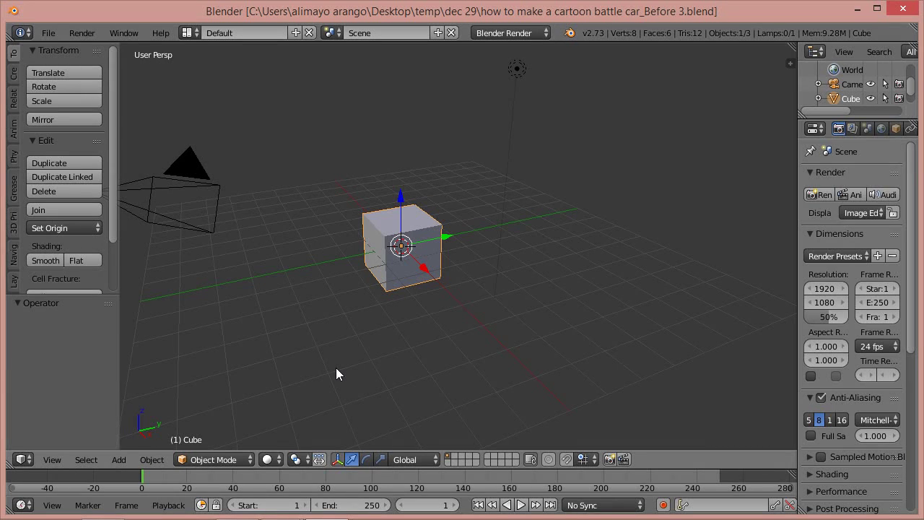
Step: Put the default cube into Edit Mode and align the view to the front
left_click(250, 460)
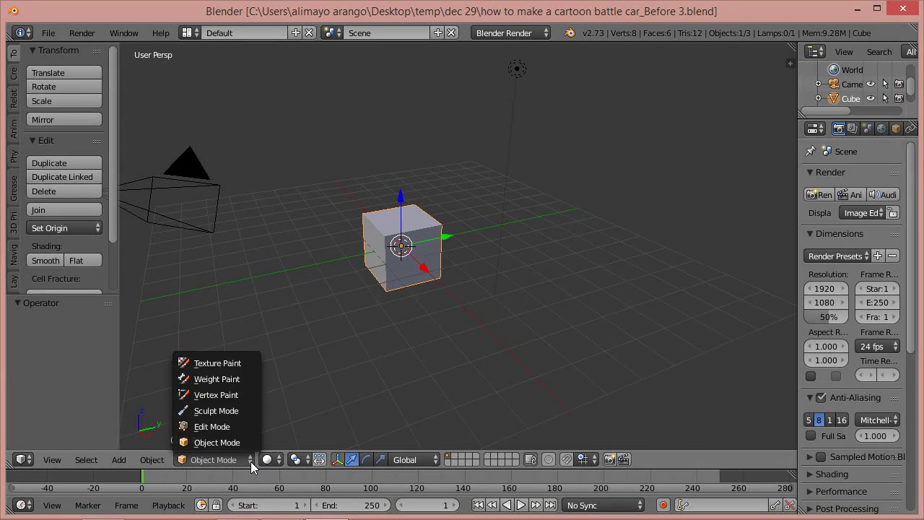
left_click(223, 427)
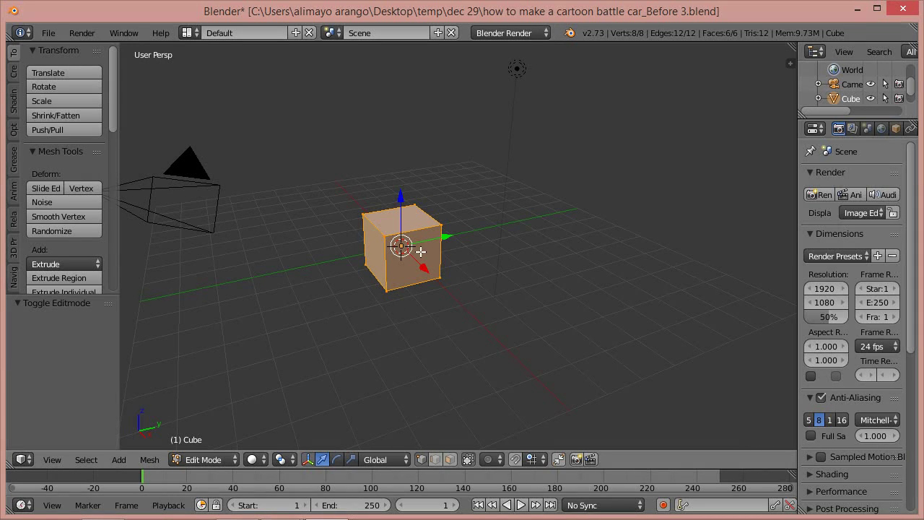
left_click(13, 281)
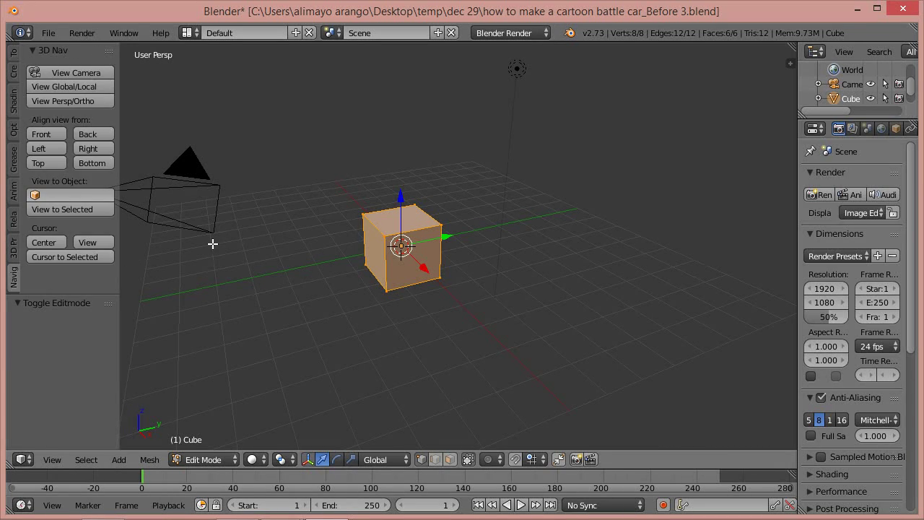
left_click(44, 134)
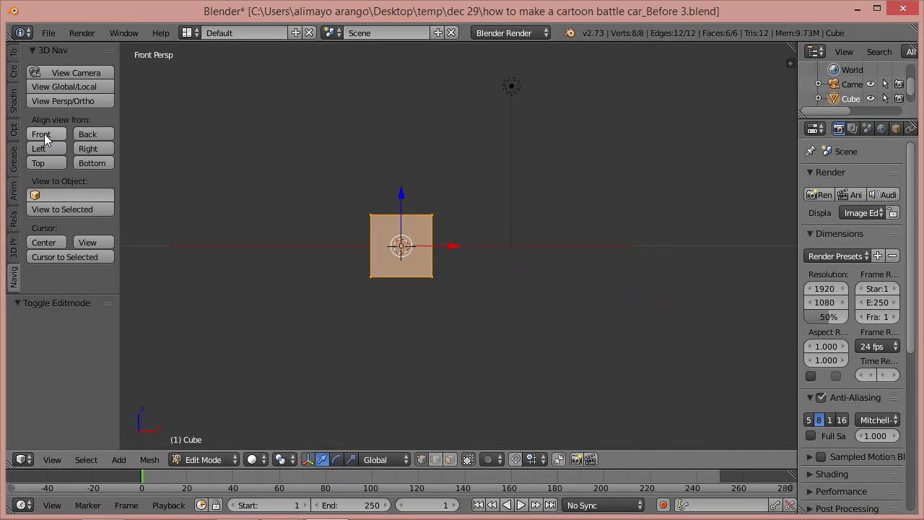
Step: Look at the cube from the right, left, top, back, bottom and front, and at an angle
left_click(82, 149)
left_click(53, 146)
left_click(56, 163)
left_click(91, 133)
left_click(96, 166)
left_click(52, 134)
middle_click_drag(574, 189, 582, 243)
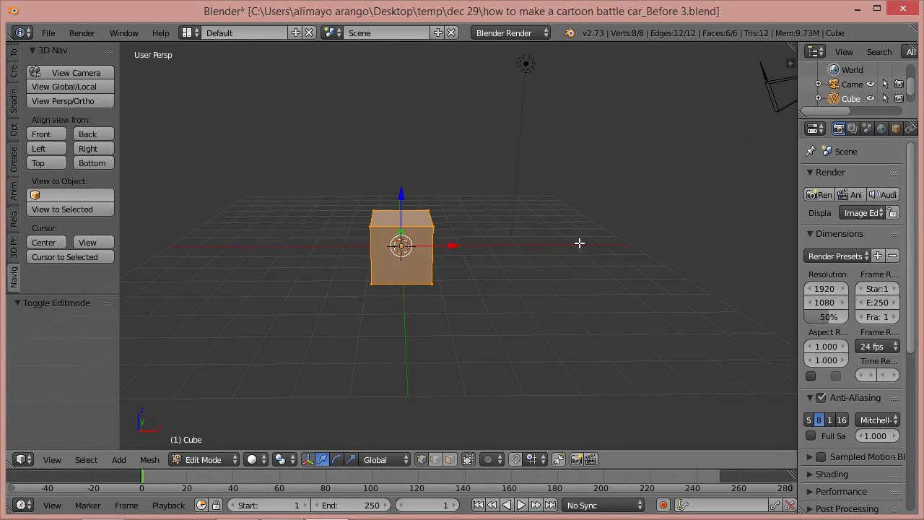
Step: Add a single vertical loop cut through the centre of the cube in front orthographic view
left_click(44, 134)
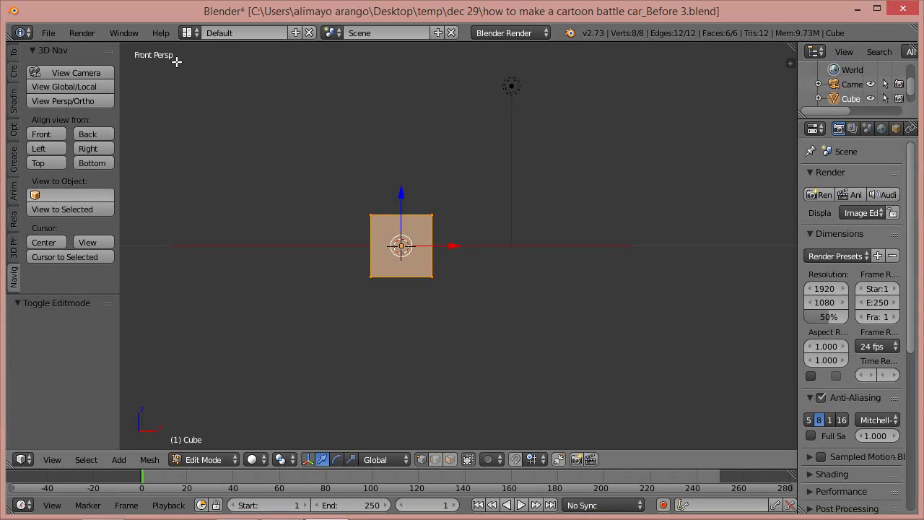
left_click(86, 100)
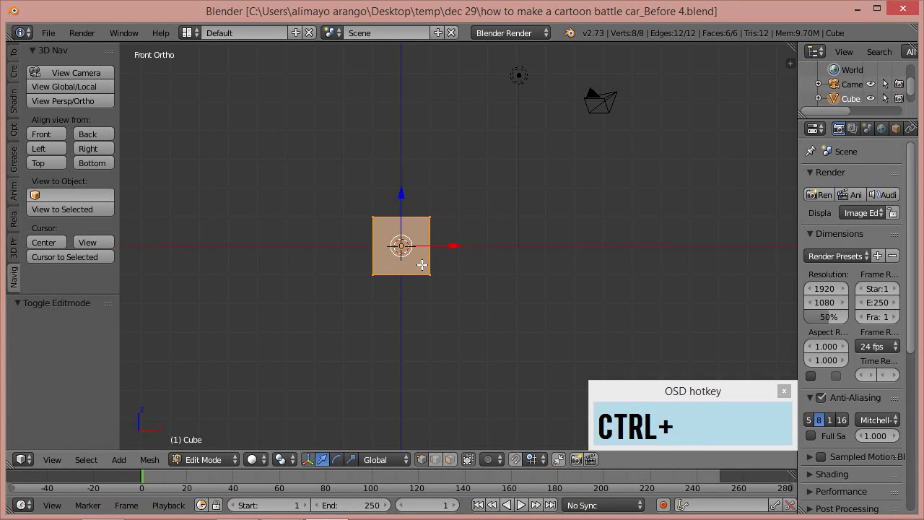
key("ctrl+r")
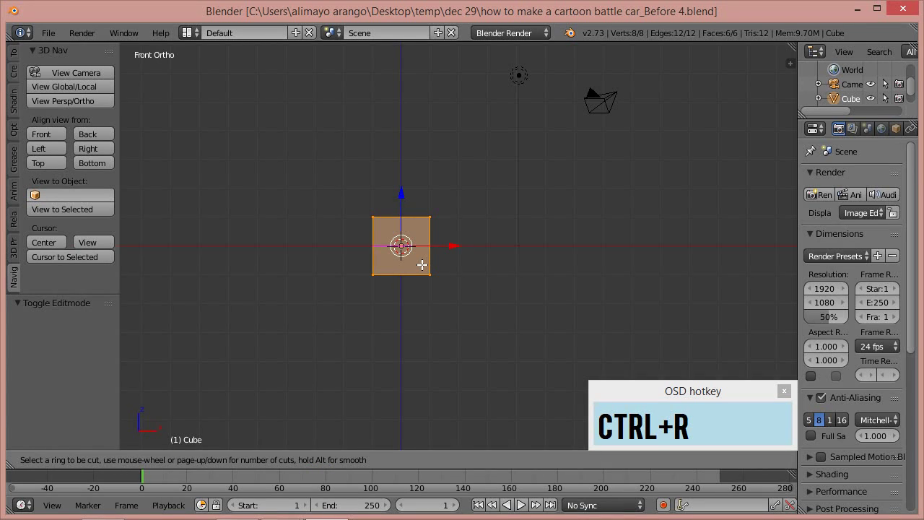
left_click(410, 219)
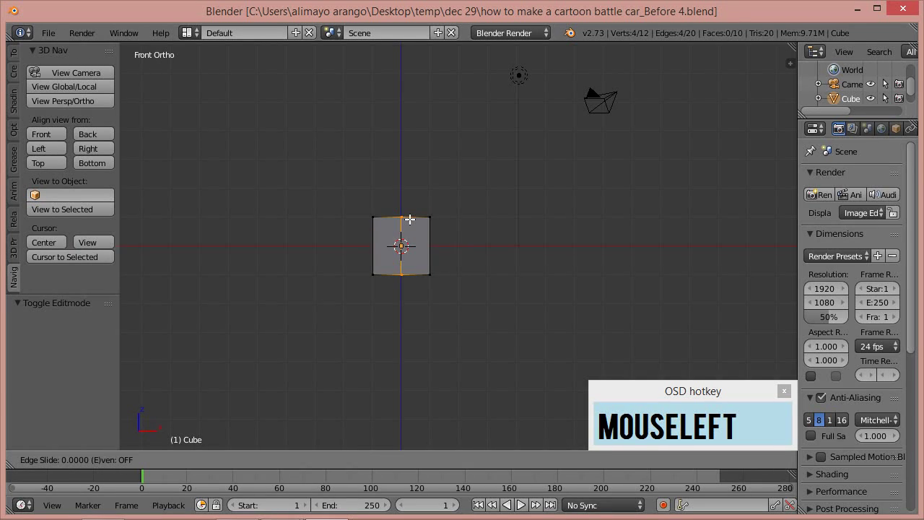
left_click(409, 219)
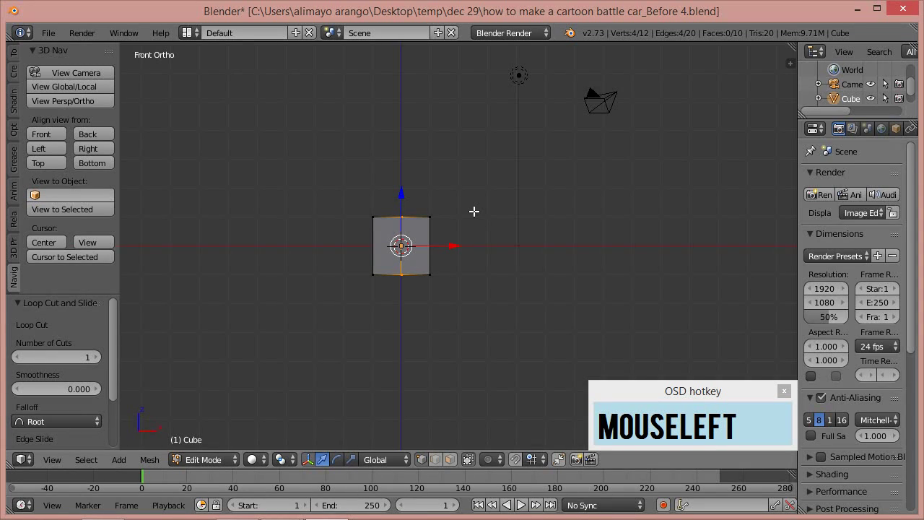
Step: Display the cube in wireframe shading, seen from the front
key("z")
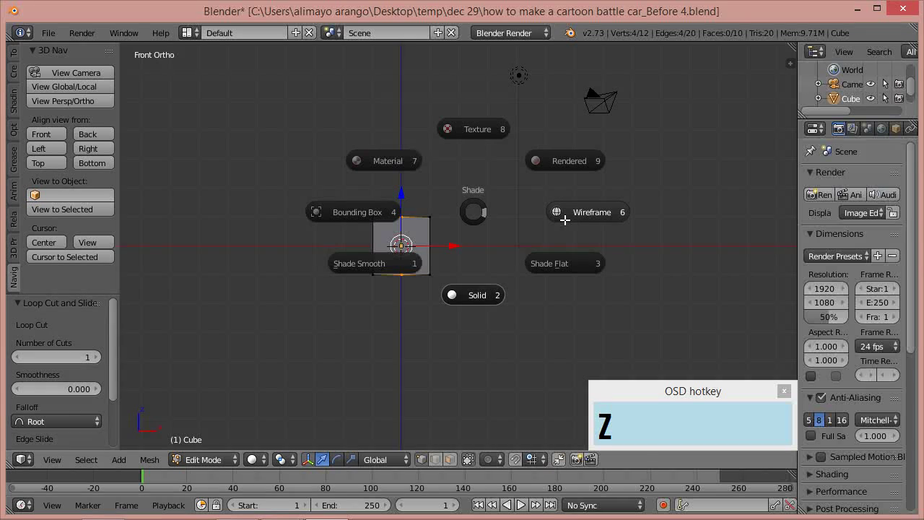
left_click(598, 216)
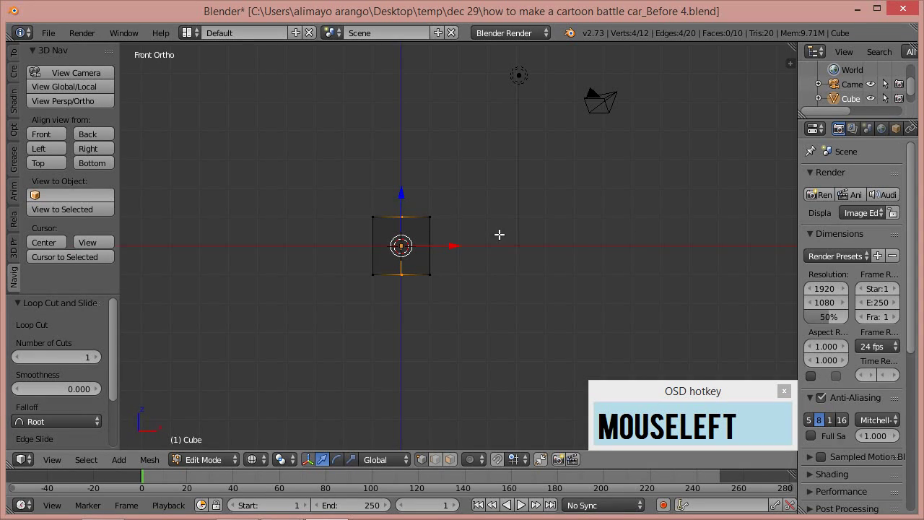
left_click(262, 461)
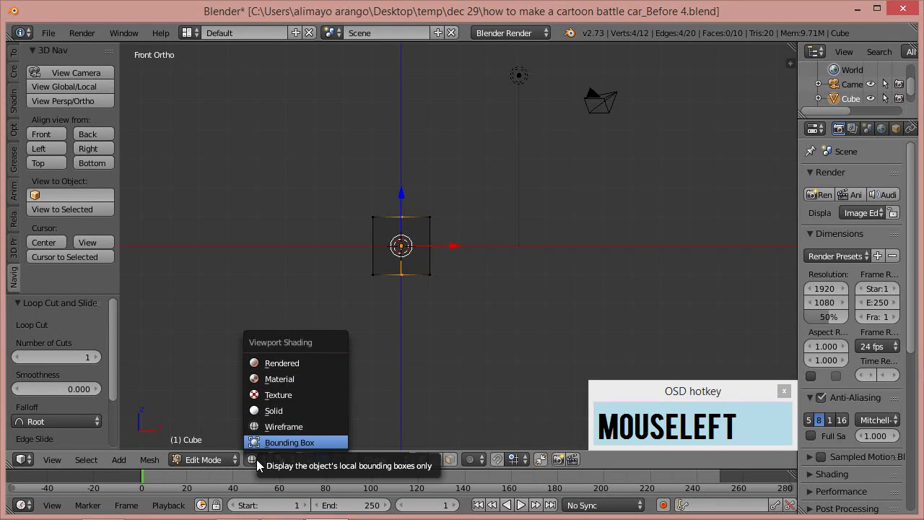
left_click(303, 409)
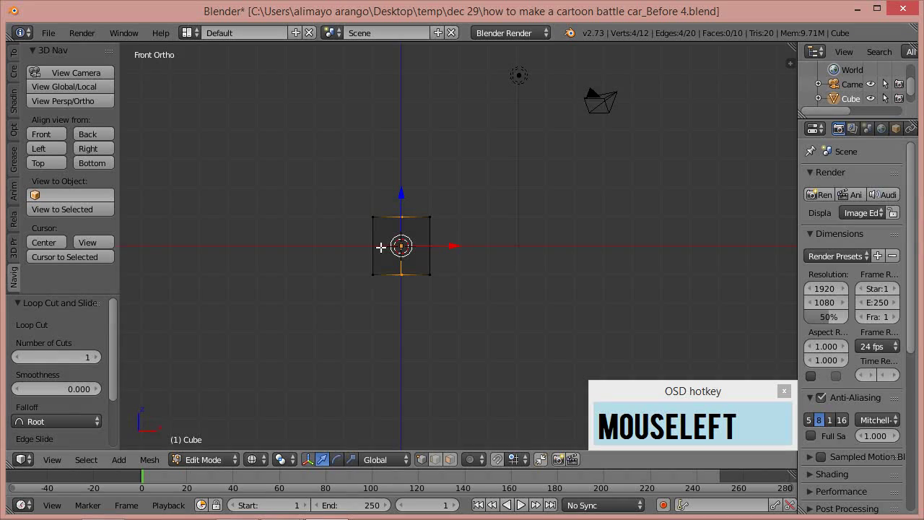
middle_click_drag(332, 252, 380, 282)
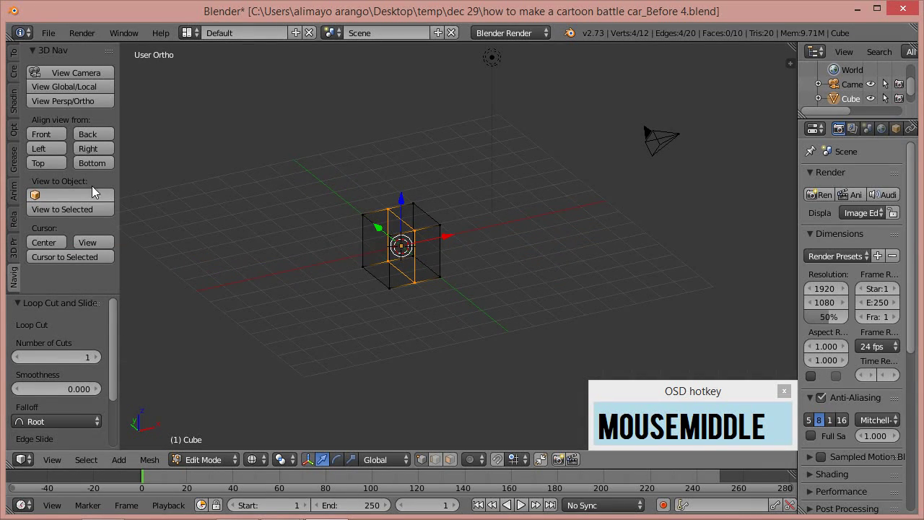
left_click(50, 134)
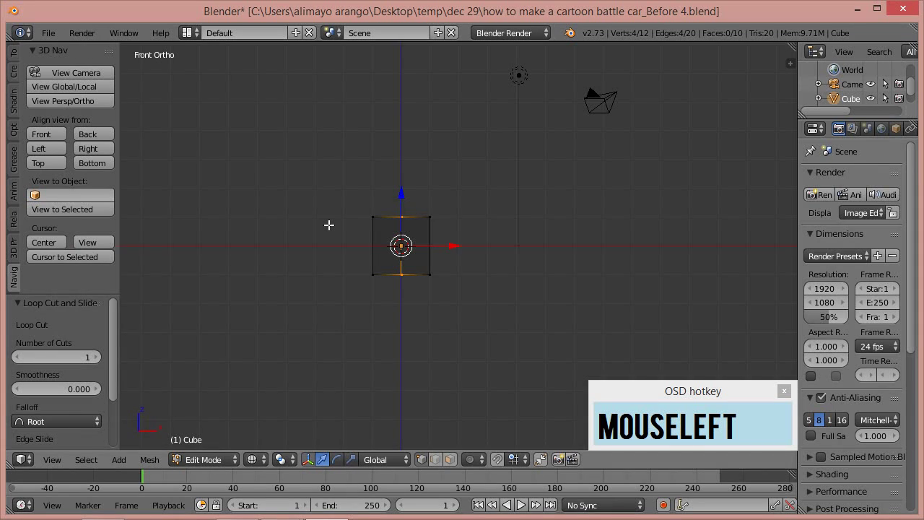
Step: Switch to face selection and delete the faces of the cube's half on the negative X side
key("a")
key("b")
left_click_drag(335, 194, 352, 308)
left_click(450, 460)
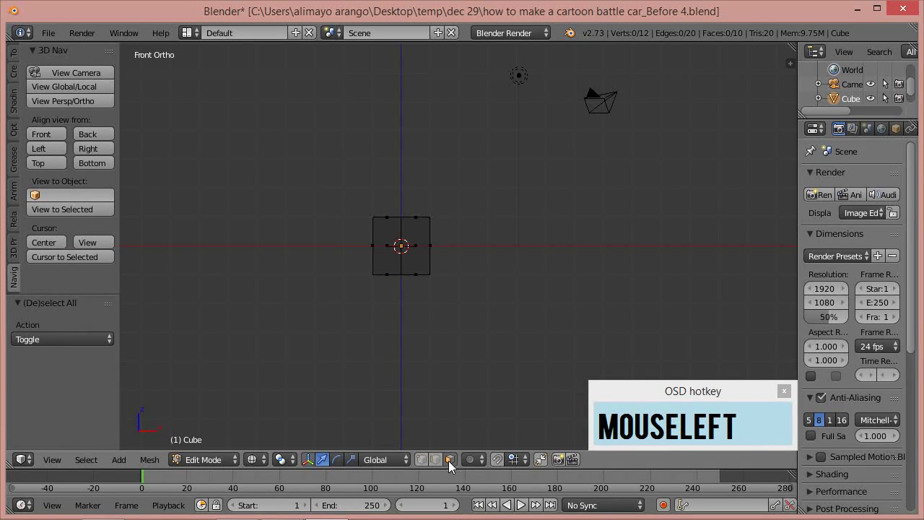
key("b")
left_click_drag(340, 189, 407, 338)
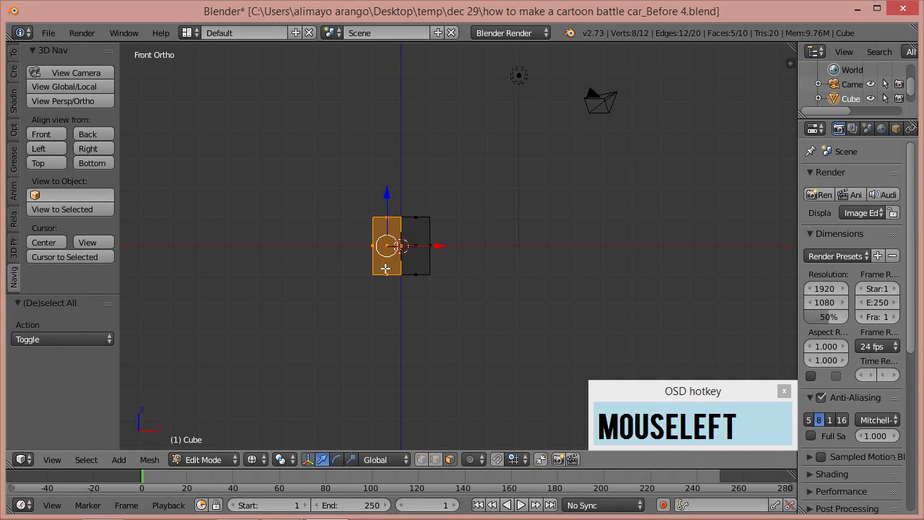
key("x")
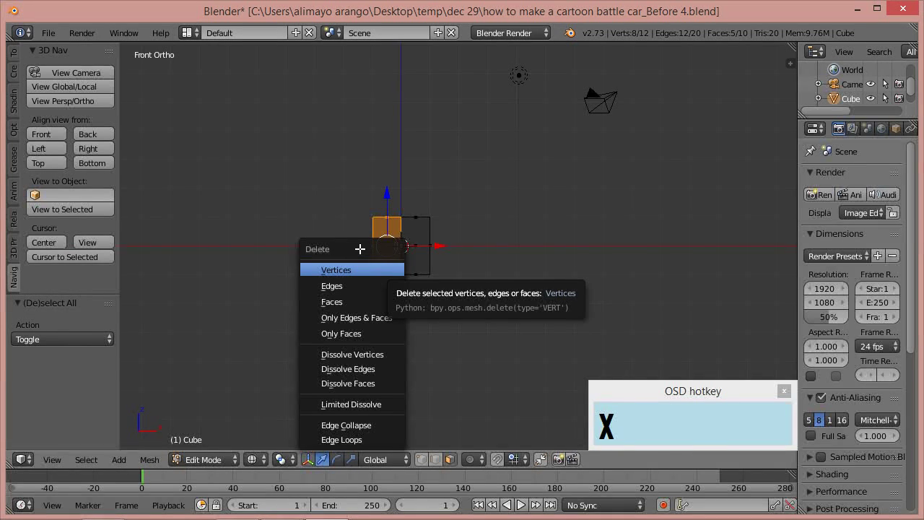
left_click(354, 301)
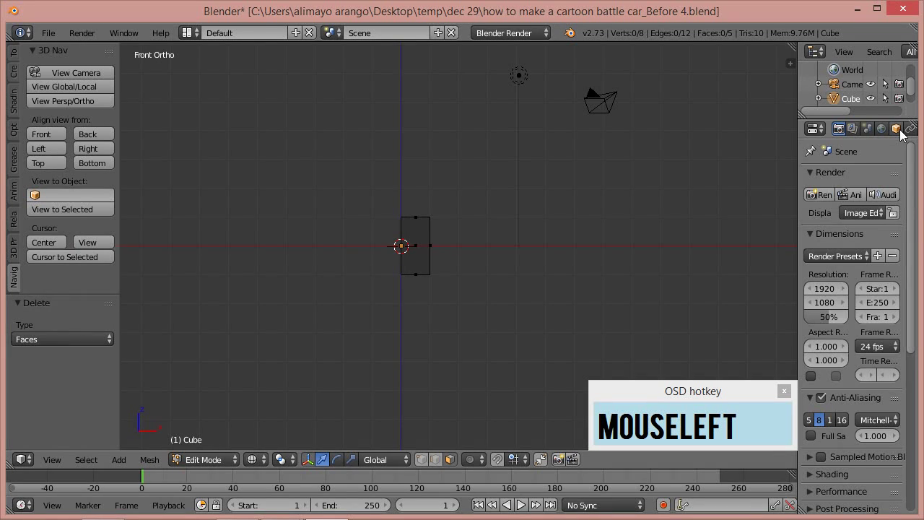
Step: Add a Mirror modifier to the half cube and turn on its edit cage display on the mirrored side
middle_click_drag(901, 135, 814, 135)
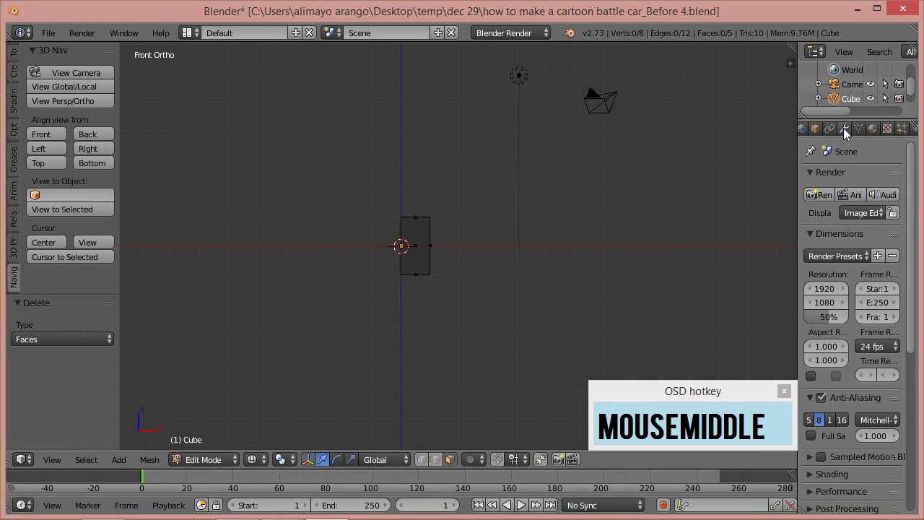
left_click(845, 128)
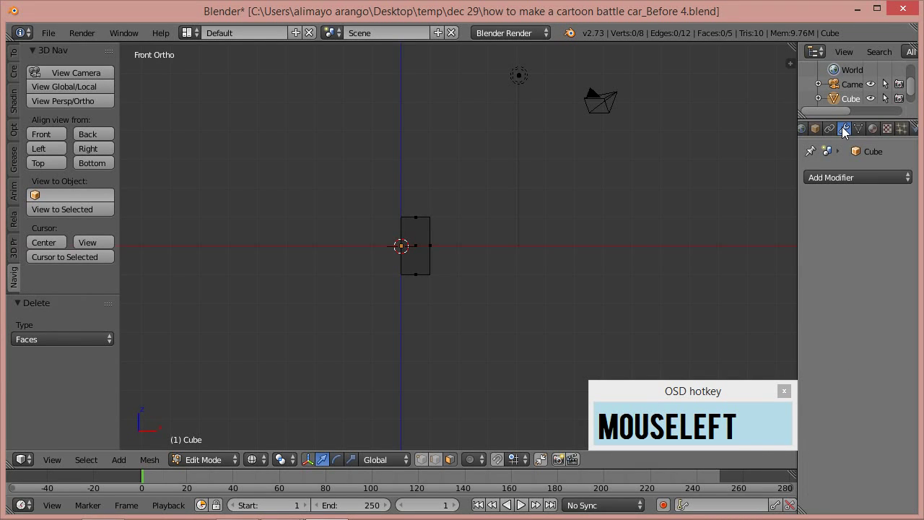
left_click(881, 177)
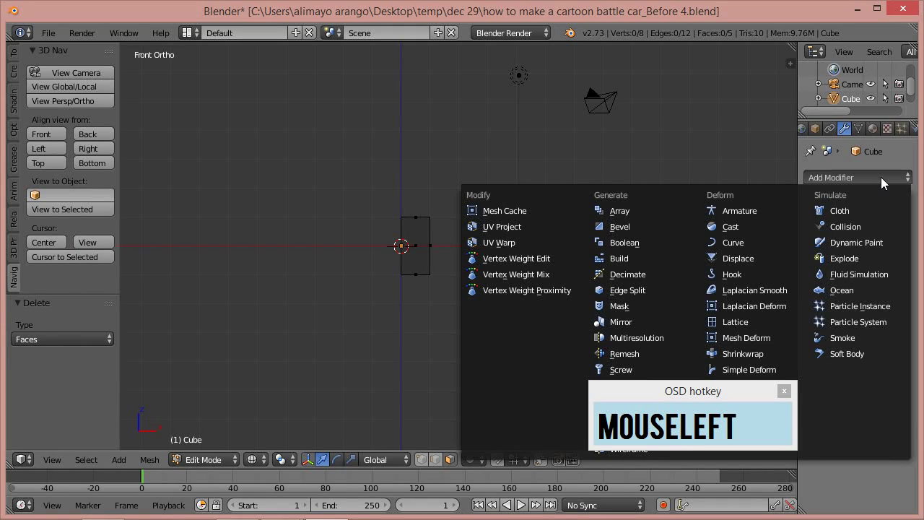
left_click(630, 322)
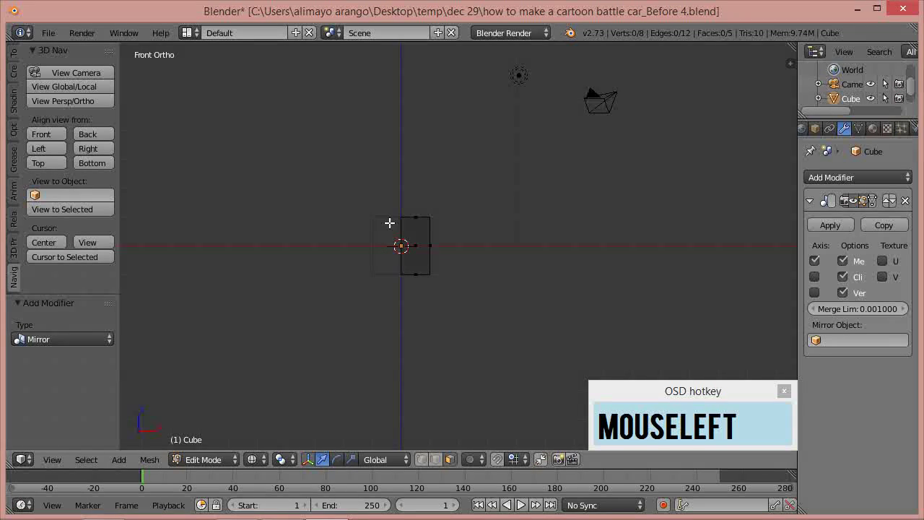
left_click(873, 200)
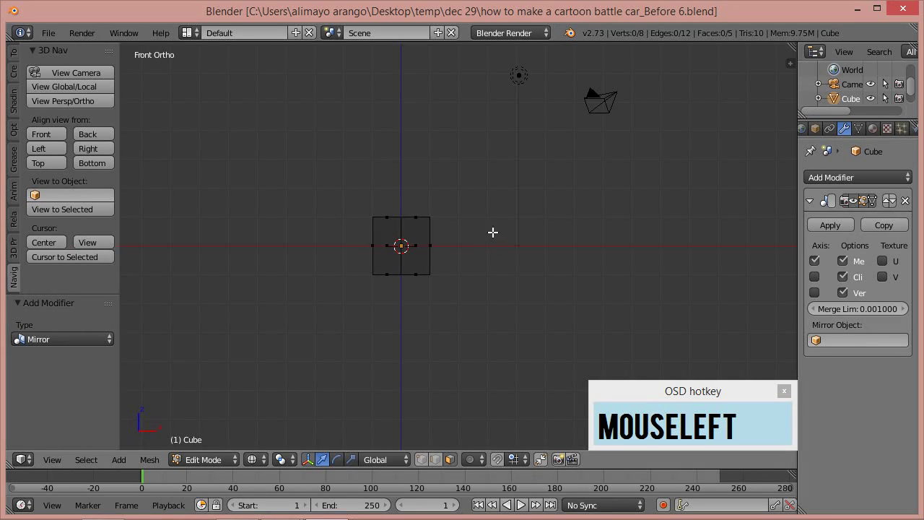
Step: Set the viewport shading back to Solid with the mirrored cube seen at an angle
middle_click_drag(552, 182, 419, 241)
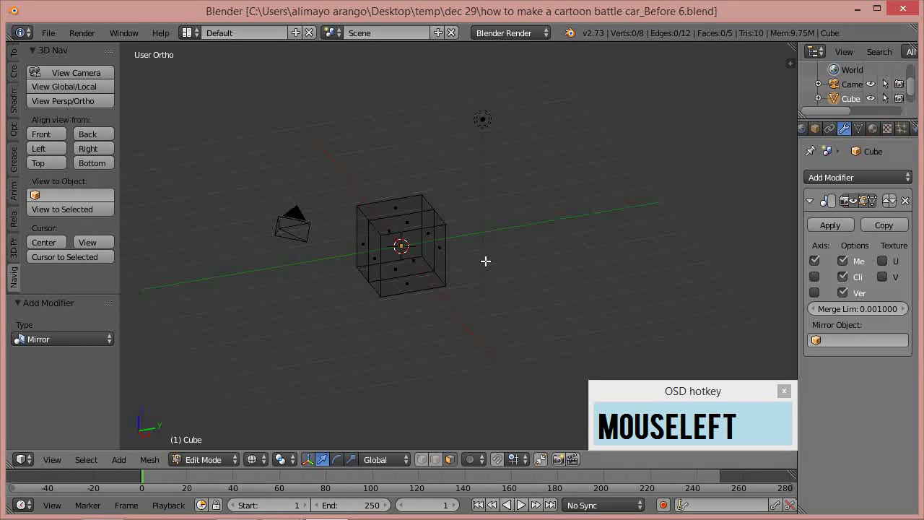
key("z")
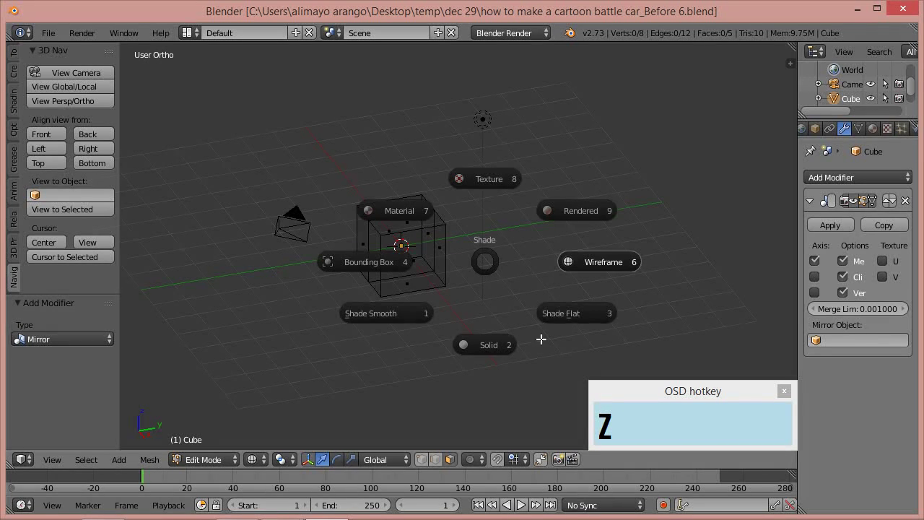
left_click(488, 342)
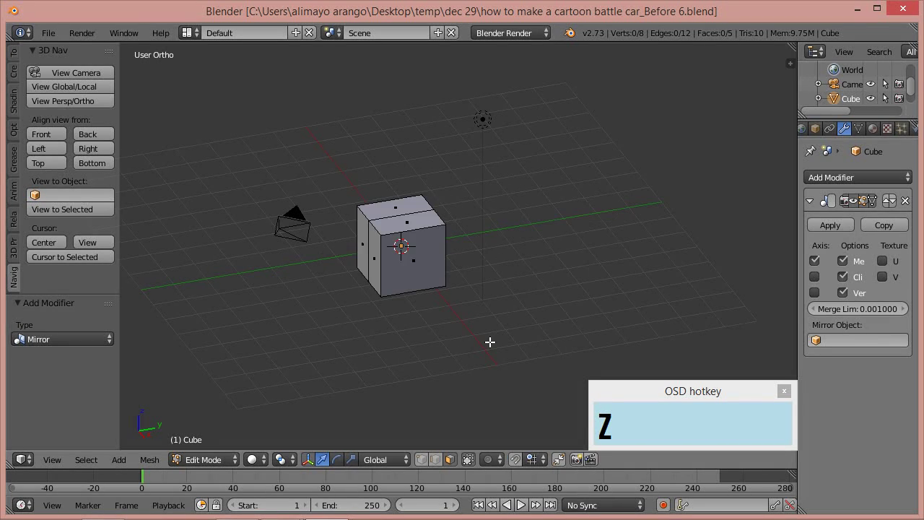
left_click(260, 462)
left_click(268, 414)
Step: Flatten the whole mesh by scaling it along Z to about 0.54
key("a")
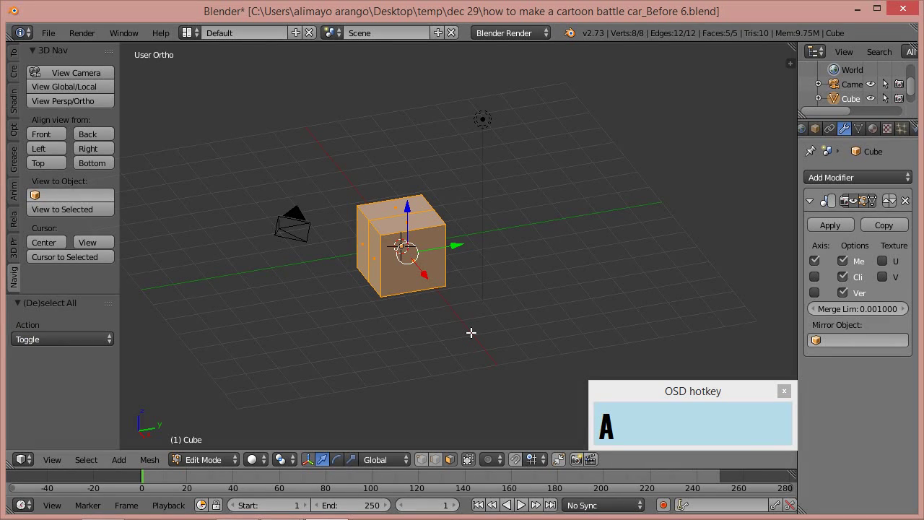
key("s")
key("z")
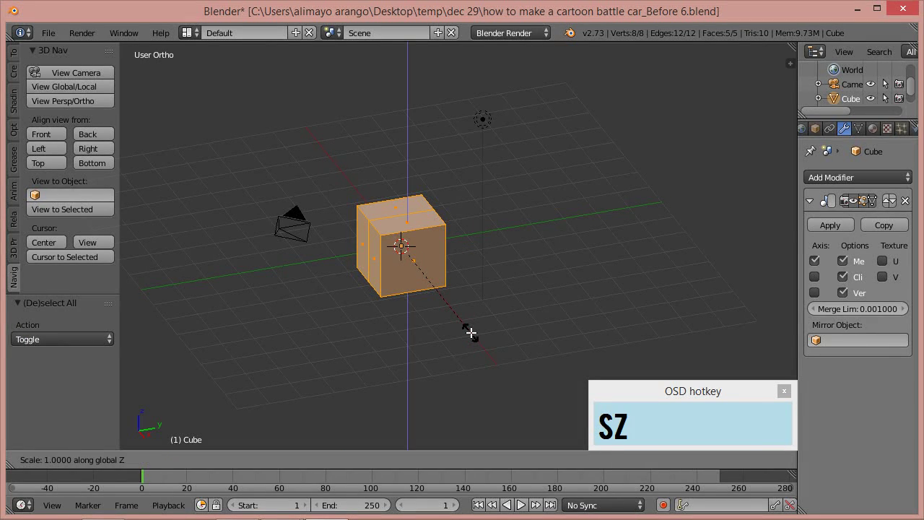
left_click(429, 305)
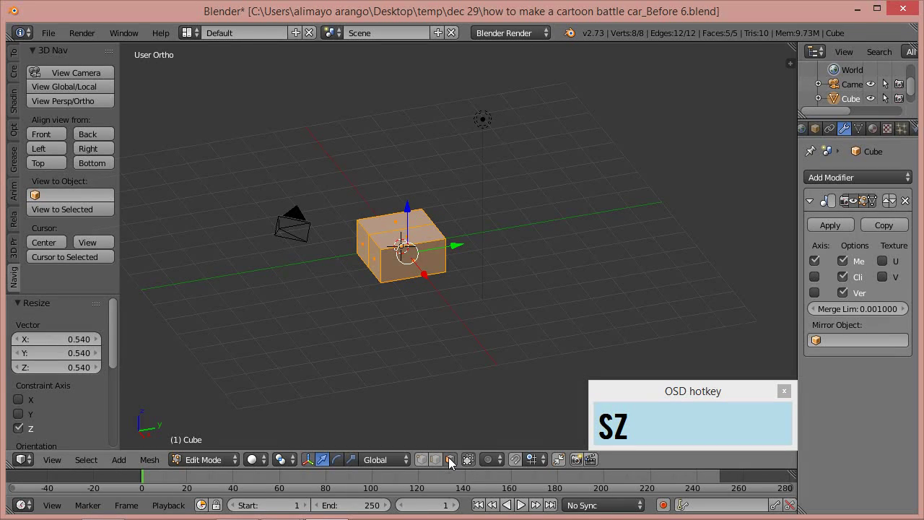
Step: Lengthen the body by moving its negative Y end face about -1.714 along Y
right_click(373, 263)
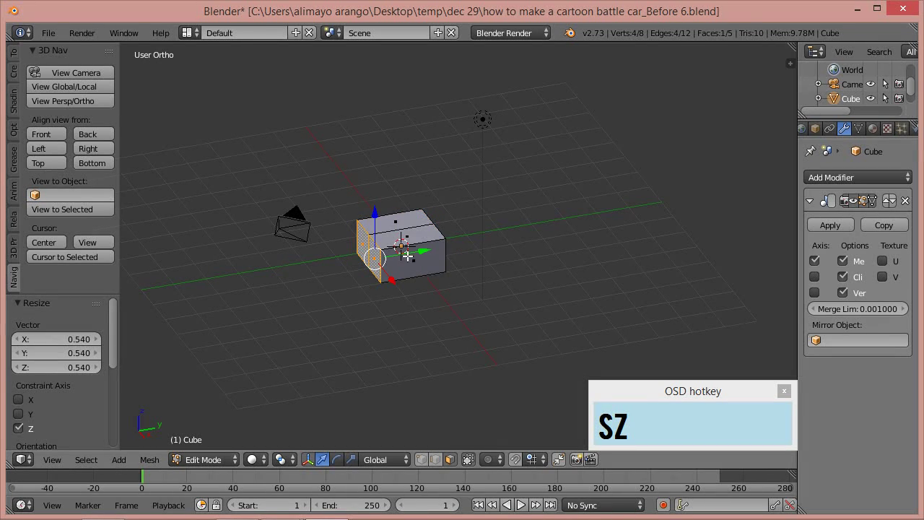
left_click_drag(419, 251, 368, 266)
middle_click_drag(299, 315, 408, 316)
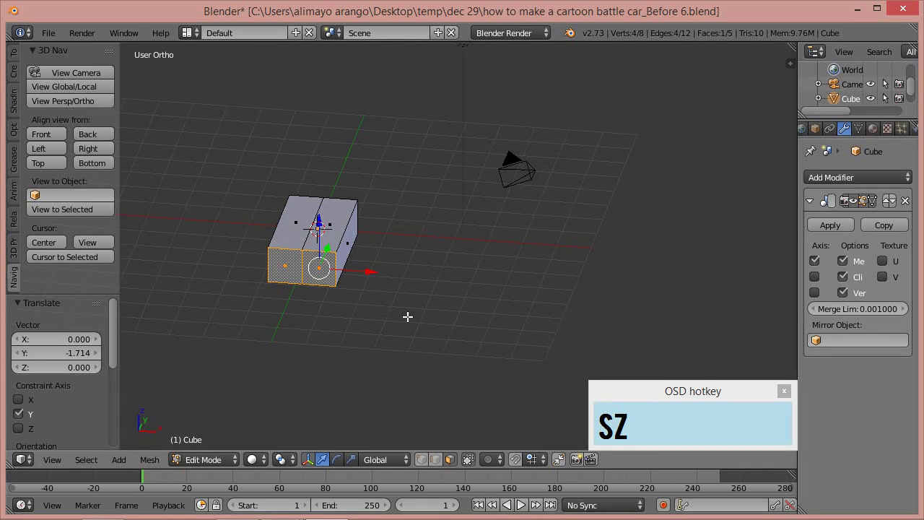
Step: Select the whole mesh and widen it by scaling it along X to about 2.92
key("a")
key("a")
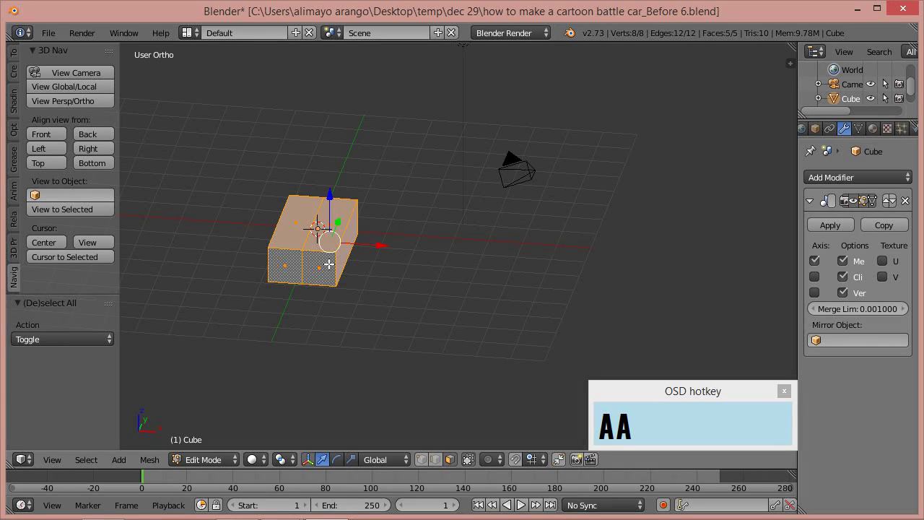
key("a")
key("a")
key("s")
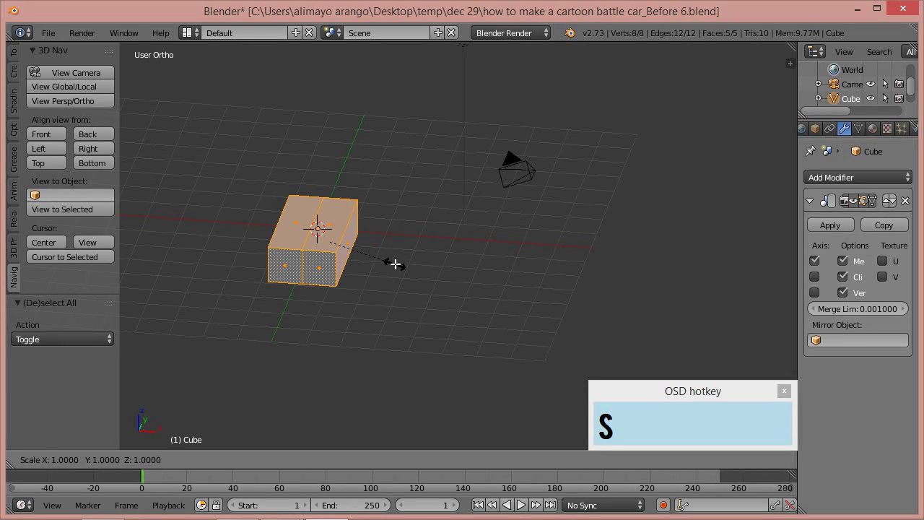
key("x")
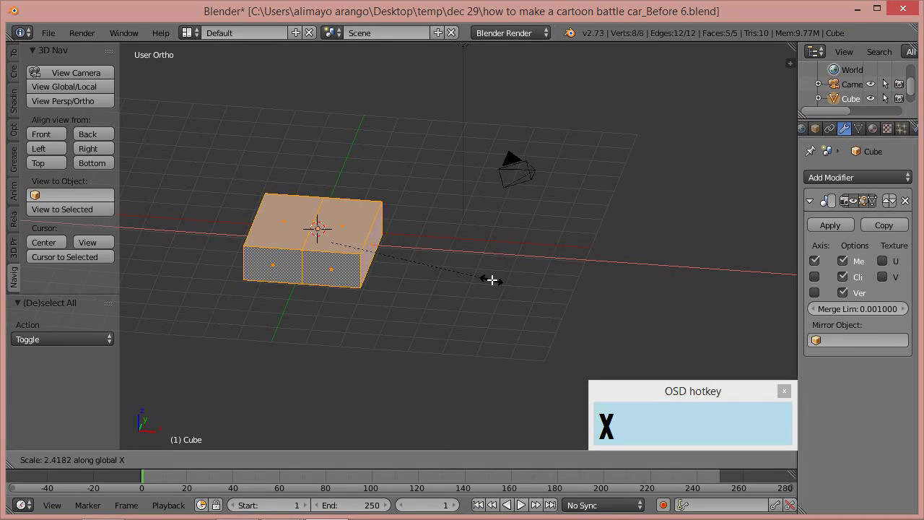
left_click(529, 276)
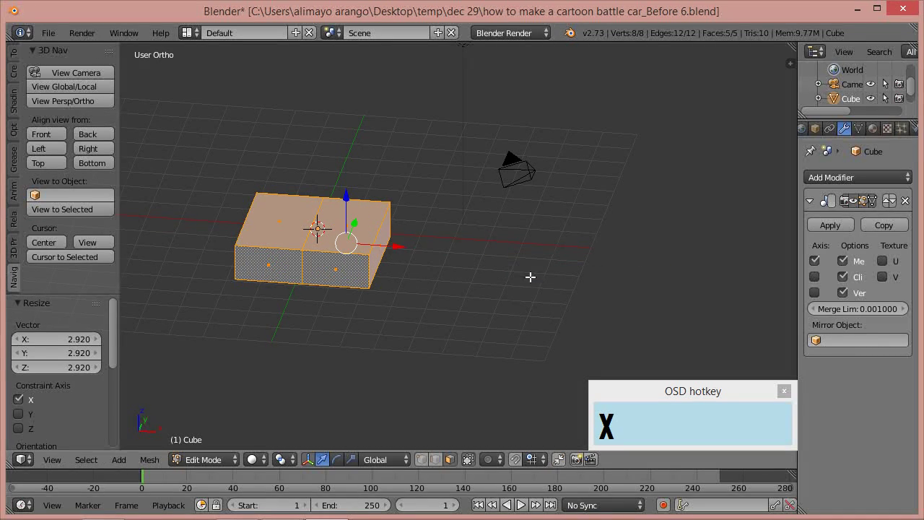
Step: Extrude the body's negative Y end face outward three times, by about 1.354, 1.705 and 1.583
middle_click_drag(532, 274, 464, 305)
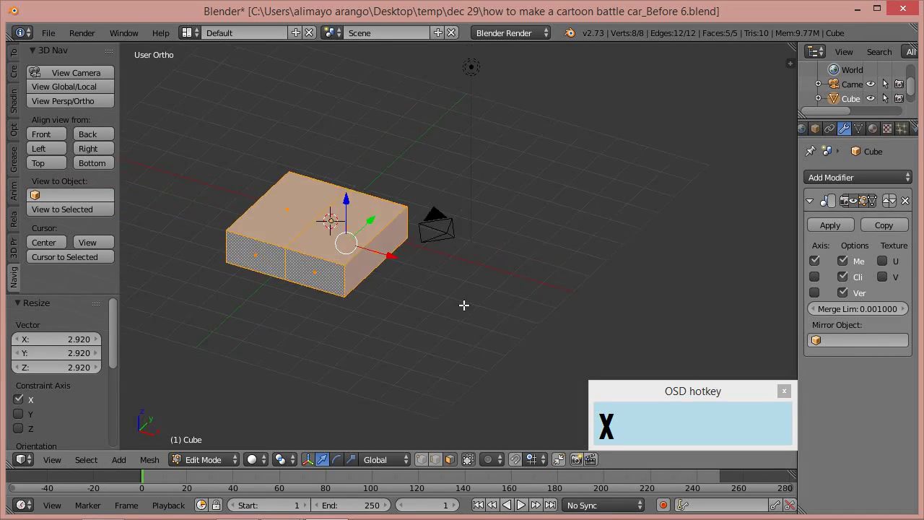
right_click(311, 267)
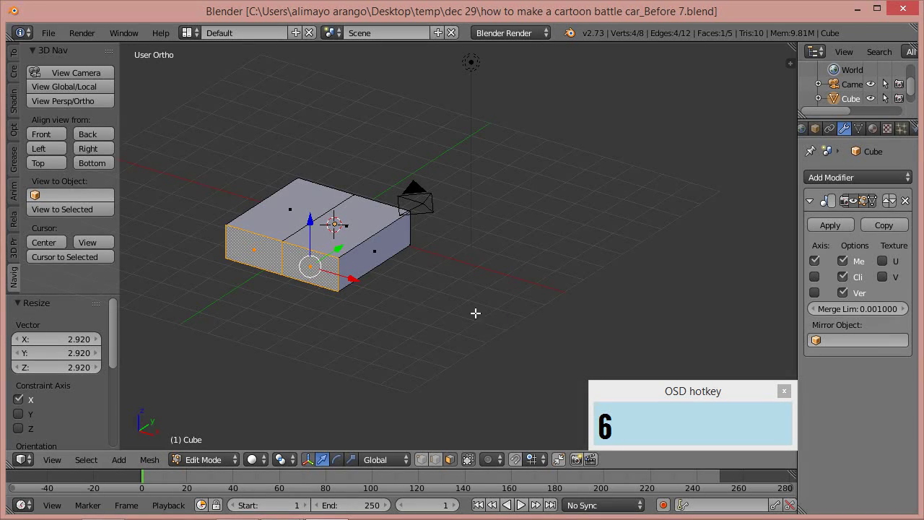
middle_click_drag(498, 294, 462, 282)
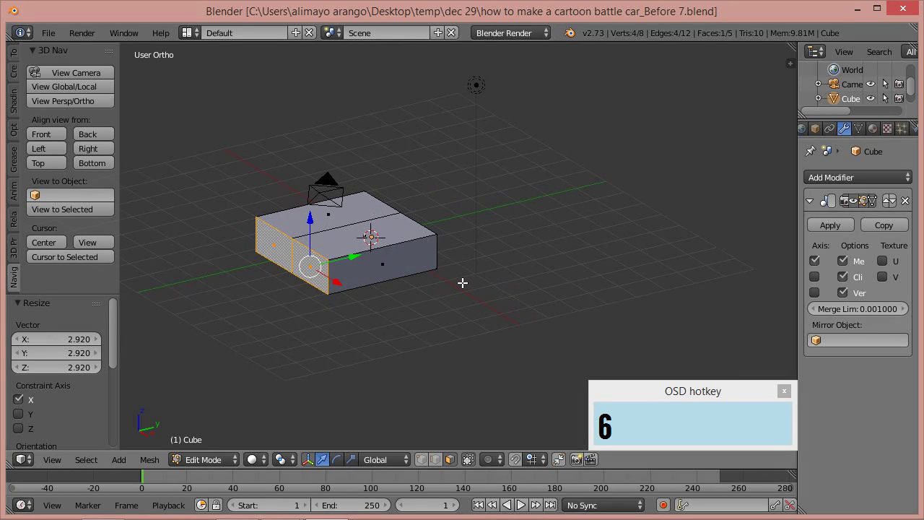
key("e")
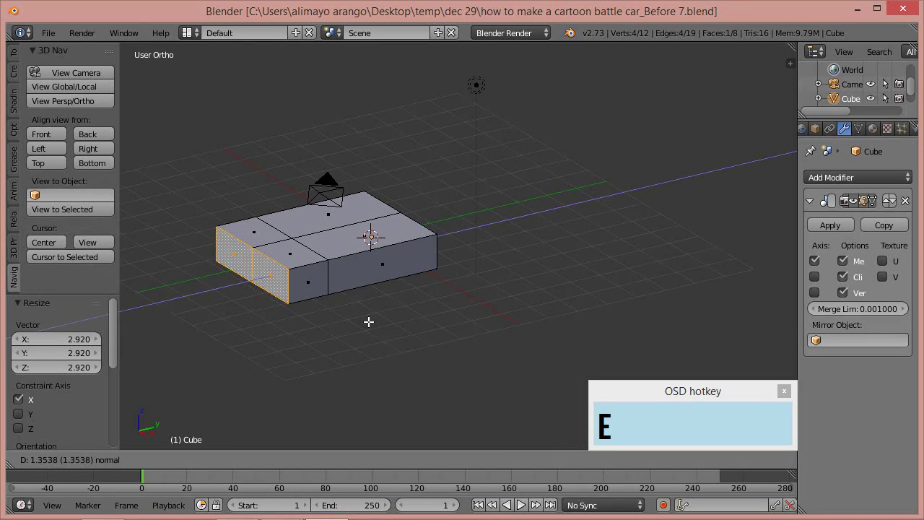
left_click(368, 321)
middle_click_drag(368, 322, 370, 326)
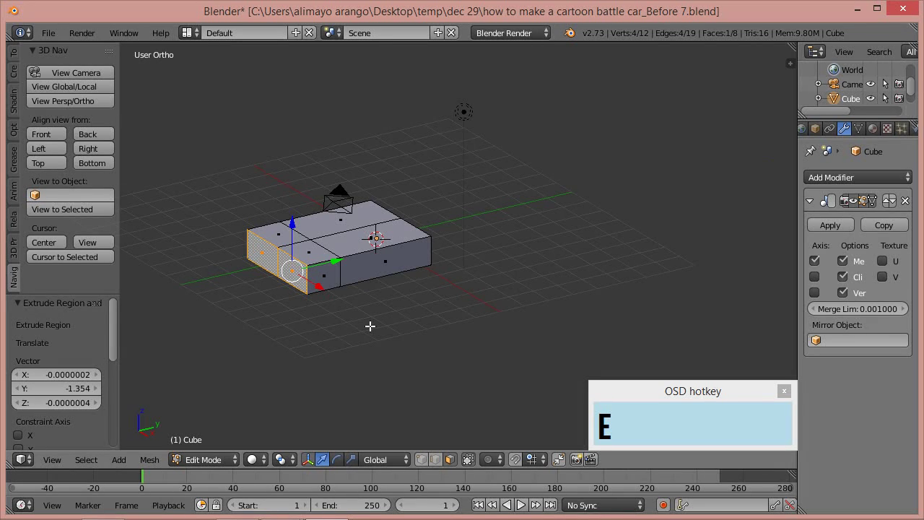
key("e")
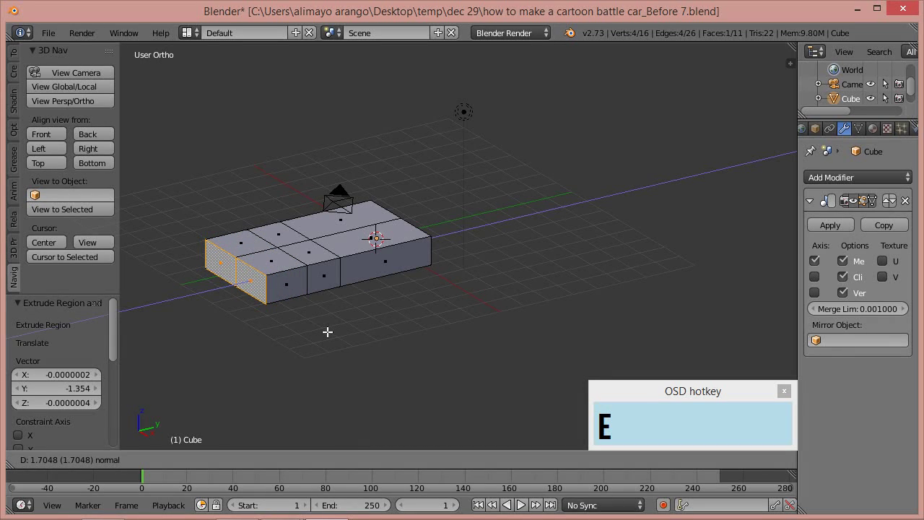
left_click(327, 332)
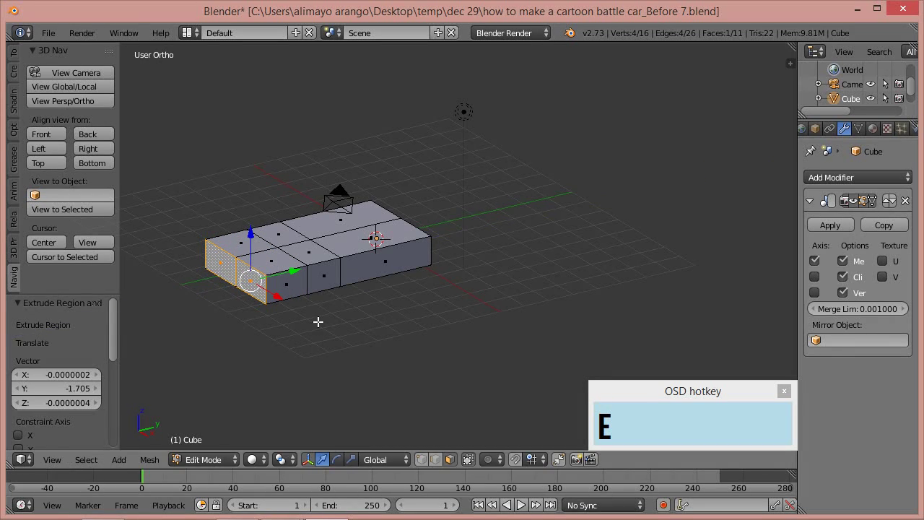
key("e")
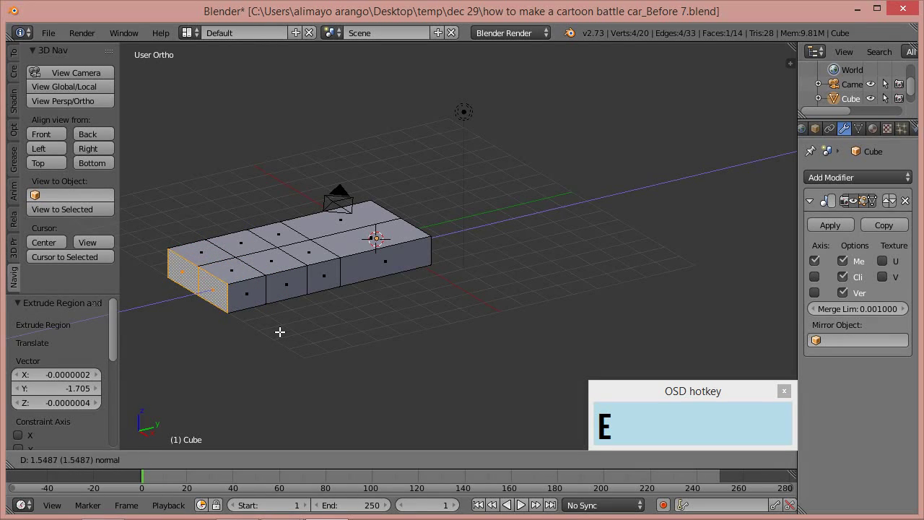
left_click(278, 330)
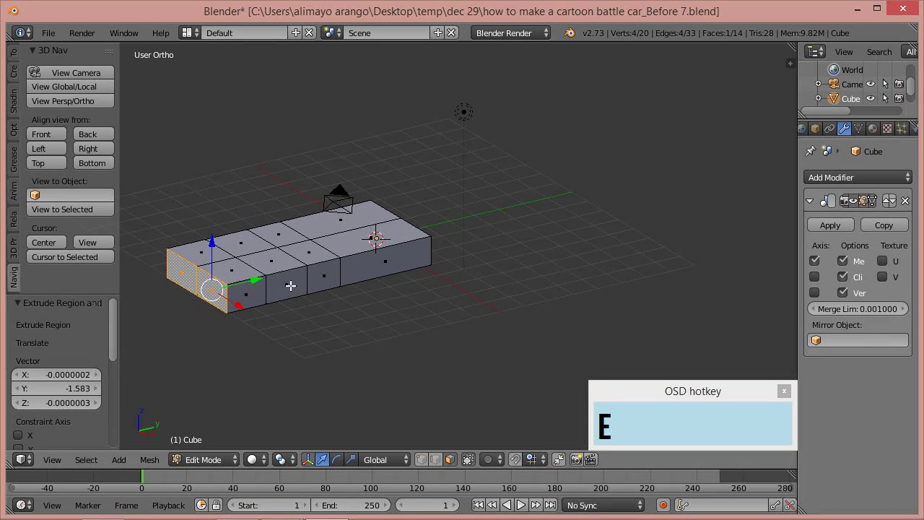
Step: Extrude the body's positive Y end face outward three times, by about 1.102, 1.673 and 1.315
middle_click_drag(505, 319, 390, 349)
key("a")
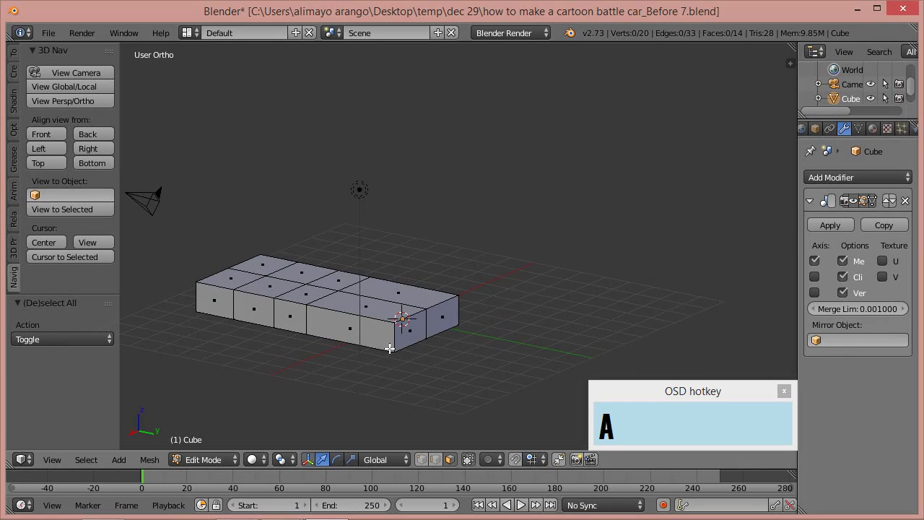
right_click(410, 337)
middle_click_drag(413, 379, 437, 375)
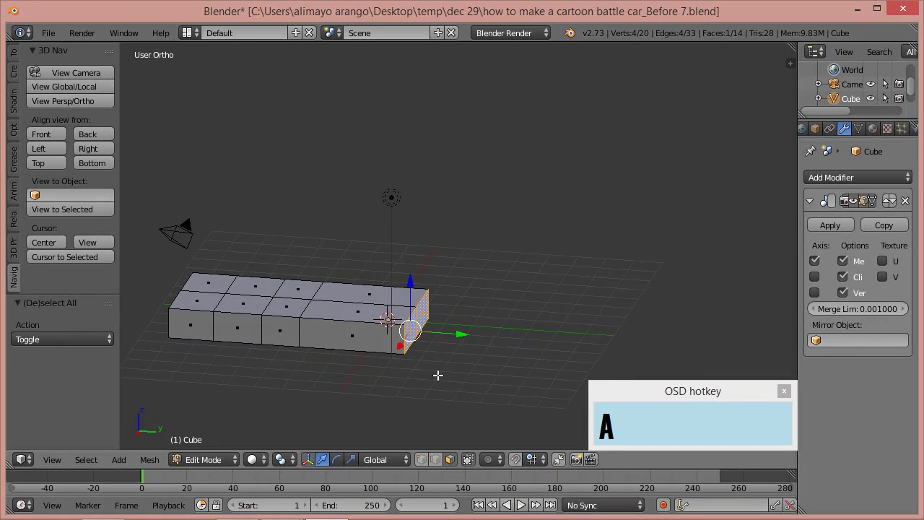
key("e")
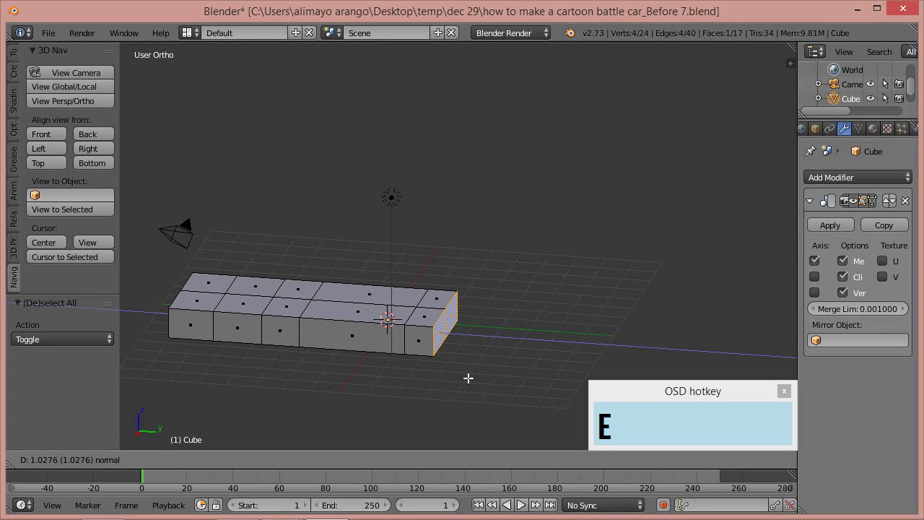
left_click(469, 378)
key("e")
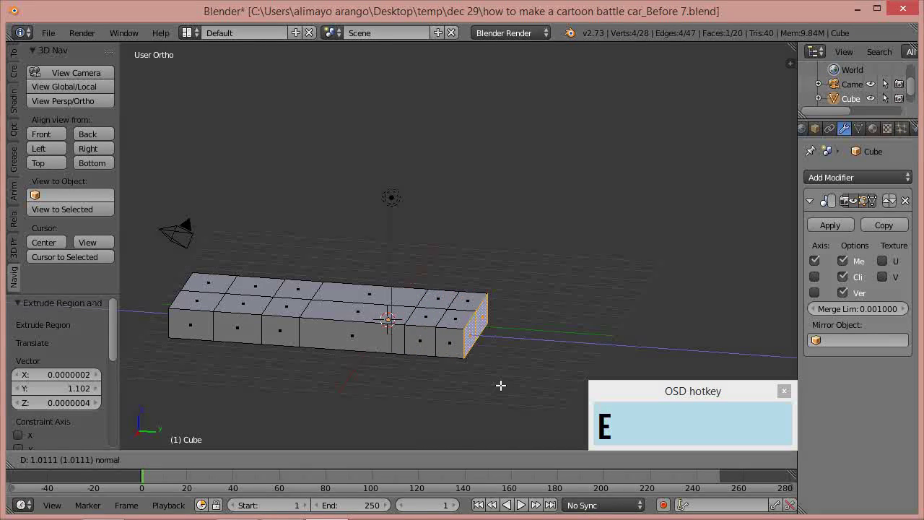
left_click(515, 385)
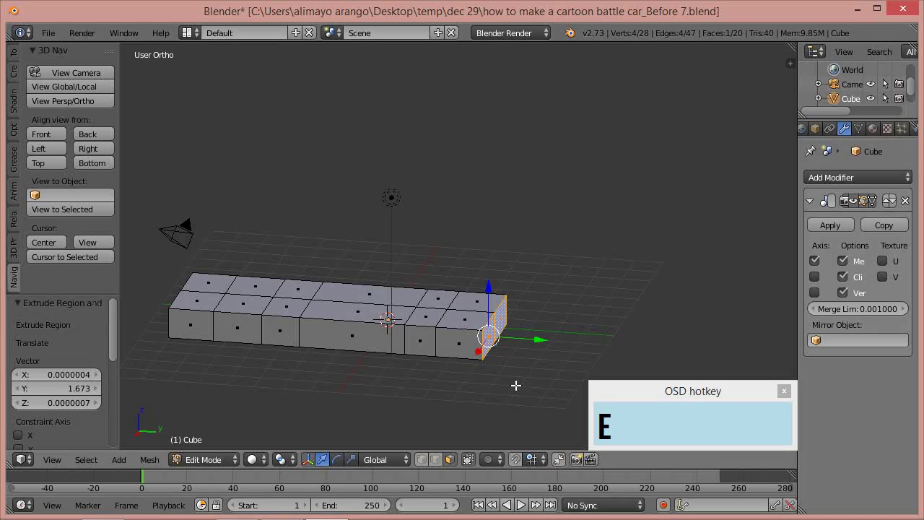
key("e")
left_click(552, 392)
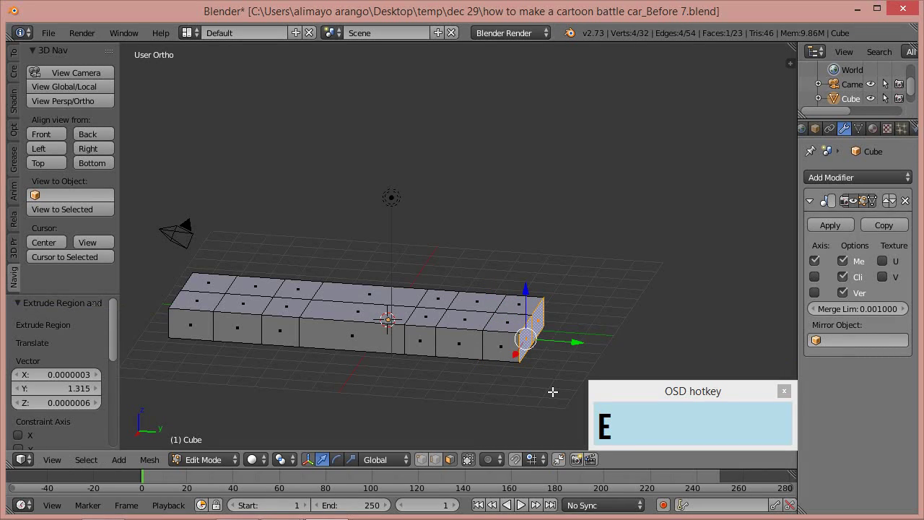
Step: Save the scene as the next numbered version, "how to make a cartoon battle car_Before 8.blend"
middle_click_drag(379, 389, 433, 392)
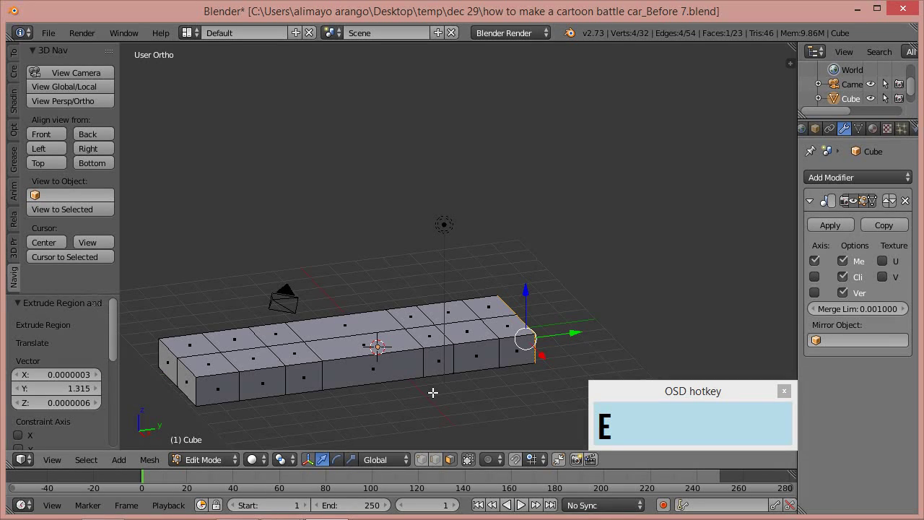
key("ctrl+alt+s")
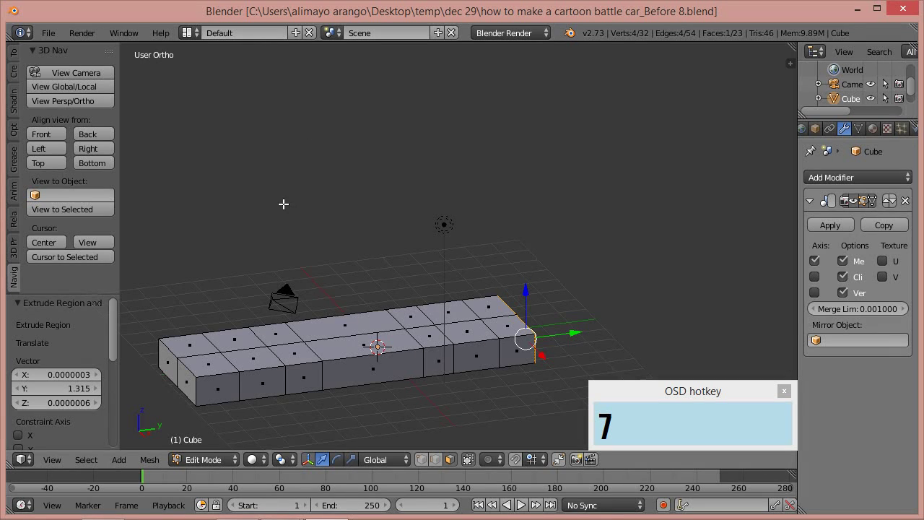
Step: Select the entire extruded body and widen it by scaling along X to about 2.475
middle_click_drag(295, 233, 392, 278)
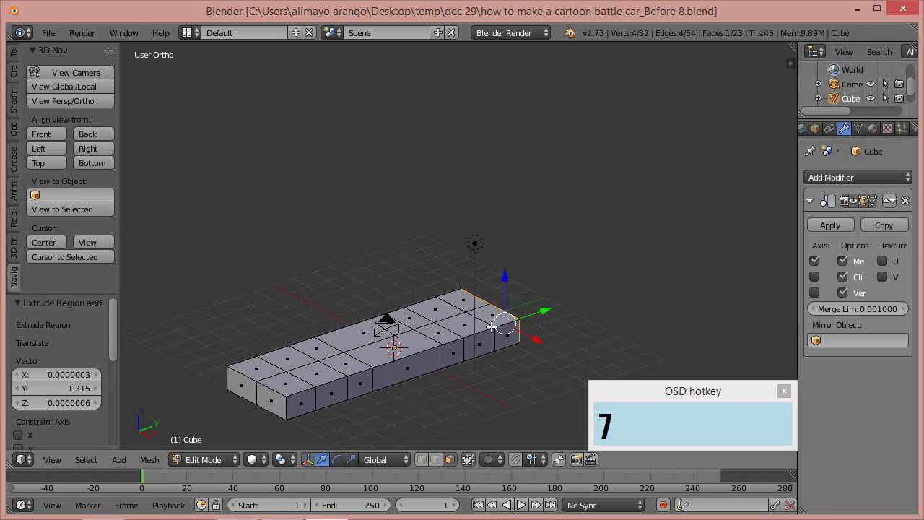
middle_click_drag(411, 391, 437, 379)
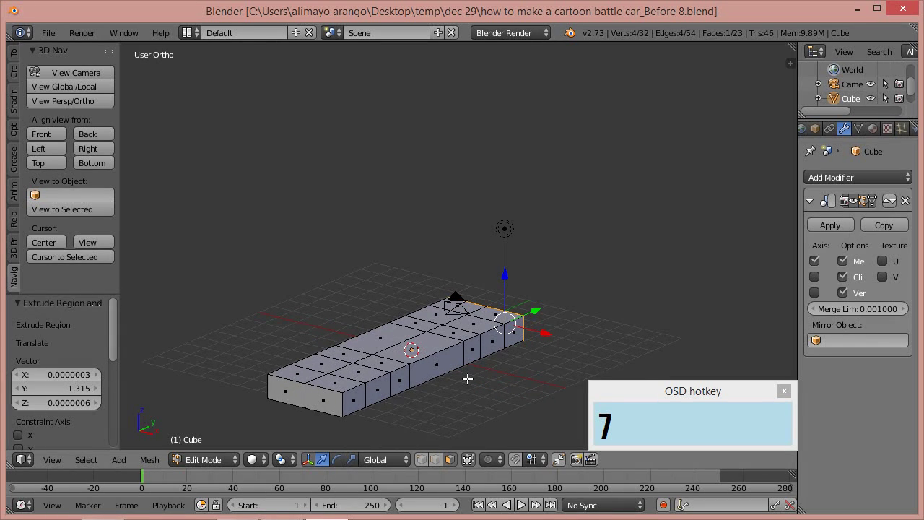
key("a")
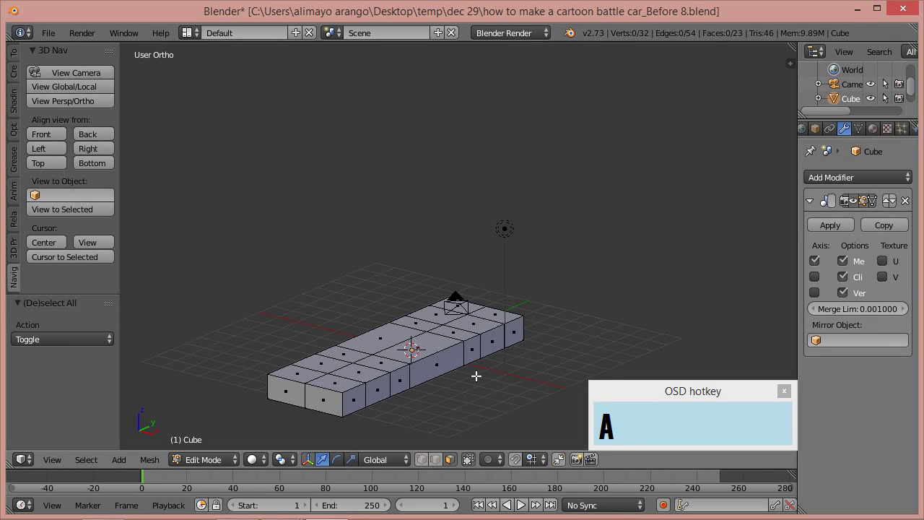
key("a")
key("s")
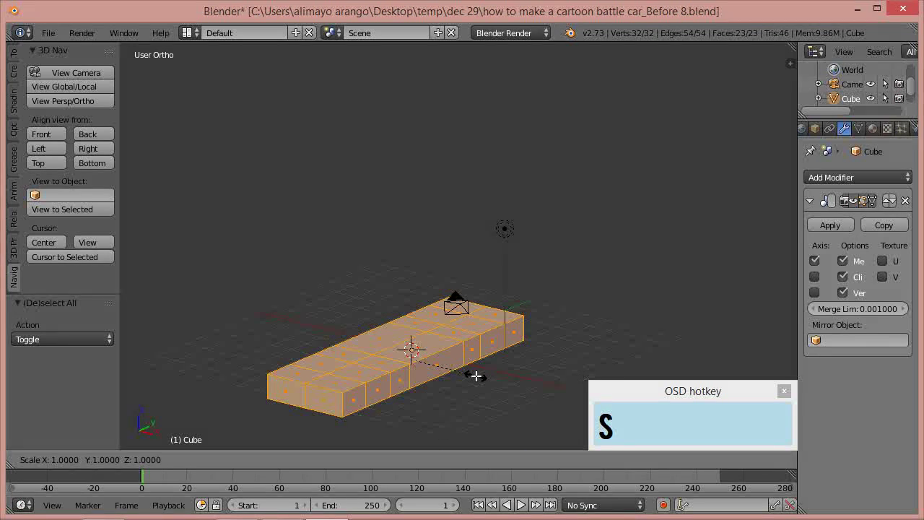
key("x")
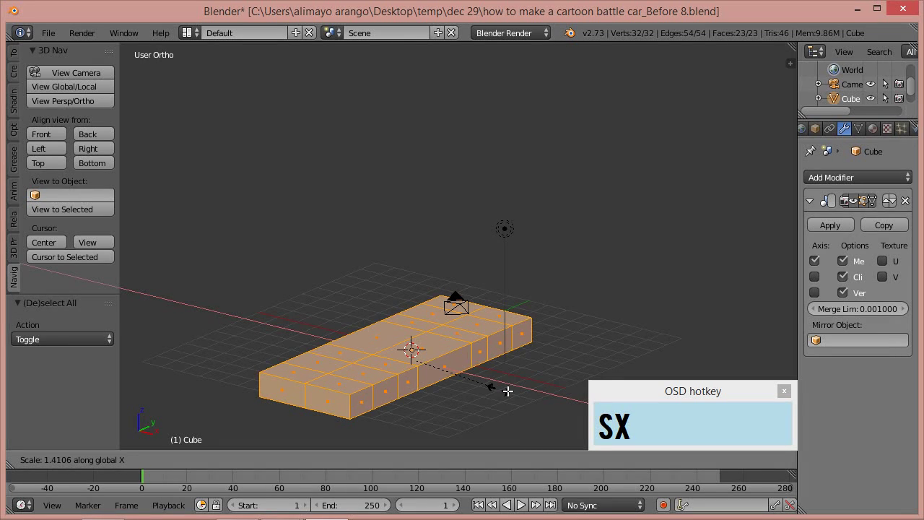
left_click(562, 408)
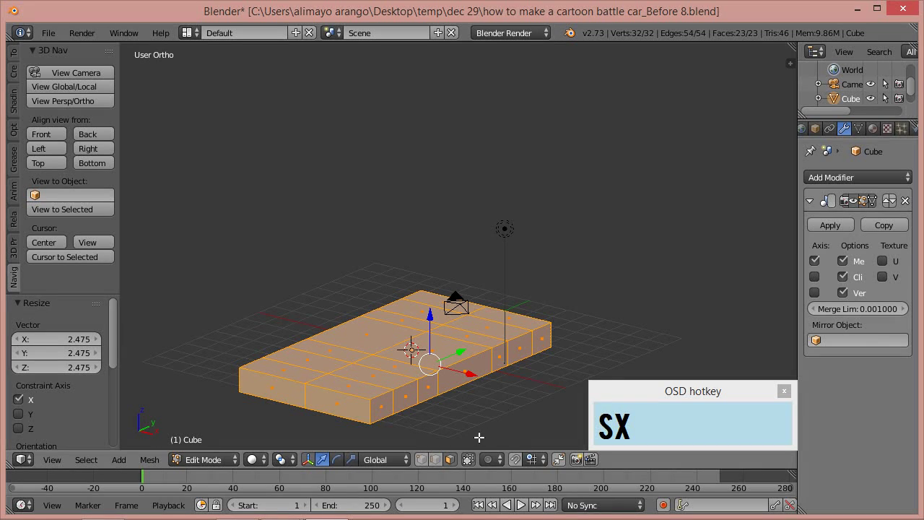
Step: Switch to edge selection and select the top centre-line edge nearest the body's negative Y end
left_click(436, 462)
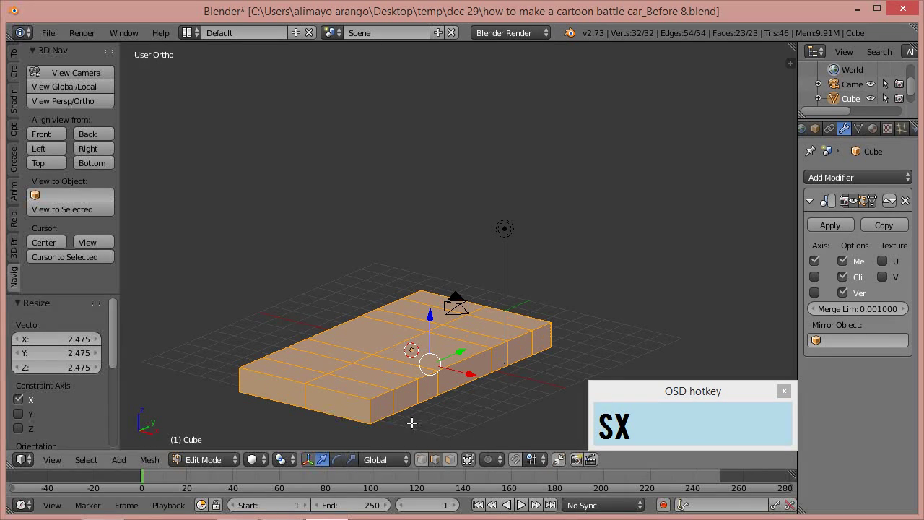
right_click(316, 378)
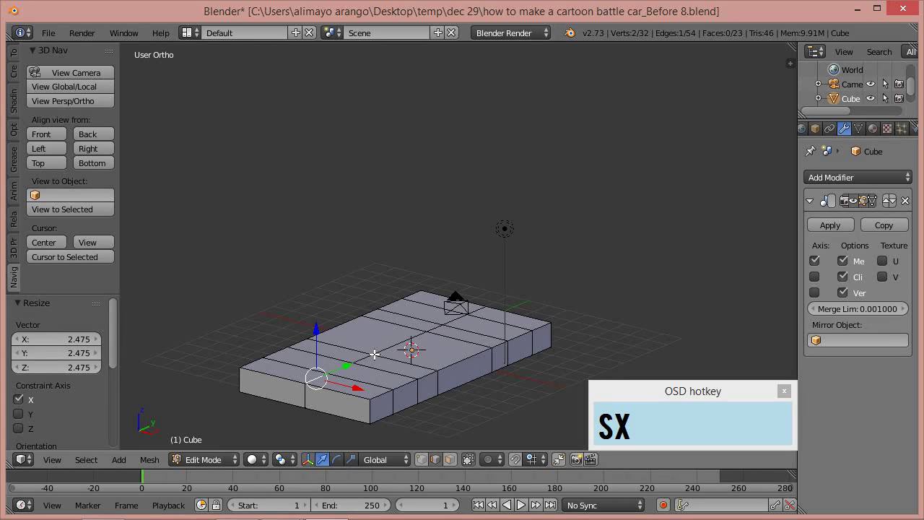
Step: Hide the transform manipulator and save the scene as "how to make a cartoon battle car_Before 9.blend"
key("ctrl+space")
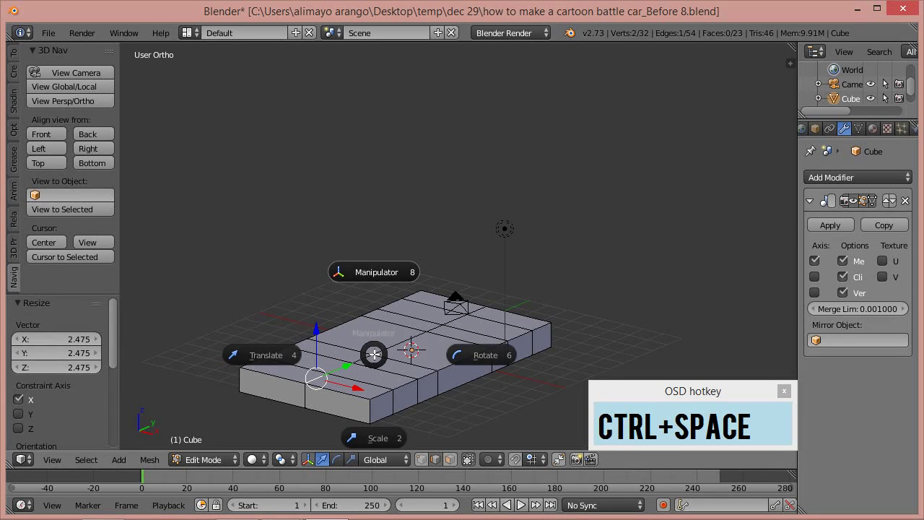
left_click(385, 271)
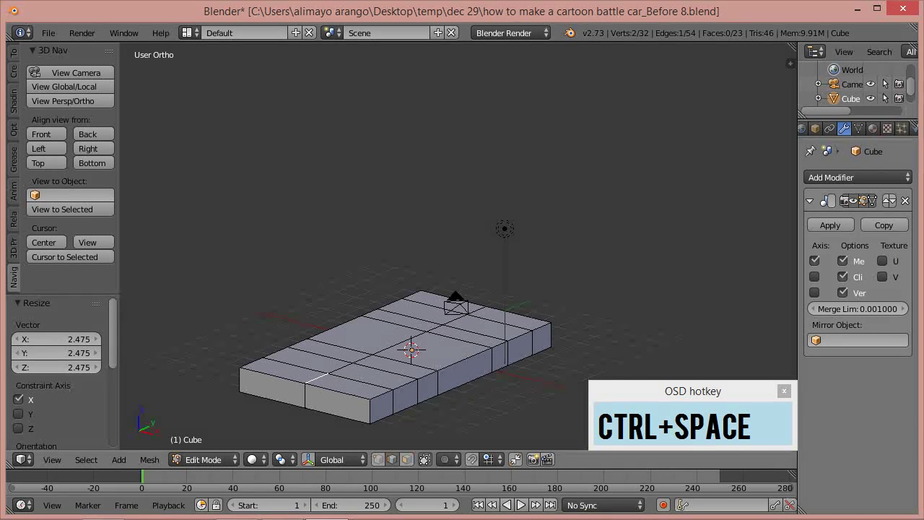
key("8")
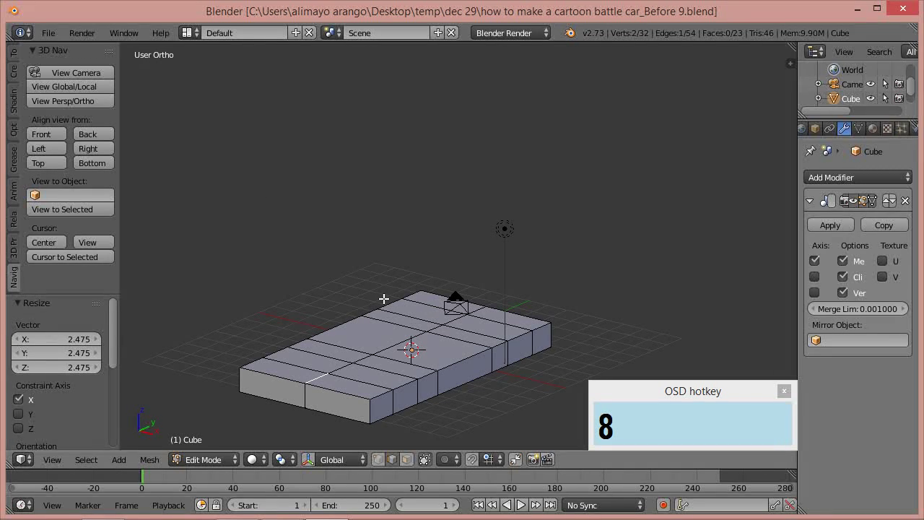
Step: Open the add-ons list in the user preferences and find the User Interface: Pie Menus Official add-on
left_click(52, 38)
left_click(113, 191)
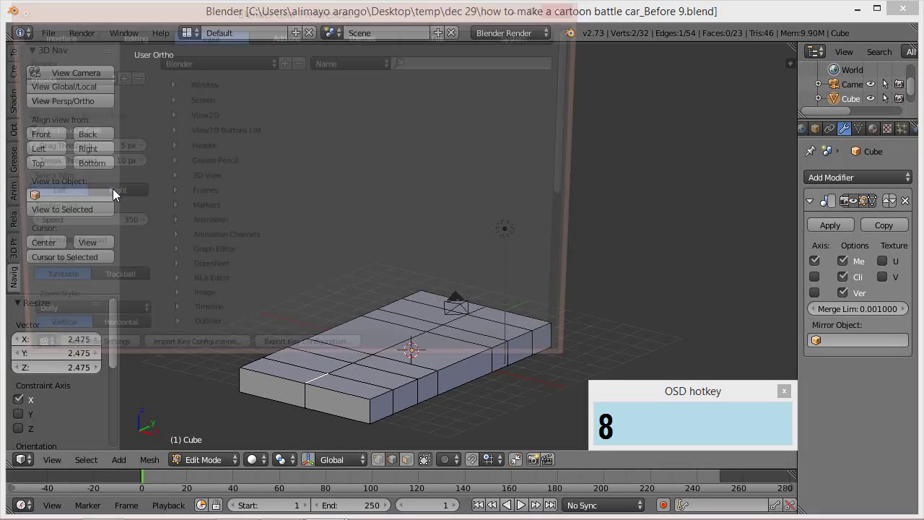
left_click(285, 37)
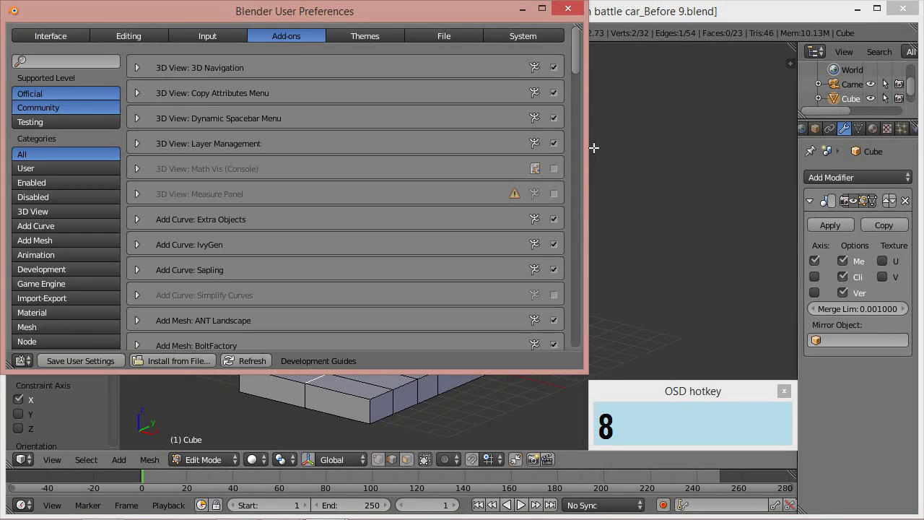
left_click_drag(572, 51, 576, 335)
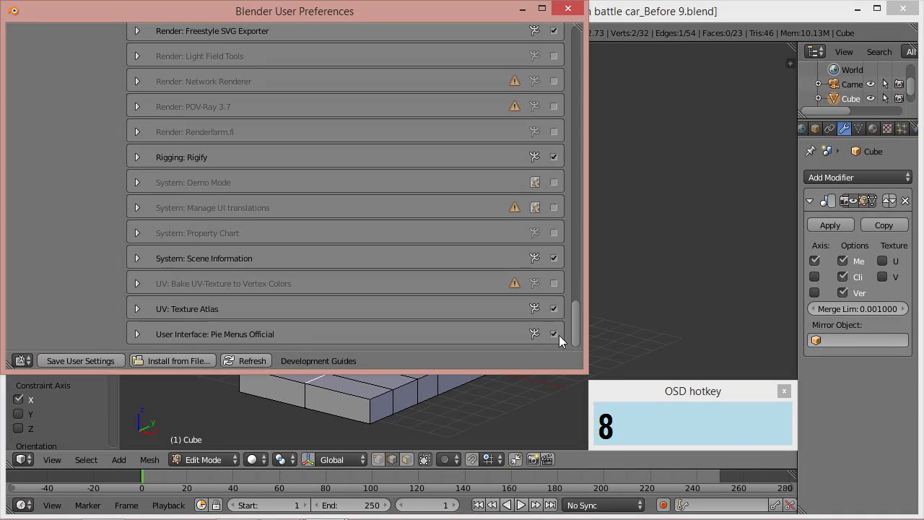
Step: Close the user preferences and add the remaining top centre-line edges along the body's length to the selection
left_click(568, 10)
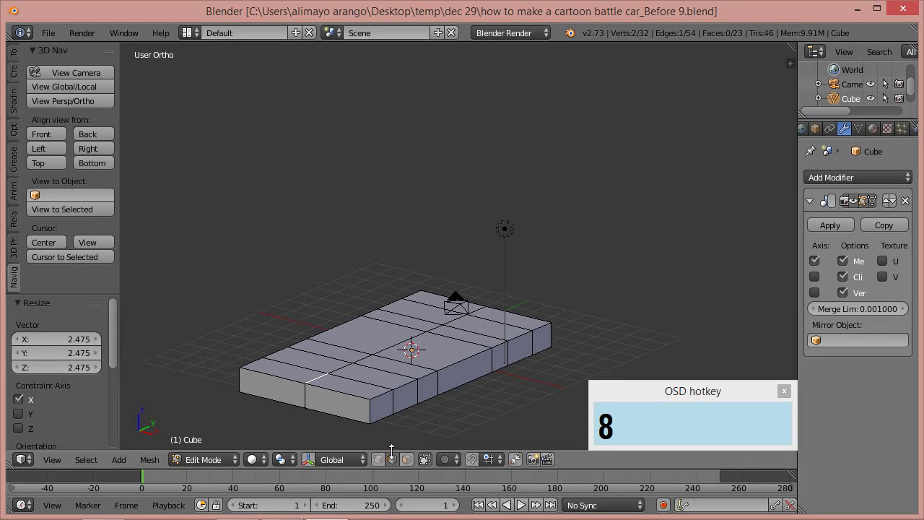
left_click(345, 368, "shift")
left_click(368, 357, "shift")
left_click(401, 343, "shift")
left_click(453, 320, "shift")
left_click(467, 315, "shift")
left_click(480, 309, "shift")
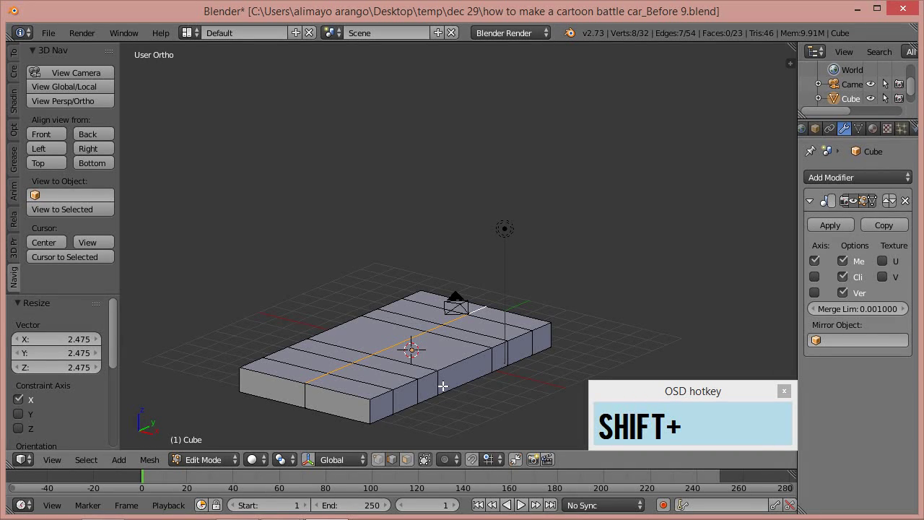
Step: Show the transform manipulator again and raise the selected centre-line edges along Z to form a ridge along the body's top
key("ctrl+space")
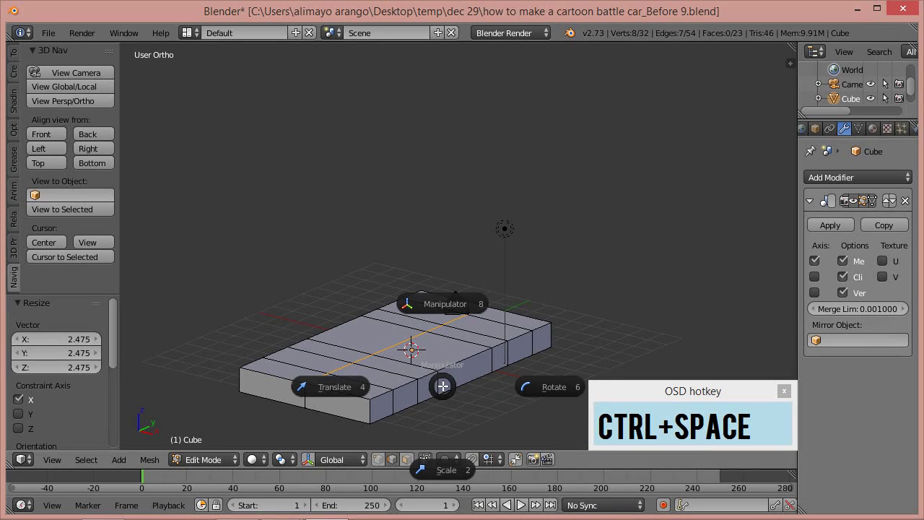
left_click(447, 305)
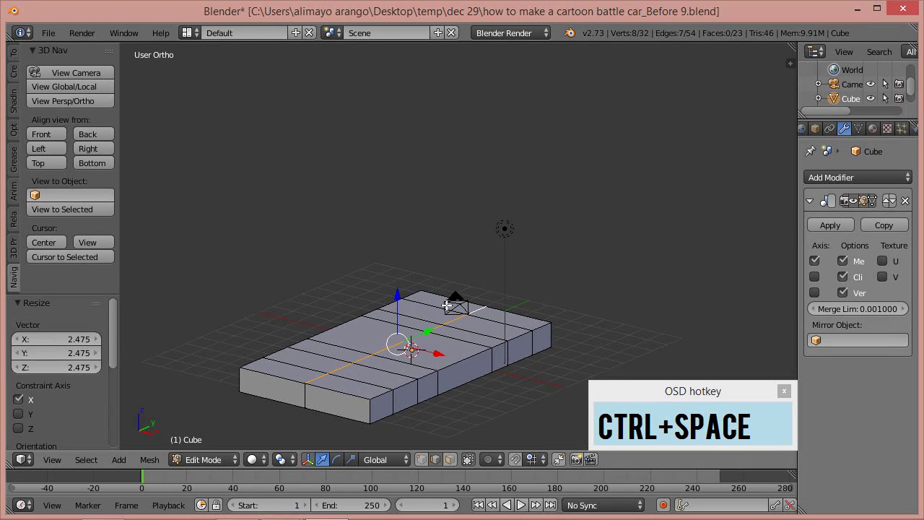
left_click_drag(399, 296, 396, 283)
middle_click_drag(499, 369, 470, 390)
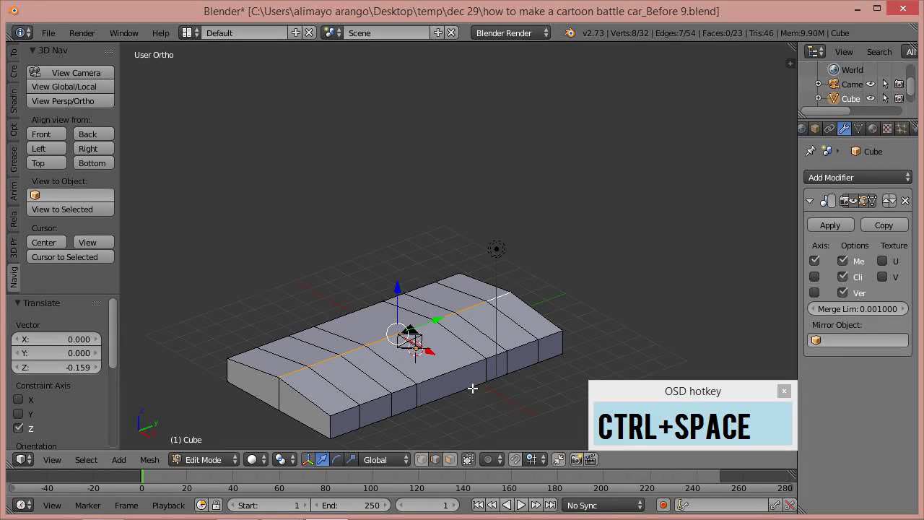
Step: Select the vertical centre edge at the body's negative Y end and move it outward along Y by about -1.526
right_click(272, 399)
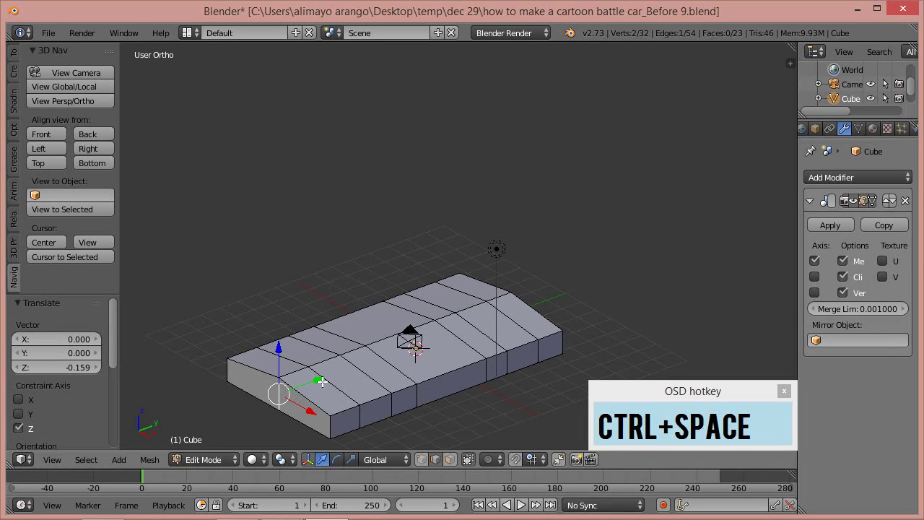
key("g")
key("y")
left_click(295, 399)
middle_click_drag(443, 376, 417, 403)
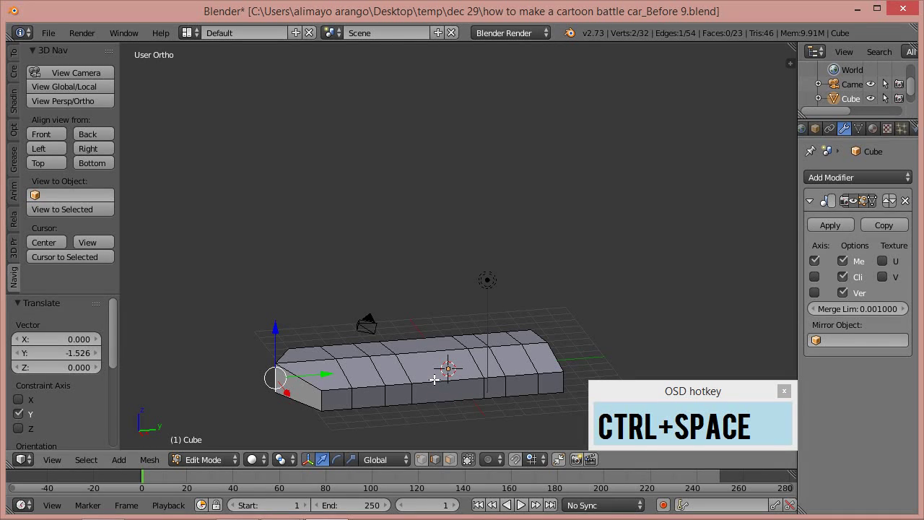
Step: In wireframe shading, select all the short segments at the negative Y end and move them along Y by about -2.958 to lengthen the body
key("z")
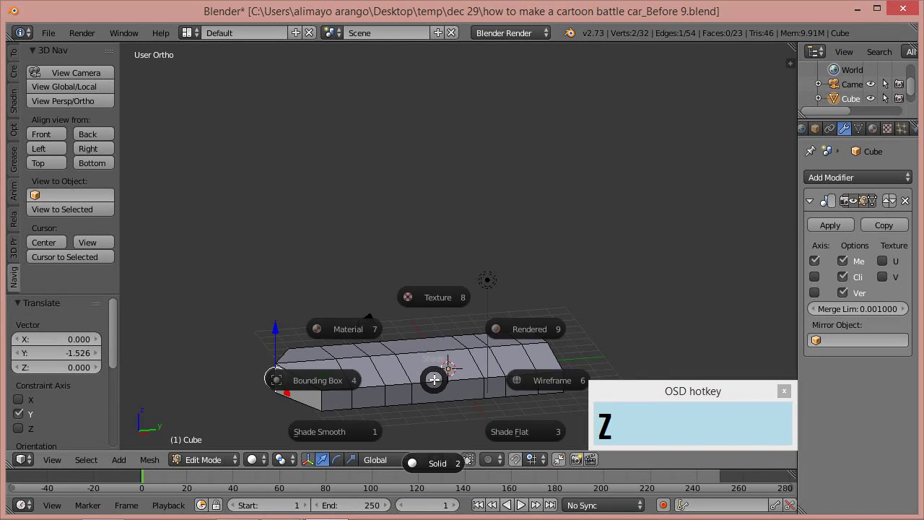
left_click(525, 382)
key("a")
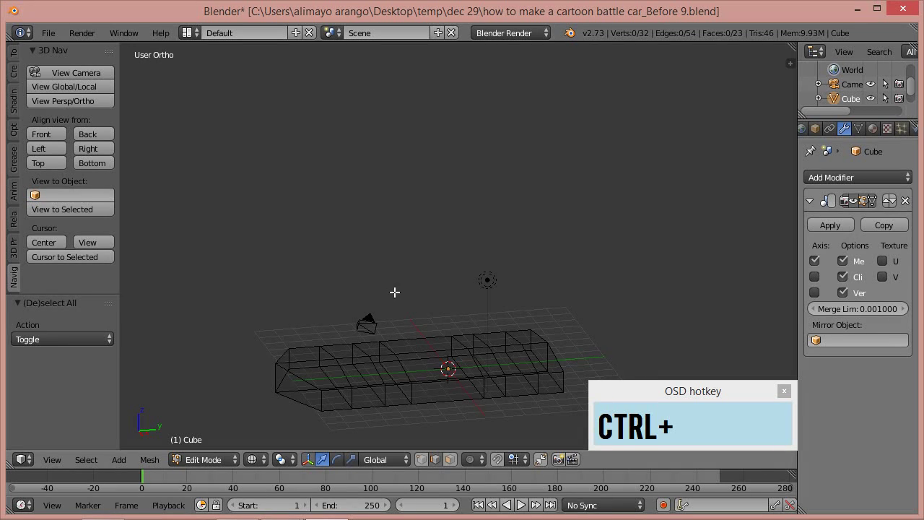
mouse_move(400, 305)
left_mouse_down("ctrl")
mouse_move(316, 289)
mouse_move(229, 325)
mouse_move(244, 423)
mouse_move(280, 444)
mouse_move(355, 447)
mouse_move(436, 437)
mouse_move(445, 410)
left_mouse_up("ctrl")
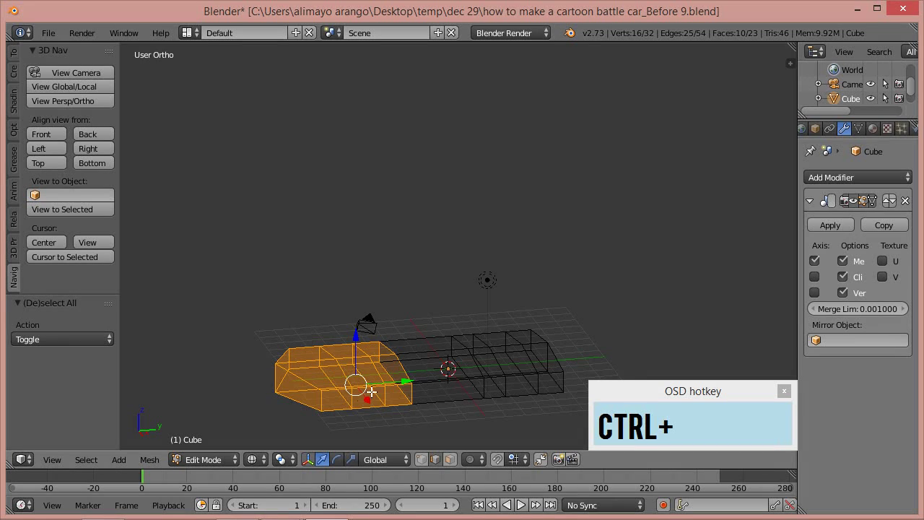
left_click(450, 459)
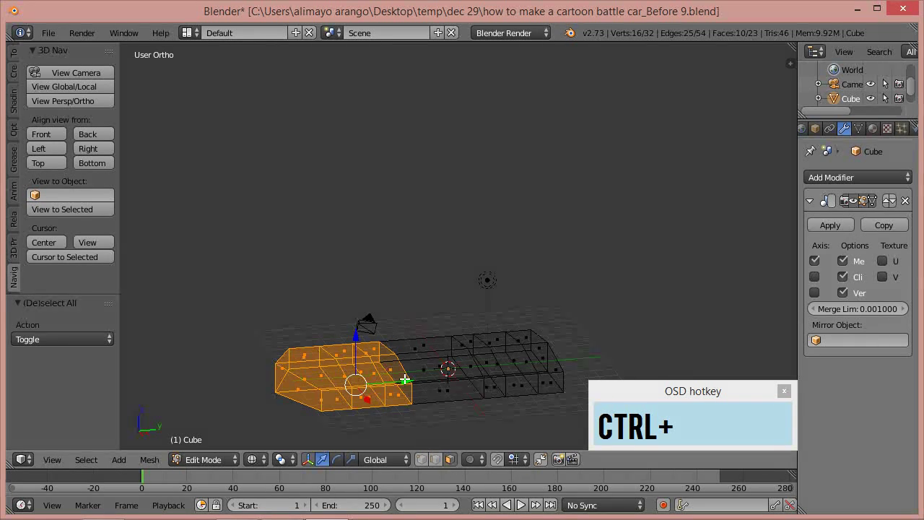
left_click_drag(407, 380, 349, 386)
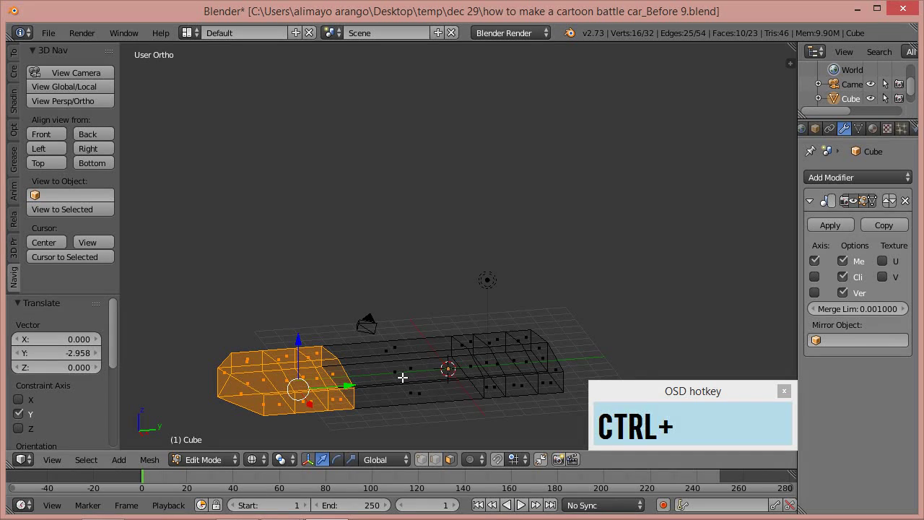
Step: Return to solid shading, deselect everything and save the scene as "how to make a cartoon battle car_Before 10.blend"
key("z")
left_click(415, 462)
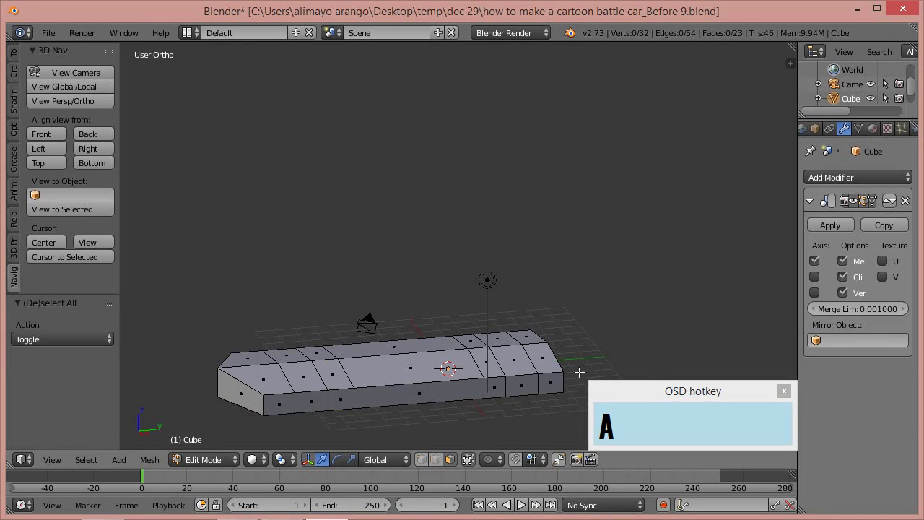
key("ctrl+alt+s")
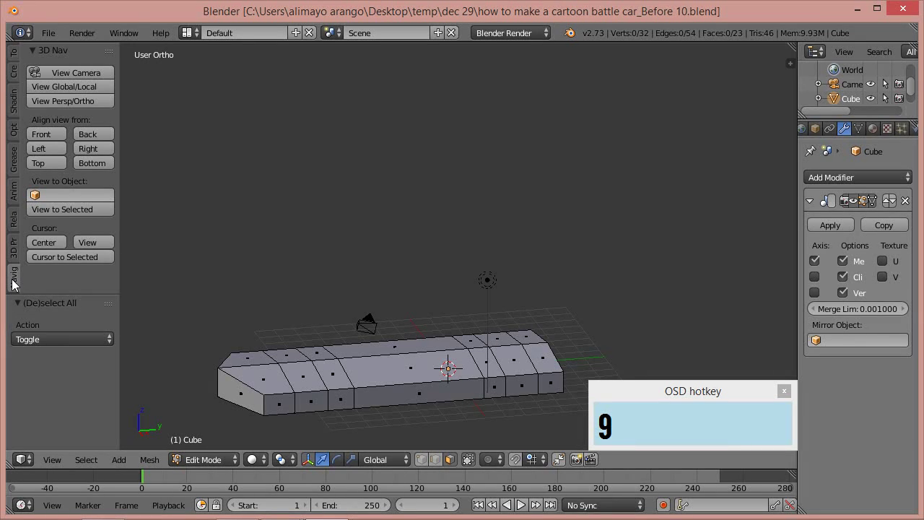
Step: In the right wireframe view, box-select the bottom vertices of the middle segment at the positive Y end and raise them about 0.432 along Z
left_click(93, 149)
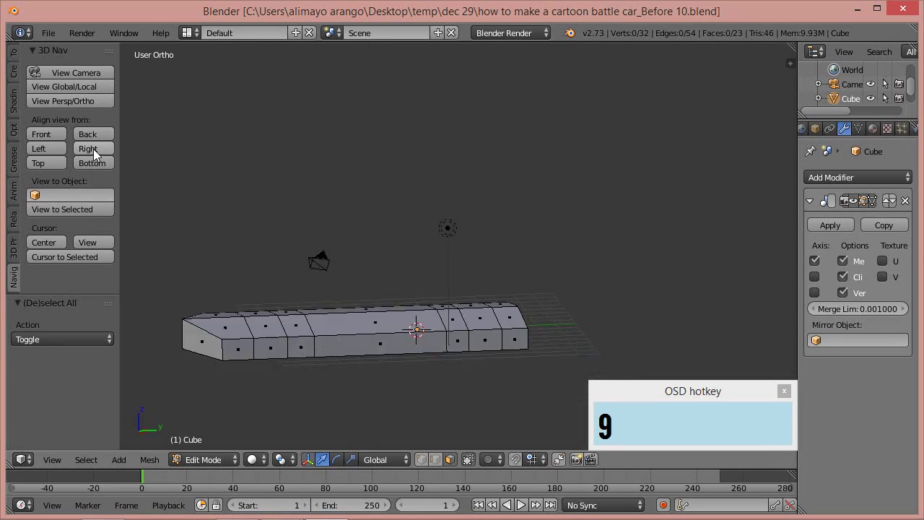
key("z")
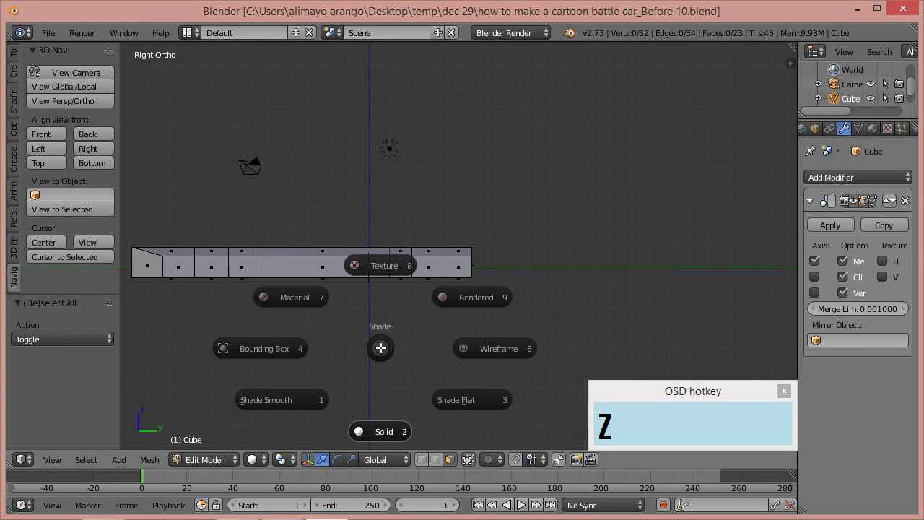
left_click(503, 351)
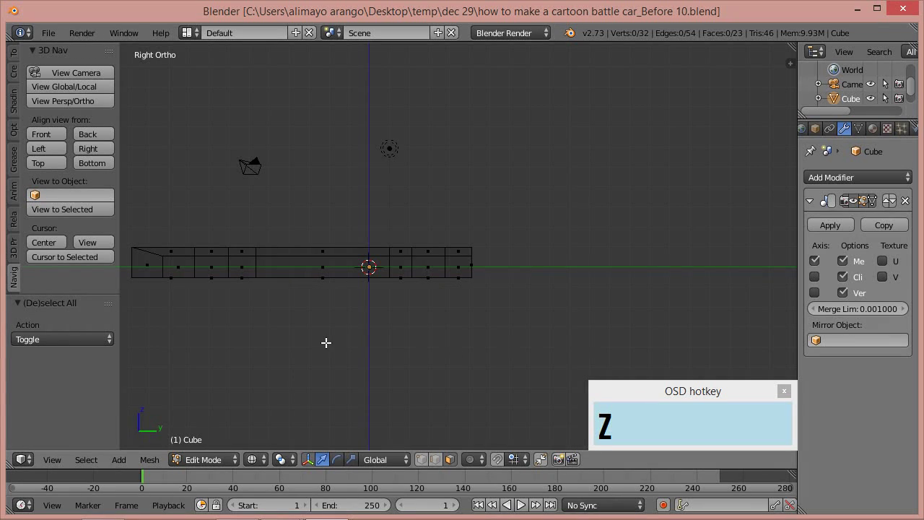
middle_click_drag(305, 336, 436, 333, "shift")
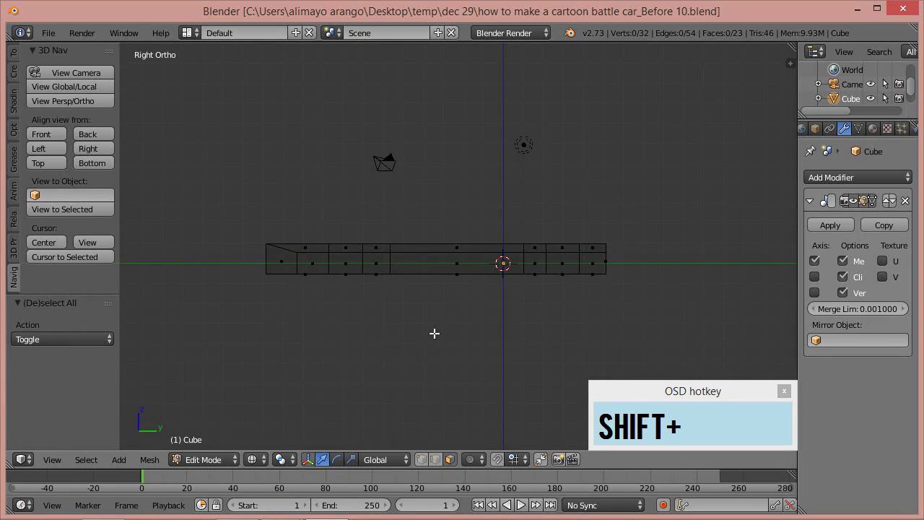
left_click(434, 460)
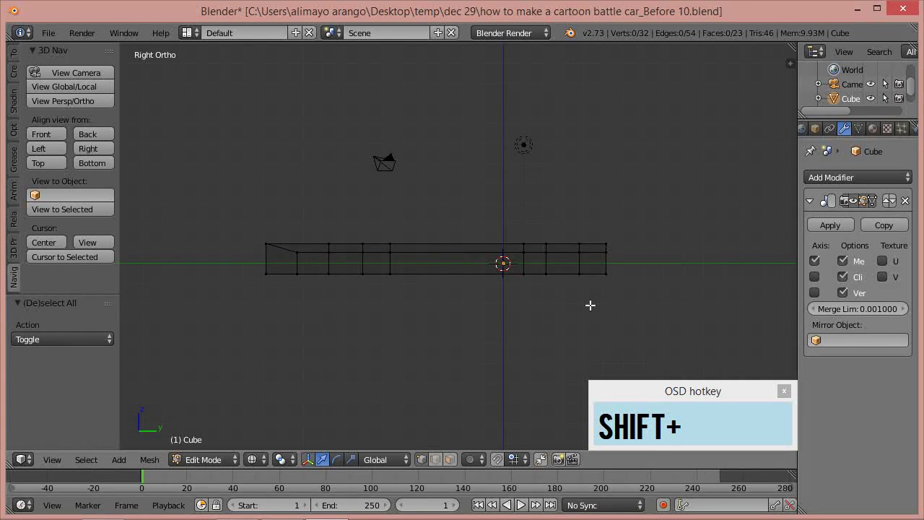
key("b")
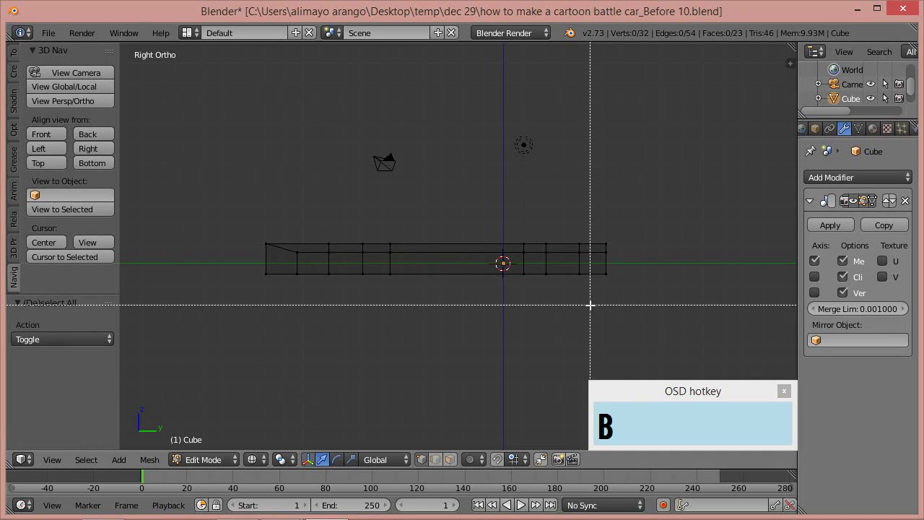
left_click_drag(585, 261, 540, 302)
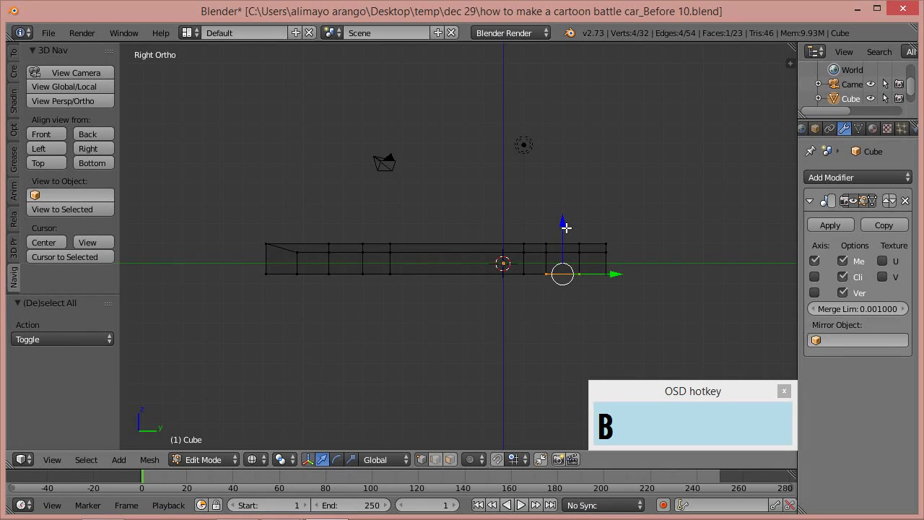
left_click_drag(563, 227, 570, 217)
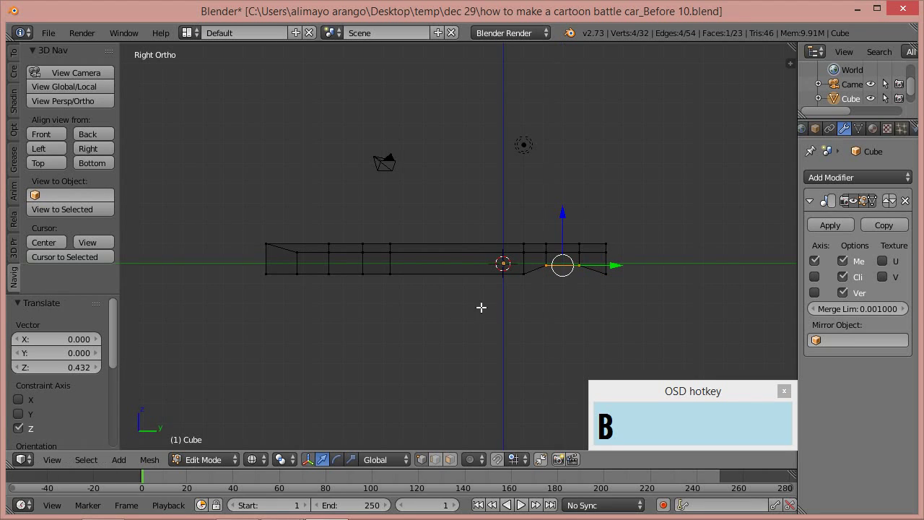
Step: Box-select the bottom vertices of the matching wheel-arch segment at the negative Y end and raise them about 0.288 along Z
key("a")
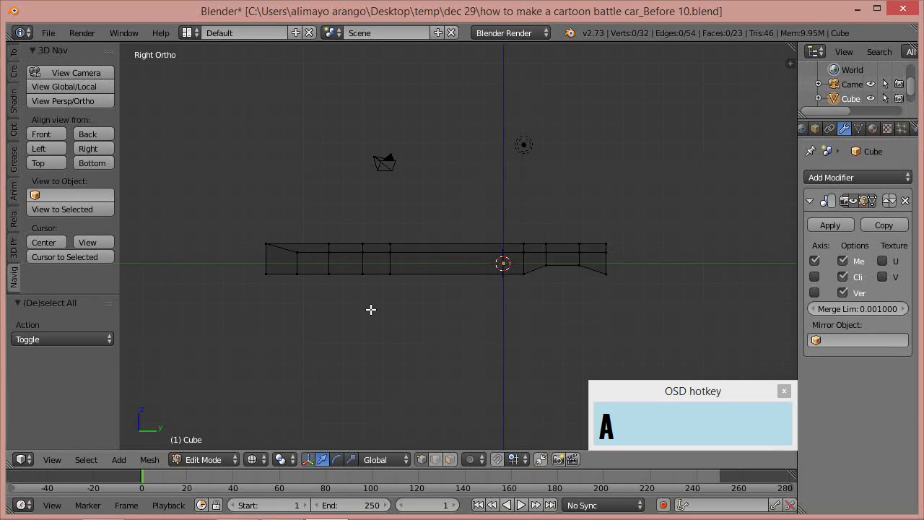
key("b")
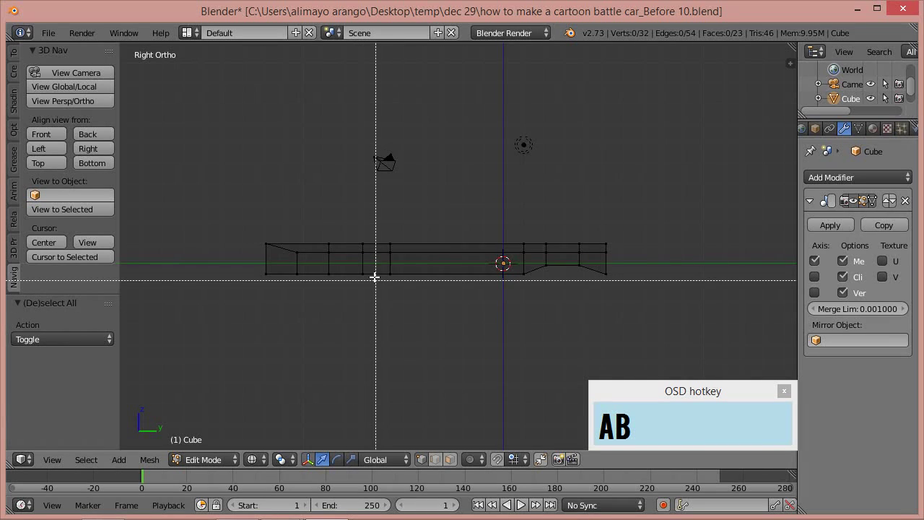
right_click(362, 281)
left_click_drag(373, 269, 306, 311)
left_click_drag(350, 224, 350, 221)
middle_click_drag(363, 225, 383, 265)
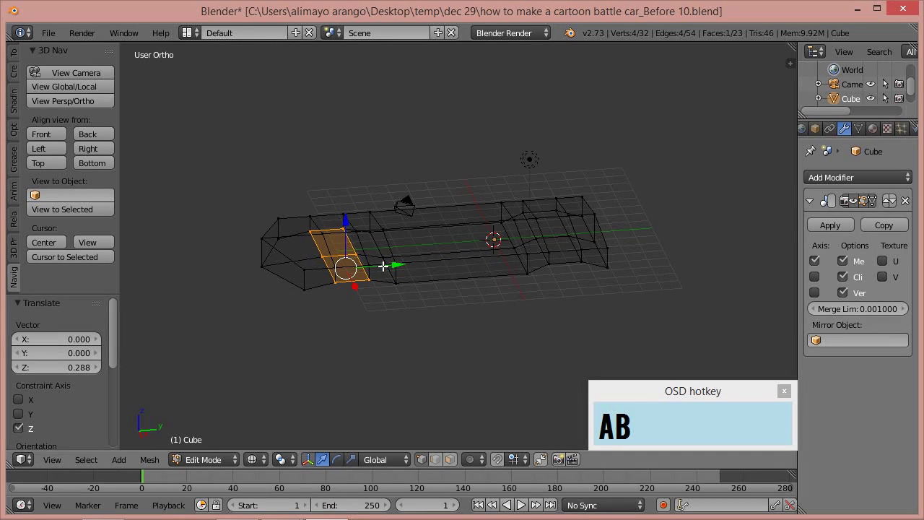
Step: In solid shading, select the bottom vertices of the long middle section and the negative Y end's outer corner, and lower them about 1.225 along Z
key("z")
left_click(400, 352)
mouse_move(466, 362)
middle_mouse_down()
mouse_move(420, 257)
mouse_move(429, 249)
middle_mouse_up()
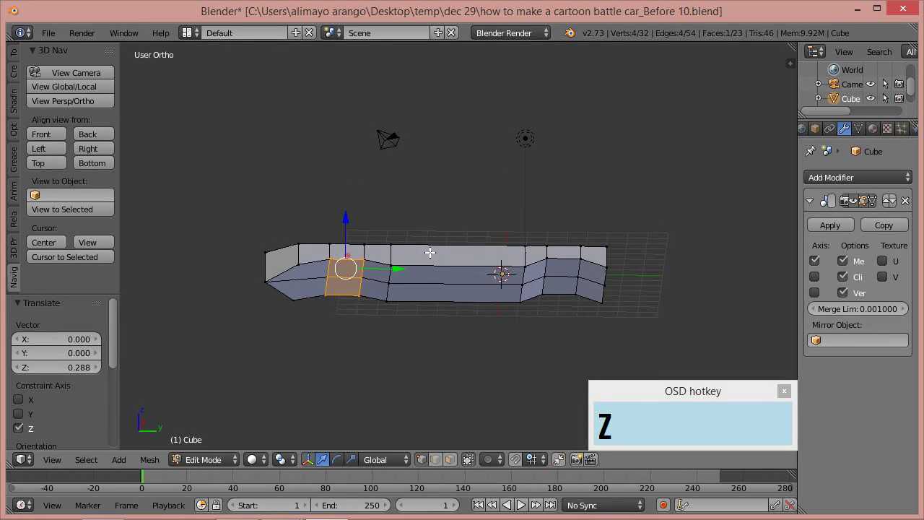
right_click(300, 264)
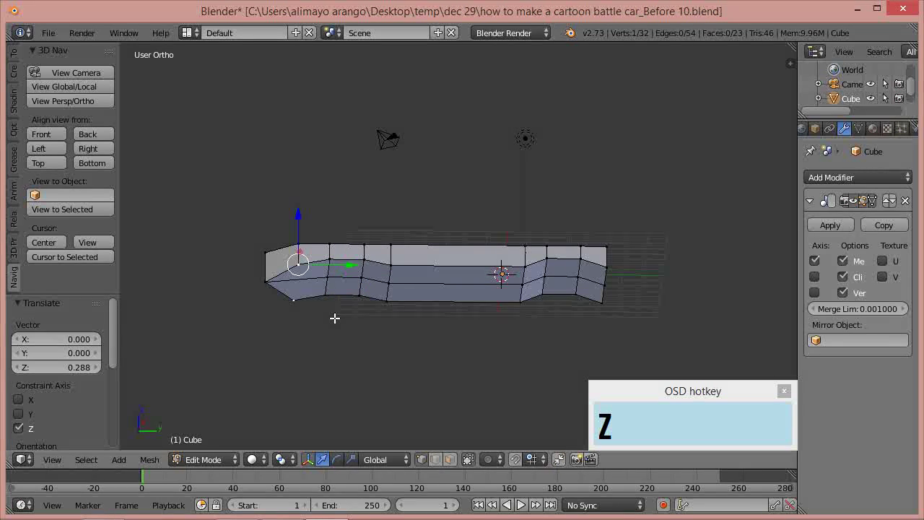
right_click(390, 266, "shift")
right_click(388, 301, "shift")
right_click(524, 267, "shift")
right_click(520, 301, "shift")
key("KP_8")
key("KP_8")
key("e")
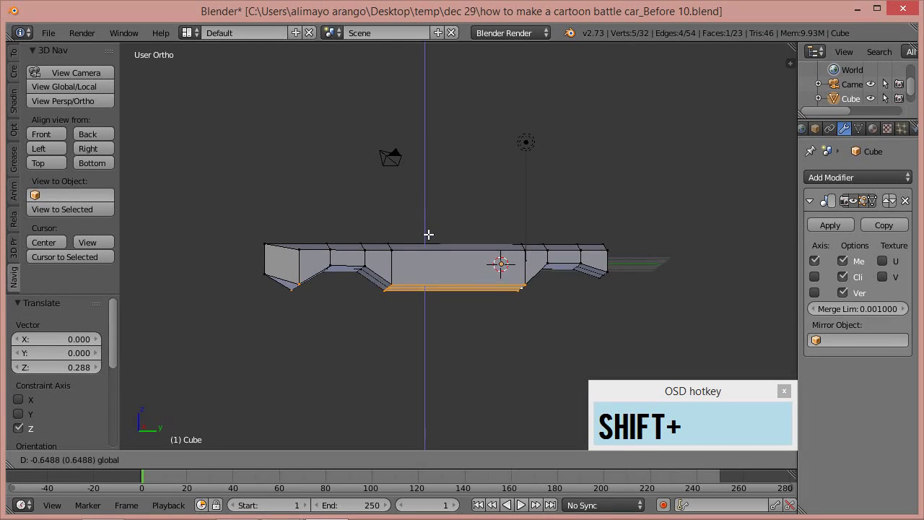
left_click(429, 246)
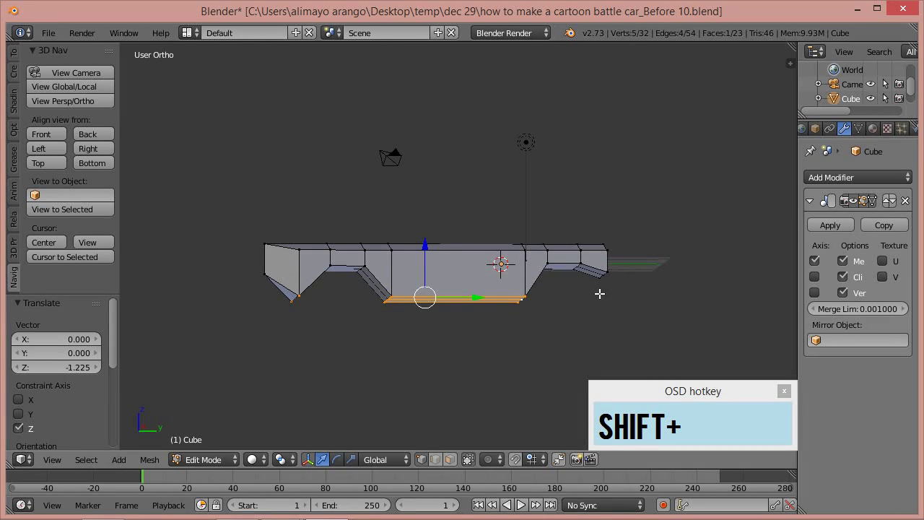
Step: Lower the two bottom vertices at the positive Y end about 1.316 along Z and save as "how to make a cartoon battle car_Before 11.blend"
middle_click_drag(600, 293, 601, 269)
right_click(601, 266)
right_click(611, 285, "shift")
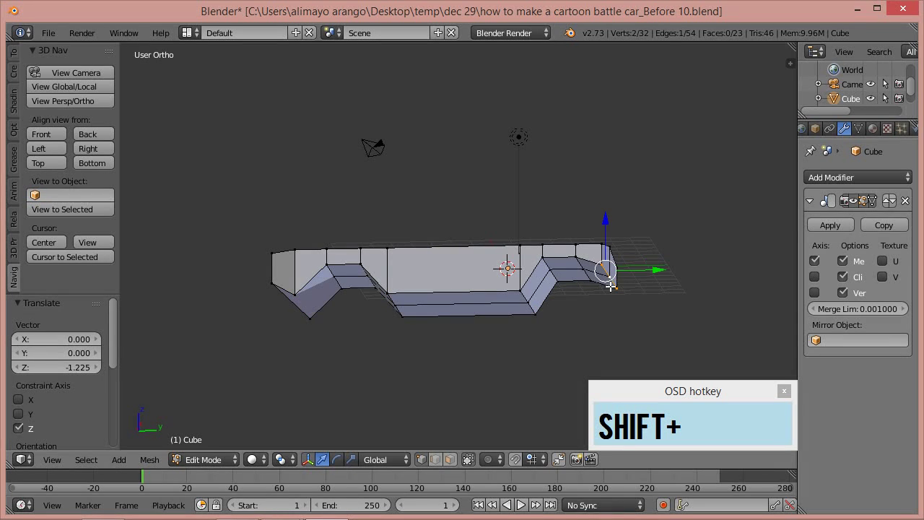
left_click_drag(608, 221, 611, 246)
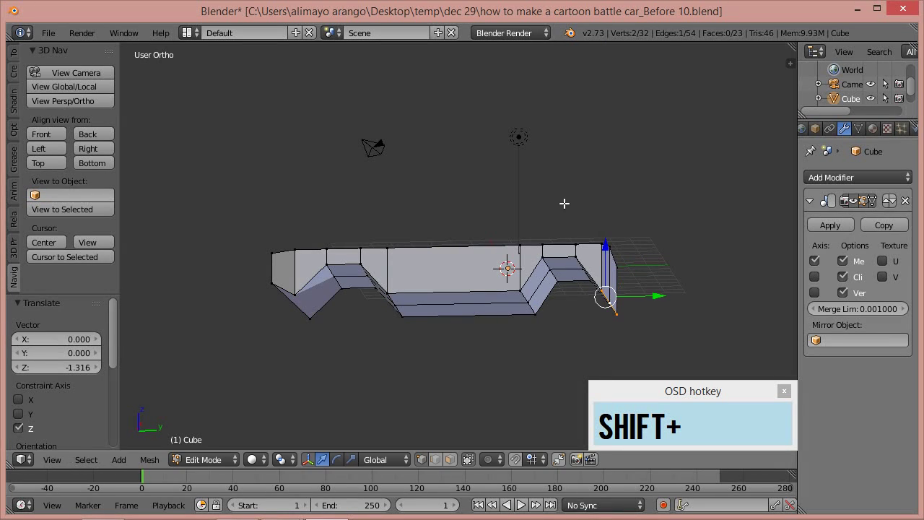
middle_click_drag(512, 209, 585, 263)
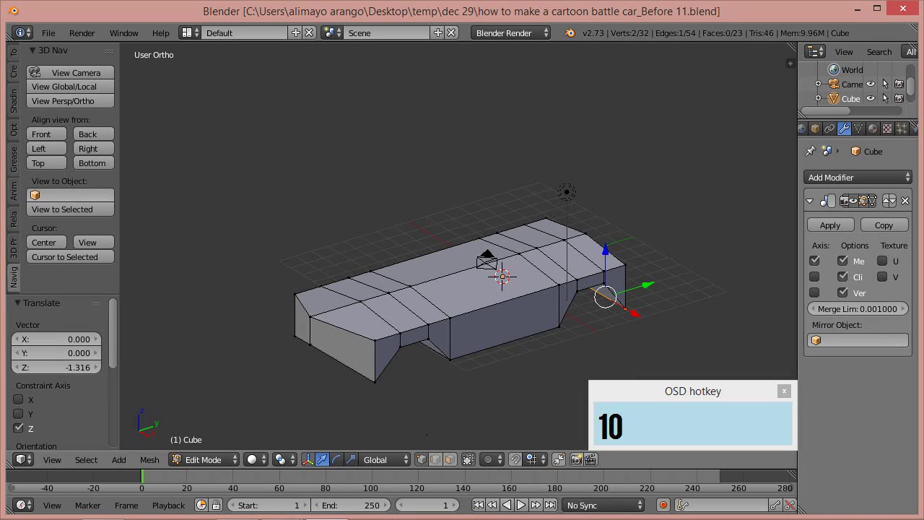
Step: Switch to face selection and extrude the long middle section's top face upward about 2.56 along Z to form the cabin
left_click(450, 459)
right_click(469, 295)
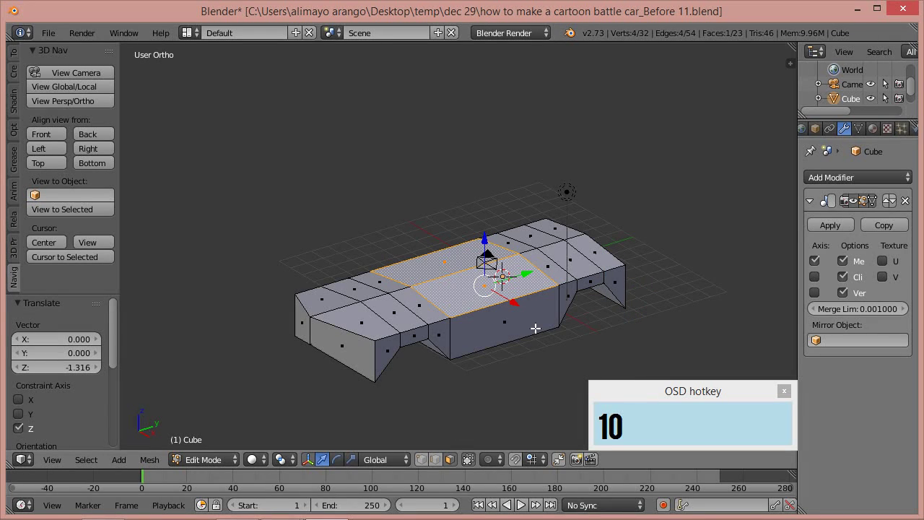
key("e")
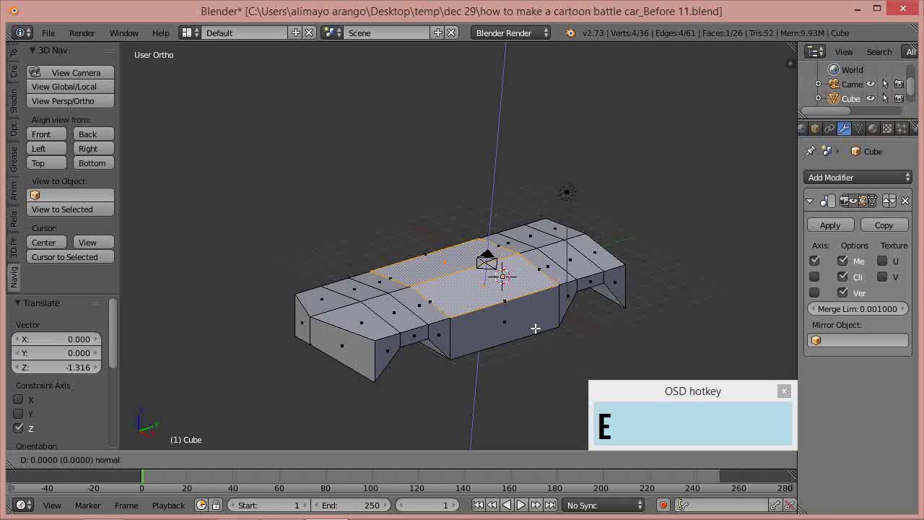
left_click(542, 291)
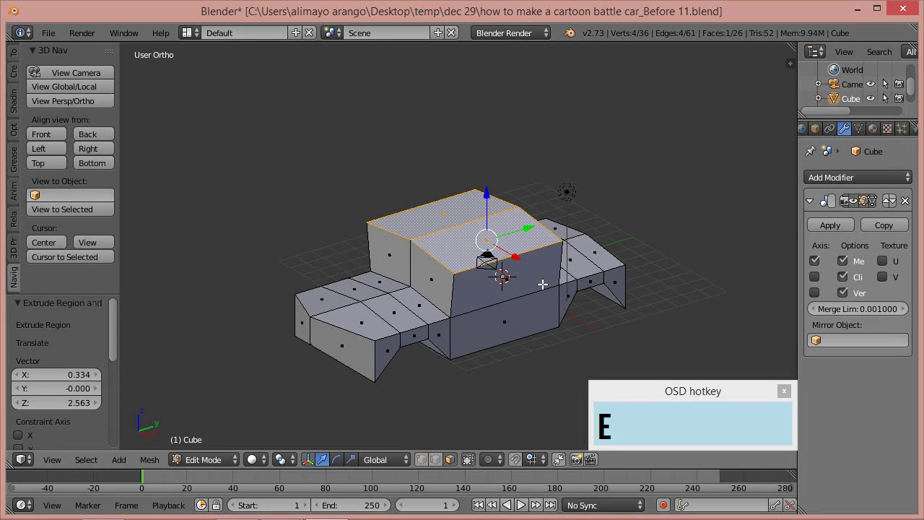
Step: Save as "how to make a cartoon battle car_Before 12.blend" and taper the cabin by shrinking and lowering its roof and shifting it about 0.941 along Y
key("ctrl+alt+s")
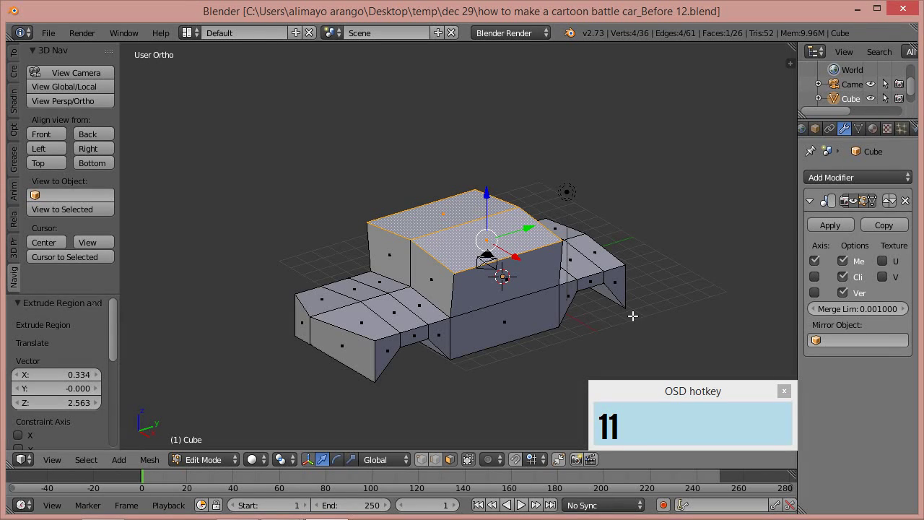
key("s")
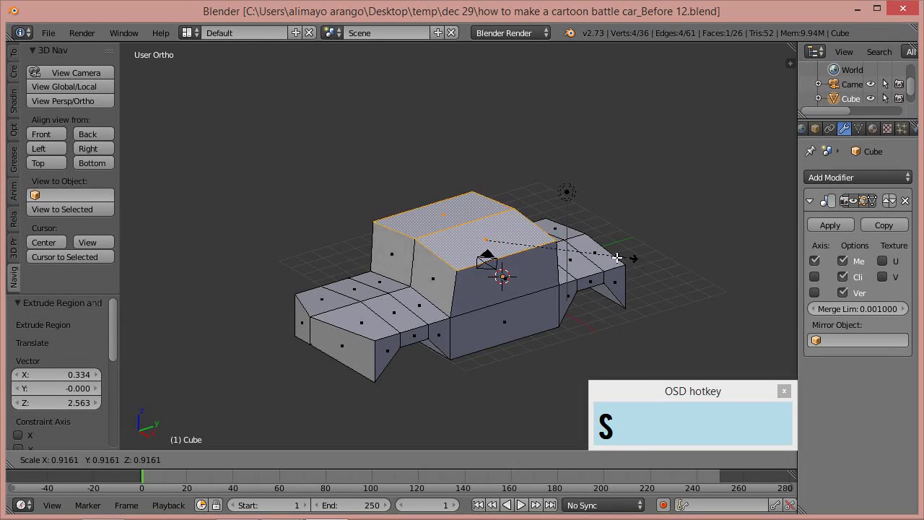
left_click(559, 259)
left_click_drag(480, 192, 479, 206)
middle_click_drag(628, 250, 604, 250)
left_click_drag(532, 248, 552, 244)
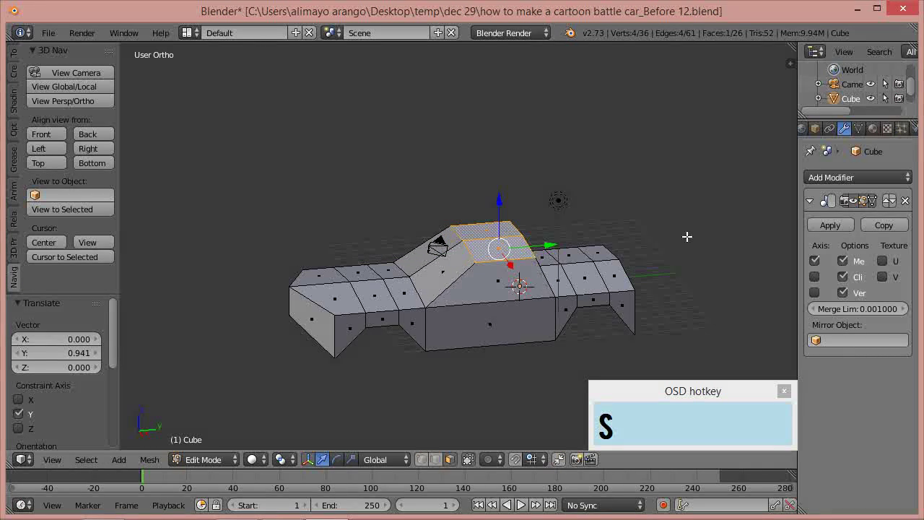
Step: Extrude the end face at the positive Y end of the body outward about 2.954 along Y
middle_click_drag(688, 199, 612, 310)
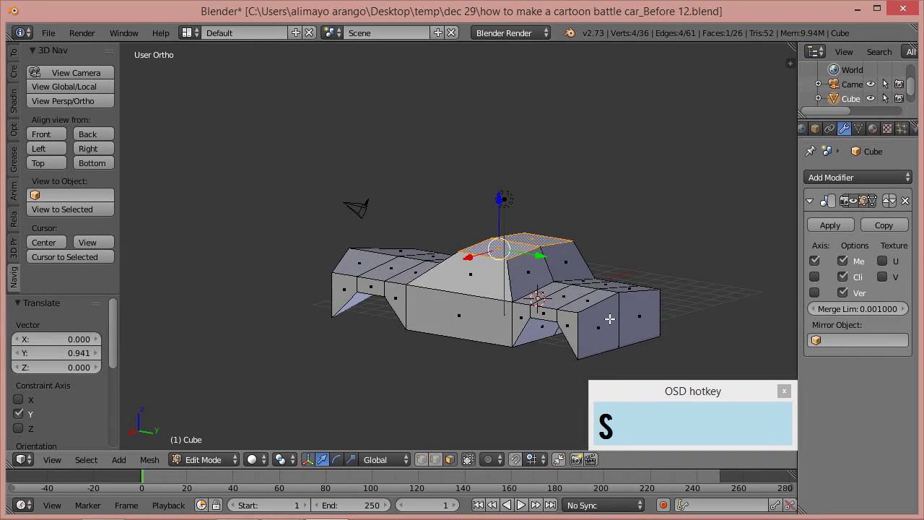
right_click(599, 322)
middle_click_drag(521, 349, 477, 292)
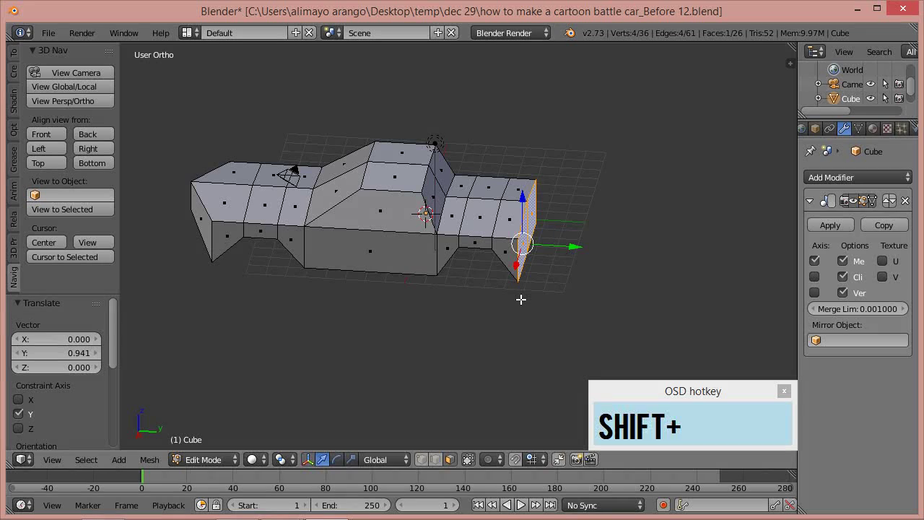
key("e")
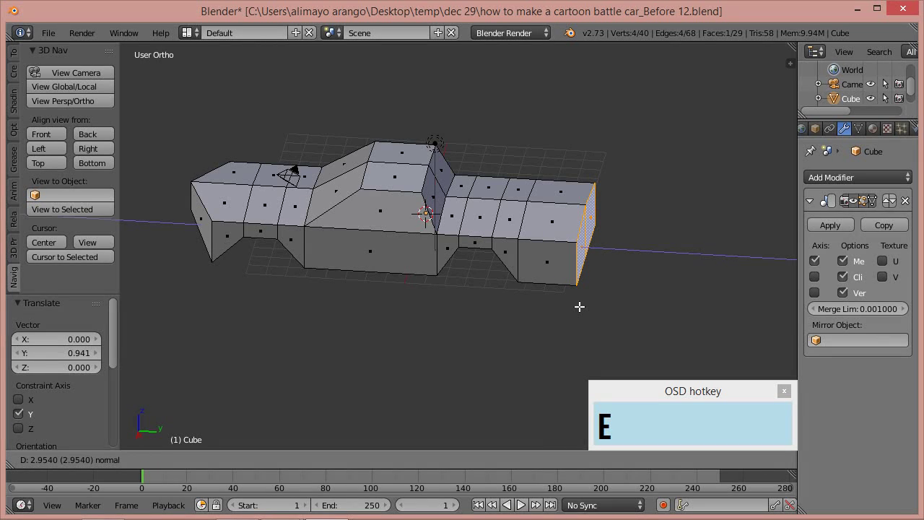
left_click(579, 306)
Step: Extrude all eight outer side faces along the body's length about 1.528 along X and scale them uniformly to about 0.864
middle_click_drag(439, 320, 504, 318)
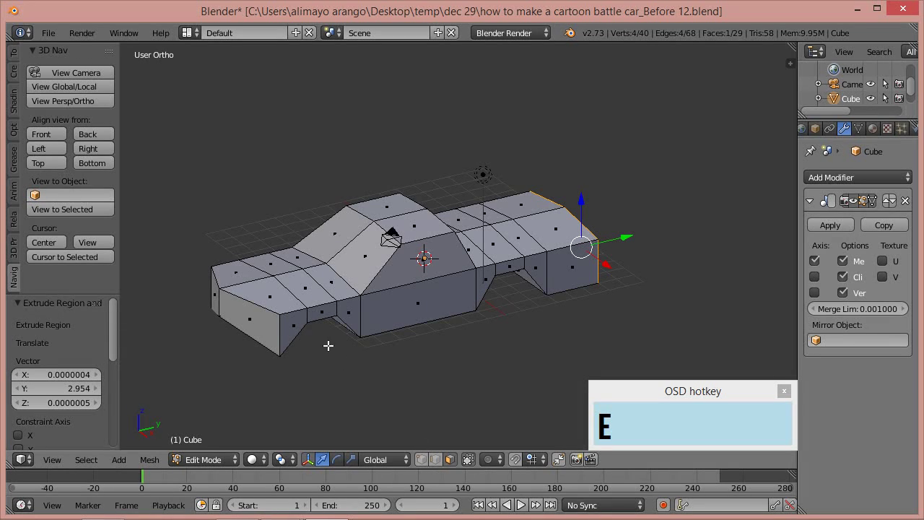
right_click(296, 328)
key("shift")
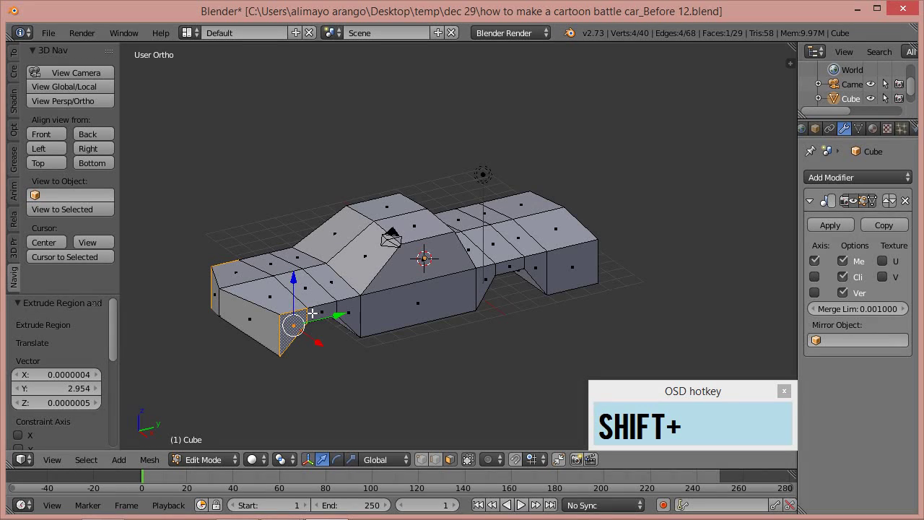
right_click(320, 313, "shift")
right_click(350, 312, "shift")
right_click(426, 304, "shift")
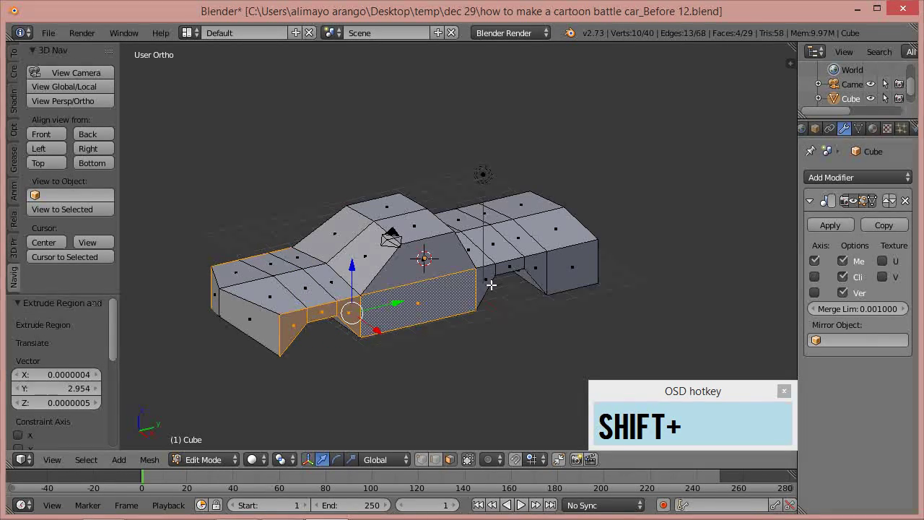
right_click(488, 282, "shift")
right_click(510, 268, "shift")
right_click(540, 266, "shift")
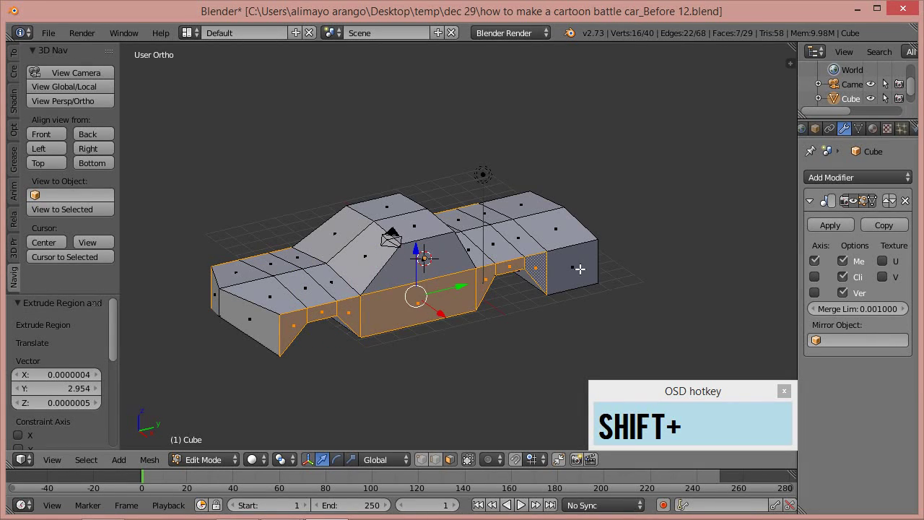
right_click(581, 268, "shift")
scroll(381, 348, "down", 1)
middle_click_drag(397, 344, 462, 339)
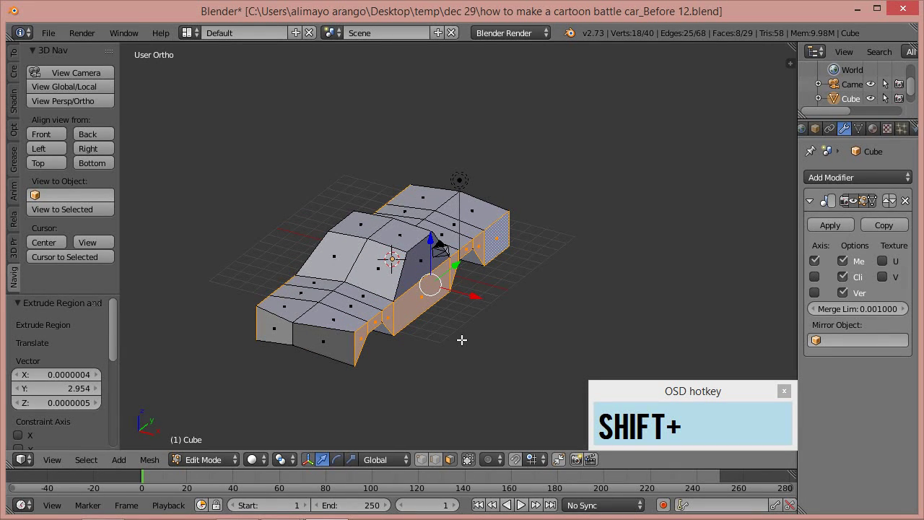
key("e")
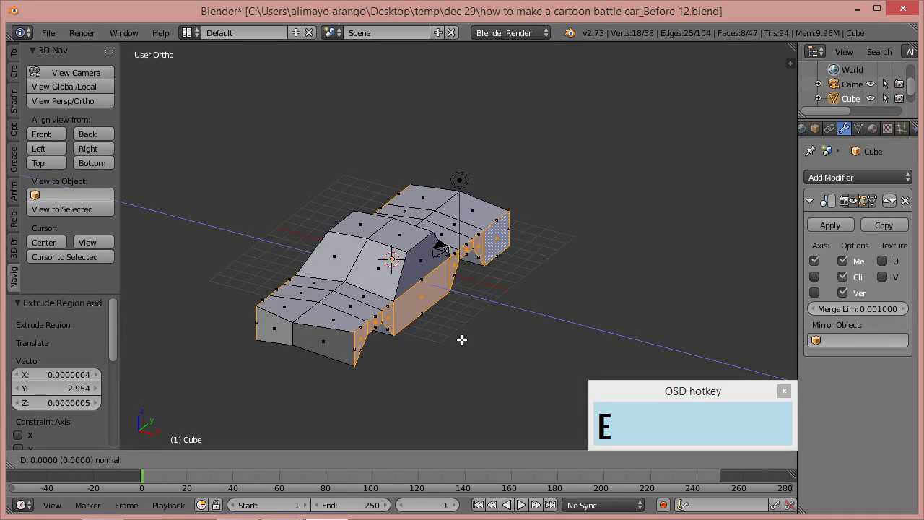
key("x")
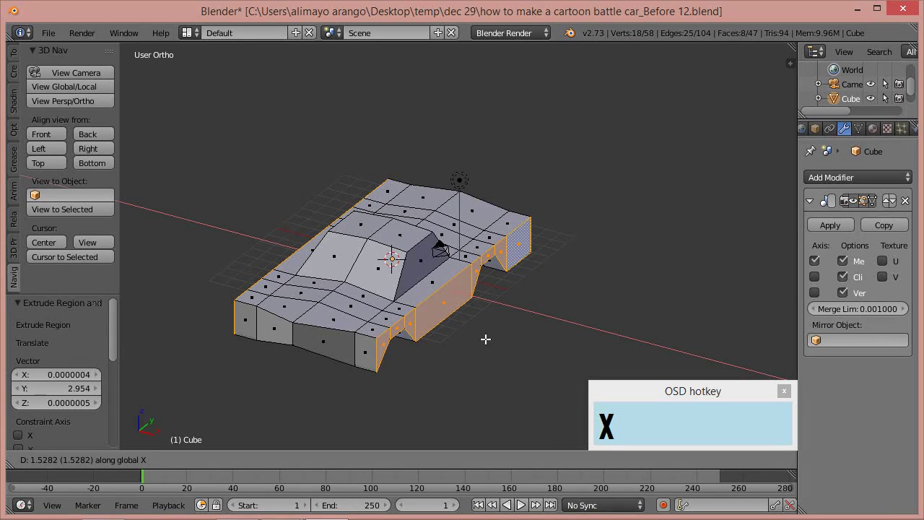
left_click(494, 337)
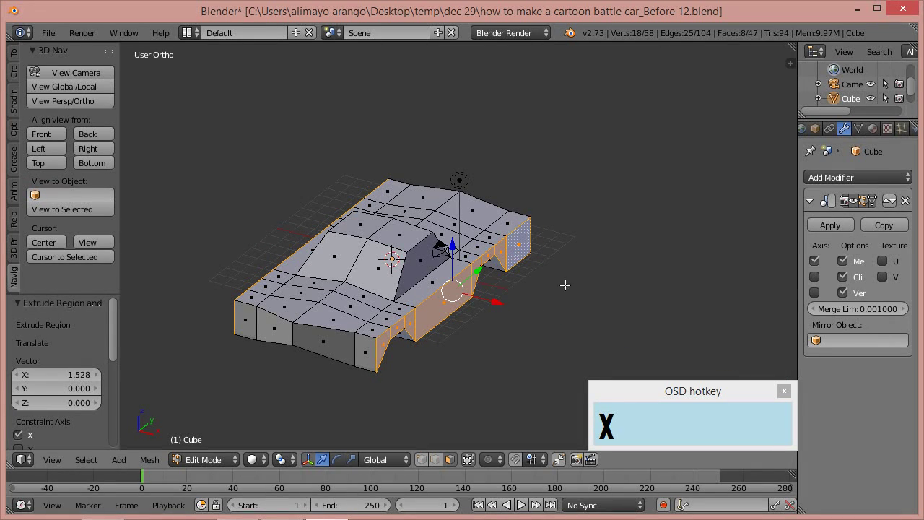
key("s")
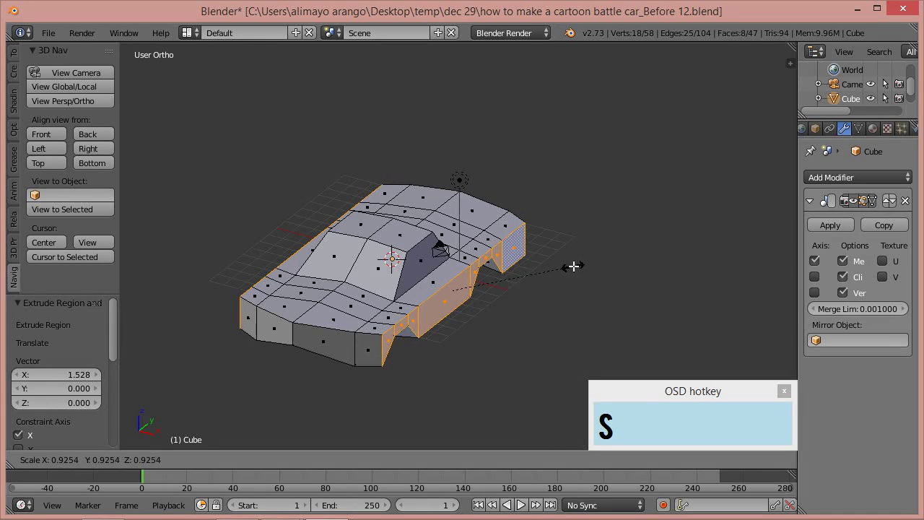
left_click(557, 275)
Step: Extrude the five outer side faces from the long middle section to the positive Y end about 1.972 along X
middle_click_drag(538, 374, 443, 345)
right_click(420, 300)
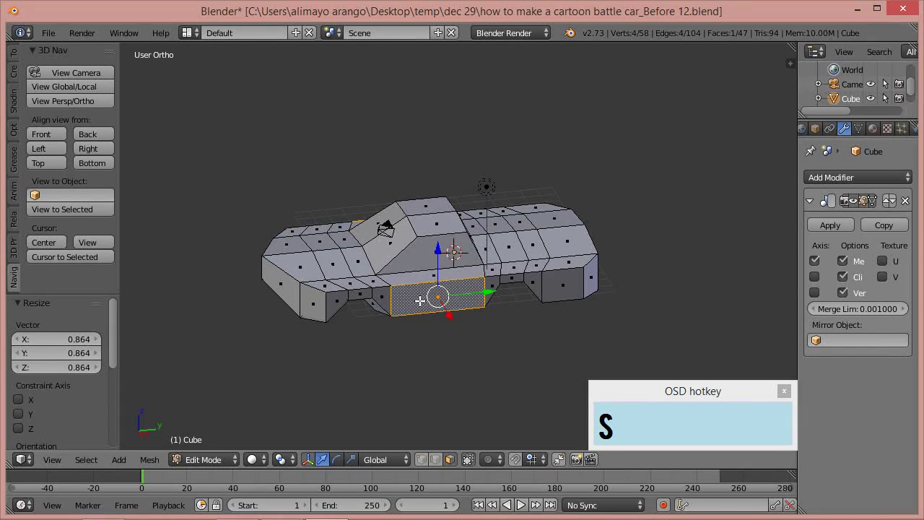
right_click(493, 280, "shift")
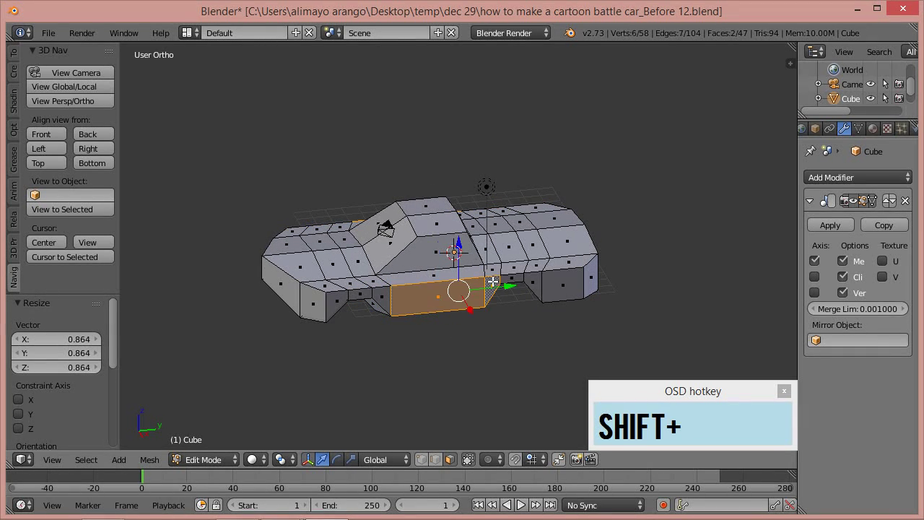
right_click(517, 279, "shift")
right_click(541, 283, "shift")
right_click(559, 285, "shift")
middle_click_drag(406, 336, 505, 363)
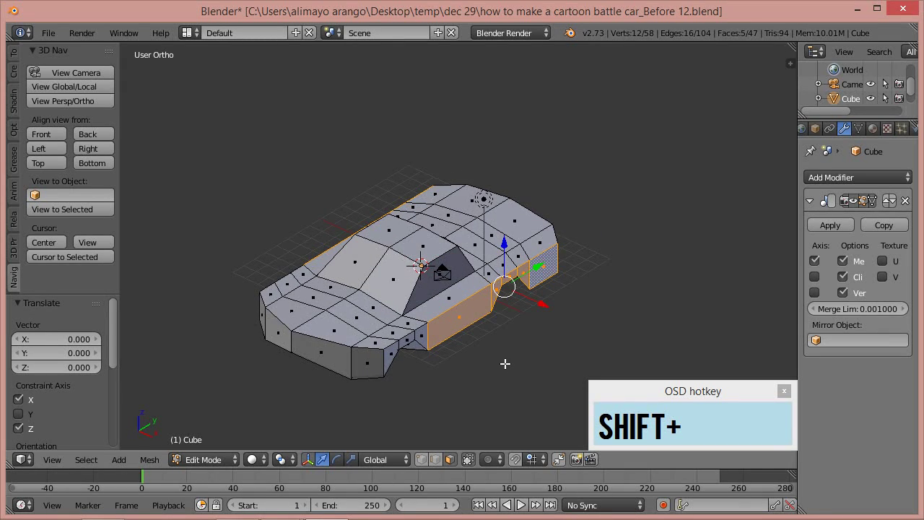
key("e")
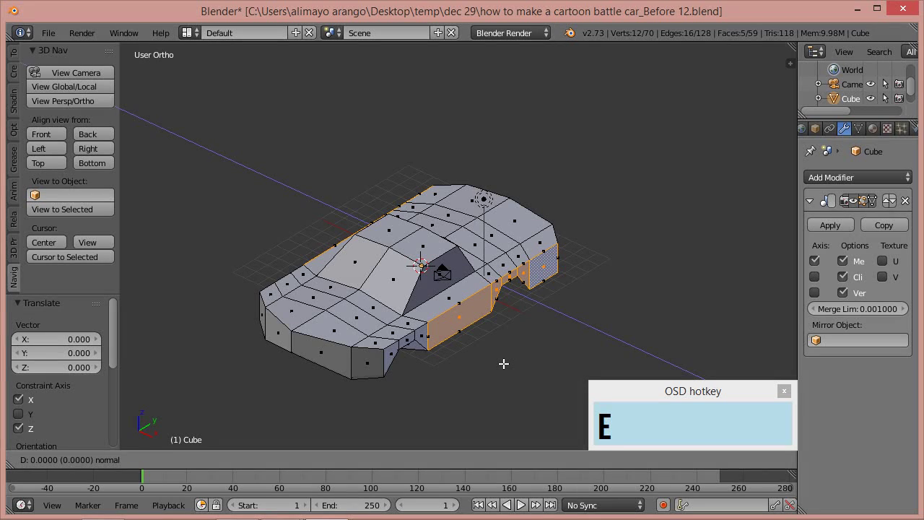
key("x")
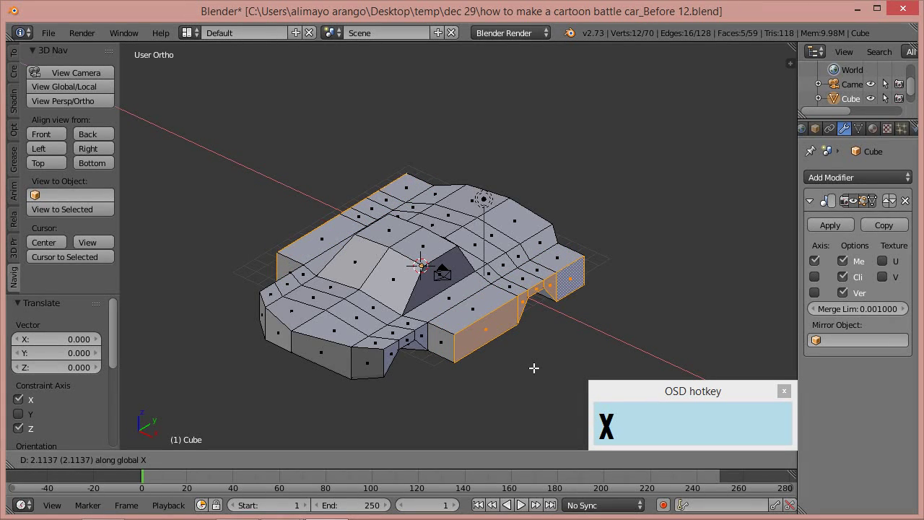
left_click(532, 367)
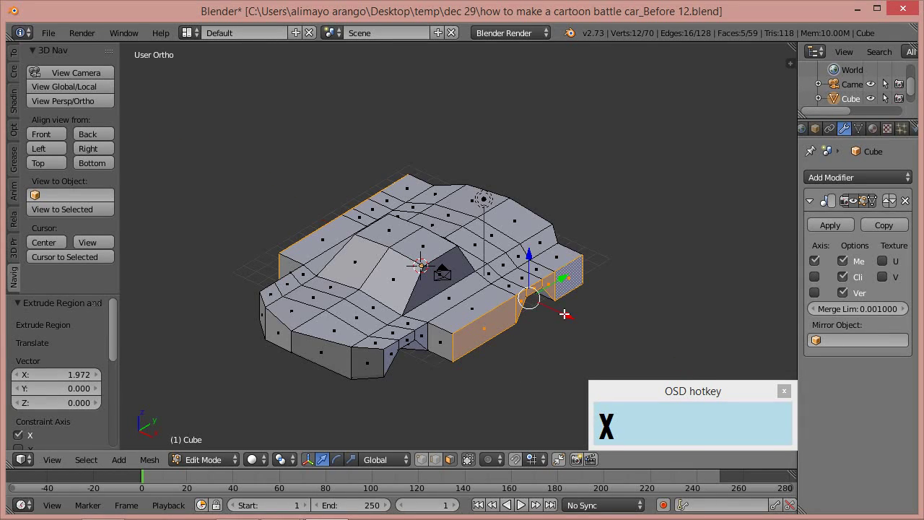
Step: Pull the extruded side faces back about 0.381 along X, deselect everything and save as "how to make a cartoon battle car_Before 13.blend"
key("g")
key("x")
left_click(554, 315)
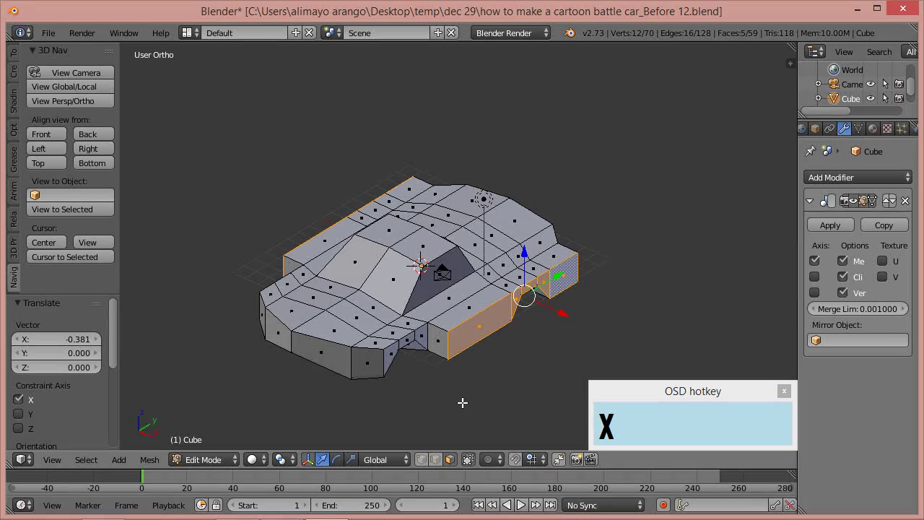
key("a")
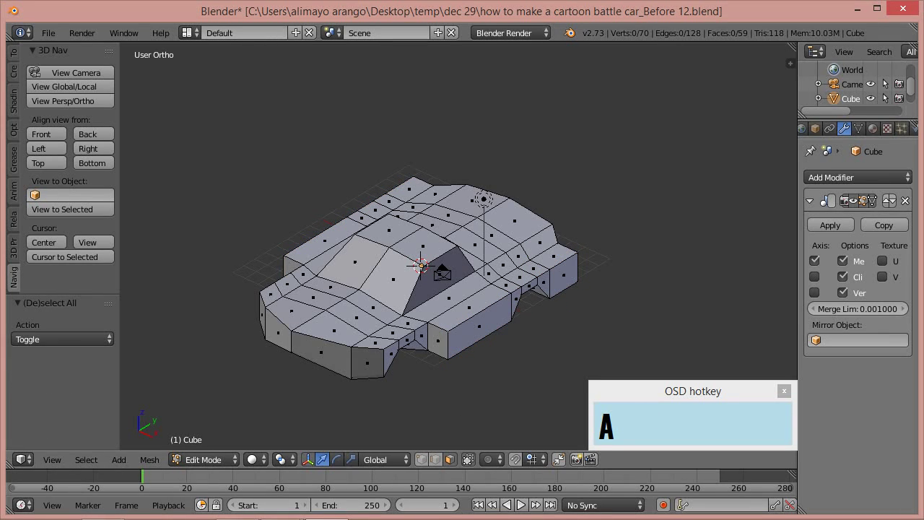
key("ctrl+alt+s")
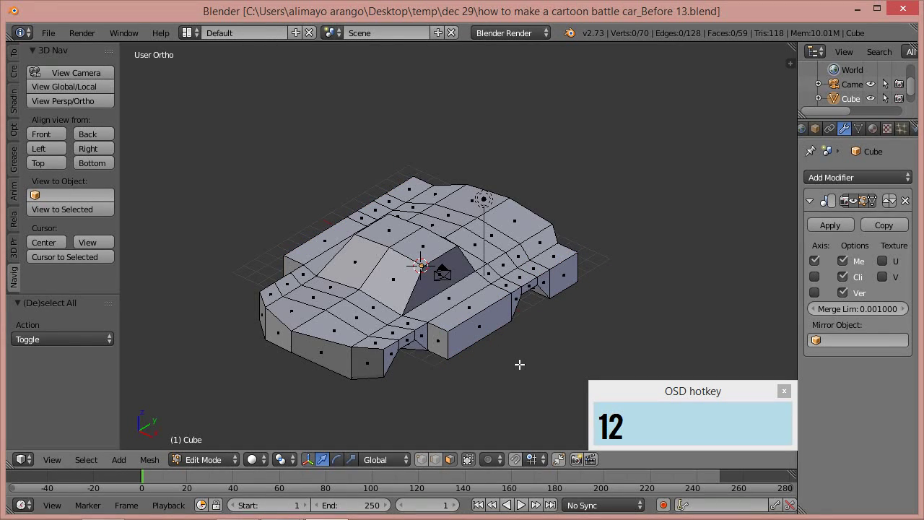
Step: Switch to edge selection and slant the side extension by moving its outer vertical edge facing the negative Y end about 1.395 along Y
left_click(435, 460)
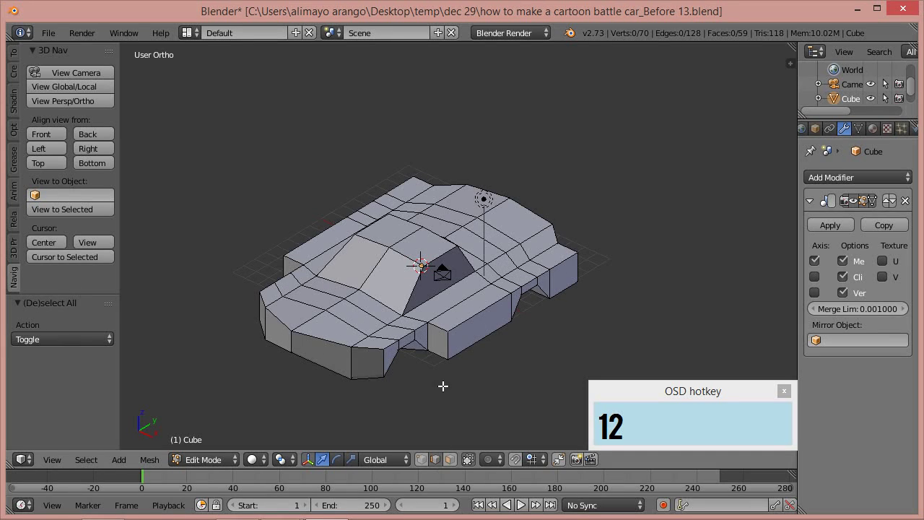
right_click(447, 344)
left_click_drag(480, 327, 496, 320)
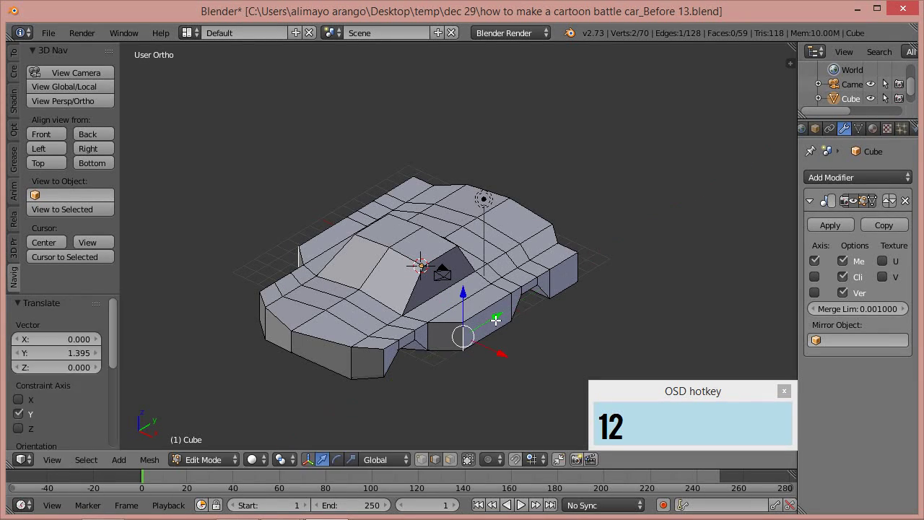
Step: Scale the side extension's outer vertical corner edge at the positive Y end to about 0.740 along Z
middle_click_drag(613, 311, 611, 358)
right_click(628, 350)
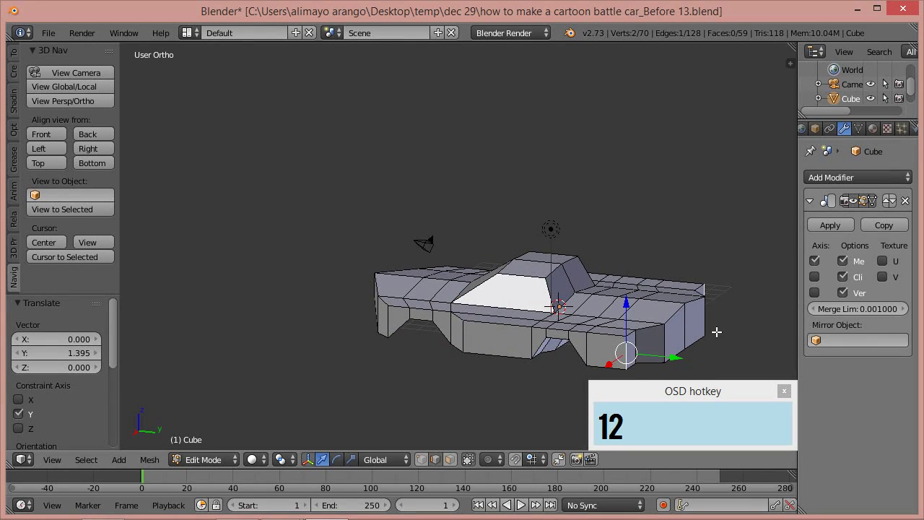
key("s")
key("z")
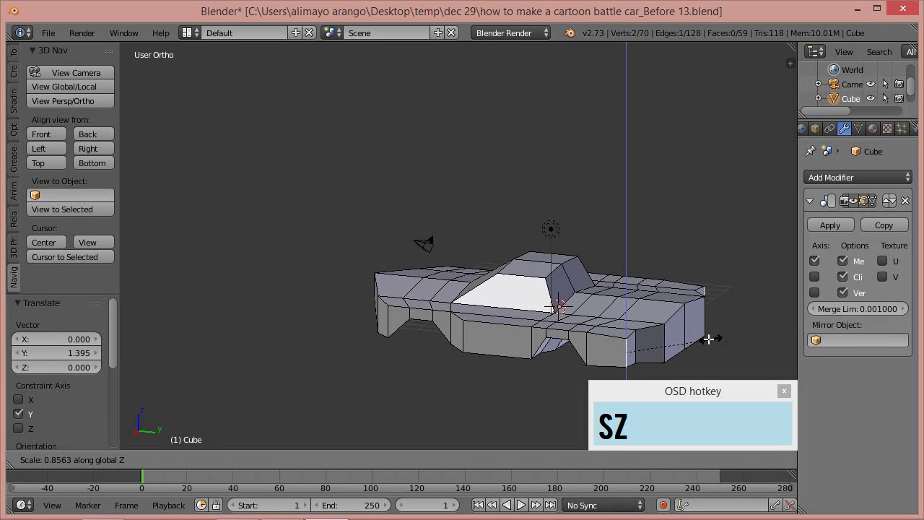
left_click(700, 341)
Step: Extrude four top faces at the positive Y end about 1.376 along Z and save as "how to make a cartoon battle car_Before 14.blend"
middle_click_drag(534, 329, 567, 368)
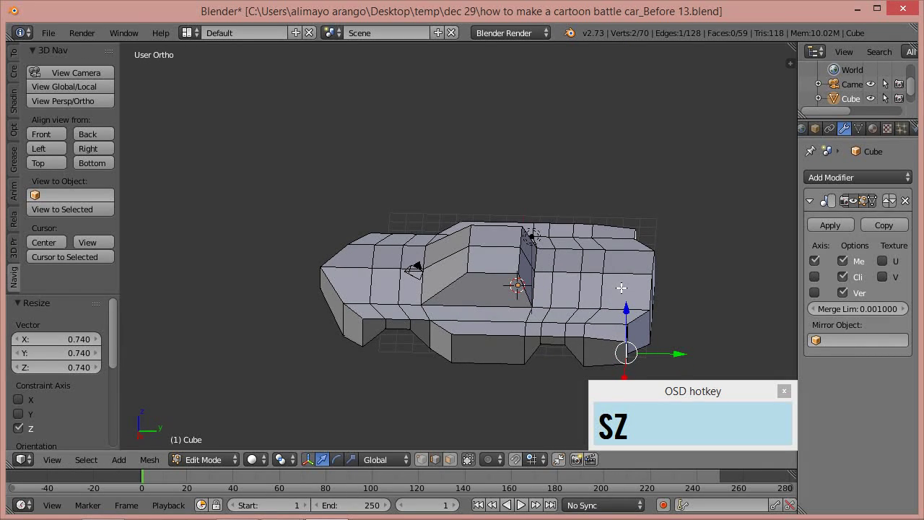
right_click(605, 317)
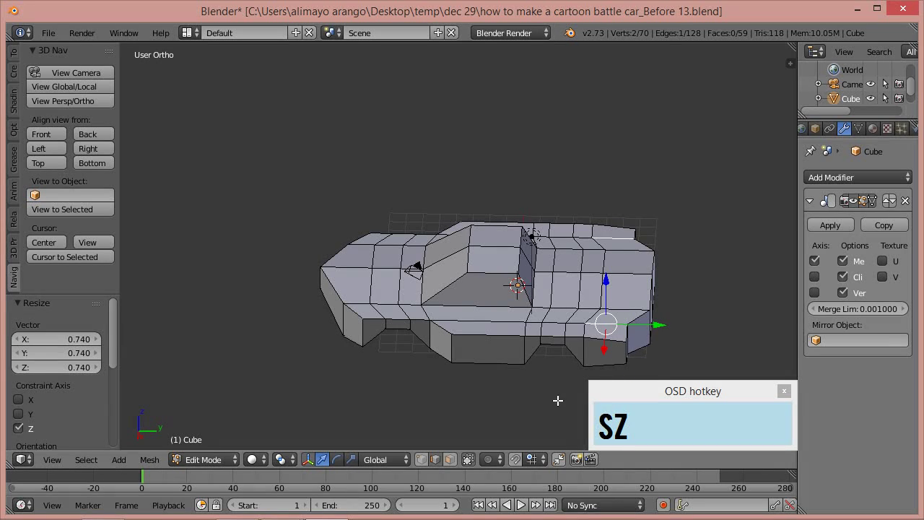
left_click(450, 459)
right_click(621, 319)
key("shift")
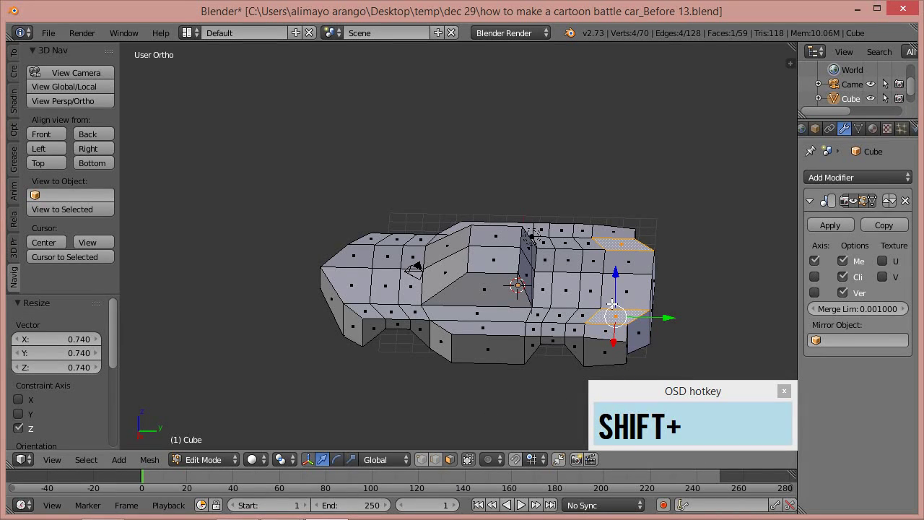
right_click(589, 280, "shift")
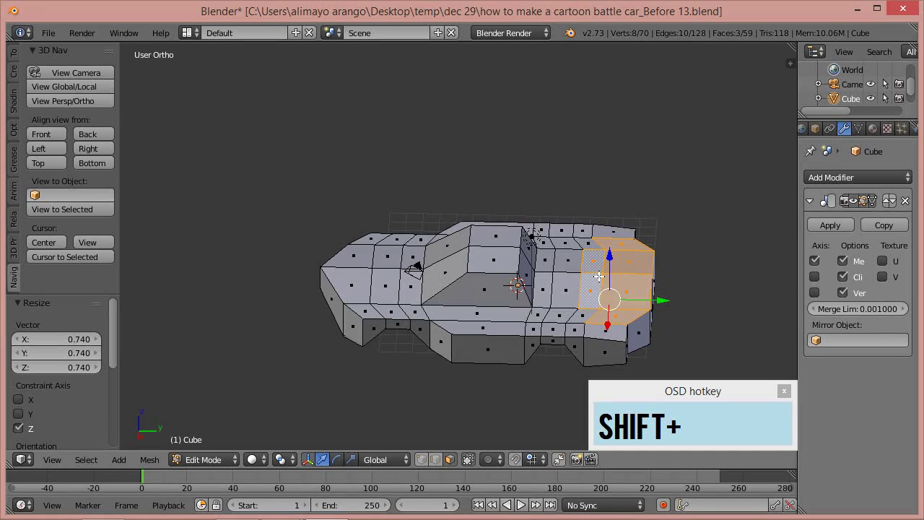
middle_click_drag(674, 315, 656, 317)
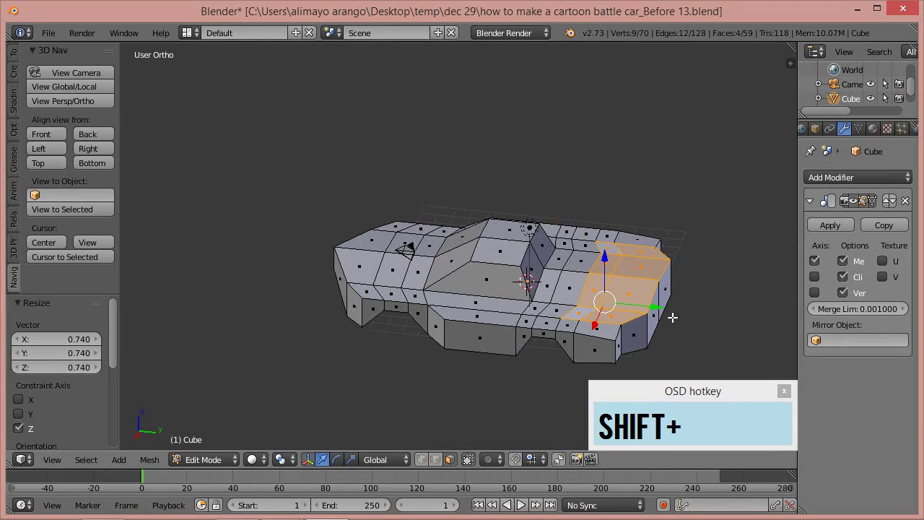
key("e")
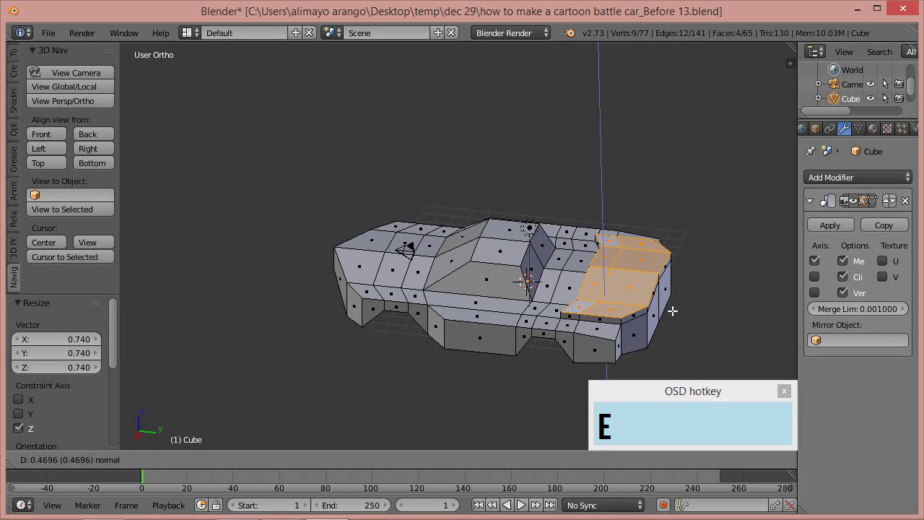
key("z")
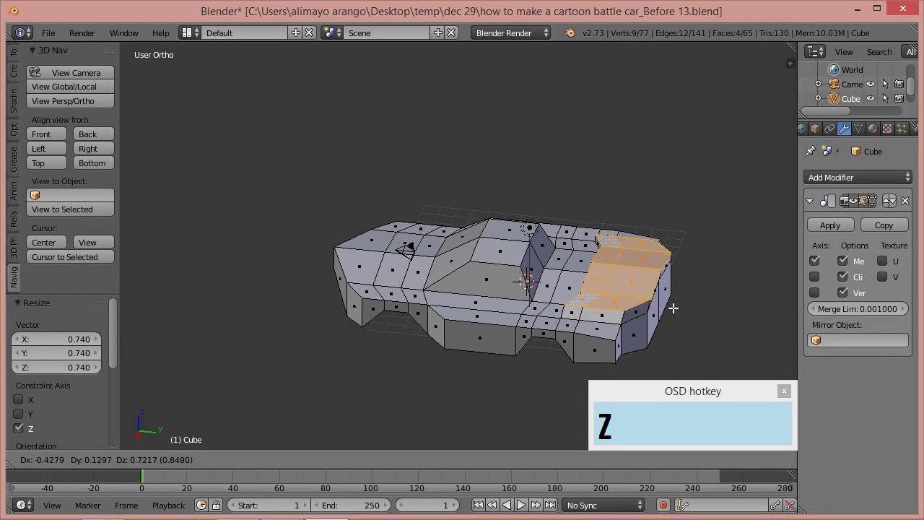
key("z")
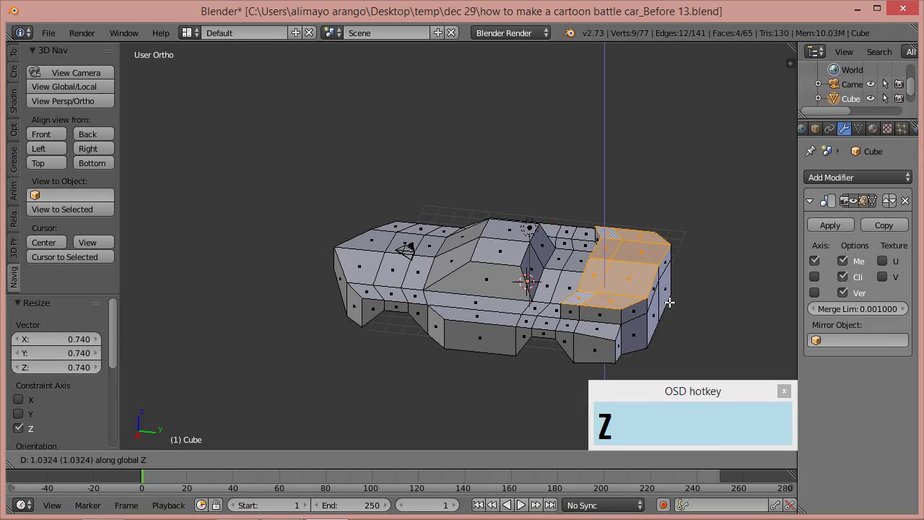
left_click(670, 297)
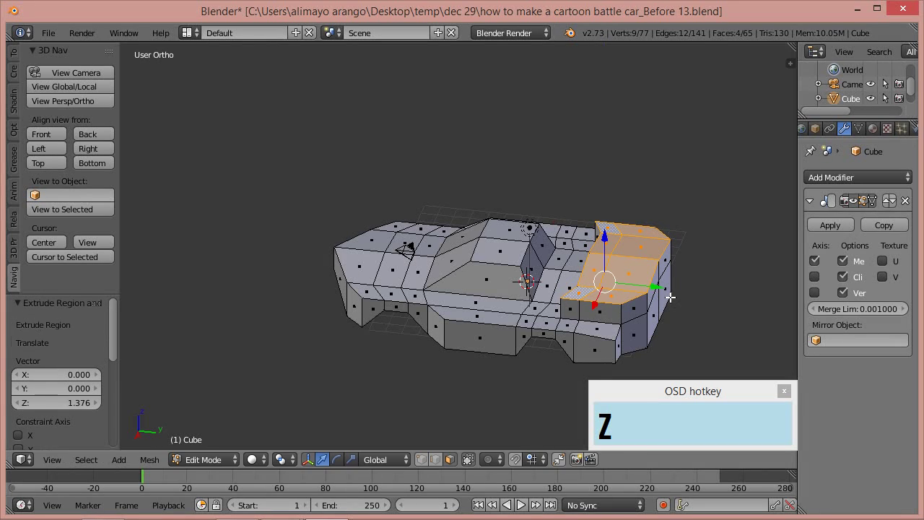
middle_click_drag(670, 300, 722, 309)
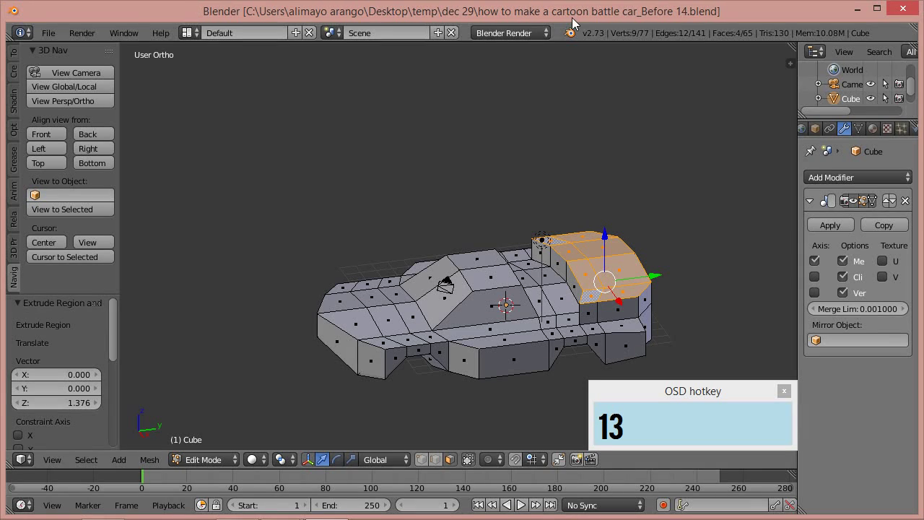
Step: Move the raised section's cabin-facing edges toward negative Y, the last about 0.660, and save as "how to make a cartoon battle car_Before 15.blend"
left_click(436, 460)
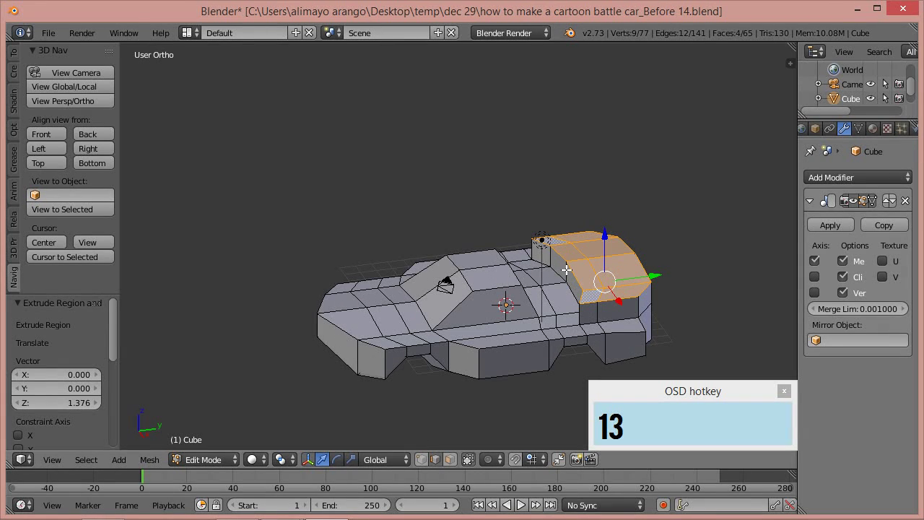
right_click(567, 269)
left_click_drag(610, 266, 596, 268)
middle_click_drag(597, 268, 613, 309)
right_click(597, 300)
left_click_drag(640, 282, 587, 265)
right_click(556, 273)
middle_click_drag(722, 287, 674, 281)
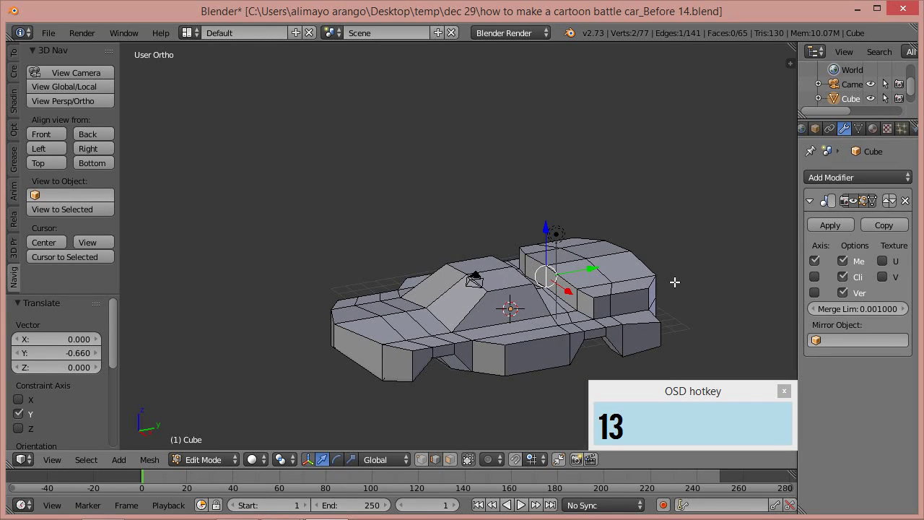
key("ctrl+alt+s")
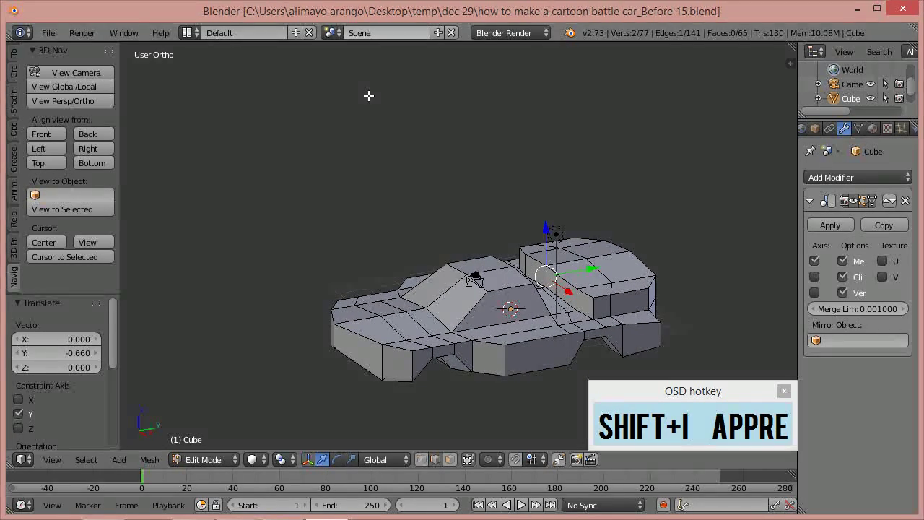
Step: Move the cabin's sloped edge facing the raised section about 0.962 along Y and save as "how to make a cartoon battle car_Before 16.blend"
middle_click_drag(614, 287, 523, 269)
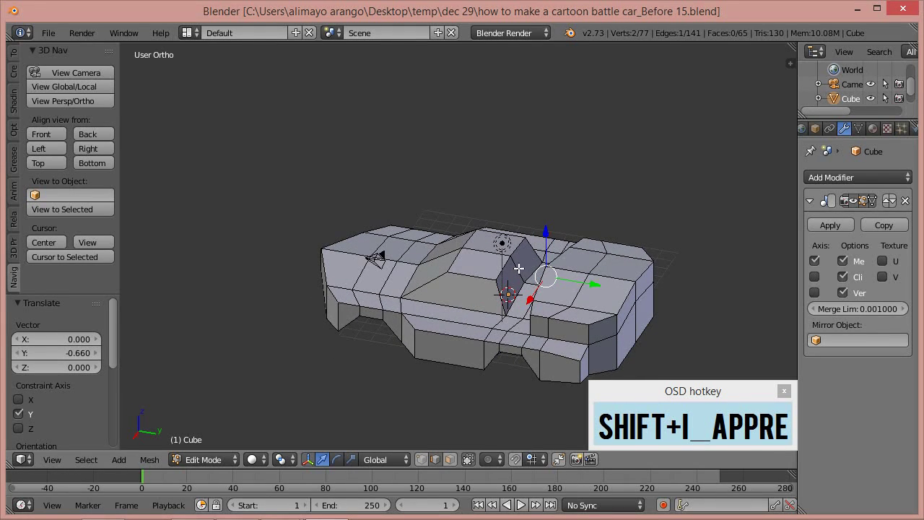
left_click_drag(554, 277, 570, 278)
middle_click_drag(524, 296, 565, 248)
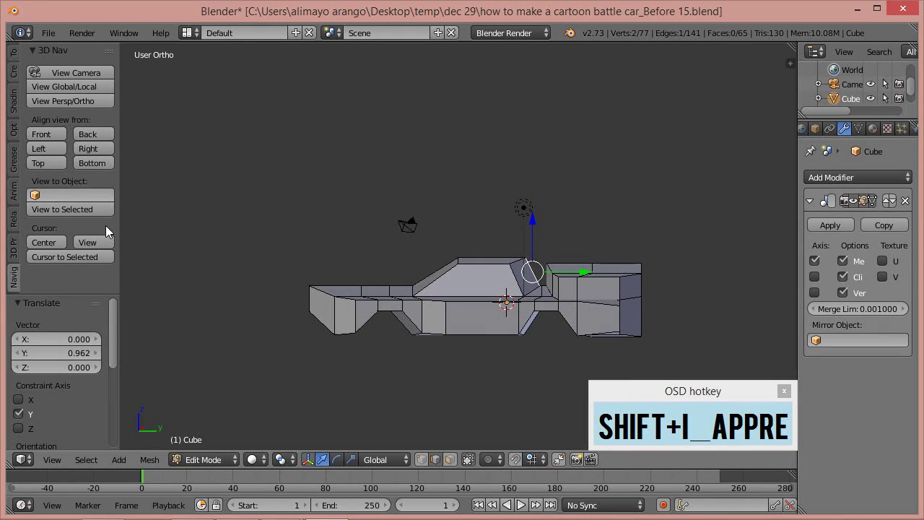
left_click(88, 149)
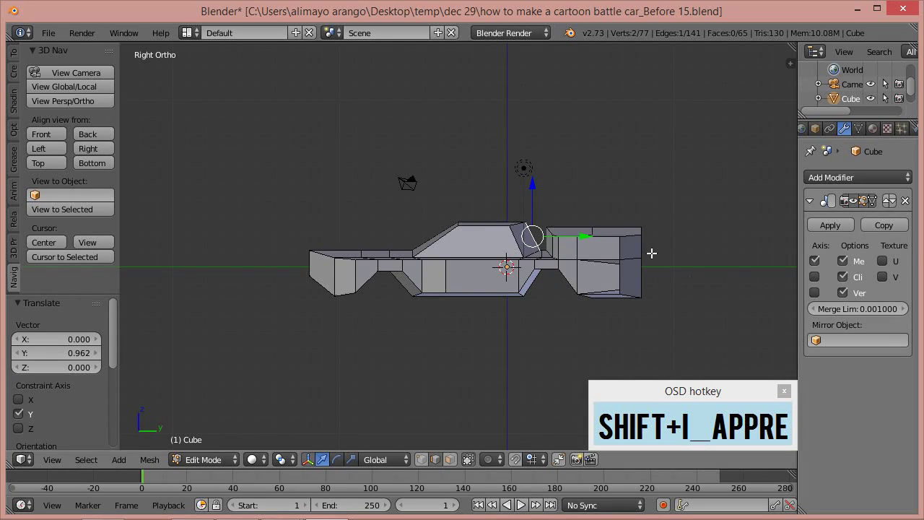
key("ctrl+alt+s")
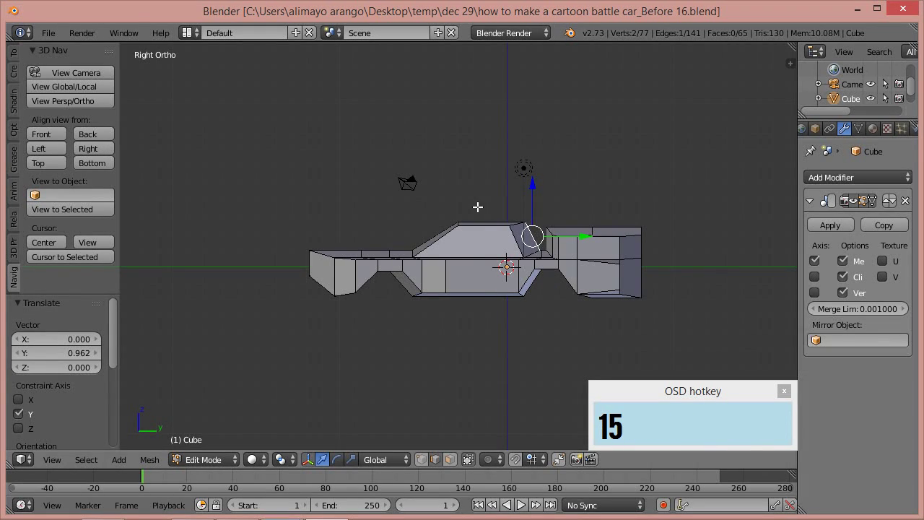
Step: Switch to wireframe shading and move all faces of the positive Y end section about 2.074 along Y
key("a")
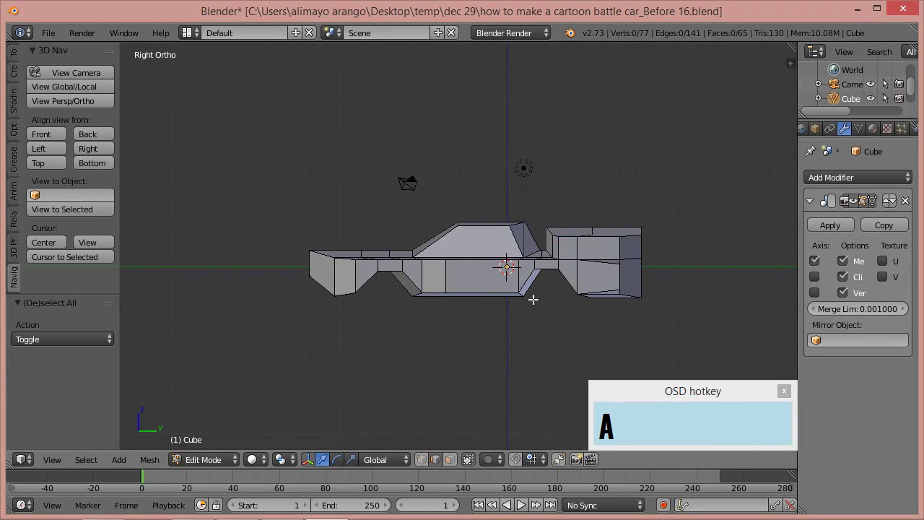
key("z")
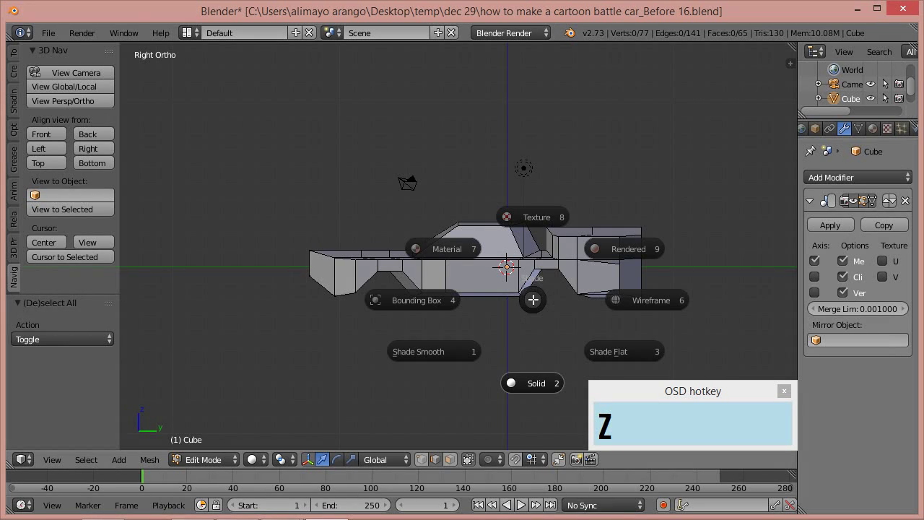
left_click(648, 303)
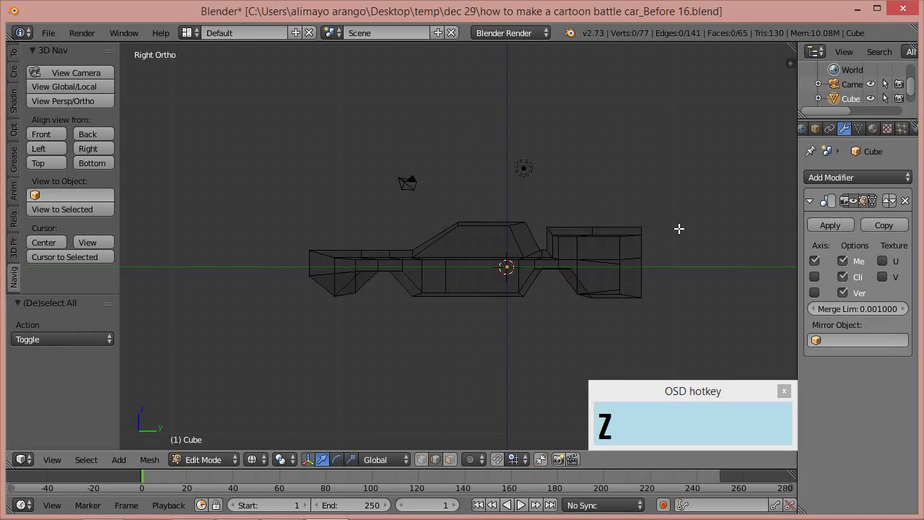
key("b")
left_click_drag(545, 195, 712, 322)
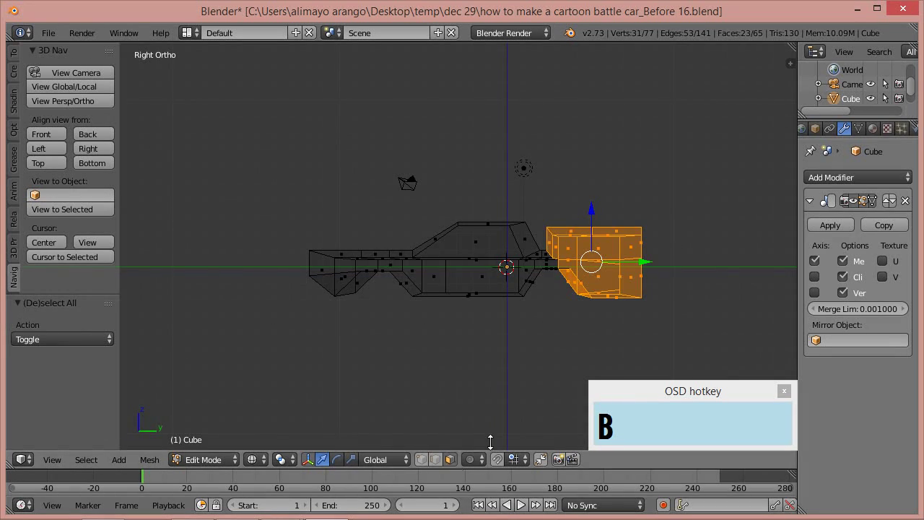
key("g")
key("y")
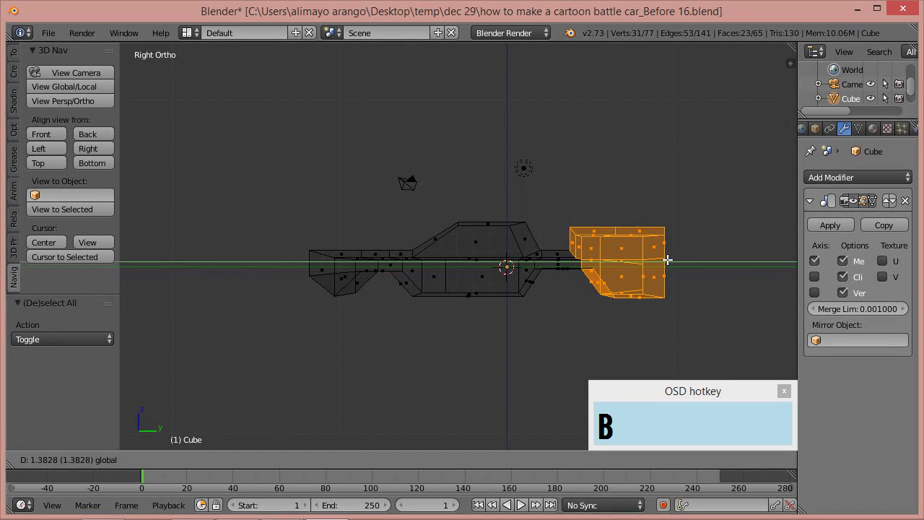
left_click(678, 260)
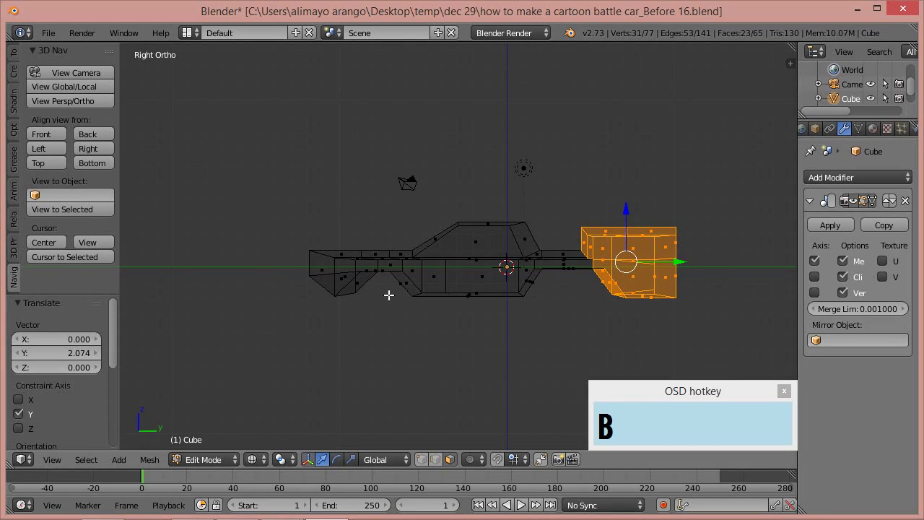
key("a")
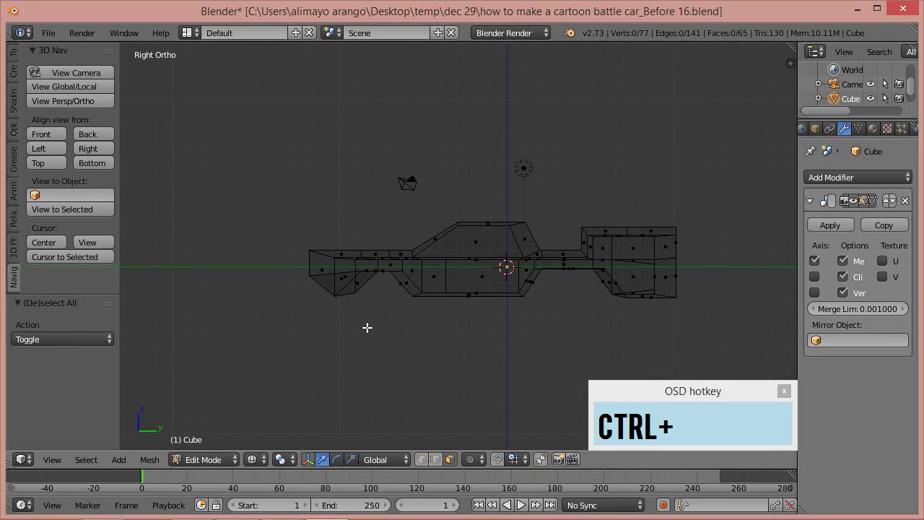
Step: Switch to vertex selection and move the vertices of the negative Y end section about -2.031 along Y
mouse_move(381, 324)
left_mouse_down("ctrl")
mouse_move(386, 258)
mouse_move(349, 217)
mouse_move(268, 322)
mouse_move(328, 332)
left_mouse_up("ctrl")
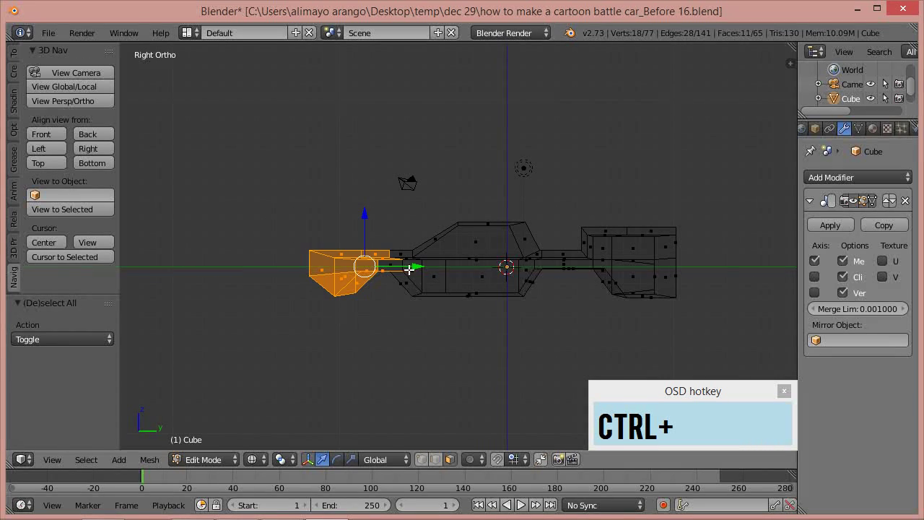
key("a")
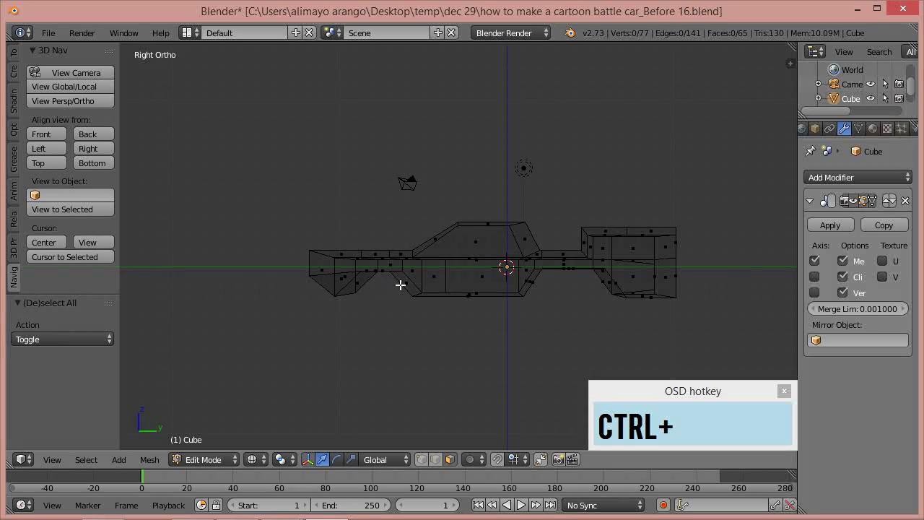
left_click(421, 460)
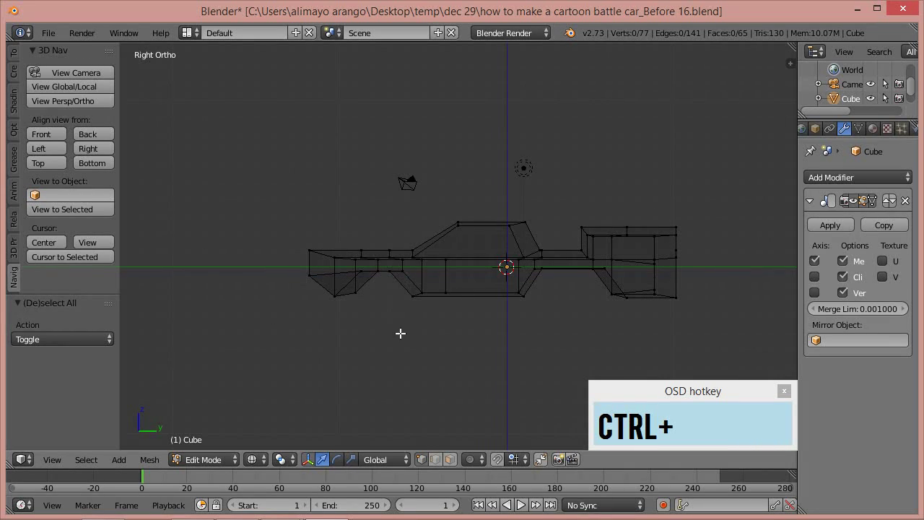
mouse_move(383, 309)
left_mouse_down("ctrl")
mouse_move(380, 256)
mouse_move(308, 233)
mouse_move(316, 361)
mouse_move(403, 283)
mouse_move(365, 272)
mouse_move(374, 276)
left_mouse_up("ctrl")
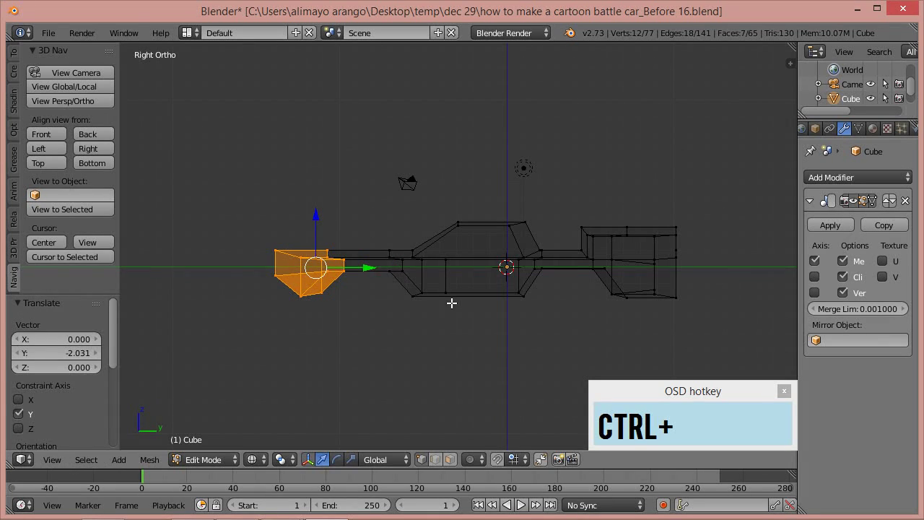
key("a")
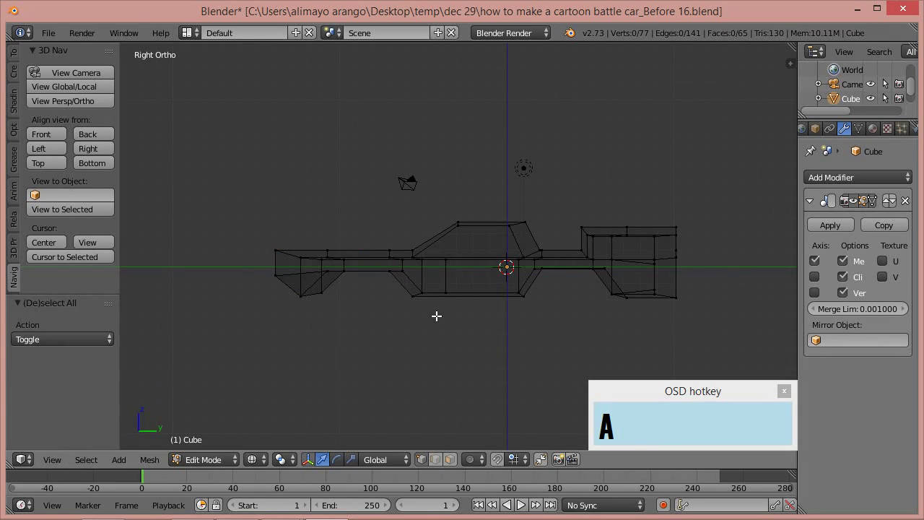
Step: Return to solid shading and save the file as "how to make a cartoon battle car_Before 17.blend"
key("z")
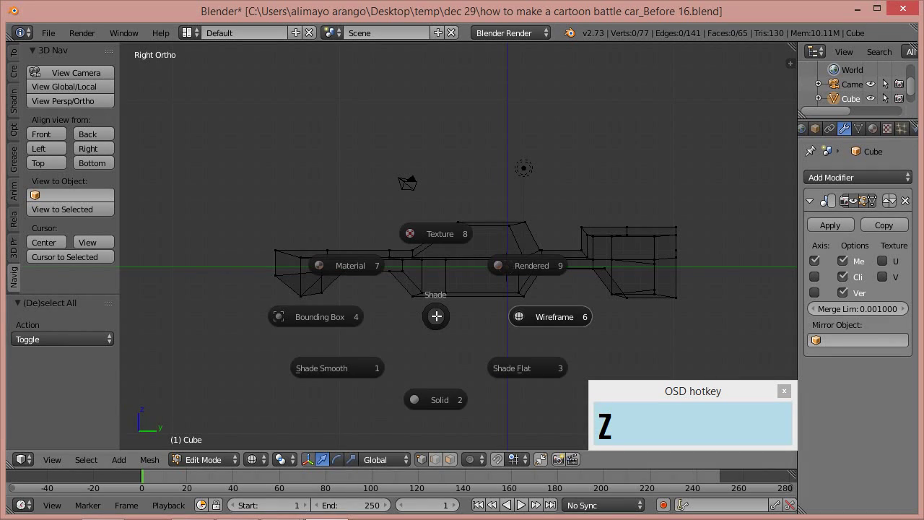
left_click(444, 391)
middle_click_drag(422, 327, 505, 368)
key("ctrl+alt+s")
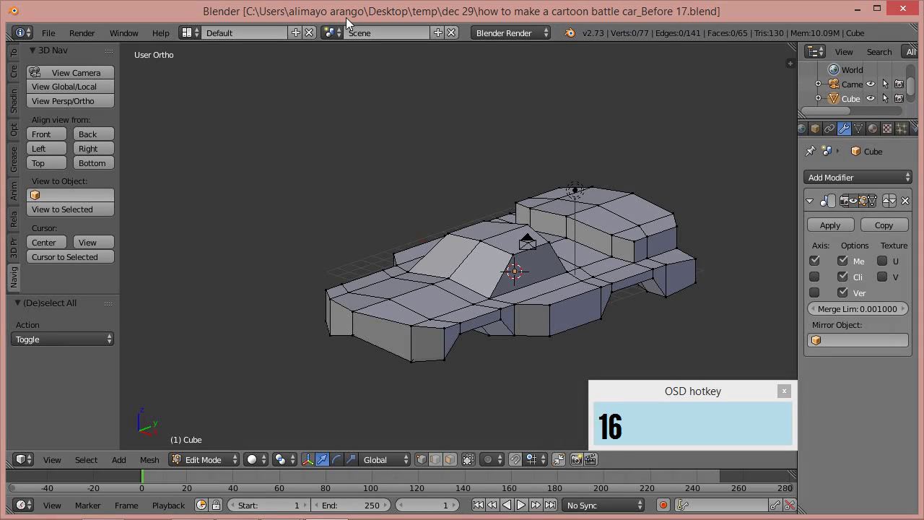
Step: Lower the bottom center vertex at the tip of the negative Y end about 1.009 along Z and deselect everything
right_click(352, 338)
left_click_drag(352, 291, 352, 308)
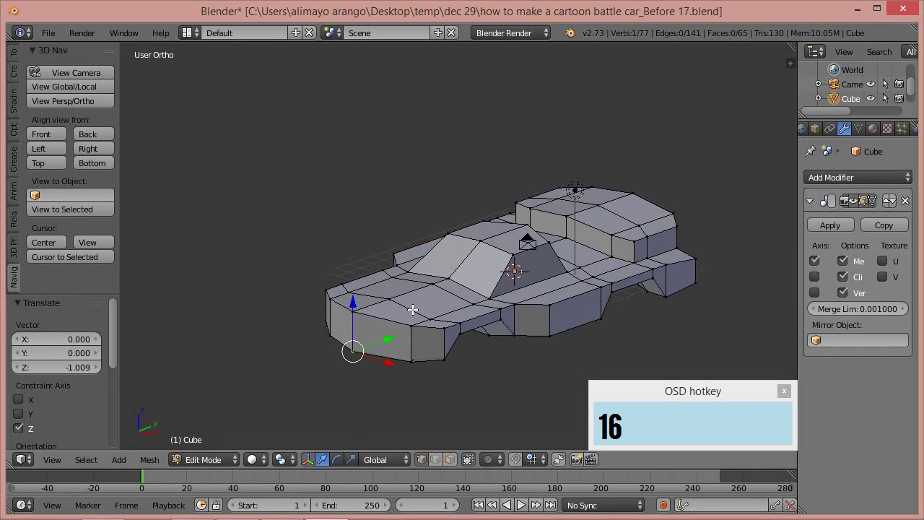
key("a")
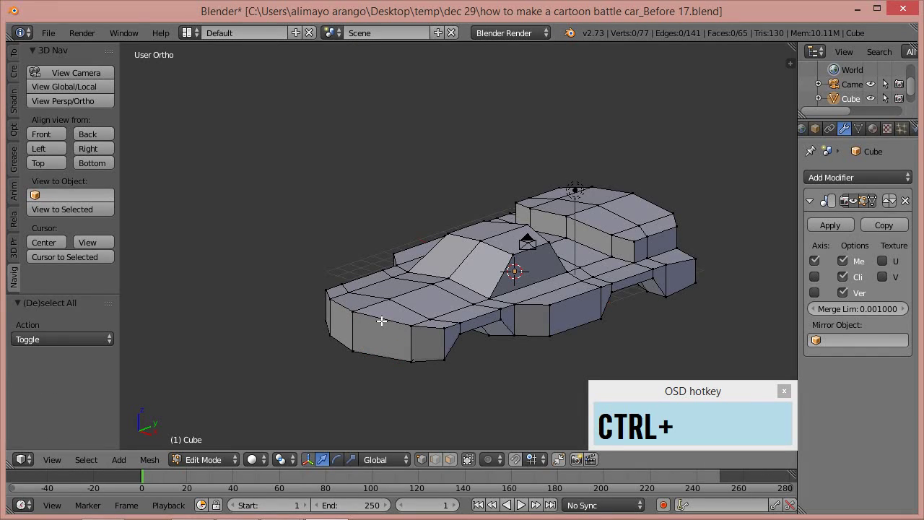
Step: Add one unshifted lengthwise loop cut beside the center line, running over the negative Y end, the cabin and the raised section
key("ctrl+r")
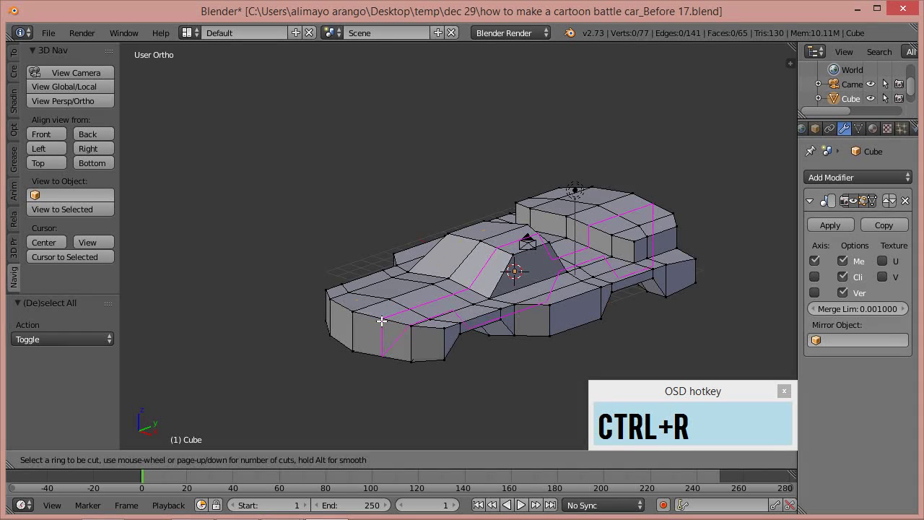
left_click(382, 321)
left_click(381, 320)
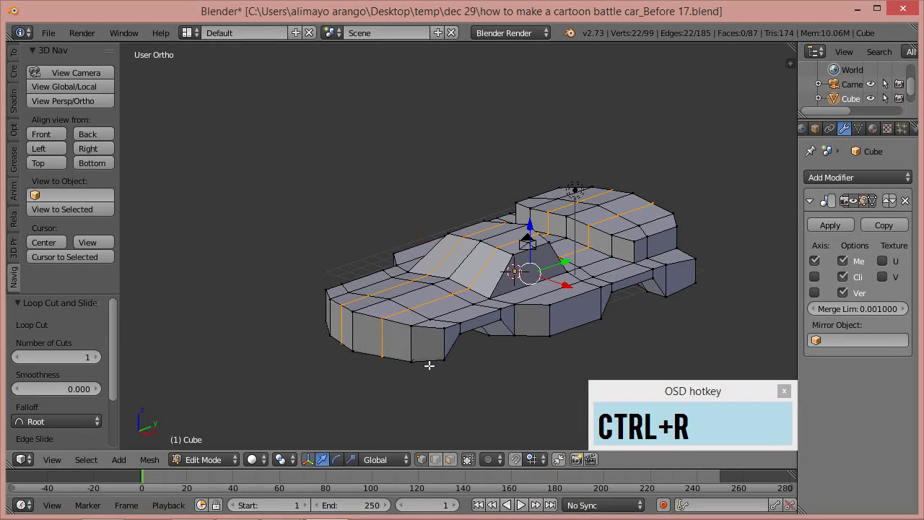
Step: Save the file as "how to make a cartoon battle car_Before 18.blend"
middle_click_drag(483, 405, 477, 367)
key("ctrl+alt+s")
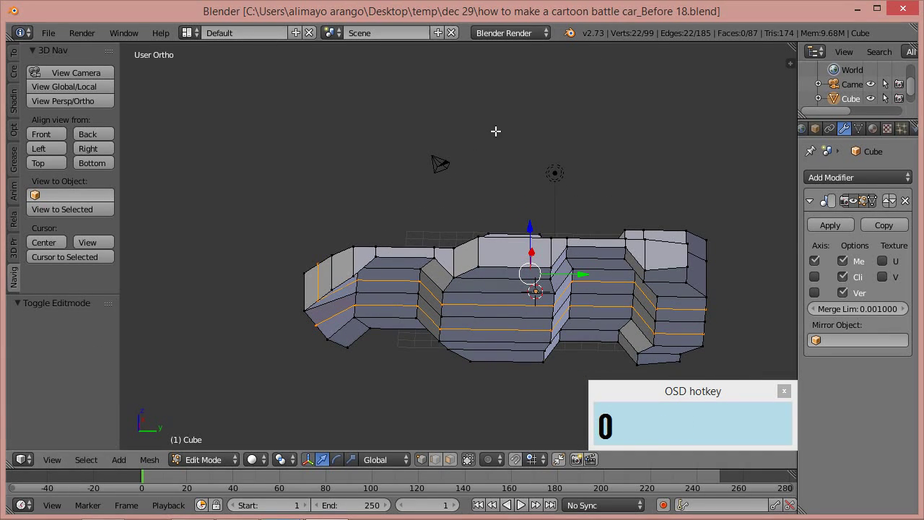
middle_click_drag(409, 148, 325, 320)
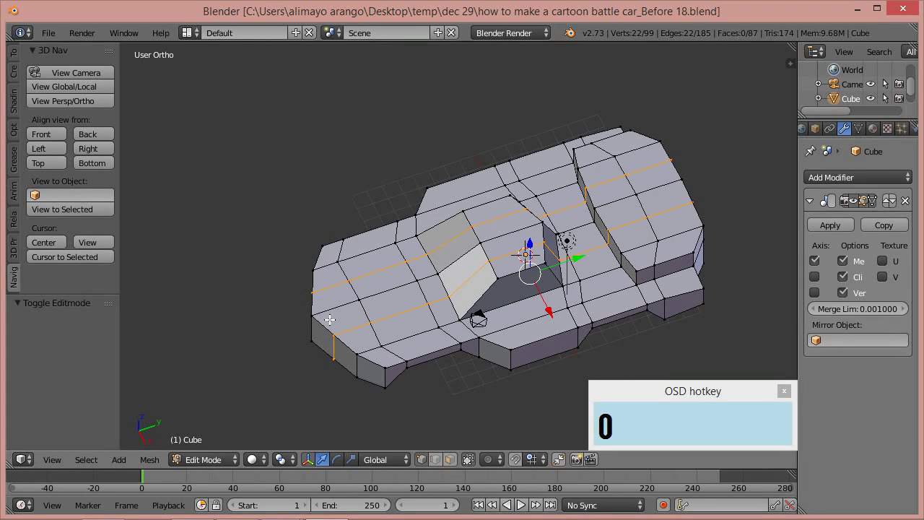
Step: Deselect everything and add one unshifted crosswise loop cut through the negative Y end, just ahead of the wheel arch
key("a")
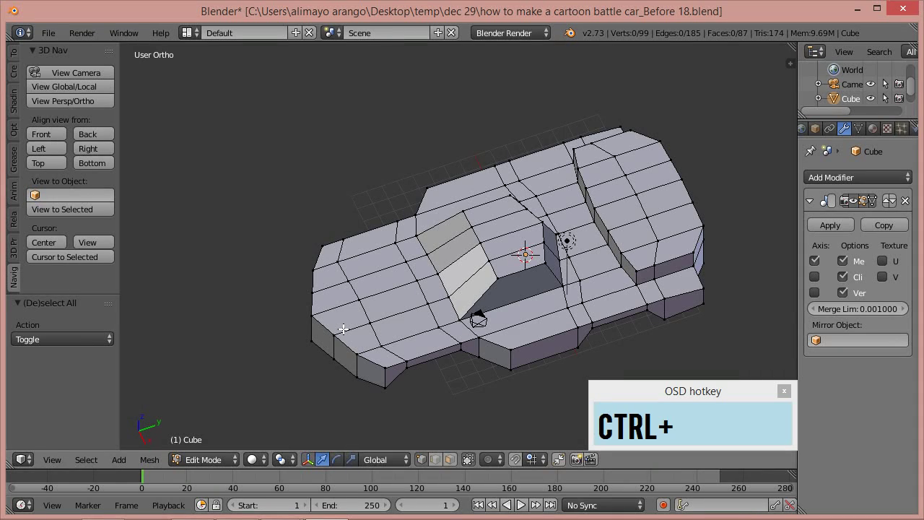
key("ctrl+r")
left_click(344, 329)
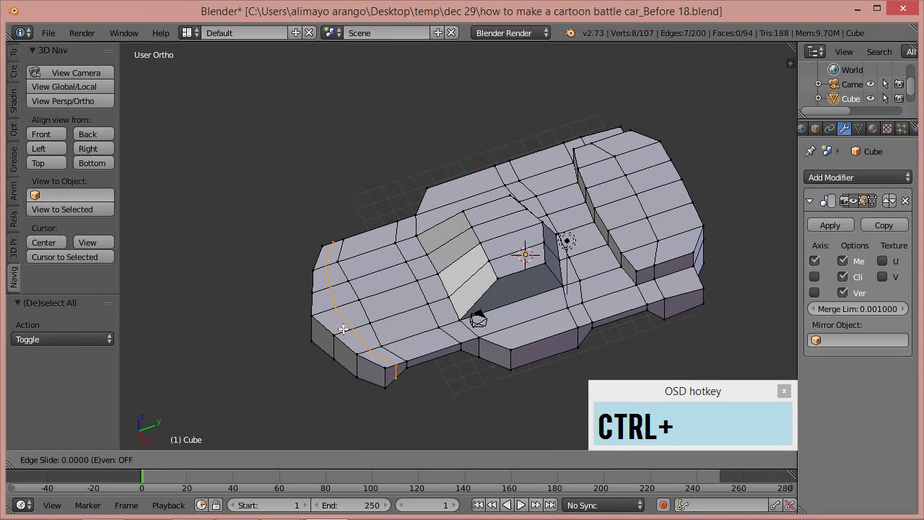
left_click(344, 329)
Step: In wireframe, lasso-select the tip vertices of the negative Y end, move them -1.340 along Y, and return to solid shading
middle_click_drag(419, 387, 377, 278)
left_click(102, 146)
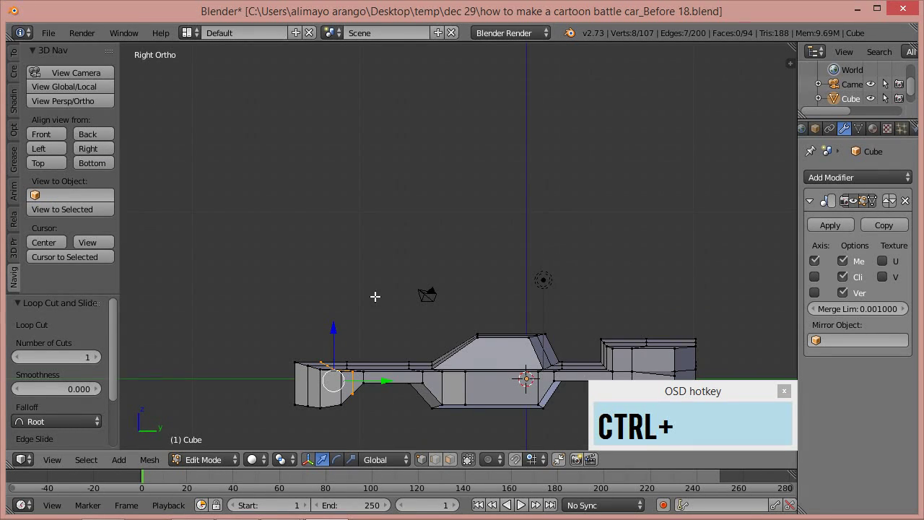
key("z")
left_click(478, 297)
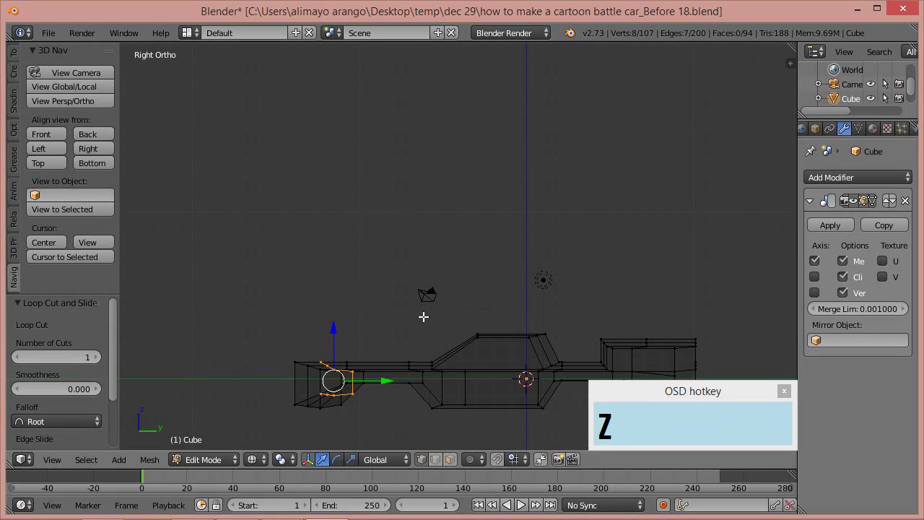
key("a")
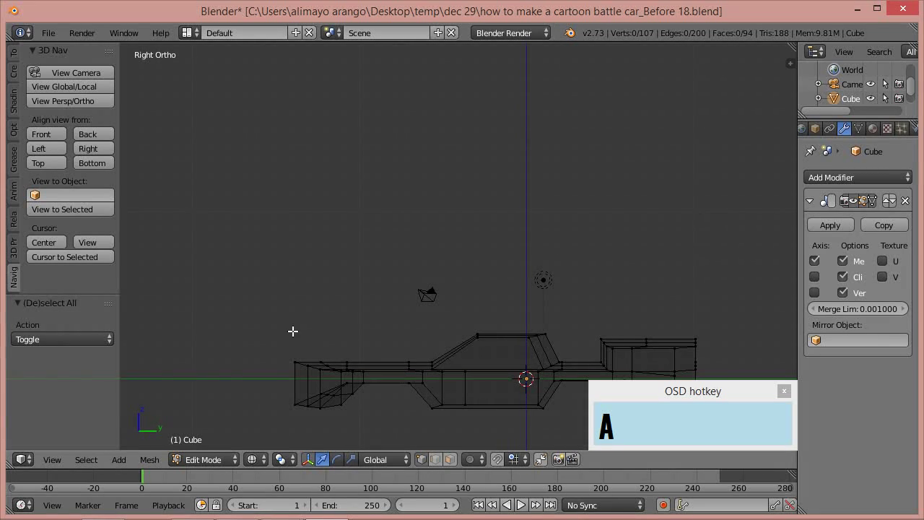
key("ctrl")
mouse_move(342, 331)
left_mouse_down("ctrl")
mouse_move(311, 315)
mouse_move(274, 330)
mouse_move(262, 402)
mouse_move(293, 433)
mouse_move(333, 435)
mouse_move(349, 423)
mouse_move(344, 371)
mouse_move(319, 332)
left_mouse_up("ctrl")
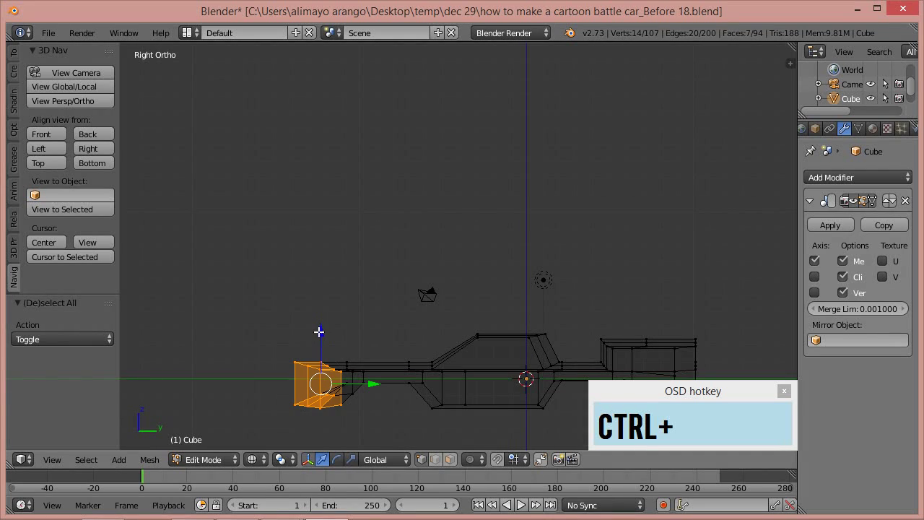
left_click_drag(372, 382, 346, 387)
scroll(418, 298, "down", 1)
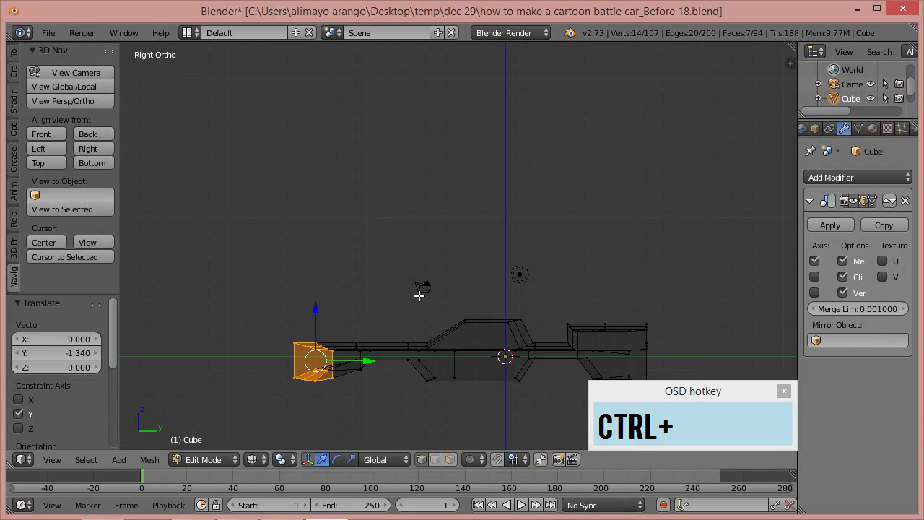
key("z")
left_click(433, 369)
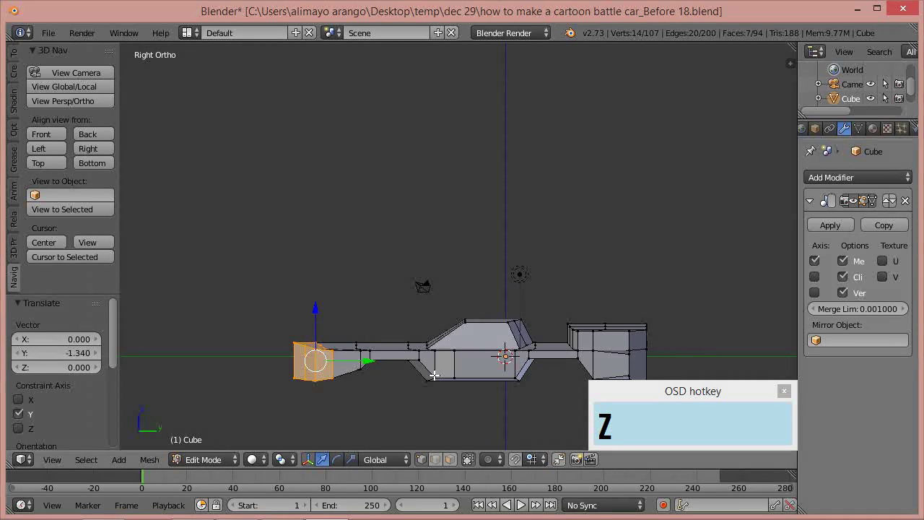
Step: Move the top vertex behind the outer front corner of the negative Y end 0.758 along Y
mouse_move(429, 304)
middle_mouse_down()
mouse_move(427, 378)
mouse_move(443, 366)
mouse_move(426, 383)
mouse_move(419, 361)
middle_mouse_up()
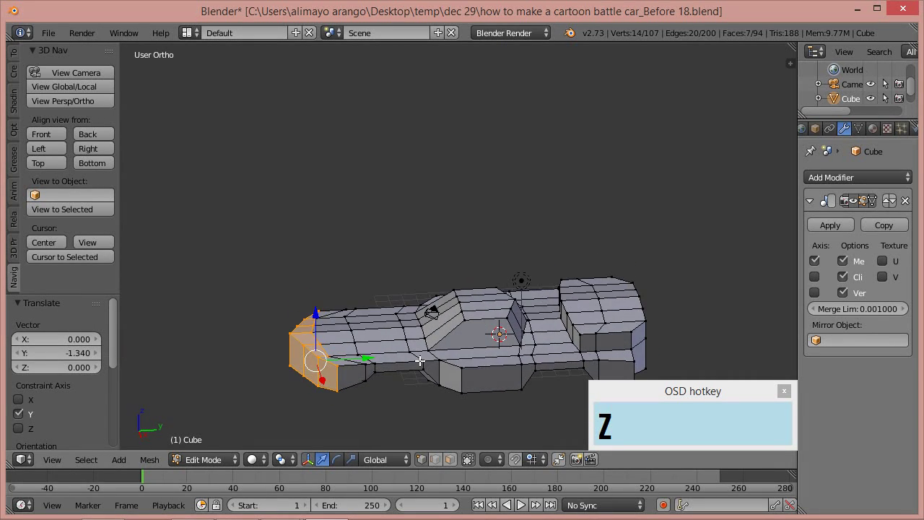
middle_click_drag(424, 322, 450, 240)
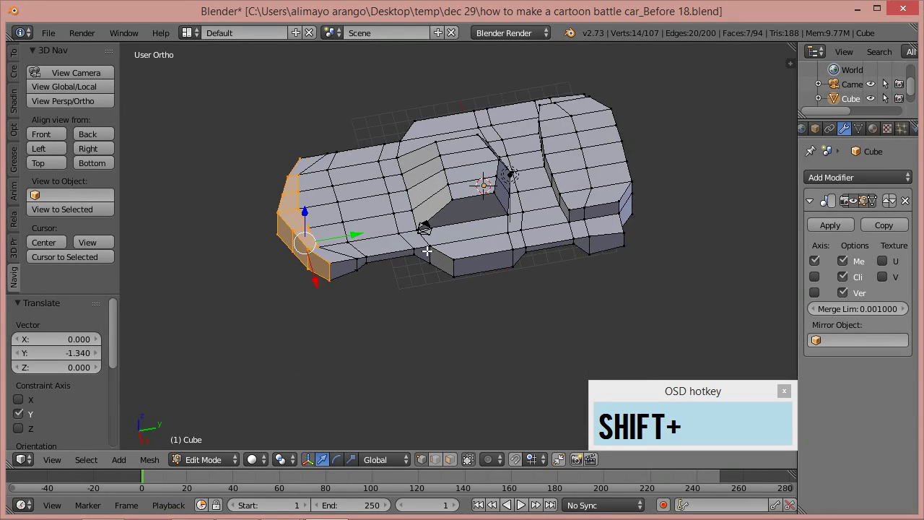
scroll(418, 262, "up", 2)
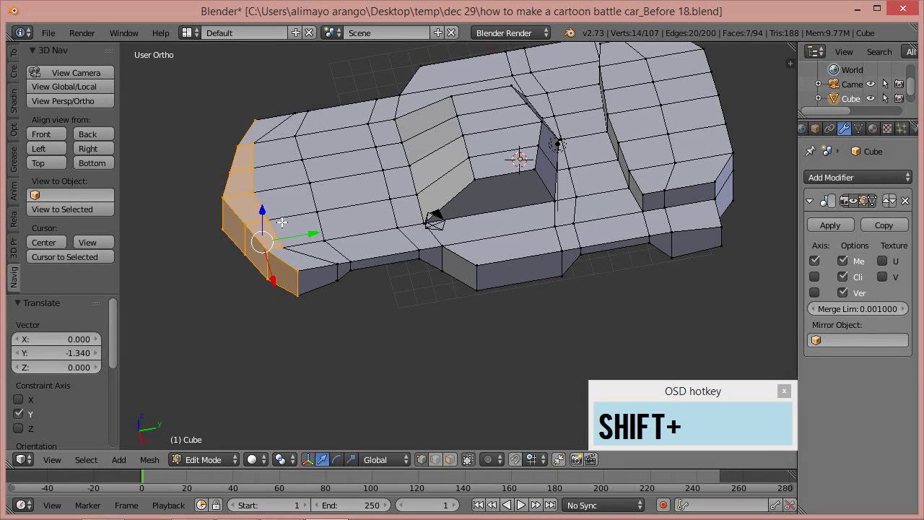
right_click(291, 252)
left_click_drag(330, 242, 340, 266)
Step: Switch to face selection and extrude the three outer underside faces at the tip of the negative Y end -1.644 along Z
middle_click_drag(364, 368, 327, 189)
middle_click_drag(352, 362, 330, 310)
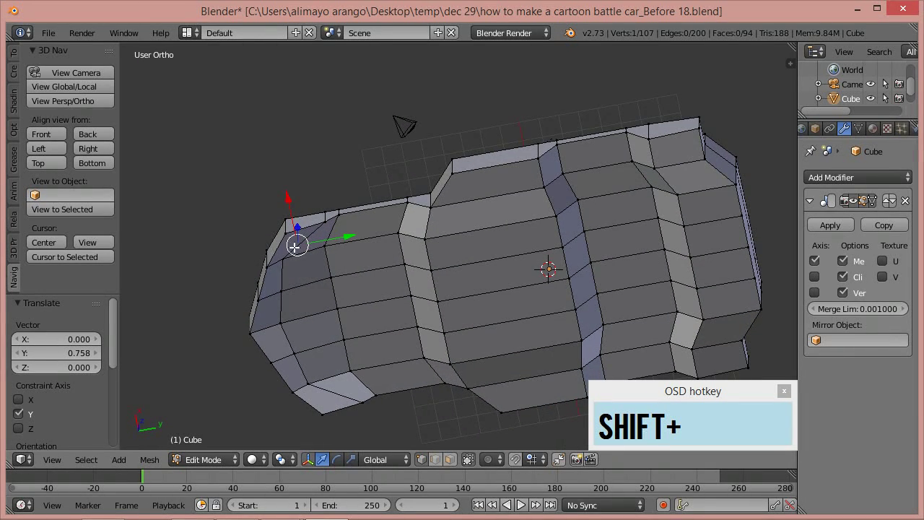
left_click(450, 461)
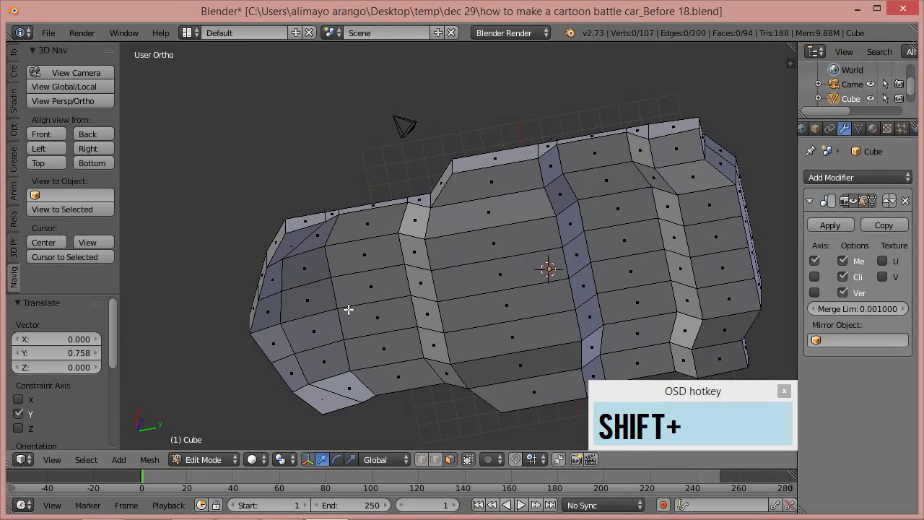
right_click(295, 238)
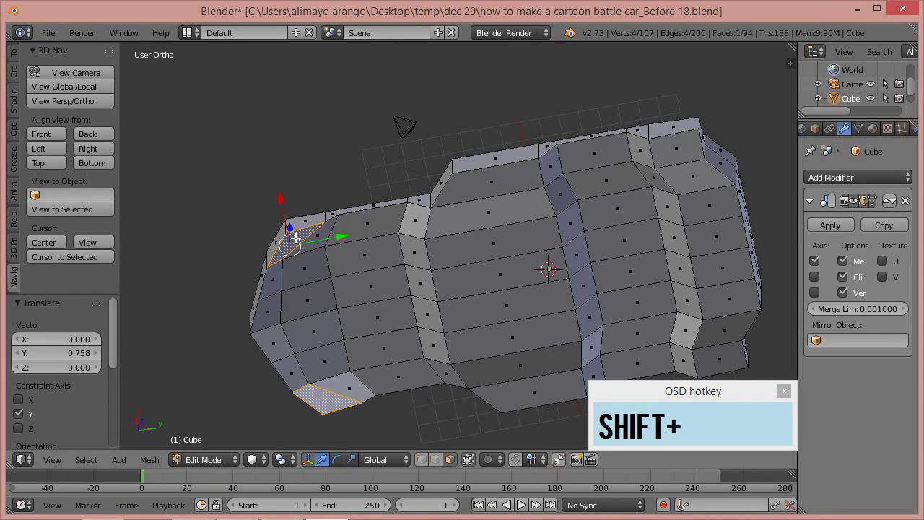
right_click(276, 279, "shift")
right_click(275, 309, "shift")
mouse_move(423, 150)
middle_mouse_down()
mouse_move(440, 301)
mouse_move(483, 327)
mouse_move(497, 324)
mouse_move(491, 332)
middle_mouse_up()
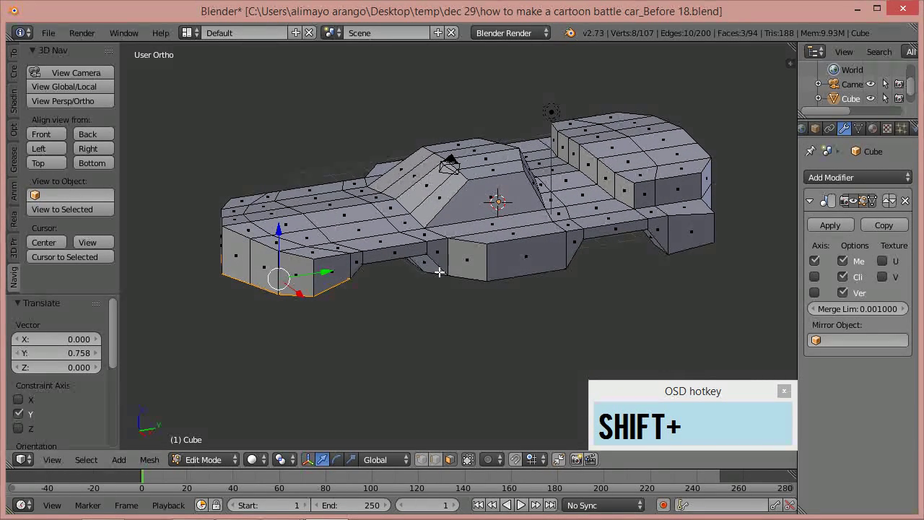
key("e")
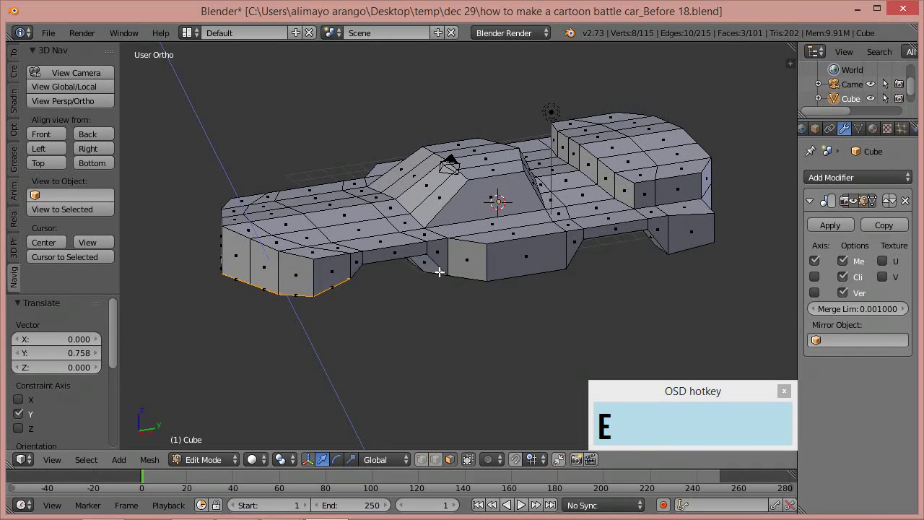
key("z")
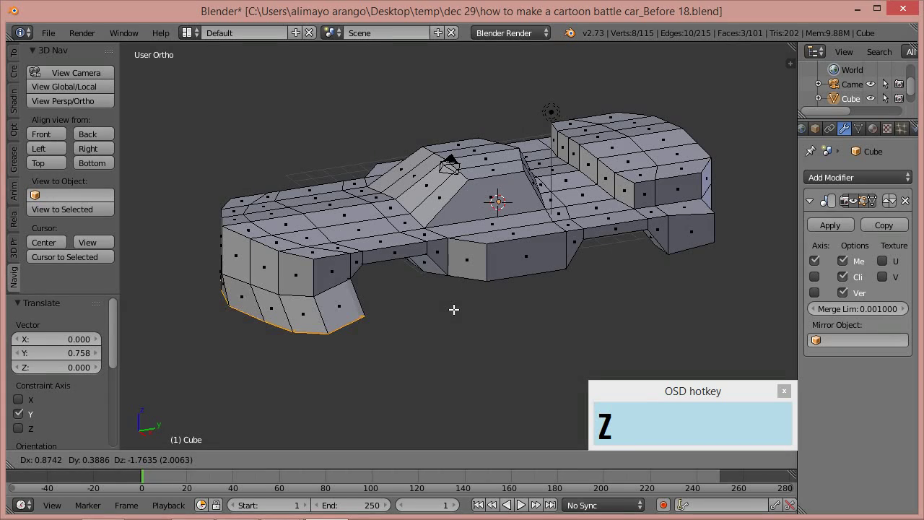
key("z")
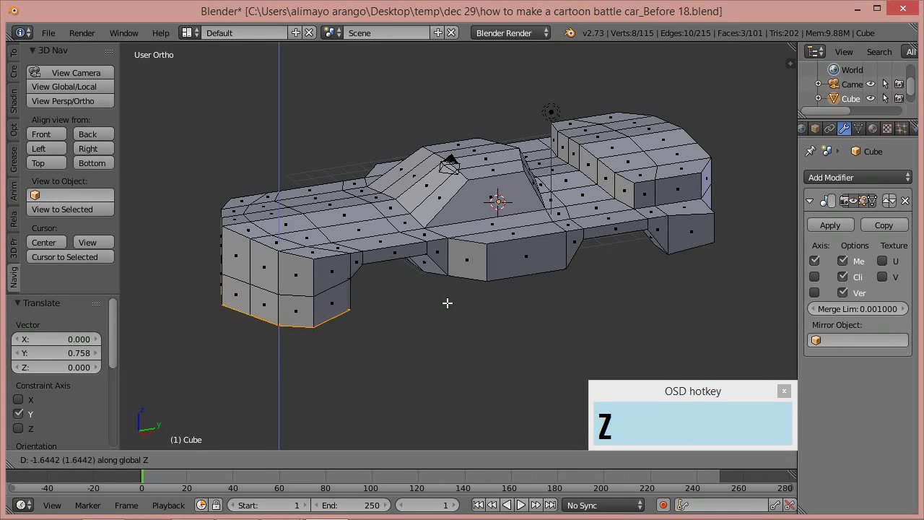
left_click(448, 303)
Step: Raise the extruded bottom faces of the negative Y end 0.407 along Z and shift them 0.036 along Y
middle_click_drag(431, 334, 438, 304)
middle_click_drag(368, 291, 290, 265)
key("g")
key("z")
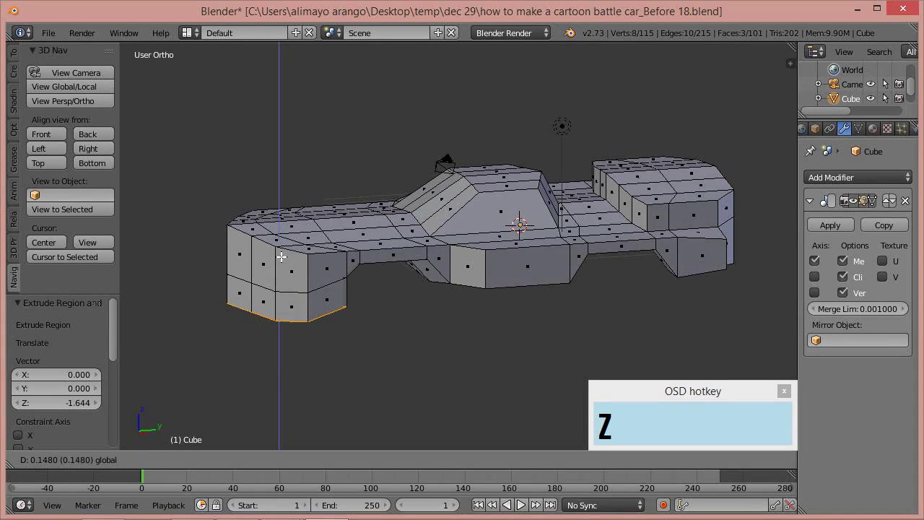
left_click(282, 253)
middle_click_drag(435, 354, 363, 299)
key("g")
key("y")
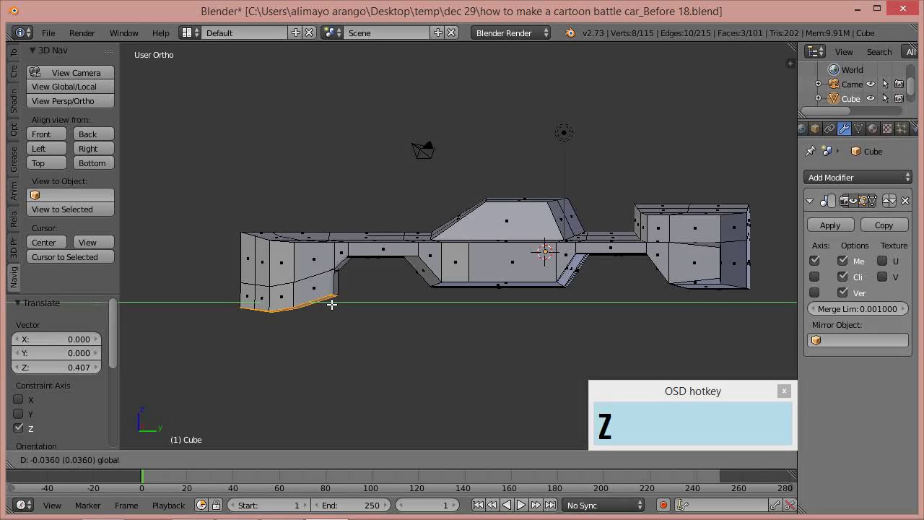
left_click(335, 303)
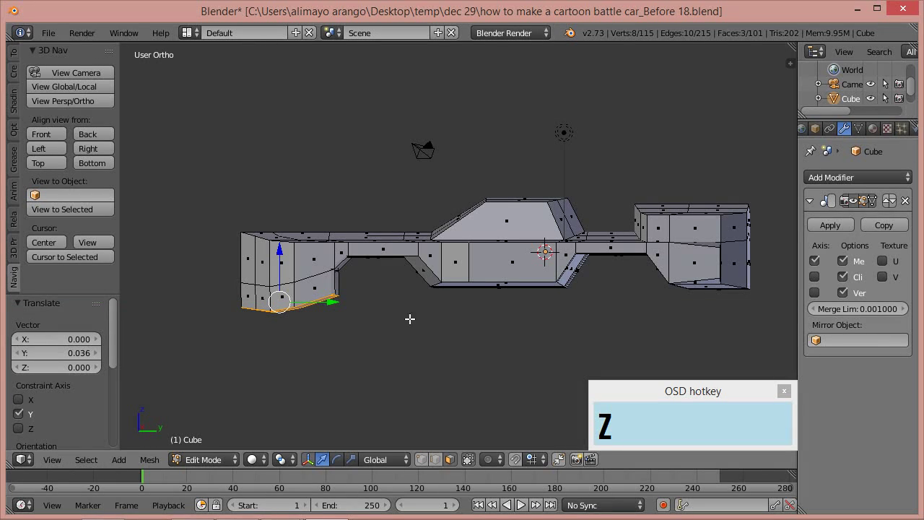
Step: Switch to vertex selection and move the extruded part's lower wheel-side corner vertex toward negative Y, finishing with a 0.071 adjustment along Y
middle_click_drag(409, 320, 306, 283)
scroll(365, 338, "up", 2)
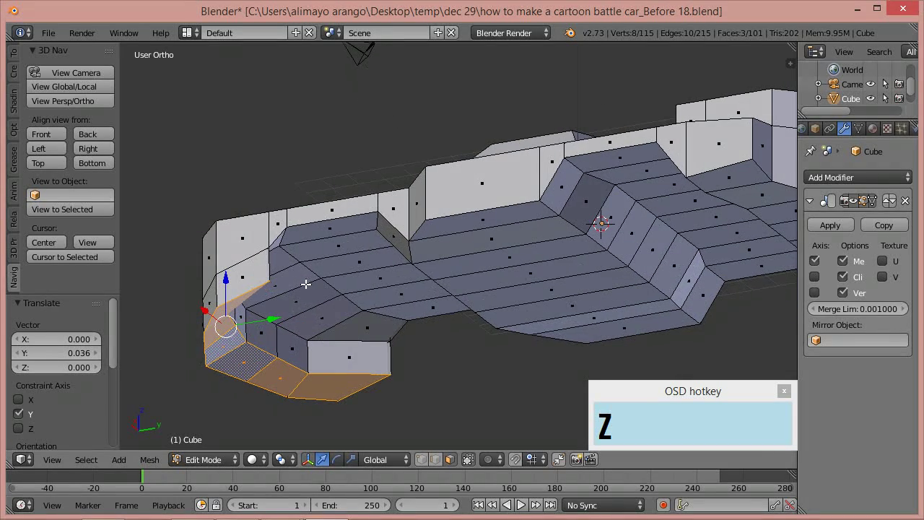
left_click(420, 460)
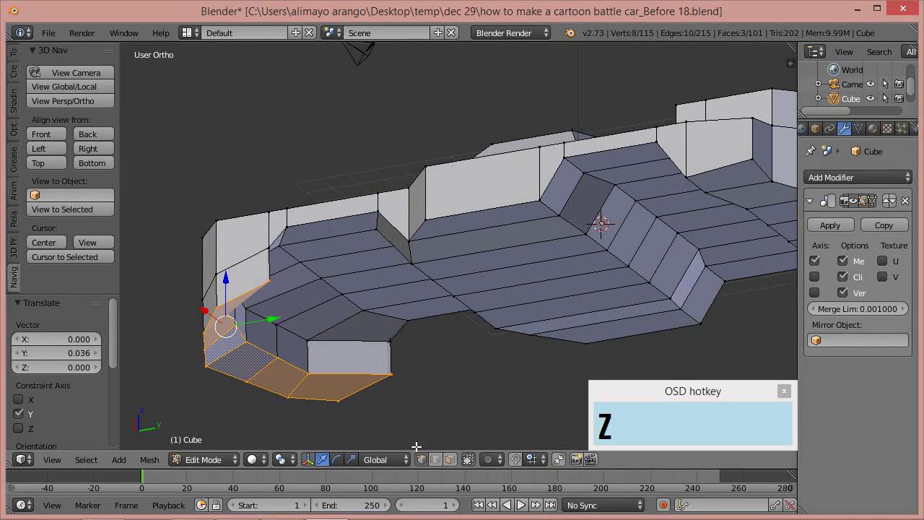
right_click(266, 282)
key("g")
key("y")
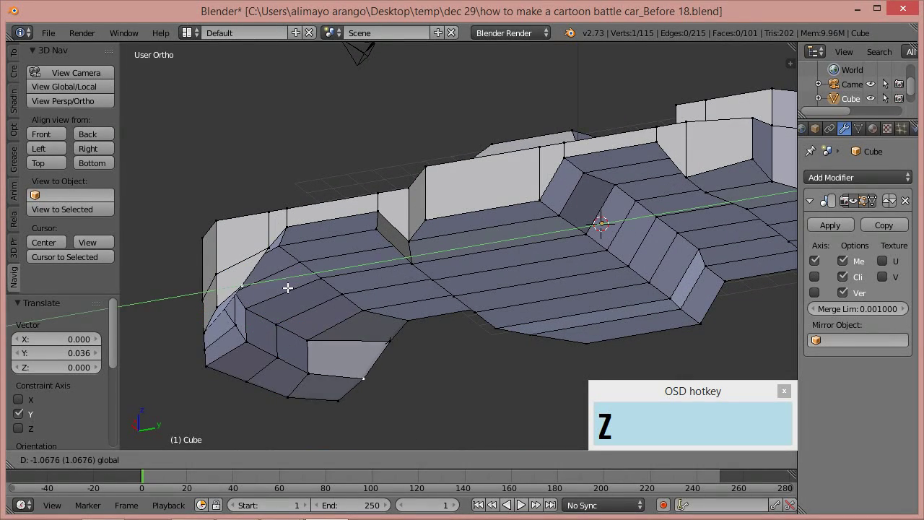
left_click(330, 237)
middle_click_drag(329, 237, 412, 294)
mouse_move(308, 255)
left_mouse_down()
mouse_move(303, 246)
mouse_move(319, 260)
left_mouse_up()
Step: Lower the same wheel-side corner vertex slightly along Z and move it 0.301 along Y
right_click(243, 290)
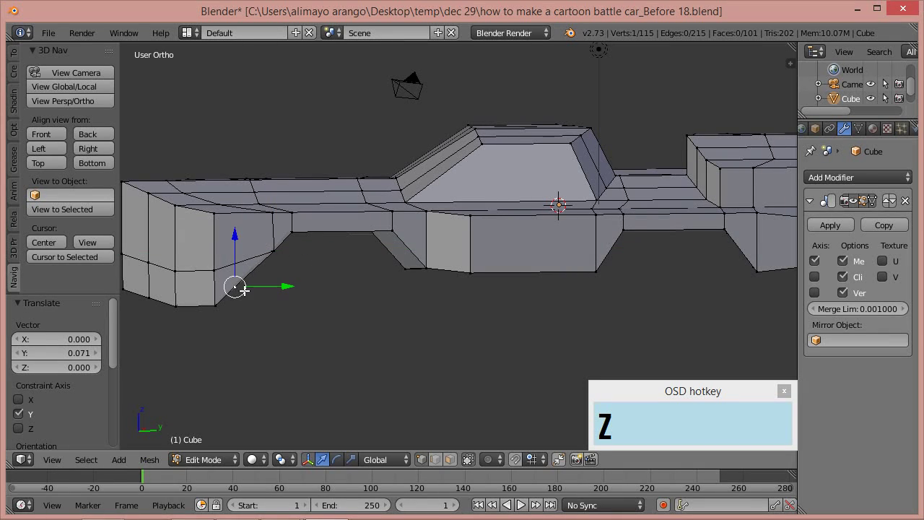
left_click_drag(235, 236, 238, 252)
left_click_drag(276, 294, 289, 294)
Step: Switch to face selection, circle-select all underside faces beneath the cabin section, and extrude them -1.226 along Z
middle_click_drag(506, 346, 475, 264)
right_click(467, 252)
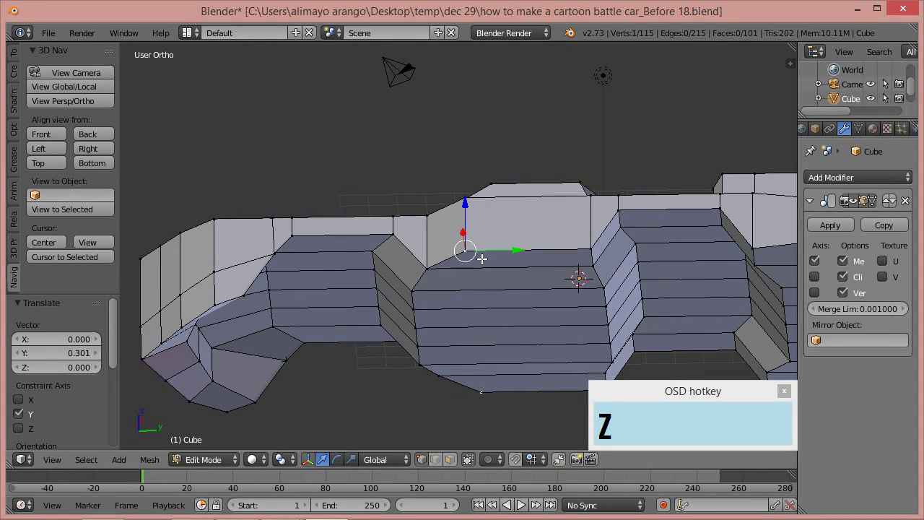
left_click(449, 459)
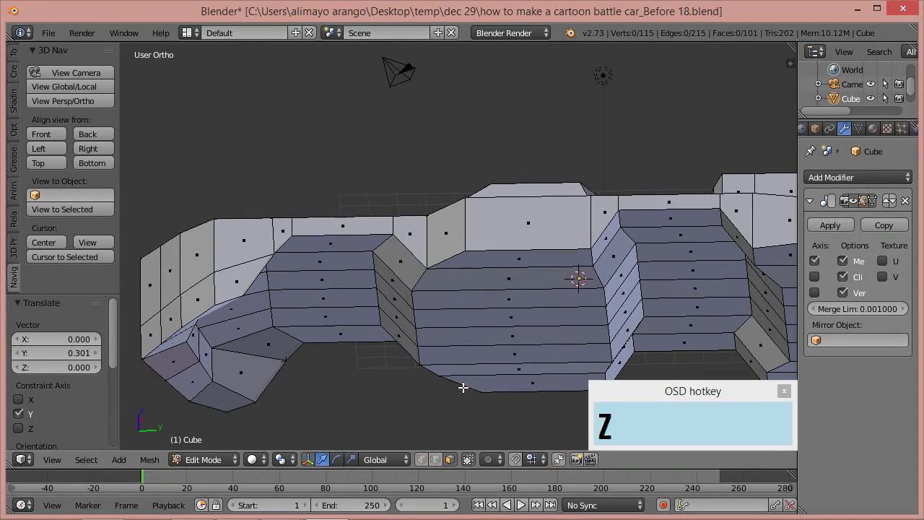
right_click(495, 263)
key("c")
left_click_drag(495, 272, 510, 345)
right_click(510, 345)
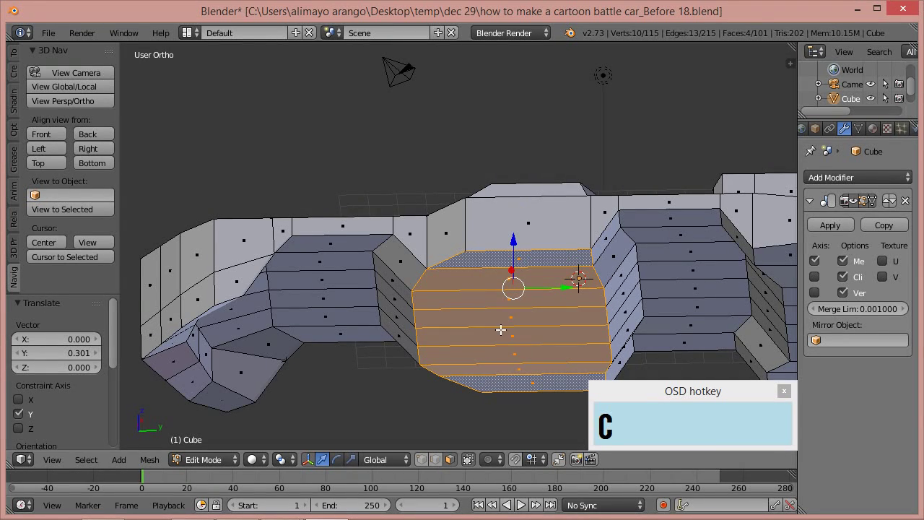
middle_click_drag(506, 148, 511, 195)
key("e")
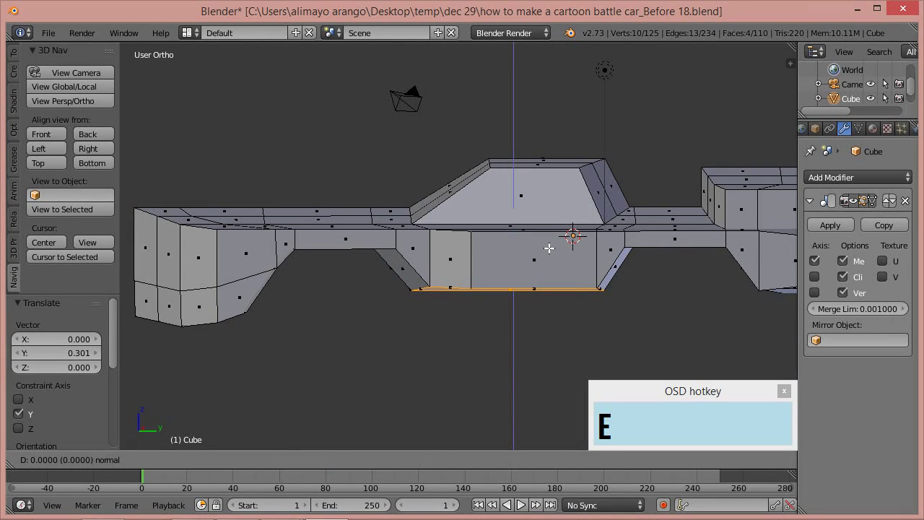
key("z")
key("z")
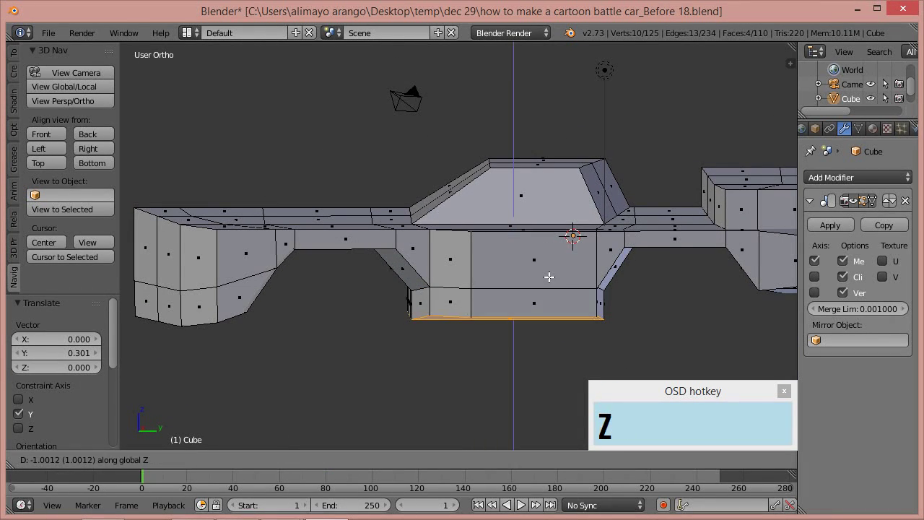
left_click(557, 282)
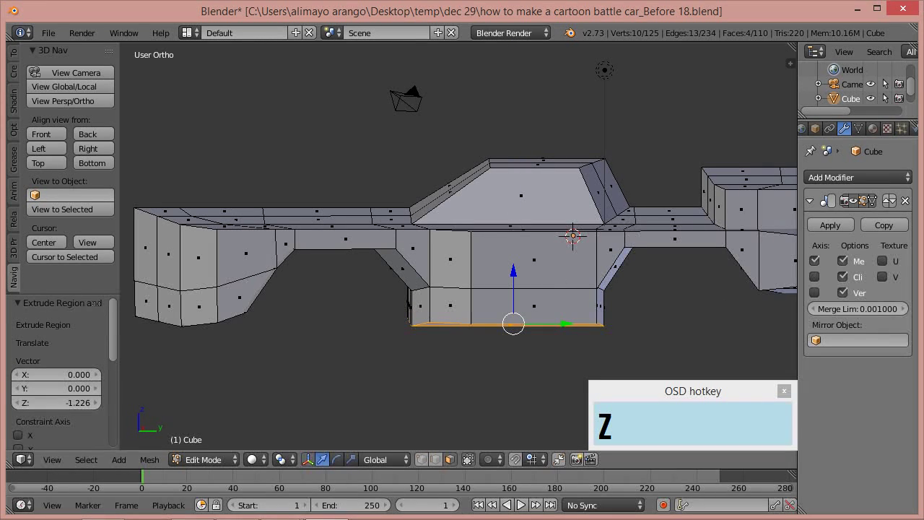
key("1")
key("8")
scroll(576, 219, "down", 2)
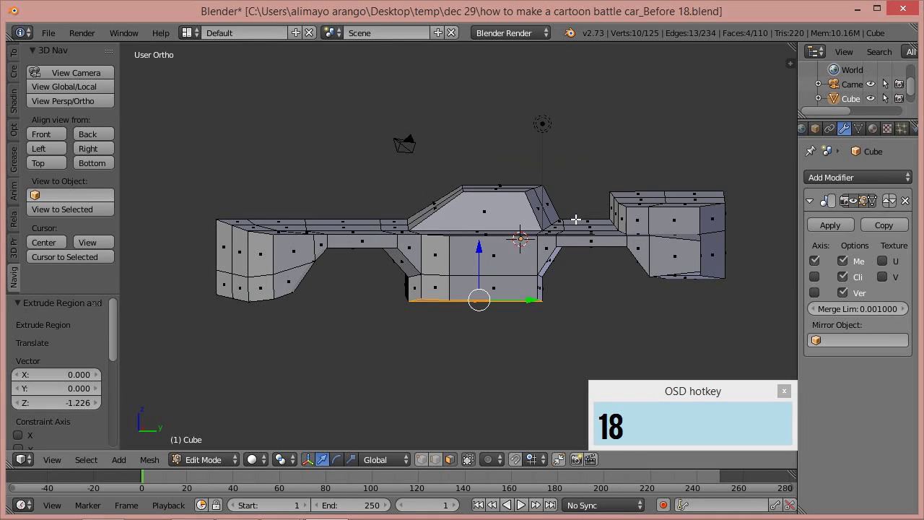
middle_click_drag(691, 270, 570, 233, "shift")
middle_click_drag(598, 266, 580, 214)
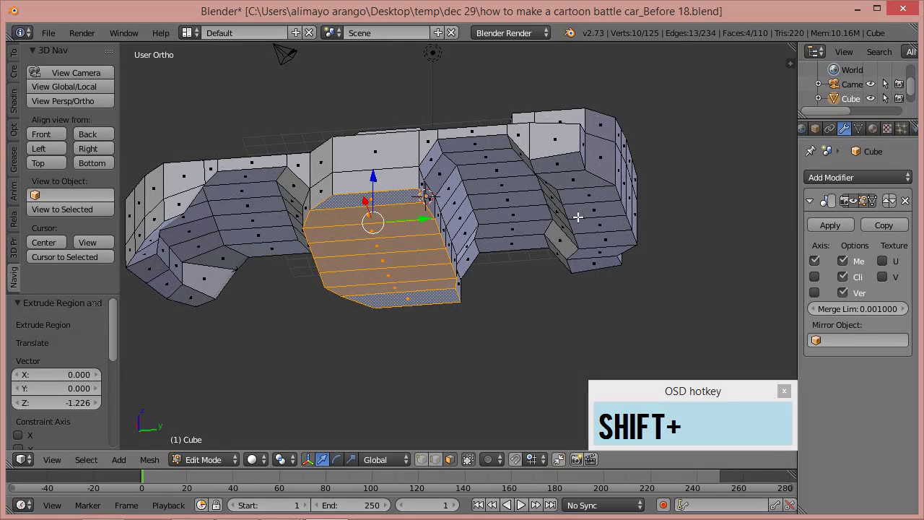
Step: Select the remaining underside faces of the rear section and extrude them downward, with offsets X 0.053, Y 0.012 and Z -0.942
right_click(561, 160)
right_click(585, 189, "shift")
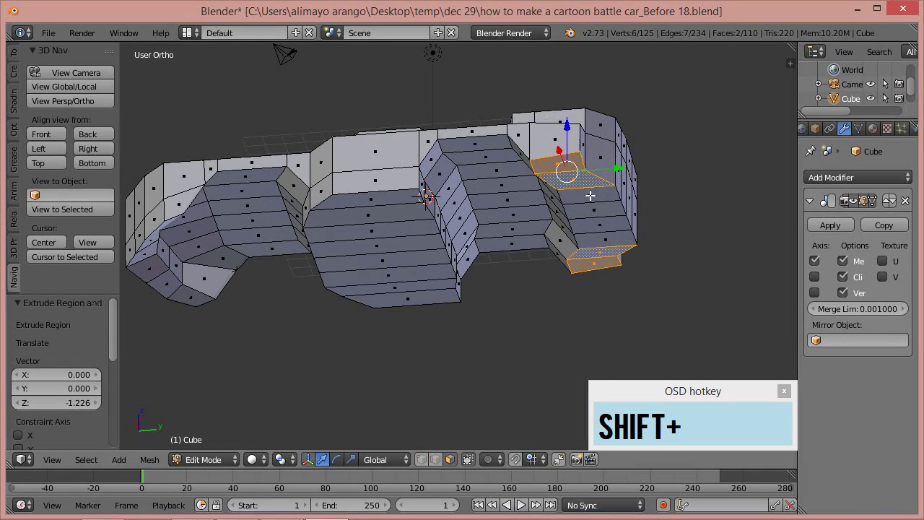
right_click(603, 212, "shift")
middle_click_drag(599, 210, 622, 264)
key("e")
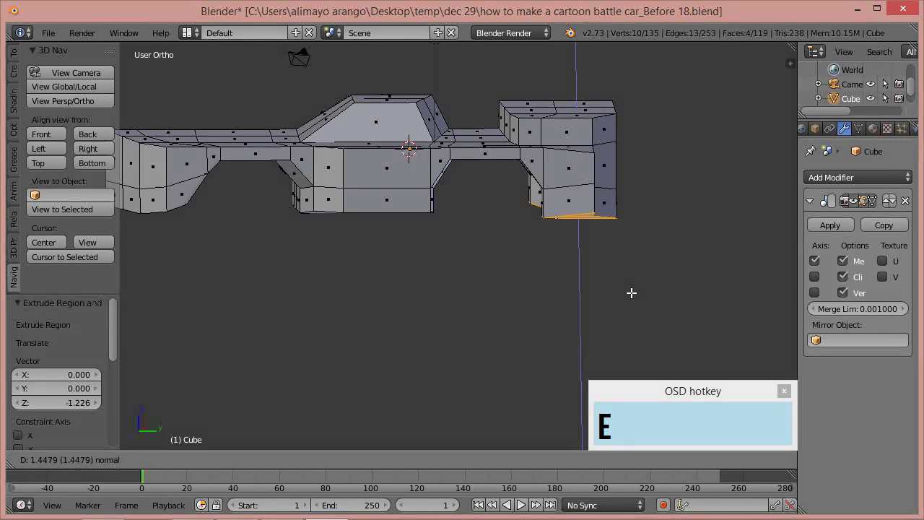
left_click(632, 282)
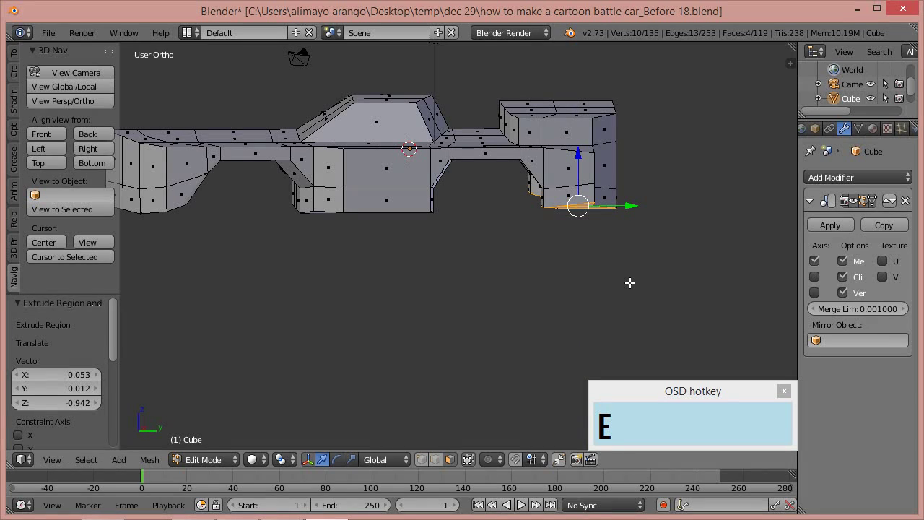
Step: Flatten the extruded rear bottom faces by scaling them to 0 along Z, and save the file as "how to make a cartoon battle car_Before 19.blend"
key("s")
type("z")
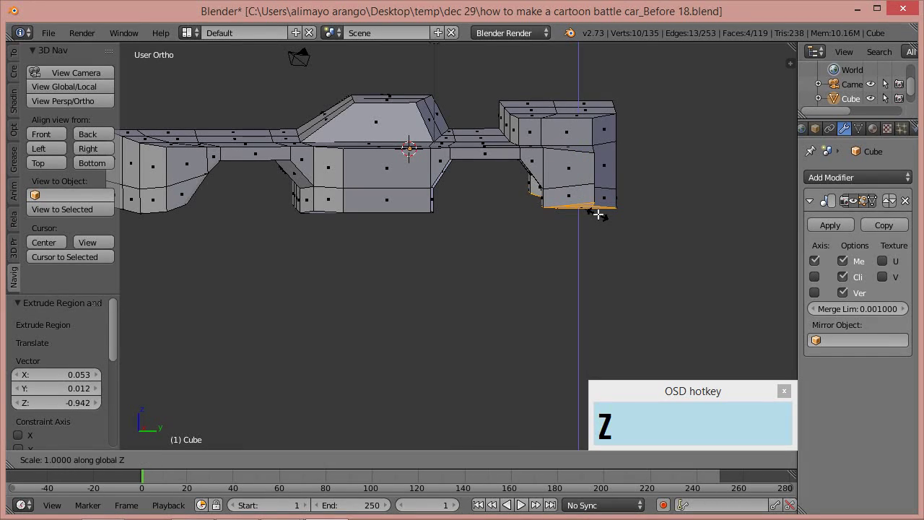
type("0")
left_click(597, 224)
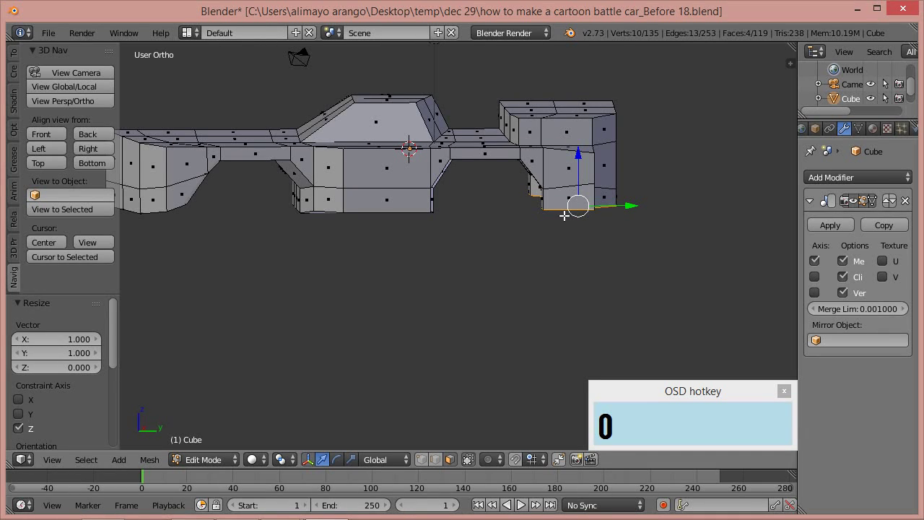
middle_click_drag(601, 218, 629, 252)
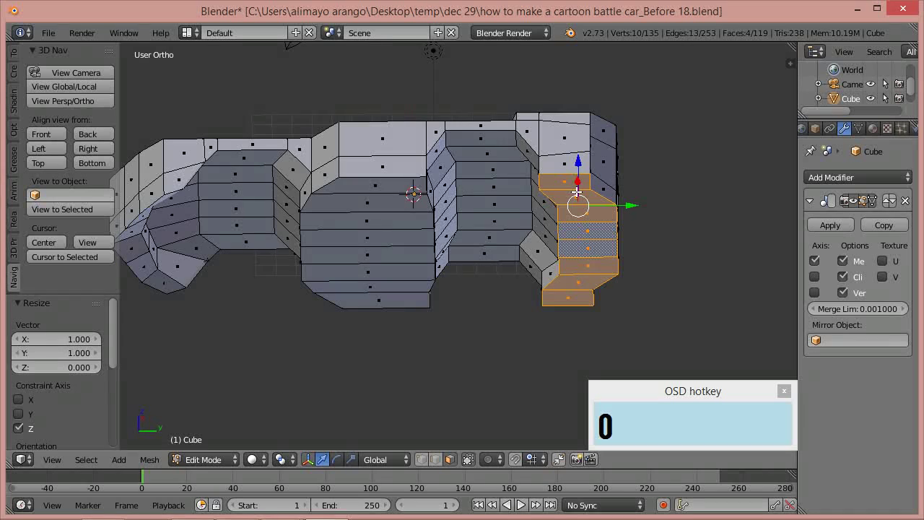
middle_click_drag(609, 260, 581, 213)
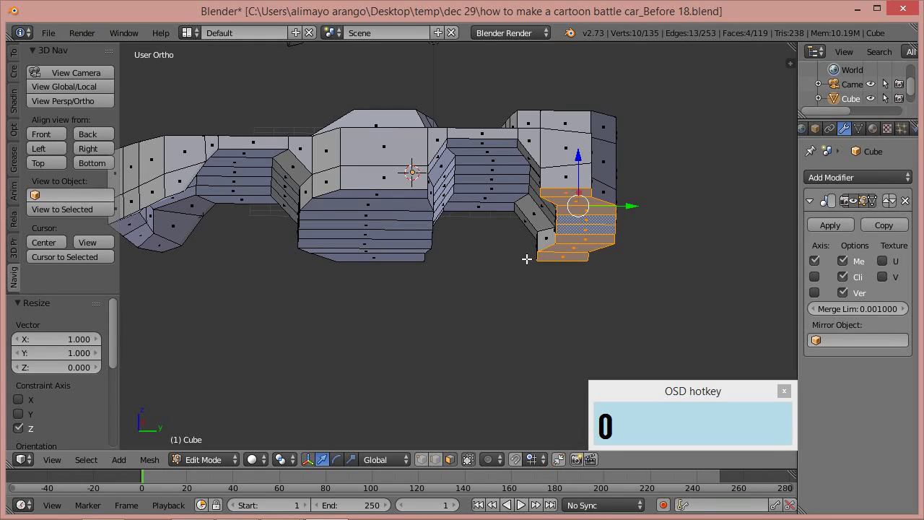
middle_click_drag(571, 206, 619, 257)
key("ctrl+alt+s")
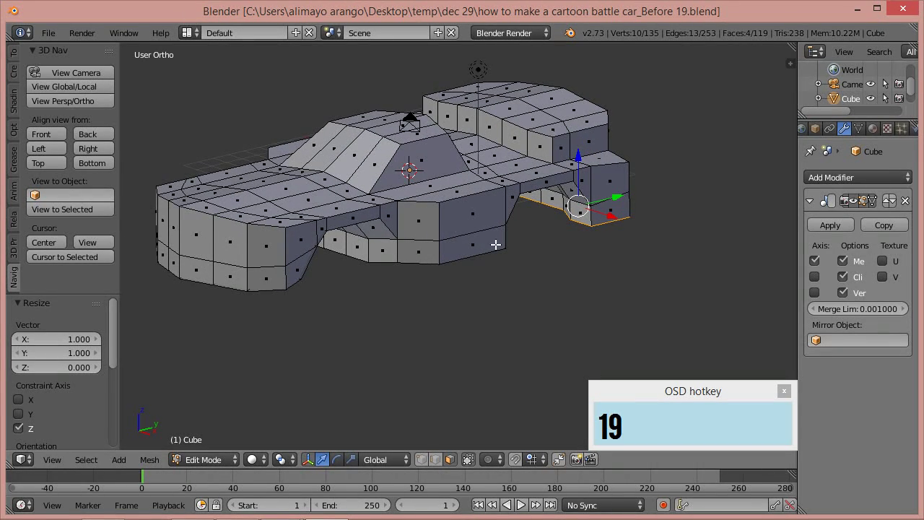
Step: Switch to vertex selection, select the four vertices along the hood's front upper rim, and lower them along Z
middle_click_drag(496, 245, 513, 289)
left_click(422, 460)
right_click(316, 302)
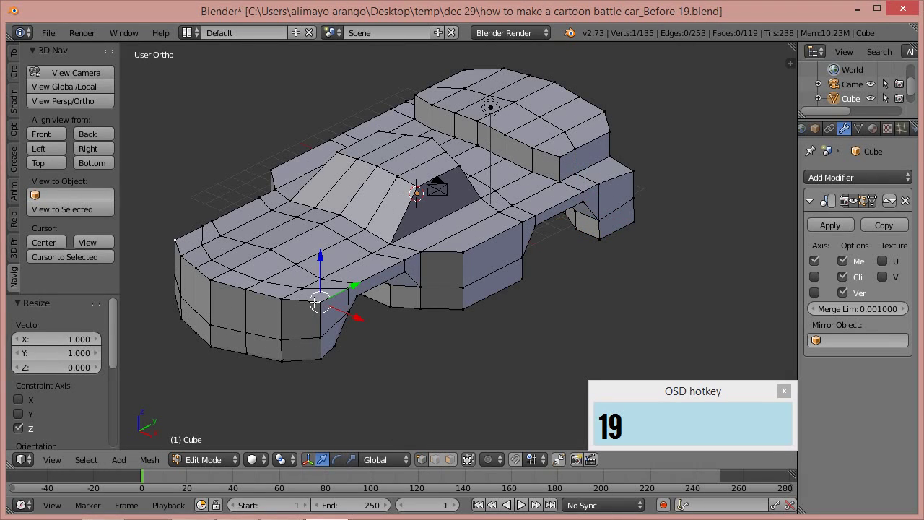
right_click(268, 297, "shift")
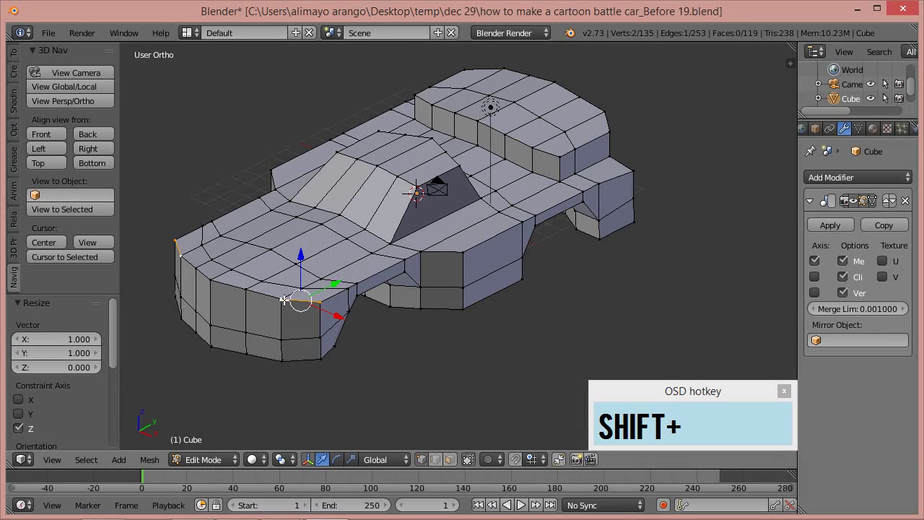
right_click(247, 289, "shift")
right_click(210, 278, "shift")
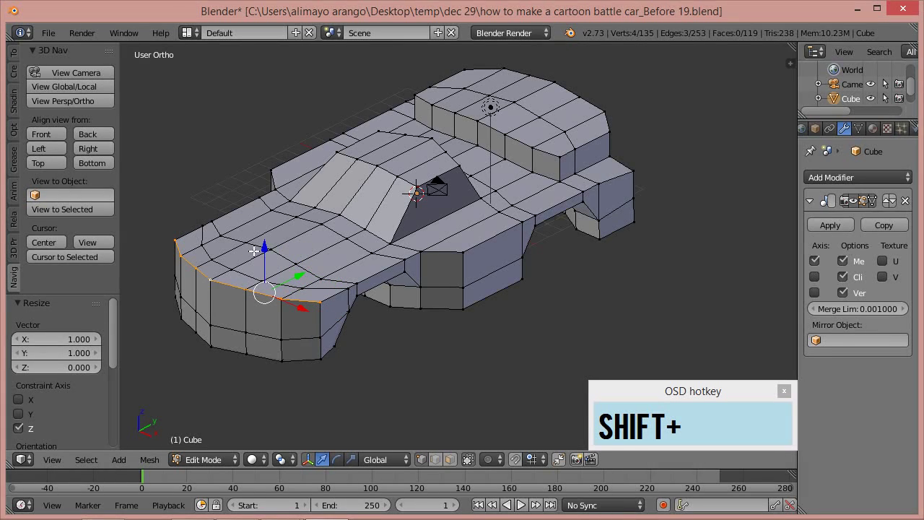
key("g")
key("z")
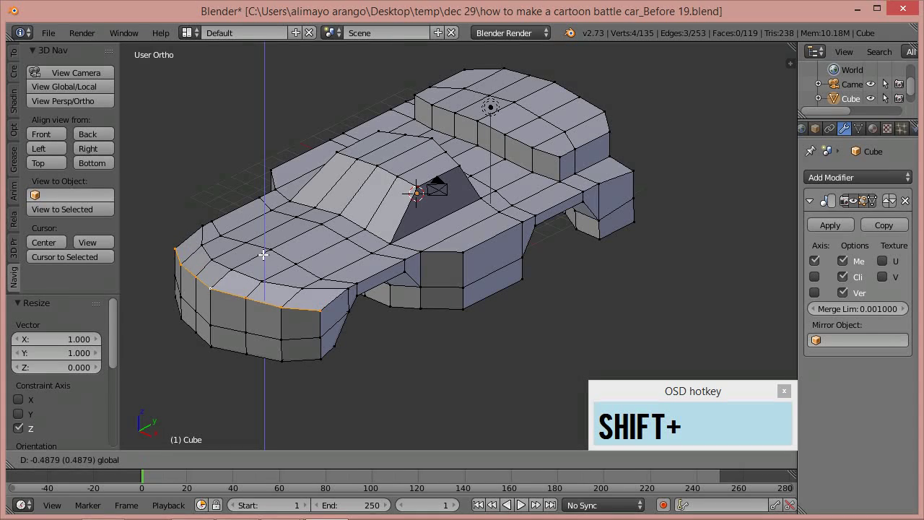
left_click(259, 267)
Step: Select two hood vertices near the front wheel arch and raise them 0.465 along Z
middle_click_drag(384, 303, 373, 269)
right_click(379, 265)
right_click(335, 280, "shift")
left_click_drag(358, 243, 357, 228)
Step: Switch to edge selection and raise the upper body edge beside the cabin about 0.472 along Z
middle_click_drag(482, 244, 496, 452)
left_click(448, 460, "shift")
right_click(479, 249)
right_click(483, 225)
right_click(498, 221, "alt")
left_click_drag(482, 212, 483, 205)
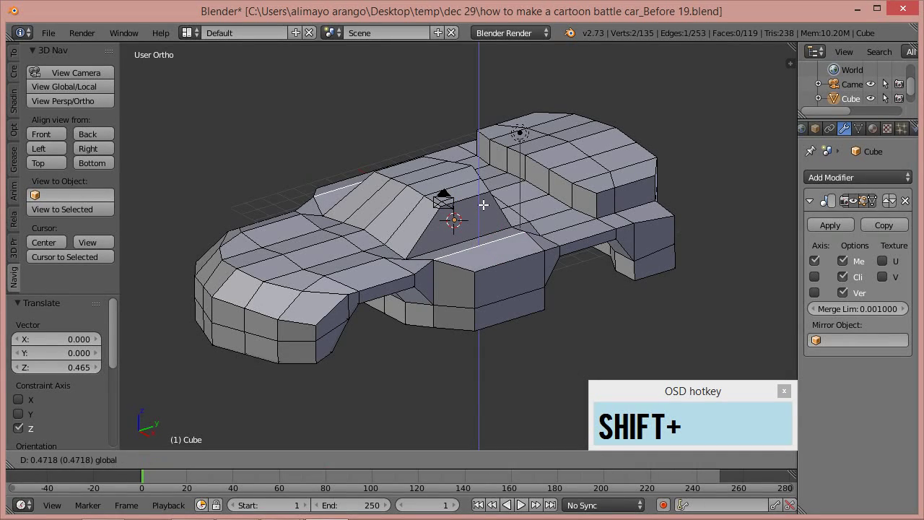
left_click(483, 205)
Step: Raise the body edge between the cabin side and the rear wheel arch 0.354 along Z and inspect the shape
left_click_drag(570, 186, 567, 220)
middle_click_drag(560, 268, 605, 252)
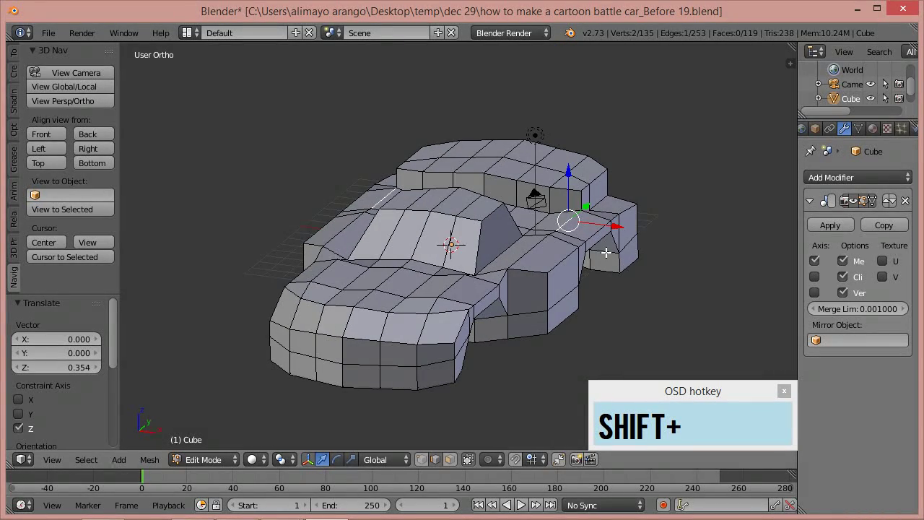
middle_click_drag(495, 257, 479, 236)
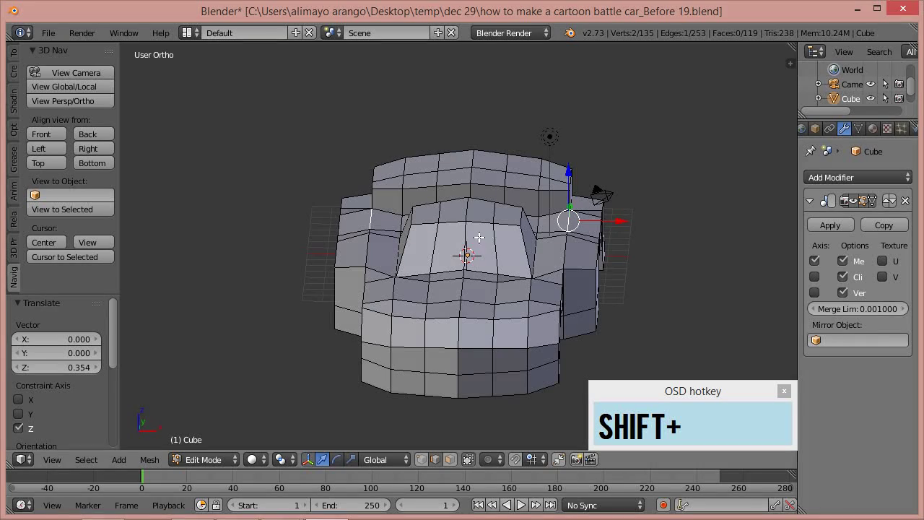
middle_click_drag(524, 261, 477, 255)
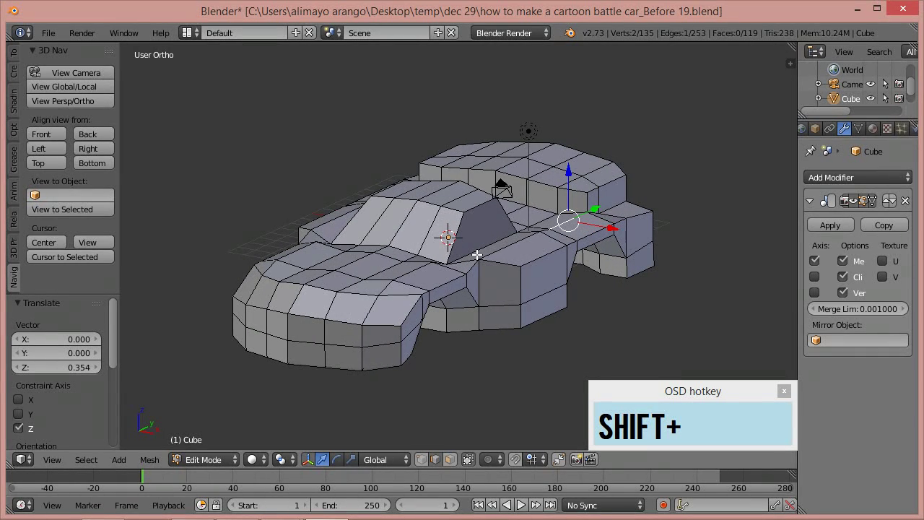
Step: Switch to face selection, select the four headlight faces at the front corner, extrude them in place, and scale them to 0.778
left_click(450, 459)
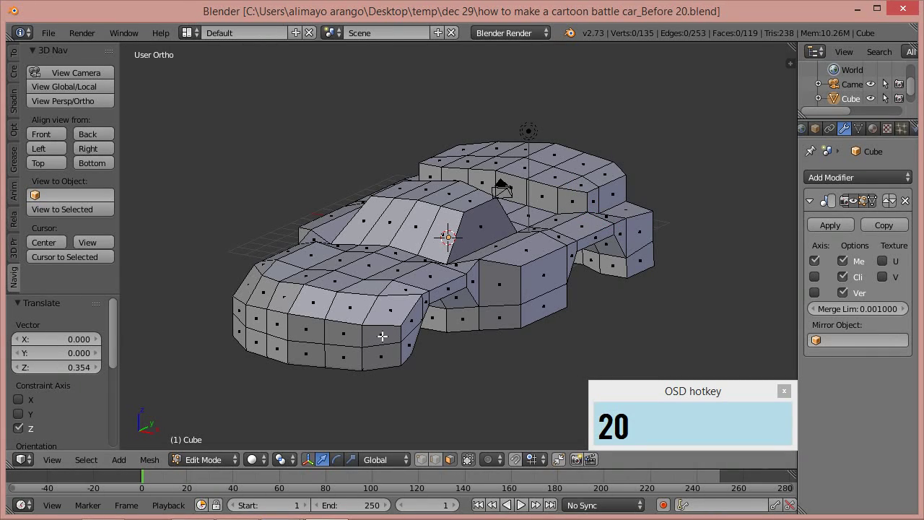
right_click(385, 312)
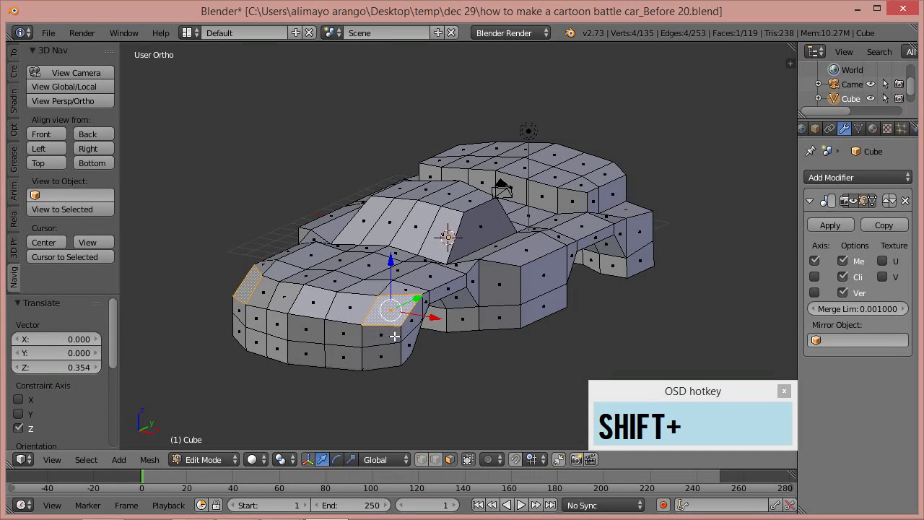
right_click(394, 337, "shift")
right_click(354, 310, "shift")
right_click(336, 338, "shift")
middle_click_drag(358, 326, 415, 337)
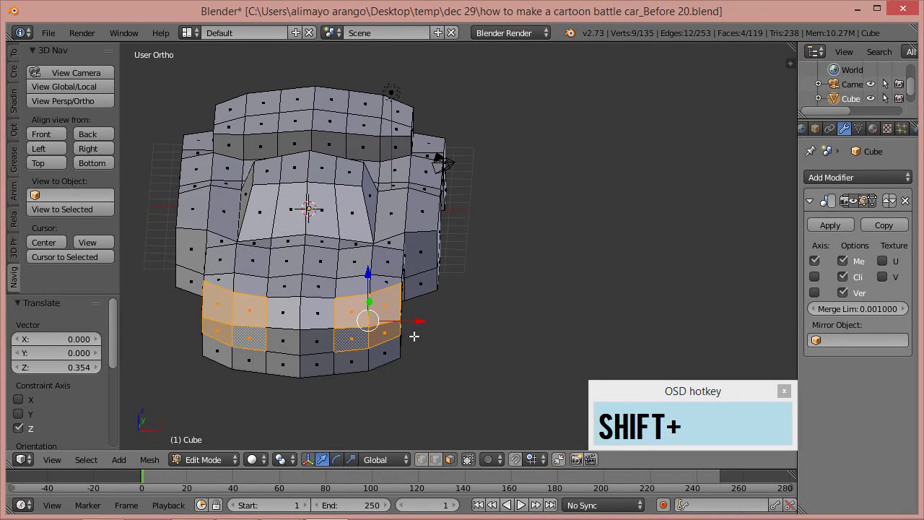
key("e")
right_click(506, 336)
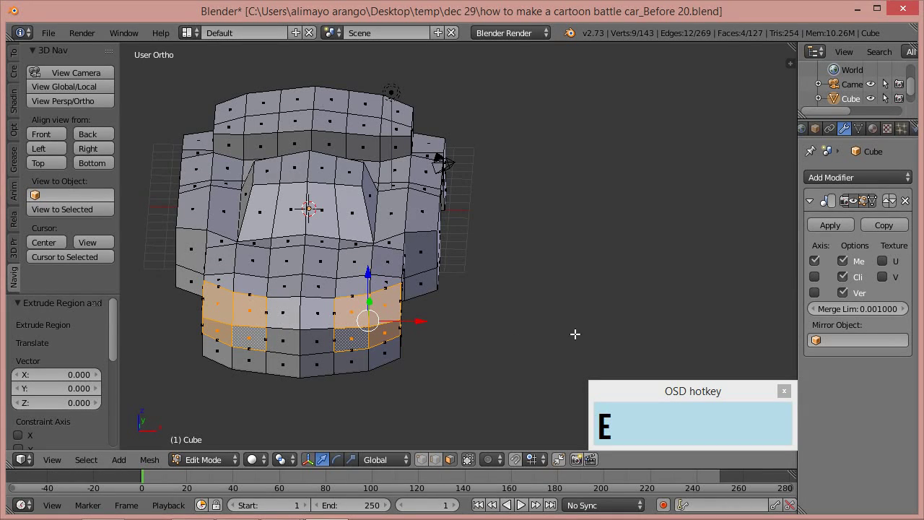
key("s")
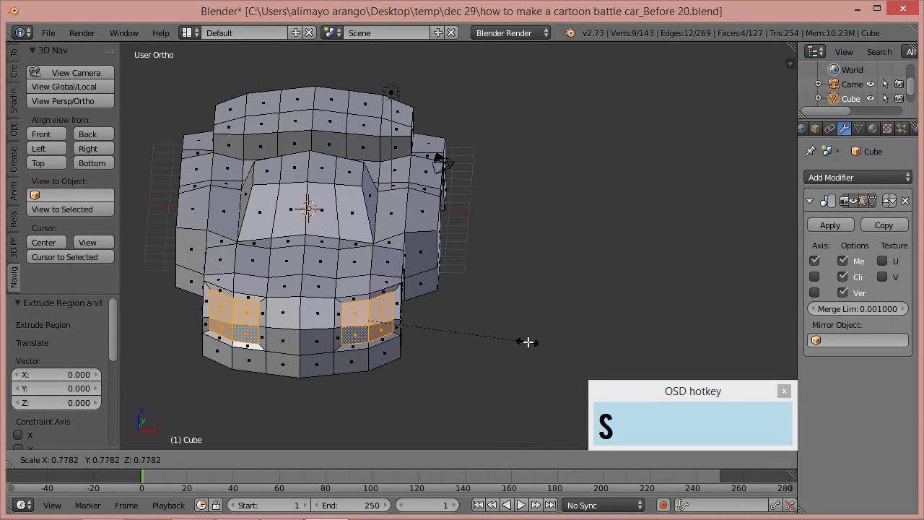
left_click(528, 342)
Step: Move the headlight's inner upper corner vertex -0.572 along Z, and save the file as "how to make a cartoon battle car_Before 22.blend"
middle_click_drag(526, 324, 501, 320)
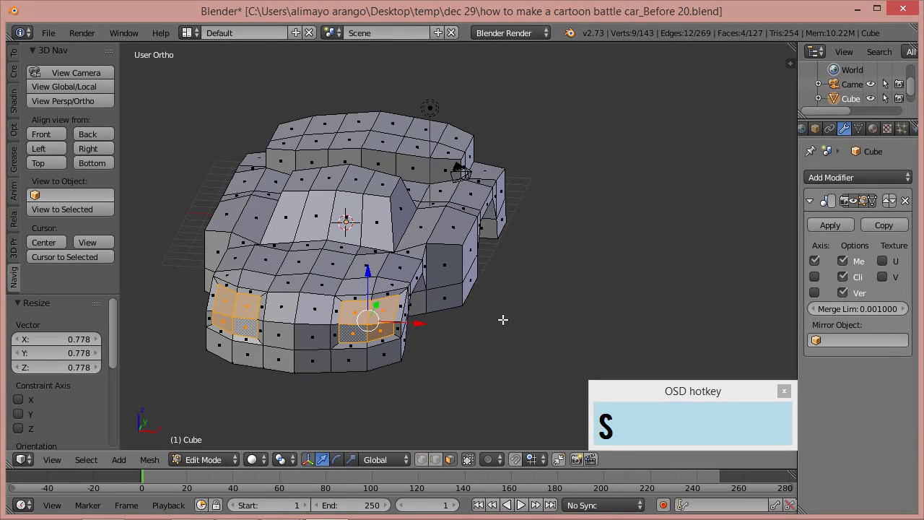
right_click(344, 300)
key("g")
key("z")
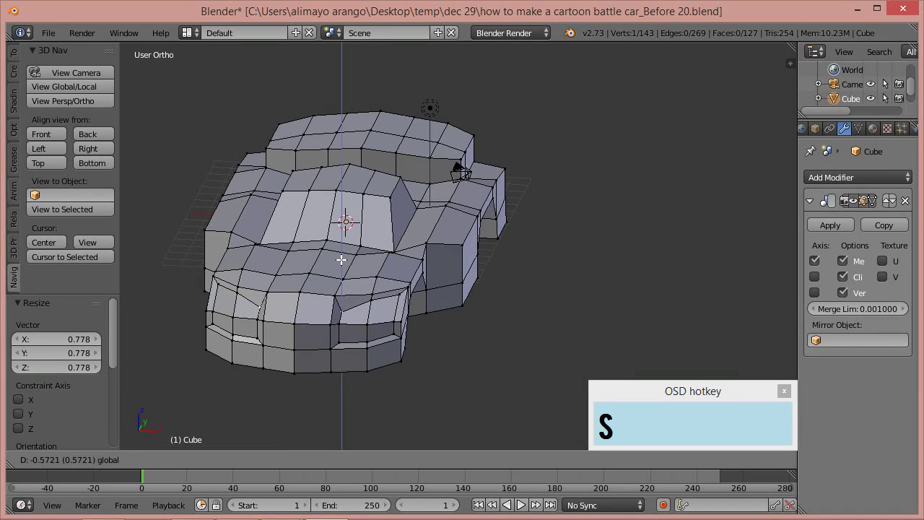
left_click(341, 259)
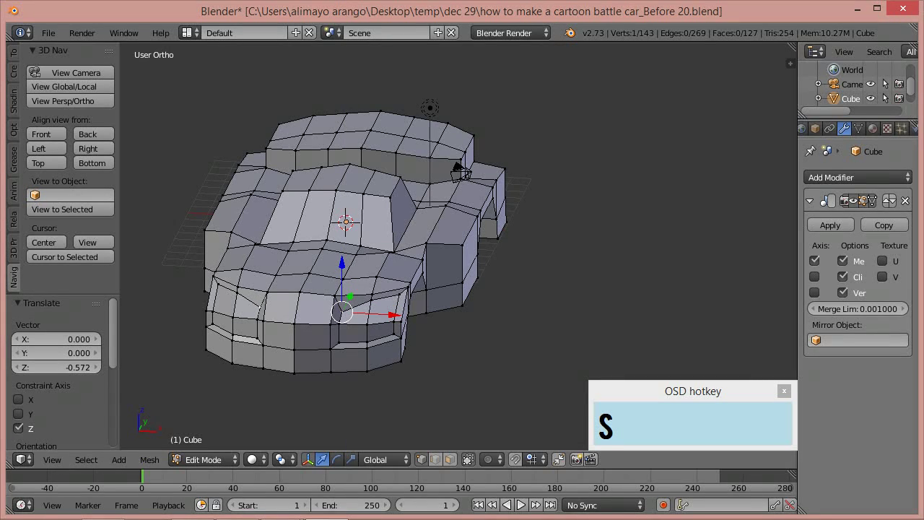
key("ctrl+alt+s")
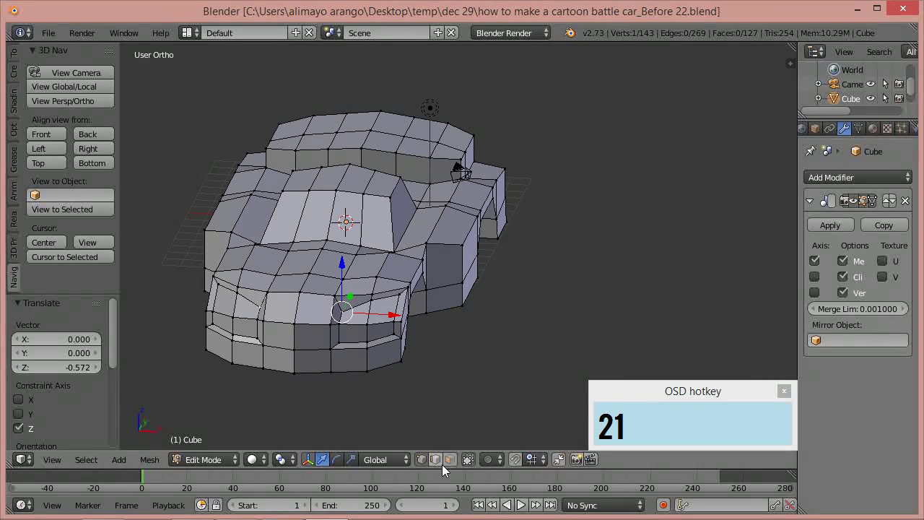
Step: Select the headlight's inner vertical edge in edge selection mode and enable Connected proportional editing
right_click(337, 336, "shift")
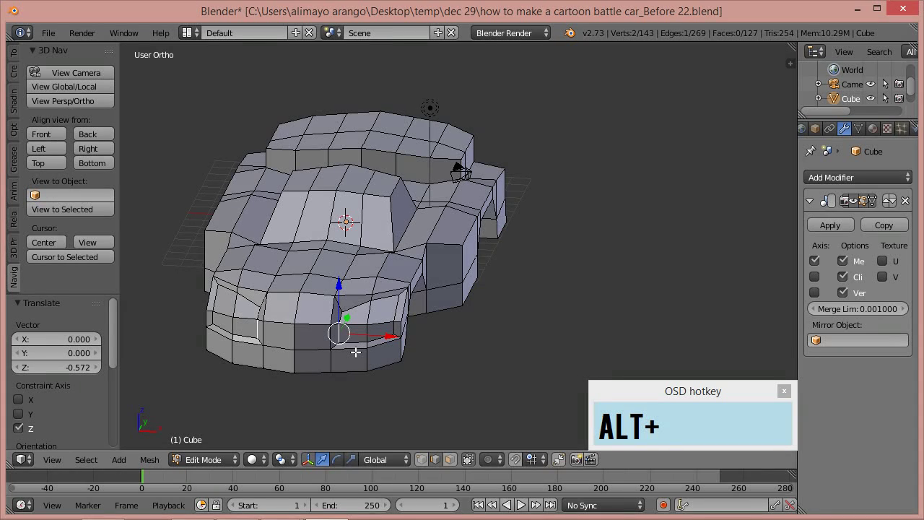
key("alt+o")
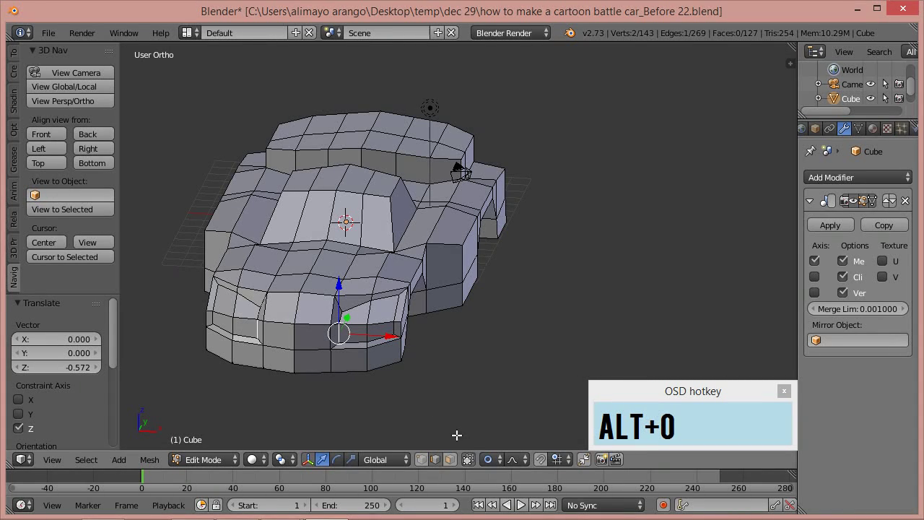
left_click(495, 462)
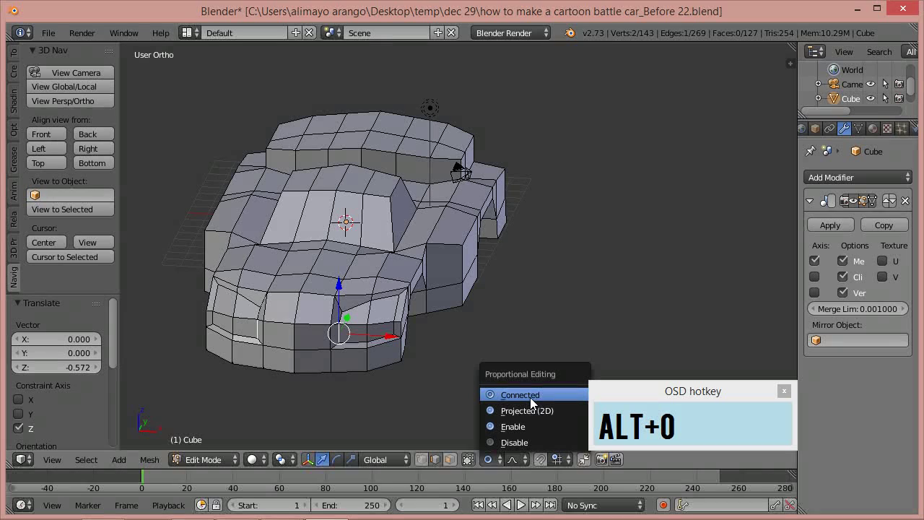
left_click(490, 396)
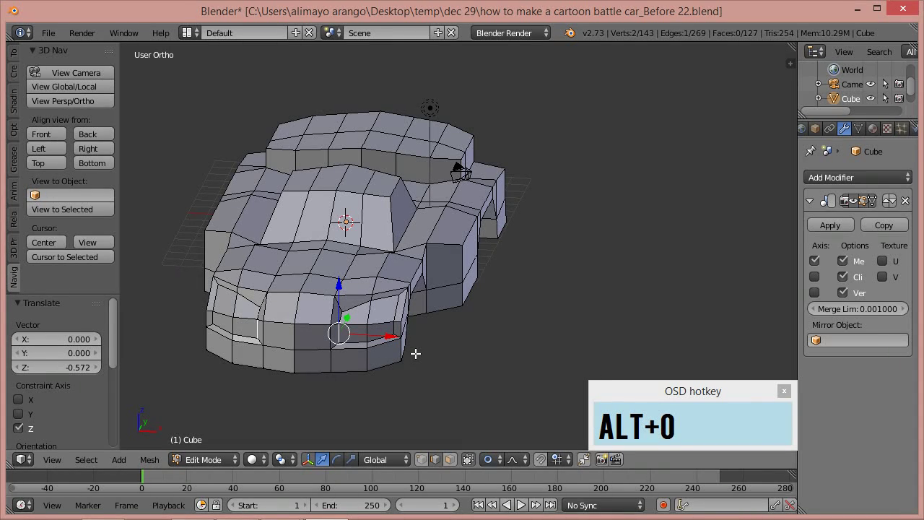
Step: Move the headlight's inner edge -0.572 along X with a proportional size of 1.61, and disable proportional editing
key("g")
scroll(416, 353, "down", 6)
scroll(416, 353, "up", 7)
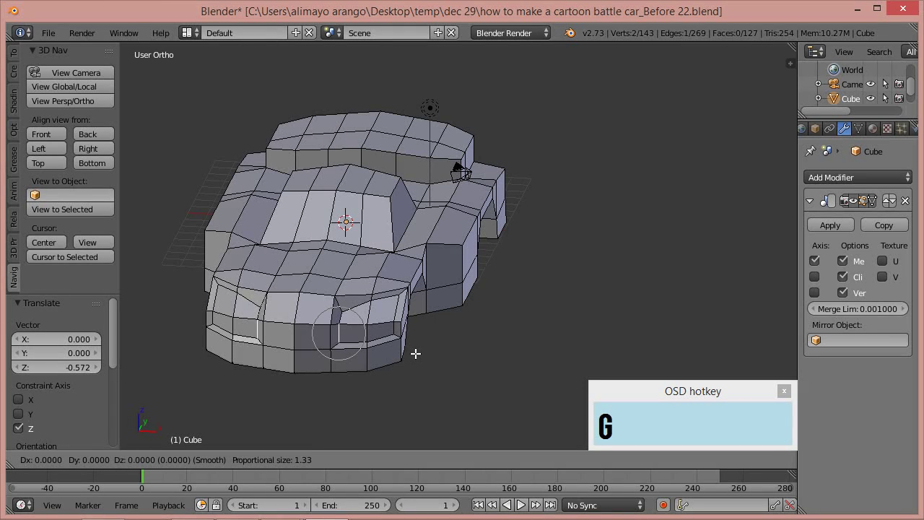
key("x")
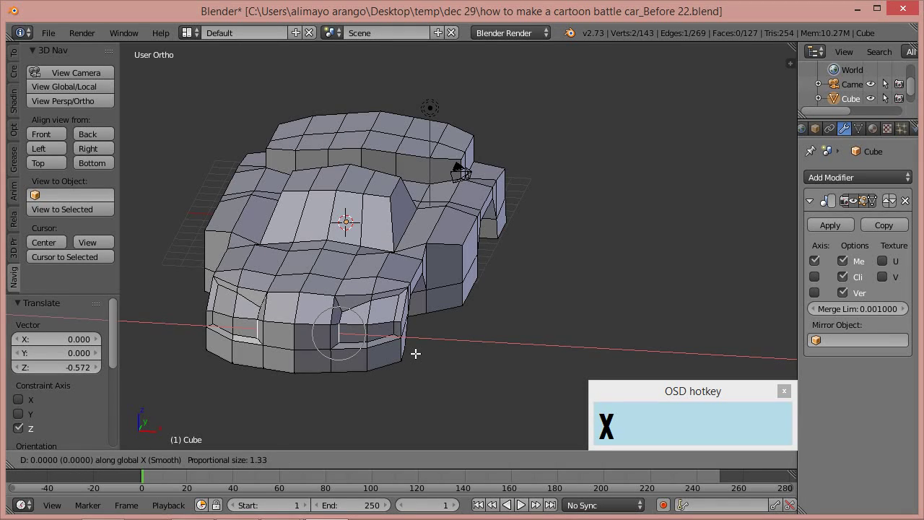
scroll(415, 353, "down", 4)
scroll(416, 353, "up", 2)
mouse_move(401, 357)
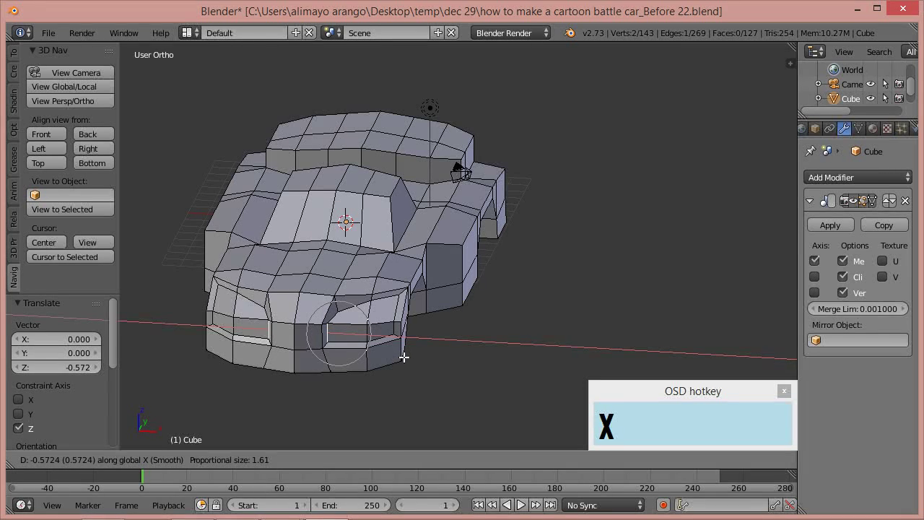
left_click(405, 356)
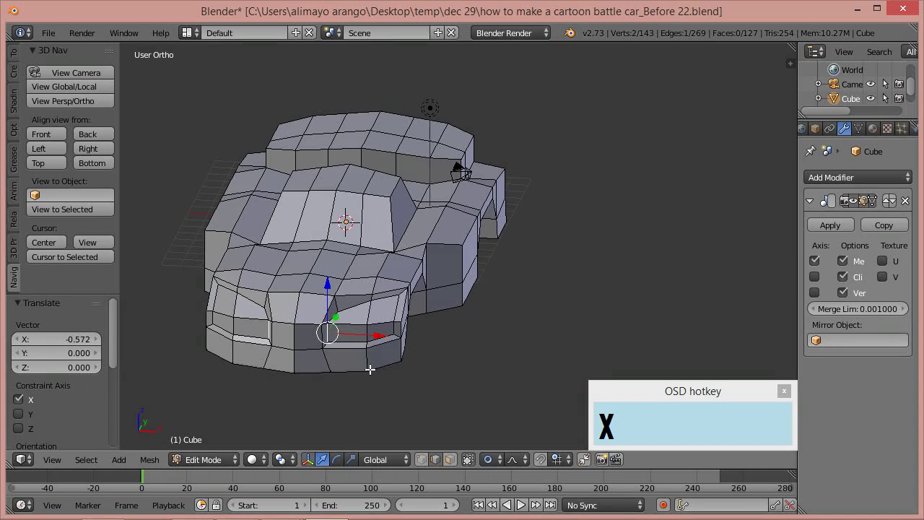
left_click(487, 459)
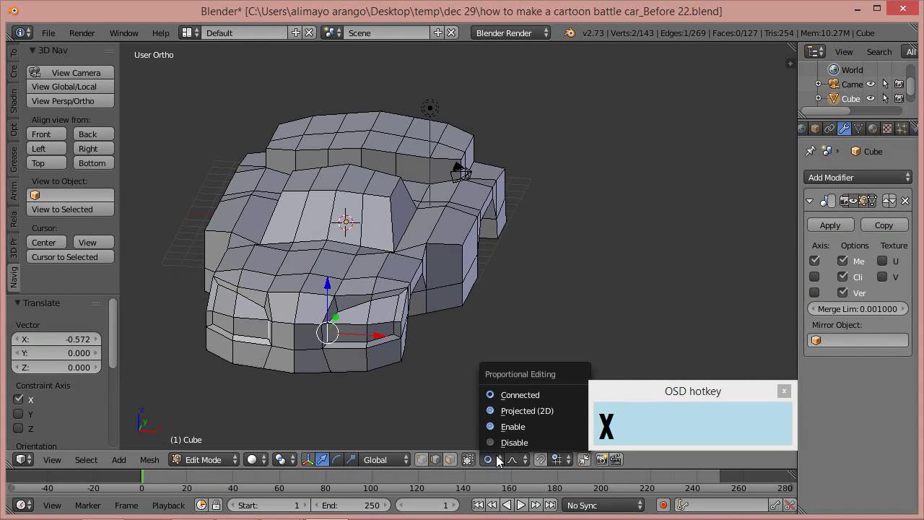
left_click(500, 439)
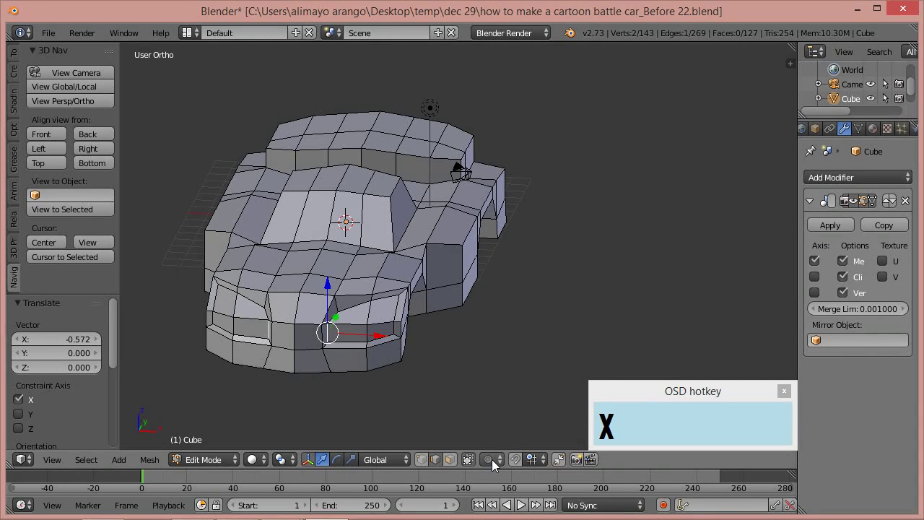
Step: Save the file as "how to make a cartoon battle car_Before 23.blend" and move the headlight's outer upper corner vertex -0.534 along Z
key("ctrl+alt+s")
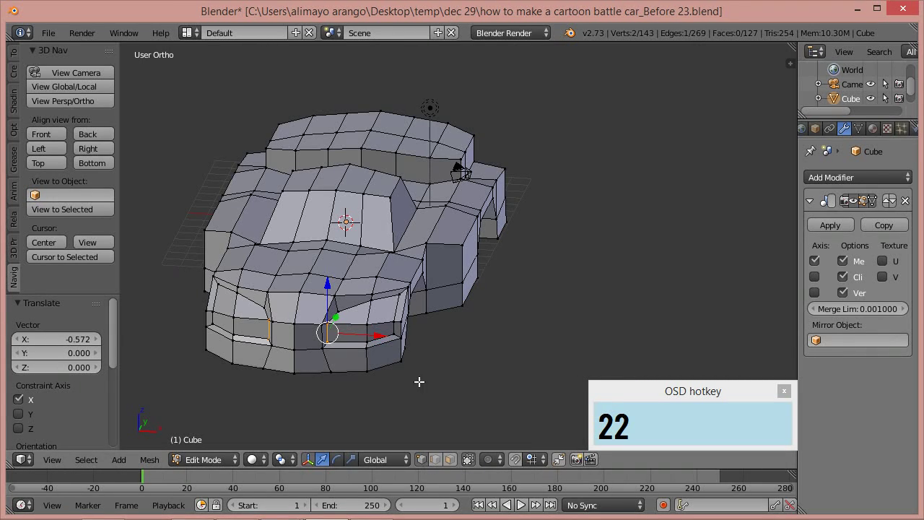
right_click(398, 301)
key("g")
key("z")
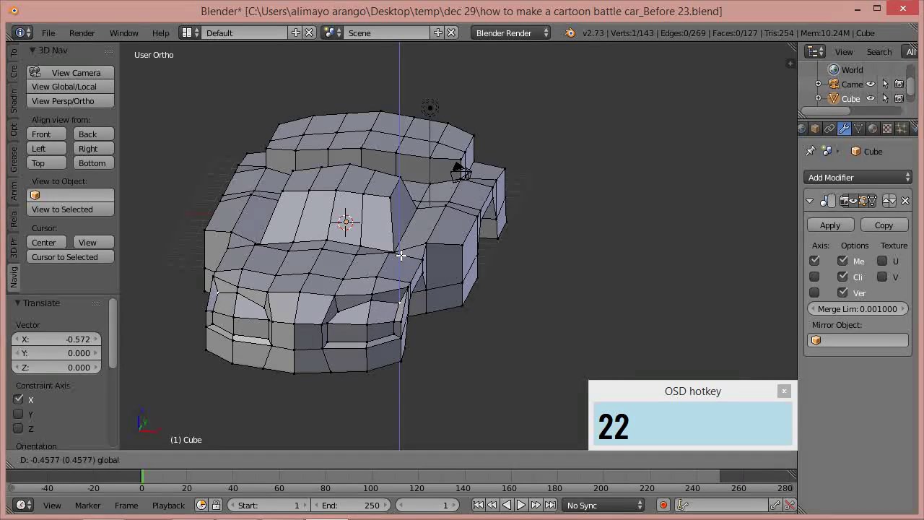
left_click(401, 256)
middle_click_drag(504, 378, 442, 369)
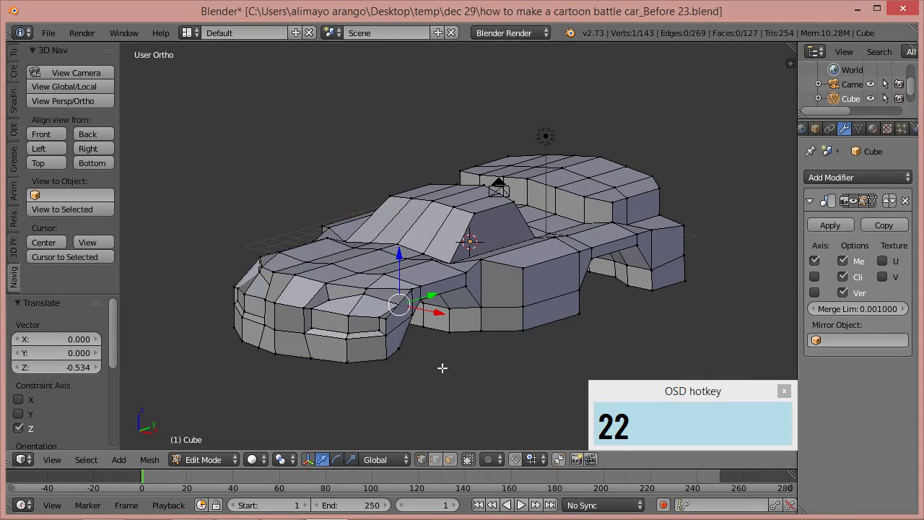
Step: Select the four headlight faces in face selection mode, extrude them about 0.52 inward, and scale them to 0.930
left_click(450, 460)
right_click(372, 307)
right_click(339, 312, "shift")
right_click(337, 320, "shift")
right_click(361, 326, "shift")
middle_click_drag(449, 315, 452, 350)
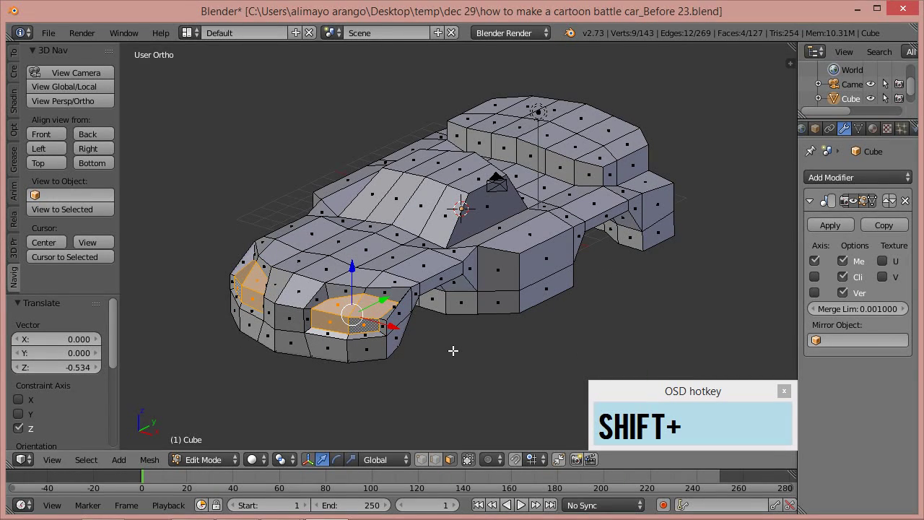
key("e")
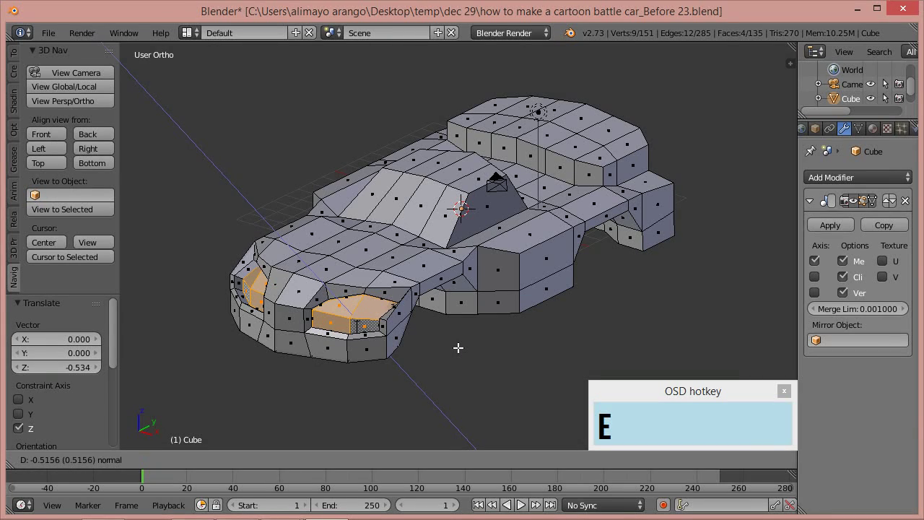
left_click(458, 347)
key("s")
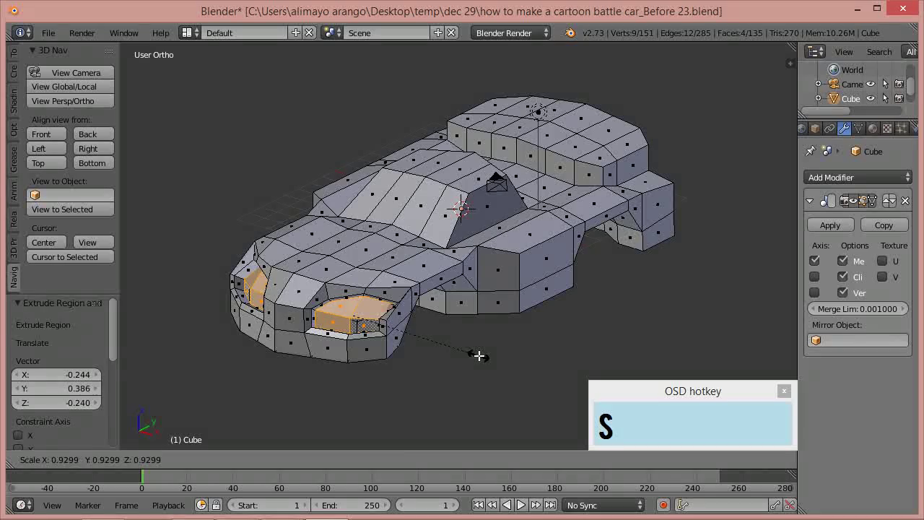
left_click(478, 357)
Step: Move the wheel-arch face behind the headlight 0.922 along Y and -0.500 along Z, and save the file as "how to make a cartoon battle car_Before 24.blend"
middle_click_drag(475, 365, 417, 348)
middle_click_drag(488, 392, 267, 295)
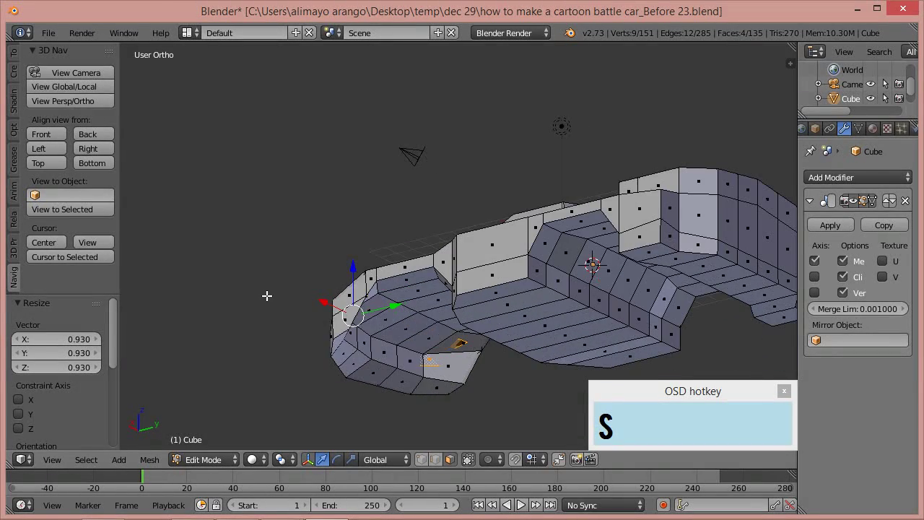
right_click(480, 344)
left_click_drag(400, 288, 414, 282)
left_click(385, 249)
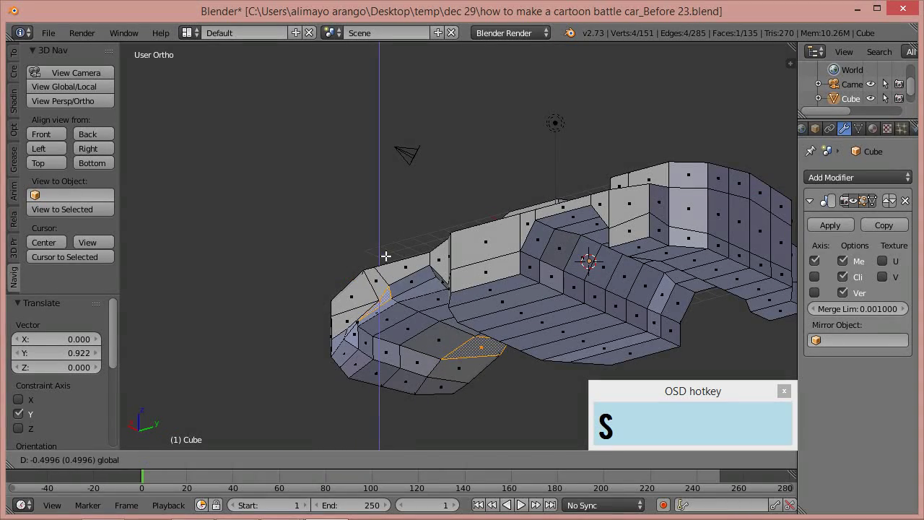
left_click(383, 255)
mouse_move(367, 206)
middle_mouse_down()
mouse_move(433, 253)
mouse_move(525, 295)
middle_mouse_up()
mouse_move(368, 296)
middle_mouse_down()
mouse_move(346, 295)
mouse_move(414, 330)
mouse_move(361, 328)
mouse_move(380, 328)
middle_mouse_up()
scroll(390, 304, "up", 2)
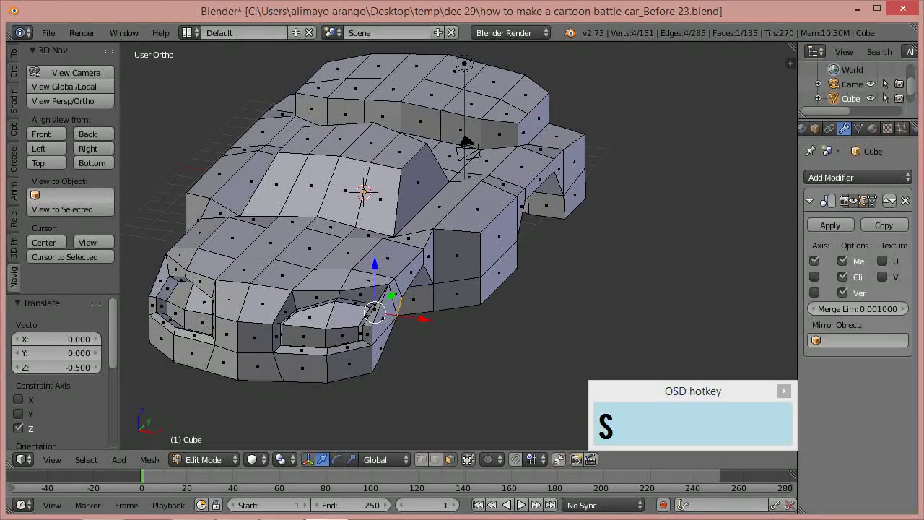
key("ctrl+alt+s")
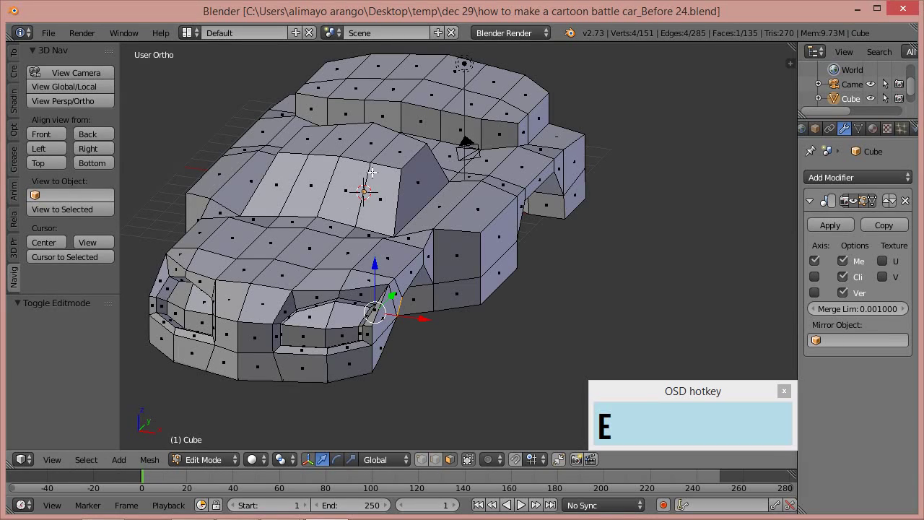
Step: Select the two windshield faces on the unmirrored half, extrude them in place, and scale them to 0.861
right_click(383, 211)
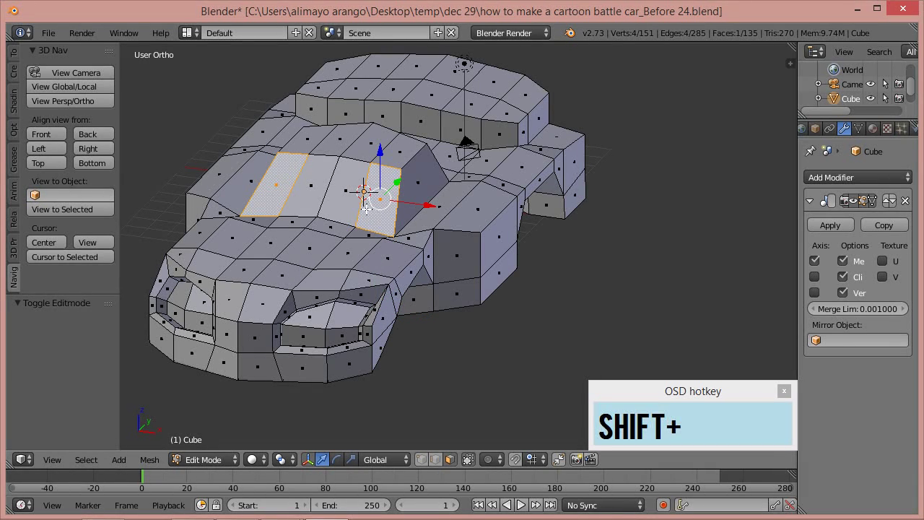
right_click(360, 207, "shift")
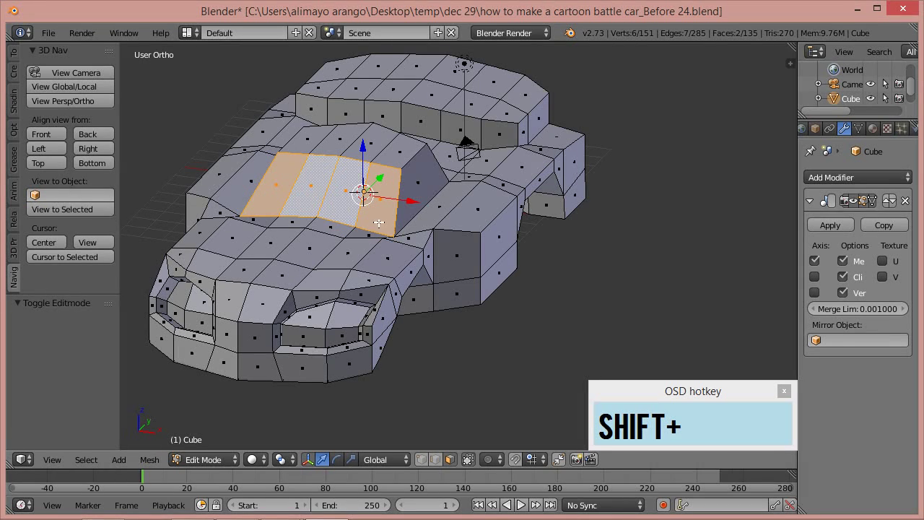
key("e")
right_click(582, 267)
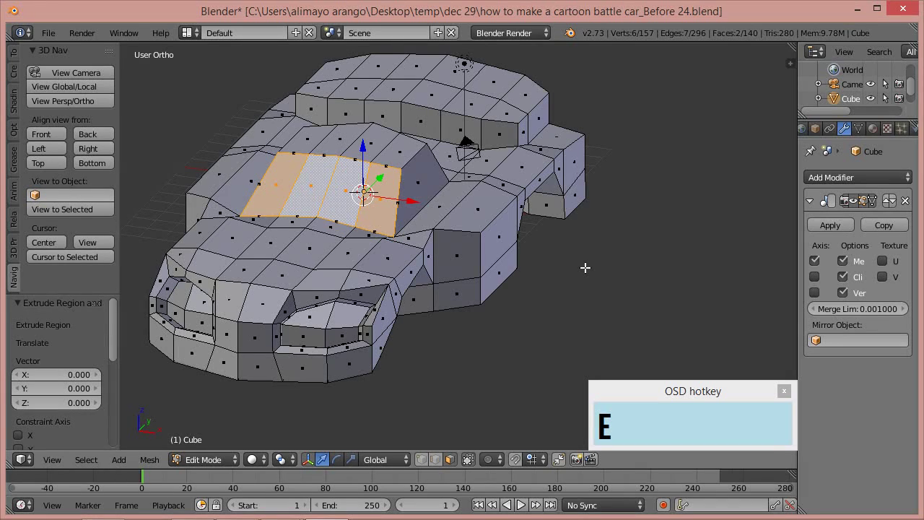
key("s")
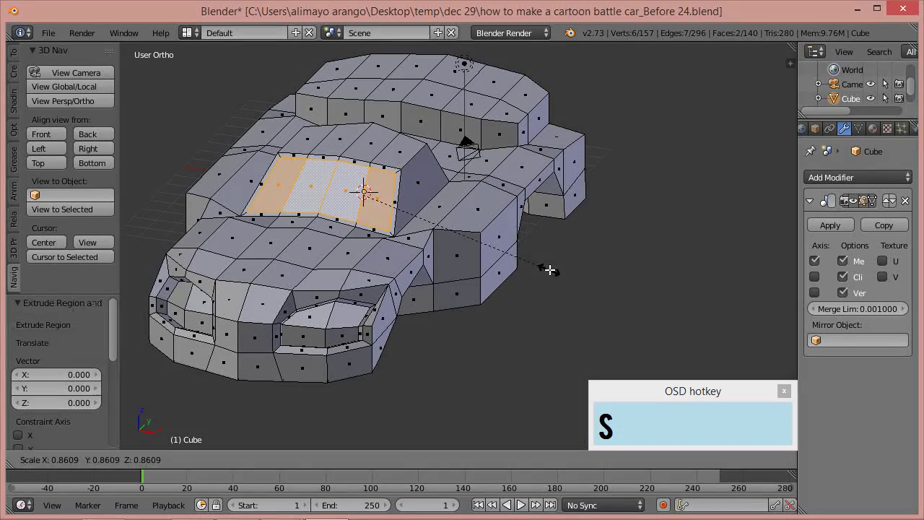
left_click(551, 268)
Step: Extrude the windshield faces about 0.17 inward and save the file as "how to make a cartoon battle car_Before 25.blend"
middle_click_drag(507, 171, 437, 228)
key("e")
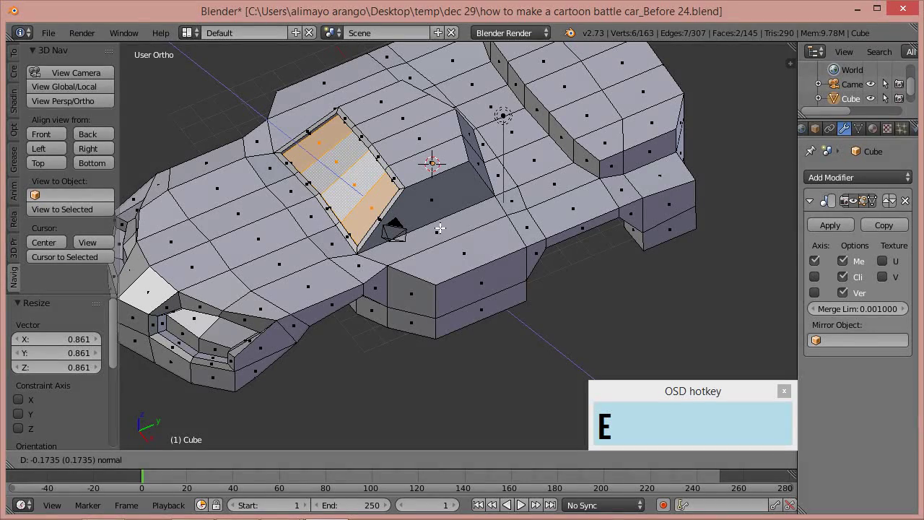
left_click(440, 228)
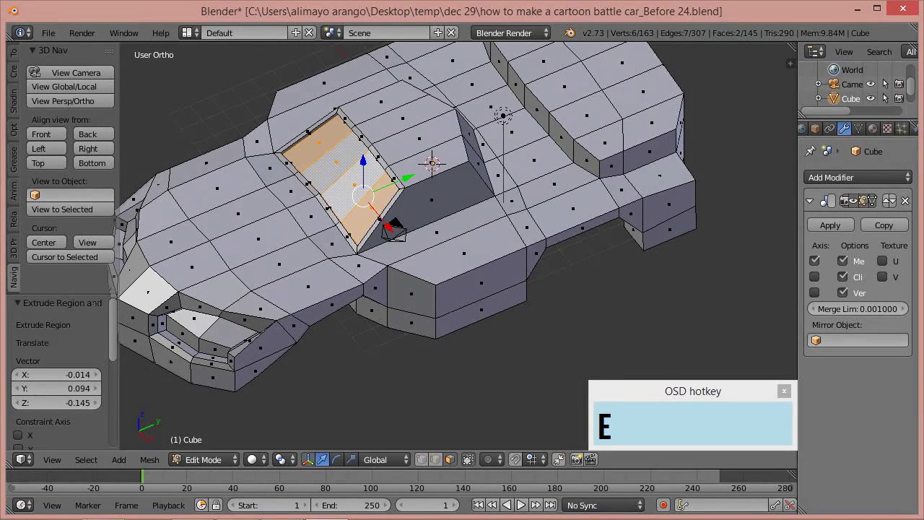
key("ctrl+alt+s")
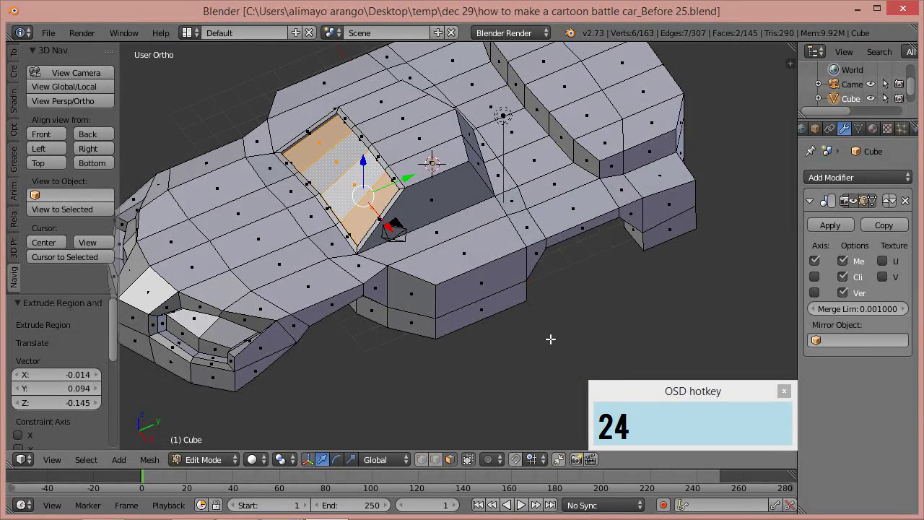
Step: Deselect everything and add one loop cut across the cabin and side body, sliding it slightly toward the rear of the side window area
key("a")
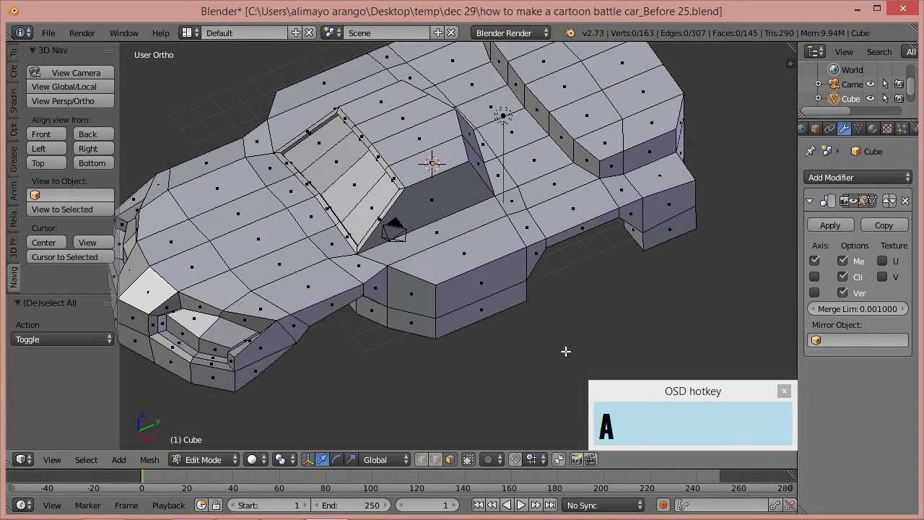
middle_click_drag(565, 351, 563, 307)
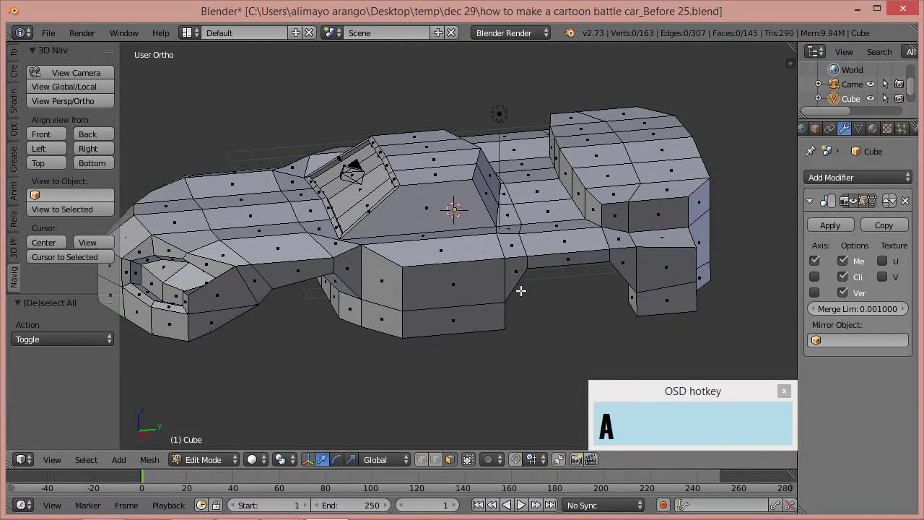
key("ctrl+r")
left_click(476, 268)
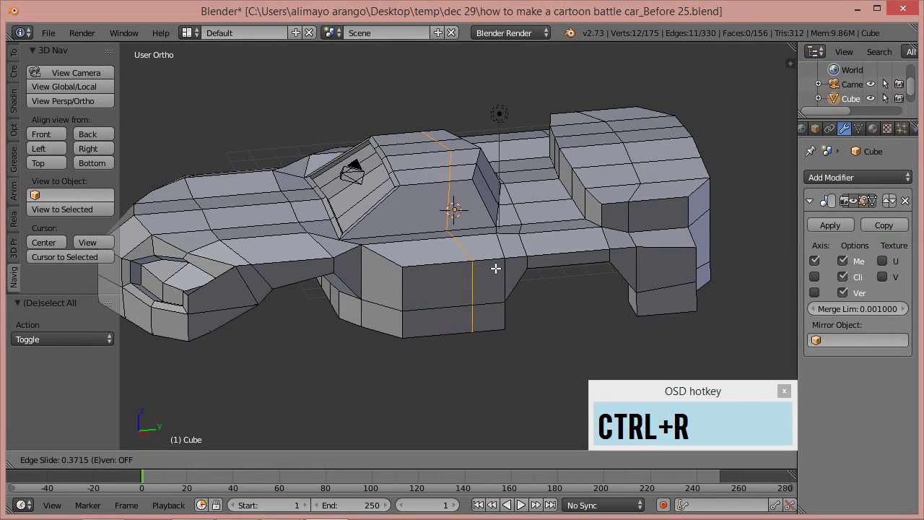
left_click(494, 269)
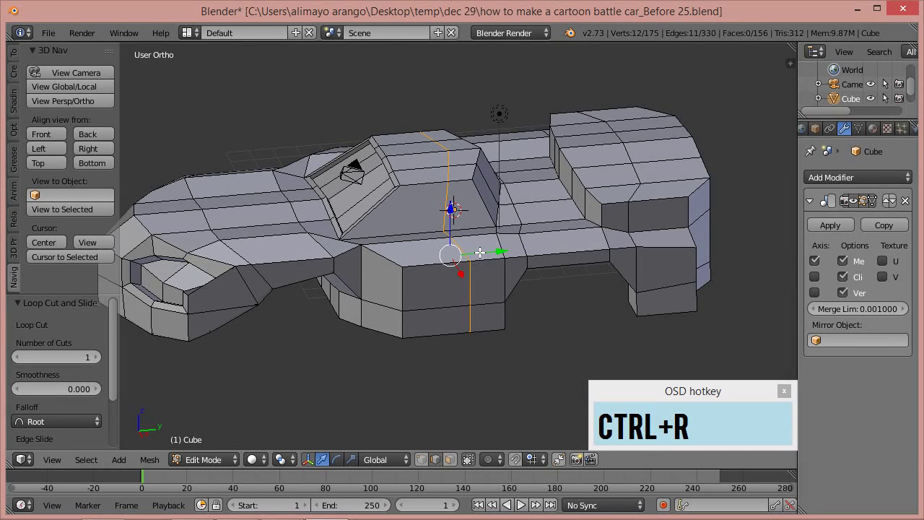
Step: Flatten the new cabin edge loop by scaling it to 0 along Y, and save the file as "how to make a cartoon battle car_Before 26.blend"
key("s")
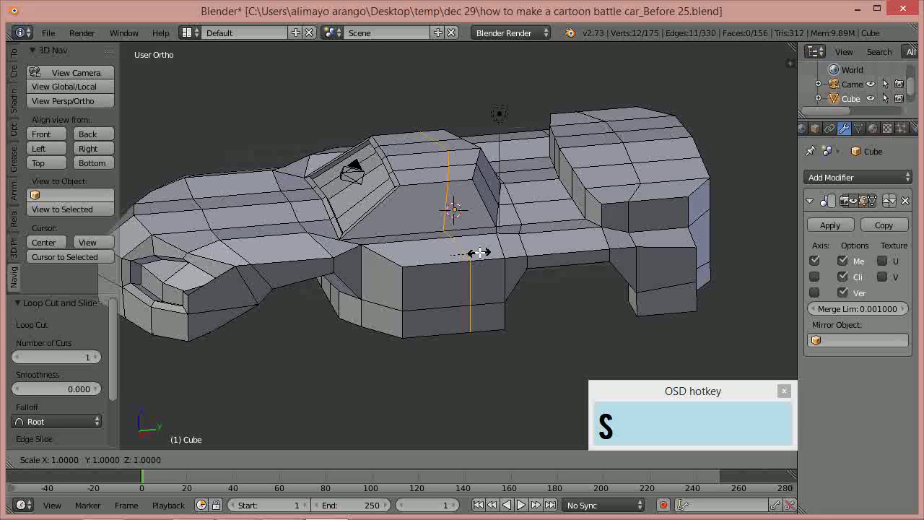
key("y")
key("0")
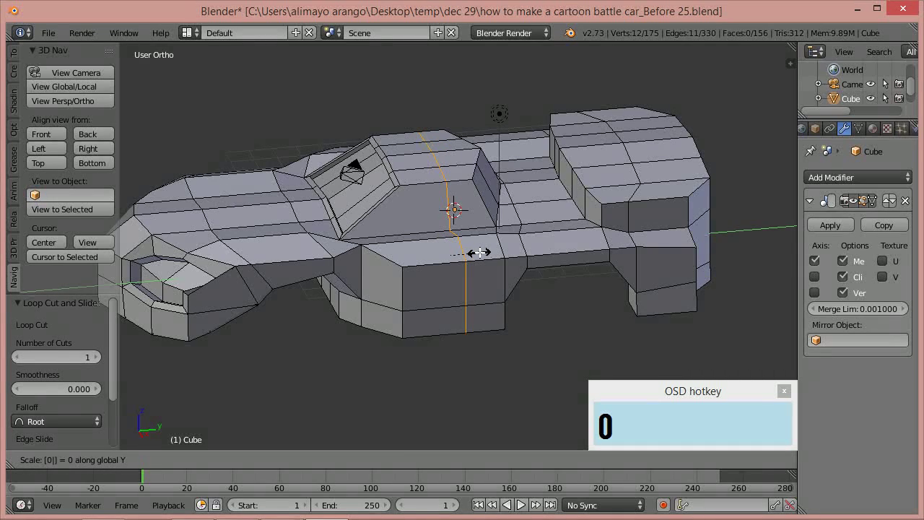
left_click(479, 252)
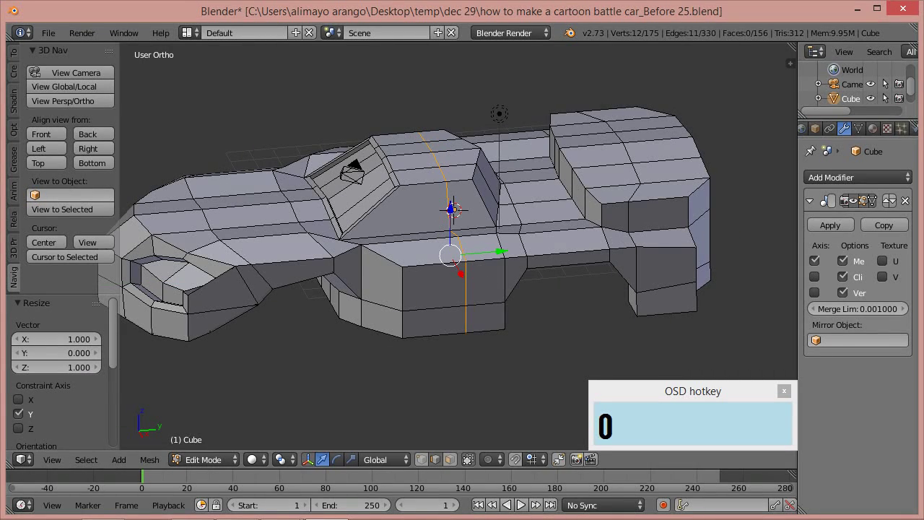
key("ctrl+alt+s")
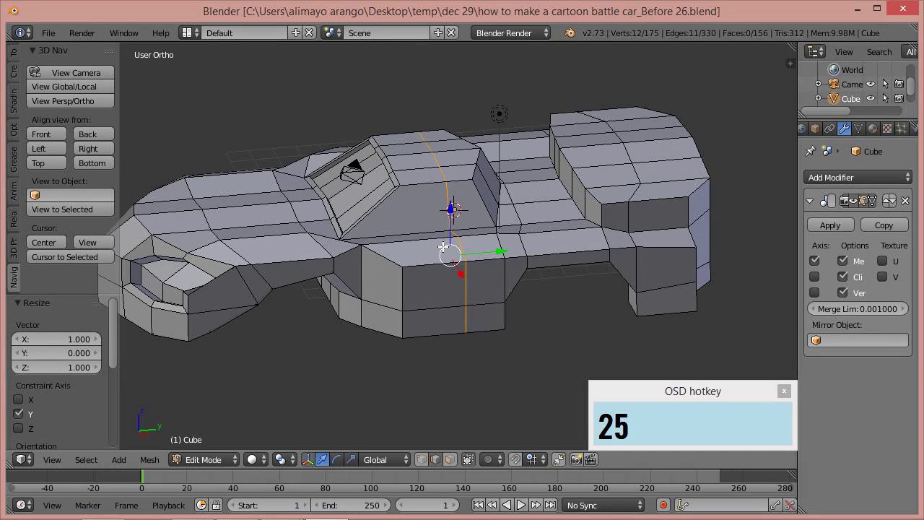
Step: Select the front side window face in face selection mode, extrude it in place, and scale it to 0.876
left_click(447, 460)
right_click(403, 209)
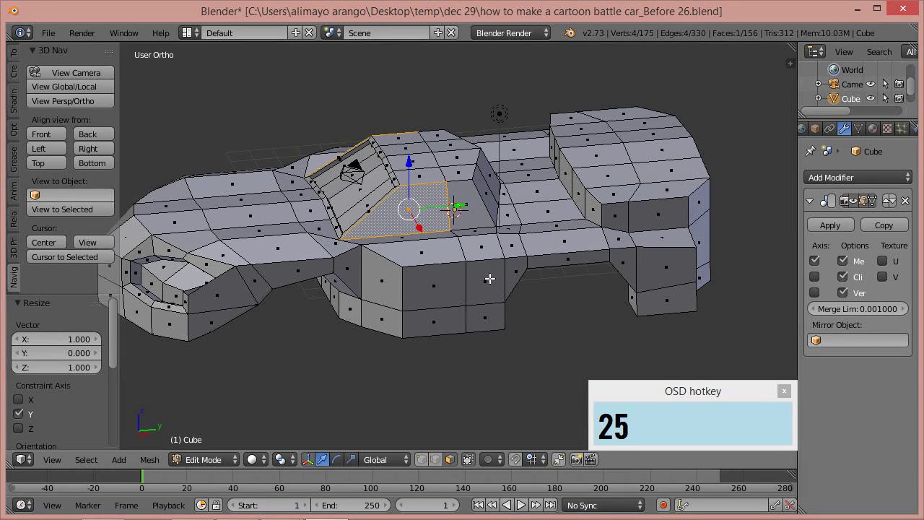
key("e")
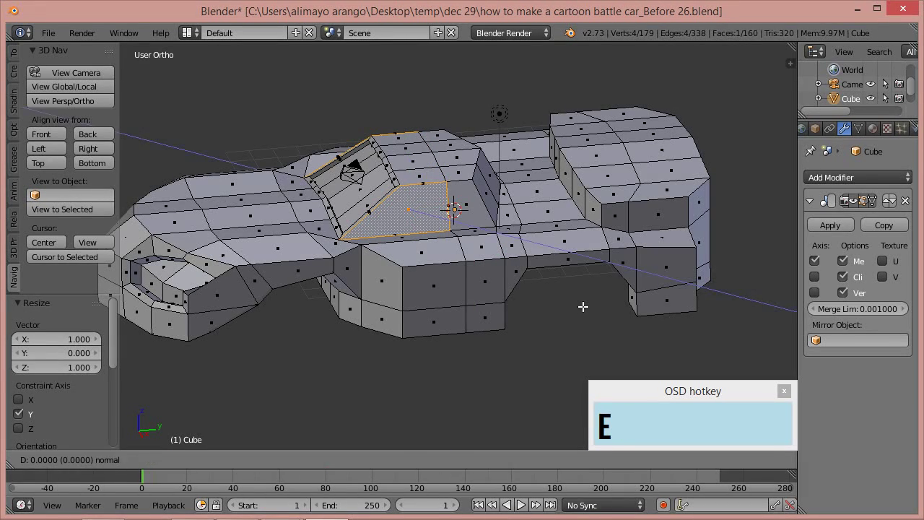
right_click(582, 307)
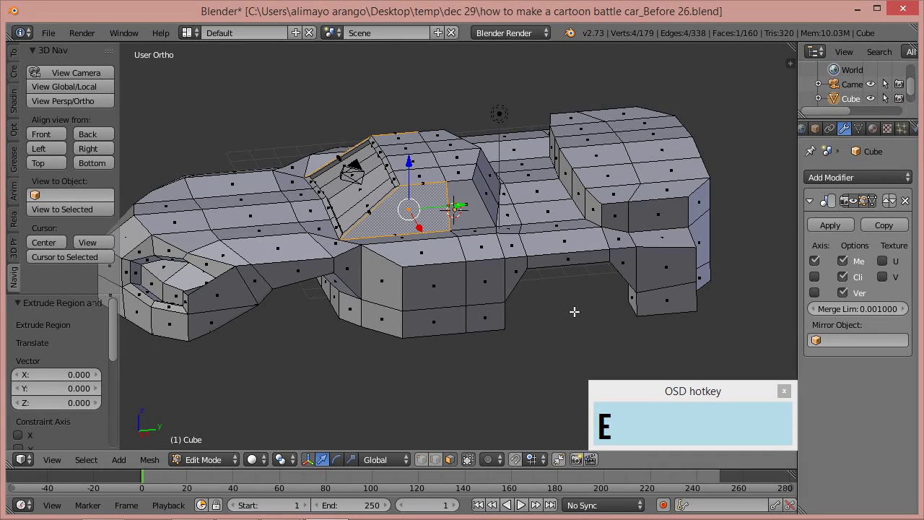
key("s")
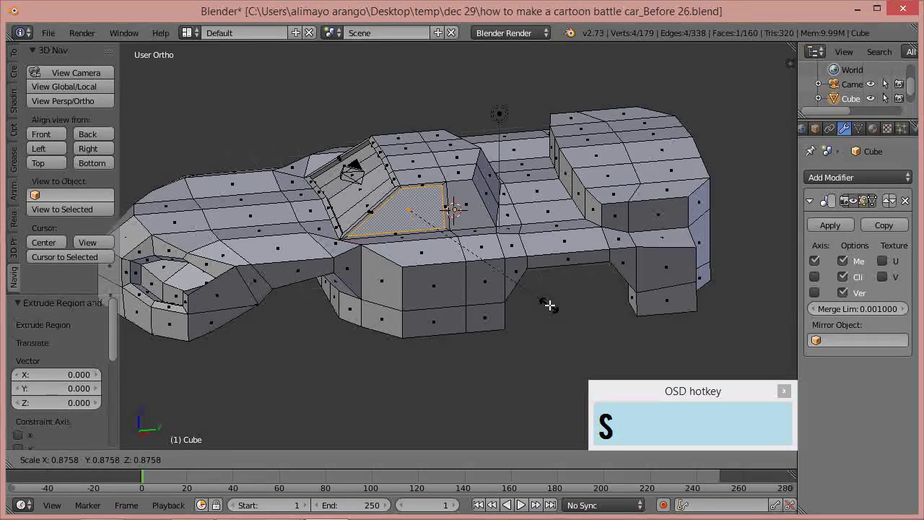
left_click(549, 305)
Step: Extrude the front side window face inward by -0.164 along X and -0.057 along Z
middle_click_drag(417, 315, 471, 337)
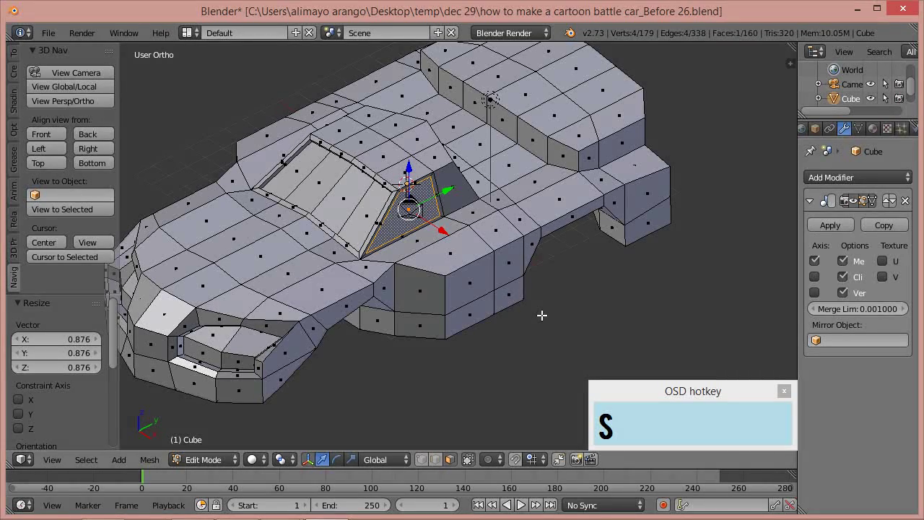
key("e")
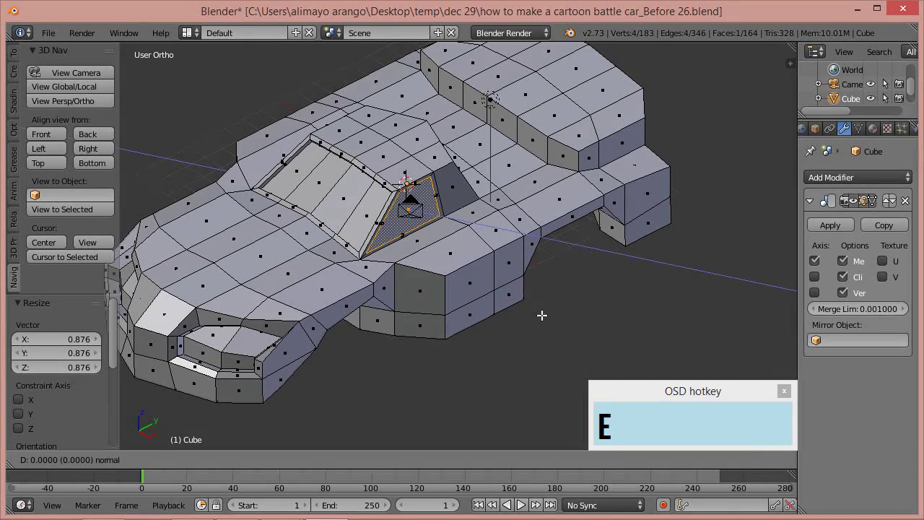
left_click(540, 313)
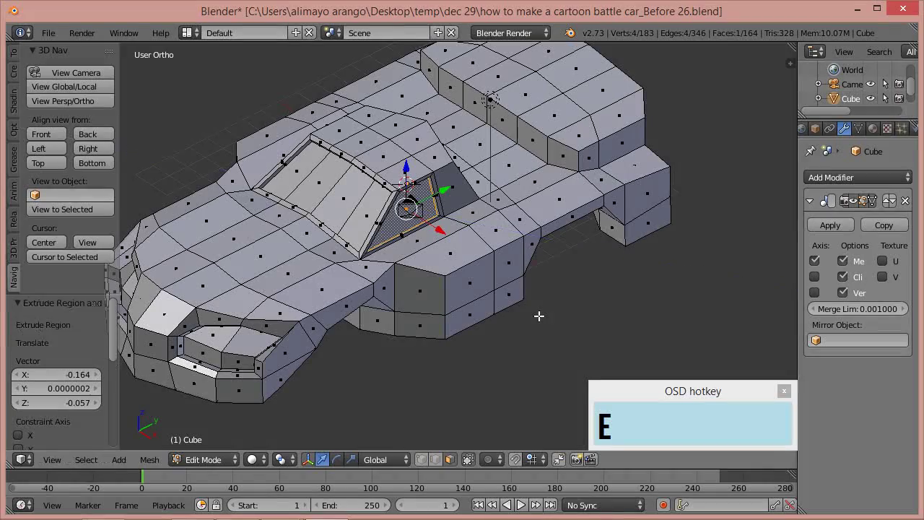
Step: Select the rear side window face, extrude it in place, and scale it to 0.854
middle_click_drag(524, 320, 504, 296)
right_click(471, 211)
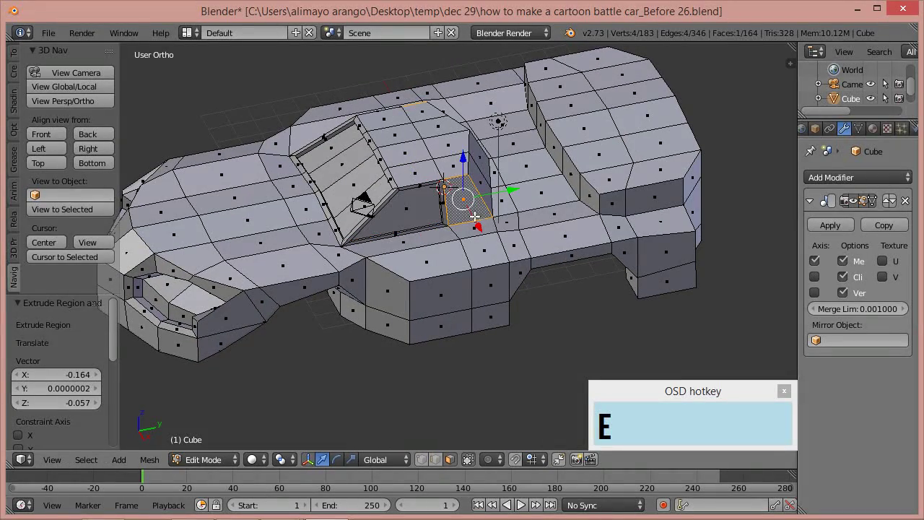
key("e")
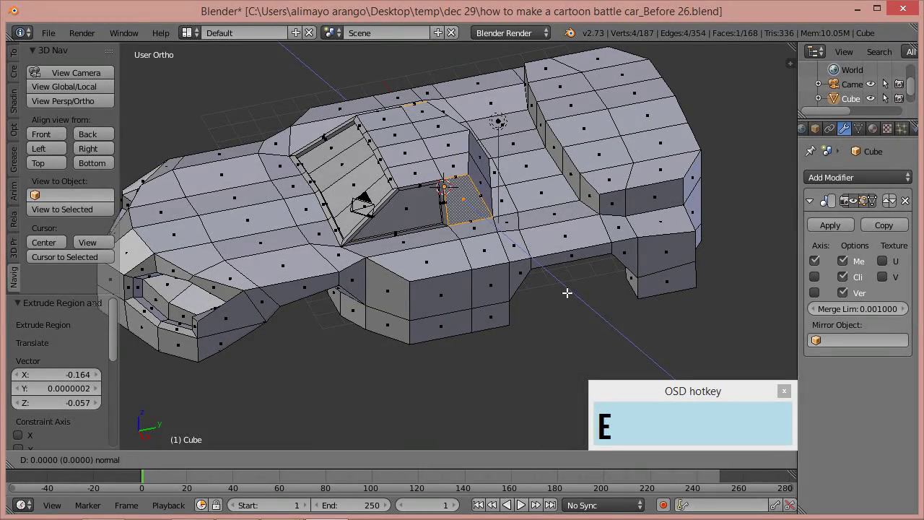
right_click(571, 298)
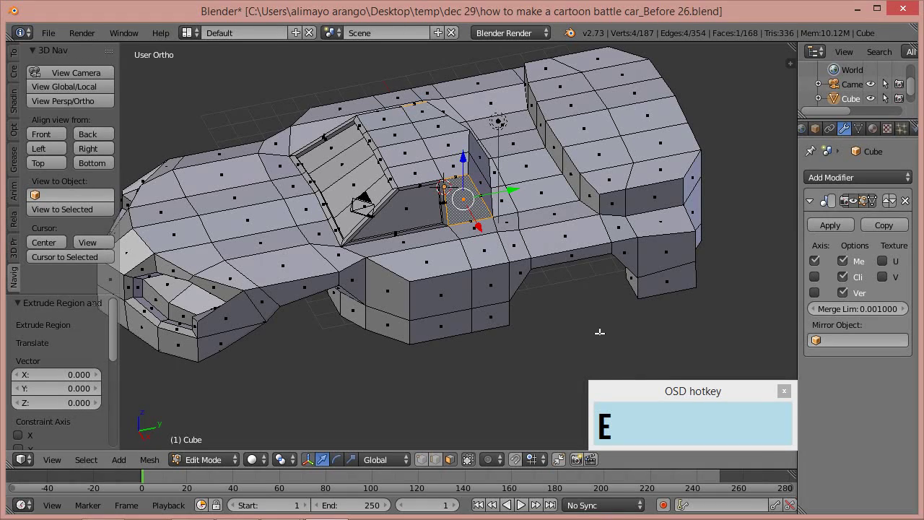
key("s")
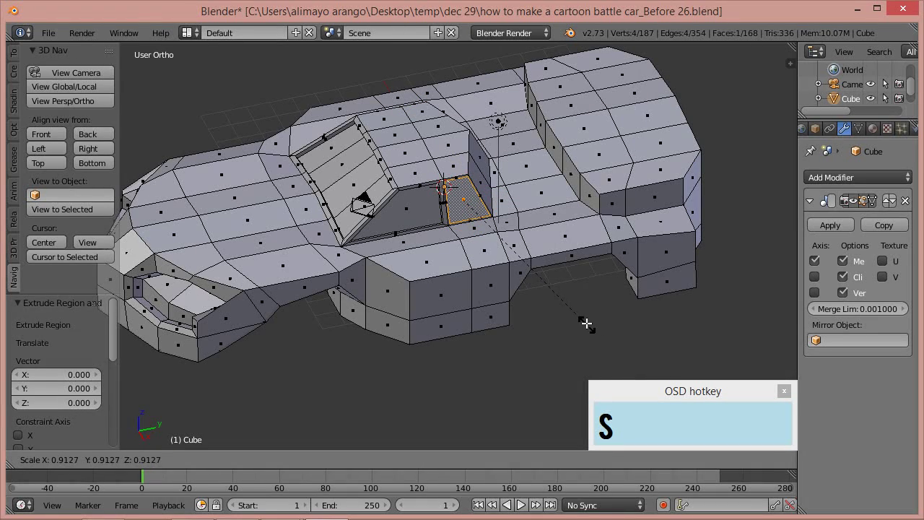
left_click(570, 321)
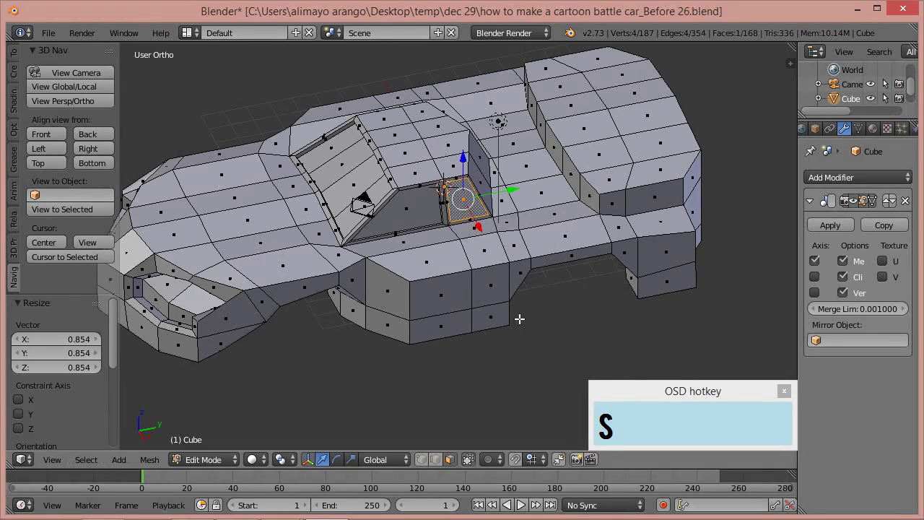
Step: Extrude the rear side window face inward by -0.103 along X and -0.036 along Z
middle_click_drag(511, 303, 590, 318)
scroll(599, 318, "up", 5)
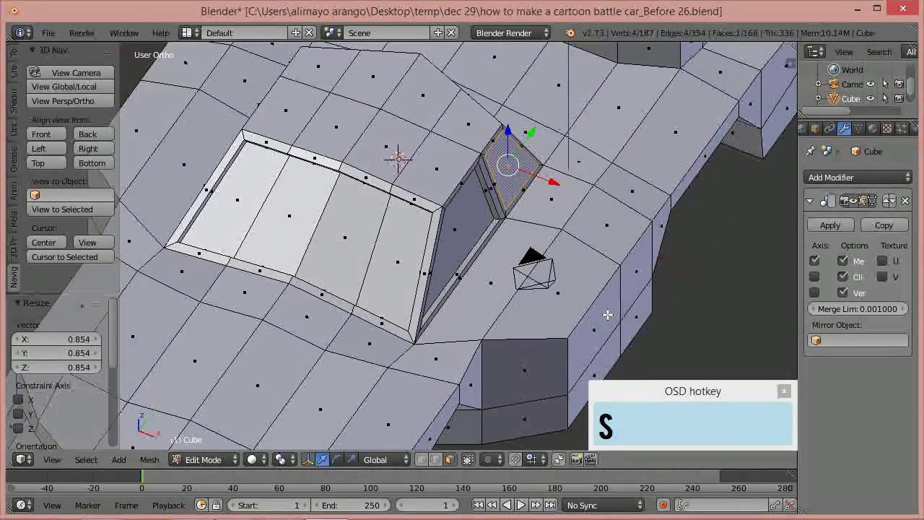
key("e")
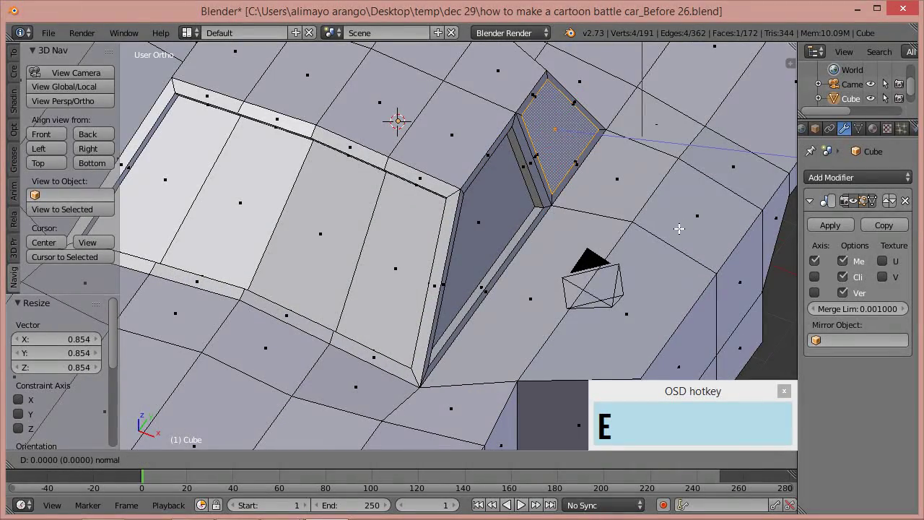
left_click(674, 231)
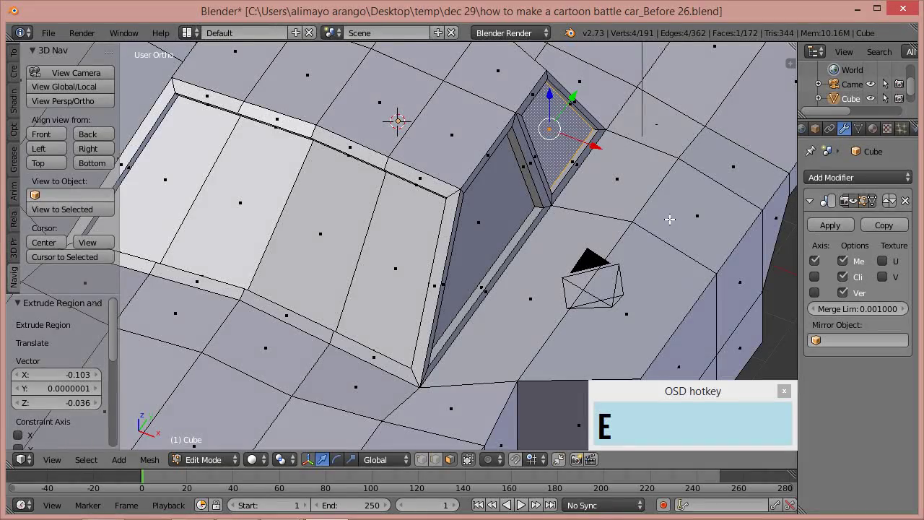
Step: Select the two faces at the back of the cabin, extrude them in place, and scale them to 0.840 for the rear window
scroll(649, 206, "down", 2)
middle_click_drag(641, 200, 575, 187)
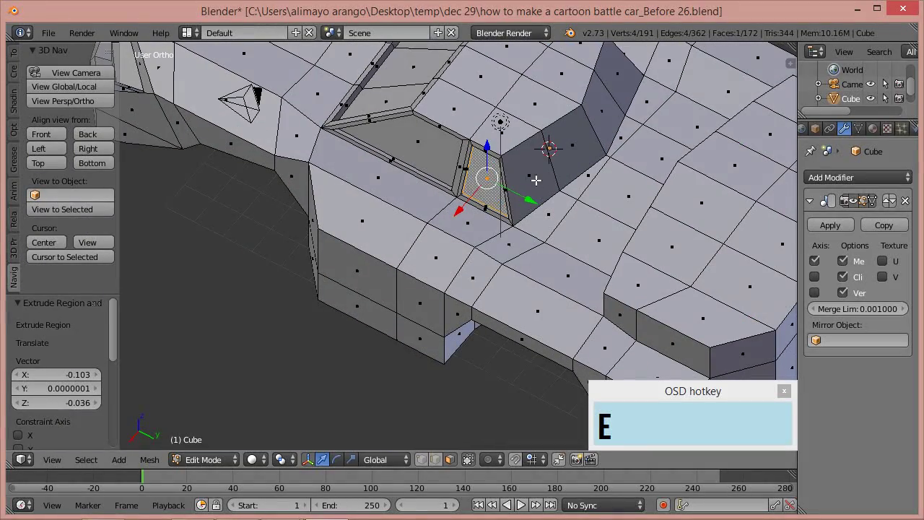
right_click(581, 164, "shift")
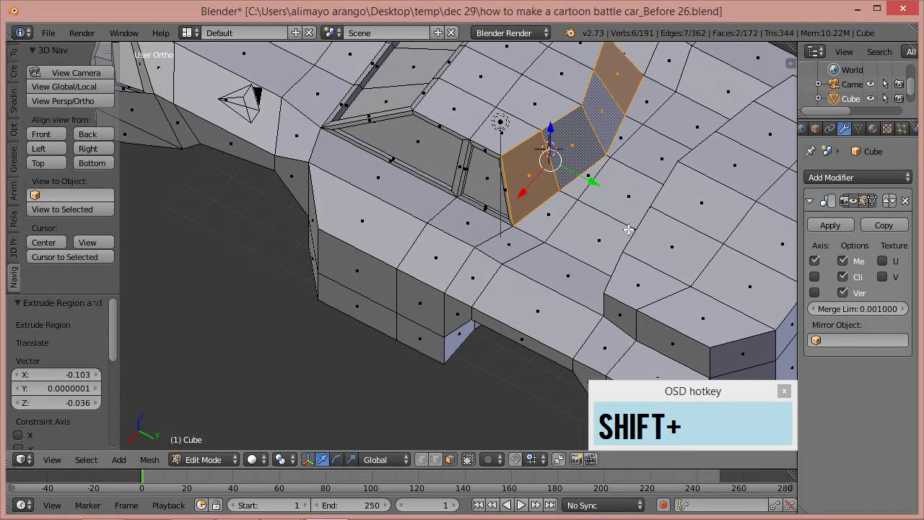
key("e")
right_click(626, 136)
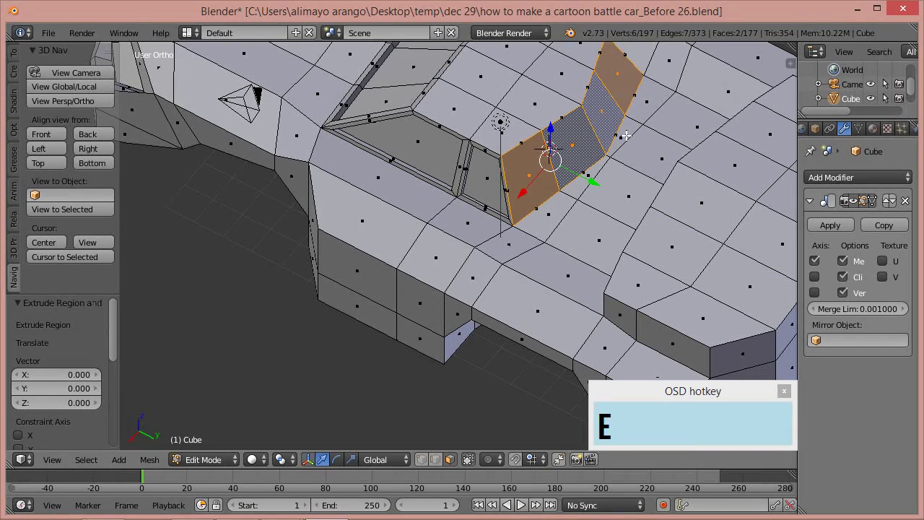
key("s")
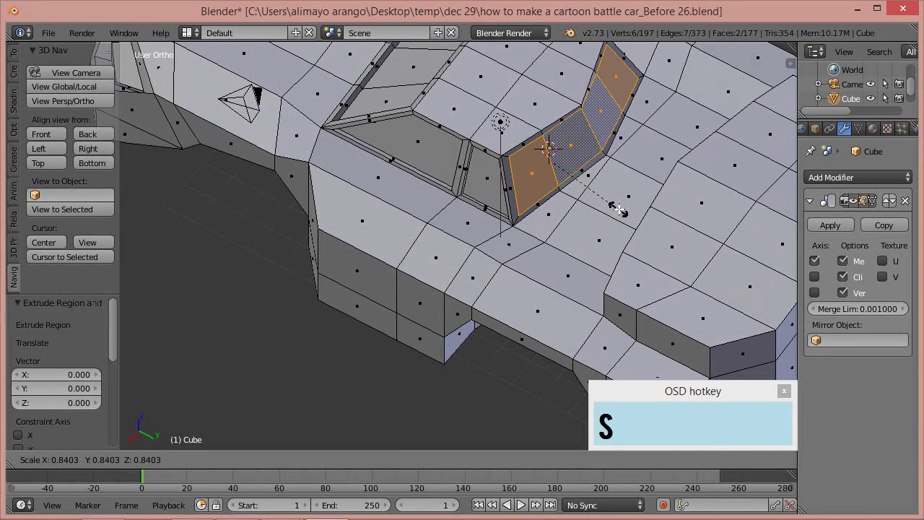
left_click(619, 208)
Step: Extrude the rear window faces inward by about -0.2 along their normal
scroll(617, 216, "down", 3)
scroll(615, 197, "up", 3)
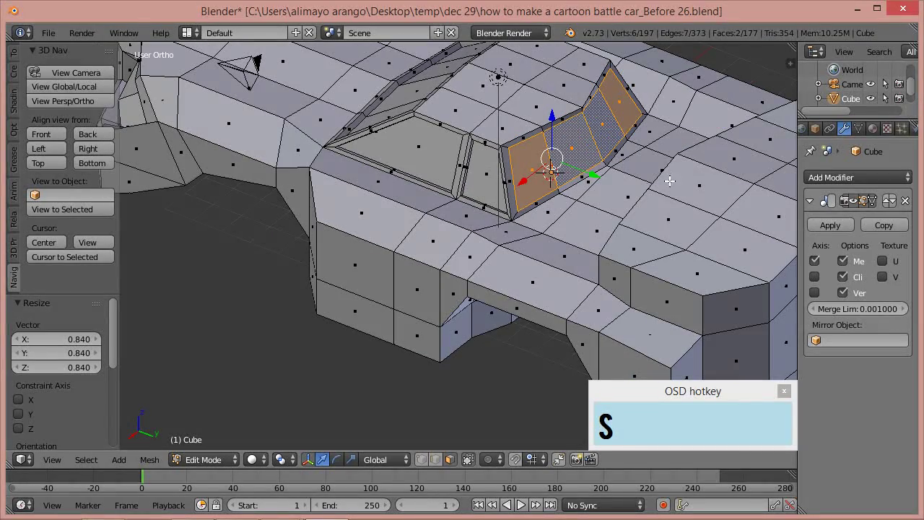
key("e")
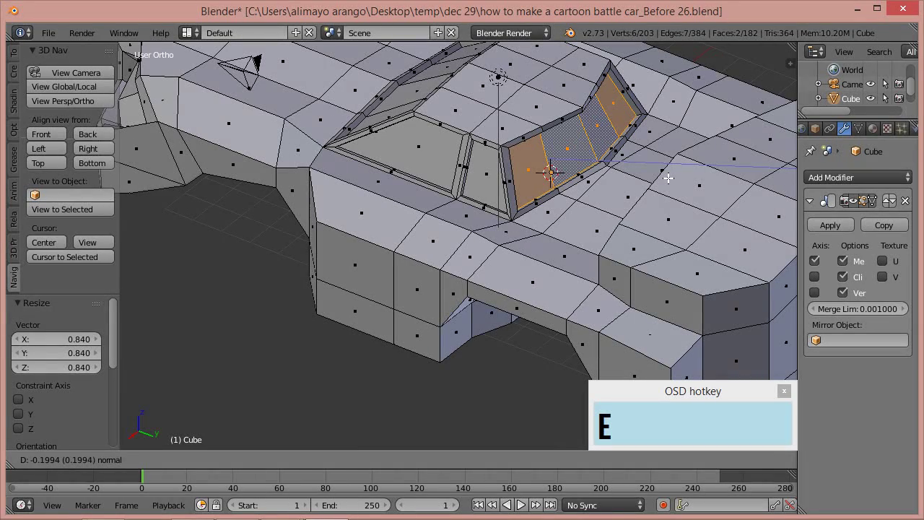
left_click(668, 178)
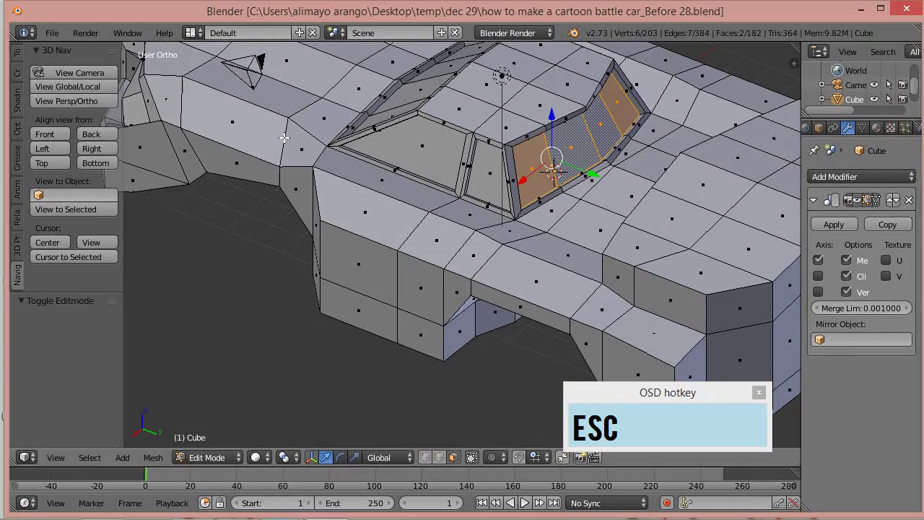
Step: Deselect everything, select the upper edge of the front wheel opening in edge selection mode, and snap the 3D cursor to it
key("a")
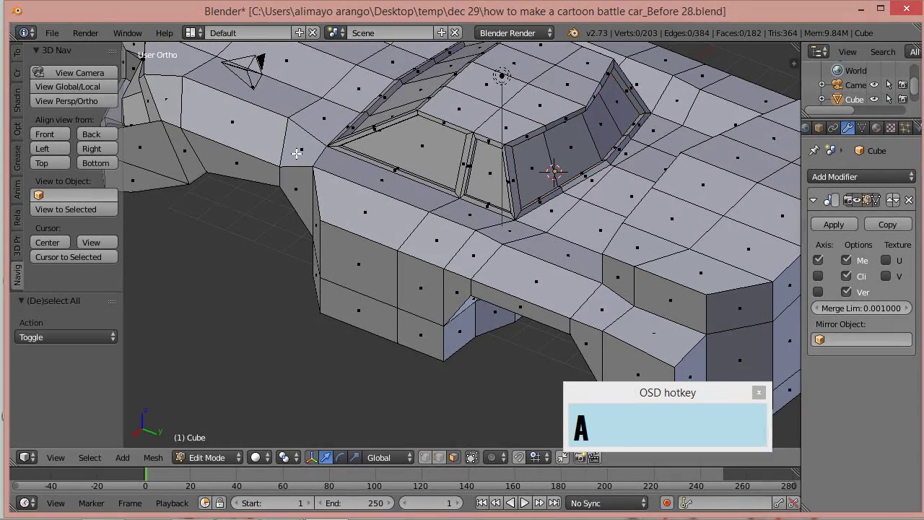
middle_click_drag(311, 191, 415, 151)
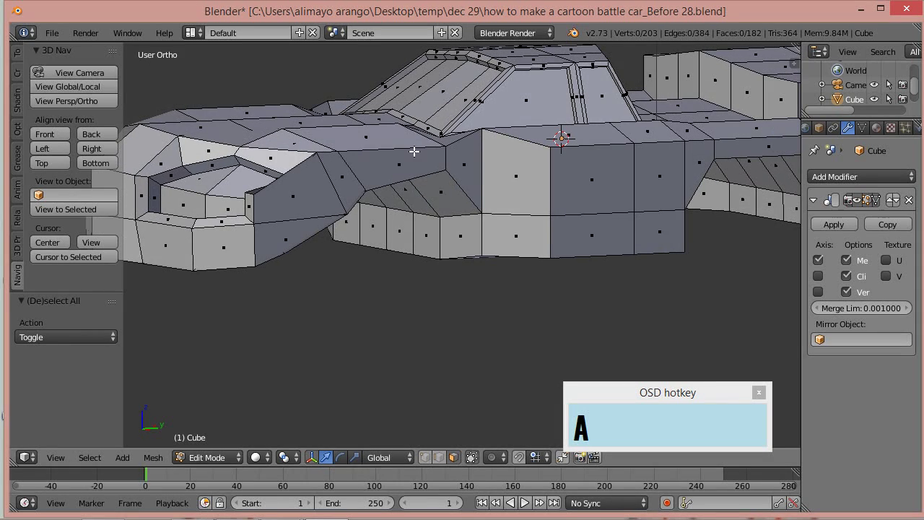
left_click(439, 458)
right_click(395, 181)
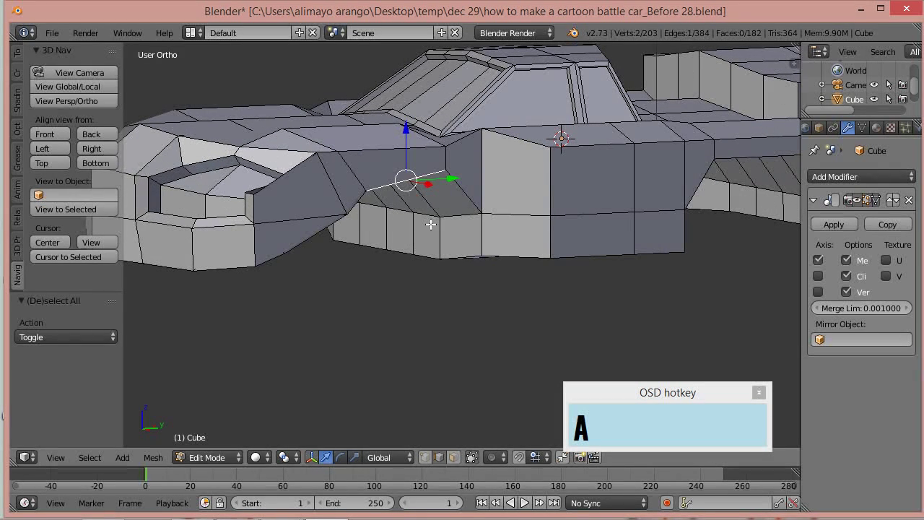
key("shift+s")
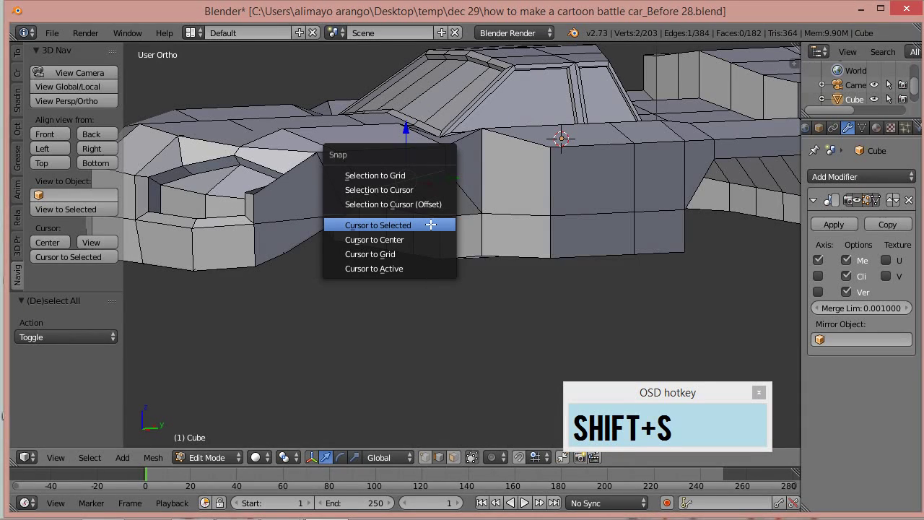
left_click(431, 224)
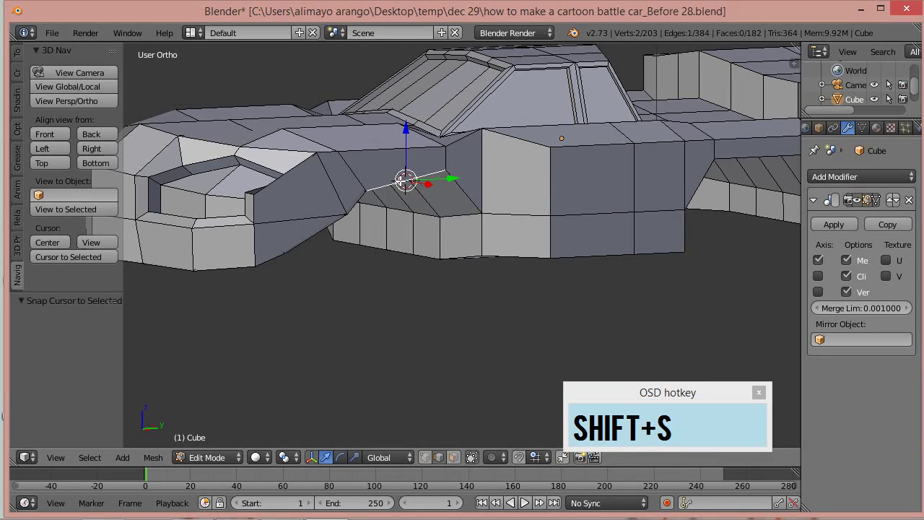
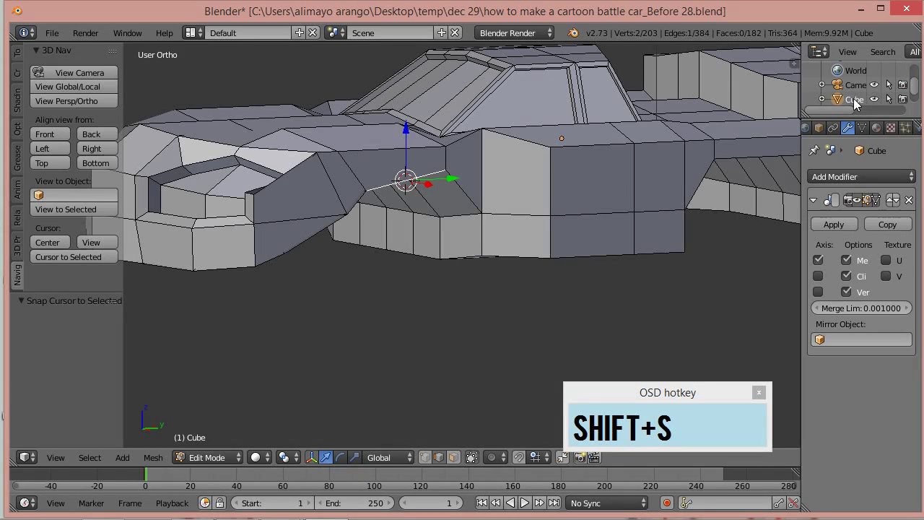
Step: Enlarge the Outliner and rename the Cube object as "main car body"
left_click_drag(873, 114, 873, 116)
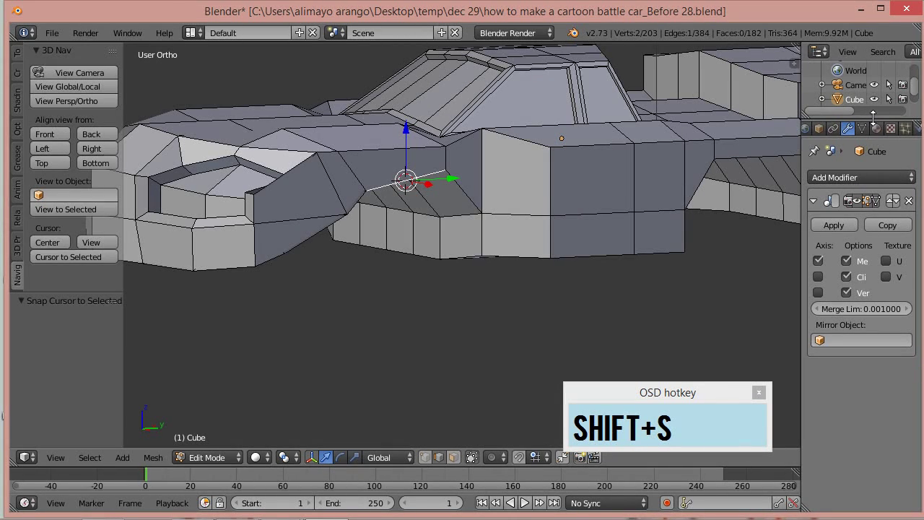
left_click_drag(873, 116, 867, 196)
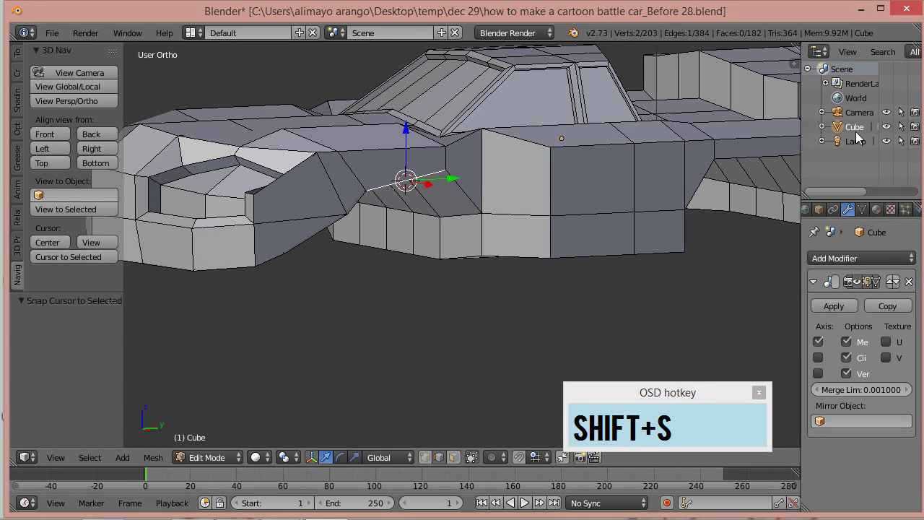
double_click(855, 128)
type("main")
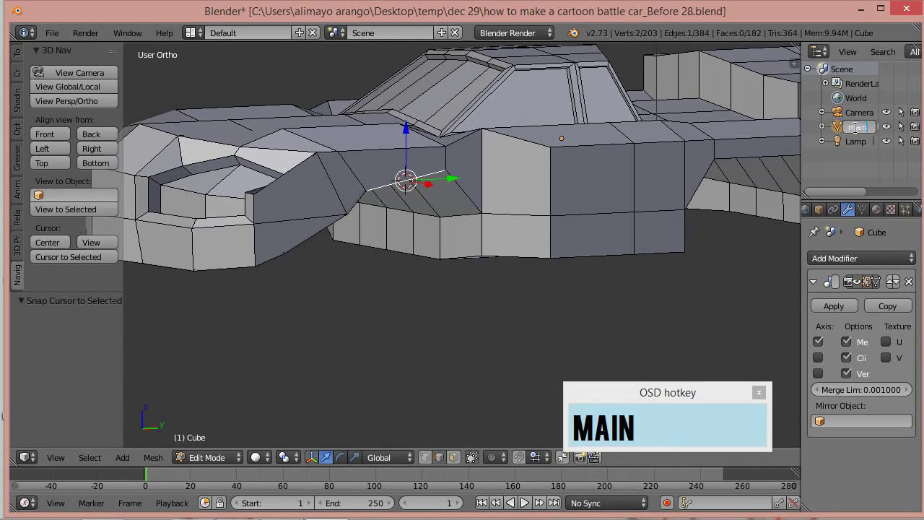
type("_car_body")
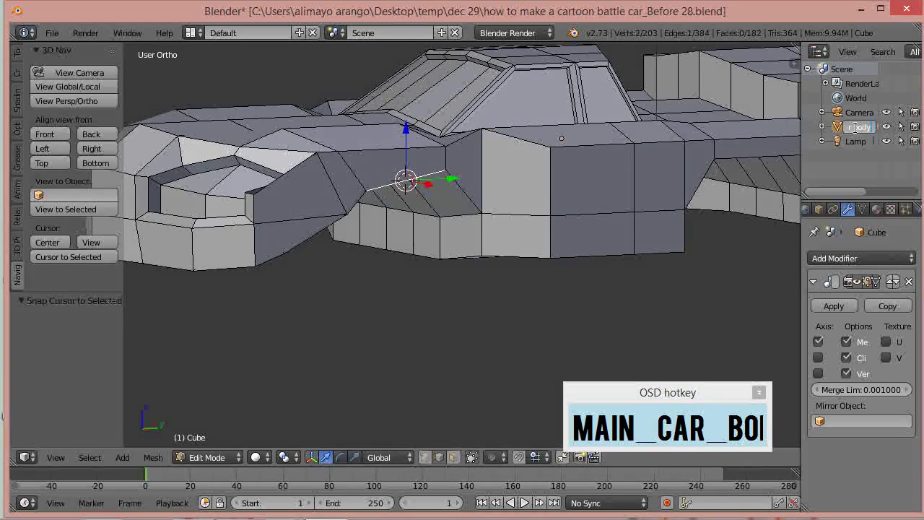
key("Return")
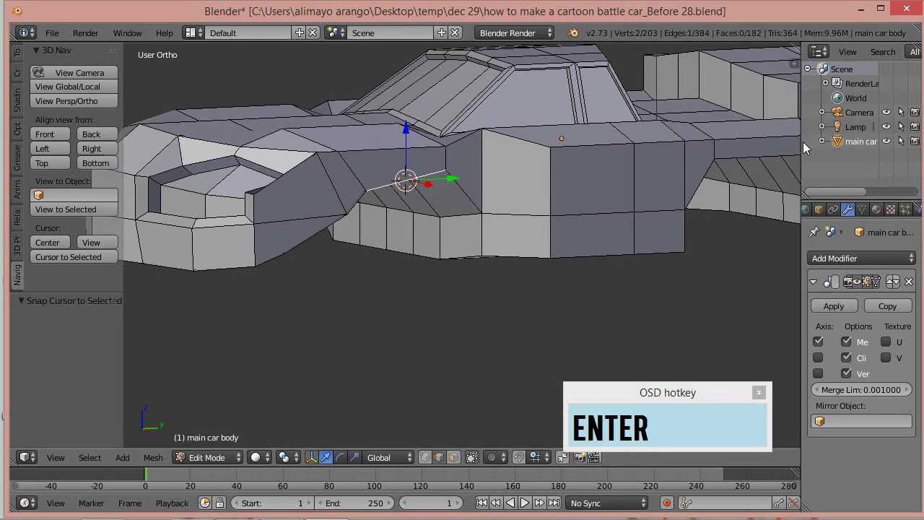
left_click_drag(802, 151, 778, 151)
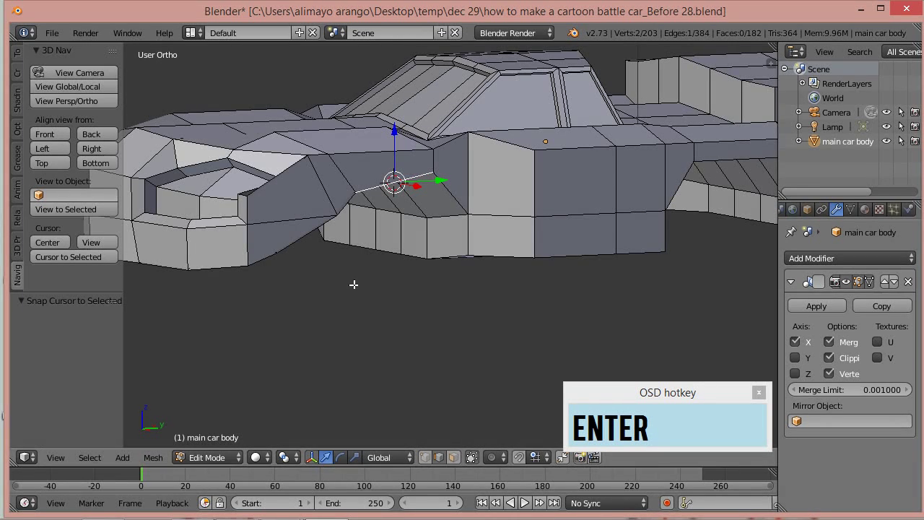
Step: Switch to Object Mode and add a mesh cylinder with 10 vertices at the 3D cursor
left_click(223, 458)
left_click(221, 439)
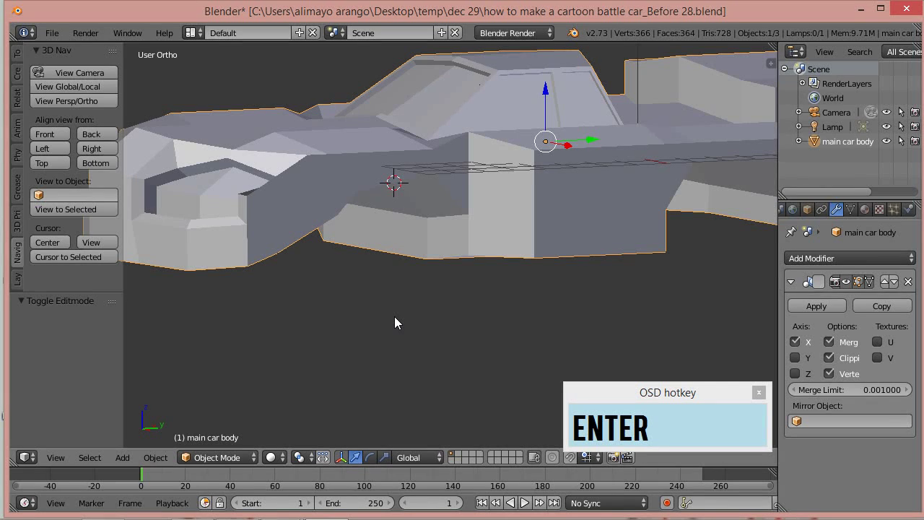
key("shift+a")
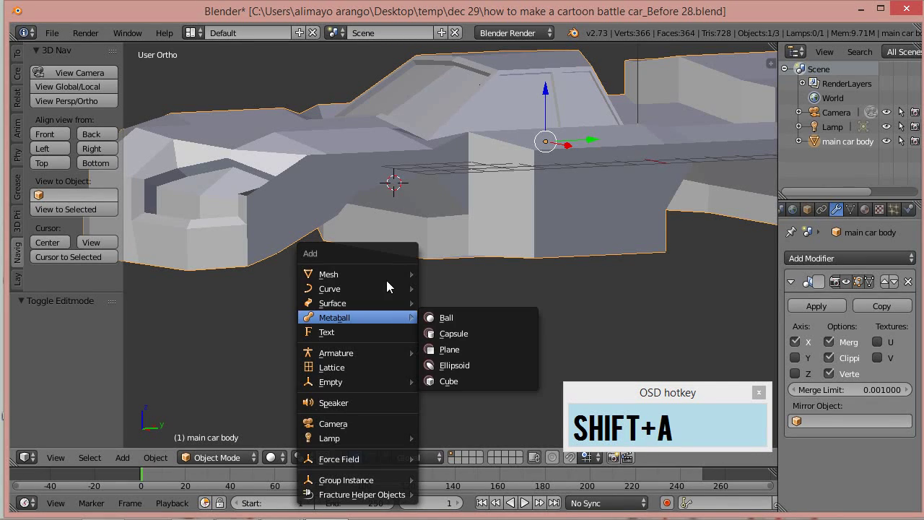
mouse_move(383, 272)
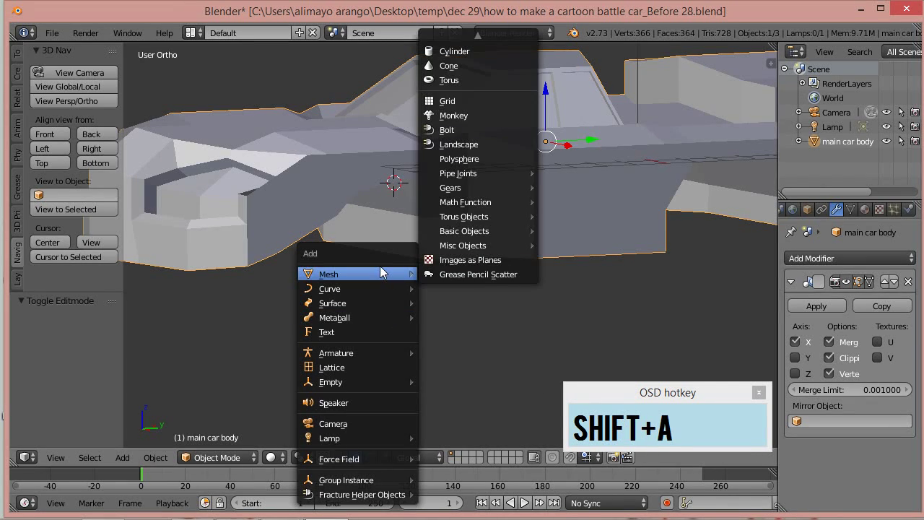
left_click(468, 51)
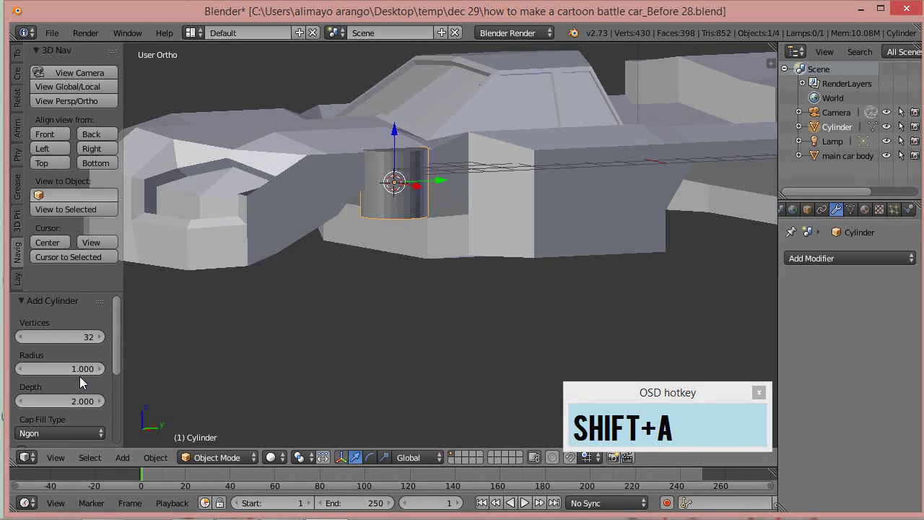
left_click(84, 337)
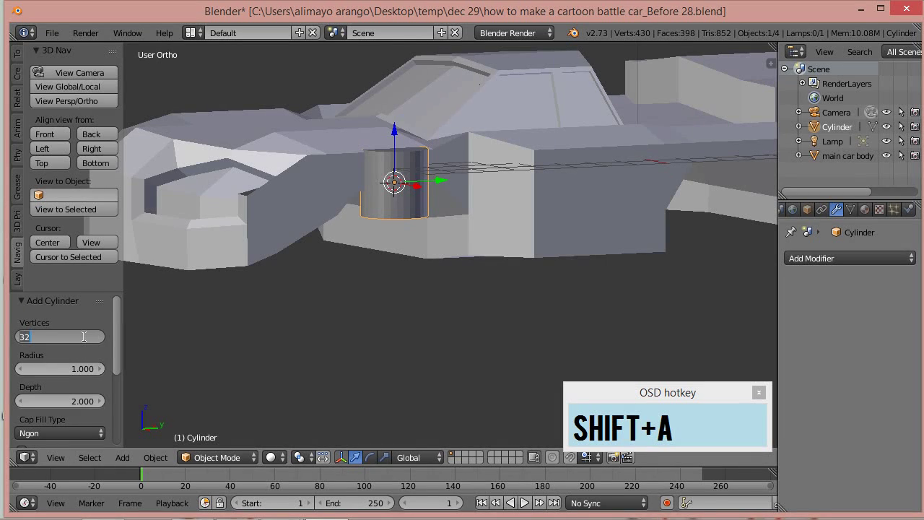
type("10")
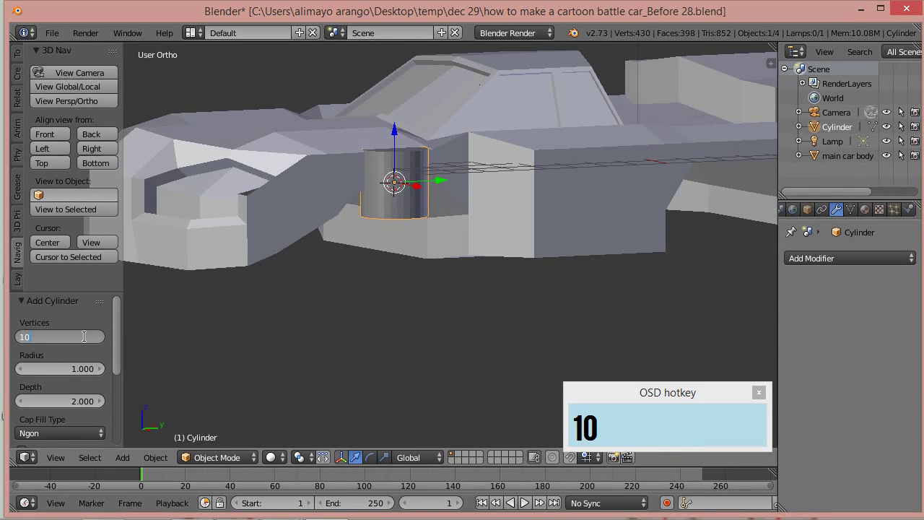
left_click(271, 356)
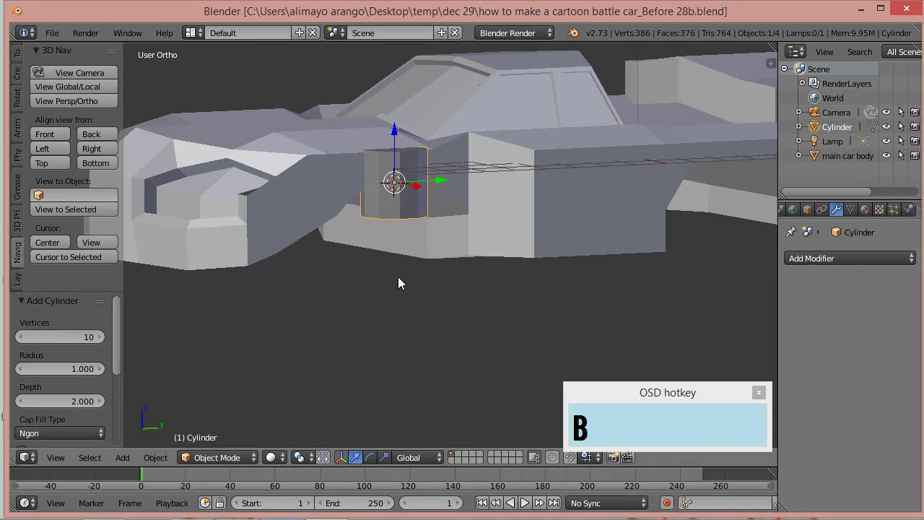
Step: Put the new cylinder into Edit Mode and isolate it in local view
left_click(244, 458)
left_click(215, 424)
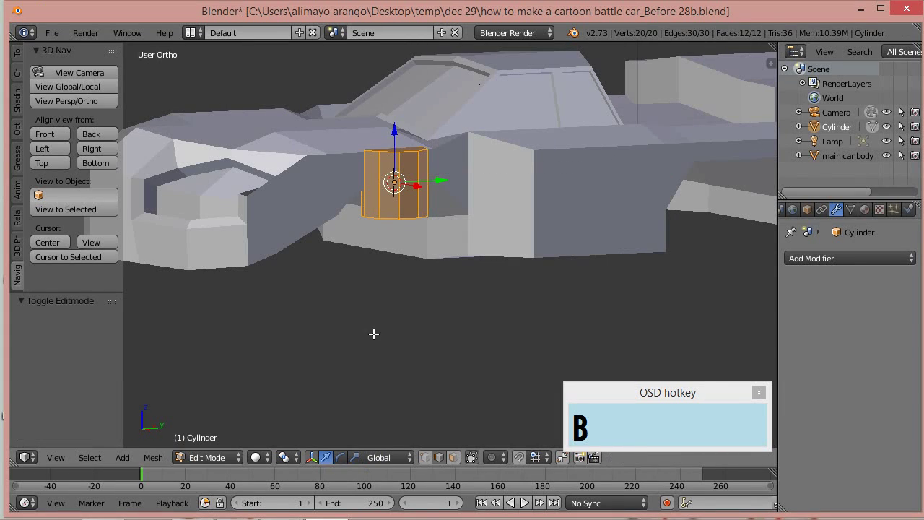
left_click(65, 87)
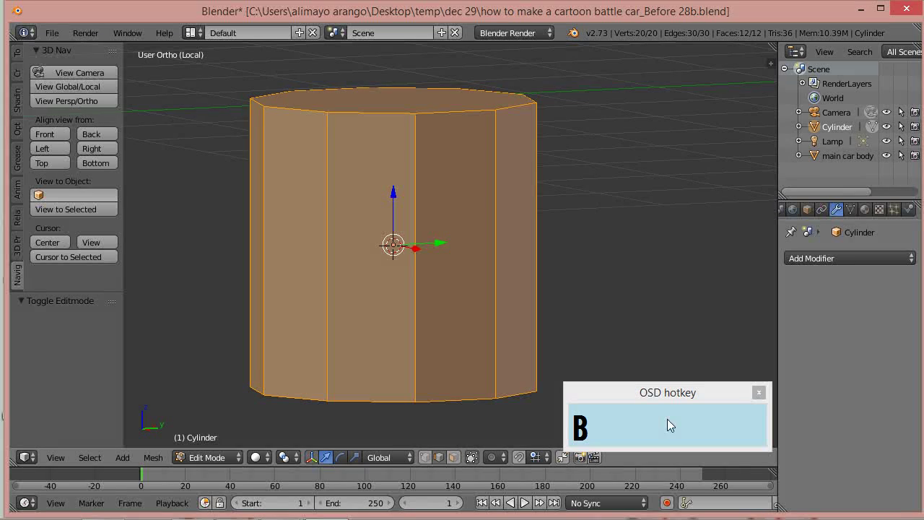
mouse_move(657, 392)
left_mouse_down()
mouse_move(656, 377)
mouse_move(660, 386)
left_mouse_up()
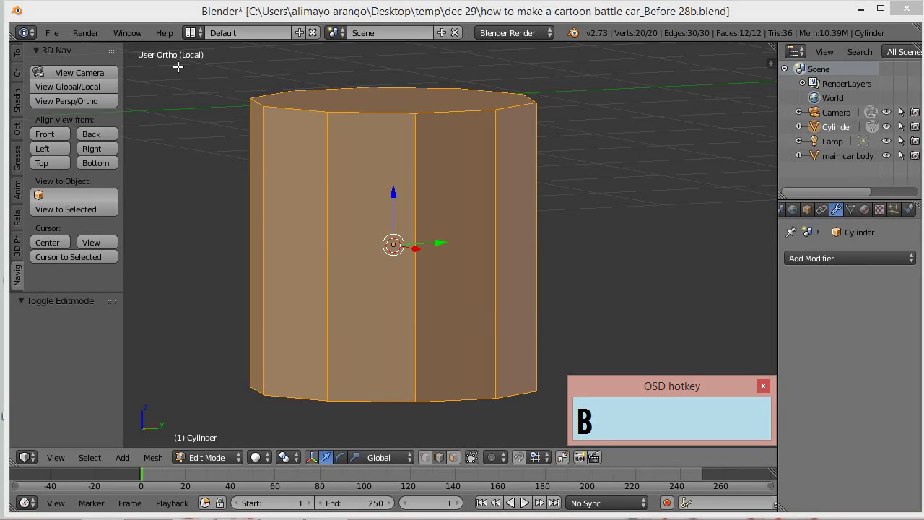
Step: Select the cylinder's top face in face selection mode and move it down about 1.3 along Z
left_click(472, 457)
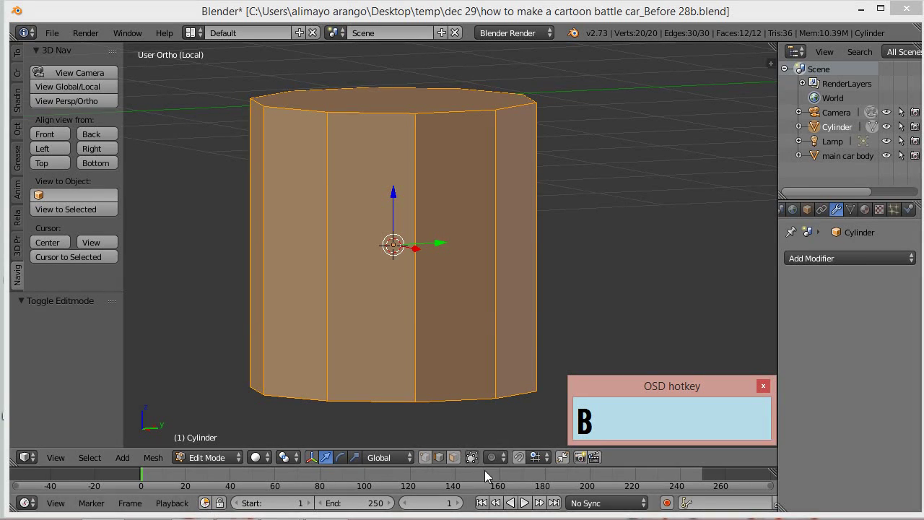
right_click(390, 101)
key("e")
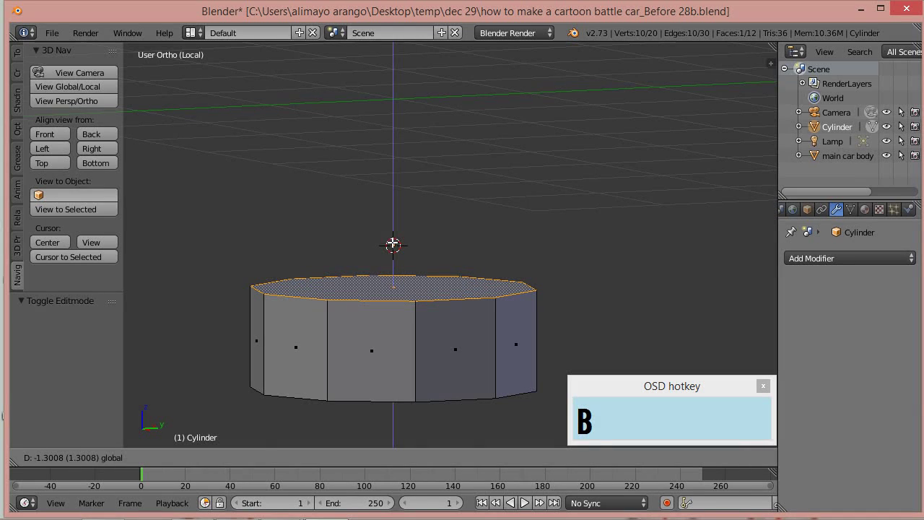
left_click(393, 244)
scroll(404, 237, "down", 2)
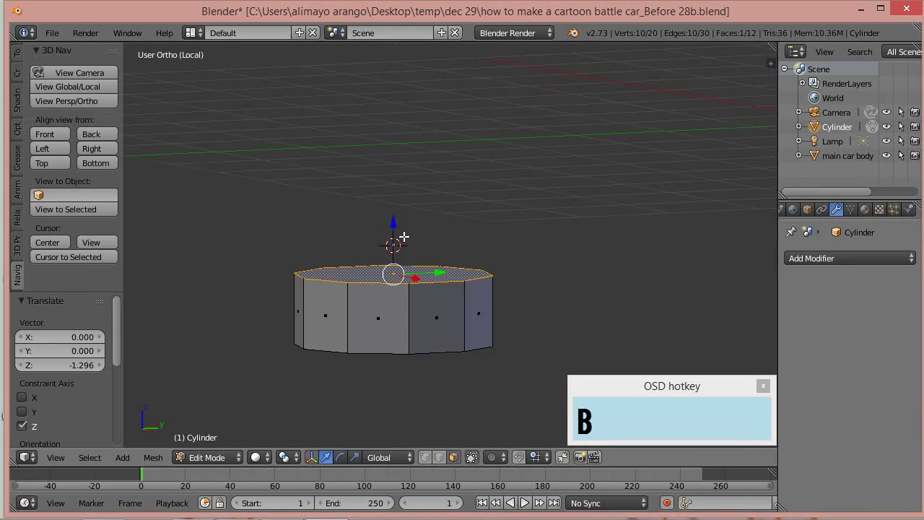
scroll(402, 239, "down", 1)
scroll(351, 291, "down", 1)
middle_click_drag(341, 303, 448, 303)
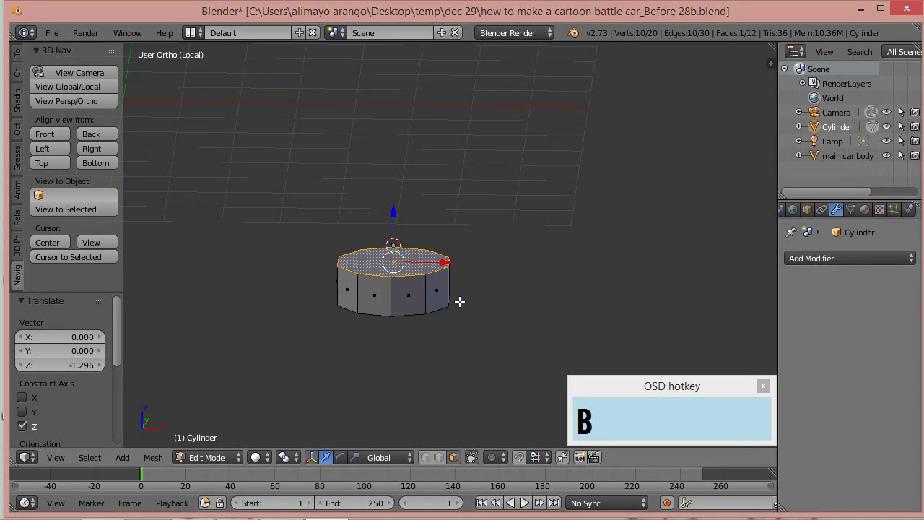
key("r")
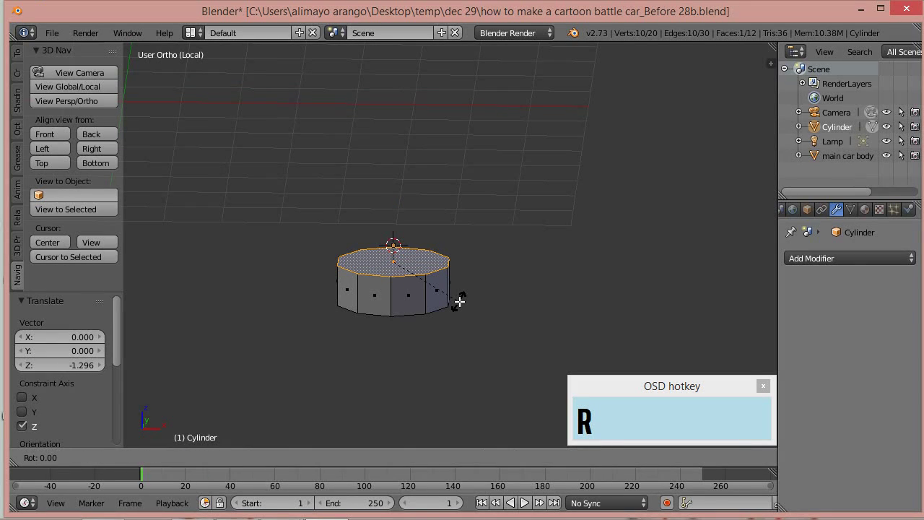
key("y")
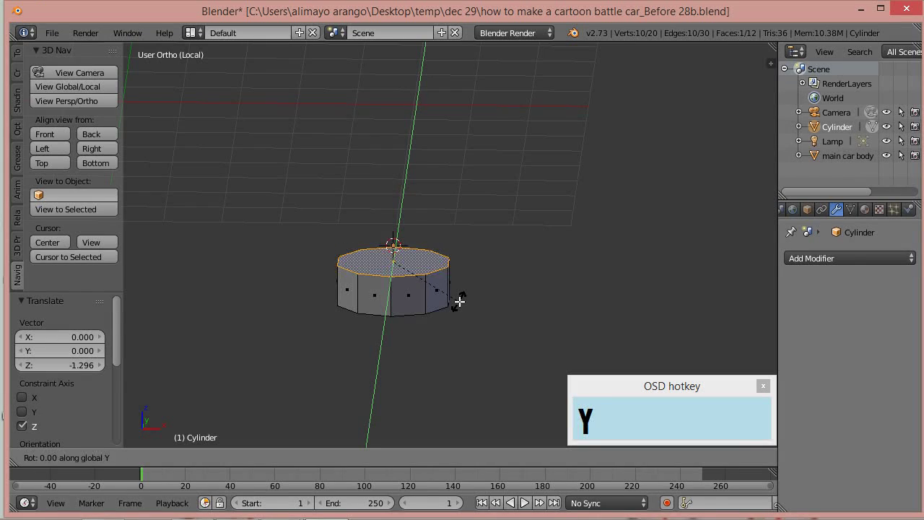
type("90")
right_click(459, 302)
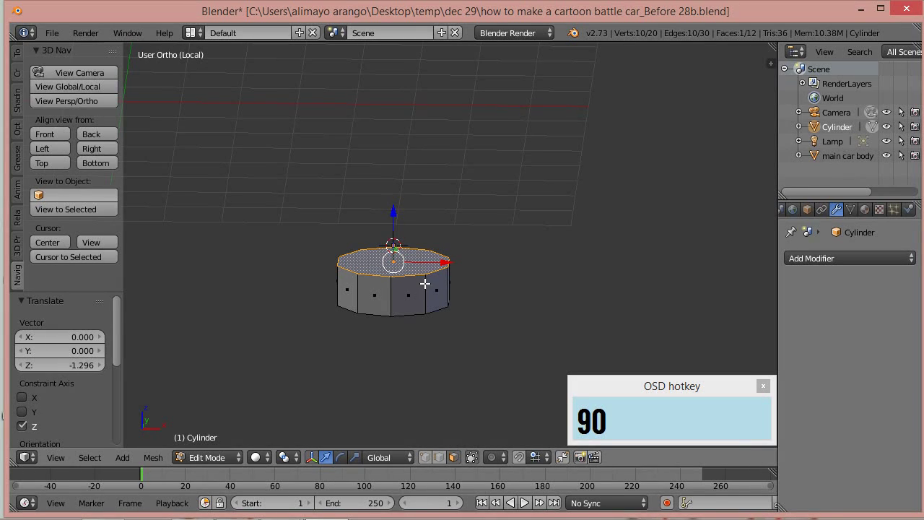
Step: Select the entire linked cylinder mesh and rotate it 90° about the Y axis
key("l")
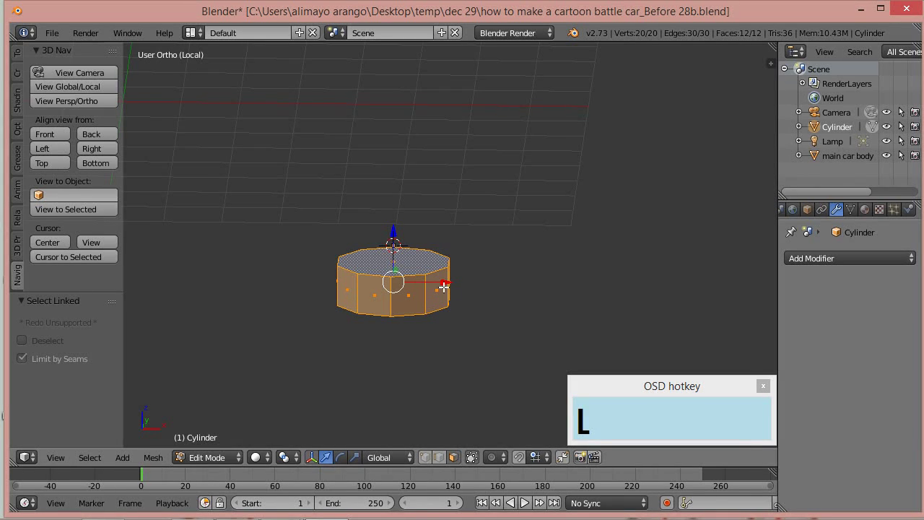
key("r")
type("y")
type("90")
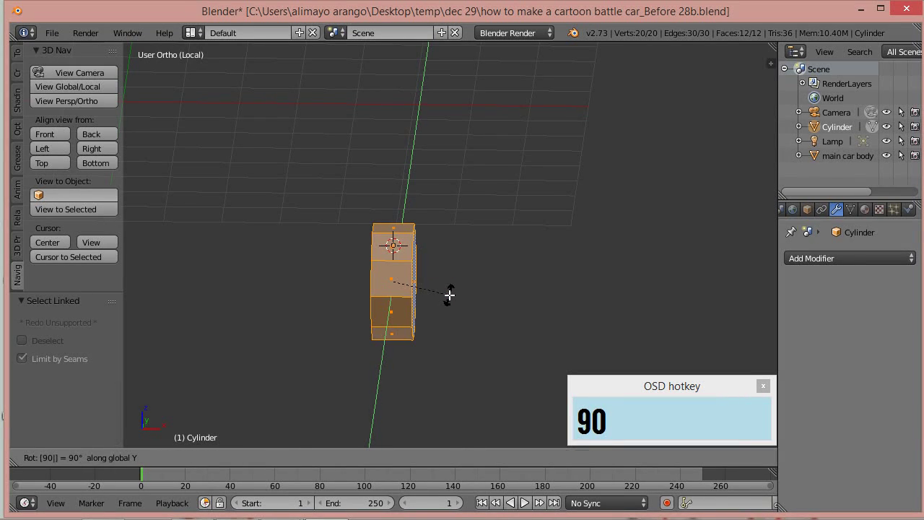
left_click(451, 297)
Step: Add two evenly spaced loop cuts around the wheel's tread
middle_click_drag(572, 280, 493, 274)
scroll(497, 274, "up", 2)
scroll(497, 284, "up", 1)
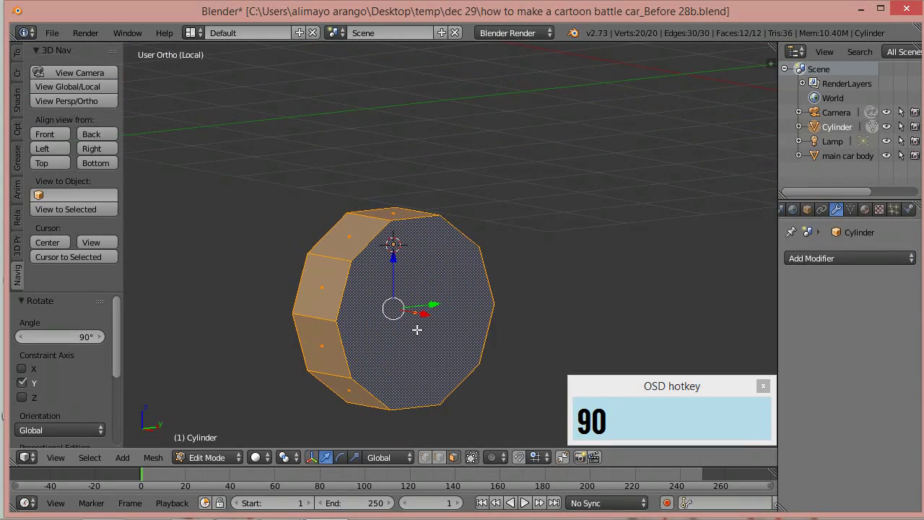
middle_click_drag(417, 329, 468, 347)
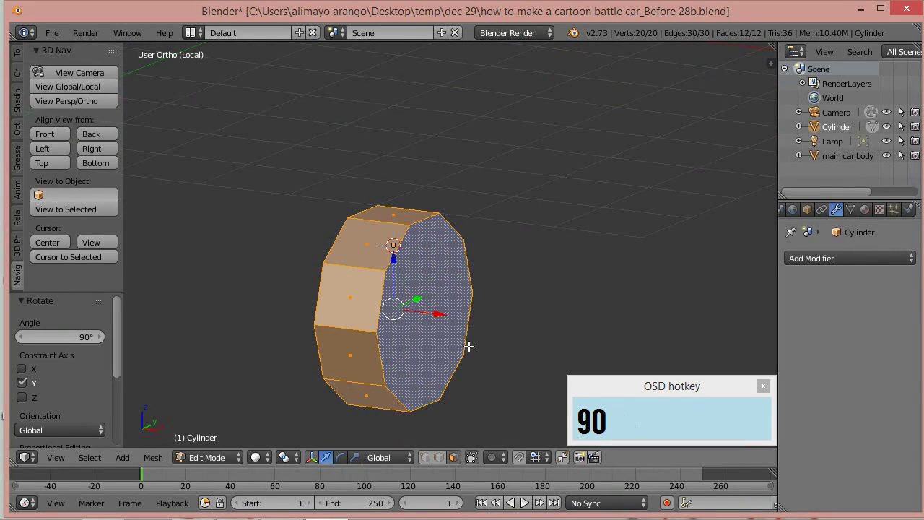
key("ctrl+r")
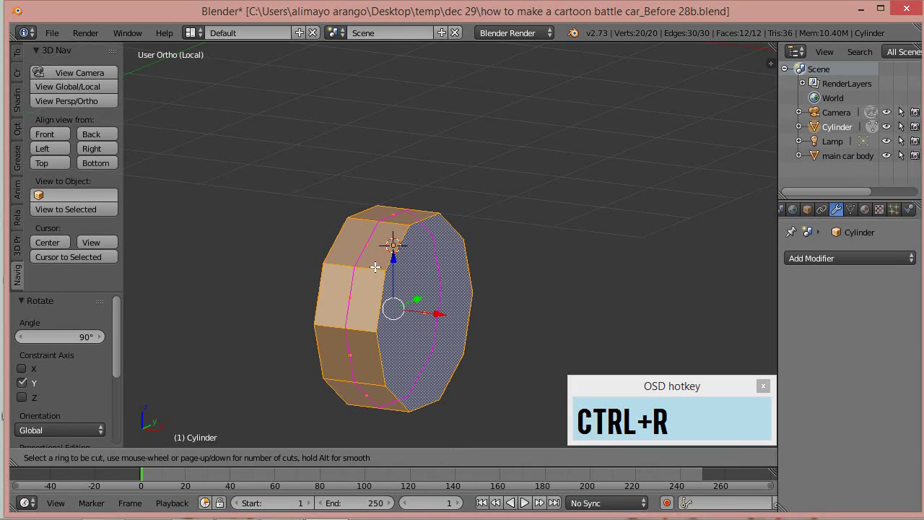
scroll(375, 266, "up", 1)
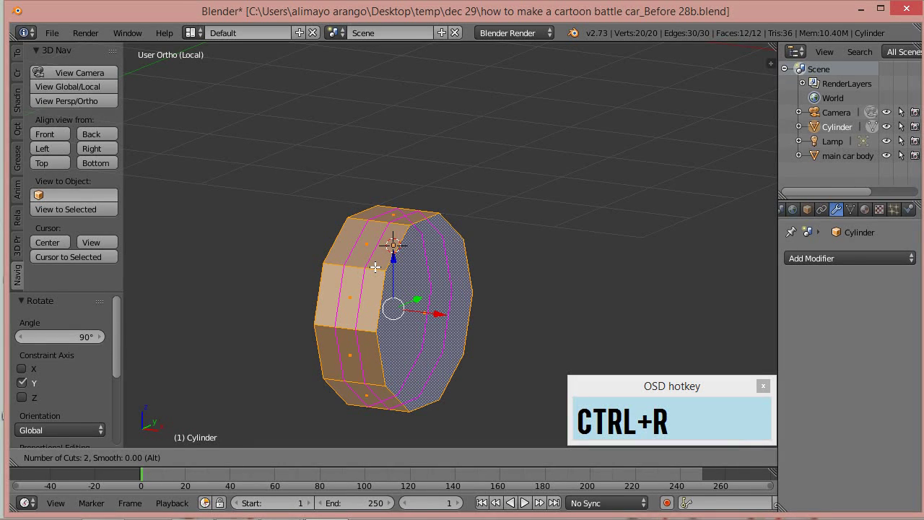
left_click(374, 266)
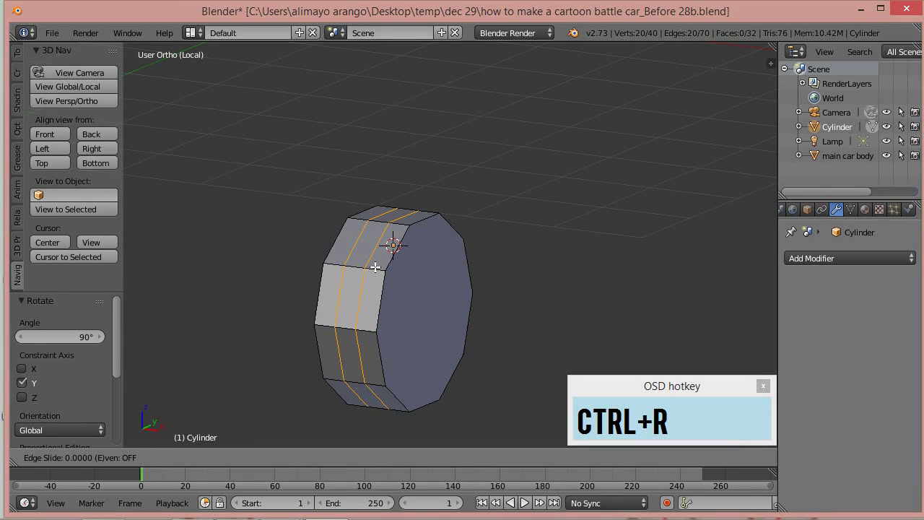
right_click(374, 266)
Step: Scale the two new loops by about 1.7 along X and save the file as "how to make a cartoon battle car_Before 29b.blend"
key("s")
key("x")
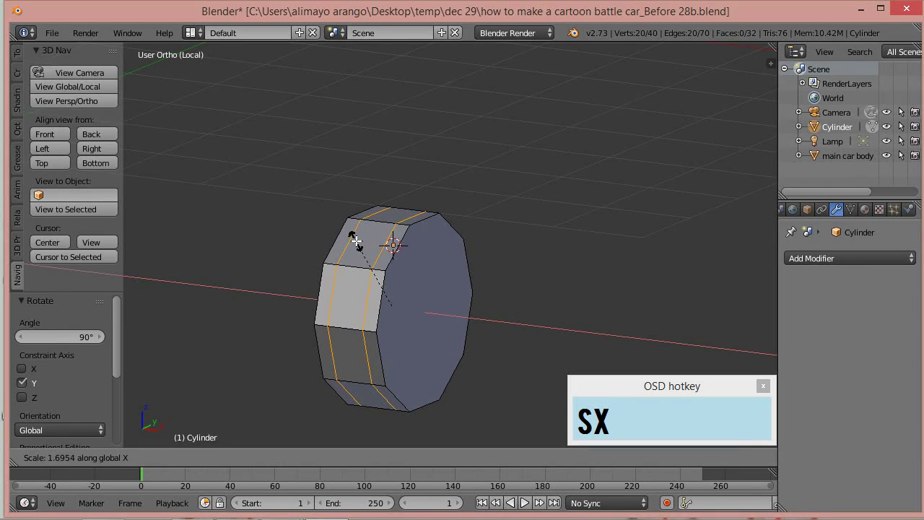
left_click(356, 243)
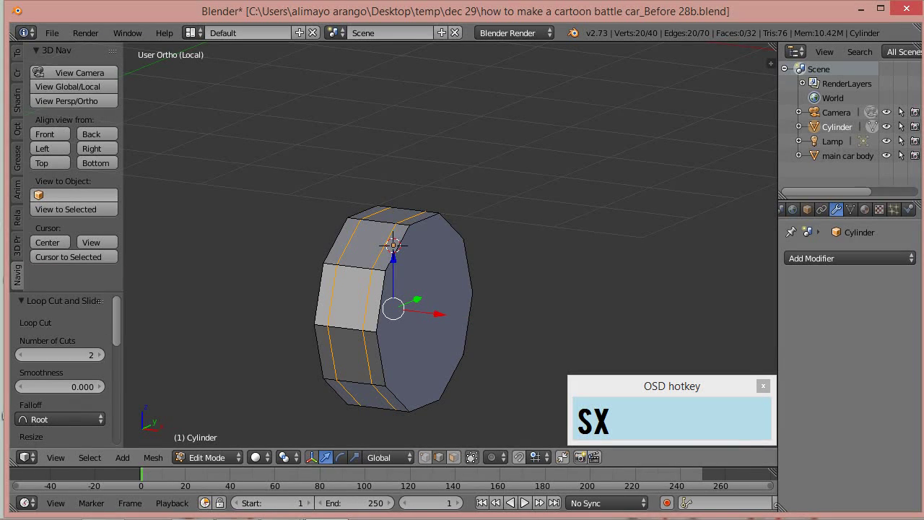
key("shift+alt+s")
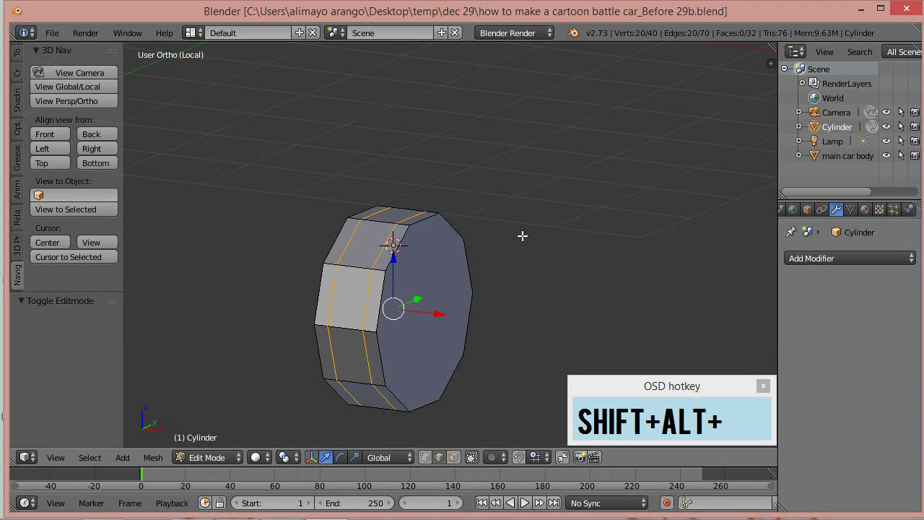
Step: Select both flat side faces of the wheel in face selection mode and scale them to about 0.874
left_click(453, 457)
right_click(411, 348)
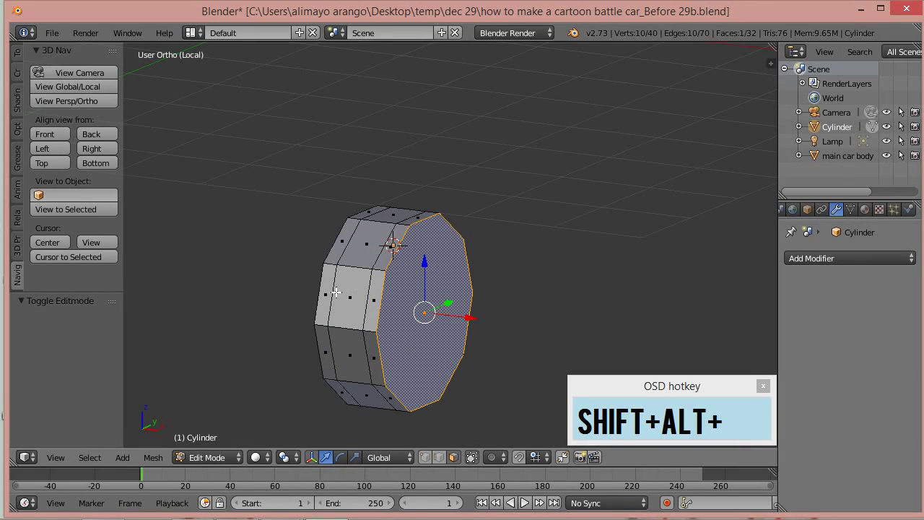
middle_click_drag(345, 311, 427, 312)
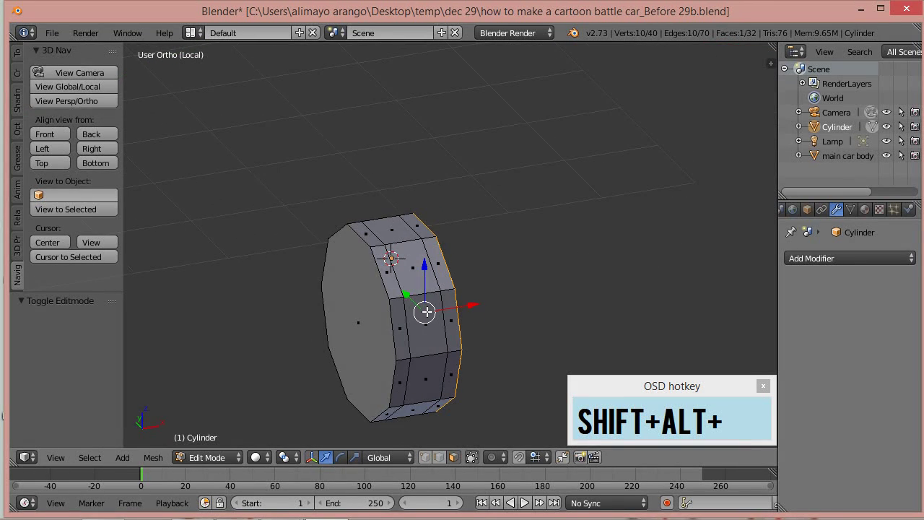
right_click(379, 326, "shift")
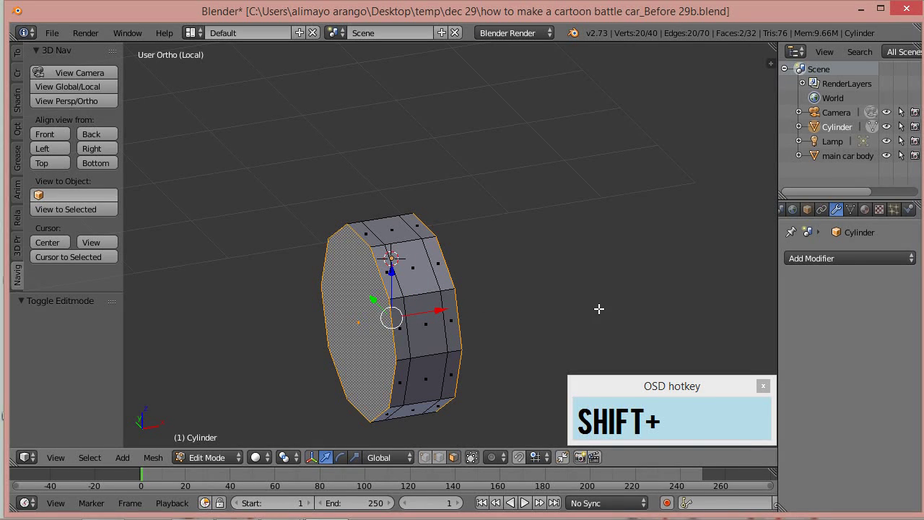
middle_click_drag(607, 303, 537, 311)
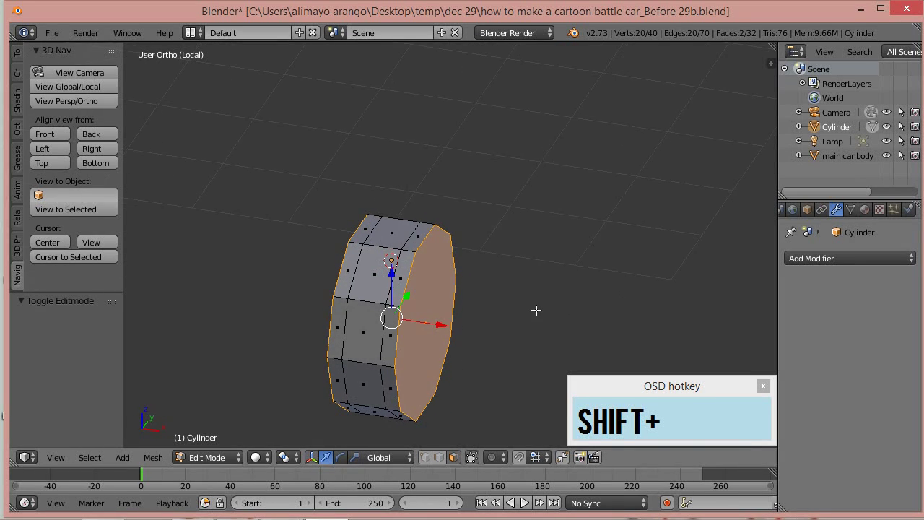
key("s")
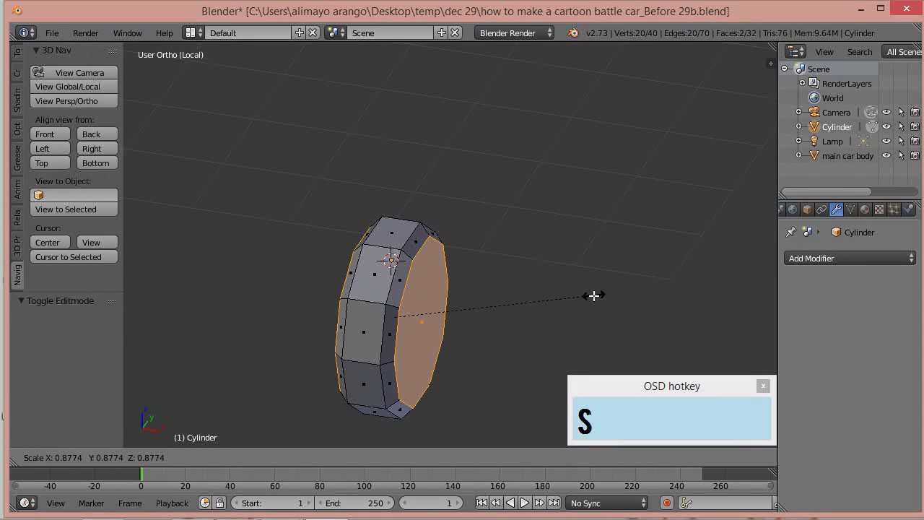
left_click(593, 295)
Step: Select the whole wheel mesh and widen it along X by a factor of about 1.8
middle_click_drag(456, 332, 503, 311)
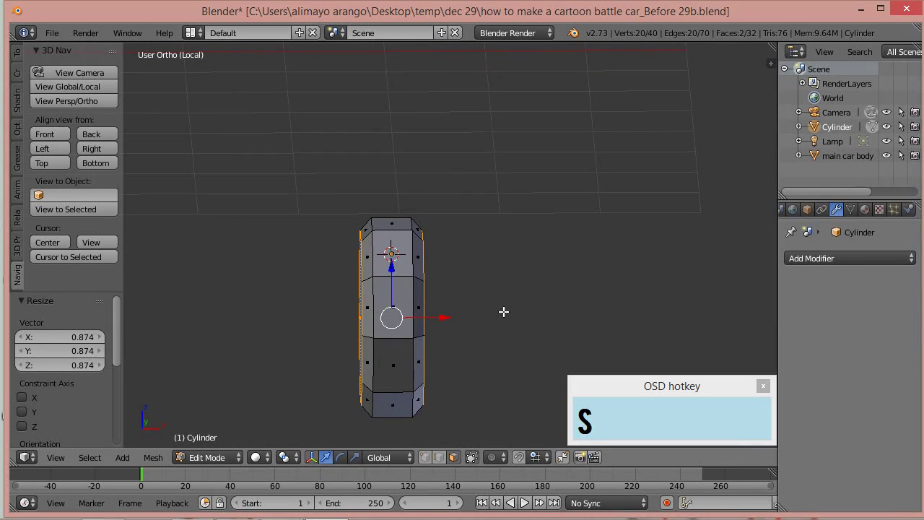
key("a")
key("a")
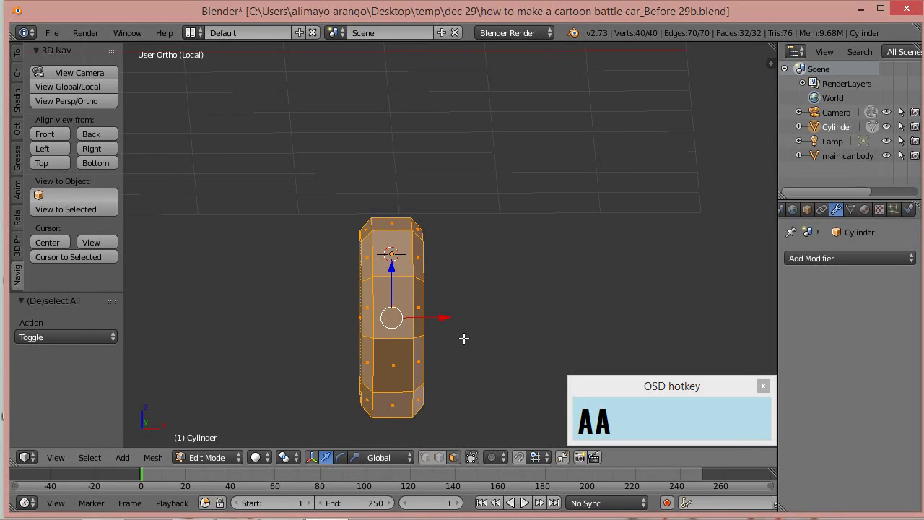
key("s")
key("x")
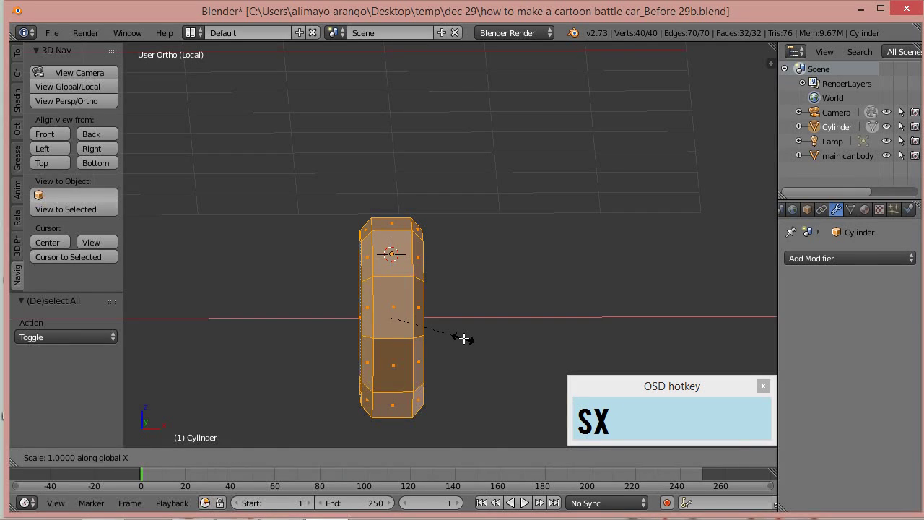
left_click(521, 351)
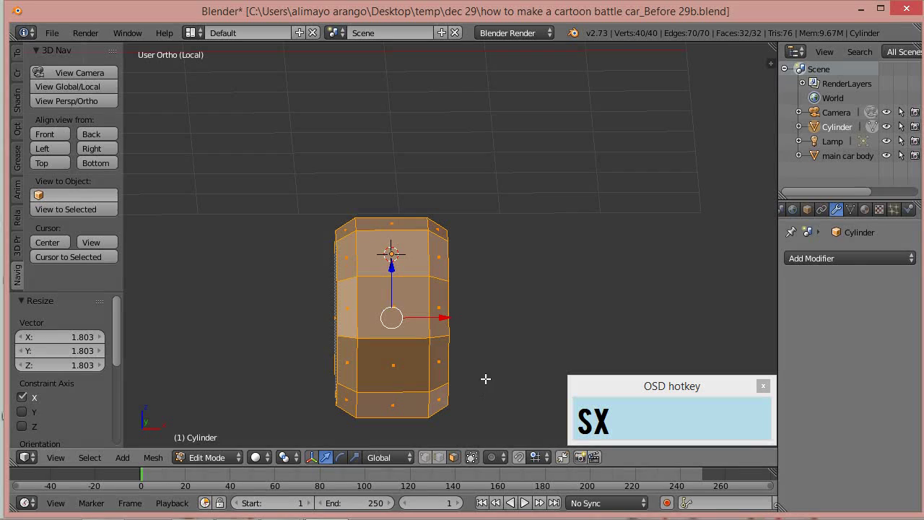
Step: In front view, add one centered loop cut around the middle of the wheel's tread
left_click(37, 134)
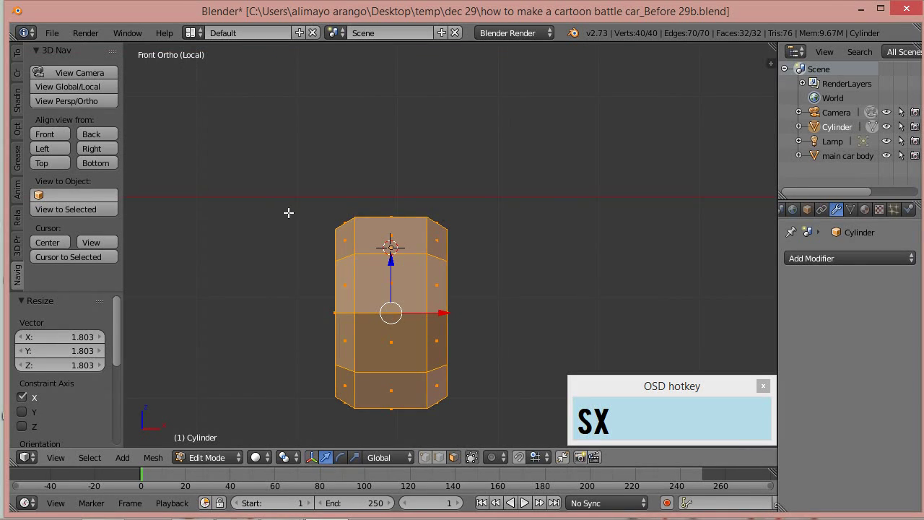
key("ctrl+r")
left_click(400, 258)
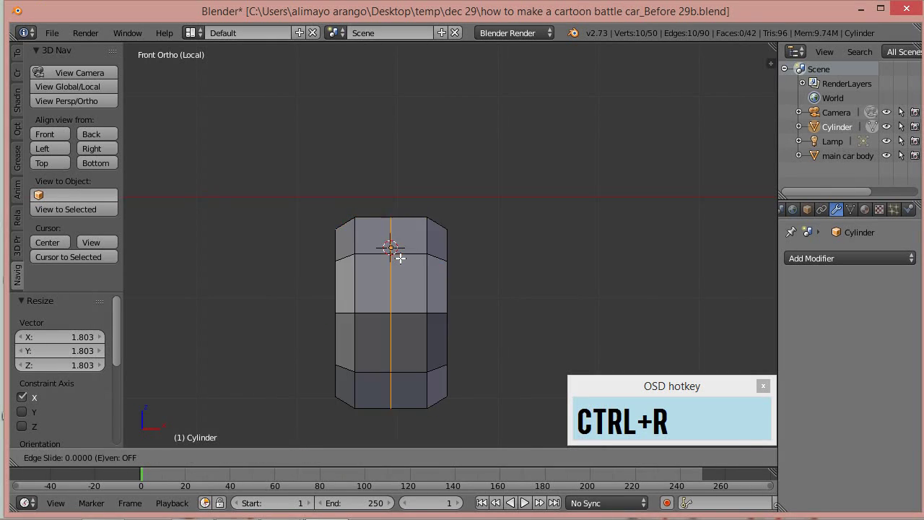
left_click(400, 257)
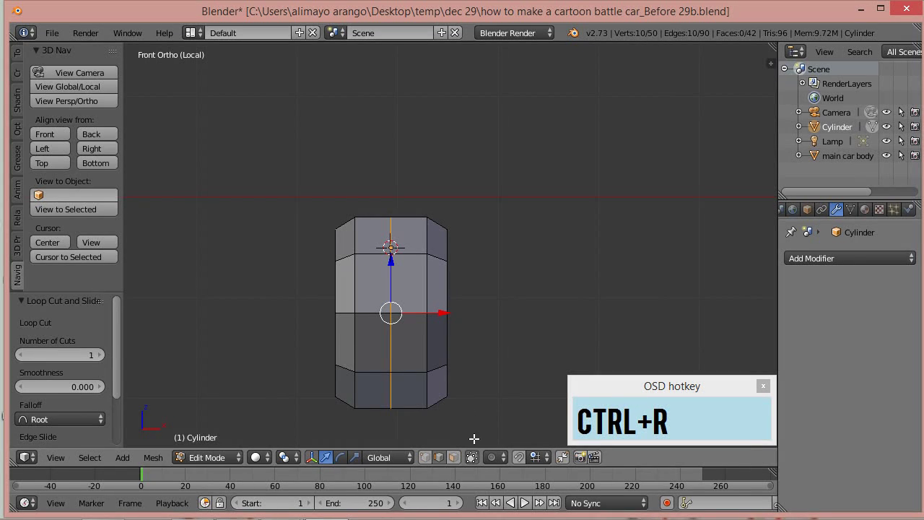
Step: In face selection mode with wireframe shading, select the faces of the wheel's left half in front view and delete them
left_click(455, 457)
key("z")
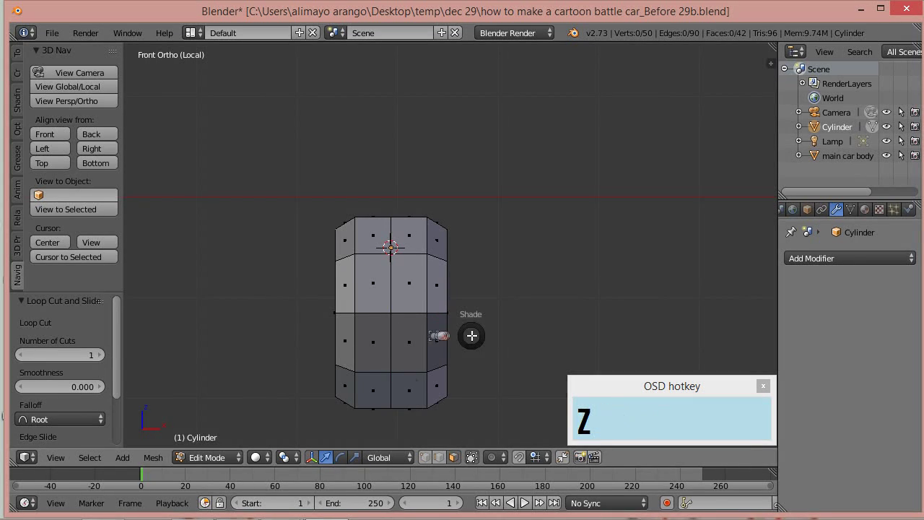
left_click(593, 344)
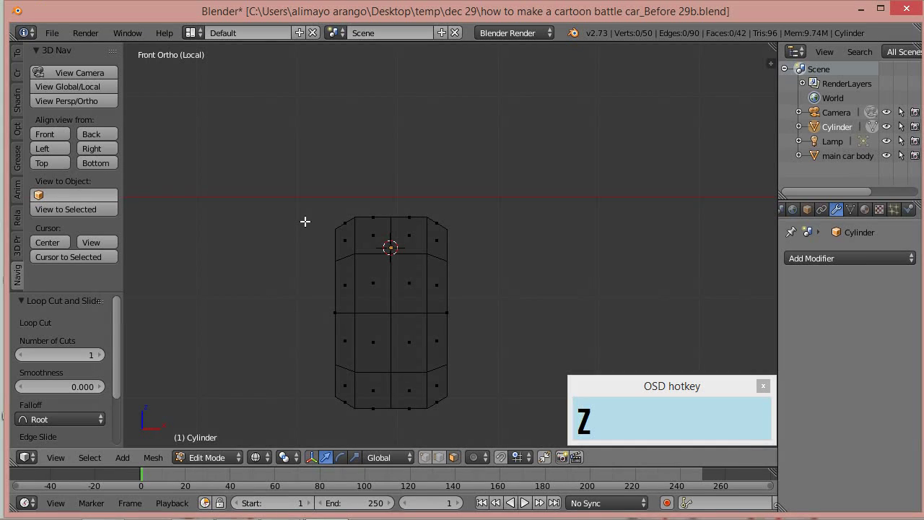
key("b")
left_click_drag(292, 144, 402, 426)
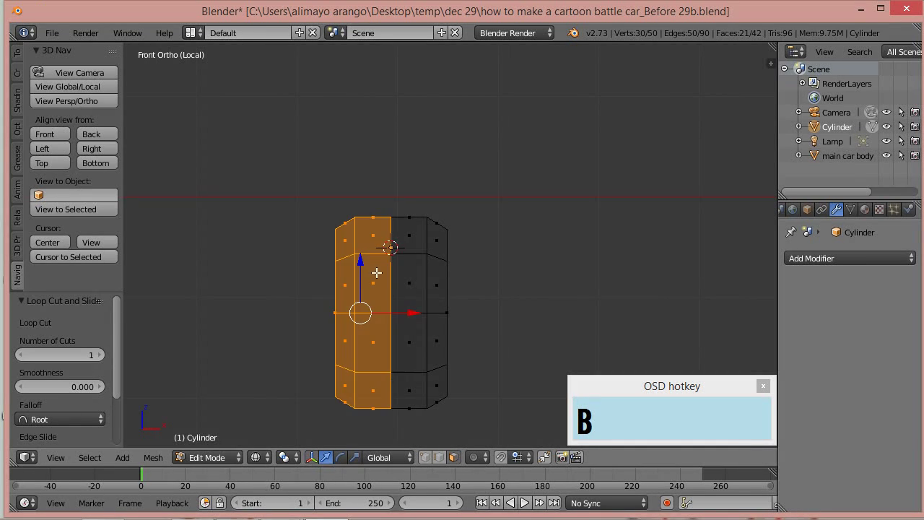
key("x")
left_click(499, 232)
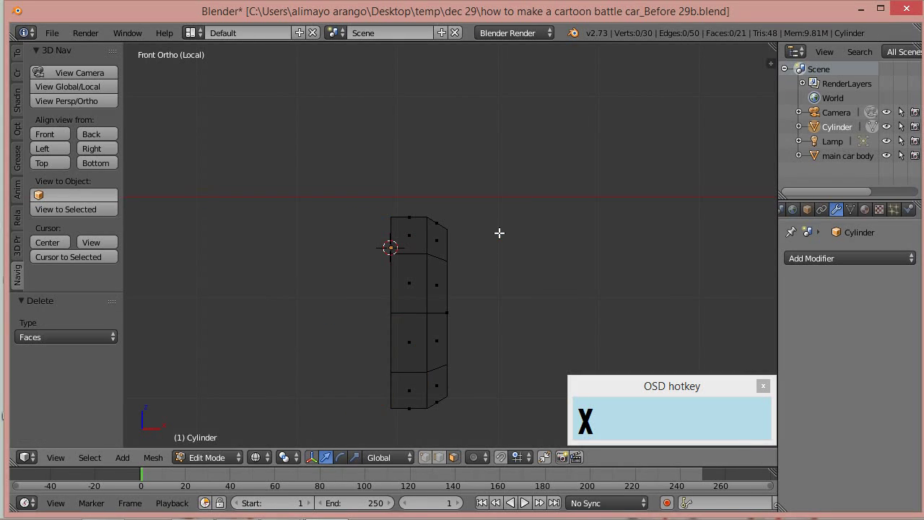
Step: Add an X-axis Mirror modifier with clipping and edit-cage display to the half wheel, and save as "how to make a cartoon battle car_Before 30b.blend"
left_click(883, 257)
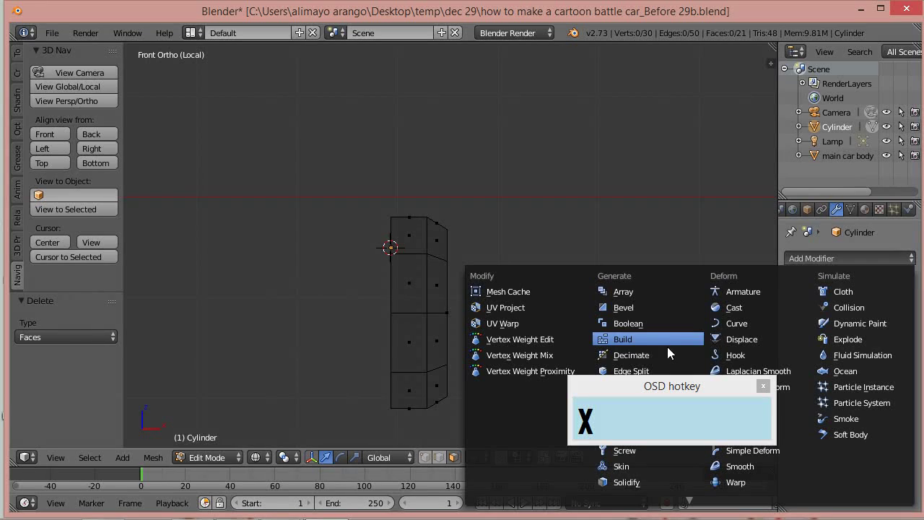
left_click_drag(671, 386, 370, 409)
left_click(625, 403)
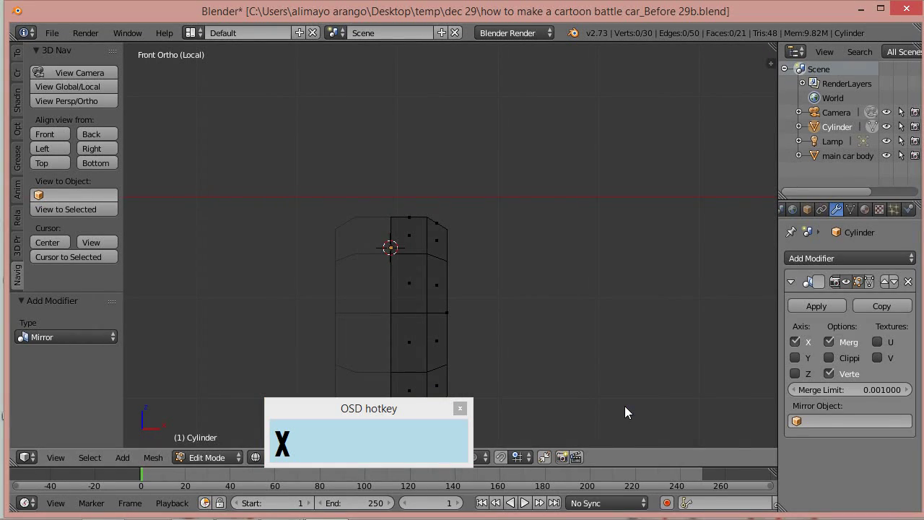
left_click(829, 358)
left_click(869, 281)
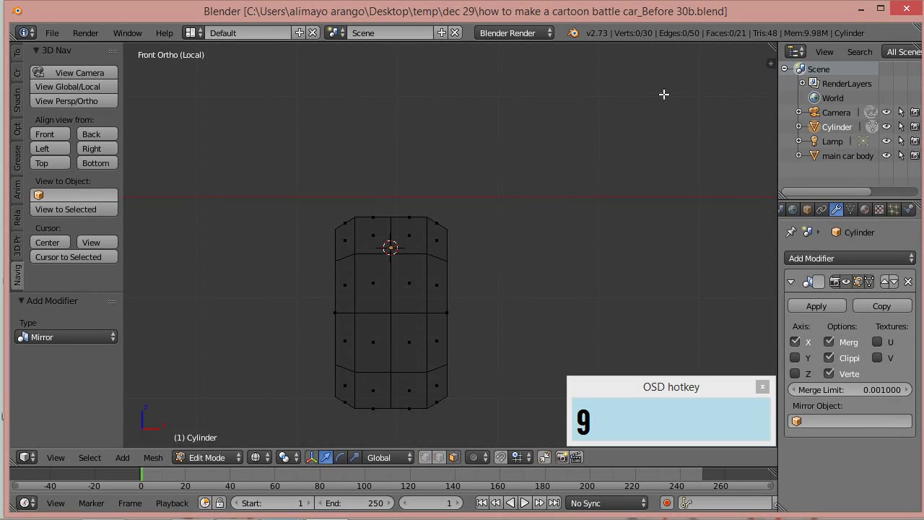
Step: In solid shading, extrude the wheel's flat side face in place, scale it to 0.816, and save as "how to make a cartoon battle car_Before 31b.blend"
middle_click_drag(643, 169, 550, 266)
key("z")
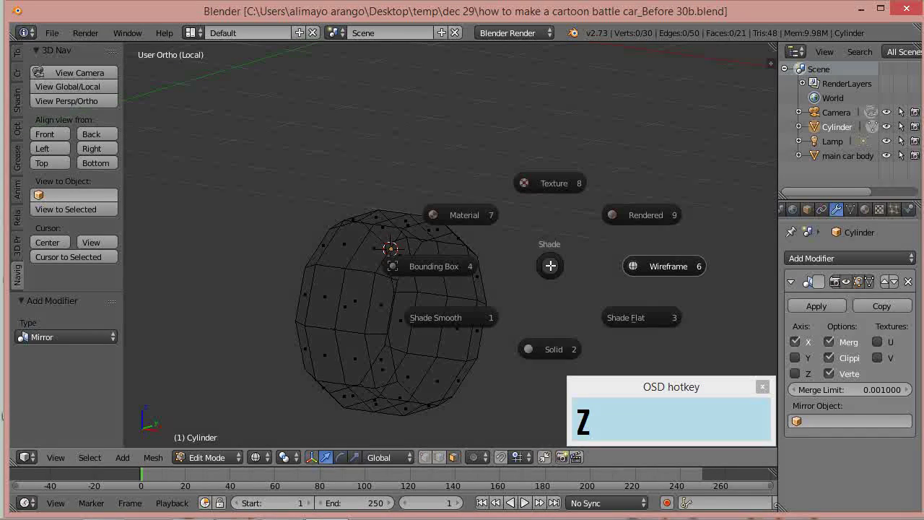
left_click(556, 346)
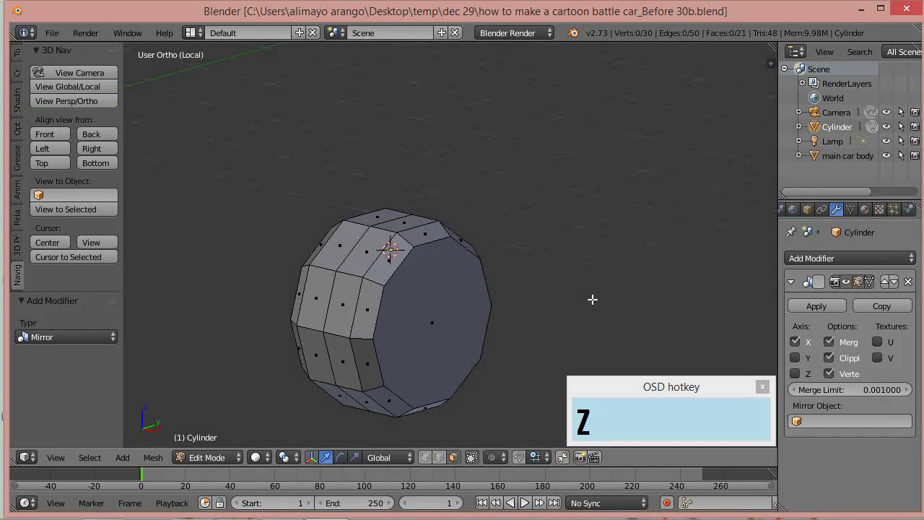
right_click(431, 356)
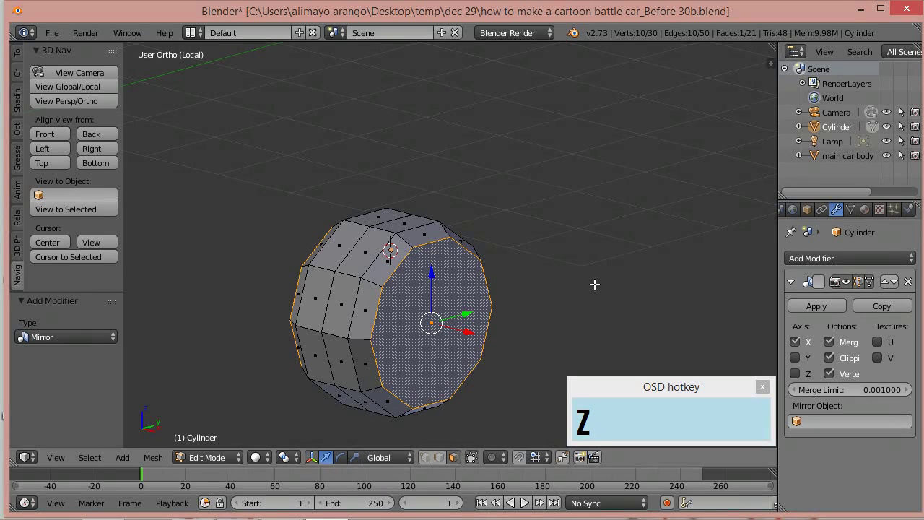
key("e")
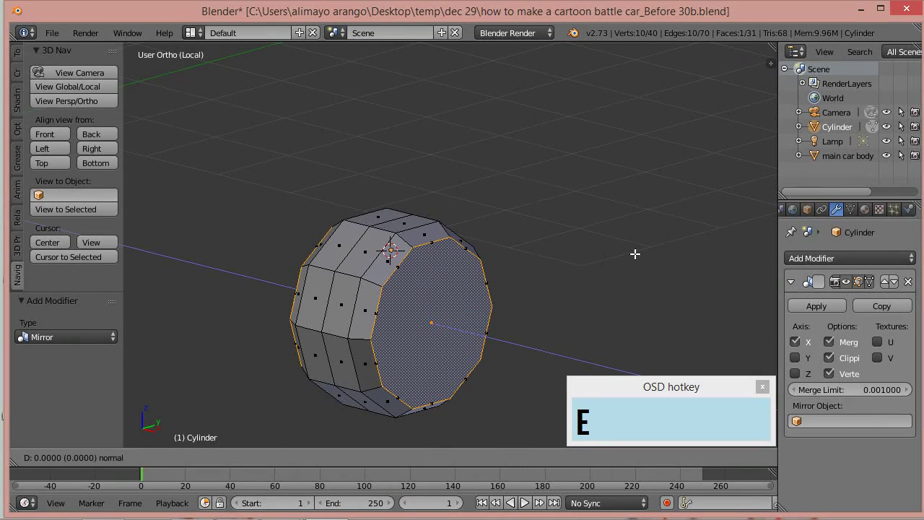
right_click(635, 254)
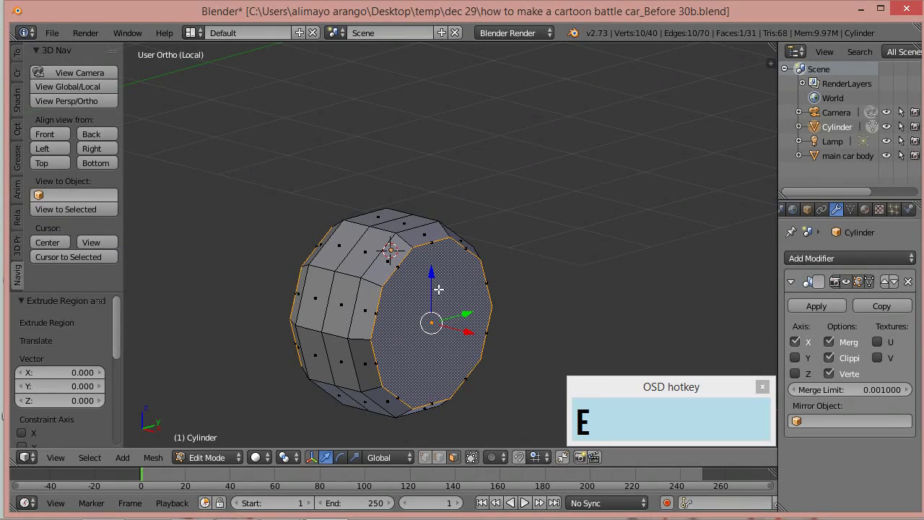
key("s")
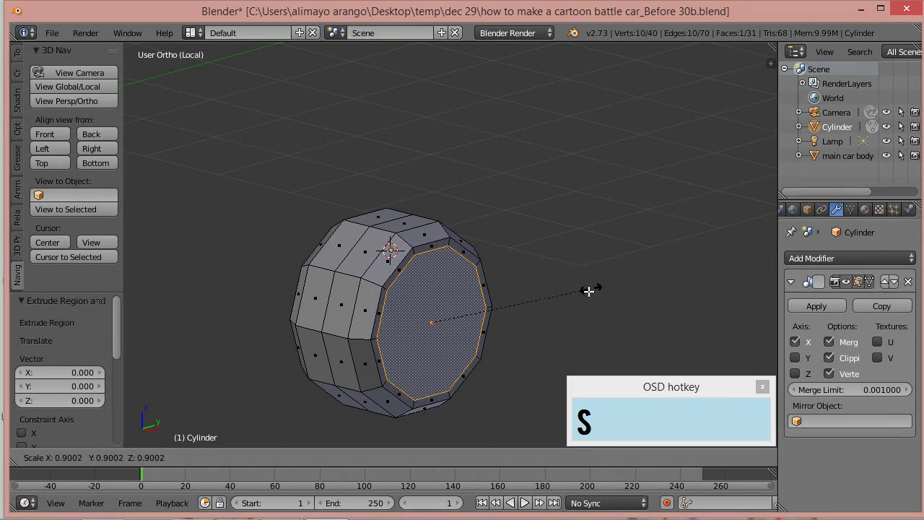
left_click(580, 299)
key("ctrl+alt+s")
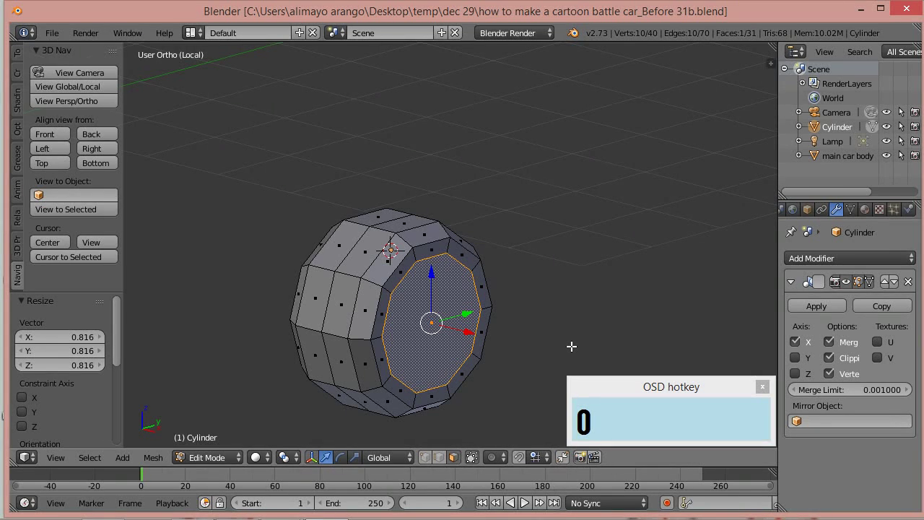
Step: Extrude the wheel's round side face and push it inward along X to form the rim recess
key("e")
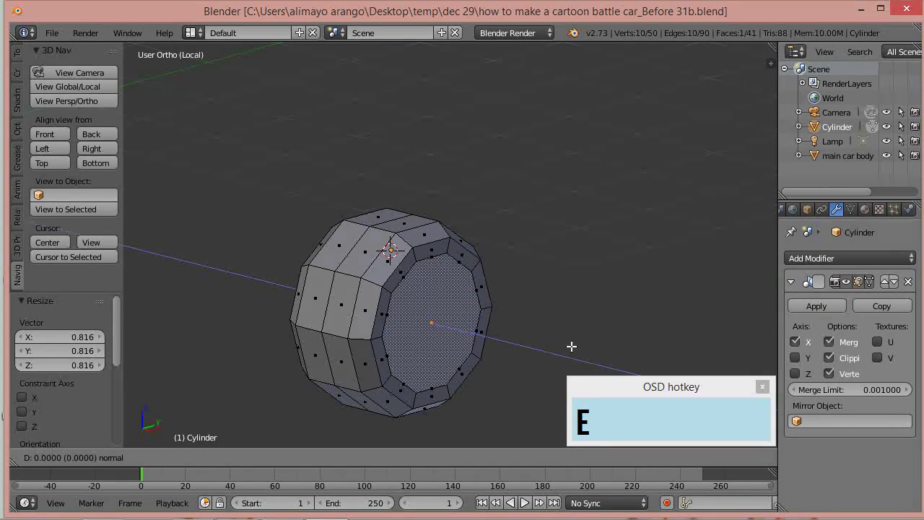
right_click(571, 346)
left_click_drag(471, 334, 458, 335)
Step: Extrude the recessed face in place and scale it to 0.203 to form a small central hub face
key("e")
right_click(593, 331)
key("s")
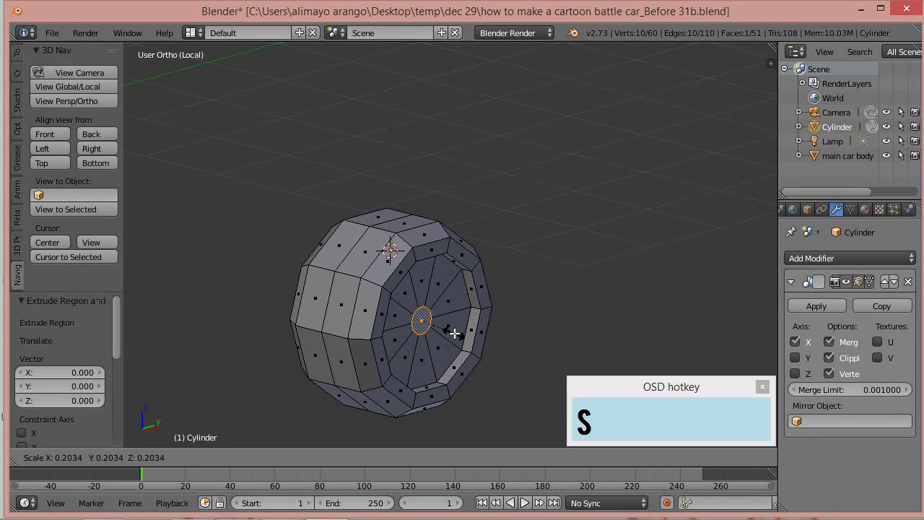
left_click(454, 333)
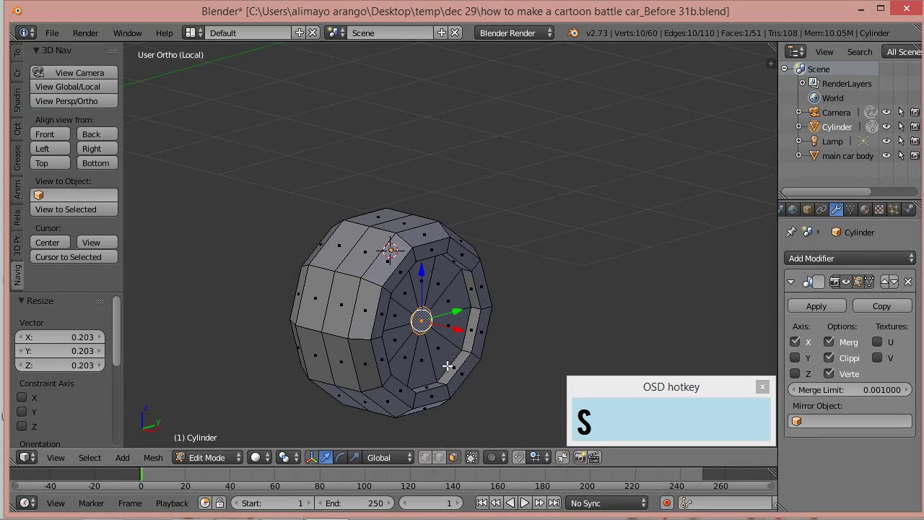
Step: Extrude the hub face together with five alternating wedge faces outward 0.092 along X to form the wheel's spokes
middle_click_drag(530, 334, 489, 324)
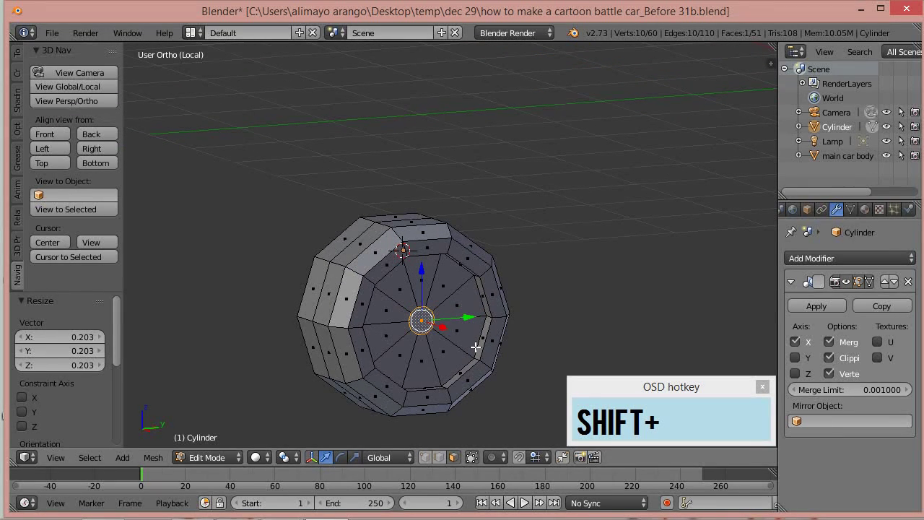
right_click(445, 355, "shift")
right_click(393, 366, "shift")
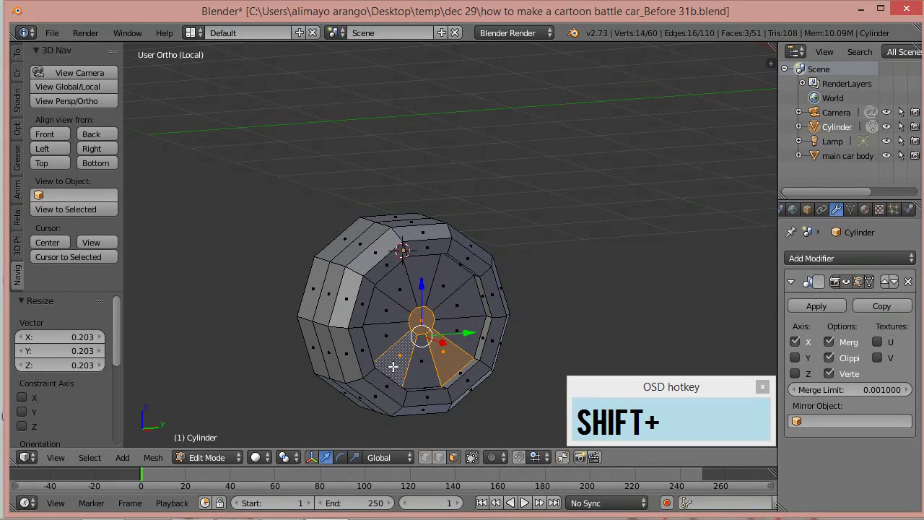
right_click(375, 313, "shift")
right_click(421, 268, "shift")
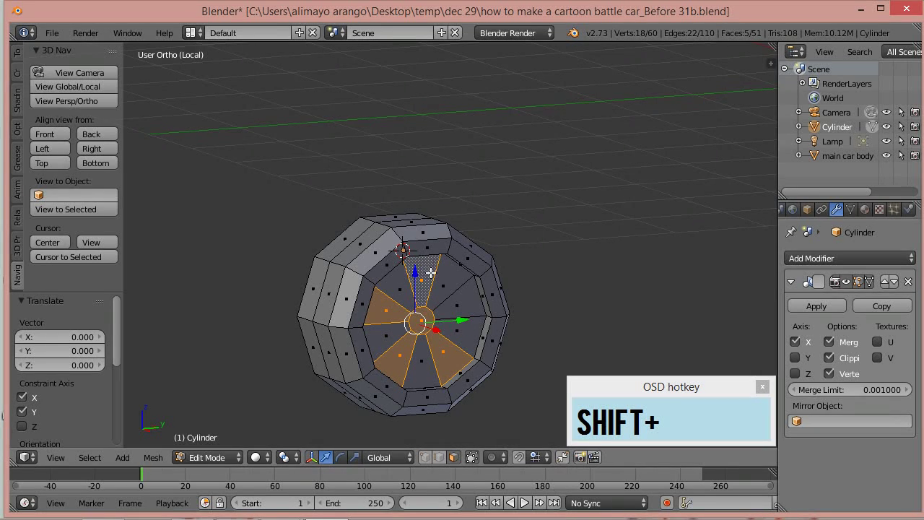
right_click(467, 299, "shift")
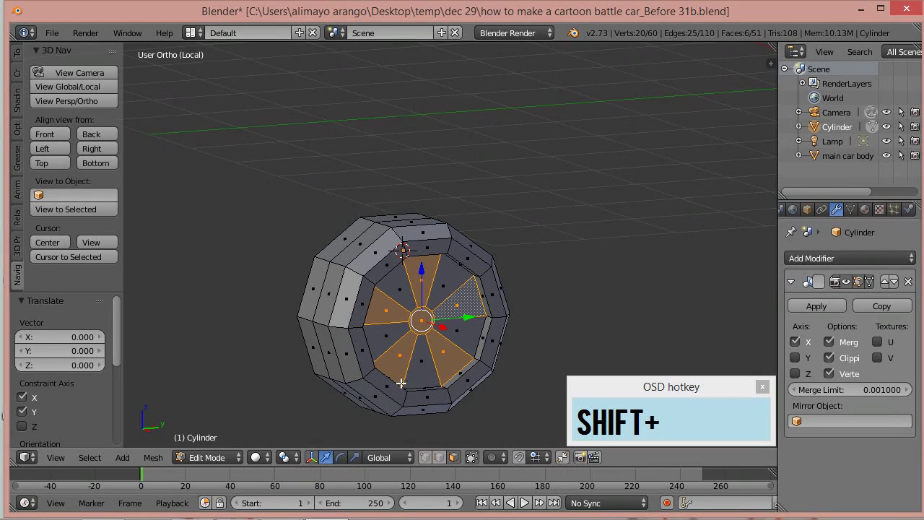
middle_click_drag(408, 392, 454, 396)
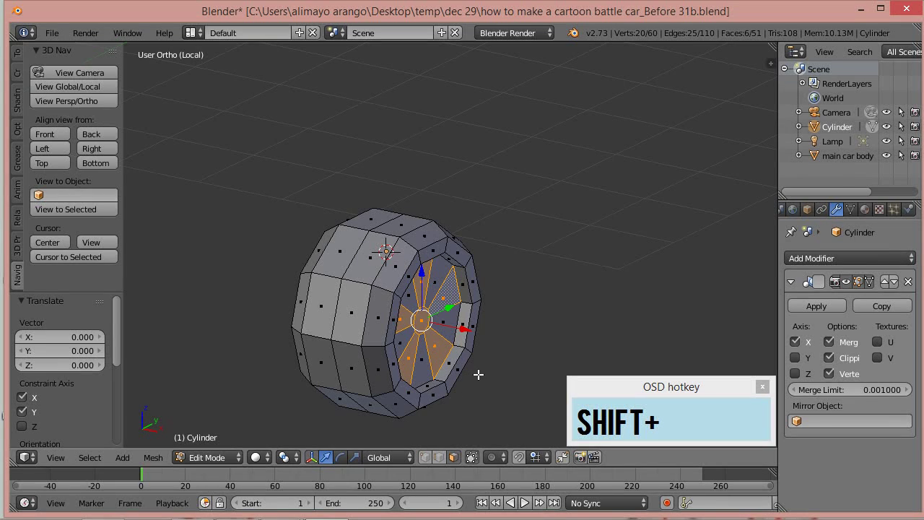
key("e")
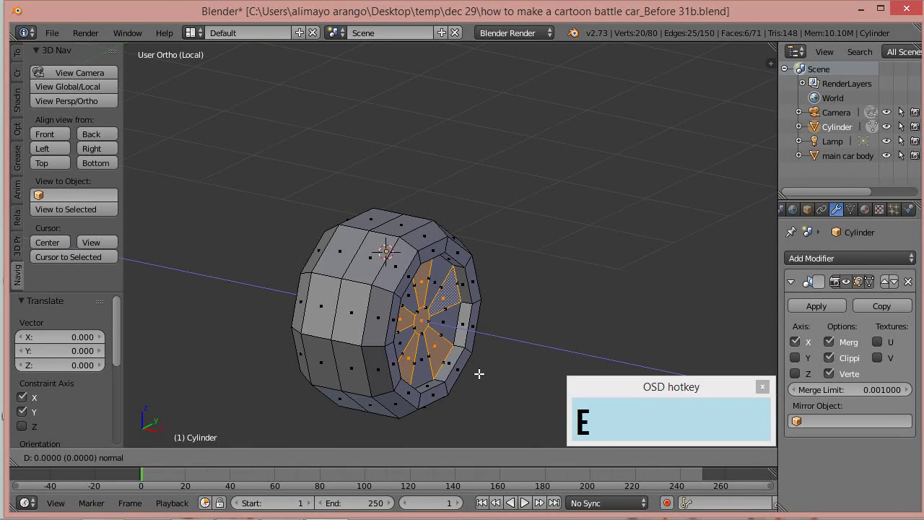
key("x")
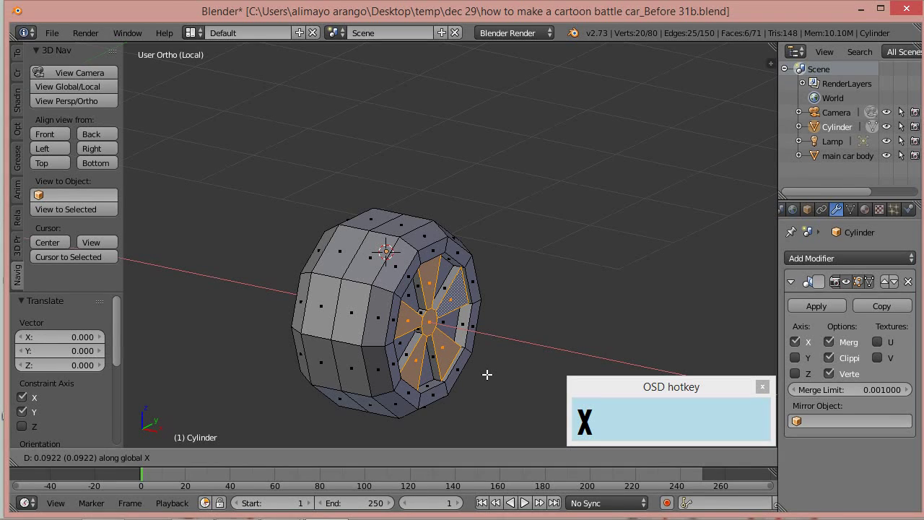
left_click(487, 374)
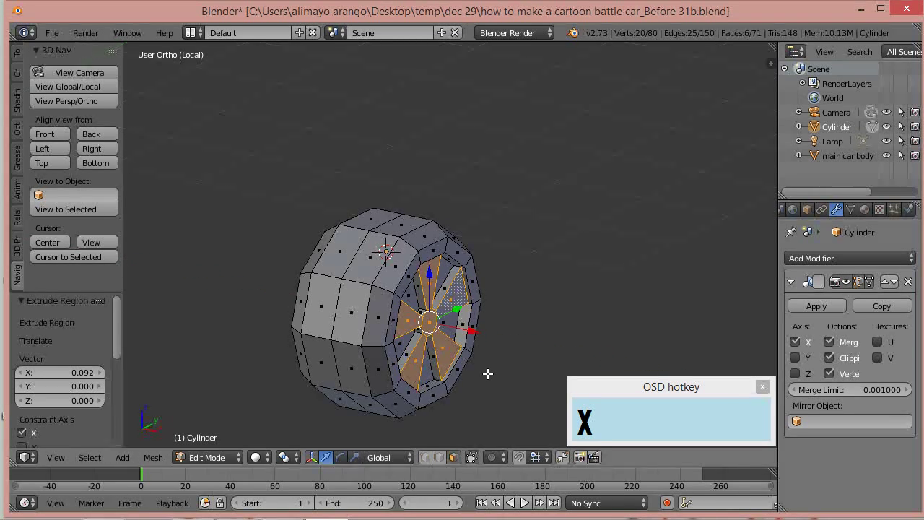
Step: Extrude only the central hub face in place and scale it to 0.672
scroll(495, 365, "up", 2)
middle_click_drag(495, 364, 470, 241)
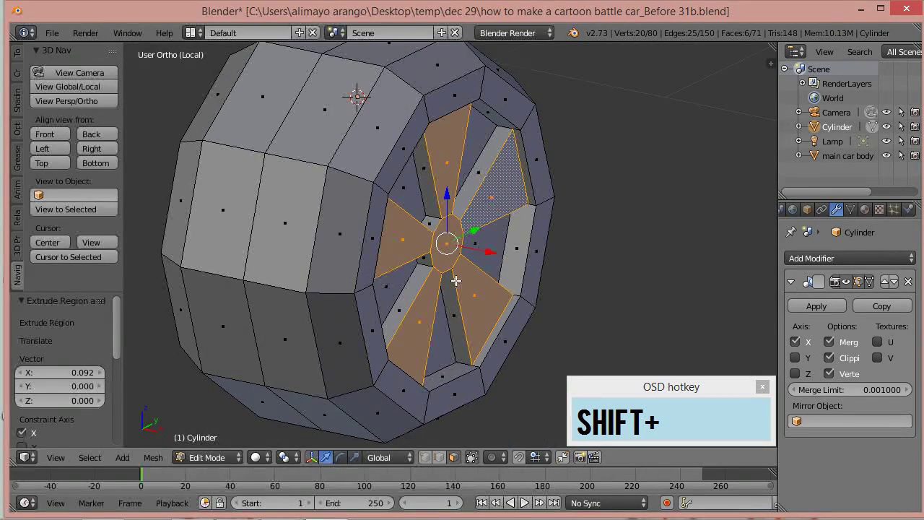
left_click(440, 228)
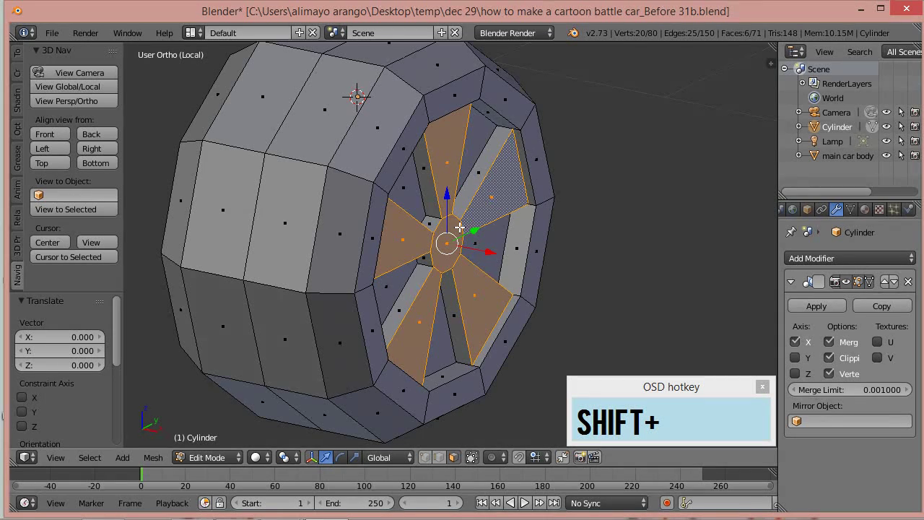
right_click(442, 235)
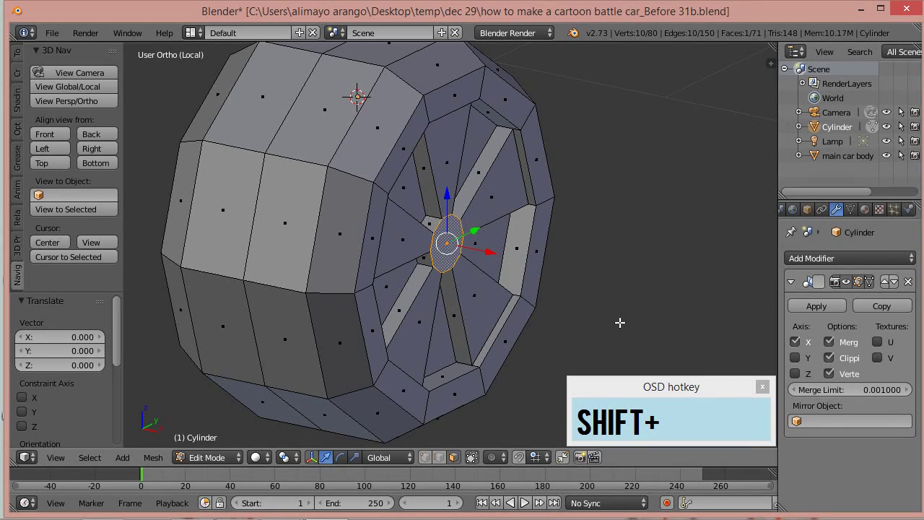
key("e")
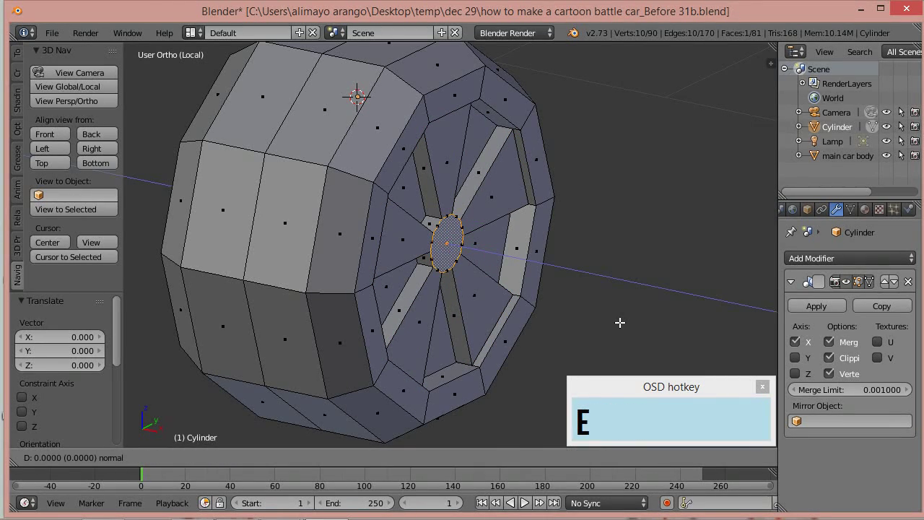
left_click(620, 322)
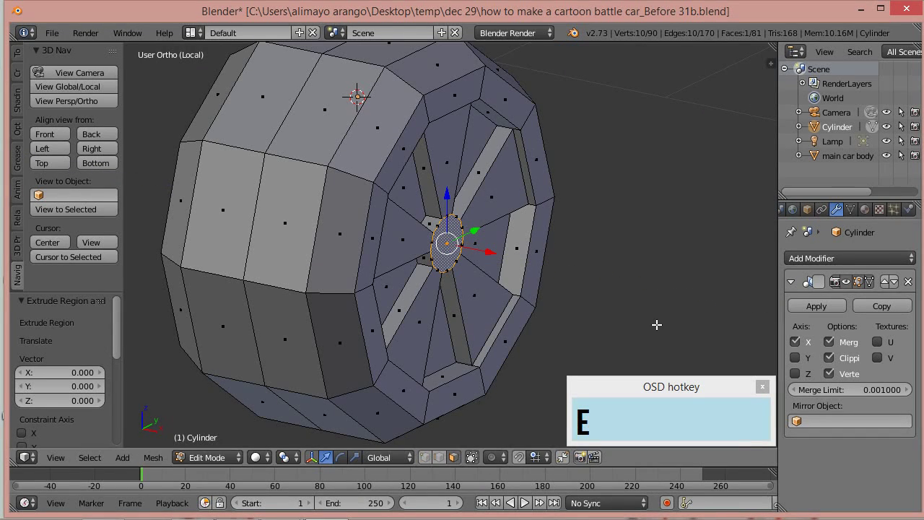
key("s")
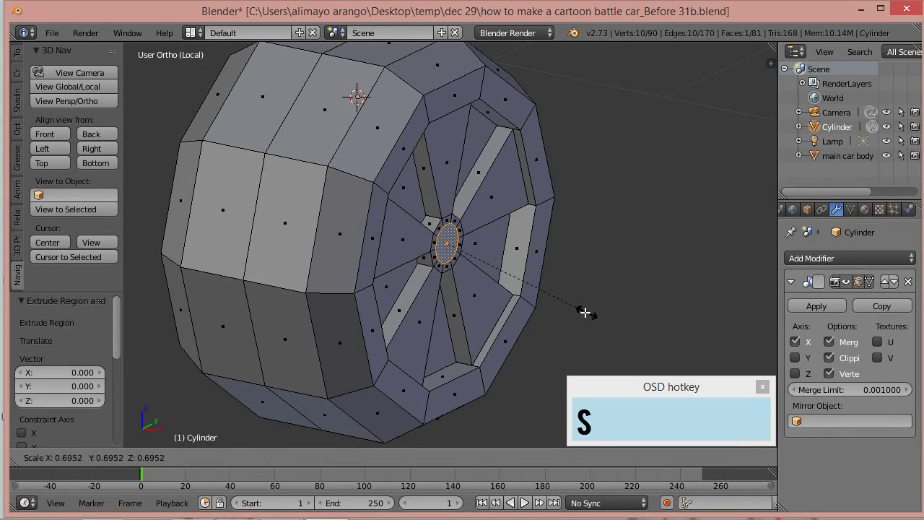
left_click(581, 311)
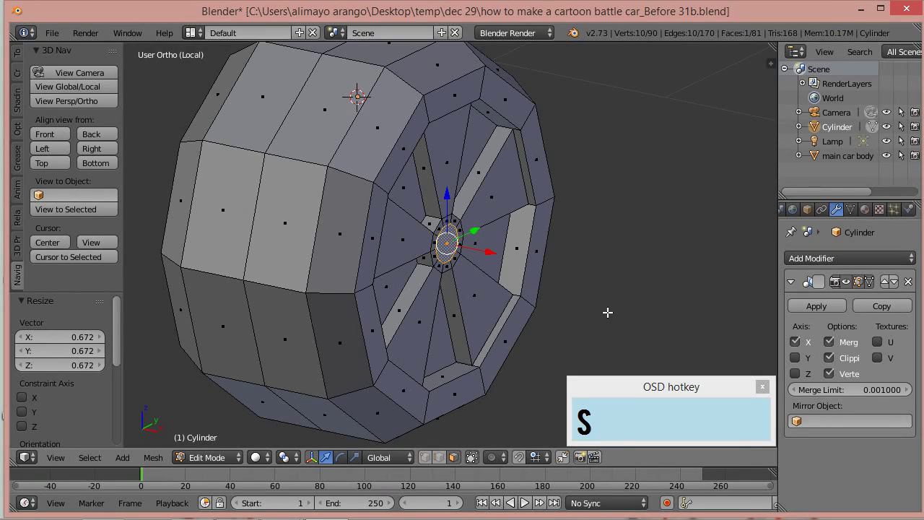
Step: Recess the hub's inner face by extruding it, moving it -0.030 along X and scaling it to 0.805
key("e")
right_click(607, 312)
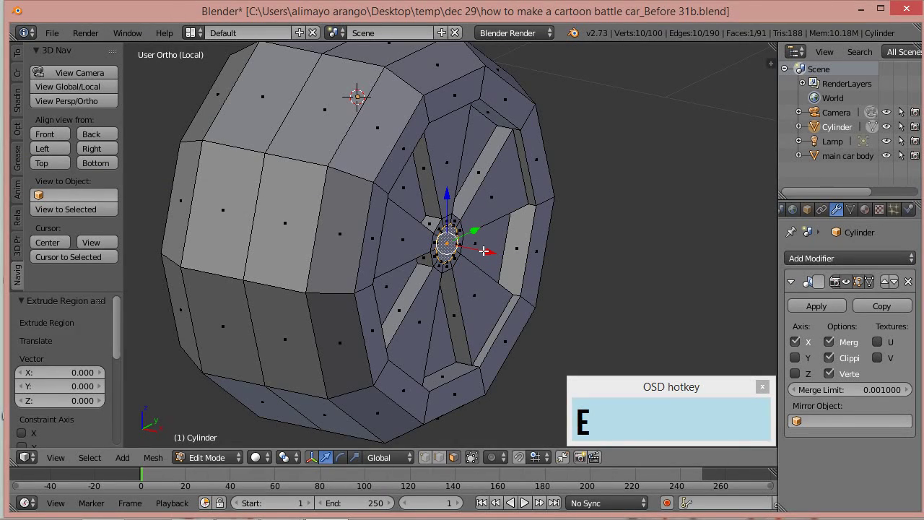
key("g")
key("x")
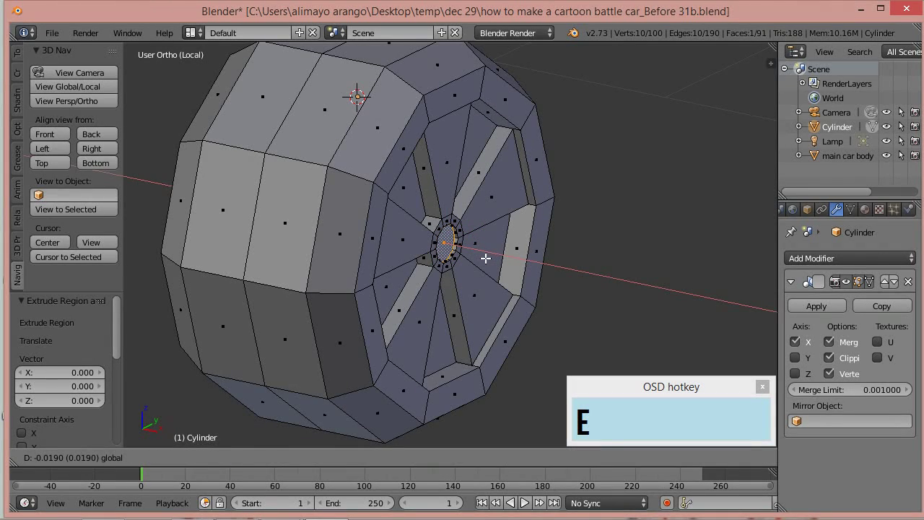
left_click(485, 258)
key("s")
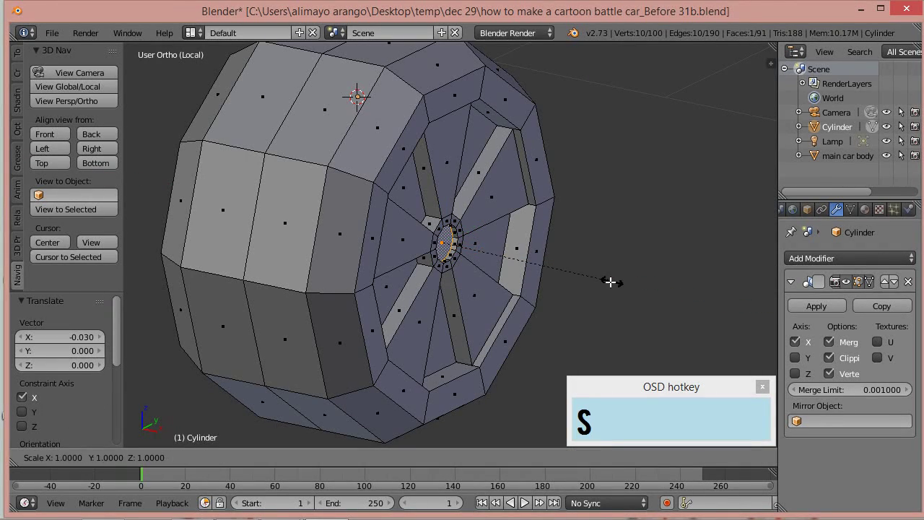
left_click(577, 295)
Step: Extrude the recessed hub face in place and scale it to 0.732
middle_click_drag(577, 295, 476, 290)
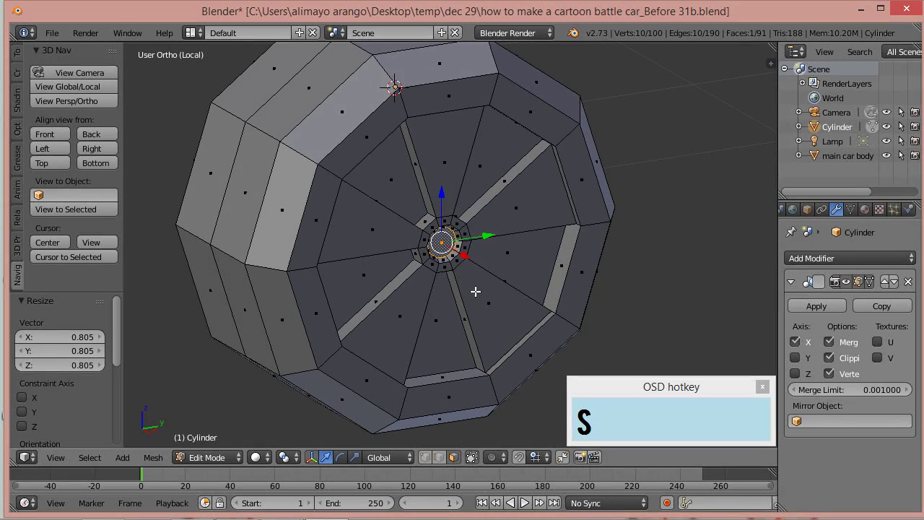
key("e")
right_click(544, 299)
key("s")
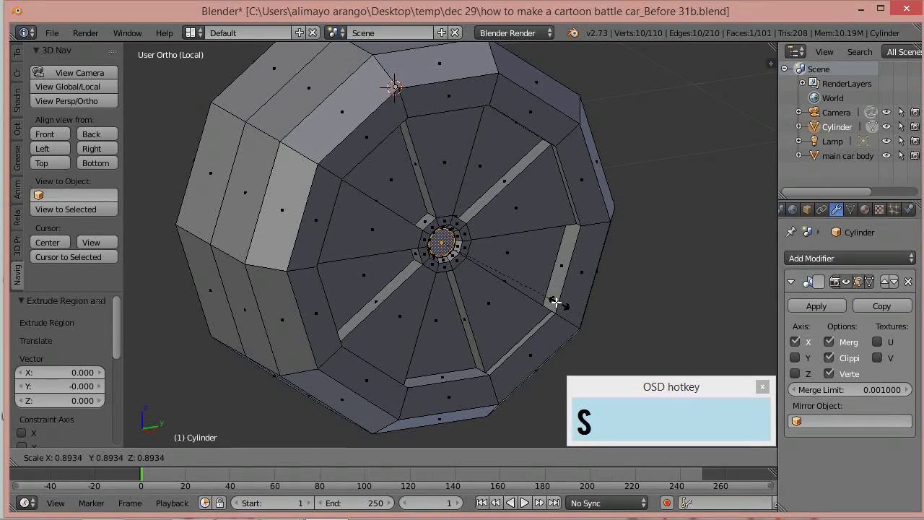
left_click(535, 301)
Step: Extrude the innermost hub face outward about 0.046 along X to form a raised center cap
middle_click_drag(534, 300, 552, 318)
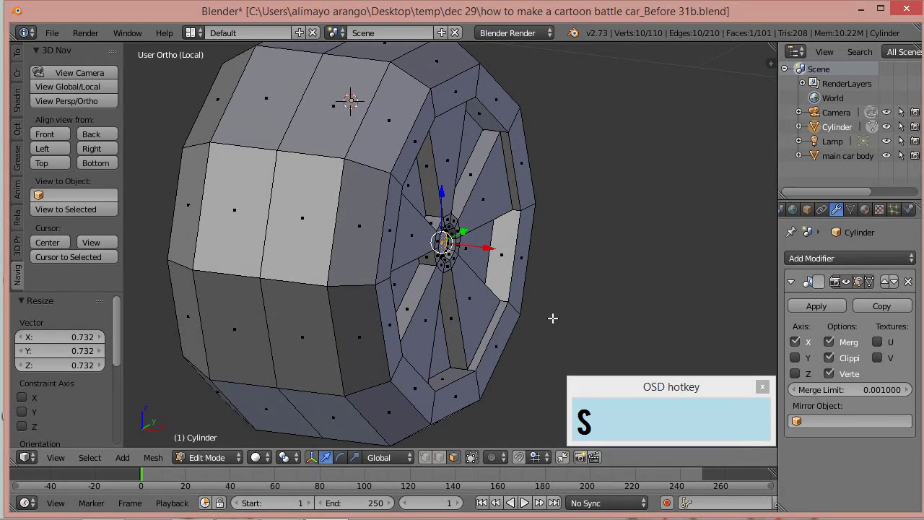
key("e")
key("x")
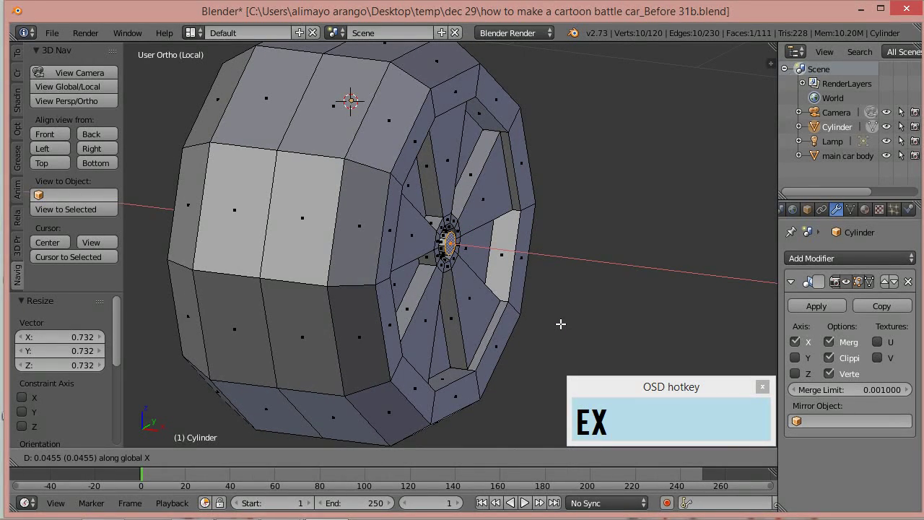
left_click(561, 325)
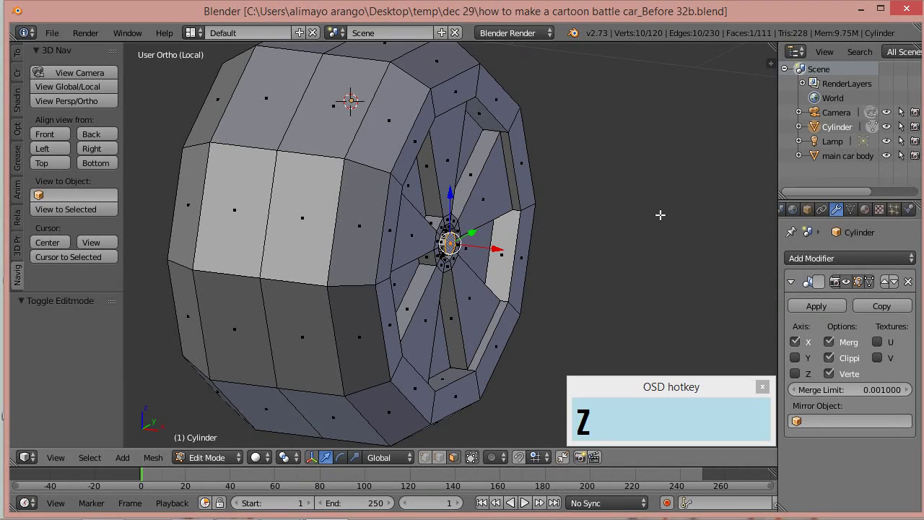
Step: Deselect the mesh, switch to Object Mode and apply the wheel's Mirror modifier
key("a")
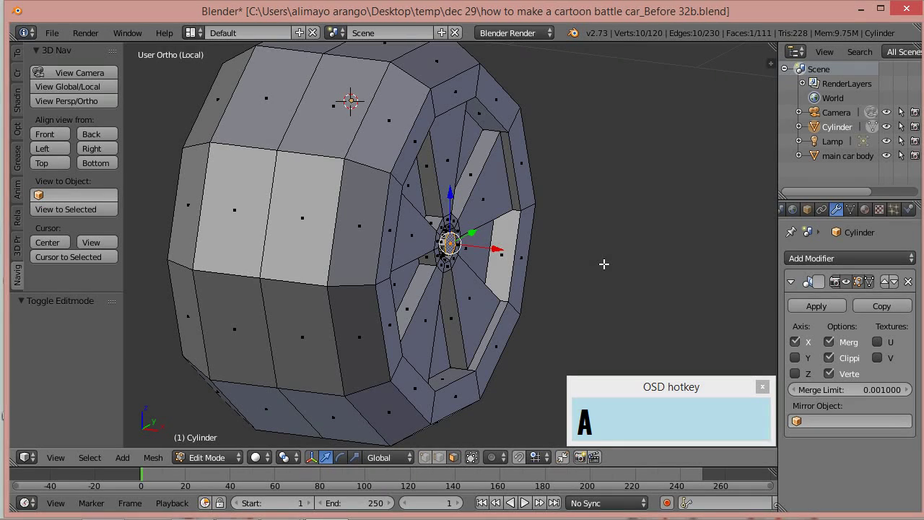
left_click(220, 457)
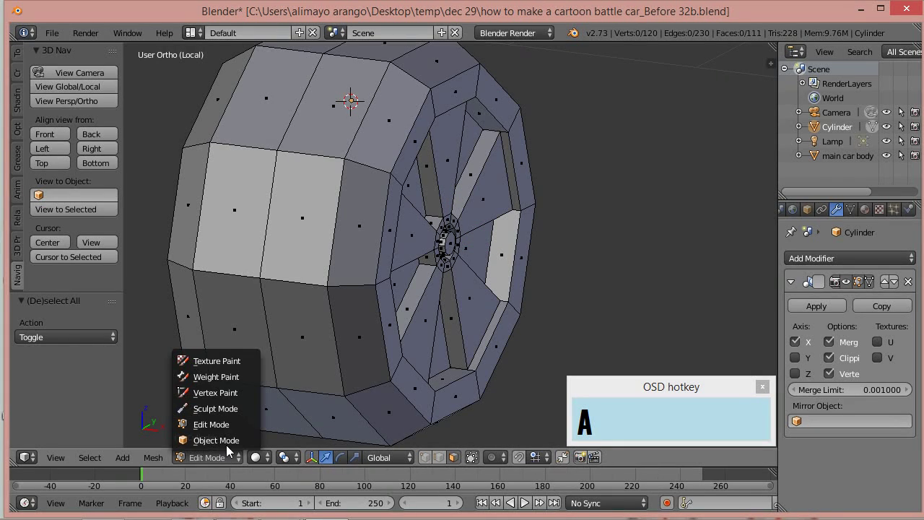
left_click(226, 442)
left_click(816, 306)
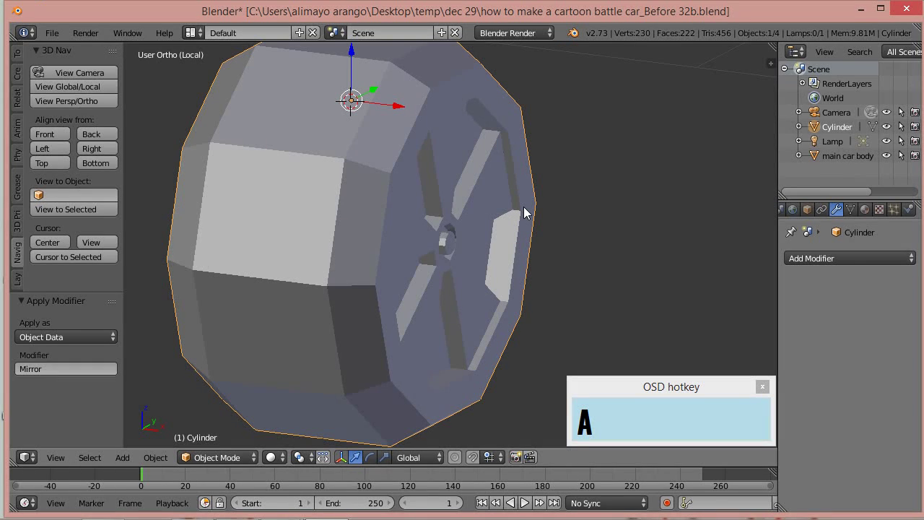
Step: Return the wheel to Edit Mode and select its entire mesh
left_click(231, 458)
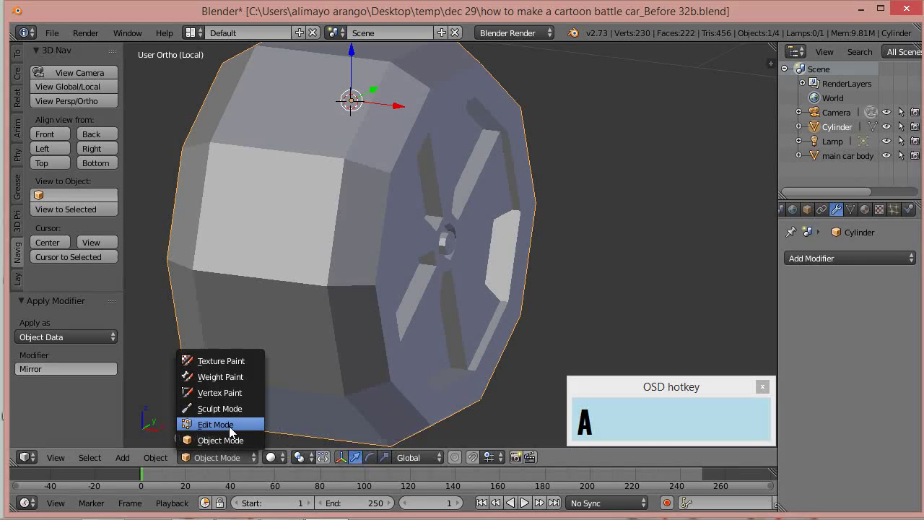
left_click(228, 426)
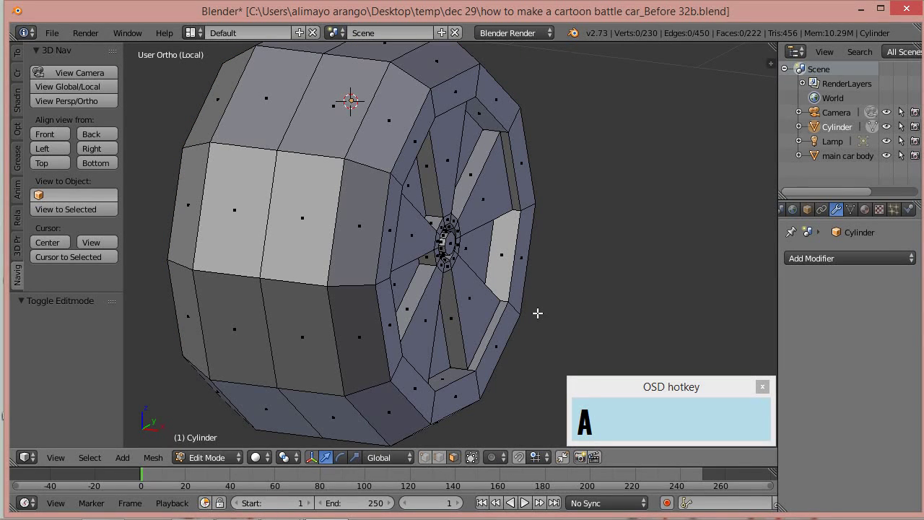
key("a")
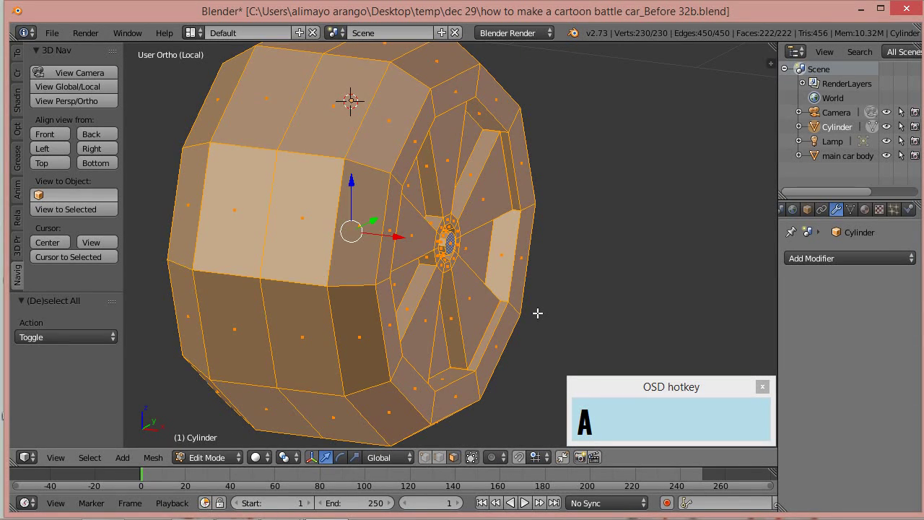
Step: Add a Subdivision Surface modifier to the wheel, adjust the edit cage to its result and set the View subdivisions to 2
left_click(862, 254)
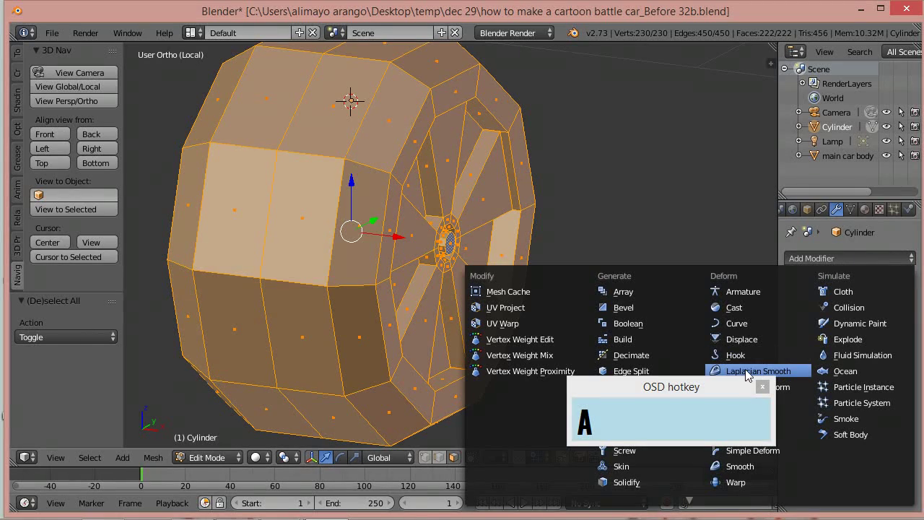
left_click_drag(724, 392, 178, 448)
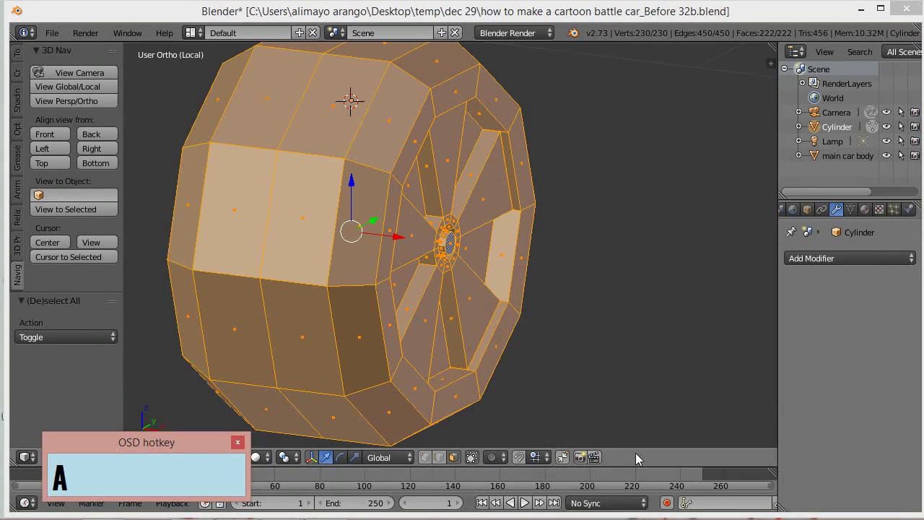
left_click(870, 257)
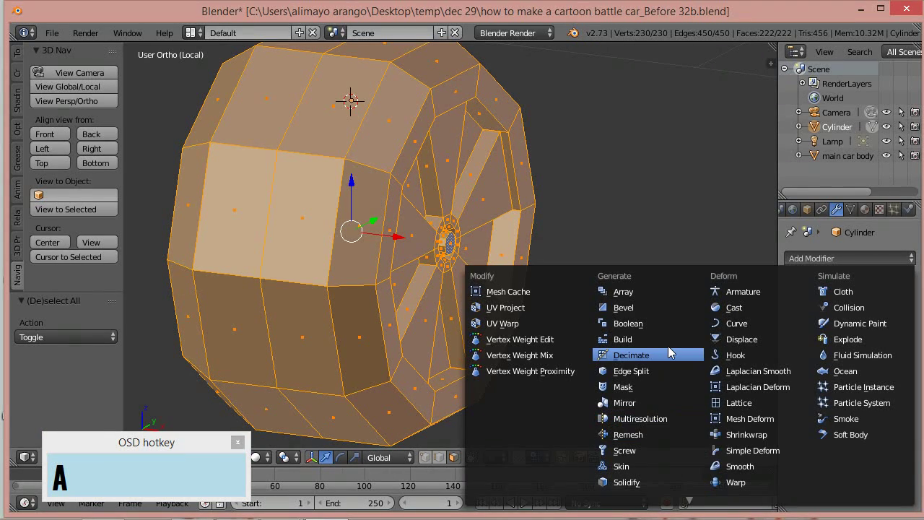
mouse_move(689, 497)
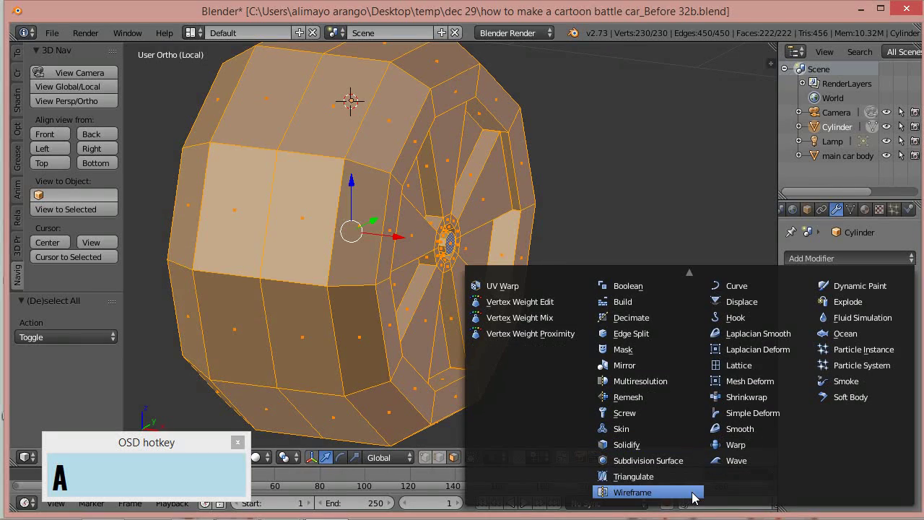
left_click(653, 460)
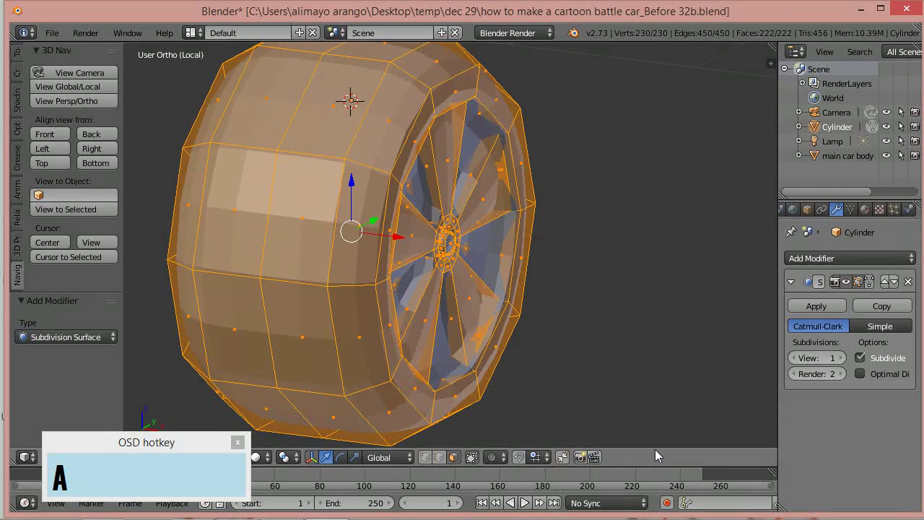
left_click(869, 281)
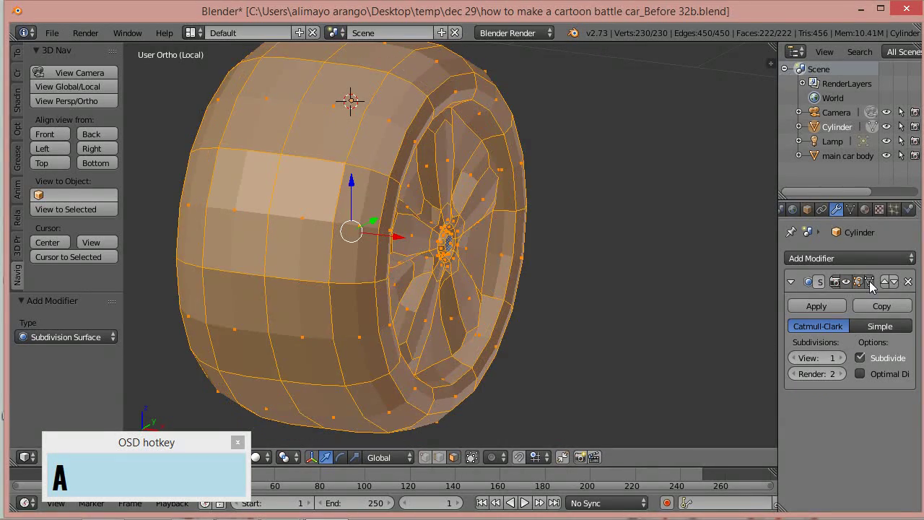
left_click(842, 358)
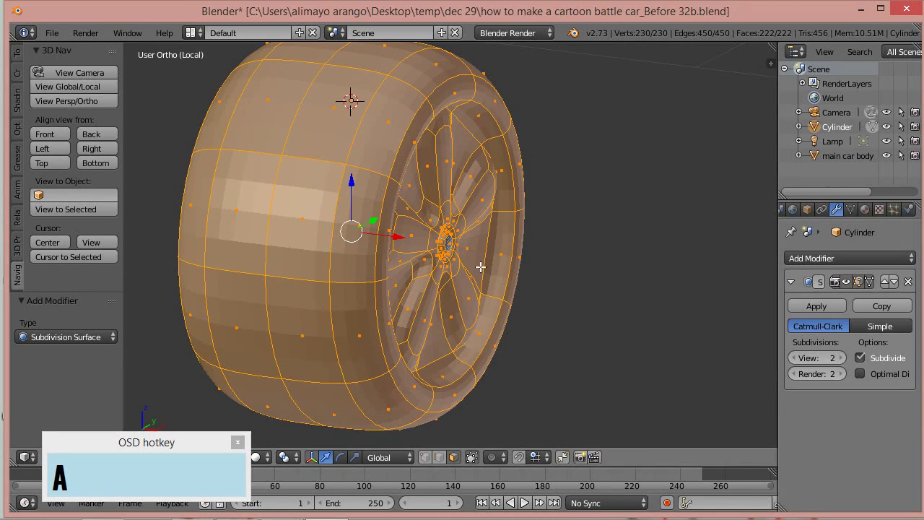
Step: Apply smooth shading to the entire wheel mesh and clear the selection
key("z")
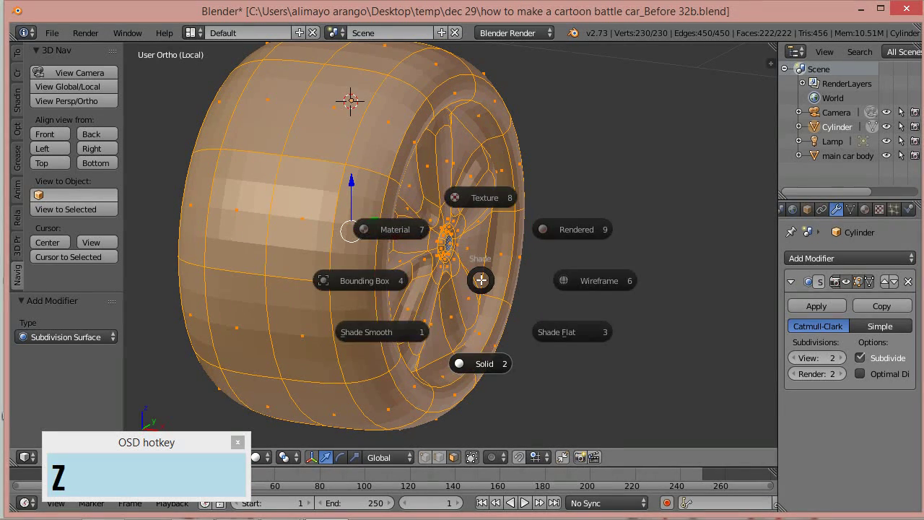
left_click(392, 329)
middle_click_drag(598, 273, 500, 244)
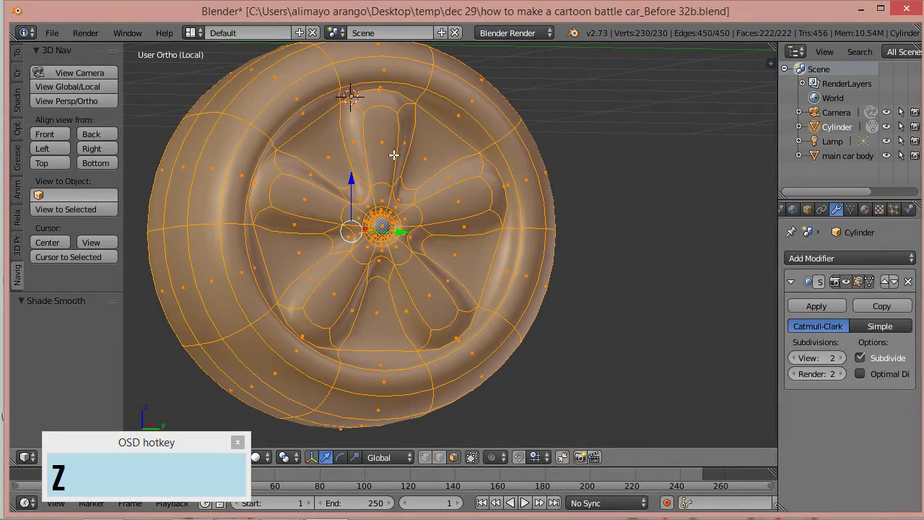
middle_click_drag(391, 192, 446, 251)
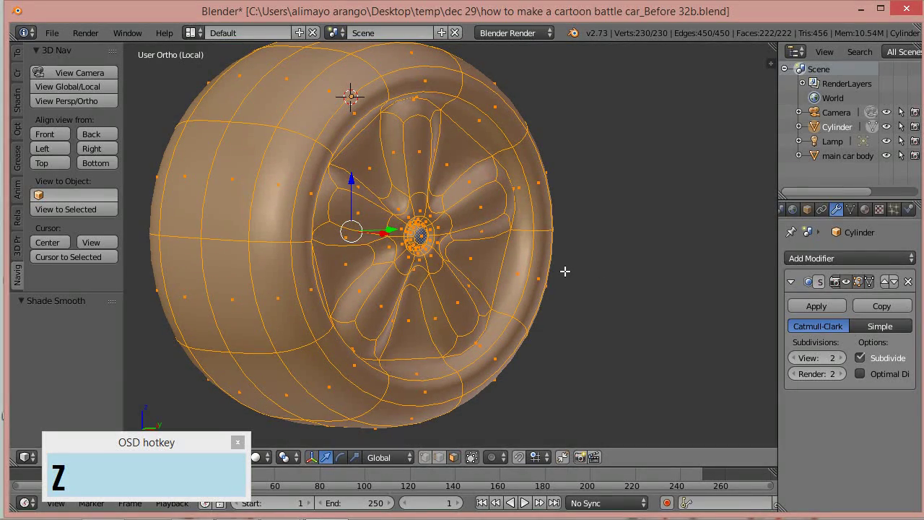
key("a")
Step: Insert a single edge loop around the inner lip of the rim, sliding it close to the rim's edge
mouse_move(523, 288)
middle_mouse_down()
mouse_move(509, 281)
mouse_move(532, 283)
middle_mouse_up()
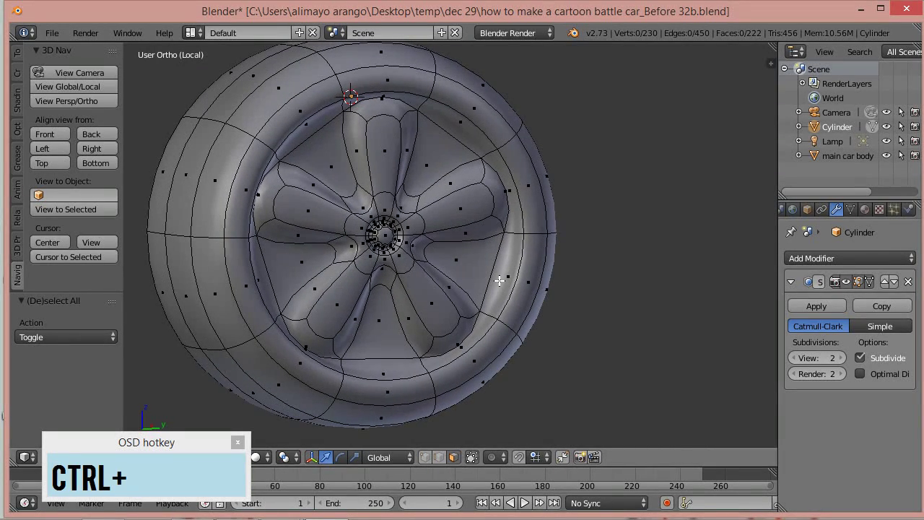
key("ctrl+r")
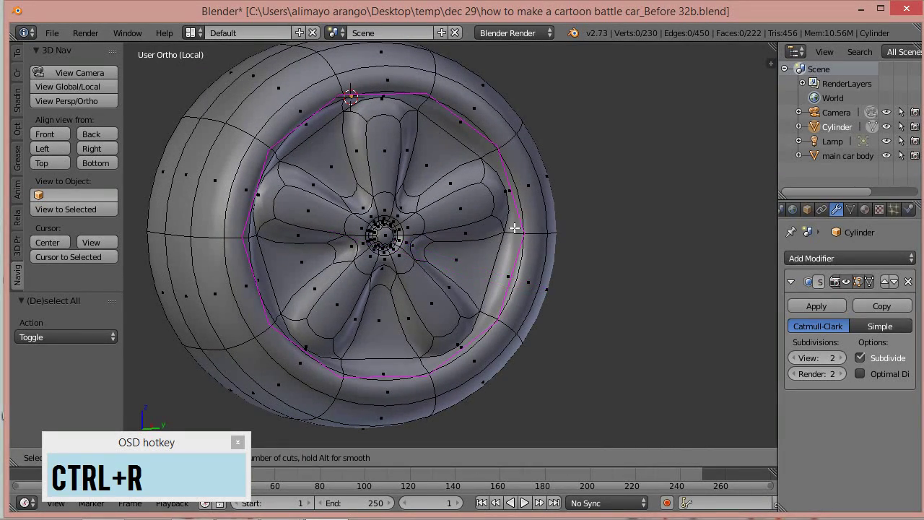
left_click(512, 234)
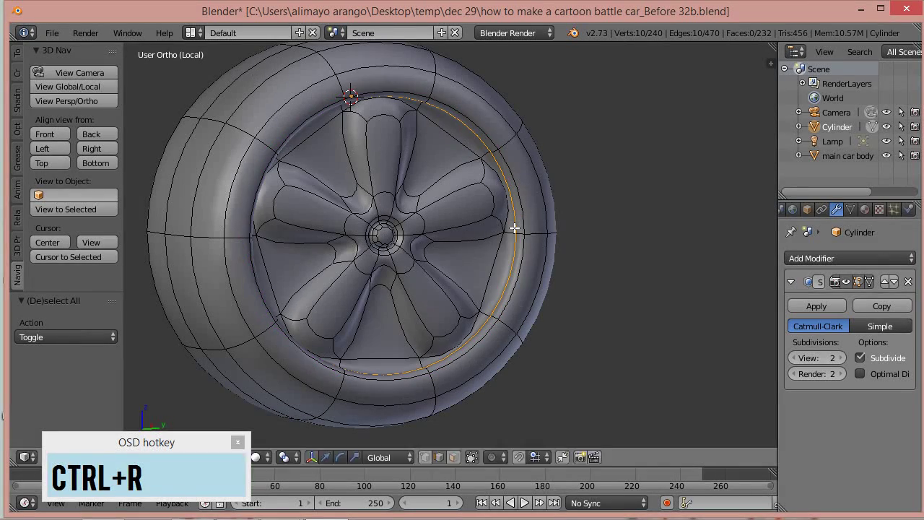
left_click(559, 254)
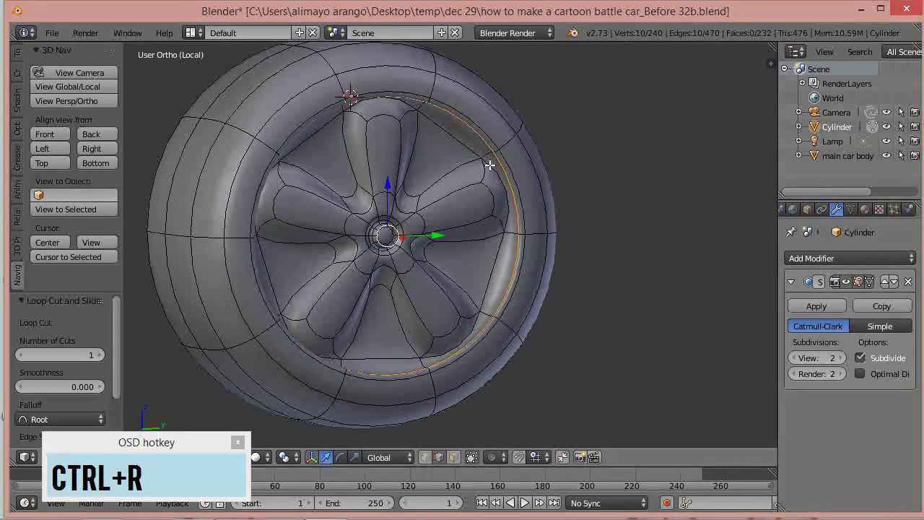
Step: Add an edge loop around the tire's outer shoulder and slide it toward the side face to sharpen it
middle_click_drag(491, 226, 522, 245)
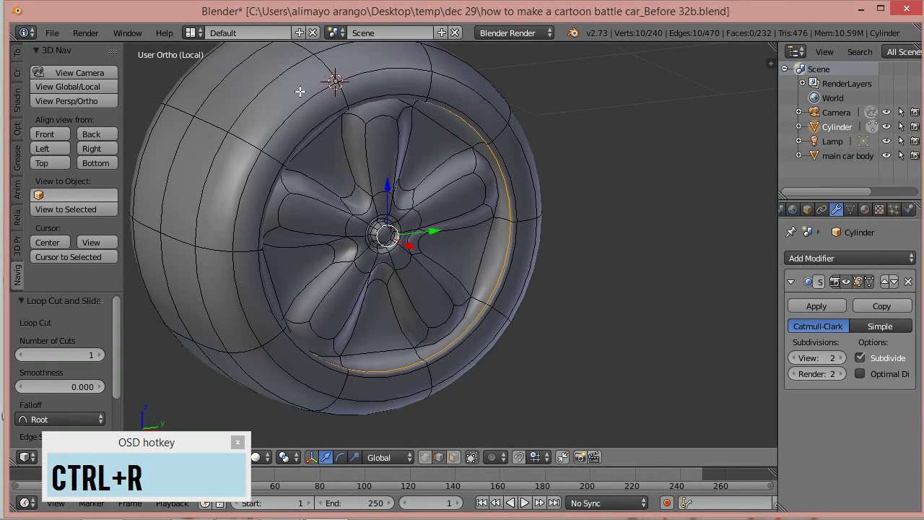
key("ctrl+r")
left_click(337, 71)
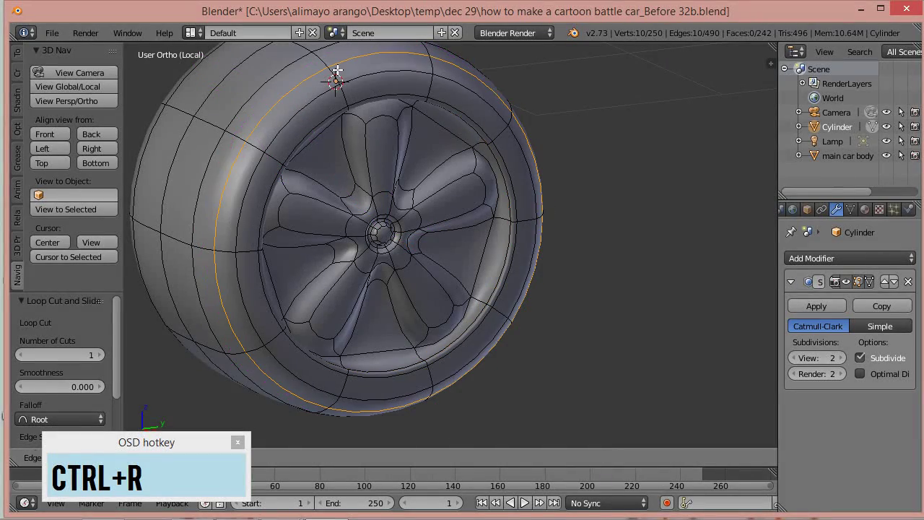
left_click(365, 88)
Step: Switch to face selection and circle-select all spoke, recess and hub faces inside the rim
middle_click_drag(544, 265, 473, 242)
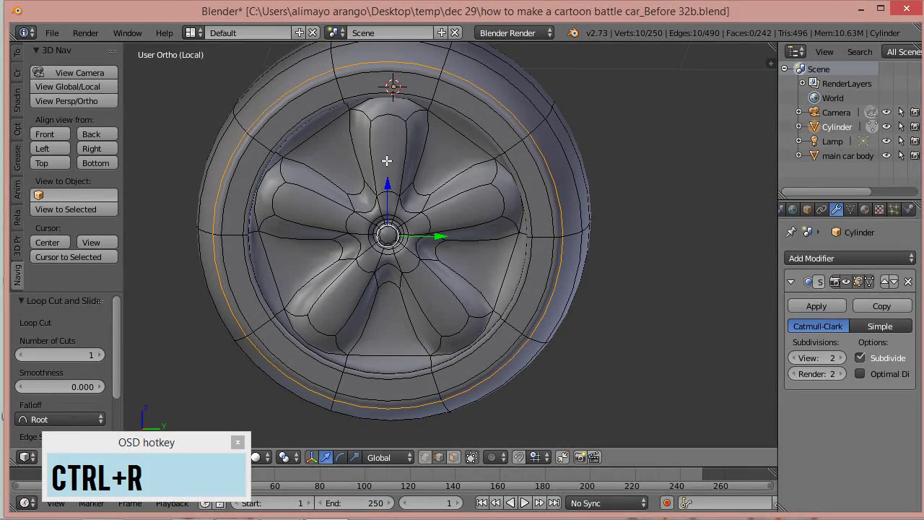
middle_click_drag(419, 215, 420, 182)
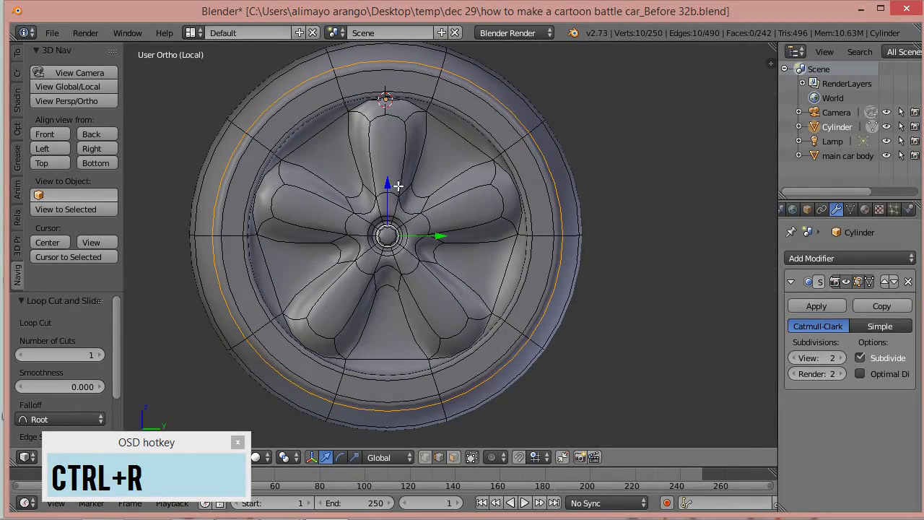
key("c")
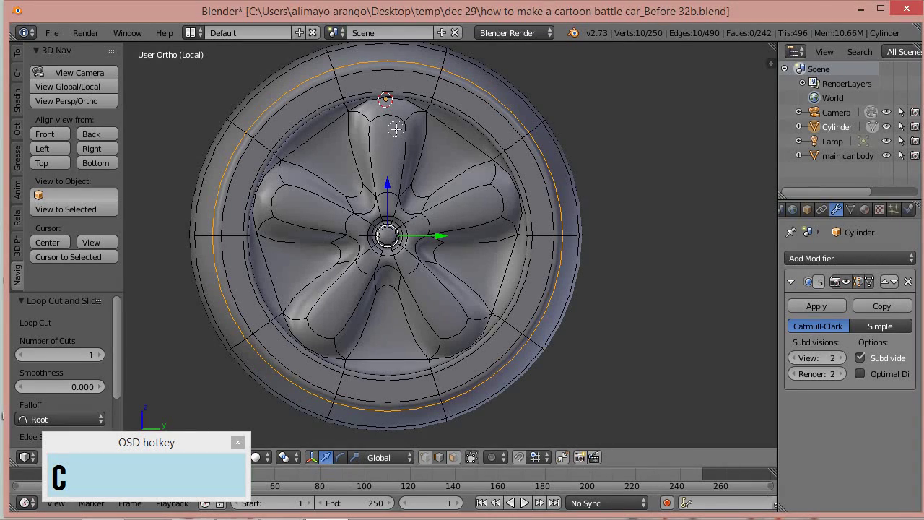
left_click(455, 456)
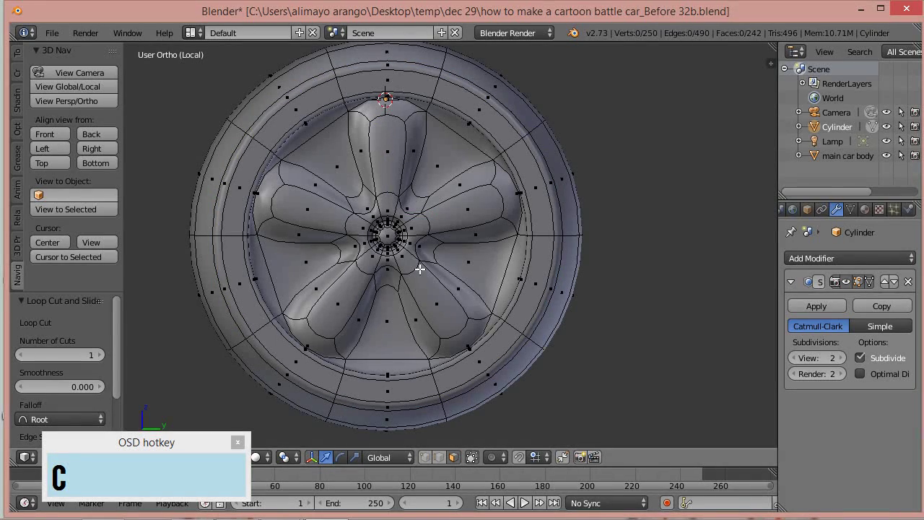
key("c")
mouse_move(415, 170)
left_mouse_down()
mouse_move(412, 155)
mouse_move(373, 128)
mouse_move(388, 238)
mouse_move(303, 208)
mouse_move(309, 166)
mouse_move(338, 310)
mouse_move(374, 334)
mouse_move(322, 334)
mouse_move(418, 301)
mouse_move(456, 319)
mouse_move(470, 256)
mouse_move(469, 163)
mouse_move(482, 186)
mouse_move(479, 212)
mouse_move(419, 204)
left_mouse_up()
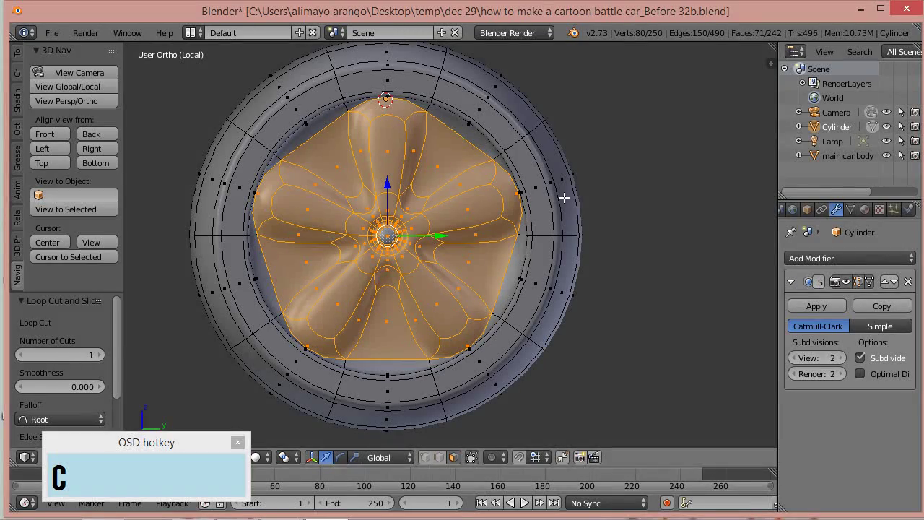
Step: Crease the edges of the selected spoke and hub faces with a factor of 1.000 and bring up their Mean Crease setting
key("shift+e")
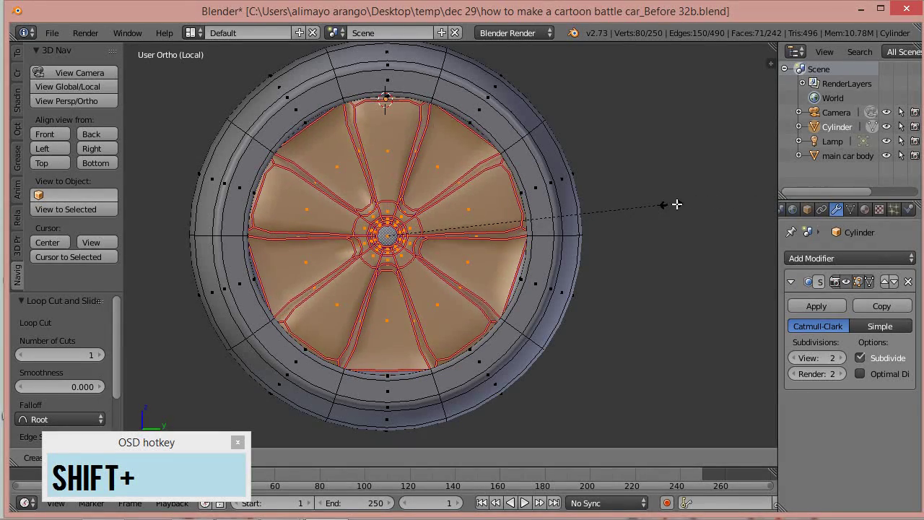
left_click(766, 208)
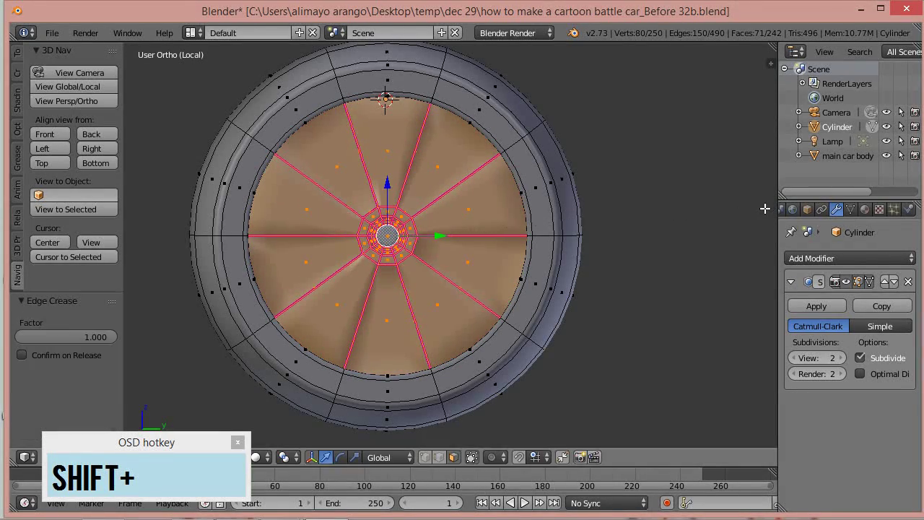
mouse_move(611, 323)
middle_mouse_down()
mouse_move(553, 310)
mouse_move(610, 306)
mouse_move(675, 336)
mouse_move(580, 330)
mouse_move(622, 331)
middle_mouse_up()
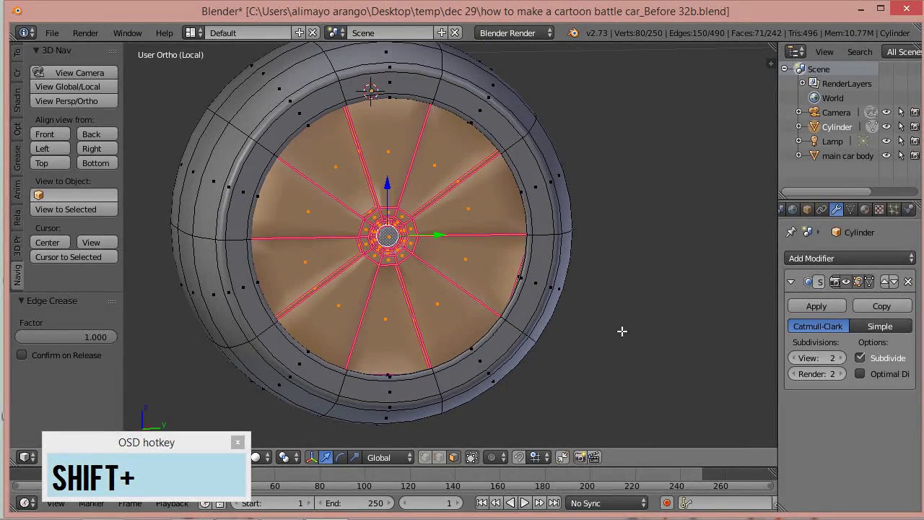
key("n")
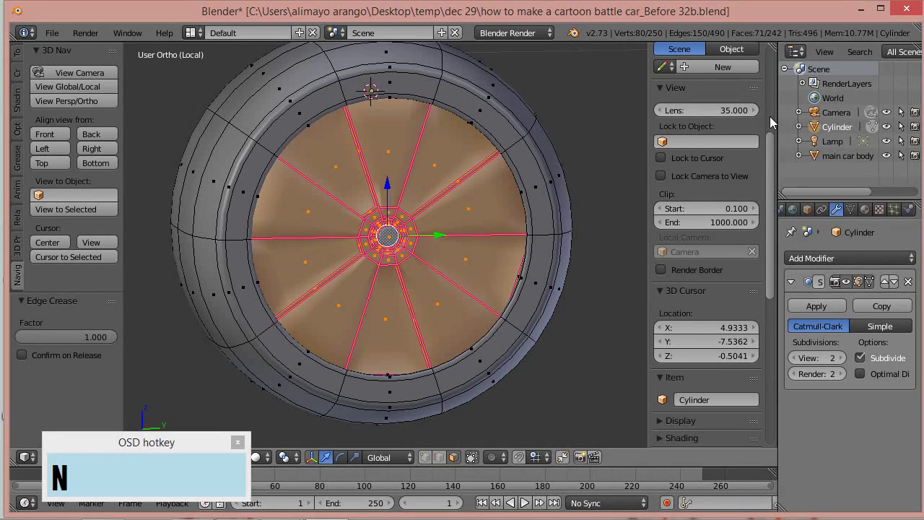
scroll(771, 148, "up", 7)
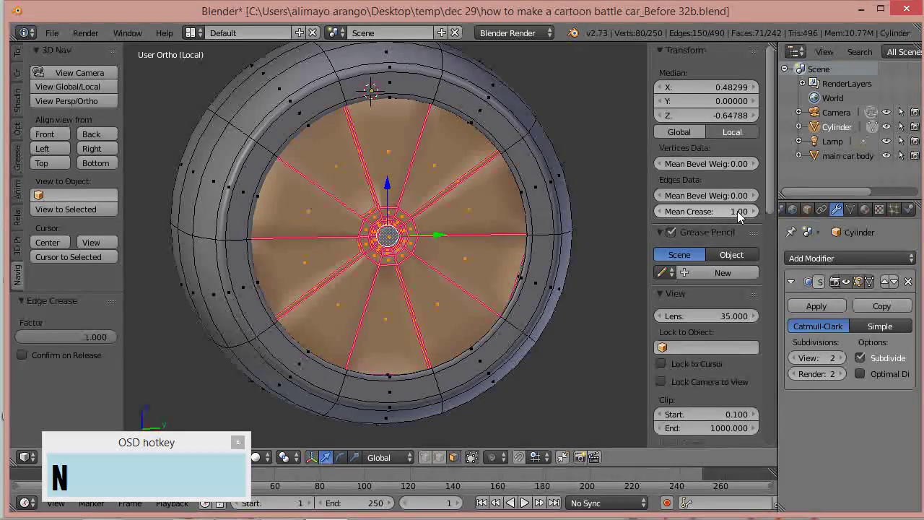
left_click_drag(738, 211, 696, 219)
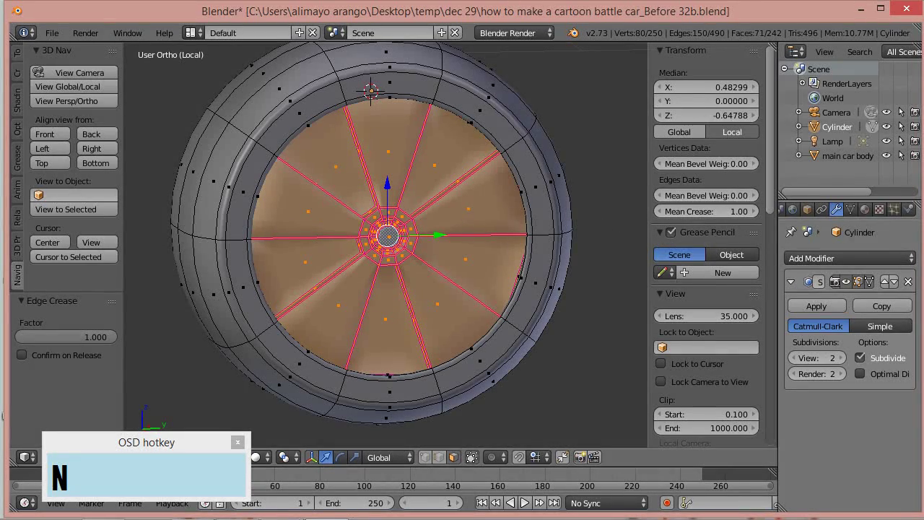
Step: Save the scene as a new version named "how to make a cartoon battle car_Before 33b.blend"
key("ctrl+alt+s")
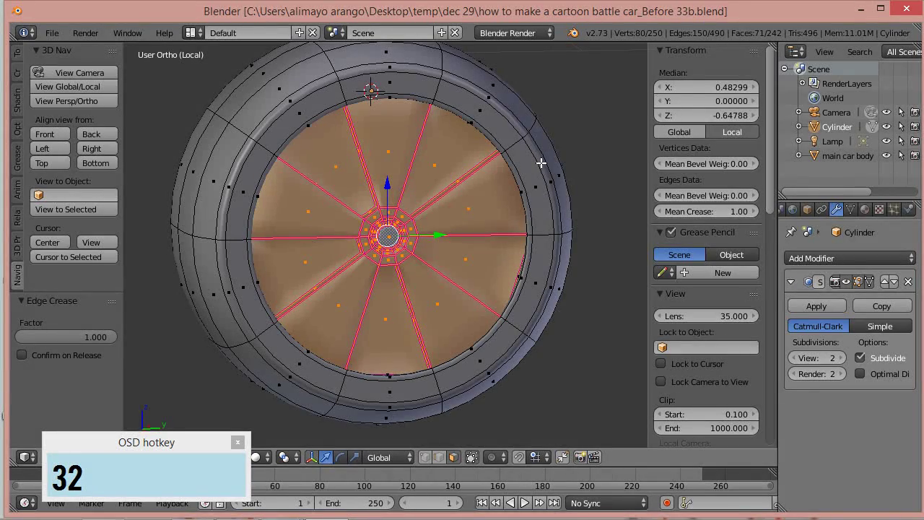
middle_click_drag(247, 135, 275, 145)
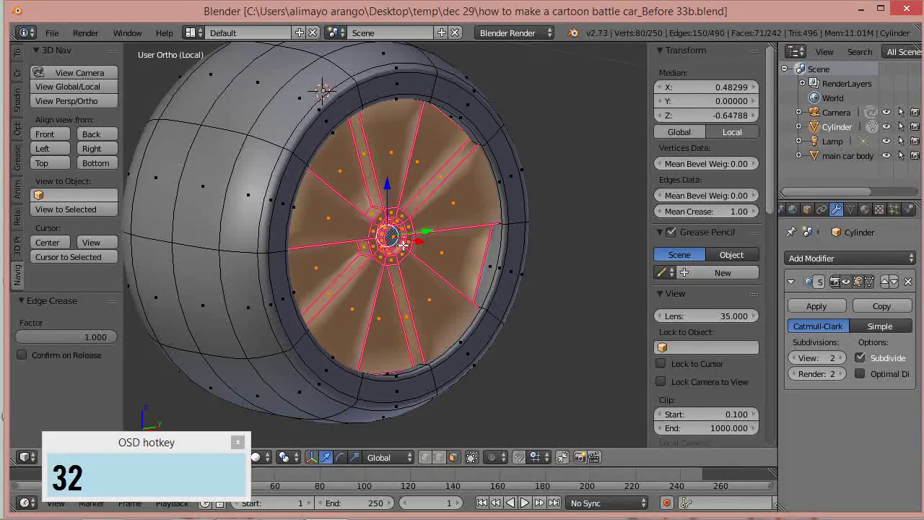
middle_click_drag(587, 303, 527, 316)
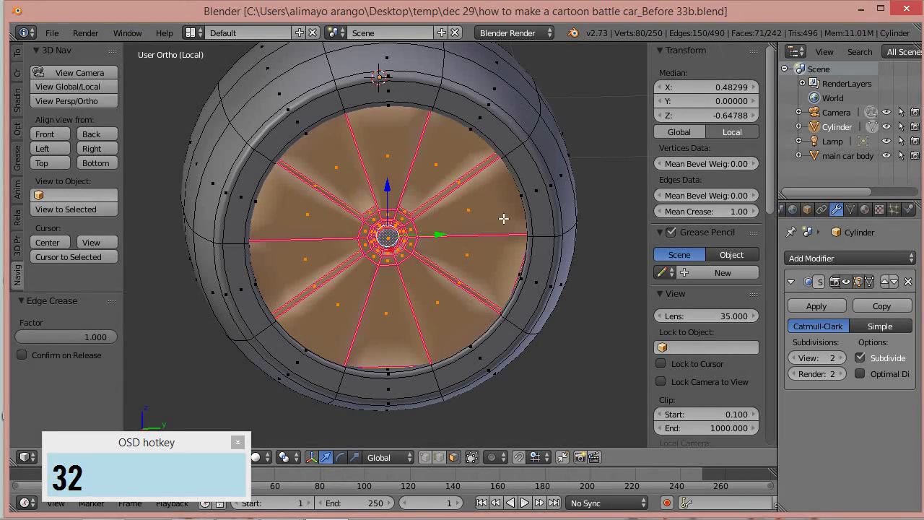
middle_click_drag(464, 274, 420, 253)
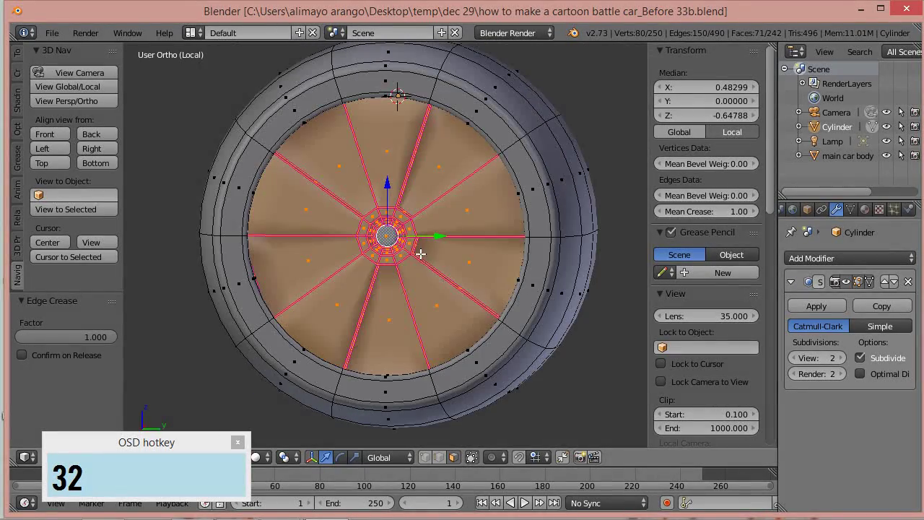
middle_click_drag(399, 292, 486, 316)
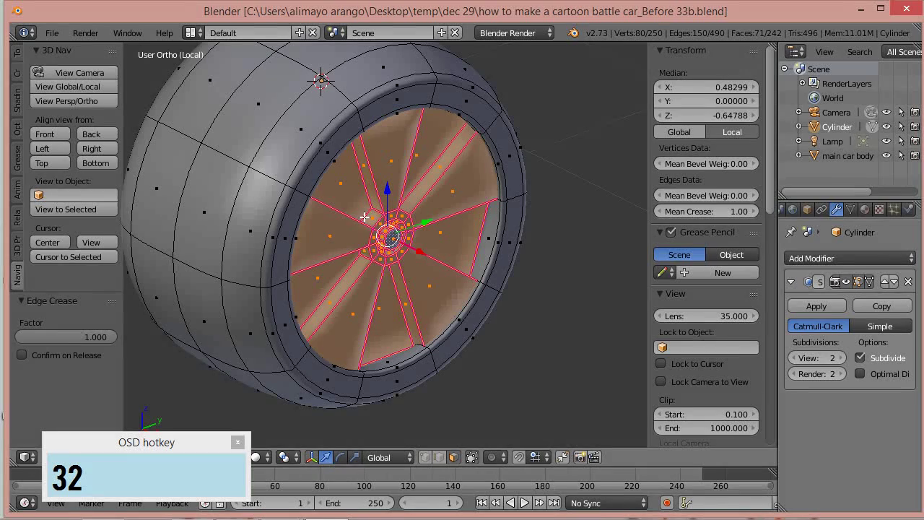
Step: Turn off the Creases overlay in the mesh display settings and deselect the spoke and hub faces
left_click_drag(770, 185, 750, 423)
scroll(752, 389, "up", 3)
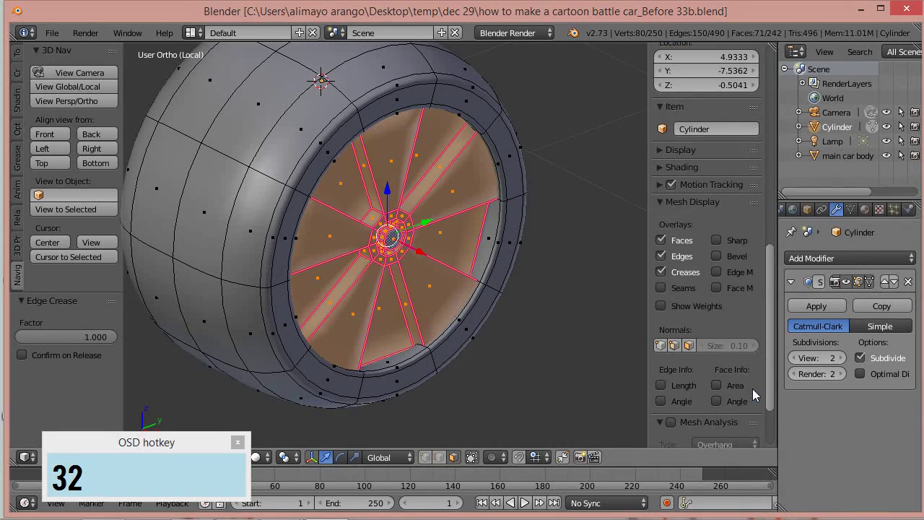
left_click(658, 150)
left_click_drag(769, 282, 758, 386)
left_click(661, 191)
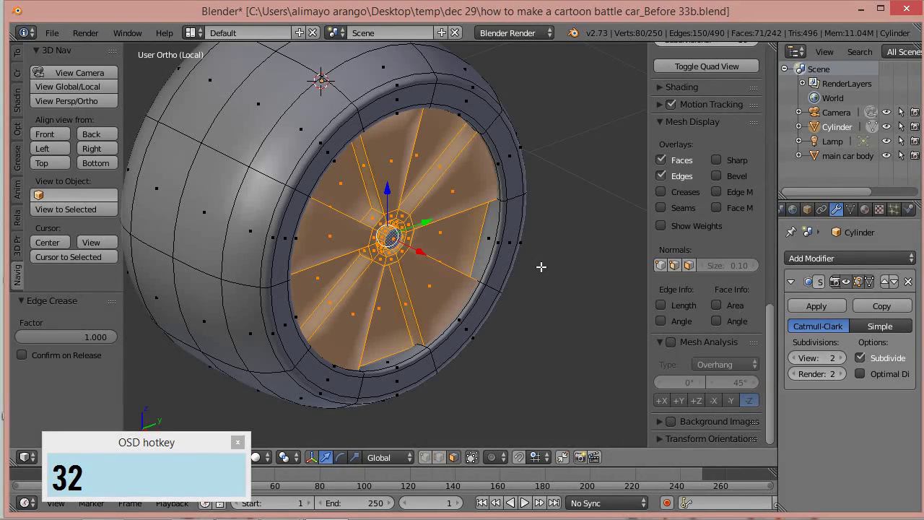
key("a")
middle_click_drag(540, 299, 471, 211)
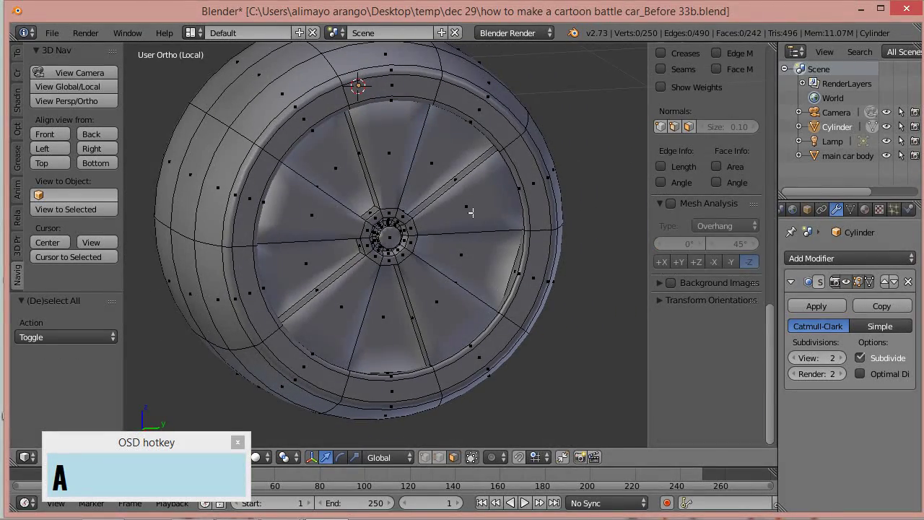
Step: Add an Edge Split modifier to the wheel below its subdivision modifier
middle_click_drag(432, 184, 449, 215)
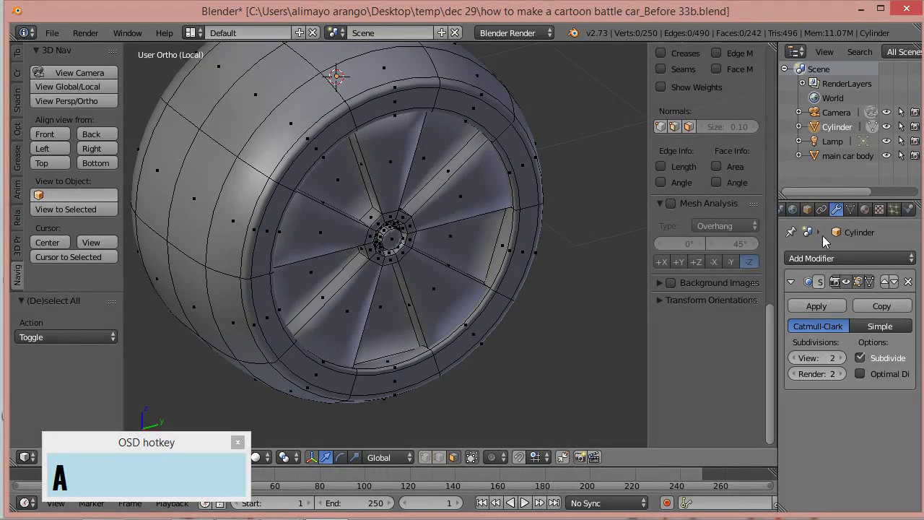
left_click(890, 257)
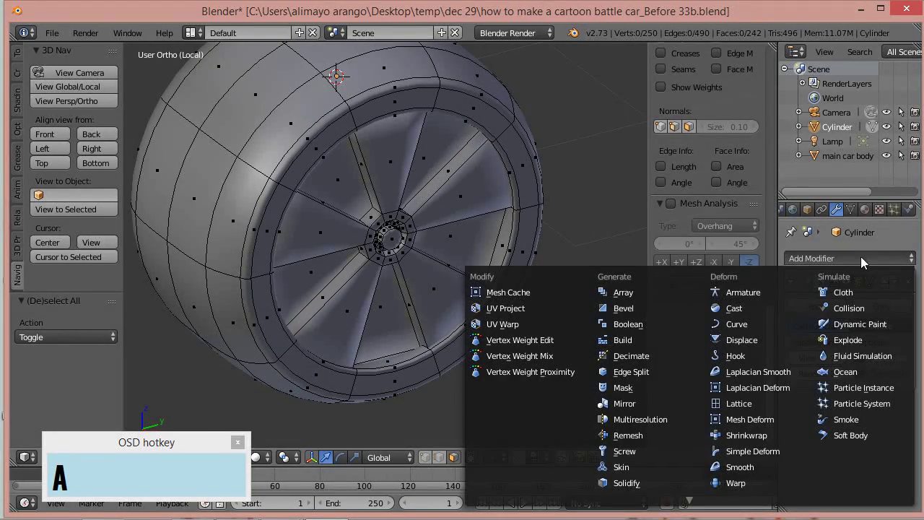
left_click(632, 371)
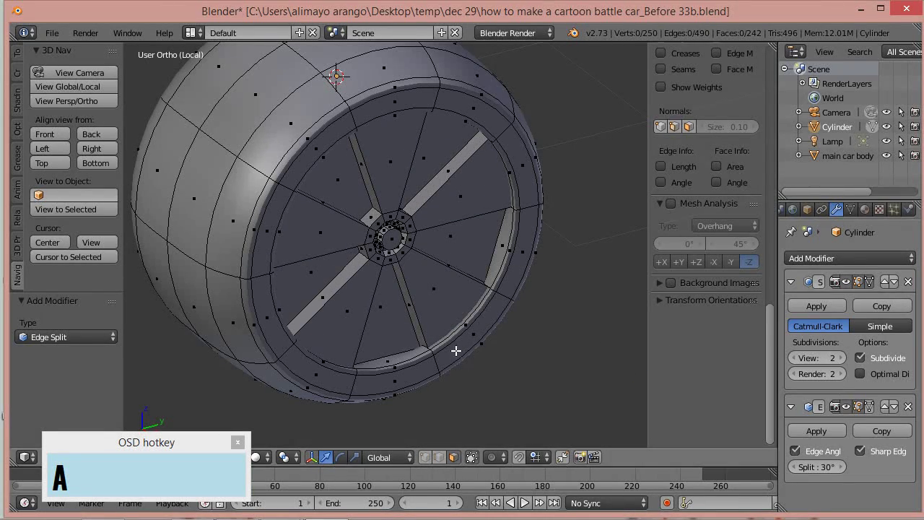
middle_click_drag(480, 346, 308, 214)
middle_click_drag(476, 283, 421, 320)
middle_click_drag(448, 289, 522, 303)
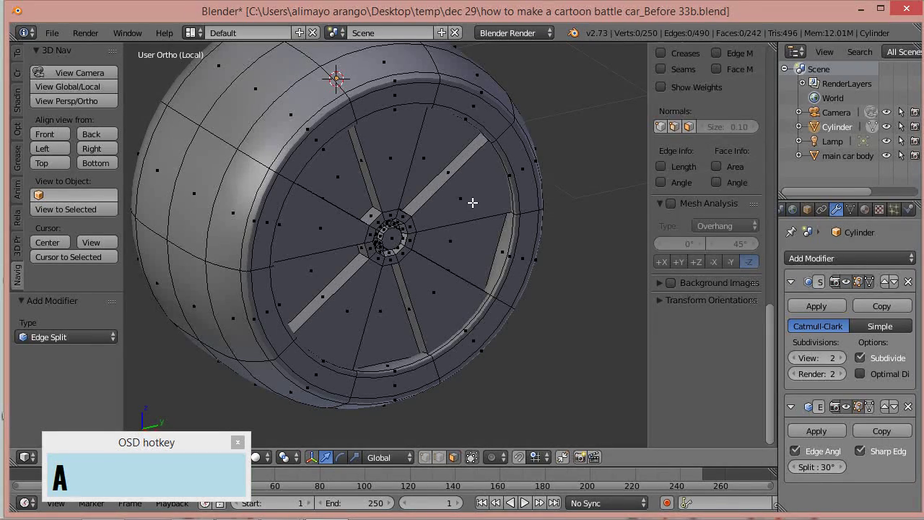
left_click_drag(182, 452, 683, 388)
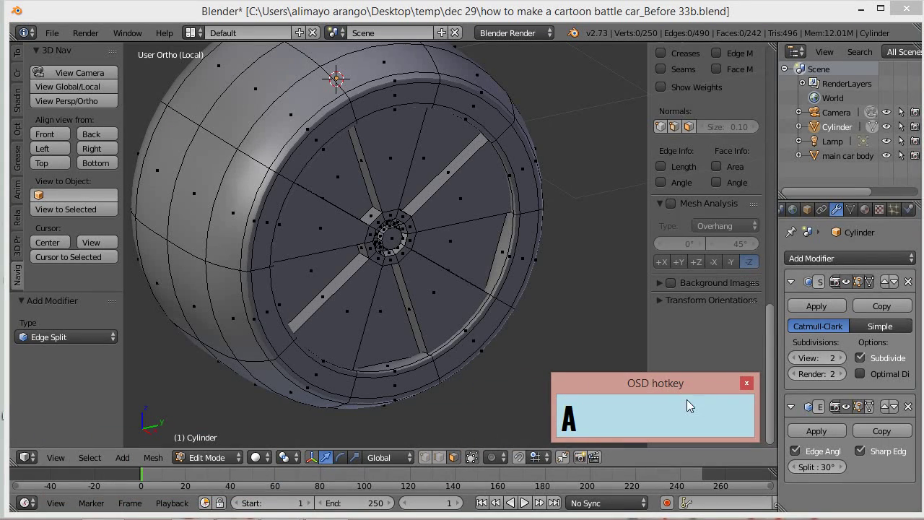
Step: Return the wheel to Object Mode and leave local view to bring back the whole car
left_click(232, 457)
left_click(218, 438)
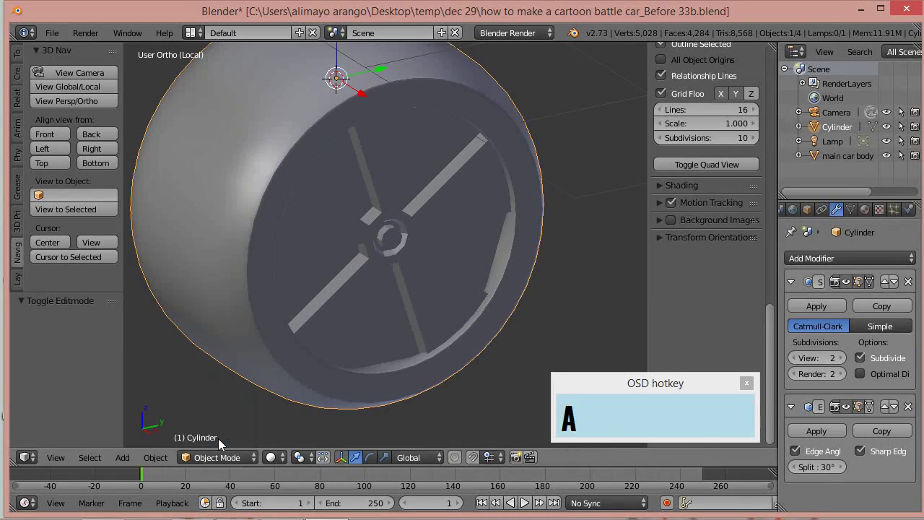
scroll(347, 329, "down", 2)
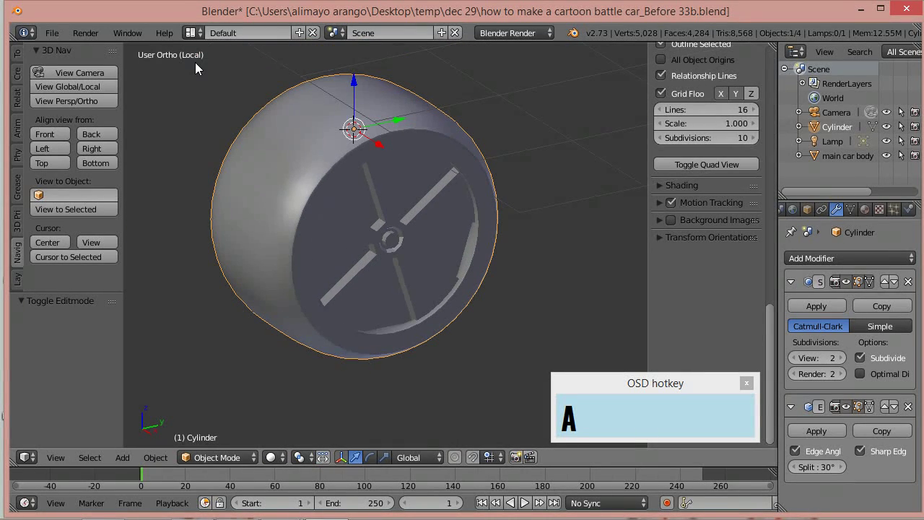
left_click(83, 86)
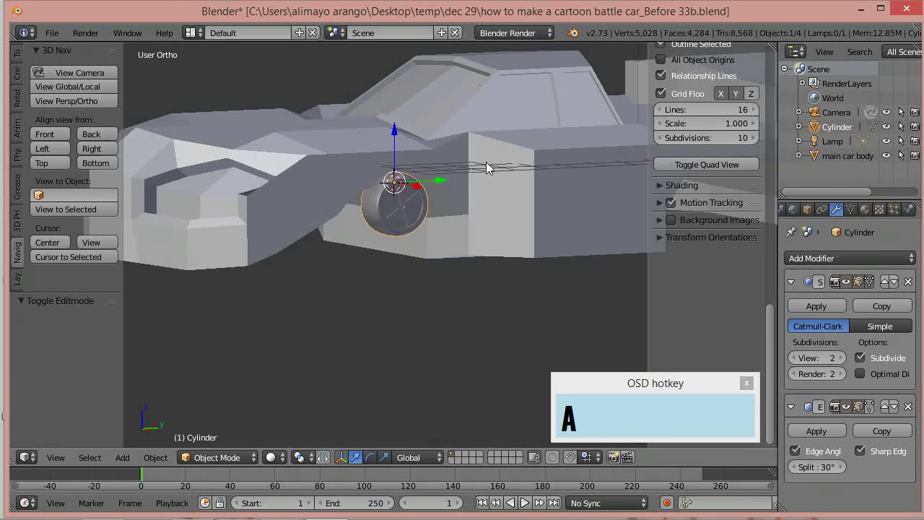
Step: In Edit Mode, select the wheel's whole mesh and scale it up uniformly by about 2.42
left_click(248, 461)
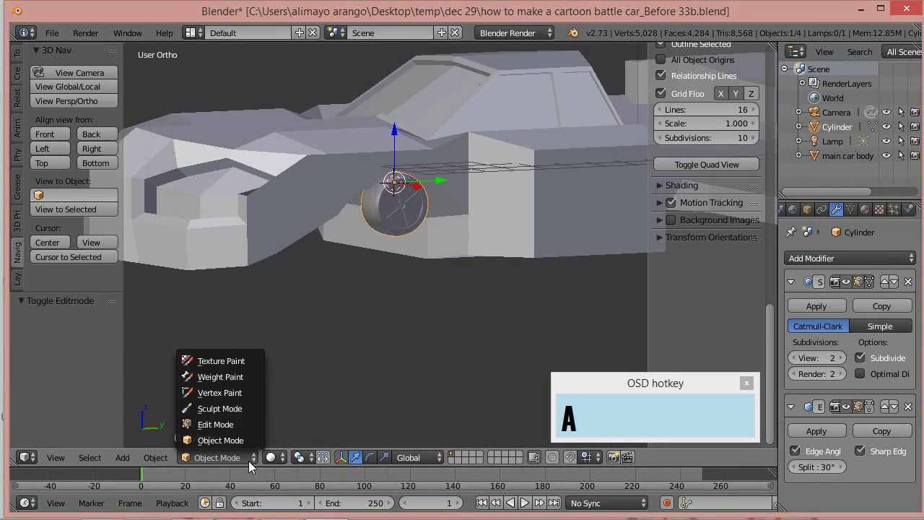
left_click(218, 425)
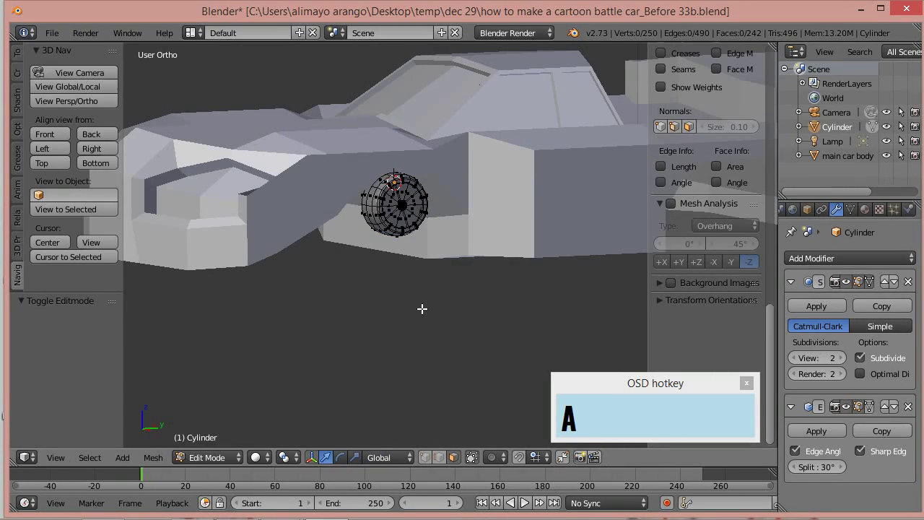
key("s")
key("a")
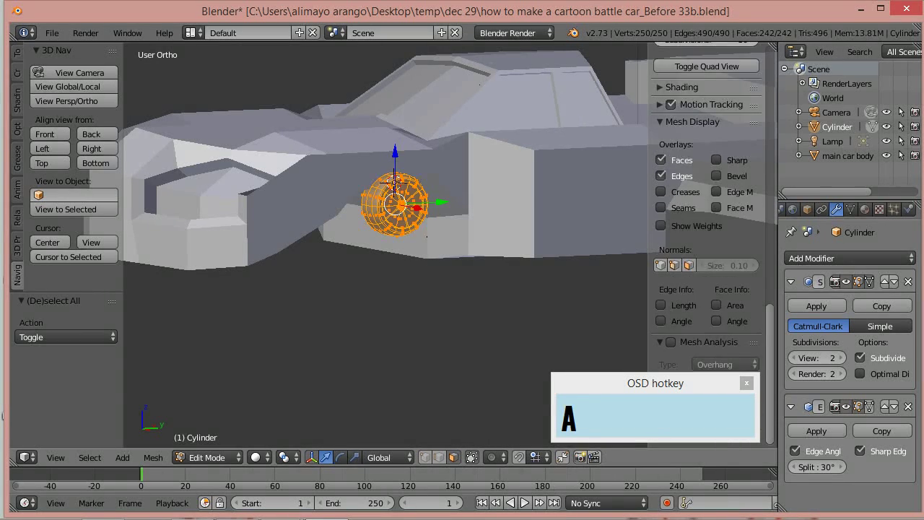
key("s")
left_click(498, 305)
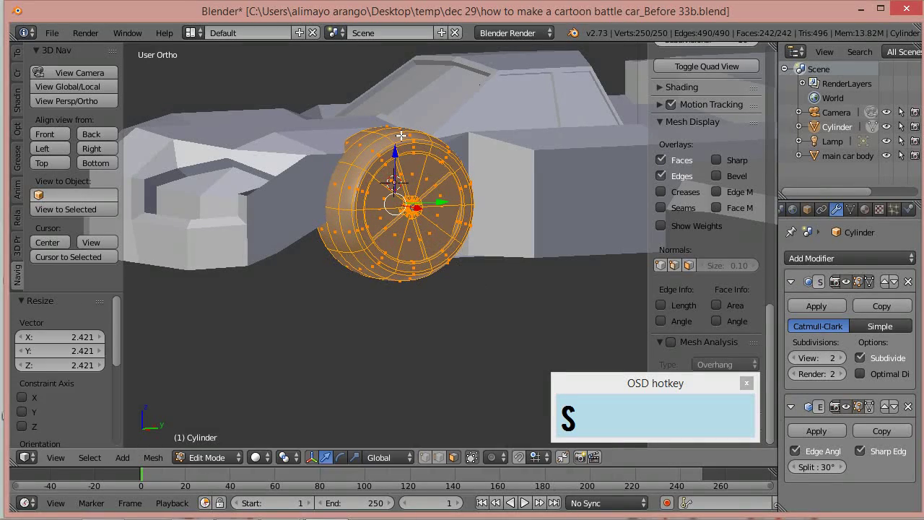
Step: Move the selected wheel mesh down along Z by about 1.57 so it sits under the front fender
left_click_drag(392, 147, 389, 197)
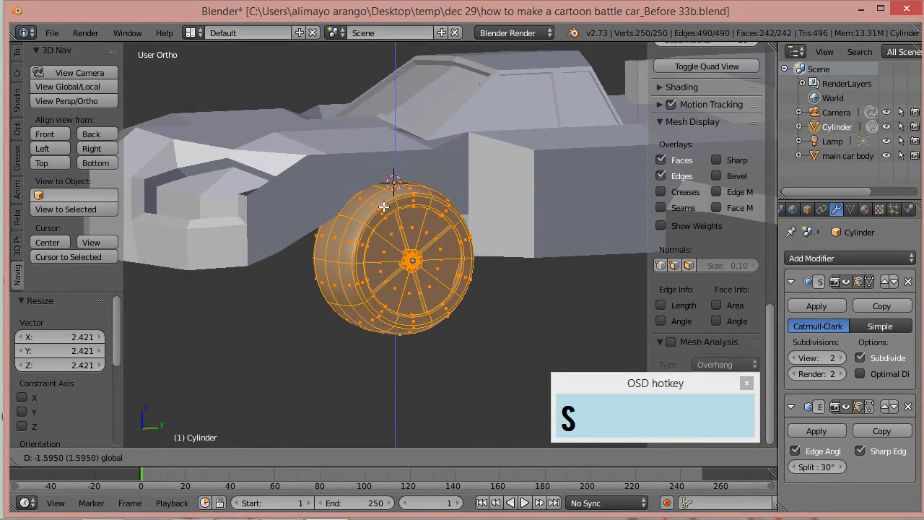
left_click(386, 220)
middle_click_drag(386, 220, 451, 262)
key("3")
key("3")
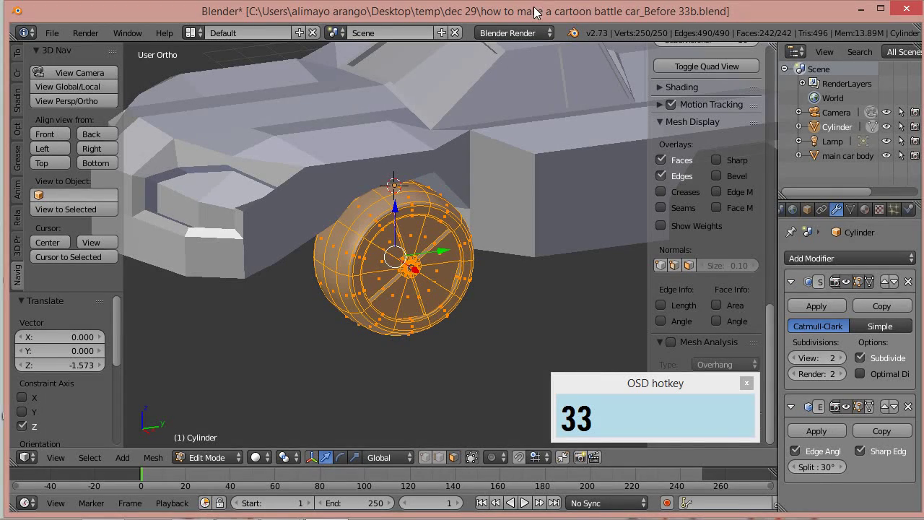
middle_click_drag(404, 195, 393, 187)
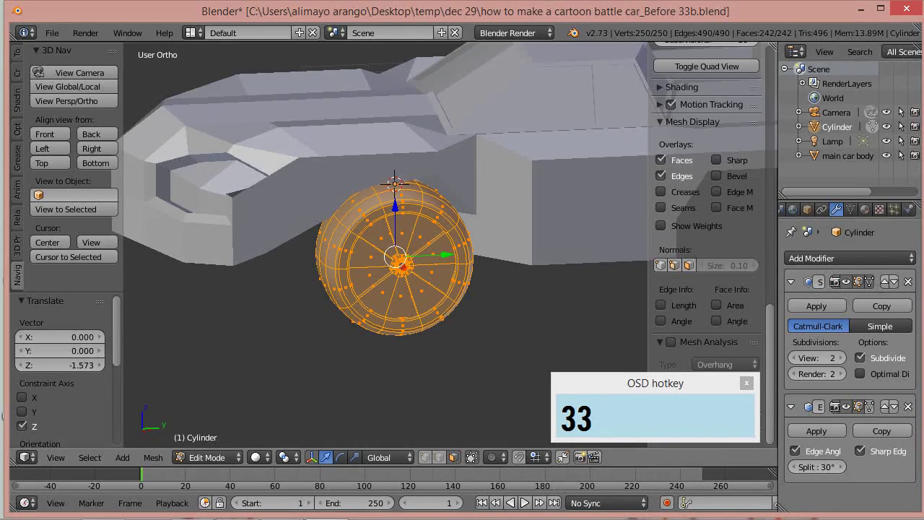
Step: Return to Object Mode and set the wheel's origin to its geometry
left_click(213, 457)
left_click(222, 437)
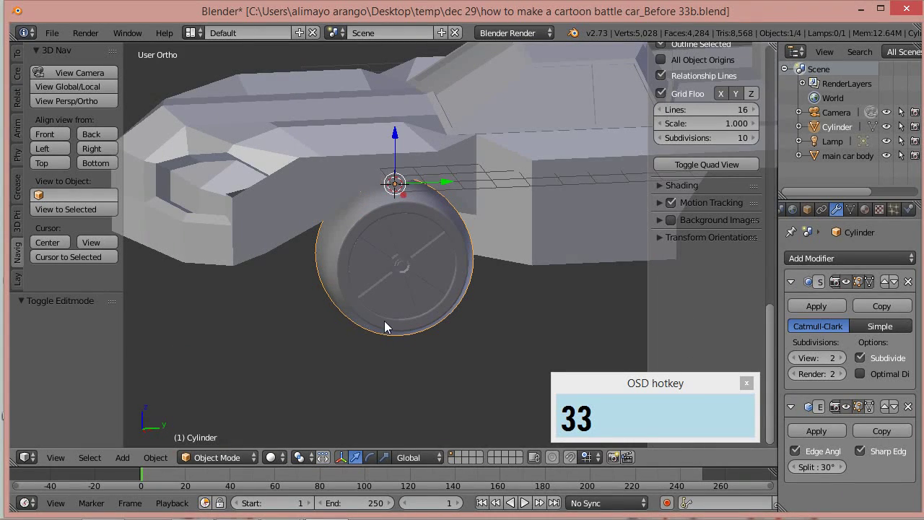
left_click(150, 459)
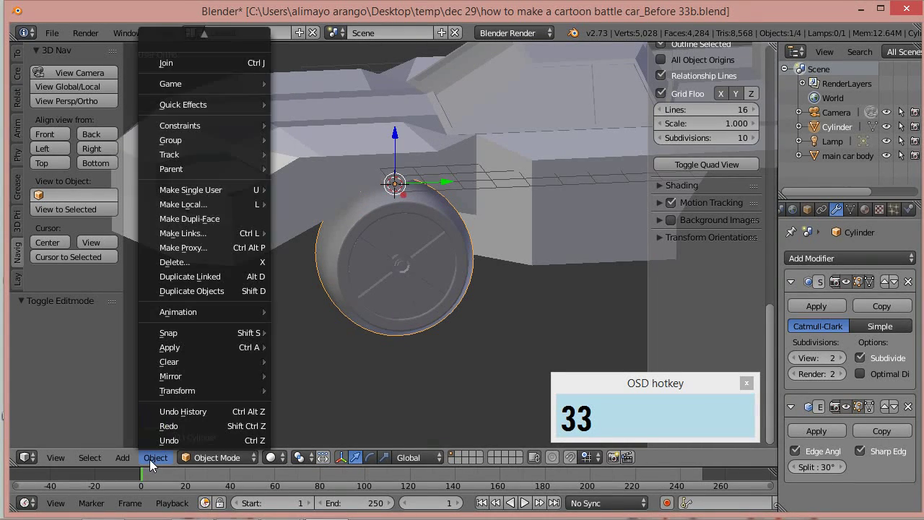
mouse_move(195, 388)
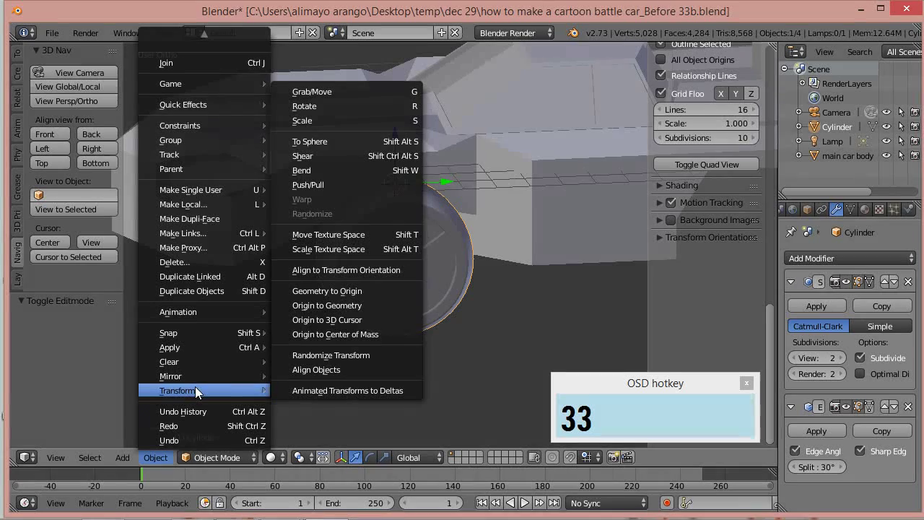
left_click(333, 304)
middle_click_drag(425, 303, 439, 291)
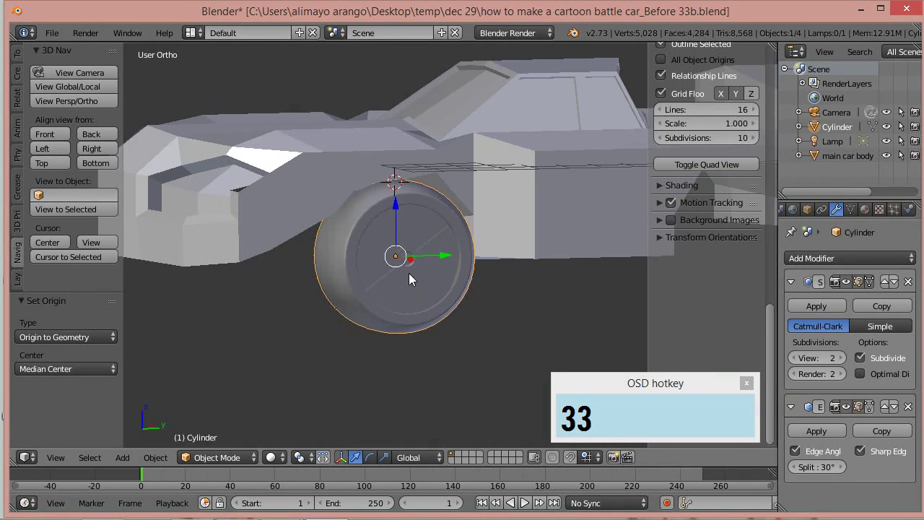
Step: Save the scene as a new version named "how to make a cartoon battle car_Before 34b.blend"
scroll(468, 270, "down", 1)
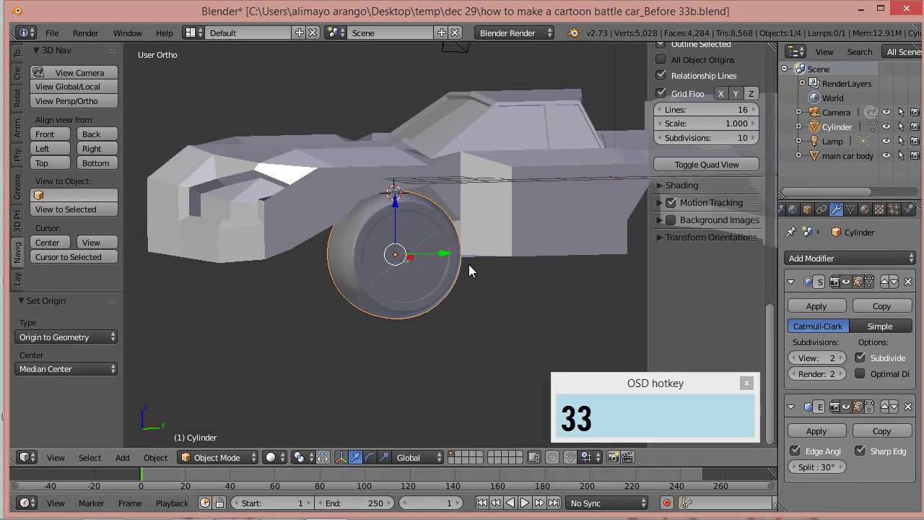
scroll(519, 283, "down", 1)
scroll(519, 279, "down", 1)
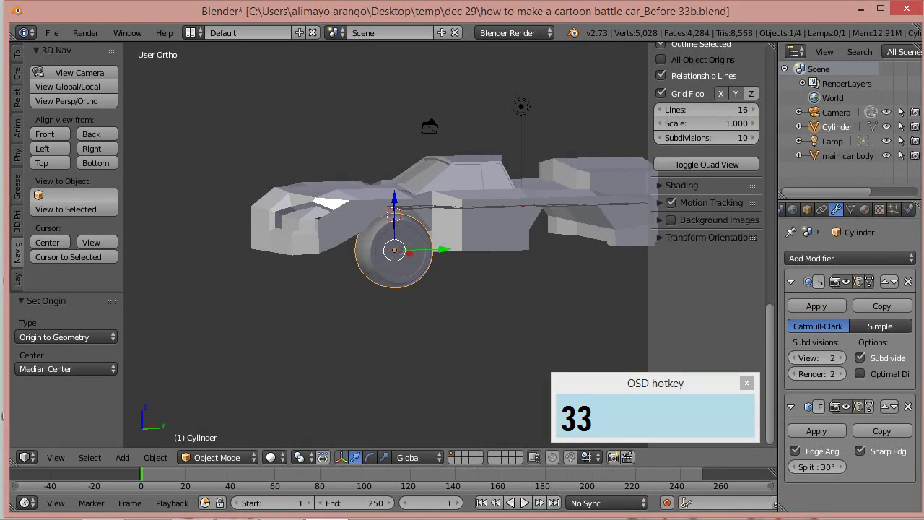
key("ctrl+alt+s")
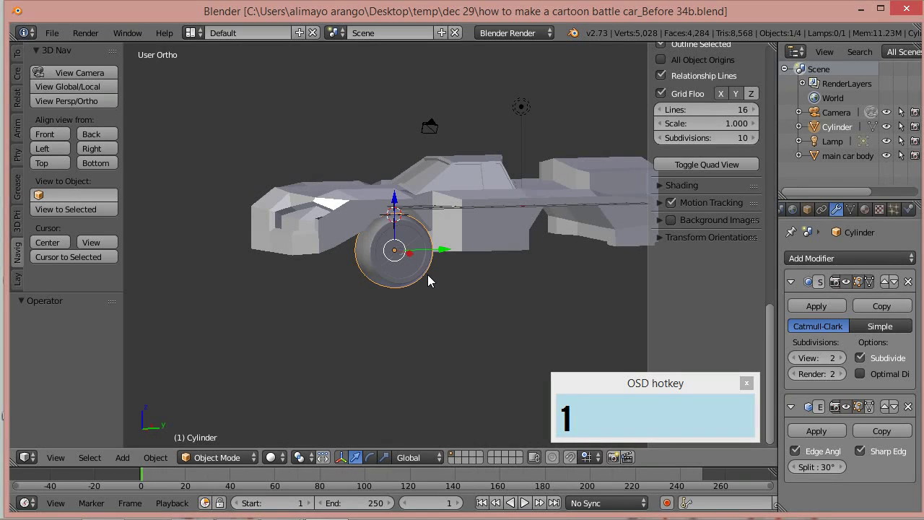
Step: Duplicate the front wheel and move the copy about 11.37 along Y to the car's rear
key("shift+d")
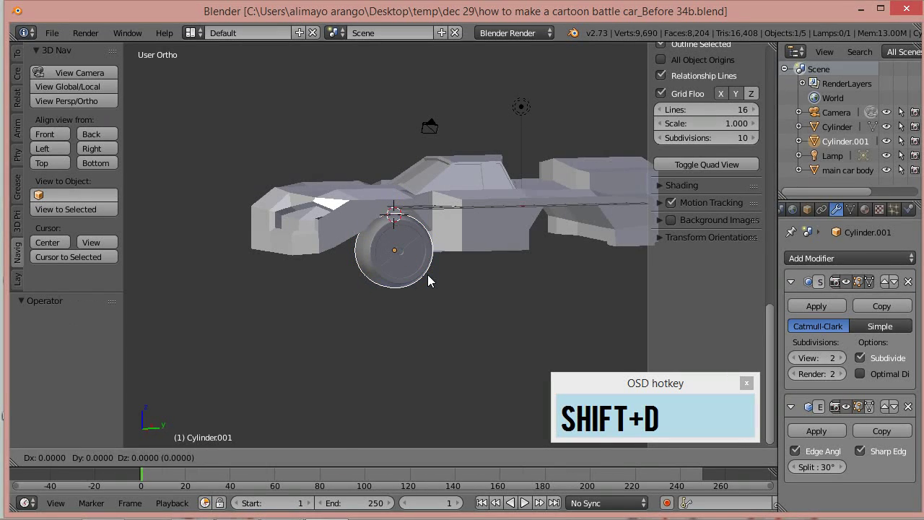
right_click(433, 274)
scroll(470, 275, "down", 1)
left_click_drag(448, 250, 589, 249)
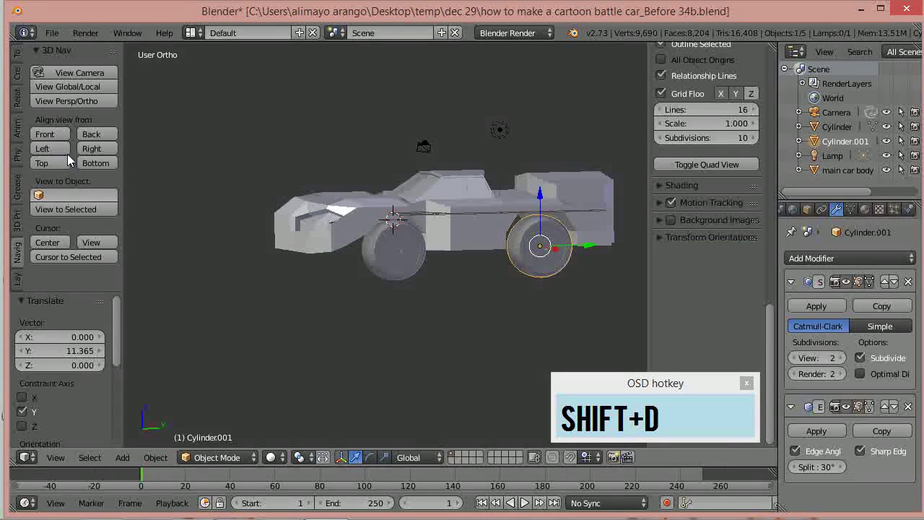
Step: Select the front wheel in the front view and reset the 3D cursor to the world origin
left_click(50, 135)
scroll(464, 251, "down", 5)
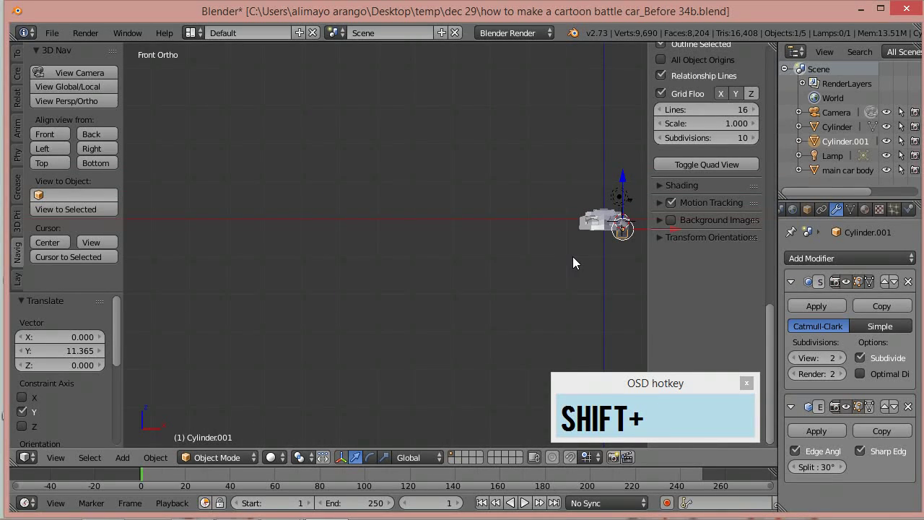
middle_click_drag(584, 262, 355, 262, "shift")
scroll(373, 277, "up", 5)
scroll(388, 283, "up", 4)
scroll(405, 247, "down", 1)
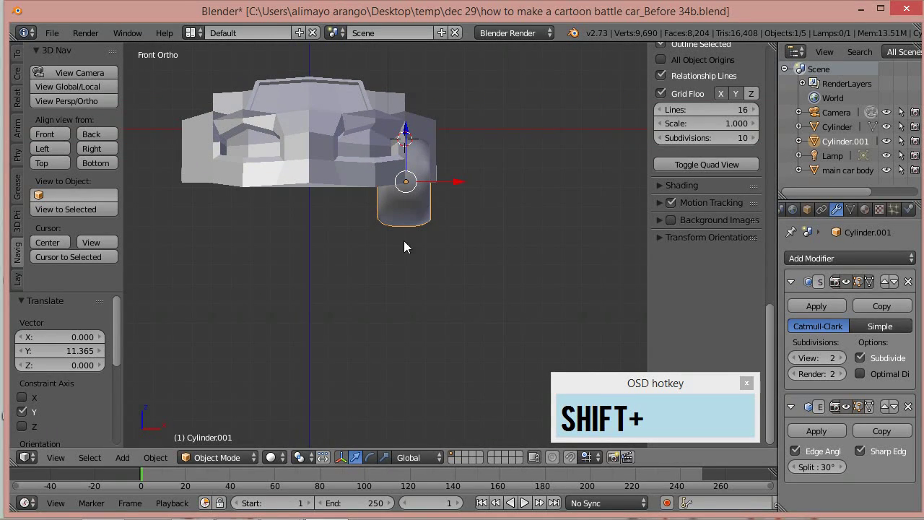
right_click(398, 216, "shift")
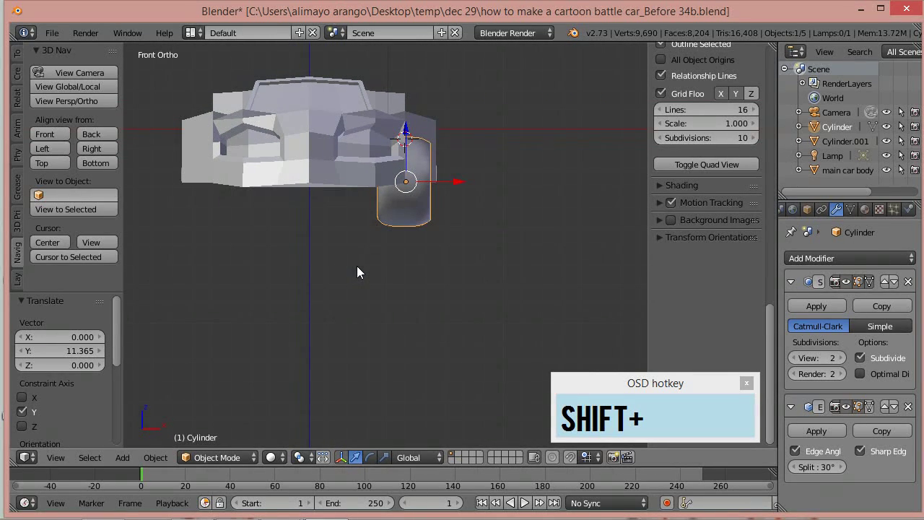
key("shift+c")
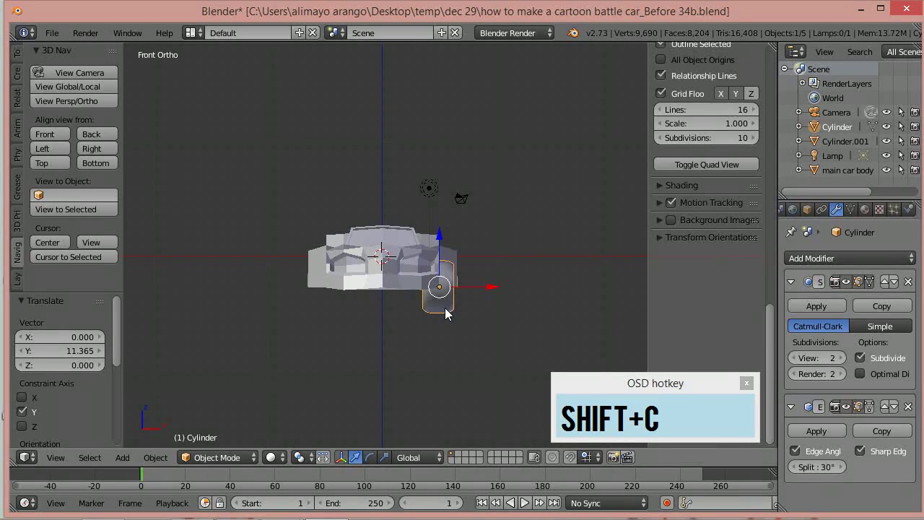
Step: Duplicate the front wheel in place and set the pivot point to the 3D Cursor
key("shift+d")
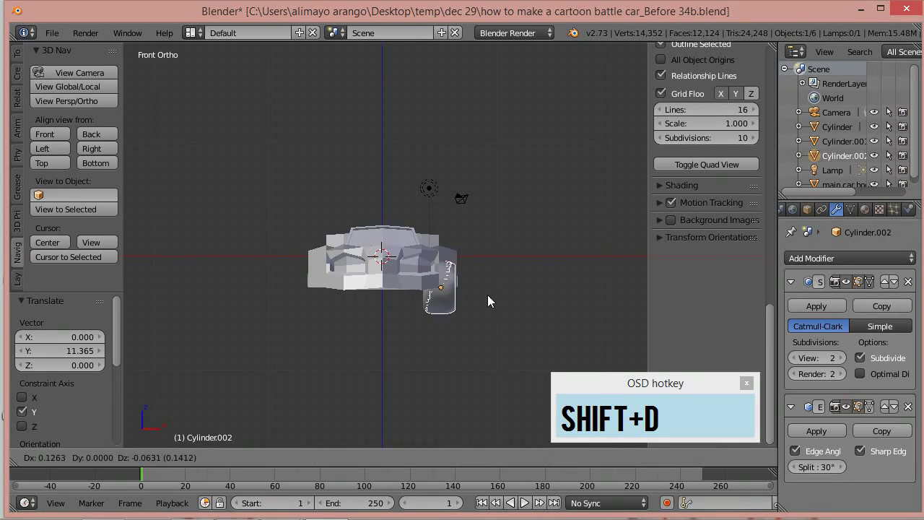
right_click(537, 260)
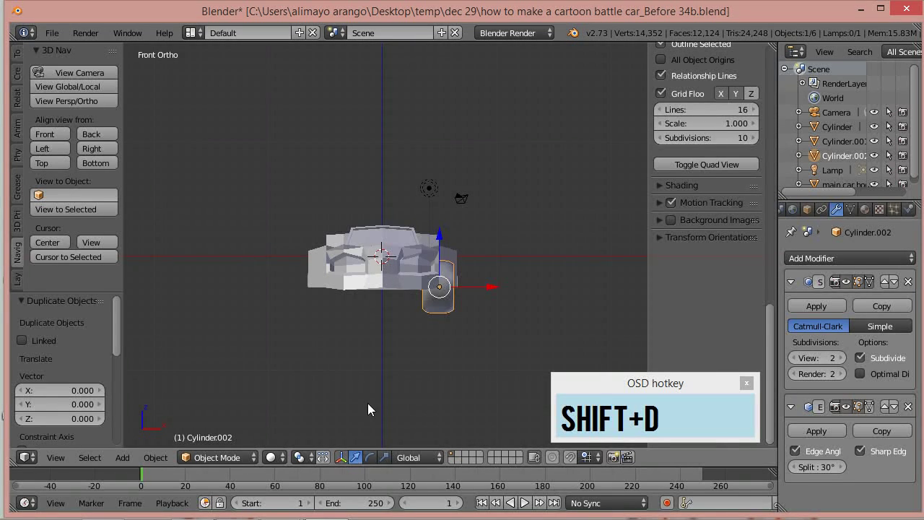
left_click(306, 459)
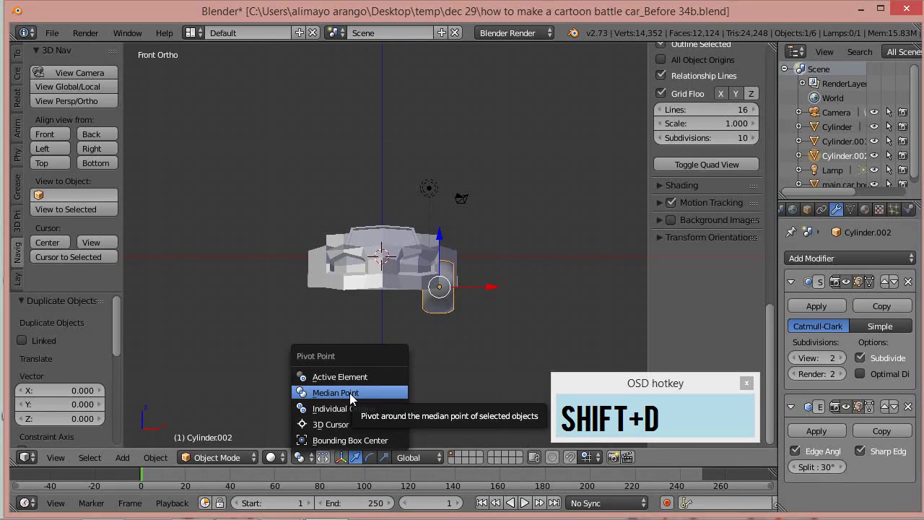
left_click(336, 424)
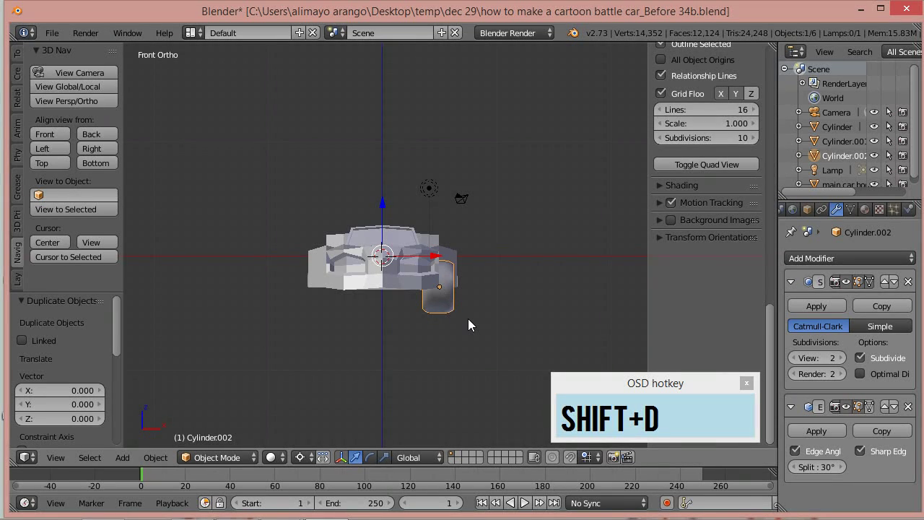
Step: Scale the duplicated front wheel by -1 along X to mirror it to the car's opposite side
key("s")
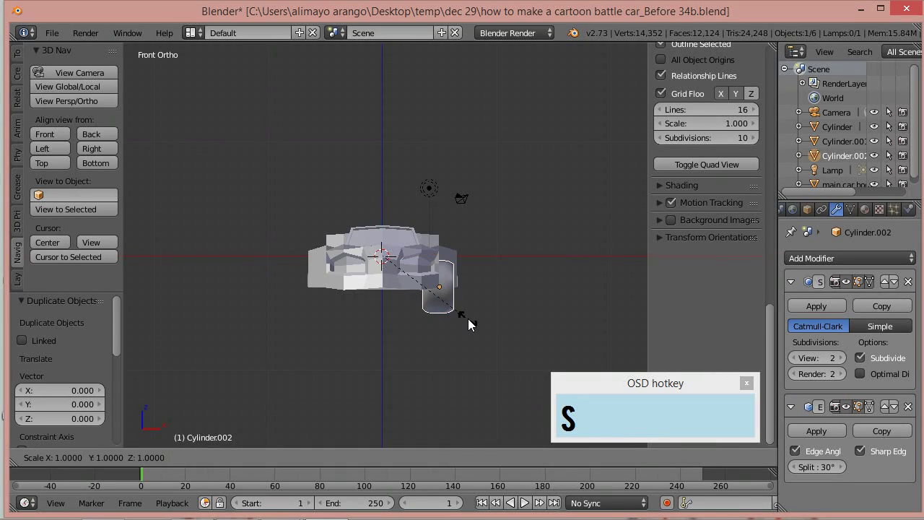
type("x")
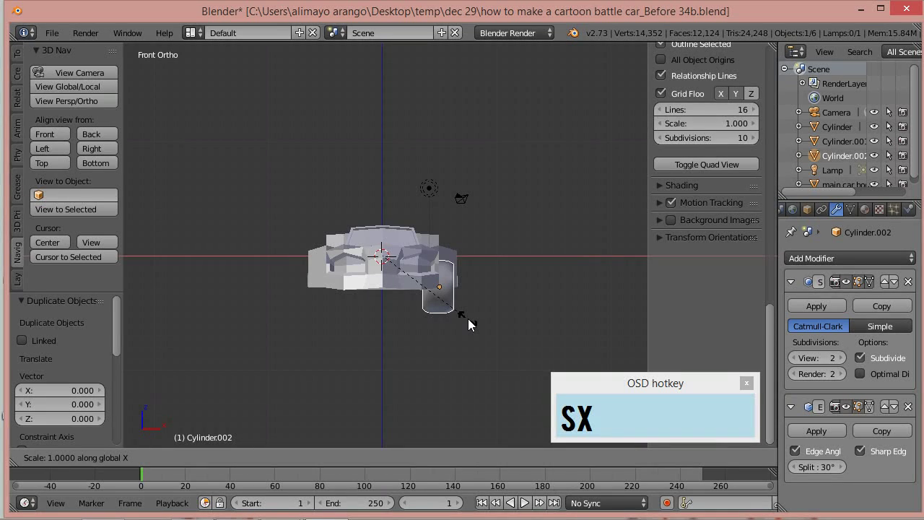
type("-1")
left_click(468, 323)
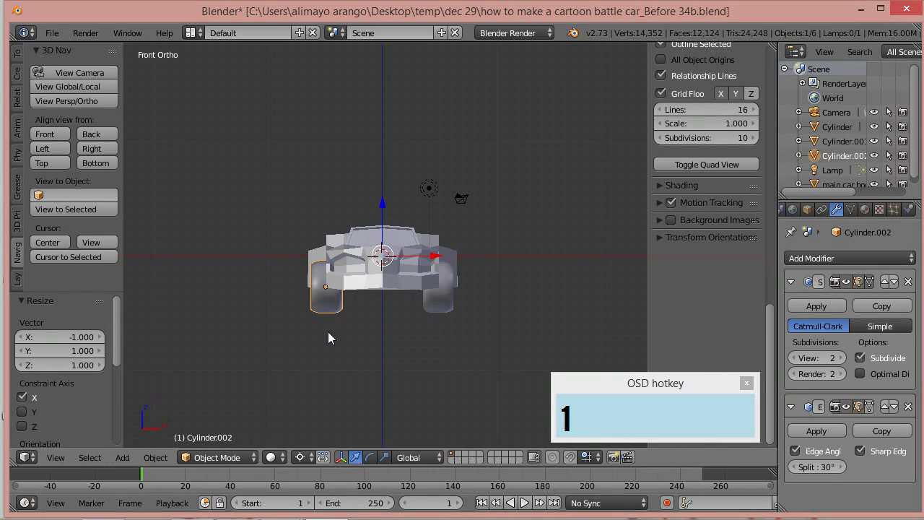
Step: Duplicate the car's rear wheel and leave the copy in place
middle_click_drag(516, 312, 492, 303)
right_click(488, 288)
key("shift+d")
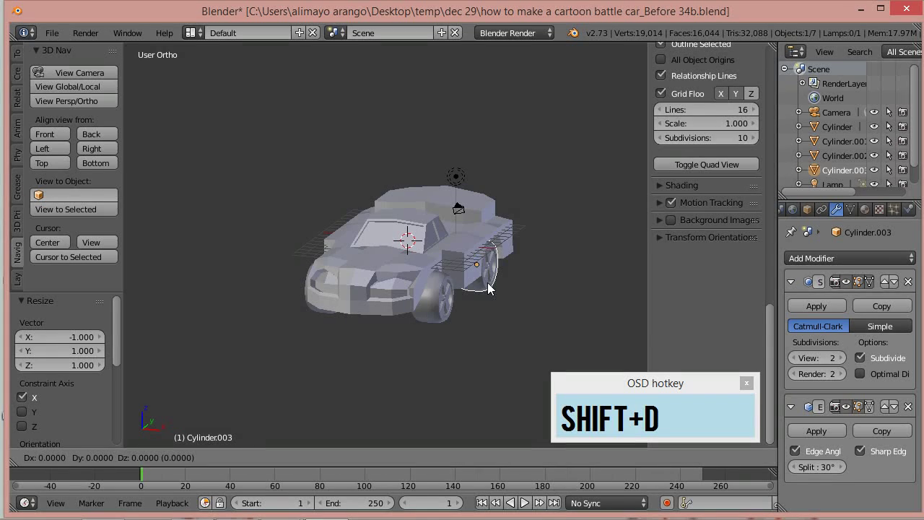
right_click(570, 281)
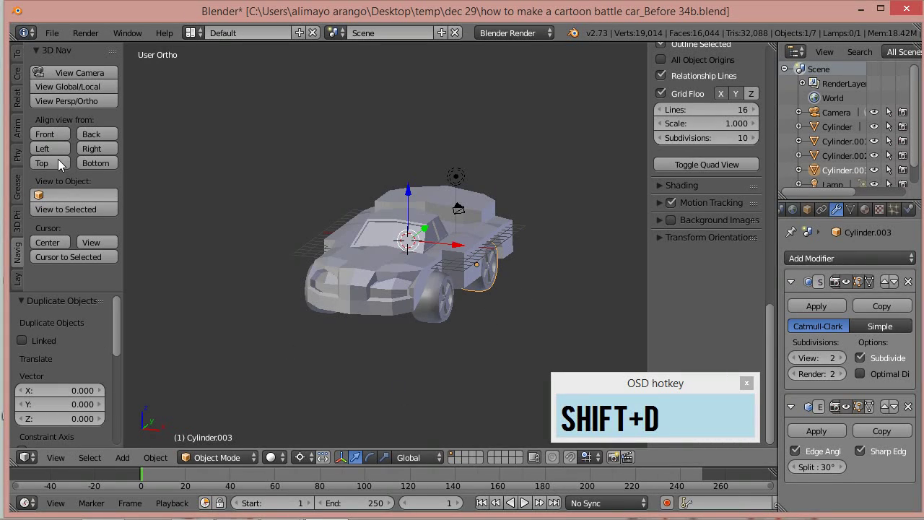
Step: Mirror the duplicated rear wheel to the opposite side by scaling it -1 along X, and set the pivot point to Median Point
left_click(48, 132)
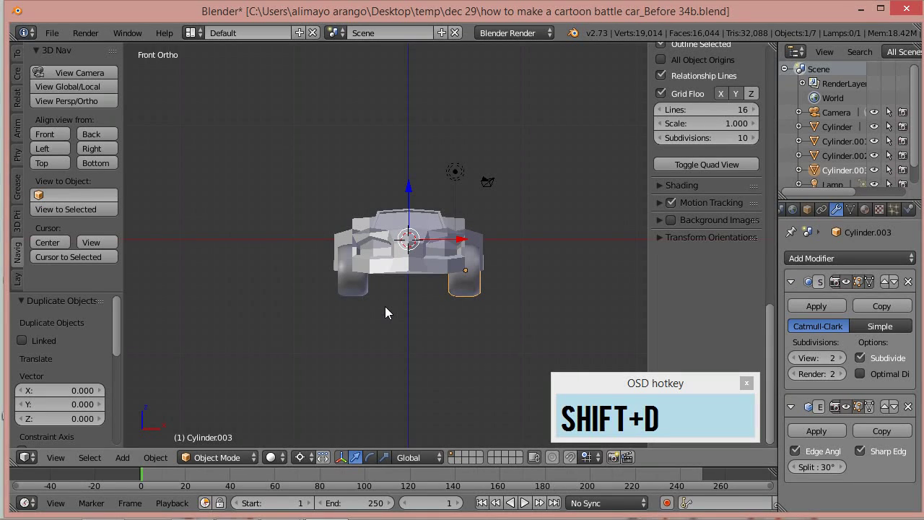
key("s")
key("x")
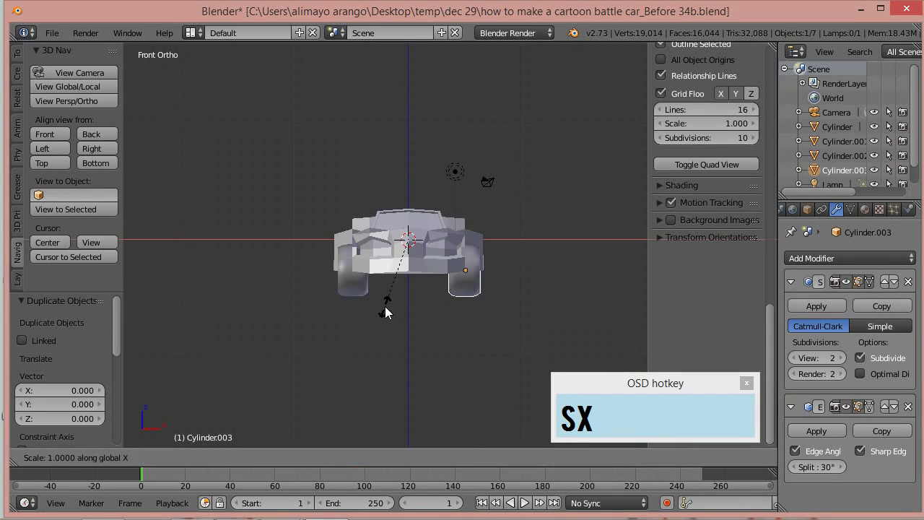
key("minus")
key("1")
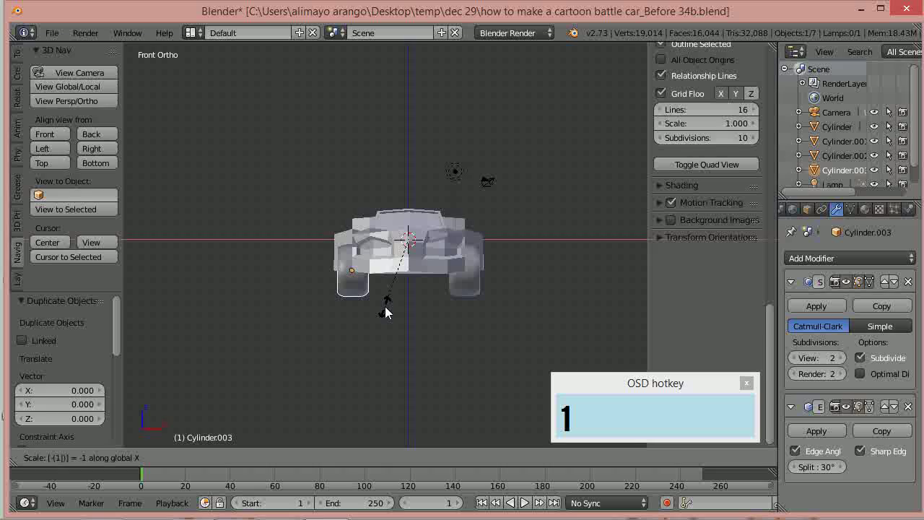
left_click(385, 312)
middle_click_drag(341, 338, 503, 366)
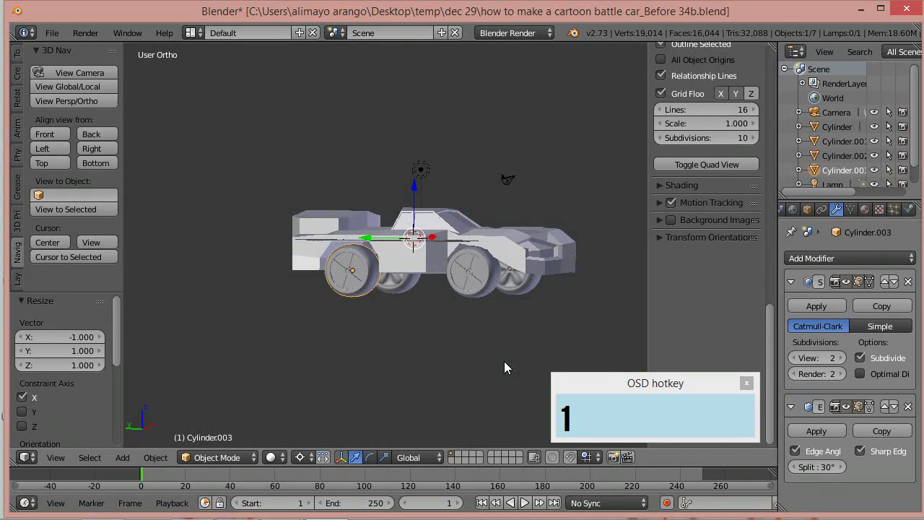
middle_click_drag(478, 323, 376, 271)
middle_click_drag(465, 326, 316, 362)
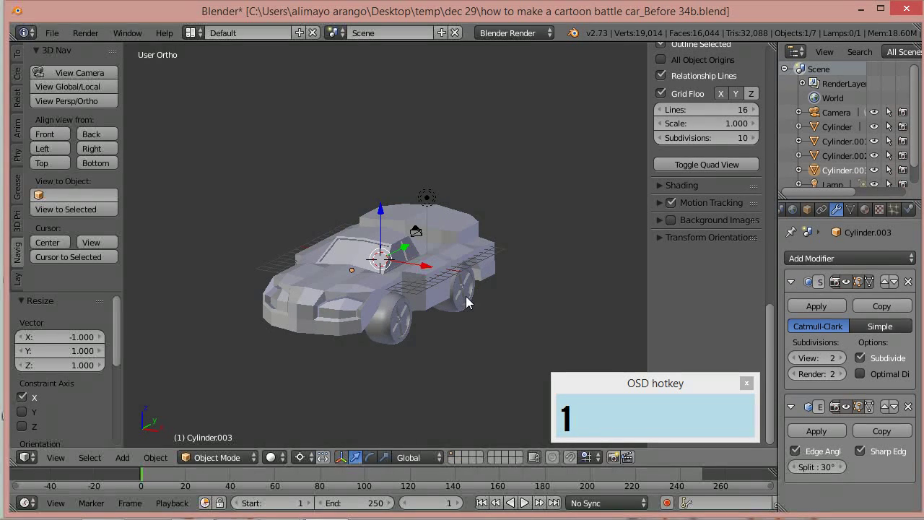
left_click(305, 457)
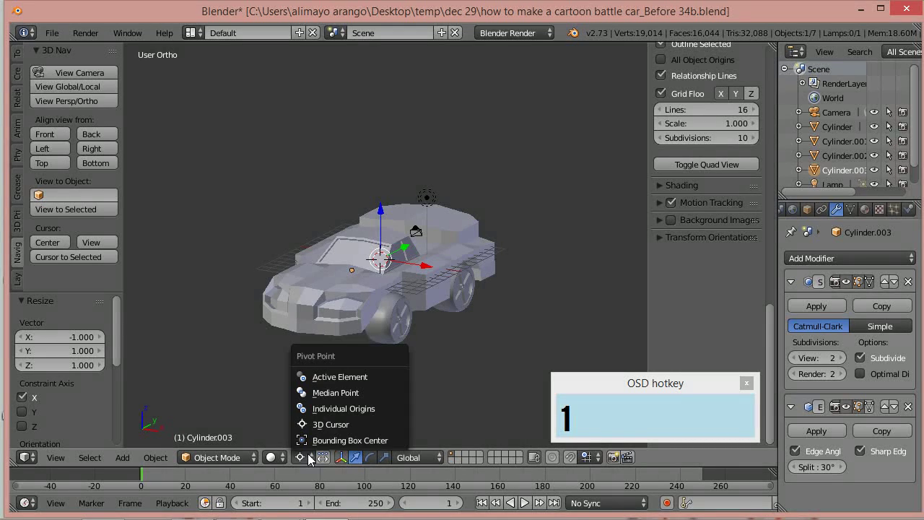
left_click(345, 392)
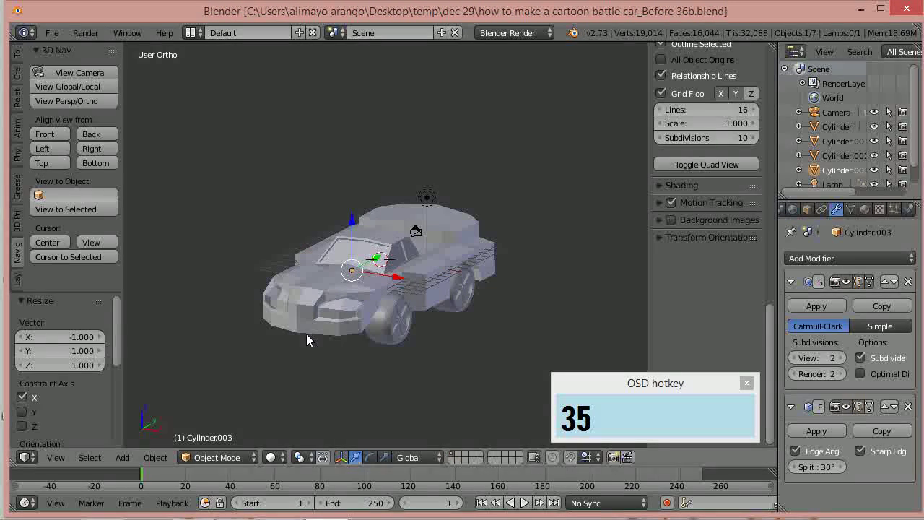
Step: Open the main car body in Edit Mode and save the file as "how to make a cartoon battle car_Before 37b.blend"
scroll(289, 328, "up", 2)
right_click(266, 326)
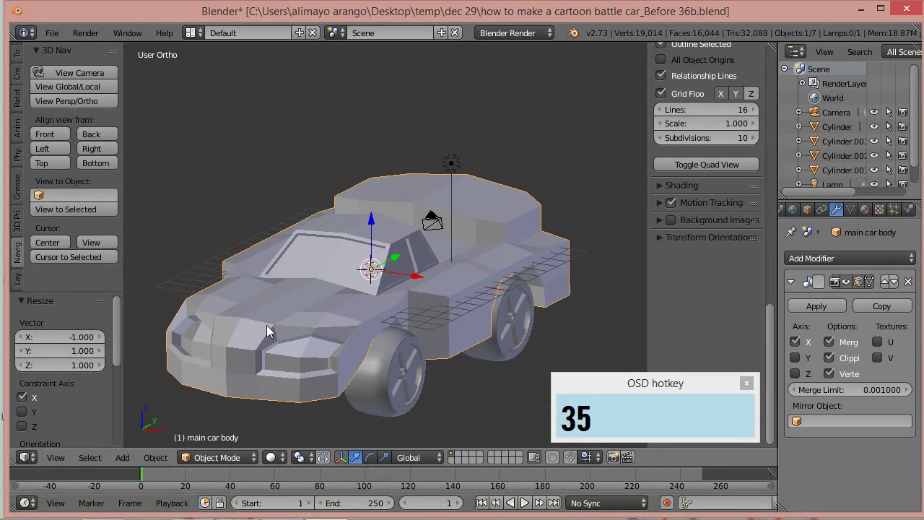
left_click(248, 459)
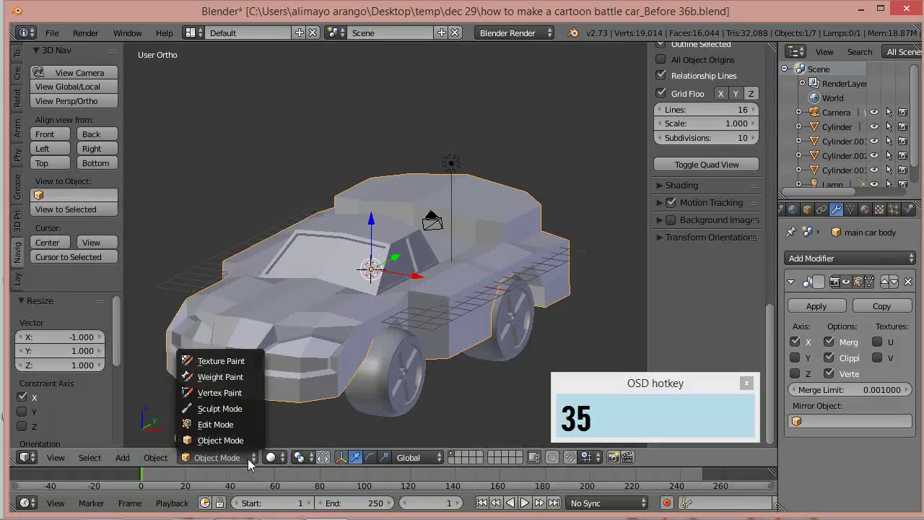
left_click(211, 377)
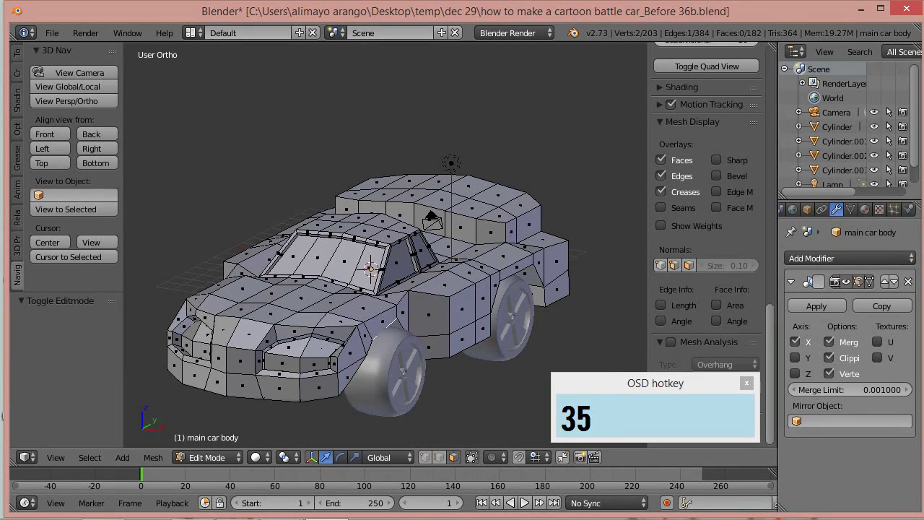
key("ctrl+alt+s")
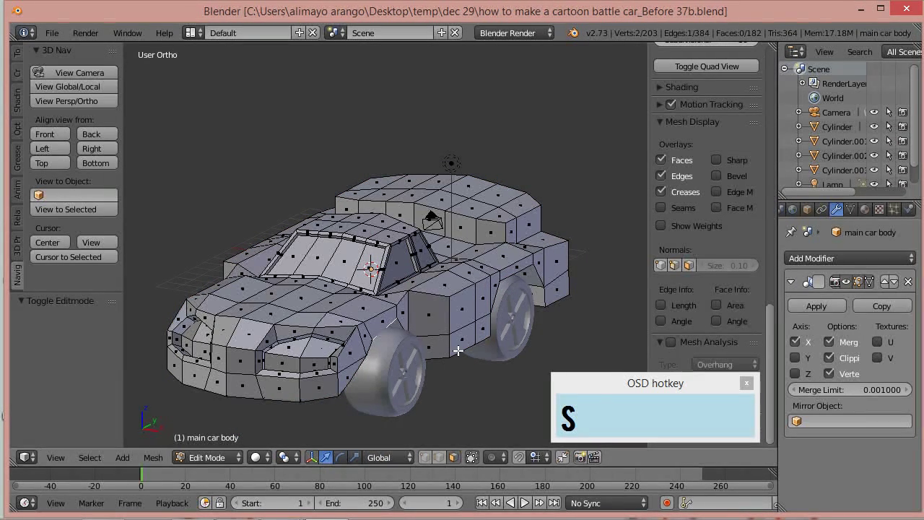
Step: Select the three faces on the underside of the front bumper and flatten them by scaling to 0 along Z
middle_click_drag(439, 381, 409, 364)
scroll(412, 294, "up", 3)
middle_click_drag(412, 293, 412, 310)
middle_click_drag(432, 342, 474, 202, "shift")
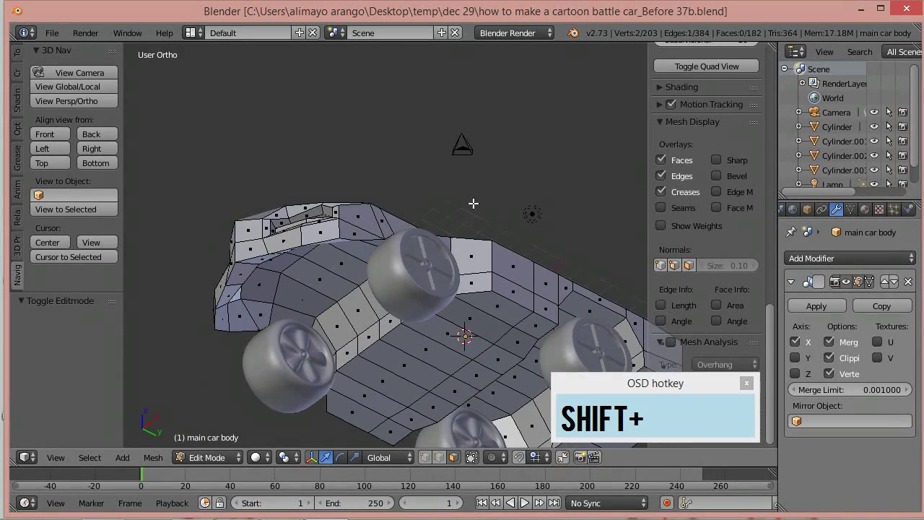
middle_click_drag(298, 349, 304, 240)
right_click(327, 223)
right_click(284, 243, "shift")
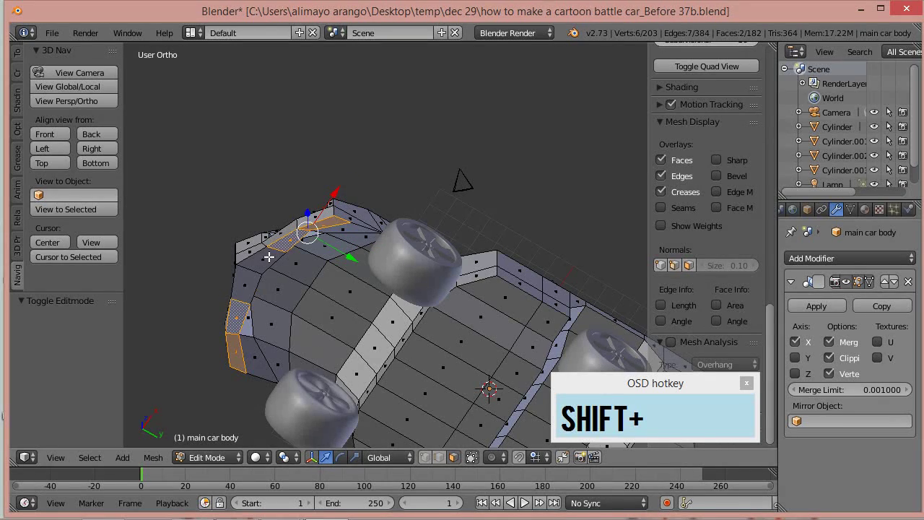
right_click(271, 254, "shift")
key("s")
key("z")
key("0")
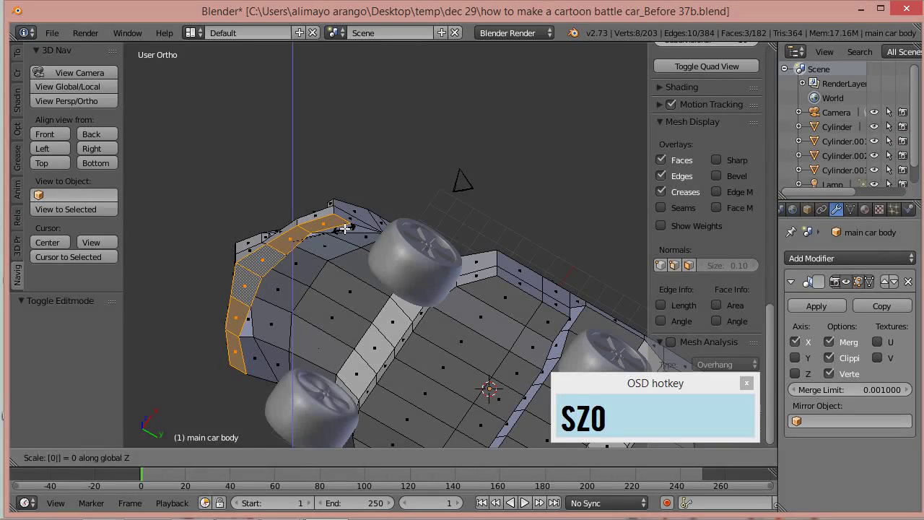
left_click(345, 228)
scroll(512, 307, "down", 1)
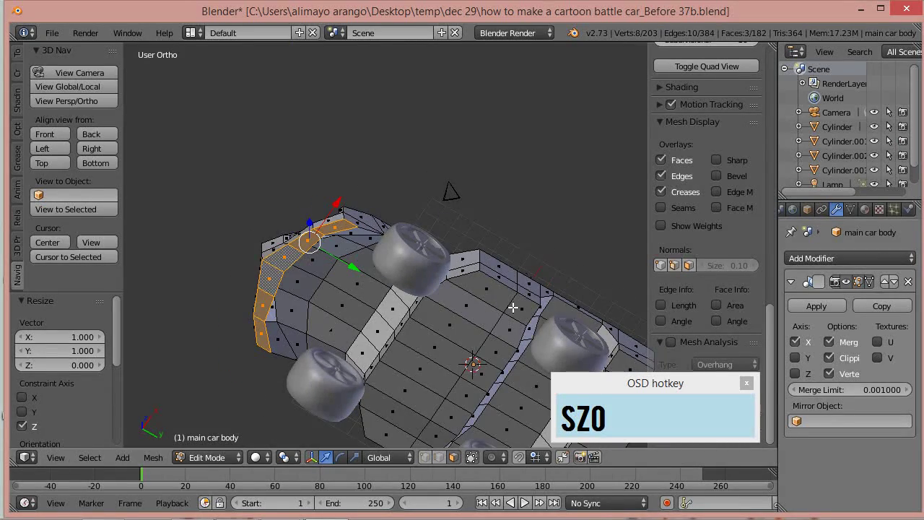
Step: Select all the belly faces between the front and rear wheels and scale them to 0.790 along Y
middle_click_drag(513, 308, 447, 359)
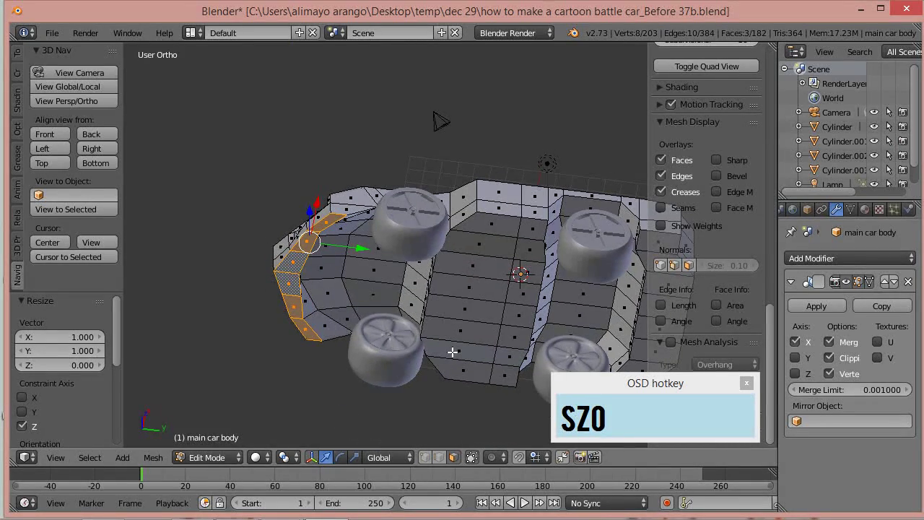
key("a")
key("c")
mouse_move(462, 324)
left_mouse_down()
mouse_move(479, 255)
mouse_move(500, 257)
left_mouse_up()
right_click(508, 298)
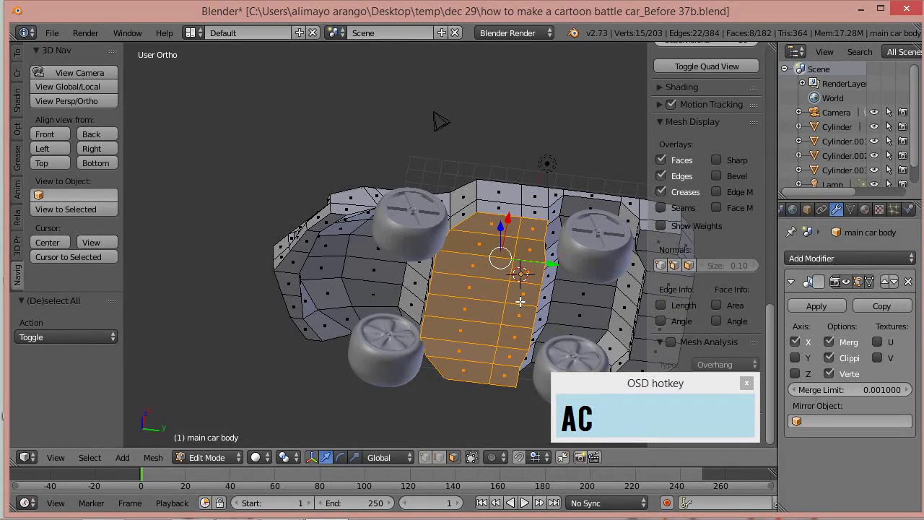
key("s")
key("y")
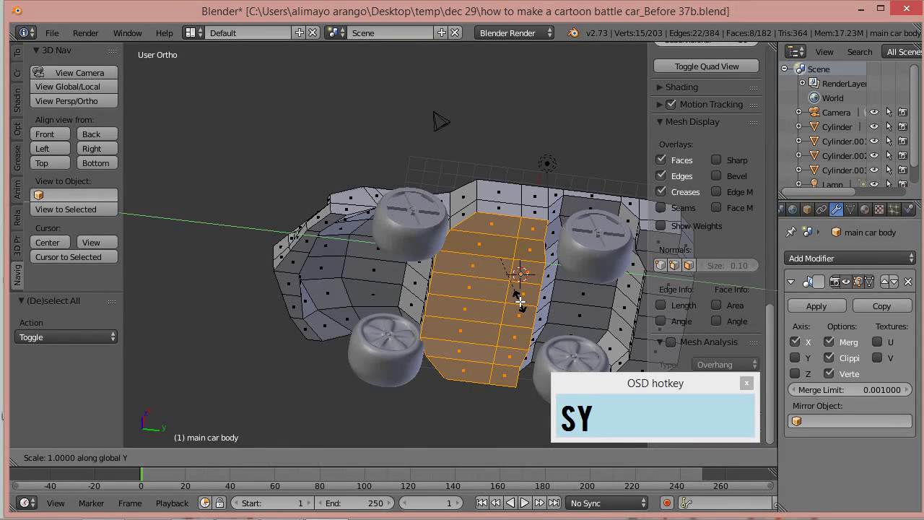
left_click(517, 292)
Step: Hide the four wheel objects, Cylinder through Cylinder.003, to expose the body's wheel wells
middle_click_drag(518, 291, 465, 267)
scroll(466, 268, "up", 4)
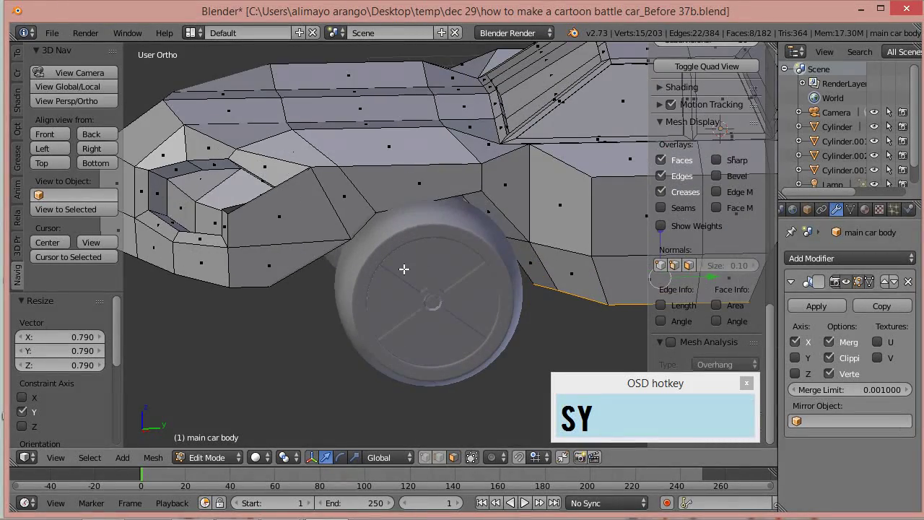
middle_click_drag(407, 234, 409, 228)
middle_click_drag(384, 188, 446, 154)
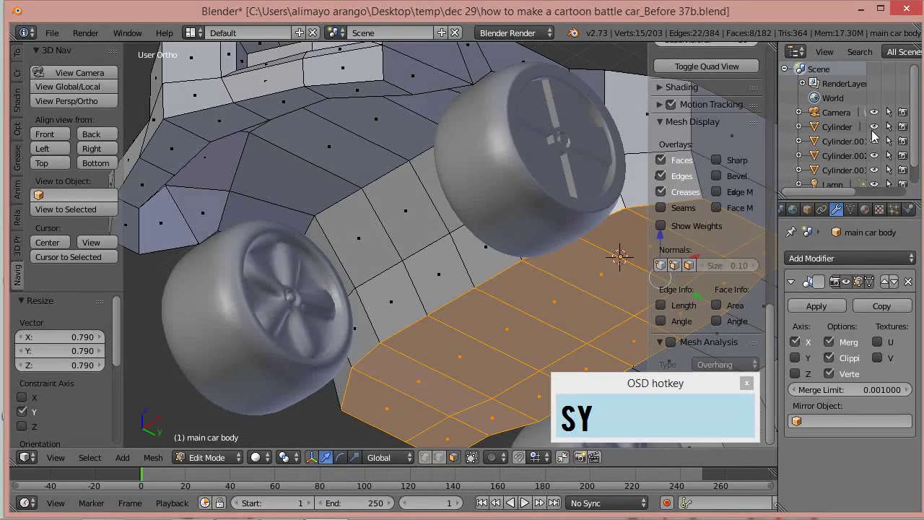
left_click_drag(874, 129, 874, 169)
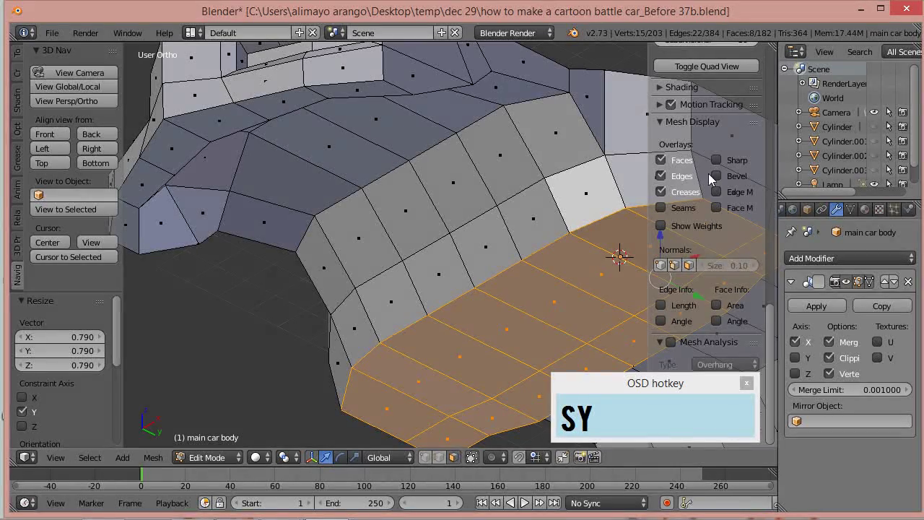
Step: Select the three middle crease edges across the front wheel well's rear wall and move them about 0.709 along Y
right_click(552, 177)
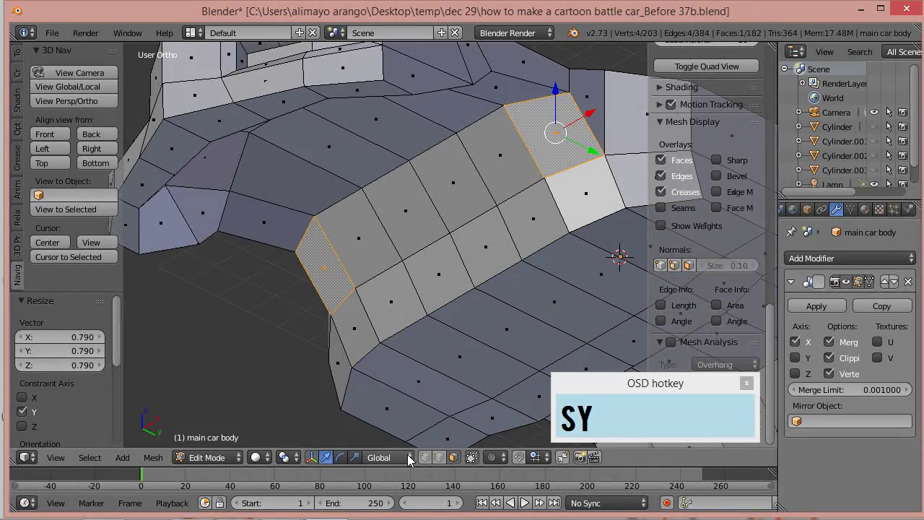
left_click(438, 456)
right_click(570, 168)
right_click(478, 211, "shift")
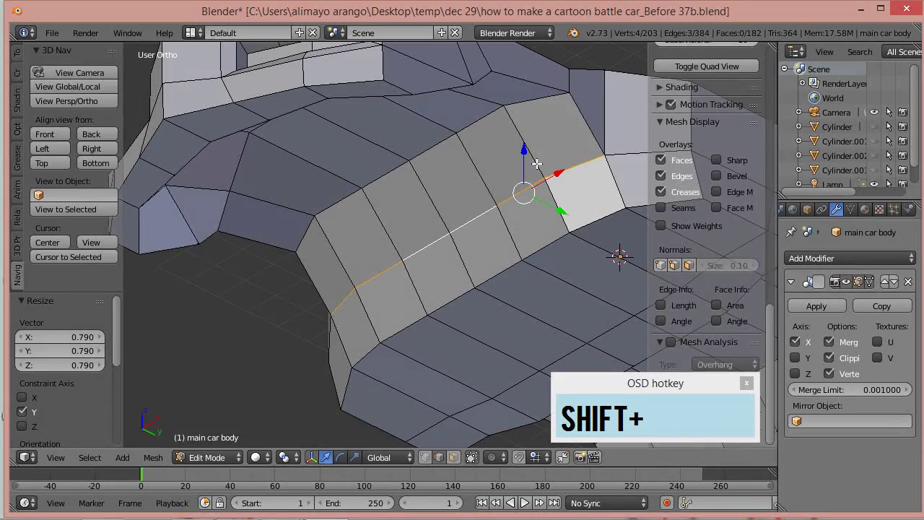
middle_click_drag(537, 164, 438, 255)
left_click_drag(571, 191, 608, 190)
middle_click_drag(499, 250, 465, 223)
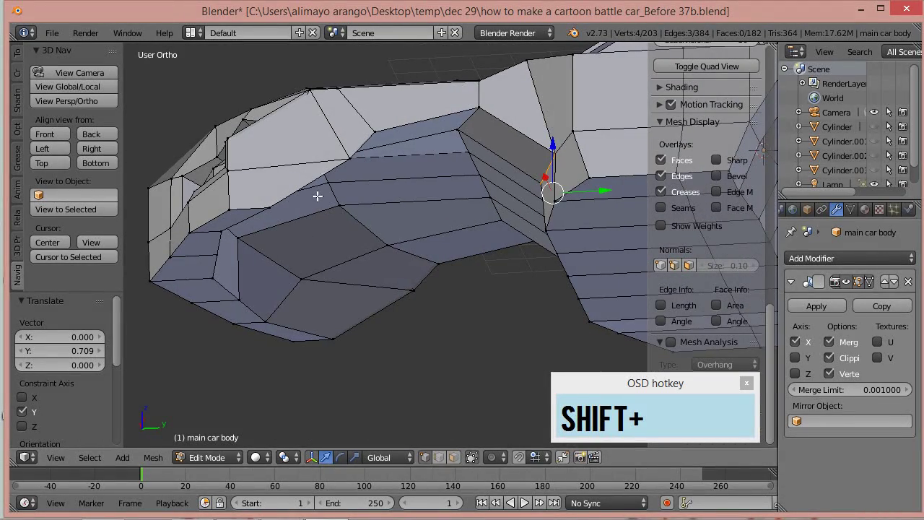
Step: Move the front fender's lower corner vertex at the front wheel arch about -1.218 along Y
right_click(346, 158)
key("g")
key("y")
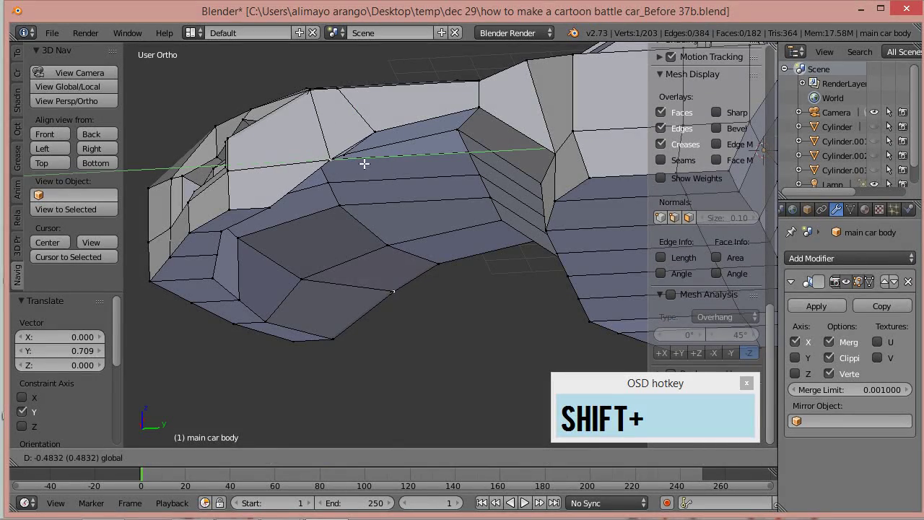
left_click(340, 165)
middle_click_drag(340, 165, 532, 255)
middle_click_drag(588, 216, 392, 219)
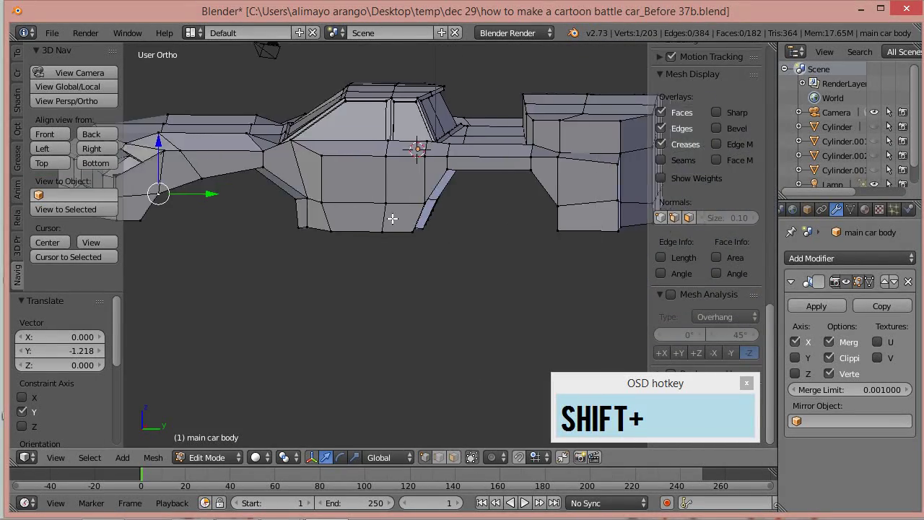
Step: Select the outermost upper and lower edges of the rear wheel well's back wall and move them about 0.634 along Y
scroll(495, 251, "up", 3)
middle_click_drag(496, 250, 562, 228)
right_click(605, 187)
scroll(704, 216, "down", 3)
right_click(623, 196, "shift")
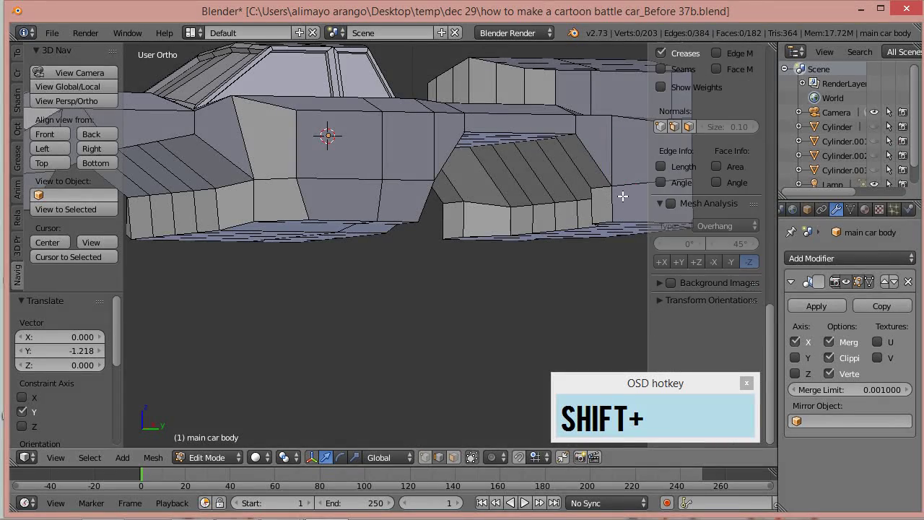
right_click(601, 186, "shift")
right_click(602, 201, "shift")
middle_click_drag(582, 255, 584, 235)
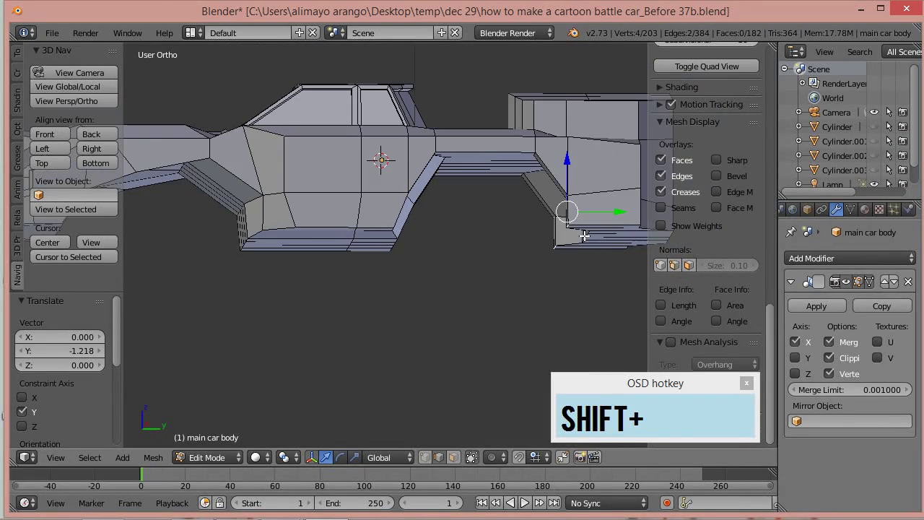
left_click_drag(607, 213, 627, 208)
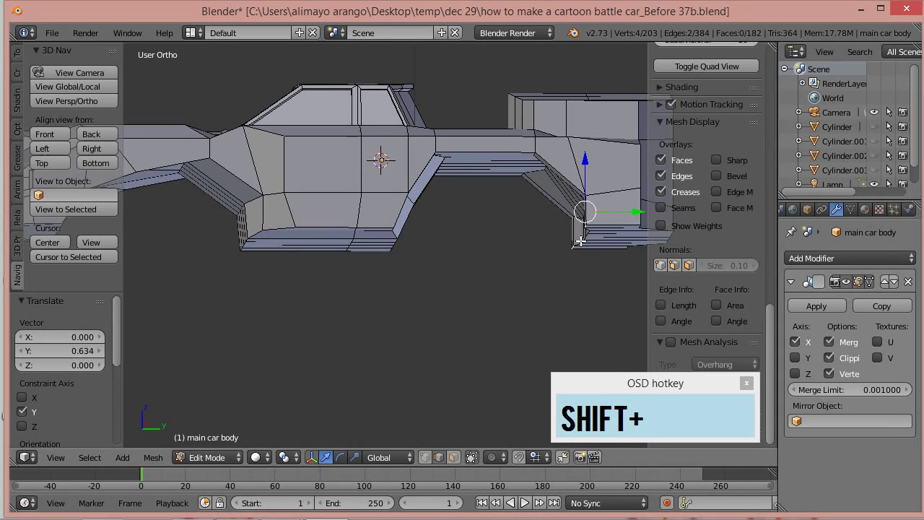
Step: Select the four bottom edges of the rear wheel well's back wall and move them about 0.532 along Y
scroll(582, 241, "up", 1)
middle_click_drag(543, 236, 439, 223, "shift")
scroll(353, 223, "up", 4)
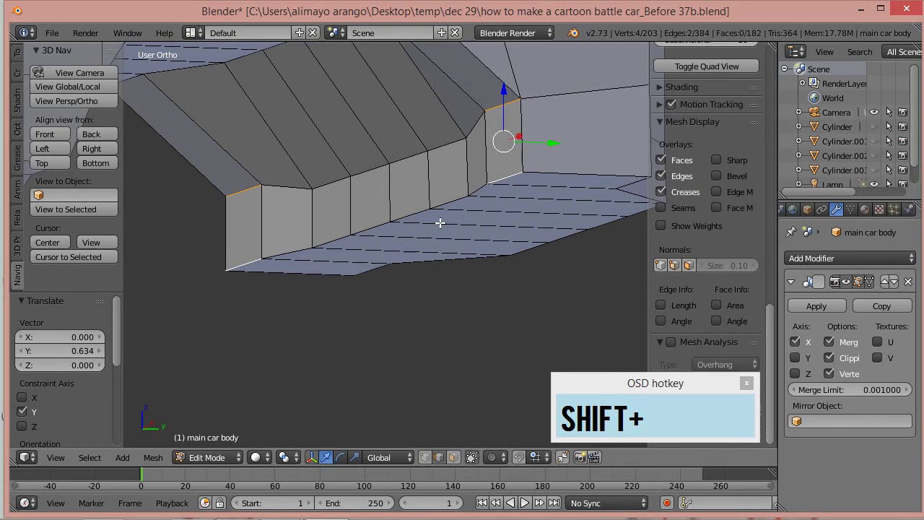
key("a")
right_click(507, 176)
right_click(454, 200, "shift")
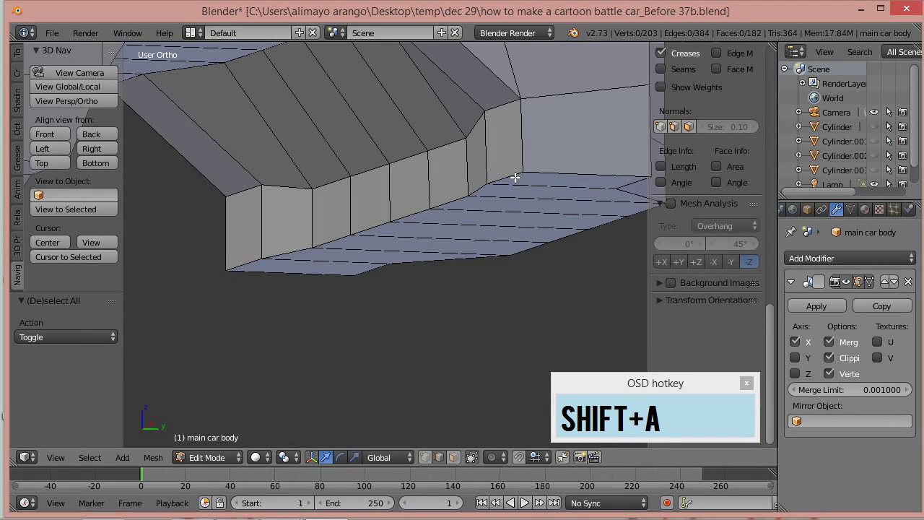
right_click(478, 188, "shift")
right_click(455, 199, "shift")
right_click(418, 210, "shift")
left_click_drag(510, 203, 548, 175)
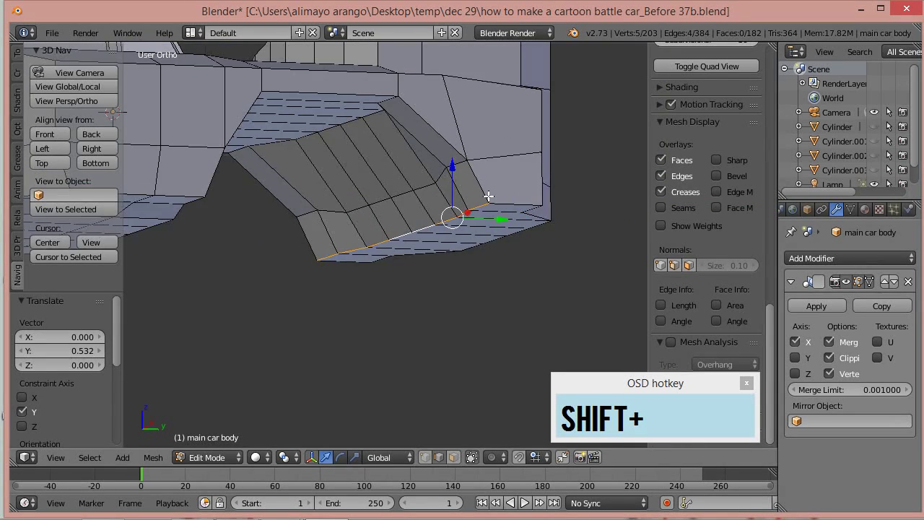
scroll(489, 196, "down", 5)
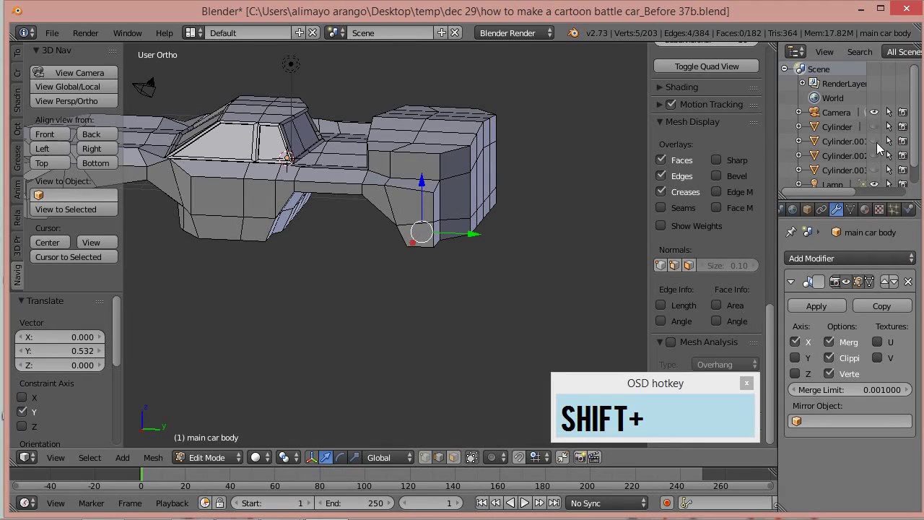
Step: Make all four hidden wheel cylinders visible around the car body
left_click(875, 126)
left_click(874, 141)
left_click(874, 155)
left_click(874, 169)
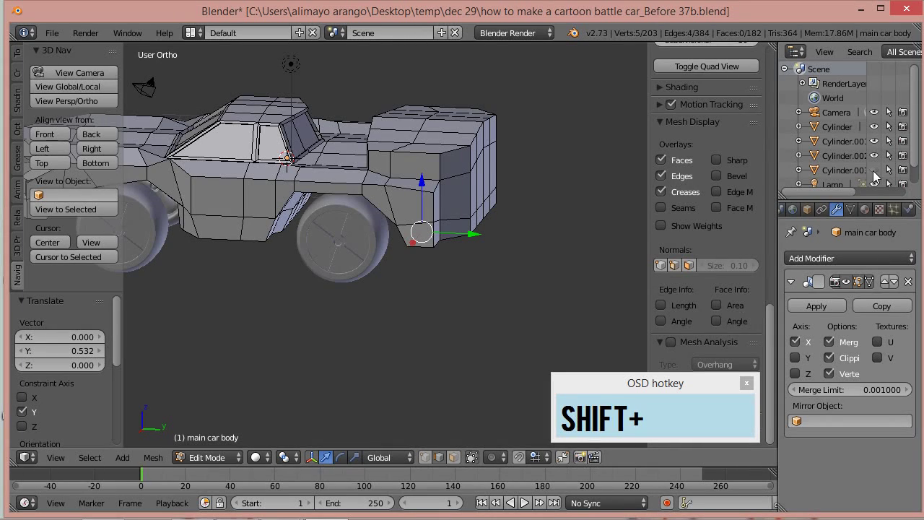
Step: Raise the fender's lower edge vertex above the front wheel by about 0.376 and a further 0.044 along Z
middle_click_drag(390, 289, 443, 275)
scroll(433, 276, "up", 3)
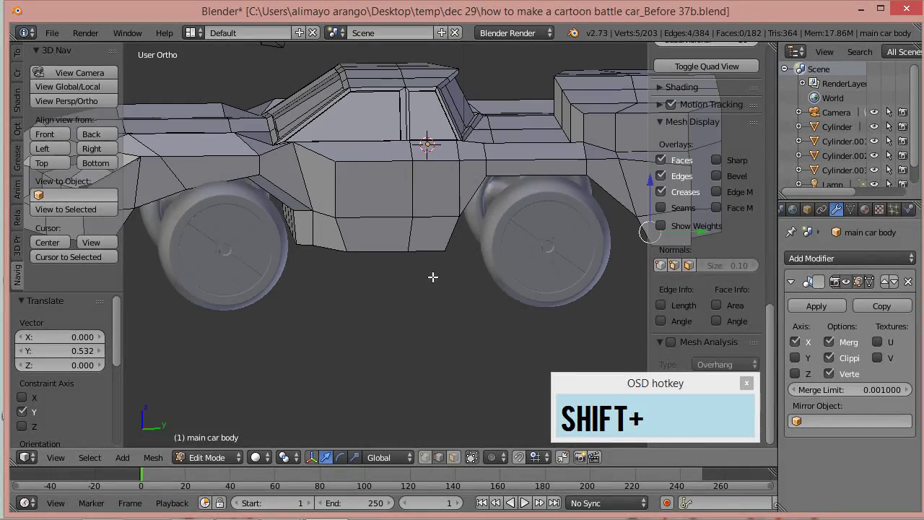
middle_click_drag(275, 262, 284, 157)
scroll(291, 286, "up", 2)
mouse_move(290, 286)
middle_mouse_down("shift")
mouse_move(318, 303)
mouse_move(286, 281)
mouse_move(308, 273)
mouse_move(316, 285)
mouse_move(300, 298)
middle_mouse_up("shift")
scroll(317, 303, "up", 2)
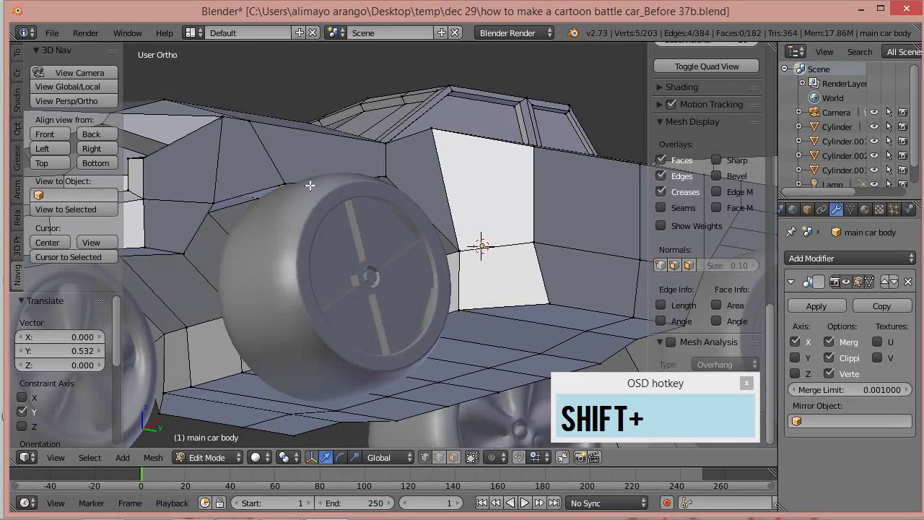
left_click_drag(285, 142, 286, 126)
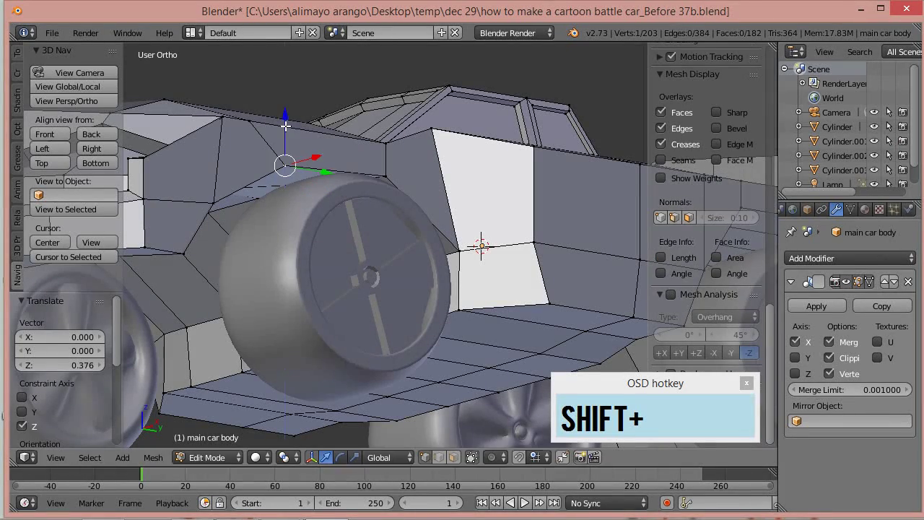
middle_click_drag(359, 200, 304, 217)
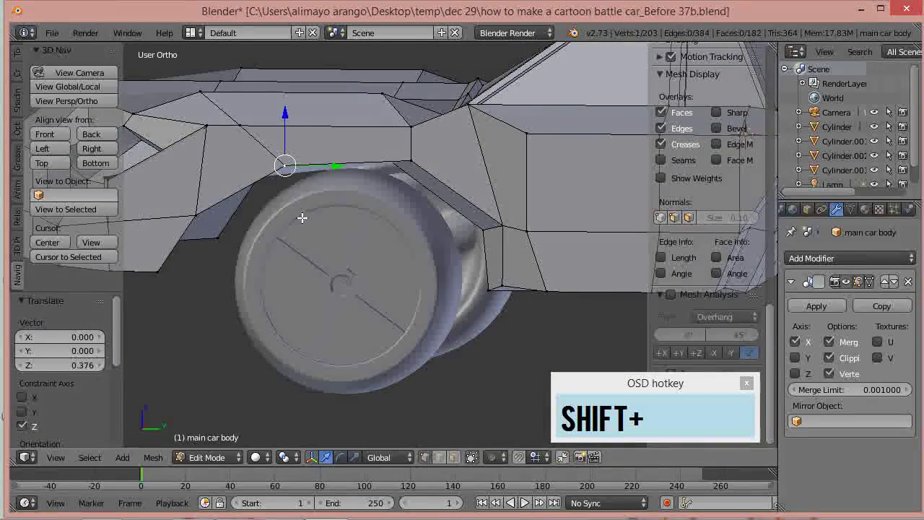
scroll(359, 150, "down", 6)
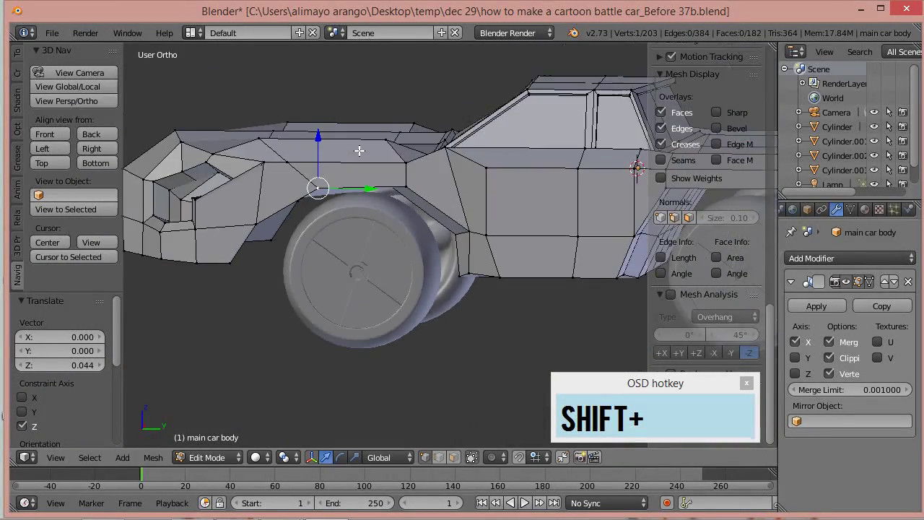
Step: Move the bottom corner vertex of the front fender, just ahead of the front wheel, about 0.836 along Y
middle_click_drag(397, 275, 419, 267)
scroll(382, 265, "up", 1)
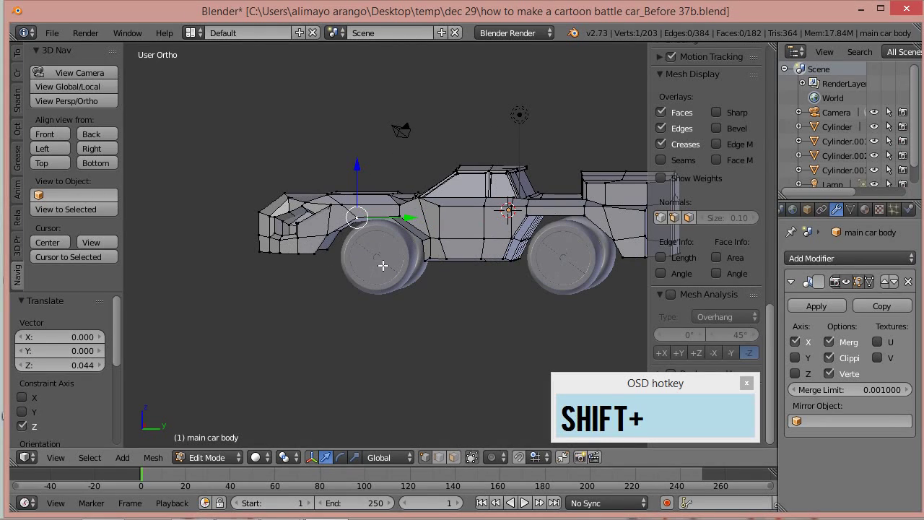
right_click(320, 254)
key("g")
key("y")
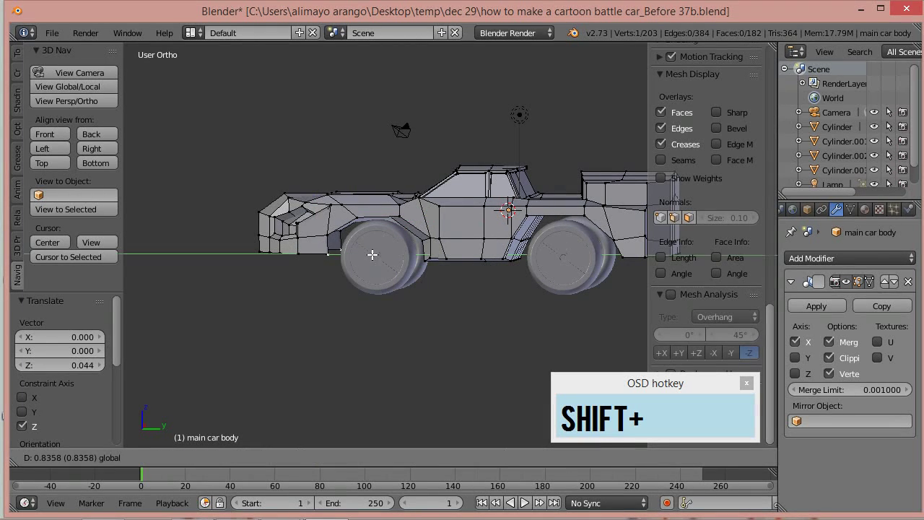
left_click(372, 256)
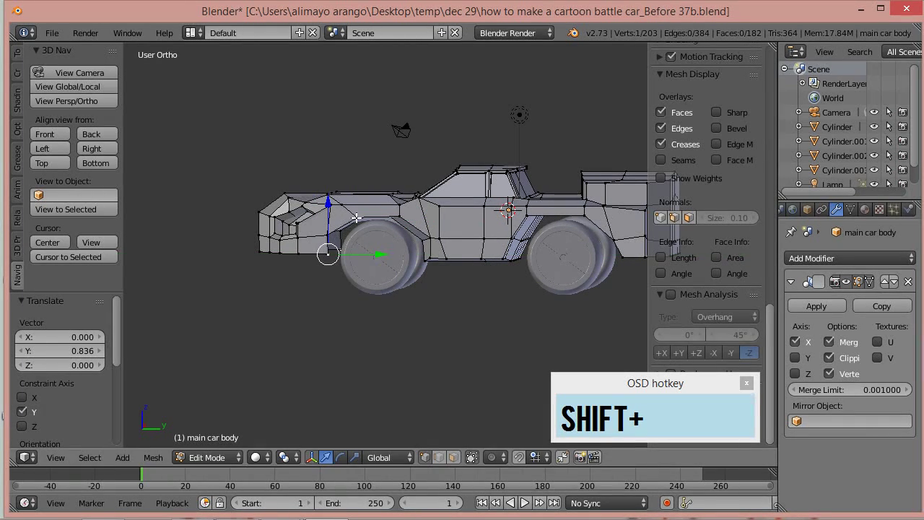
Step: Move the front wheel arch vertex just above the fender's bottom corner about 0.616 along Y
right_click(360, 218)
right_click(329, 236)
left_click_drag(361, 233, 383, 237)
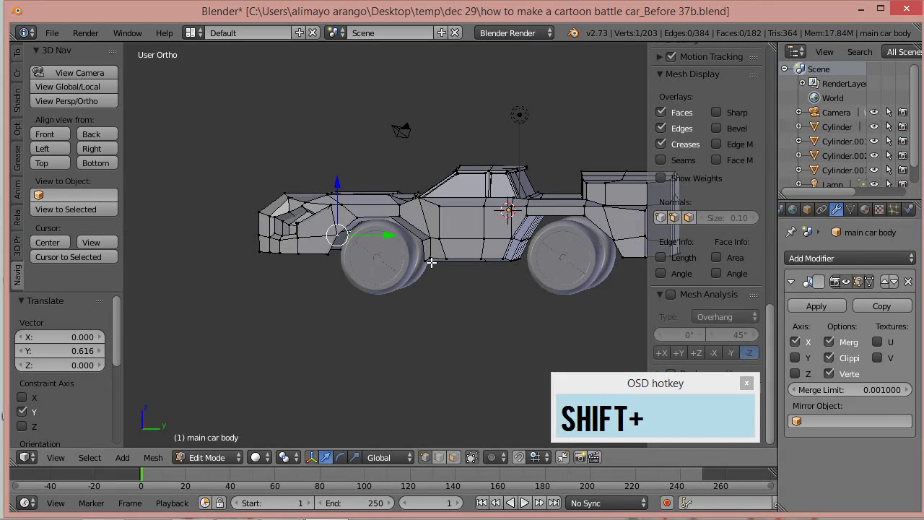
Step: Select the three faces along the underside of the front bumper and move them about -1.192 along Z
middle_click_drag(470, 291, 484, 287)
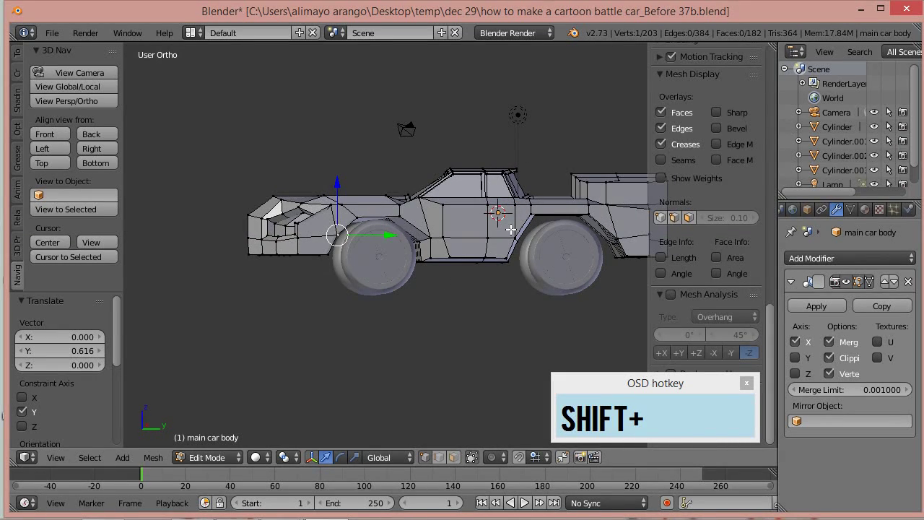
middle_click_drag(430, 278, 350, 277)
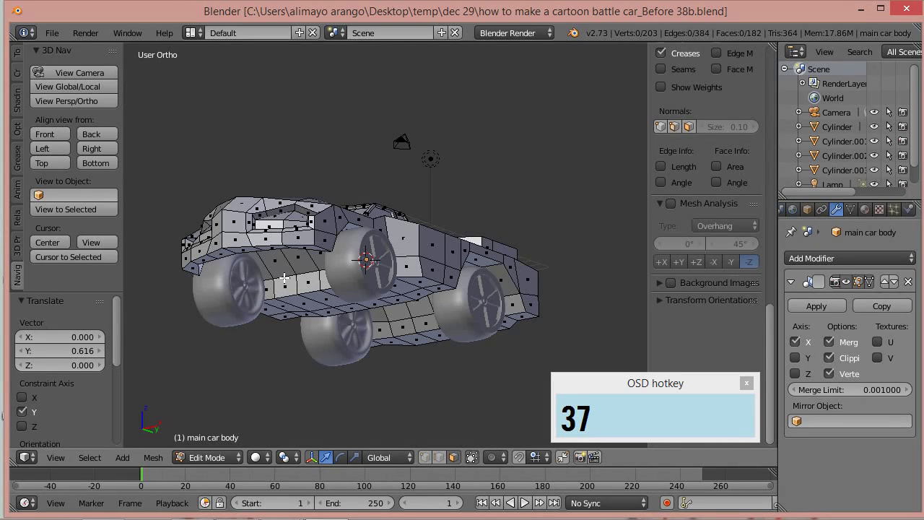
middle_click_drag(488, 302, 289, 262)
right_click(307, 238)
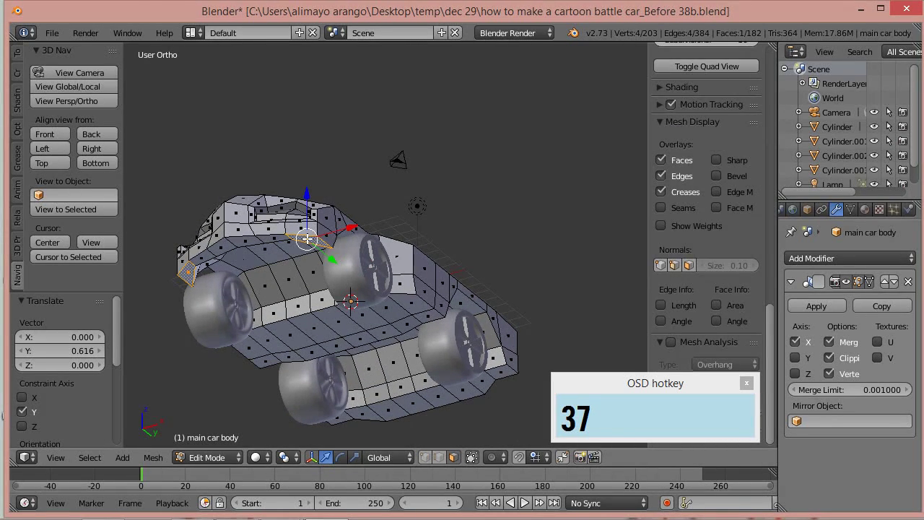
right_click(280, 239, "shift")
right_click(244, 243, "shift")
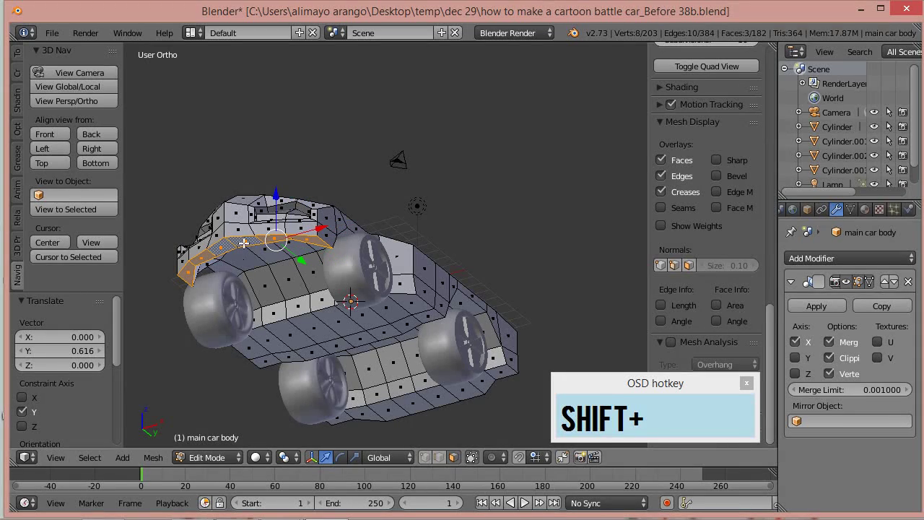
left_click_drag(276, 192, 301, 197)
Step: Select the underside faces beneath the cabin and behind the rear wheels and move them about -0.658 along Z
middle_click_drag(356, 197, 309, 233)
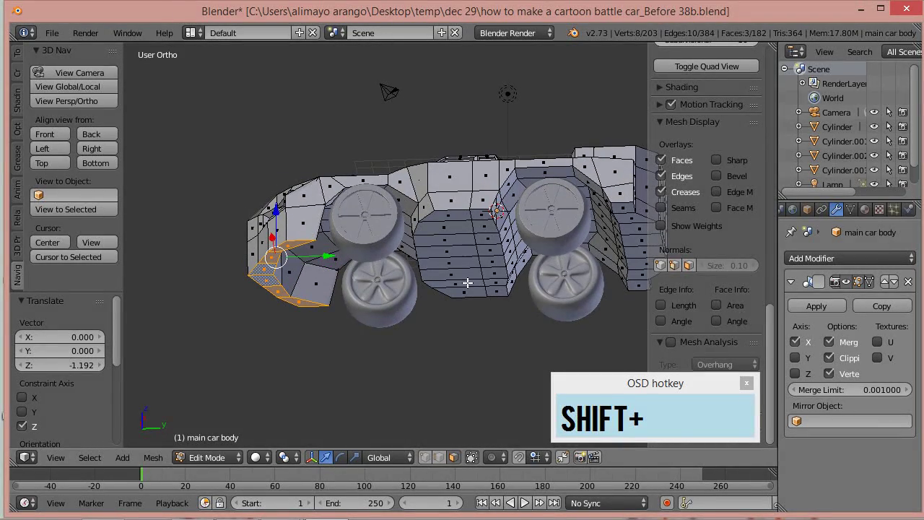
key("a")
key("c")
mouse_move(467, 283)
left_mouse_down()
mouse_move(474, 234)
mouse_move(484, 283)
left_mouse_up()
middle_click_drag(460, 228, 399, 263)
key("c")
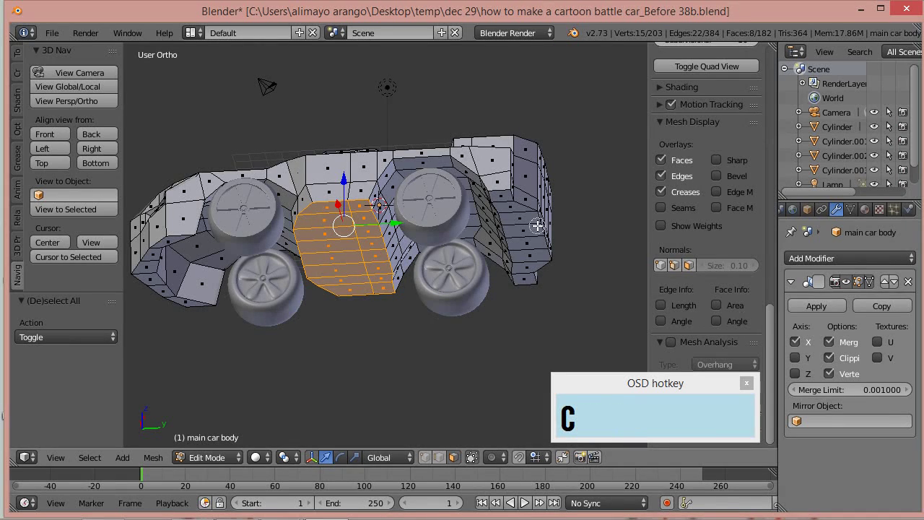
left_click(526, 228)
mouse_move(525, 224)
left_mouse_down()
mouse_move(501, 205)
mouse_move(525, 268)
left_mouse_up()
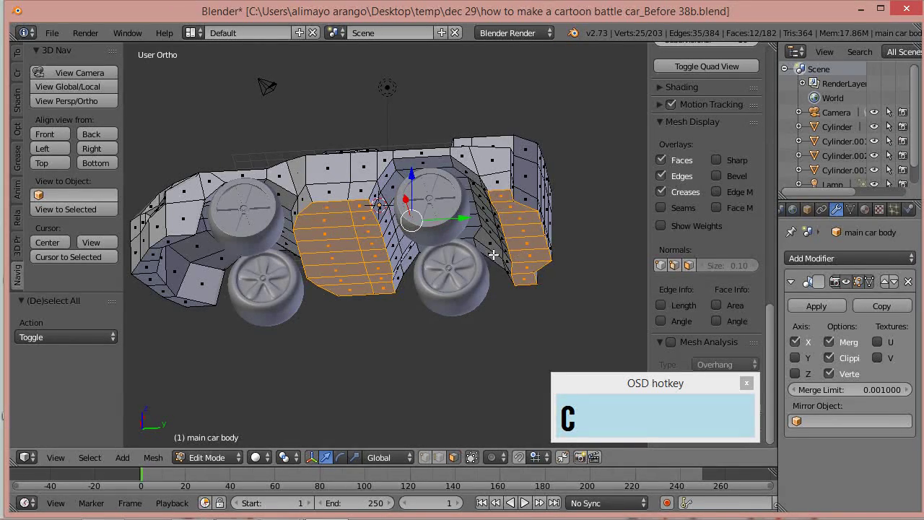
middle_click_drag(478, 226, 190, 162)
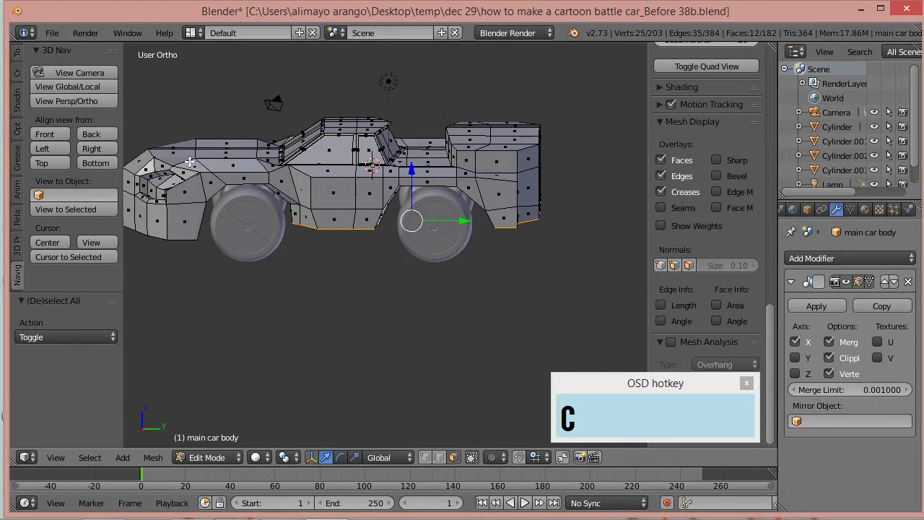
left_click(103, 146)
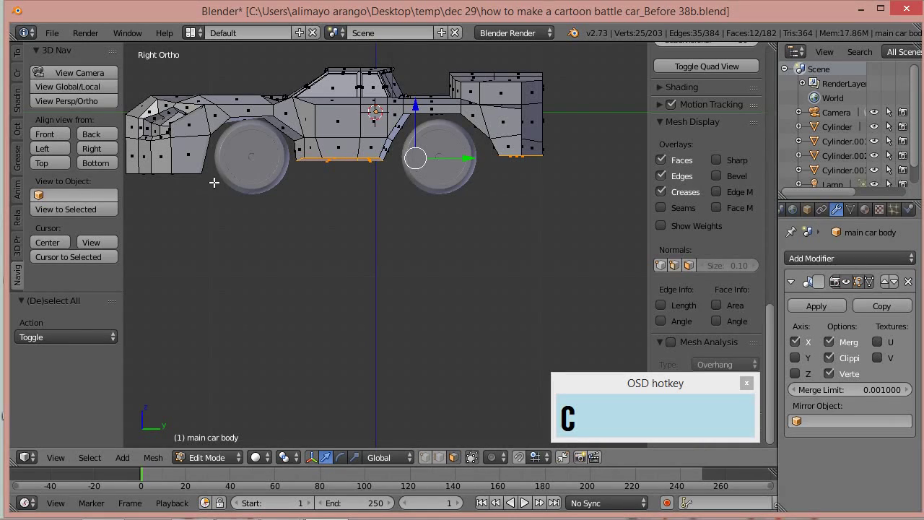
left_click_drag(414, 105, 416, 113)
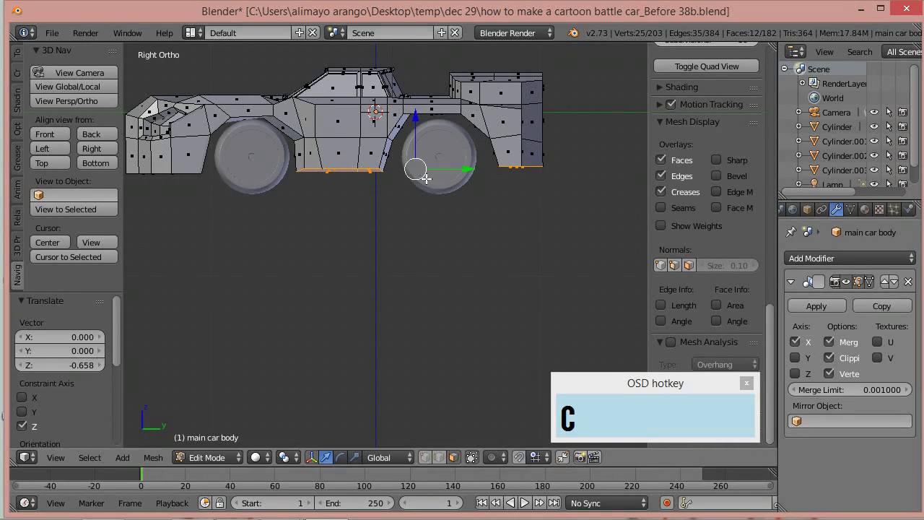
Step: Select the four lower front bumper faces from the centre to the front wheel and extrude them slightly outward
middle_click_drag(397, 189, 448, 224)
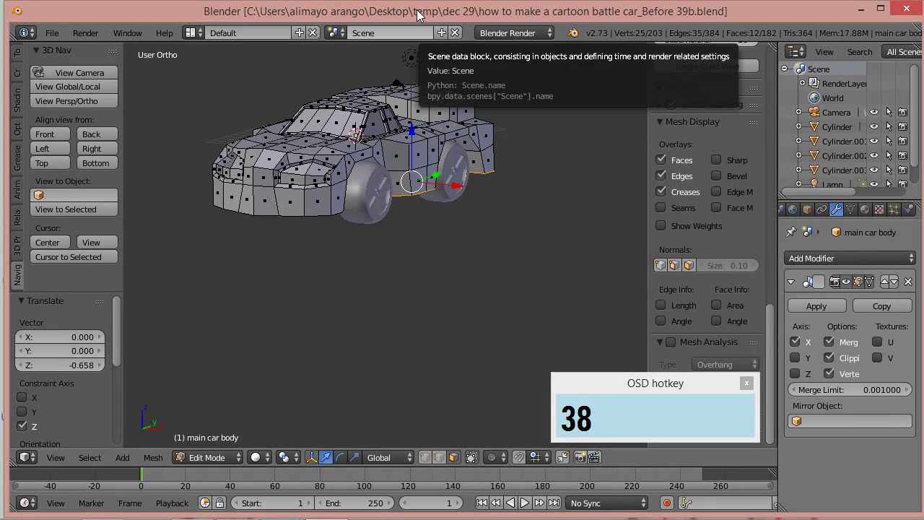
scroll(391, 224, "up", 3)
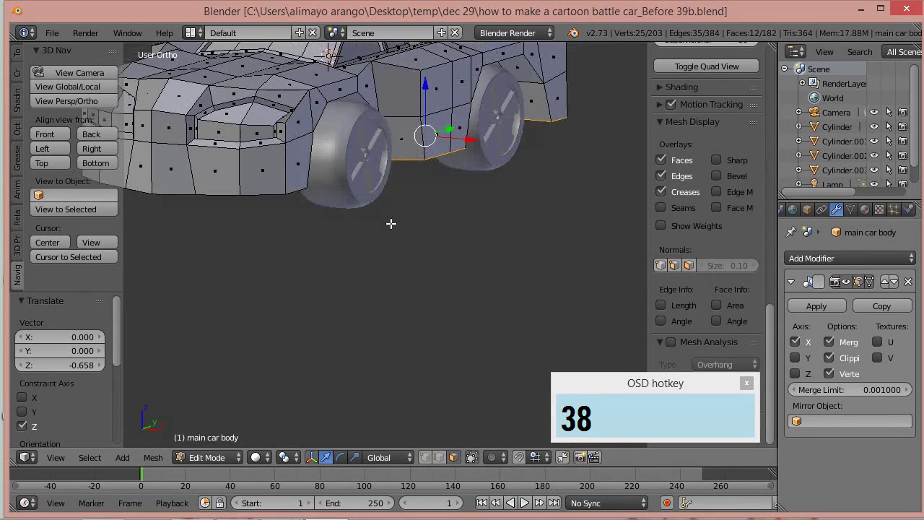
middle_click_drag(330, 229, 457, 336, "shift")
right_click(442, 281)
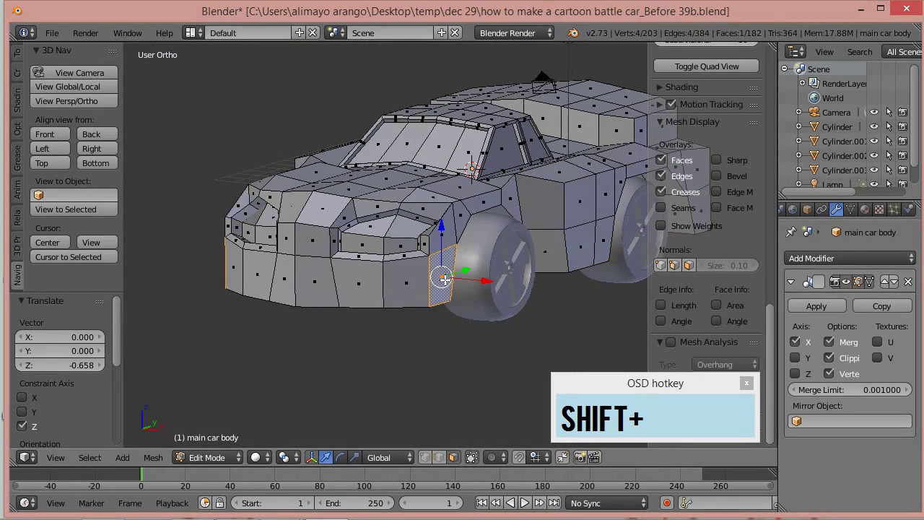
right_click(417, 285)
right_click(447, 267, "shift")
right_click(353, 283, "shift")
right_click(310, 283, "shift")
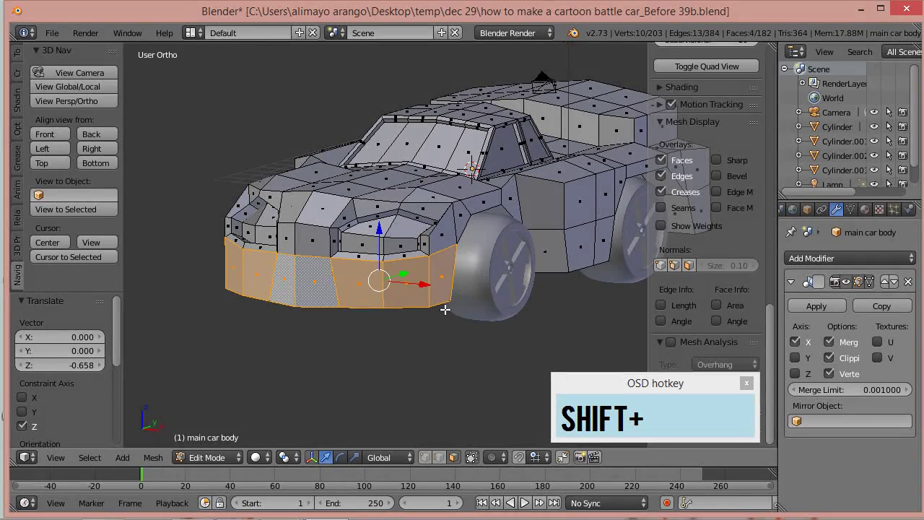
middle_click_drag(445, 309, 445, 335)
key("e")
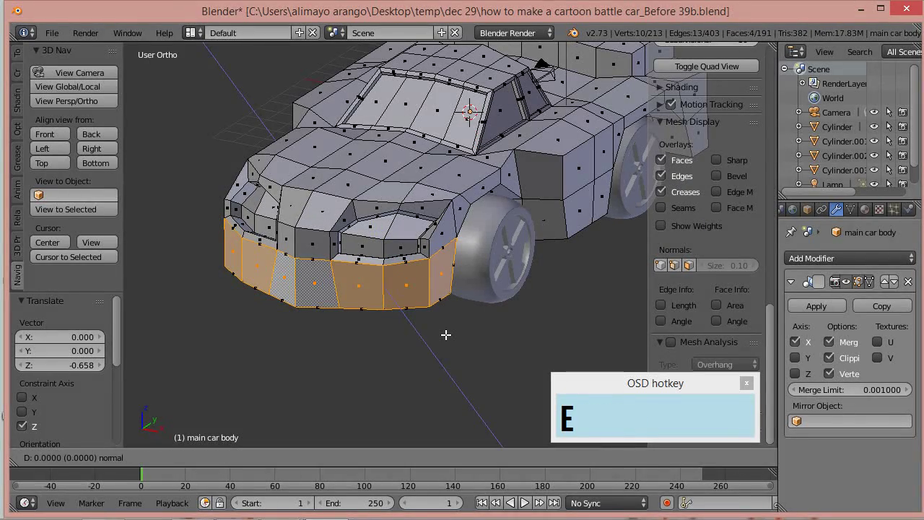
left_click(445, 334)
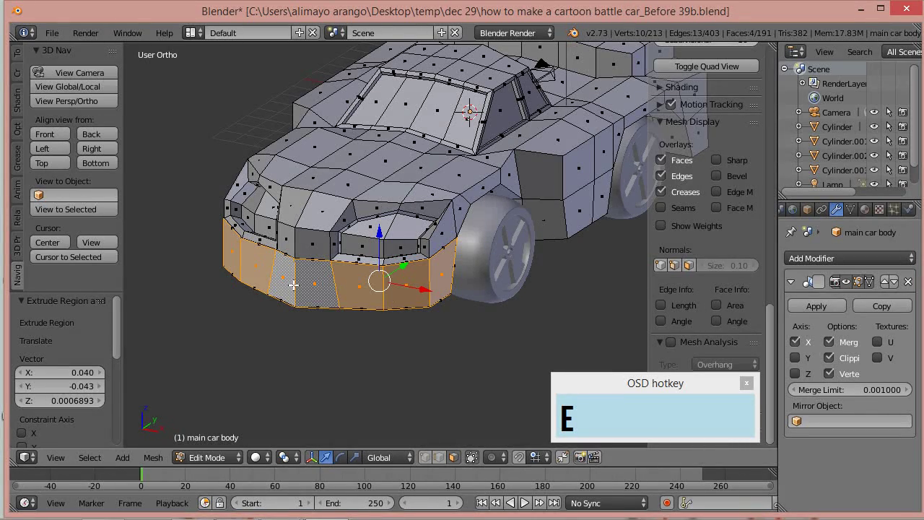
Step: Move the extruded bumper faces about -1.535 along Y and about 1.133 along X
left_click_drag(404, 264, 372, 288)
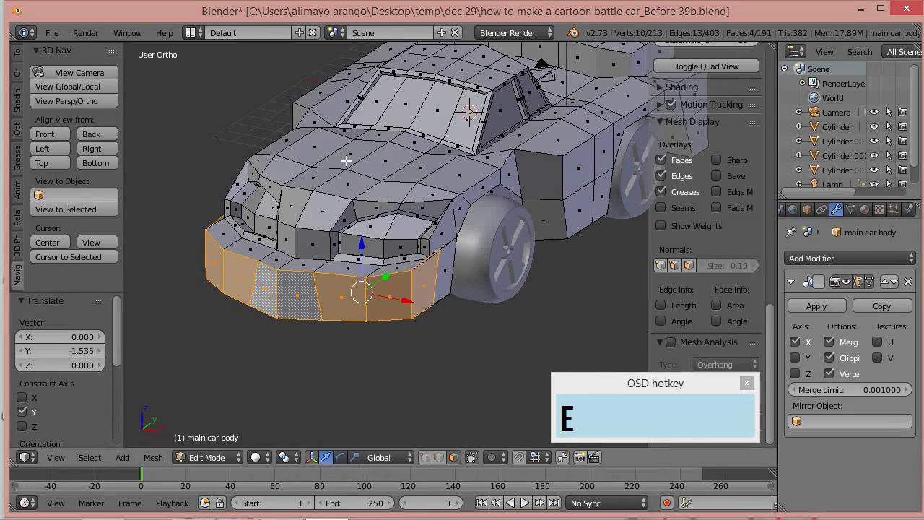
key("e")
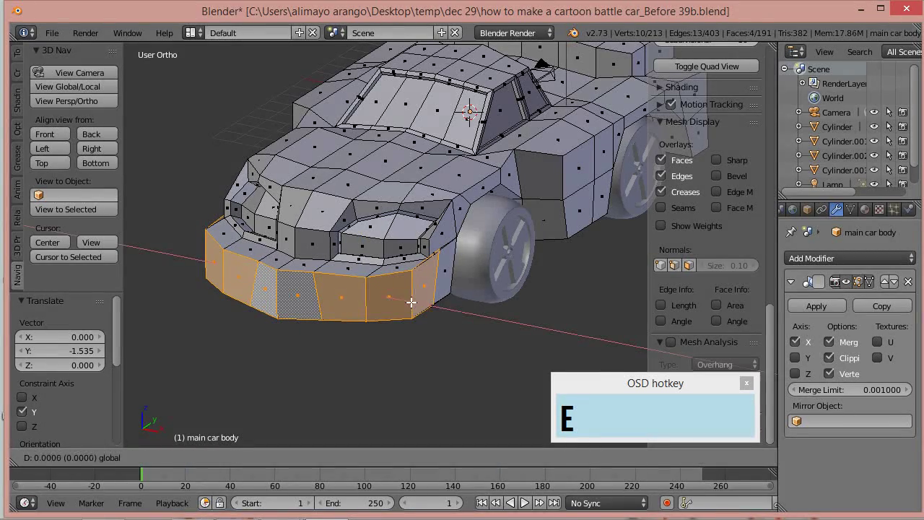
left_click(437, 299)
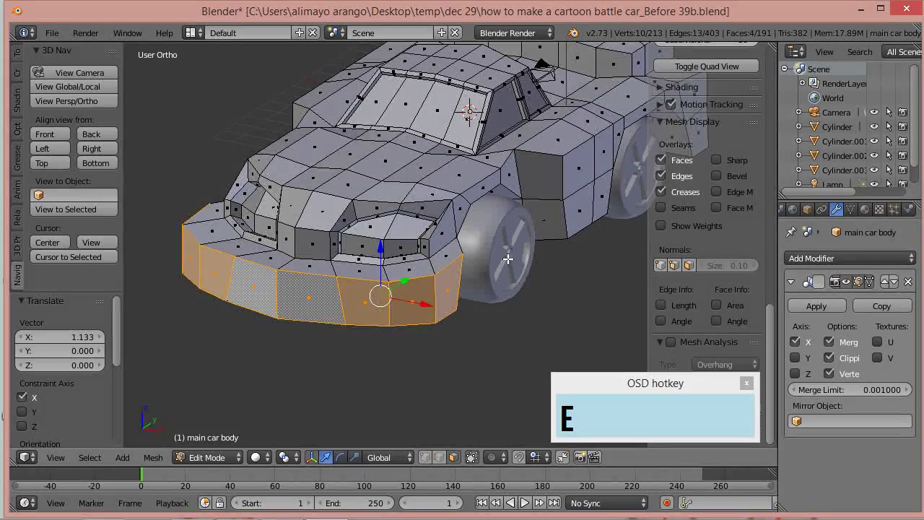
Step: Select the five centre faces from the front grille up the hood to the windshield and extrude them about 0.430 along Z
middle_click_drag(509, 259, 517, 261)
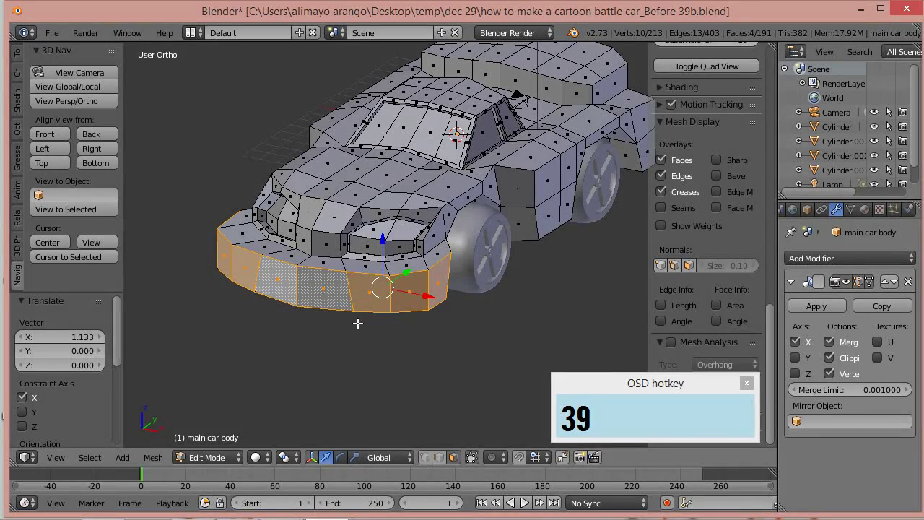
key("a")
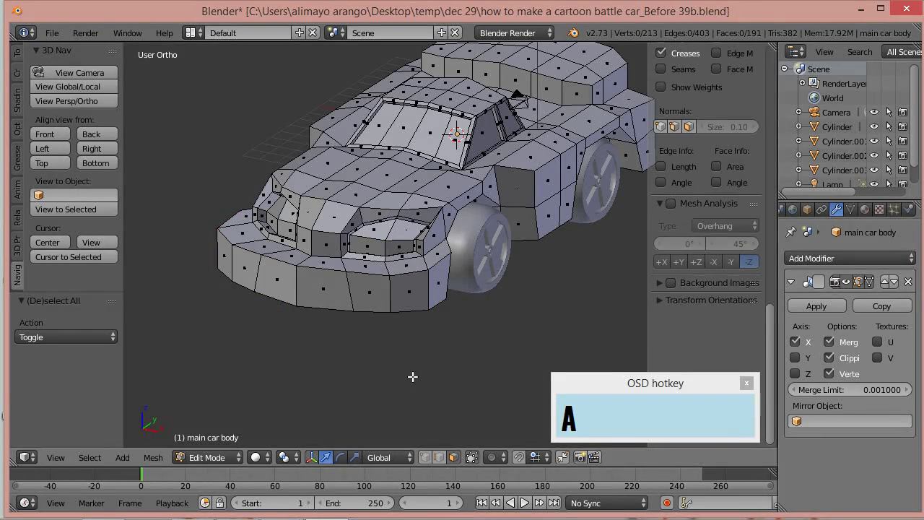
right_click(331, 246, "shift")
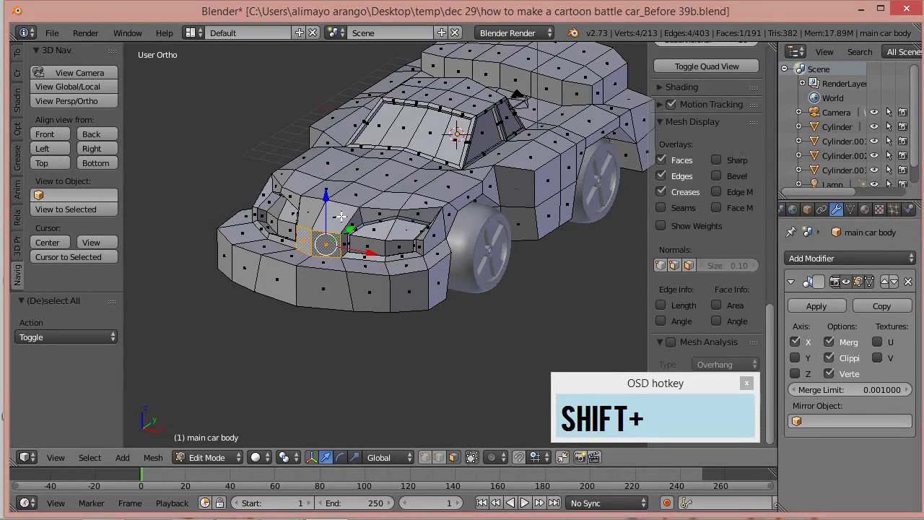
right_click(339, 215, "shift")
right_click(361, 197, "shift")
right_click(385, 171, "shift")
right_click(409, 159, "shift")
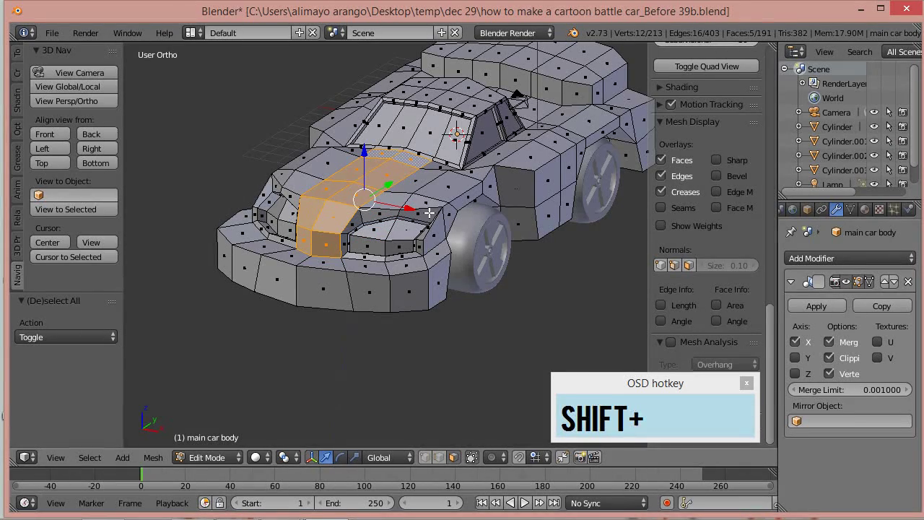
key("e")
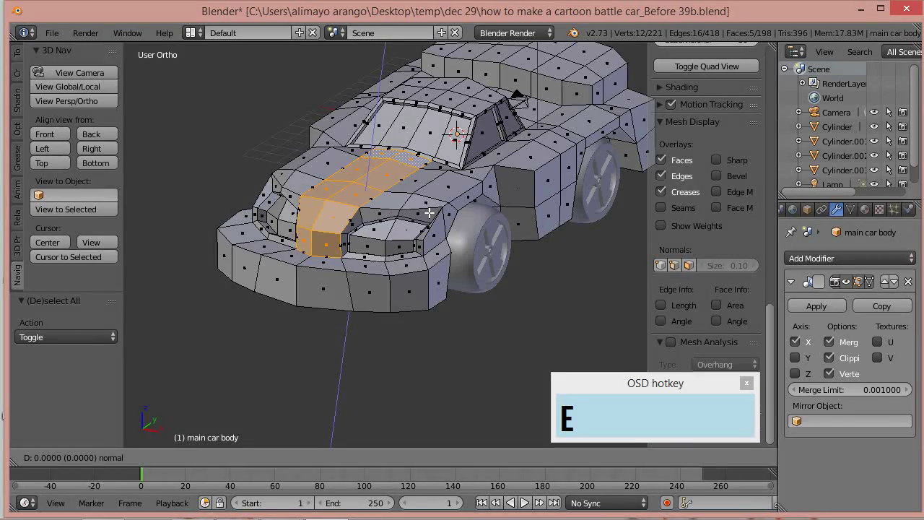
key("z")
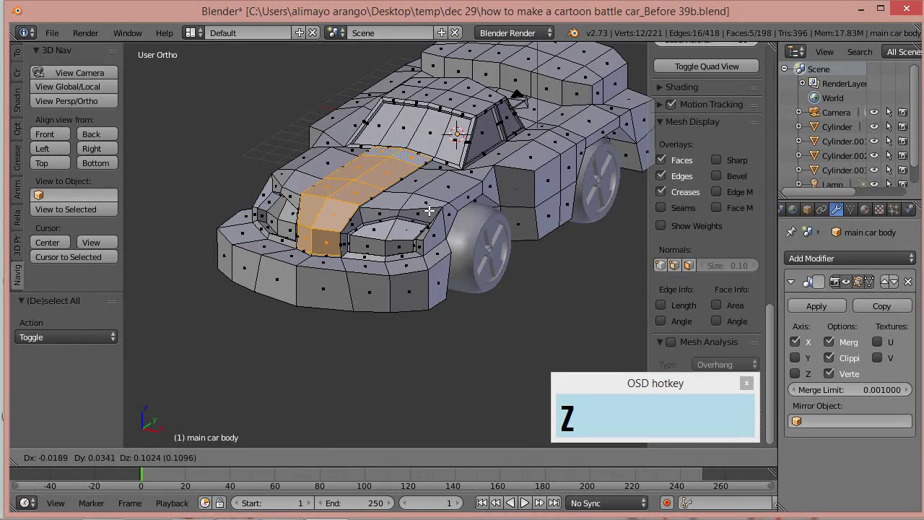
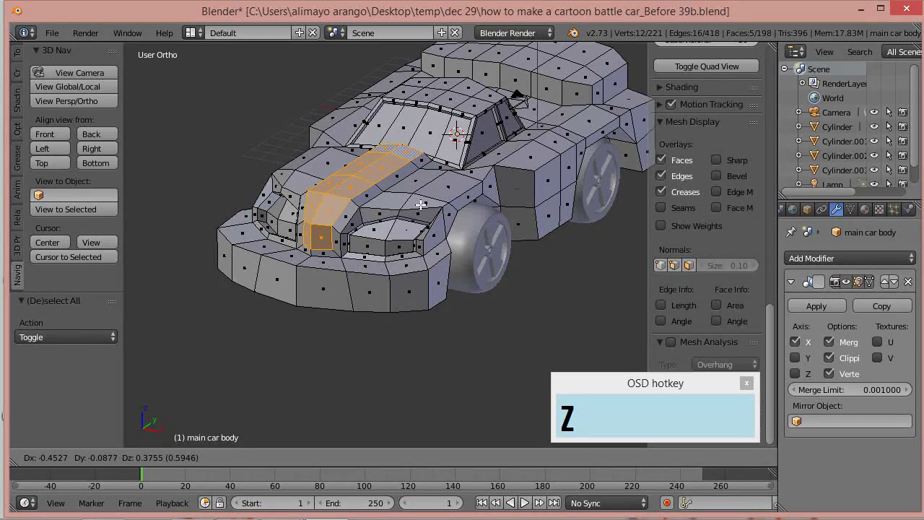
key("z")
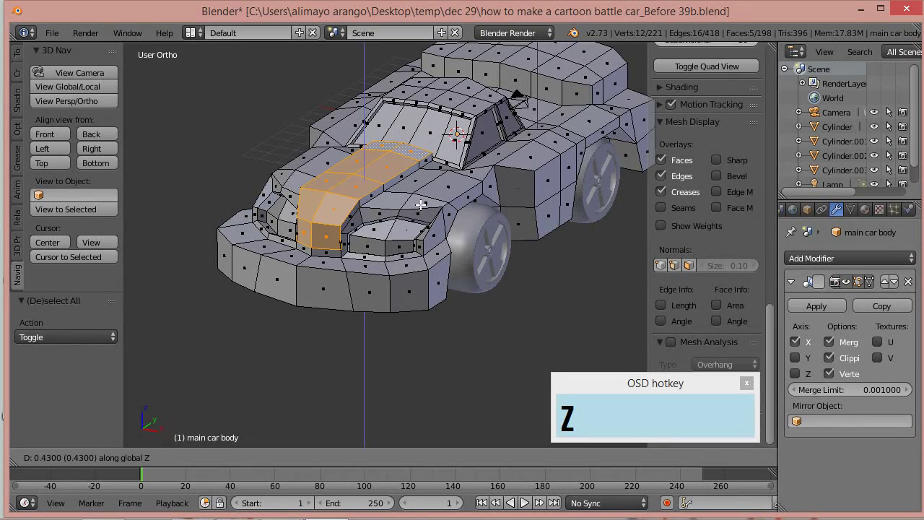
left_click(420, 204)
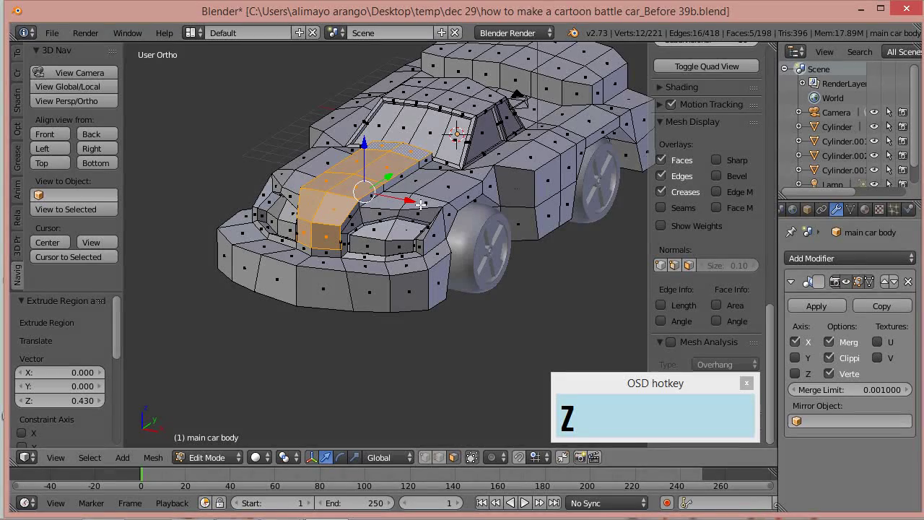
Step: Scale the extruded hood strip to about 0.530 along X
key("s")
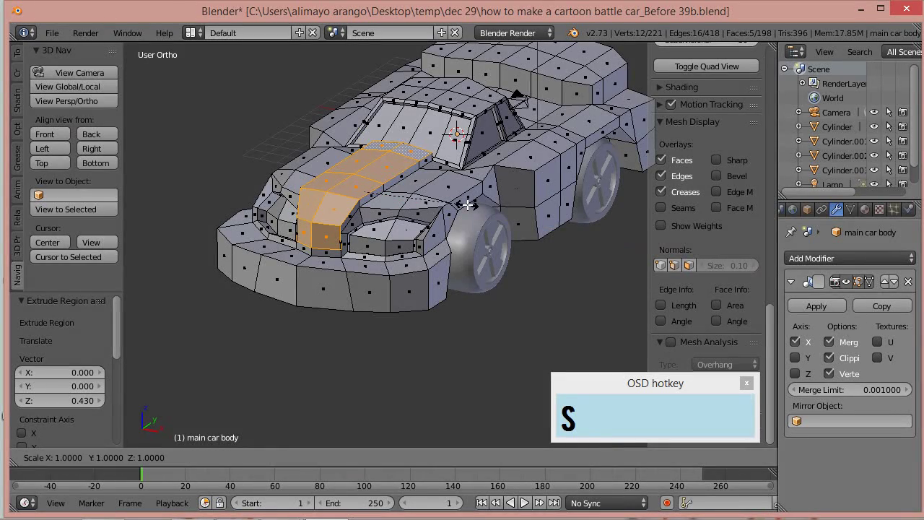
key("x")
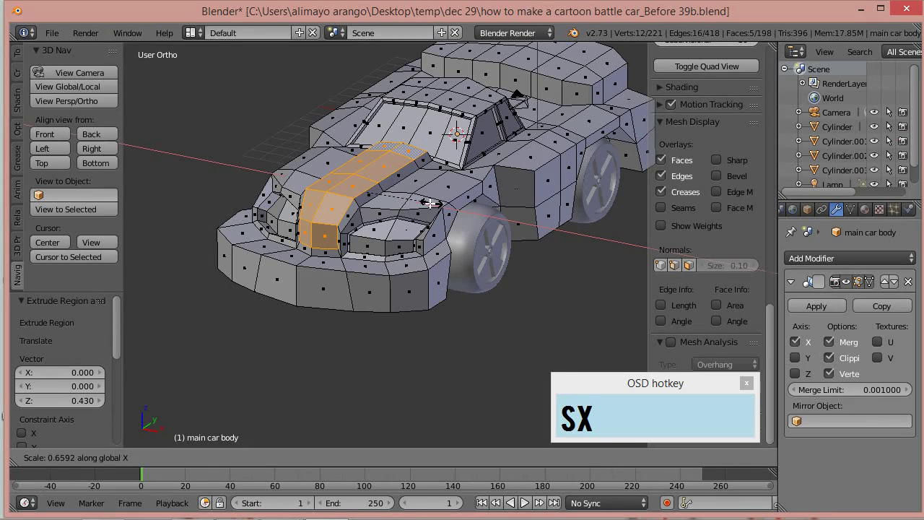
left_click(417, 207)
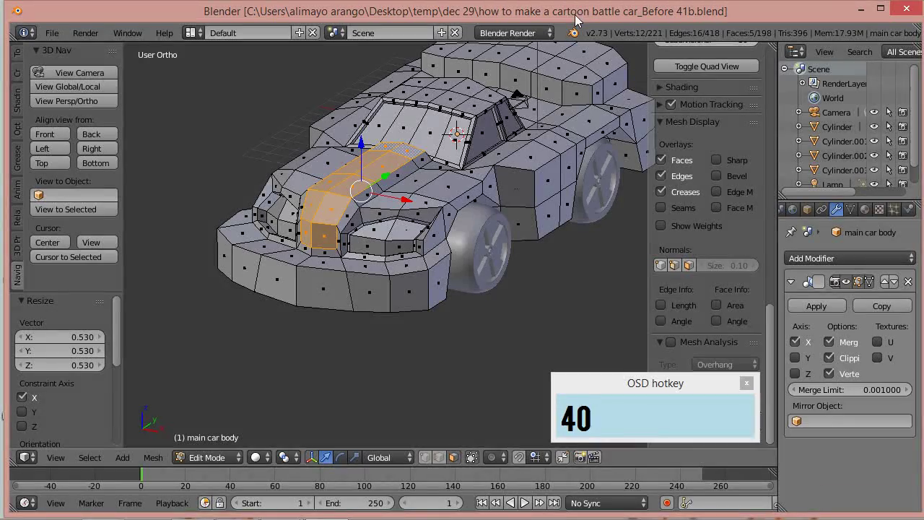
Step: In edge selection mode, select the three upper rear edges of the trunk and hide the transform manipulator
middle_click_drag(604, 230, 409, 337)
scroll(388, 331, "down", 1)
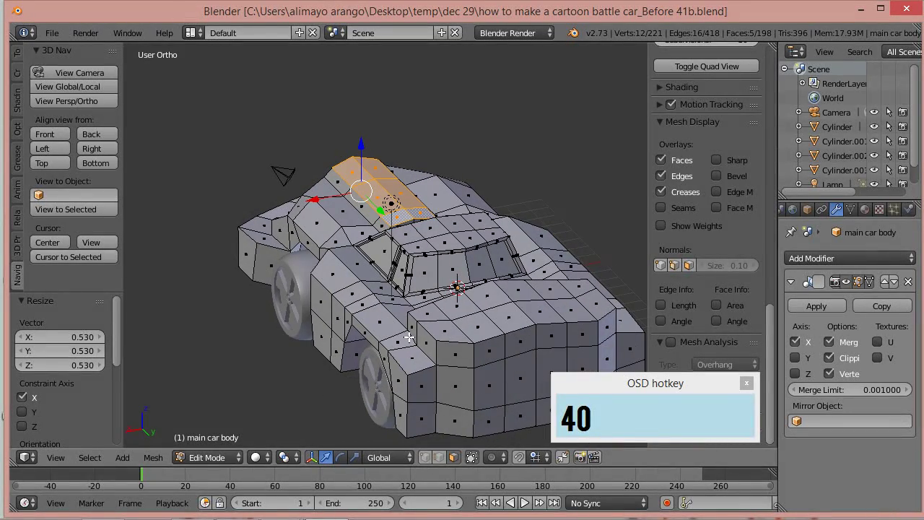
right_click(459, 341)
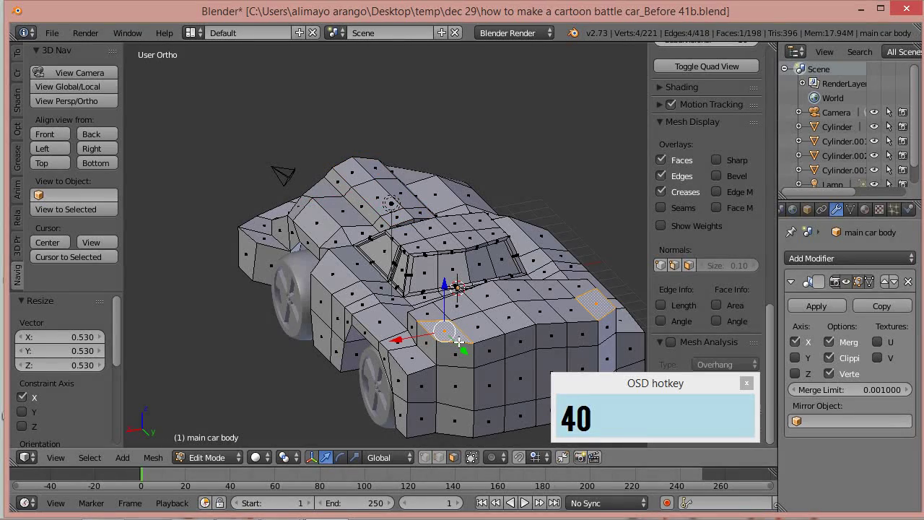
left_click(439, 457)
left_click(470, 346)
right_click_drag(449, 347, 453, 352)
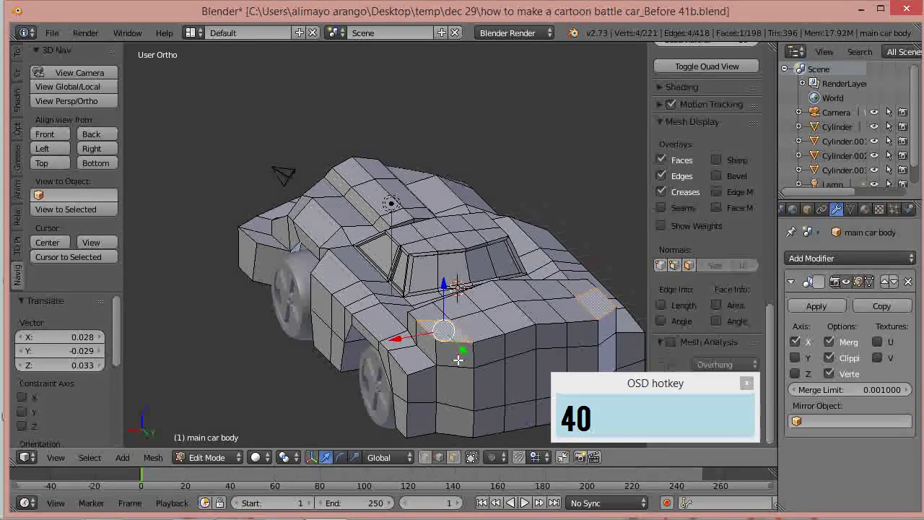
key("ctrl+z")
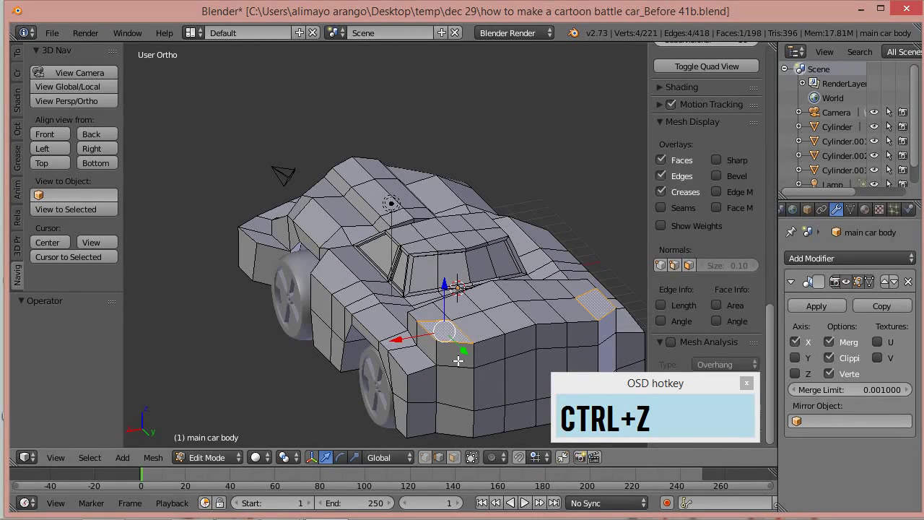
right_click(456, 339)
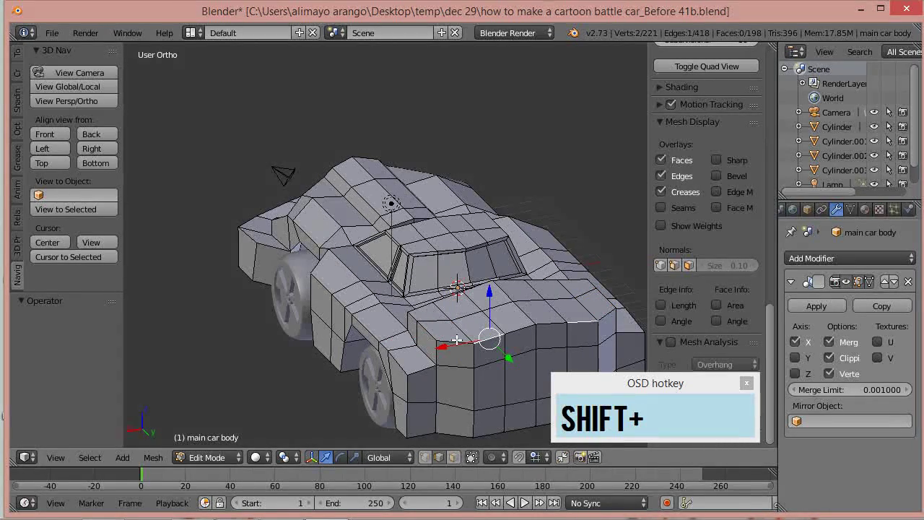
key("ctrl+space")
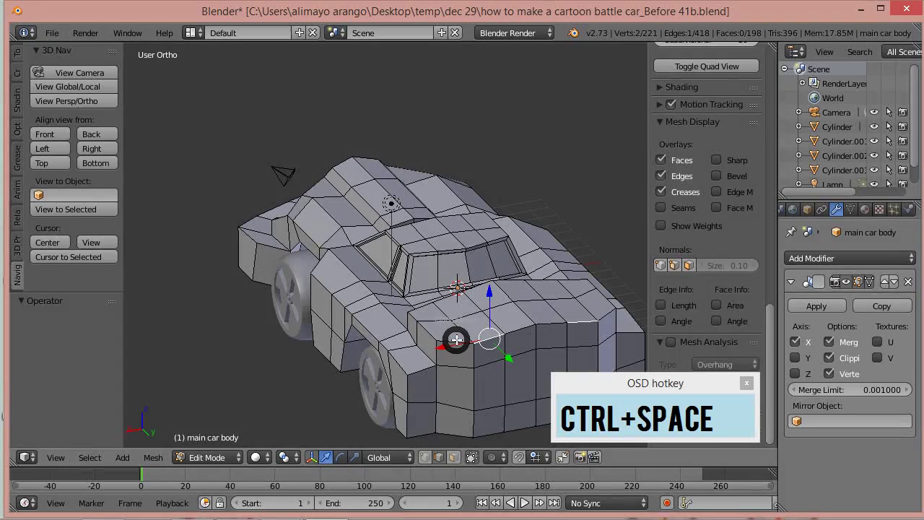
left_click(455, 257)
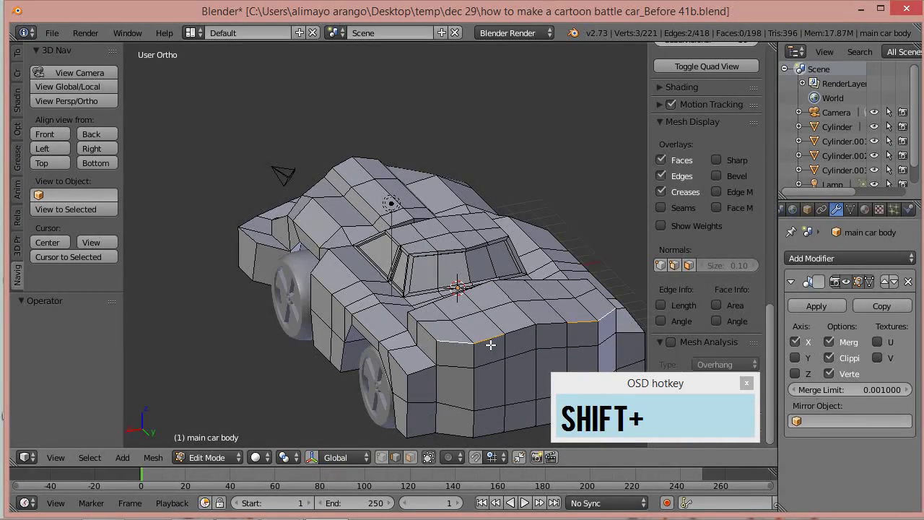
right_click(522, 330, "shift")
Step: Move the trunk's upper rear edges about -1.091 along Z using connected proportional editing at size about 2.36, and disable proportional editing
left_click(459, 457)
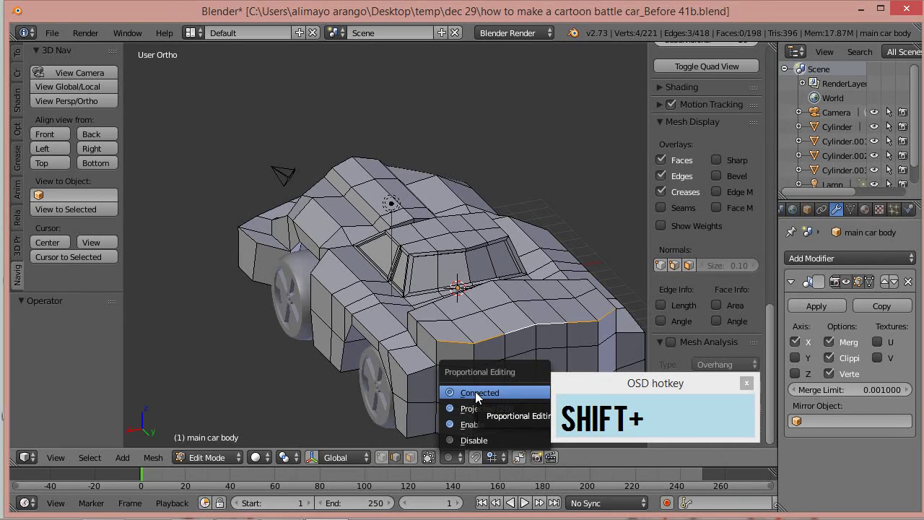
left_click(475, 391)
key("g")
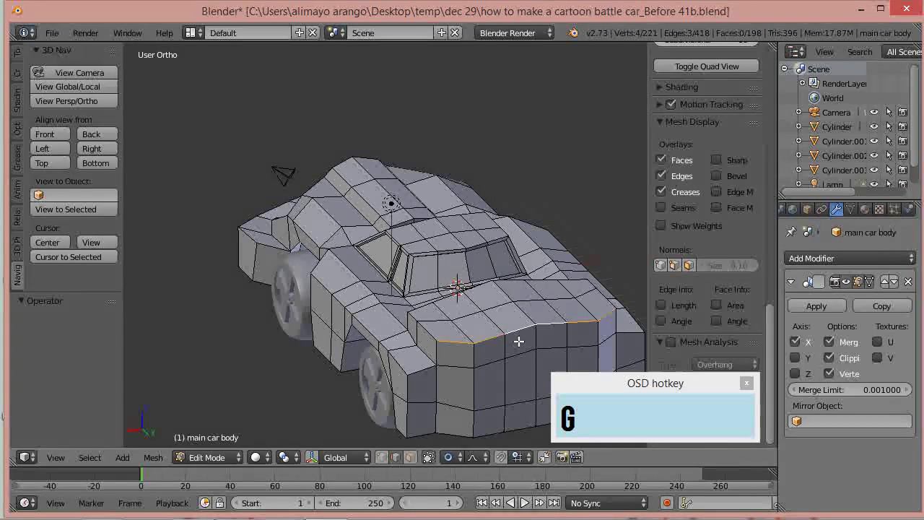
scroll(519, 341, "down", 9)
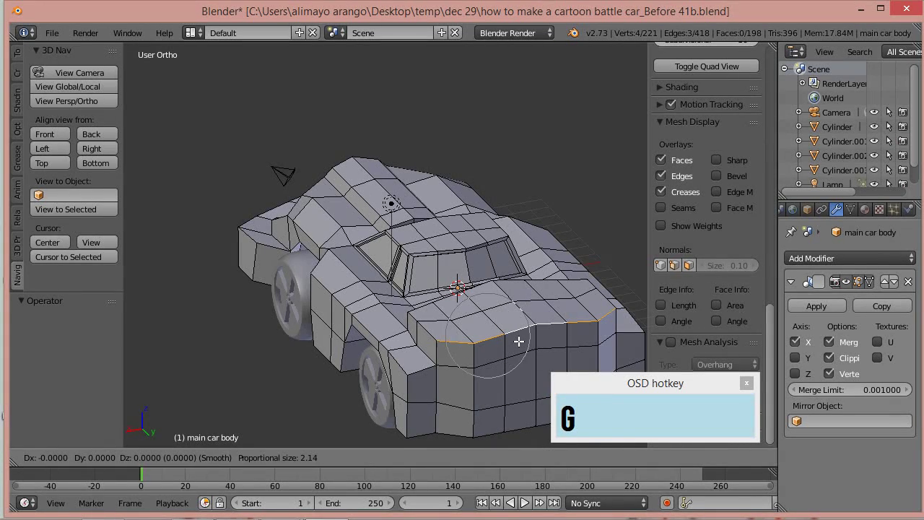
scroll(518, 341, "down", 1)
key("z")
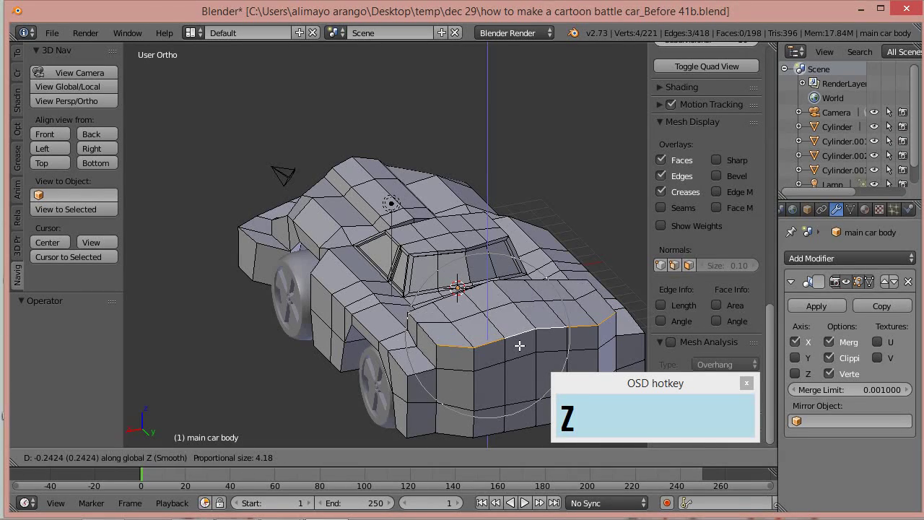
scroll(523, 358, "up", 2)
scroll(524, 358, "up", 4)
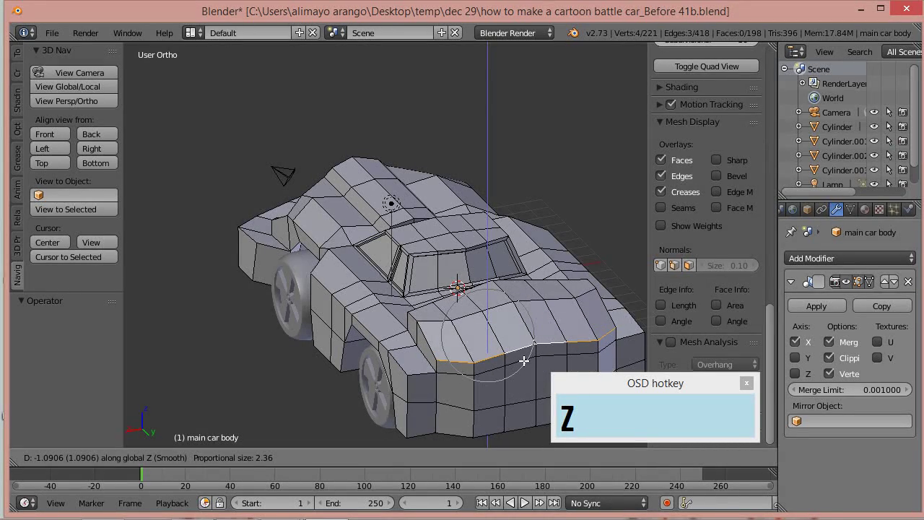
left_click(521, 367)
mouse_move(483, 361)
middle_mouse_down()
mouse_move(429, 247)
mouse_move(481, 367)
middle_mouse_up()
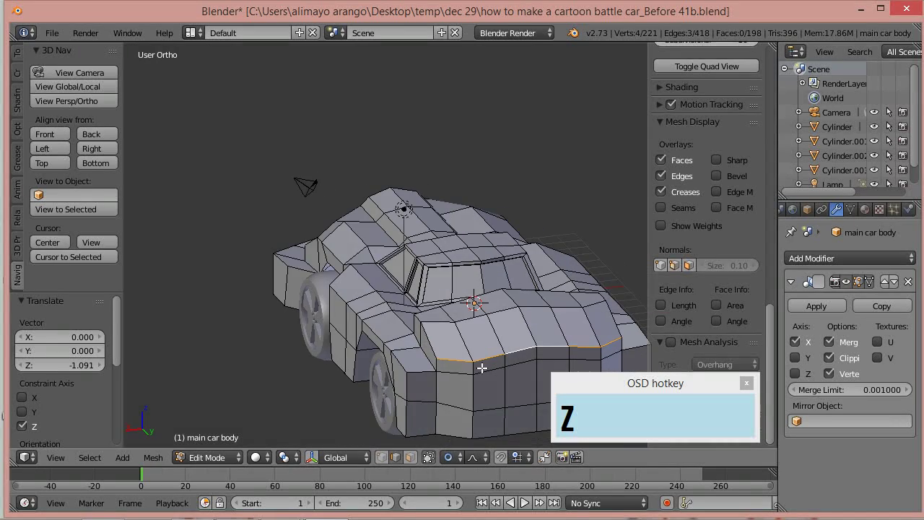
left_click(455, 457)
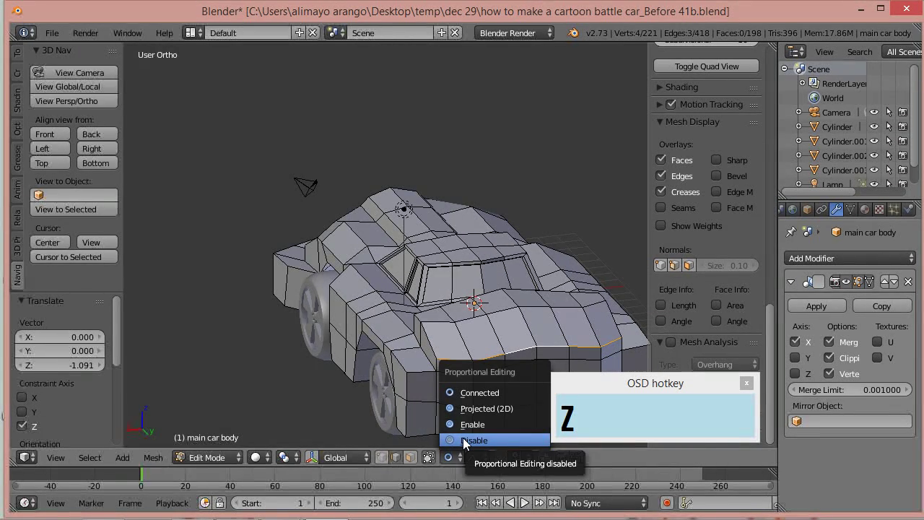
left_click(463, 438)
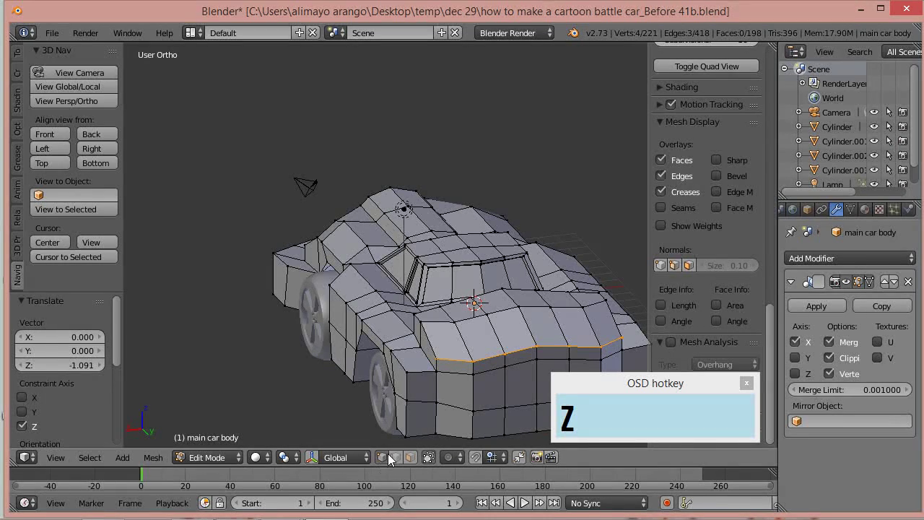
Step: Select the two upper centre vertices at the car's rear, show the manipulator and move them about -0.273 along Z
right_click(541, 349)
key("z")
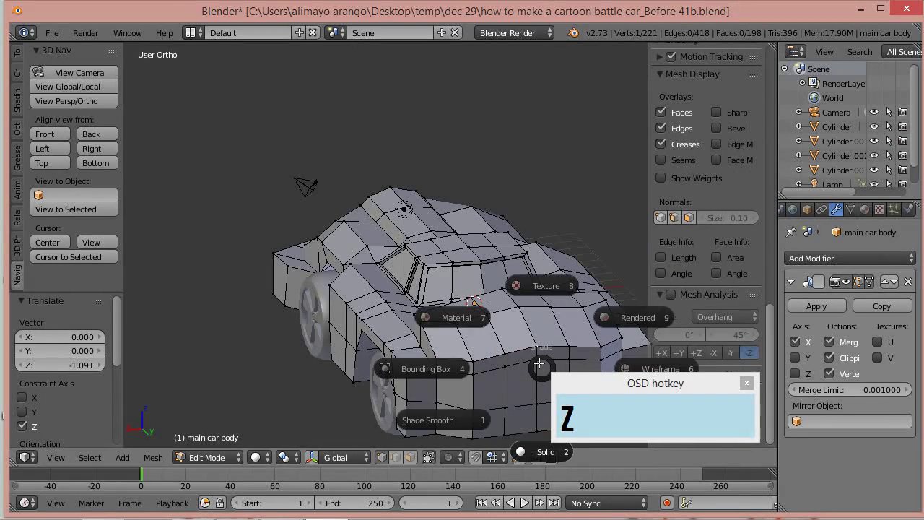
right_click(537, 361, "shift")
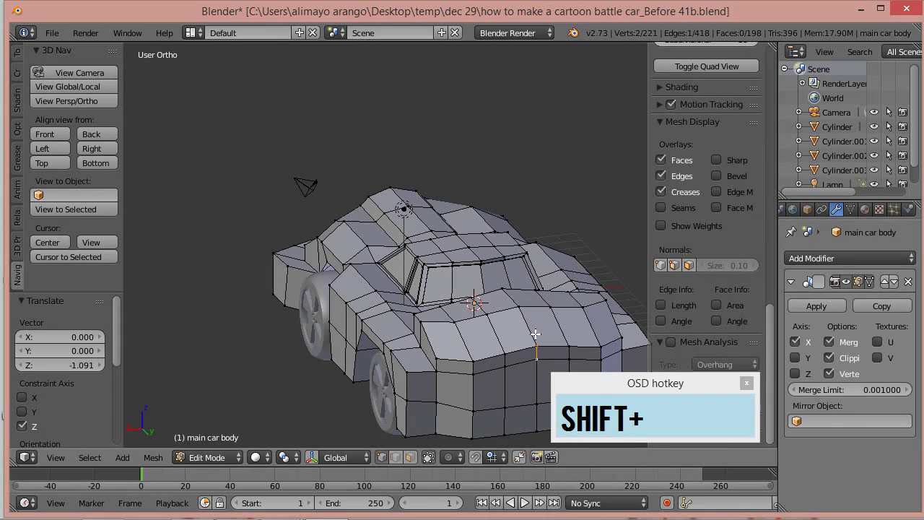
key("ctrl+space")
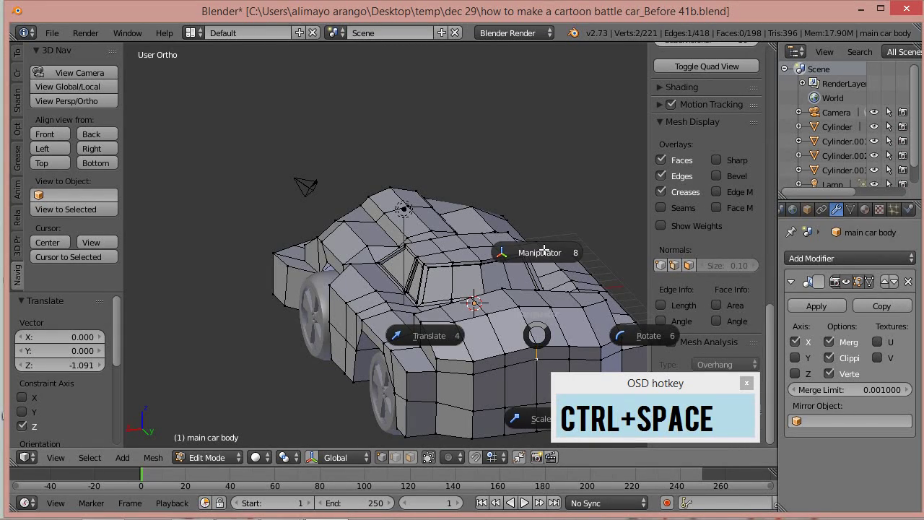
left_click(543, 251)
left_click_drag(539, 304, 537, 311)
scroll(541, 300, "down", 1)
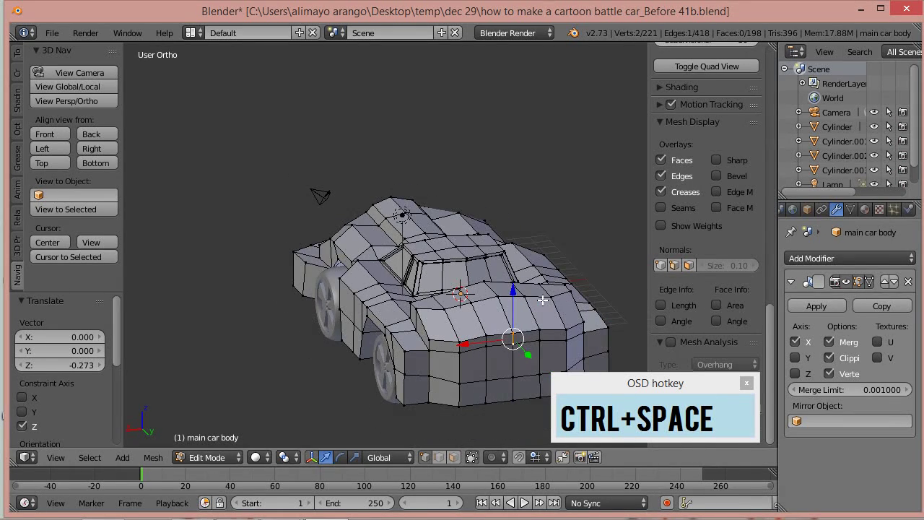
Step: Save an incremental copy as "how to make a cartoon battle car_Before 42b.blend" and switch to face selection mode
key("shift")
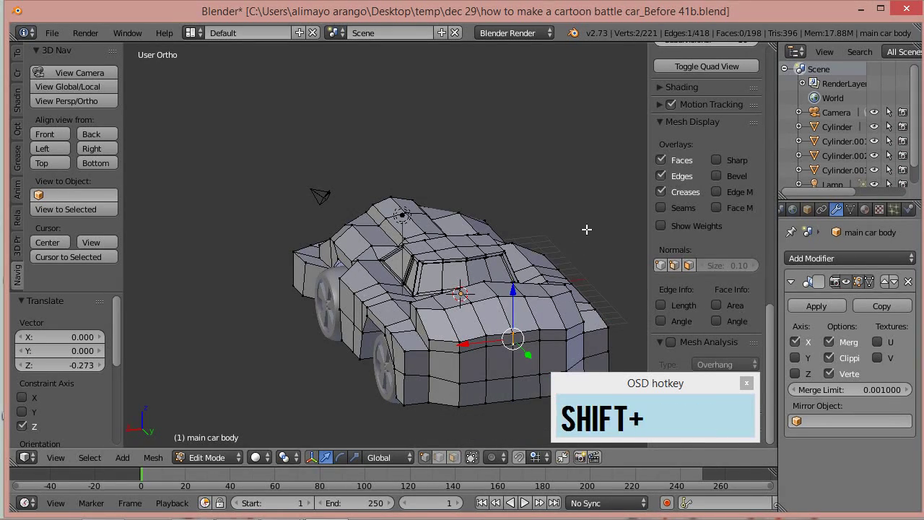
middle_click_drag(588, 224, 480, 200, "shift")
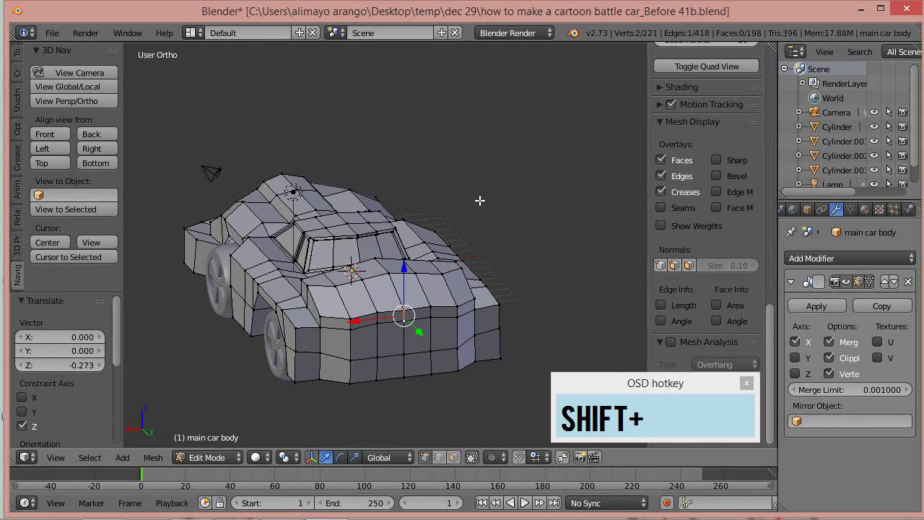
key("ctrl+alt+s")
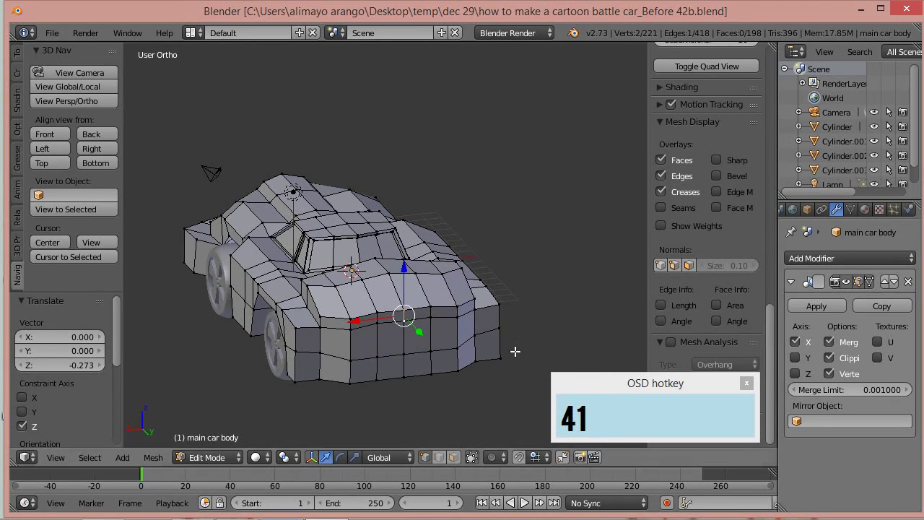
left_click(455, 457)
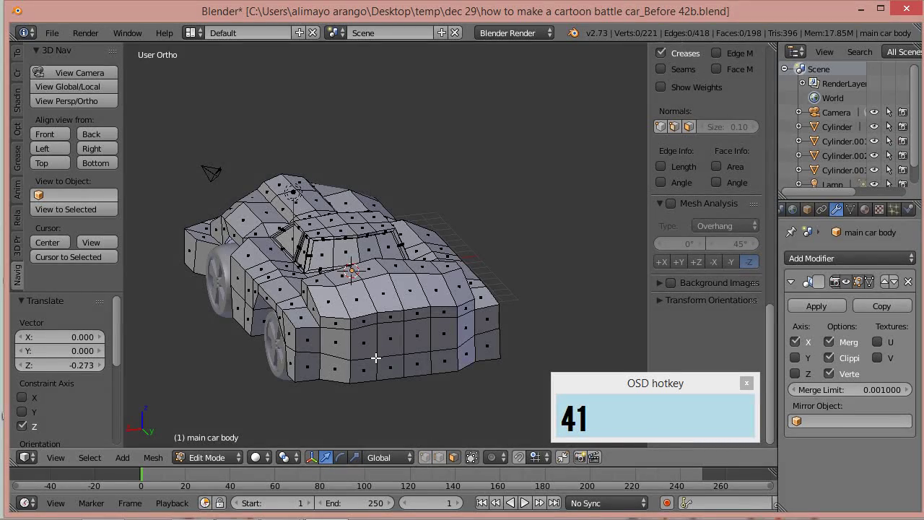
Step: Select the upper rear deck faces with circle selection and extrude them slightly inward, about -0.015, -0.040, -0.059 on X, Y, Z
scroll(392, 371, "up", 1)
middle_click_drag(391, 371, 440, 368)
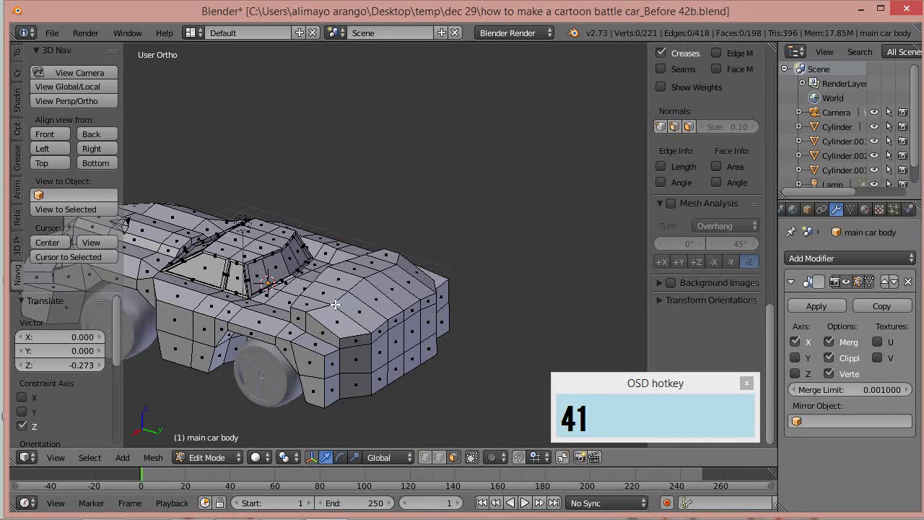
key("c")
mouse_move(372, 305)
left_mouse_down()
mouse_move(355, 291)
mouse_move(342, 303)
mouse_move(372, 325)
mouse_move(366, 329)
mouse_move(388, 318)
left_mouse_up()
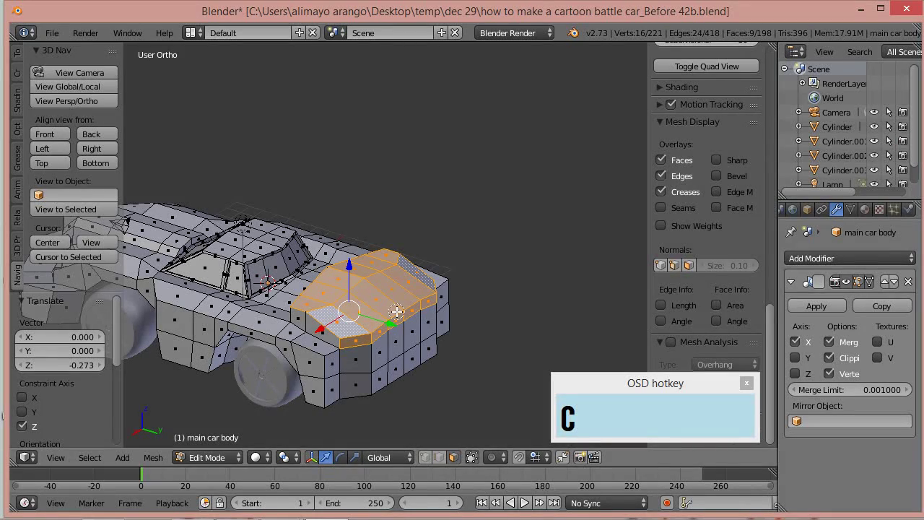
middle_click_drag(491, 247, 486, 271)
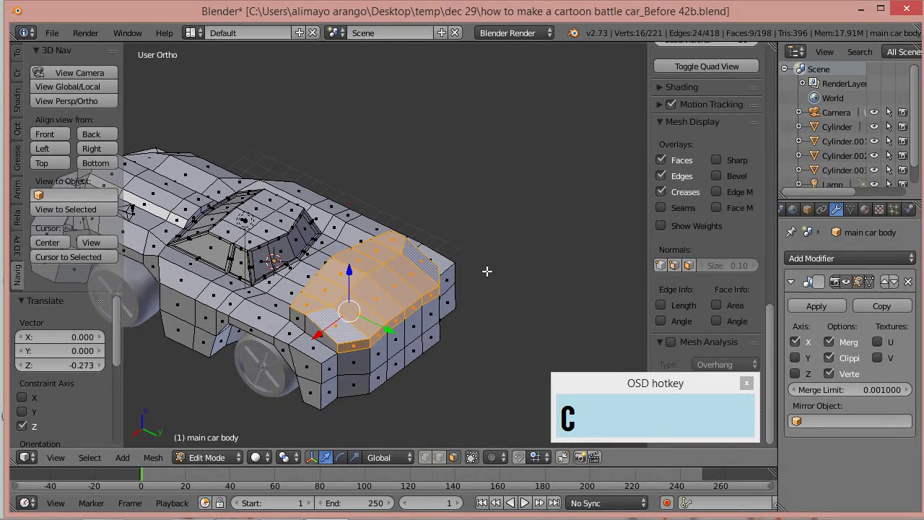
key("e")
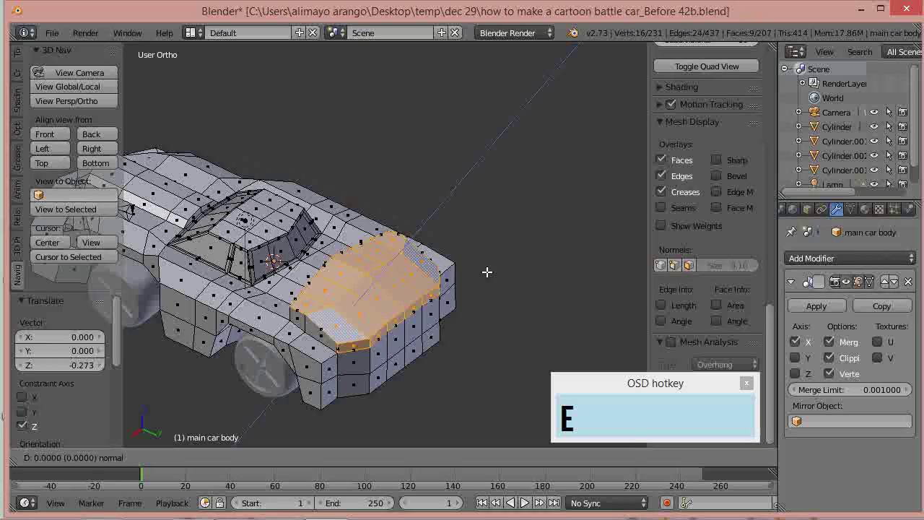
left_click(487, 271)
middle_click_drag(532, 257, 527, 287)
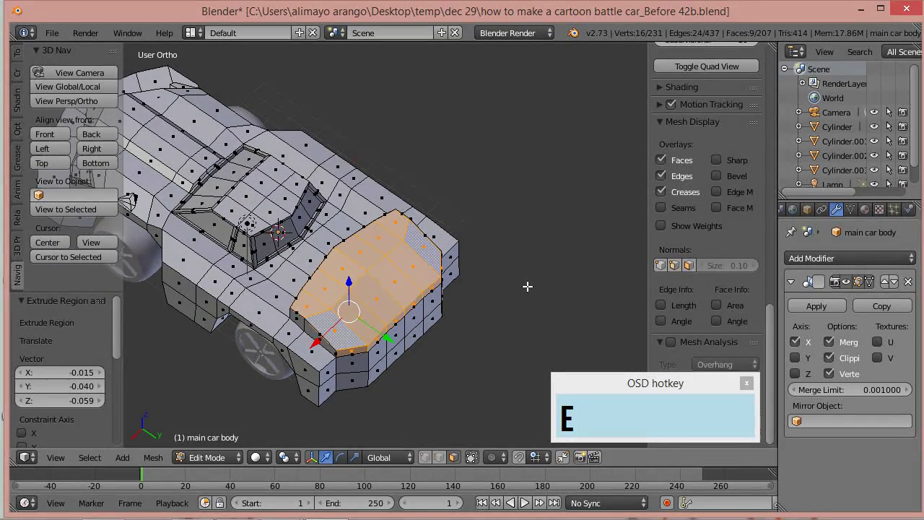
Step: Scale the extruded rear deck faces to about 0.802 along Y and narrow them along X
key("s")
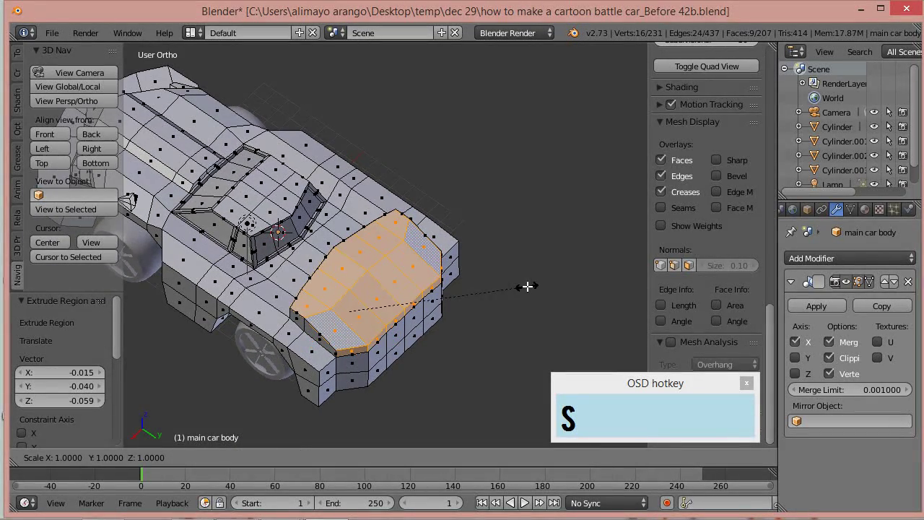
key("y")
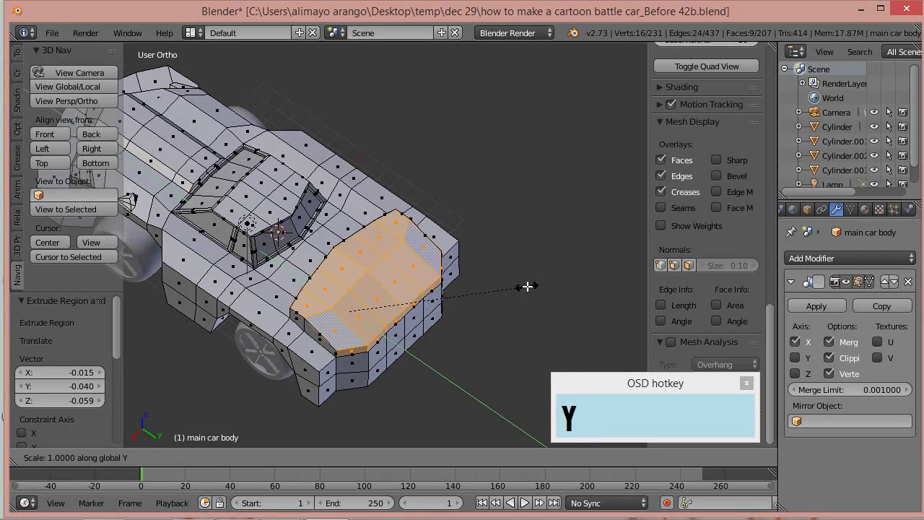
left_click(487, 286)
key("s")
key("x")
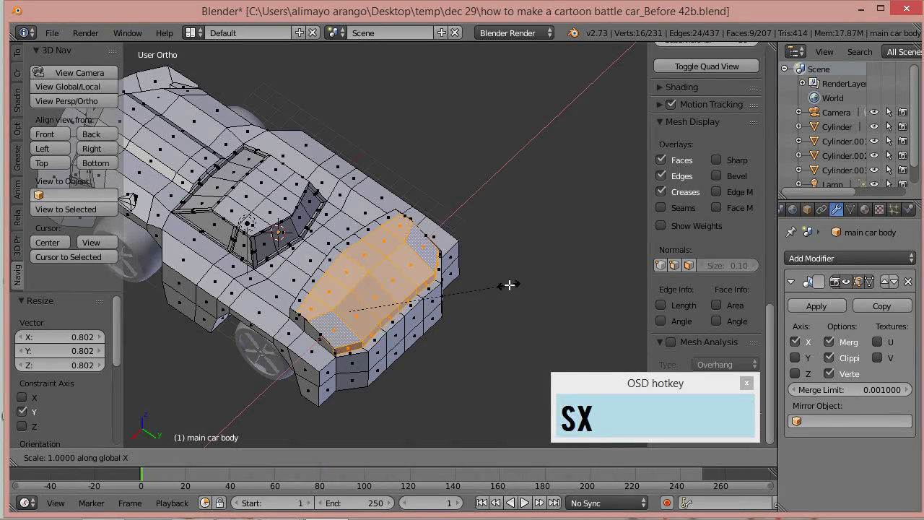
left_click(477, 288)
middle_click_drag(431, 363, 443, 333)
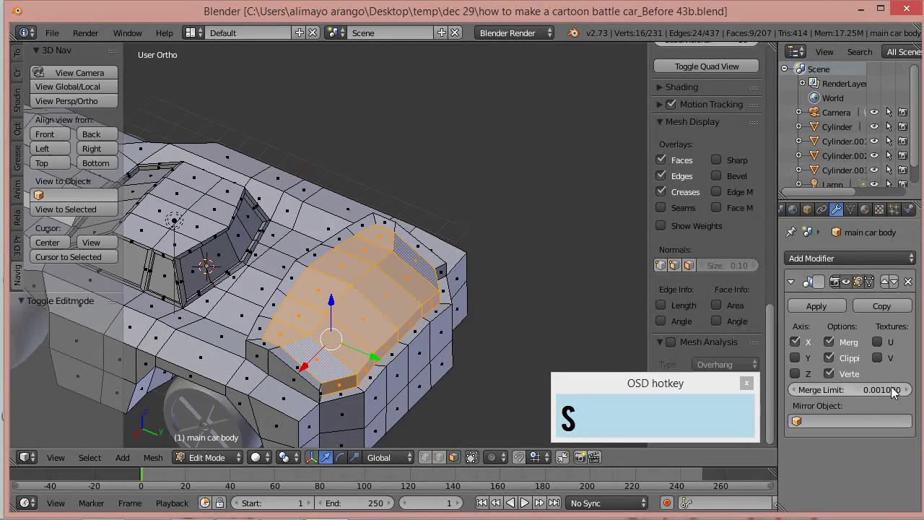
Step: Disable clipping on the mirror modifier, extrude the rear deck faces in place and scale them uniformly to about 0.773
left_click(830, 357)
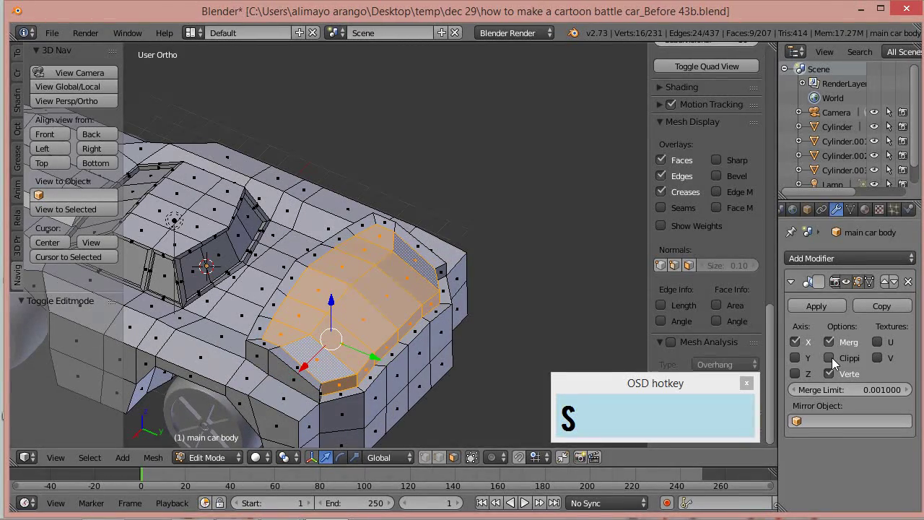
key("e")
right_click(487, 318)
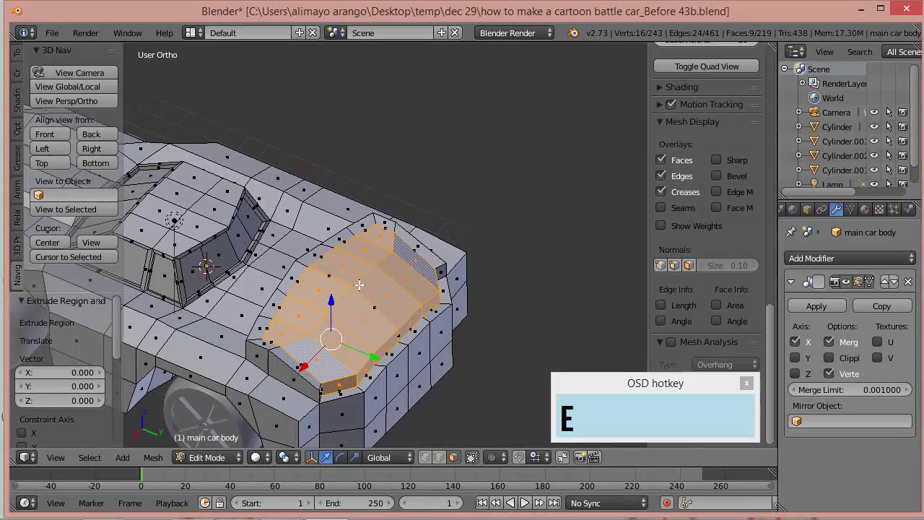
key("s")
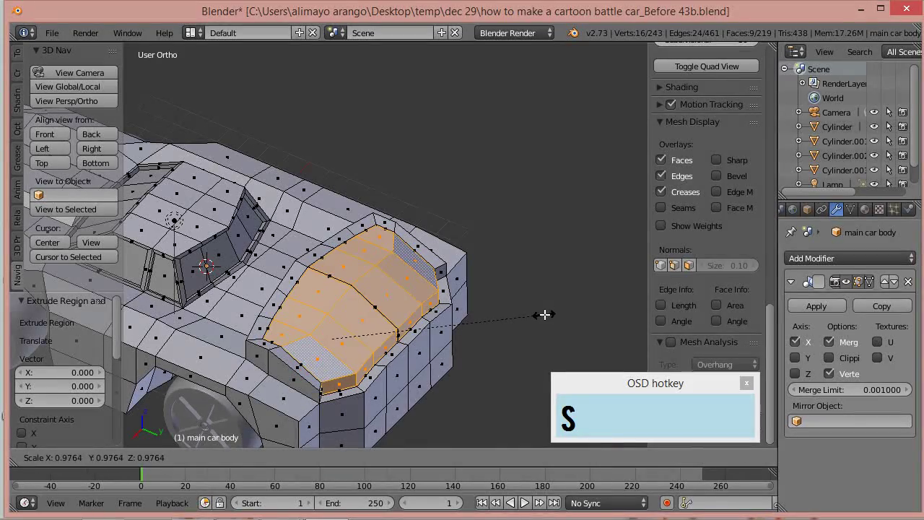
left_click(499, 324)
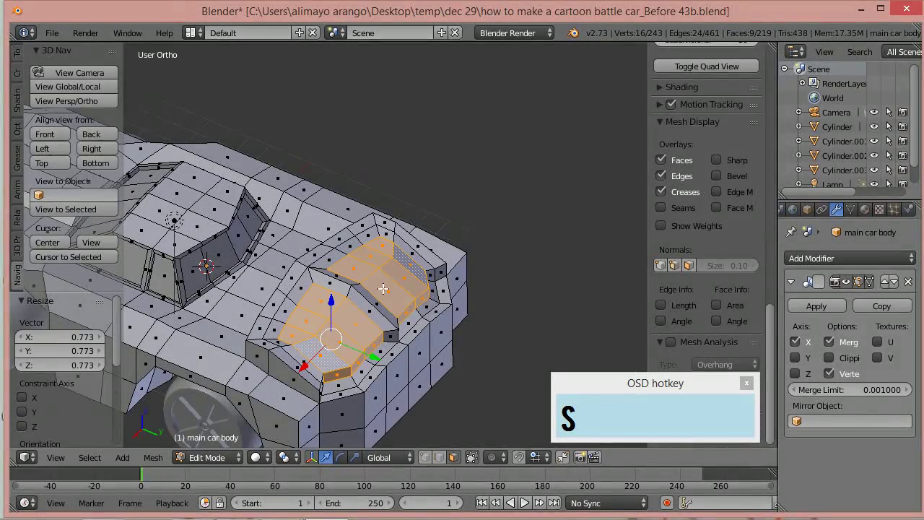
Step: Extrude the two inset rear deck panels about -1.255 along the global Z axis to form recesses
middle_click_drag(554, 253, 508, 256)
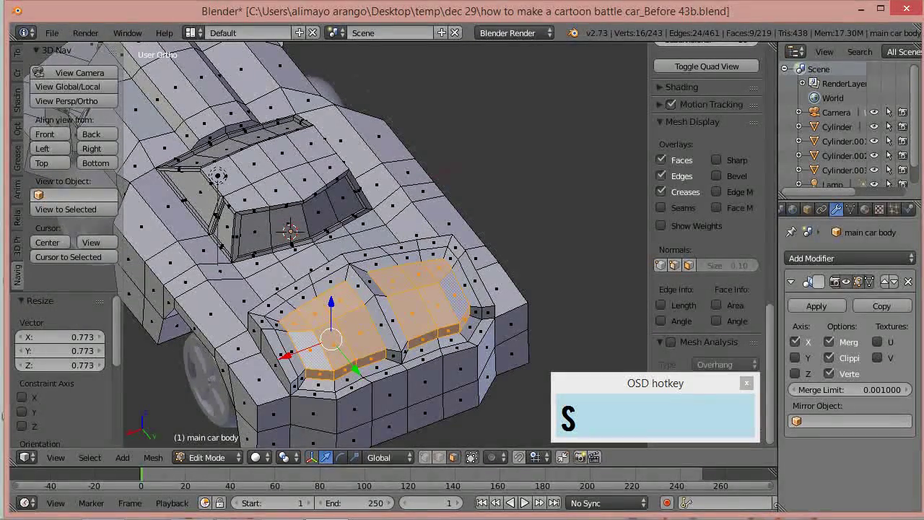
key("4")
key("3")
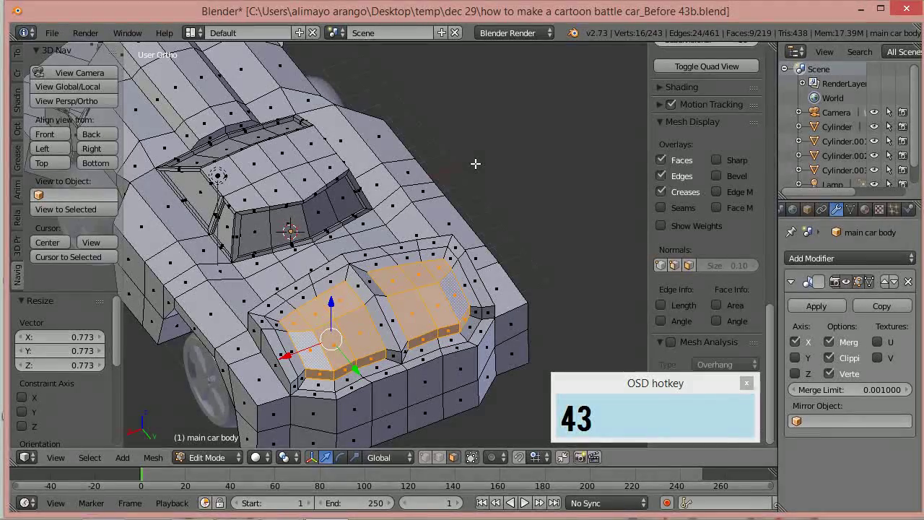
key("e")
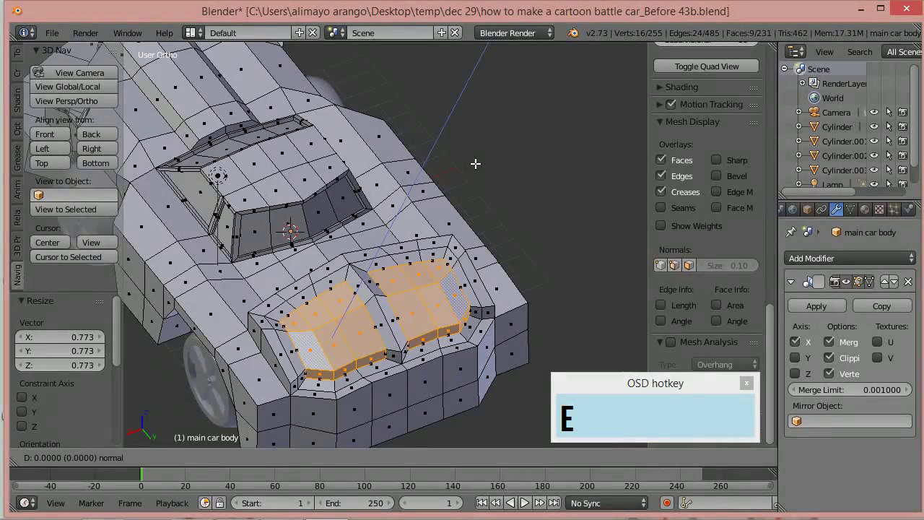
key("z")
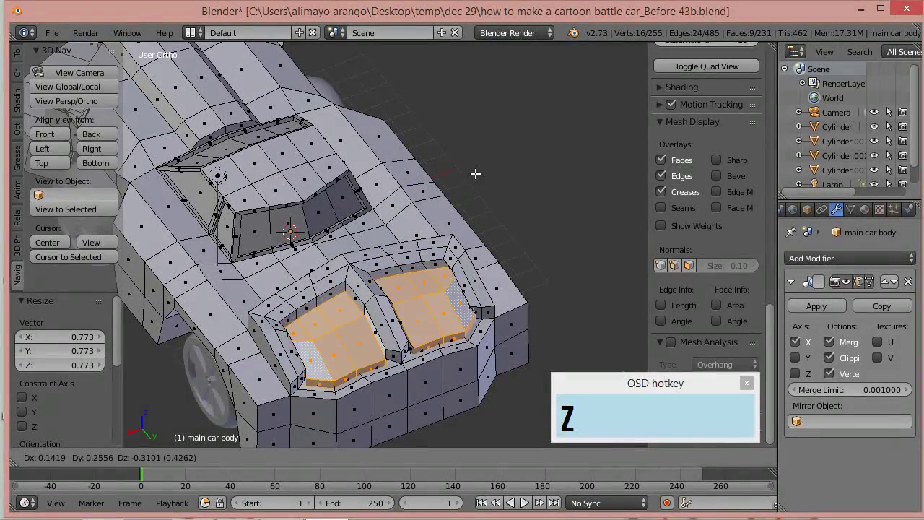
key("z")
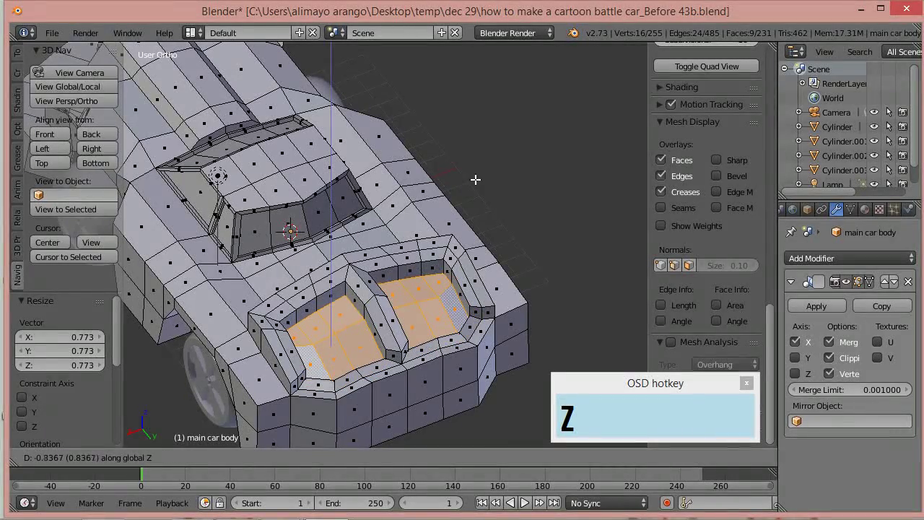
left_click(473, 186)
middle_click_drag(459, 279, 531, 270)
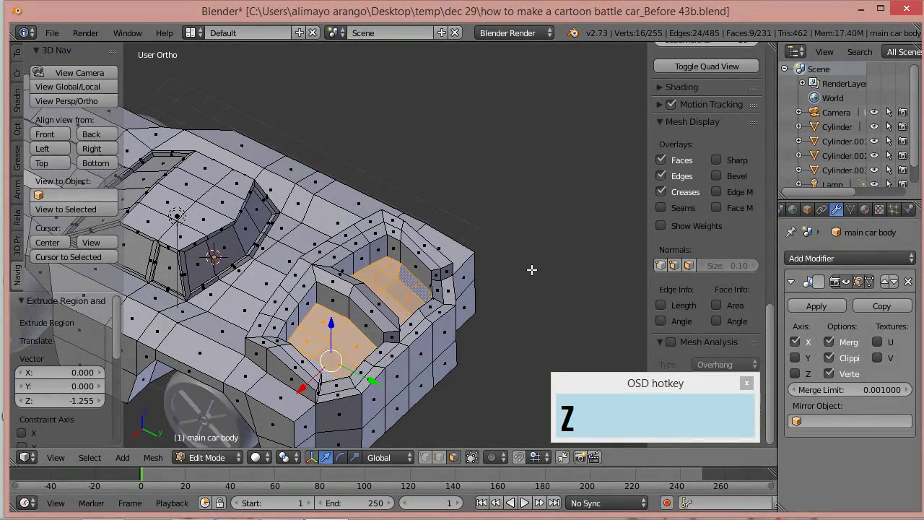
Step: Rotate the floor faces of the rear deck recesses about -13.947° around the X axis
key("r")
key("x")
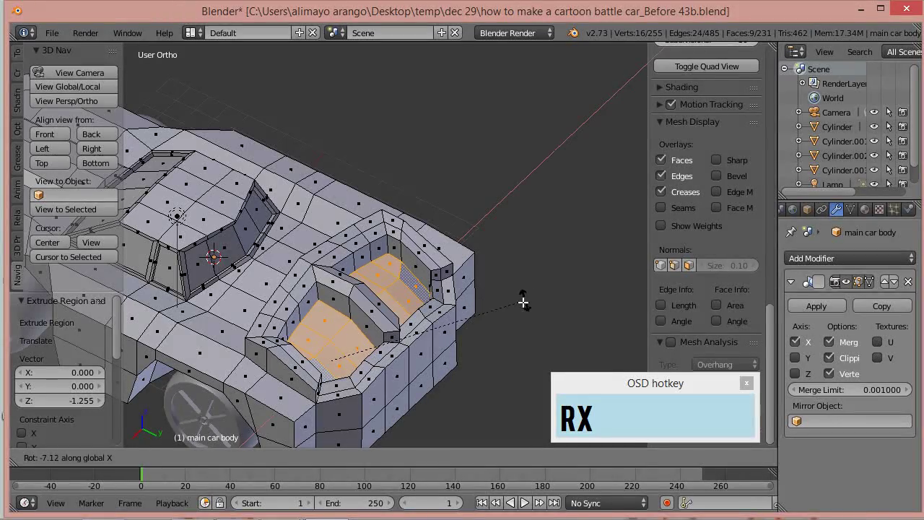
left_click(482, 331)
middle_click_drag(483, 332, 385, 361)
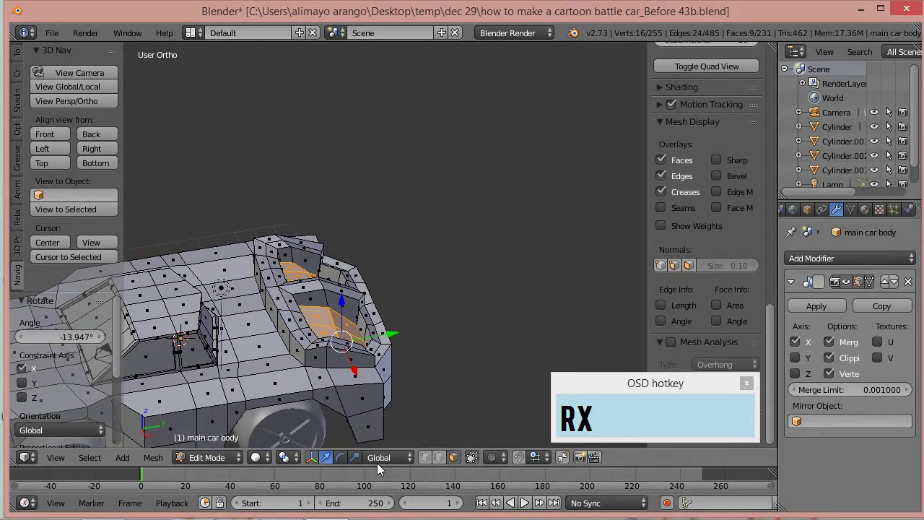
Step: In edge selection mode, select the centre edge at the front of the rear deck recesses and enable connected proportional editing
left_click(439, 458)
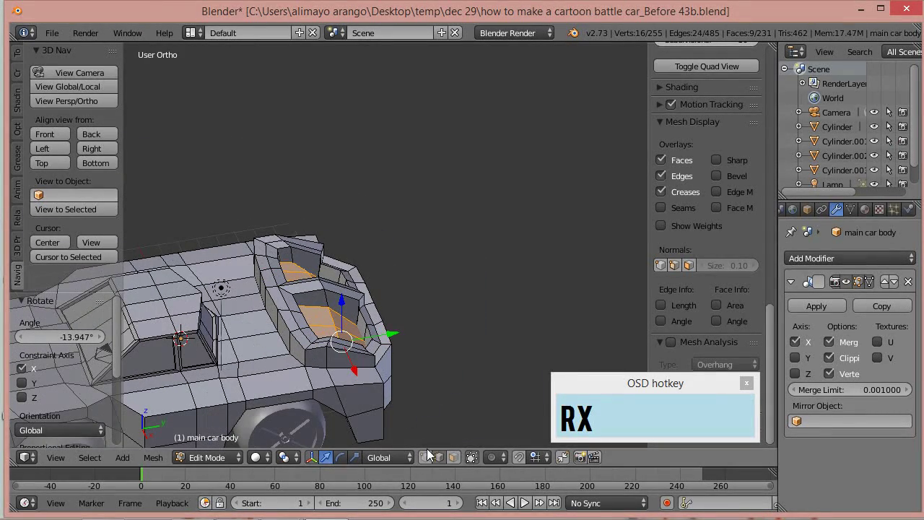
right_click(265, 308)
right_click(265, 296)
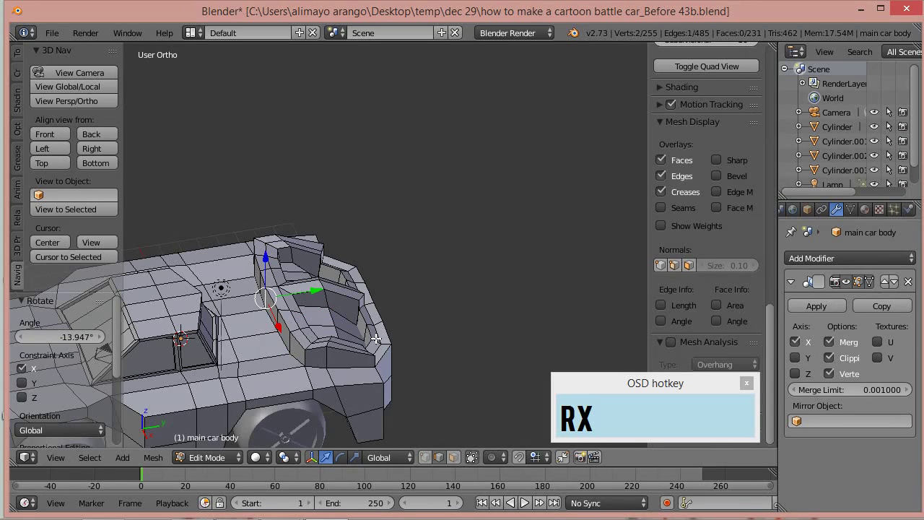
key("alt+o")
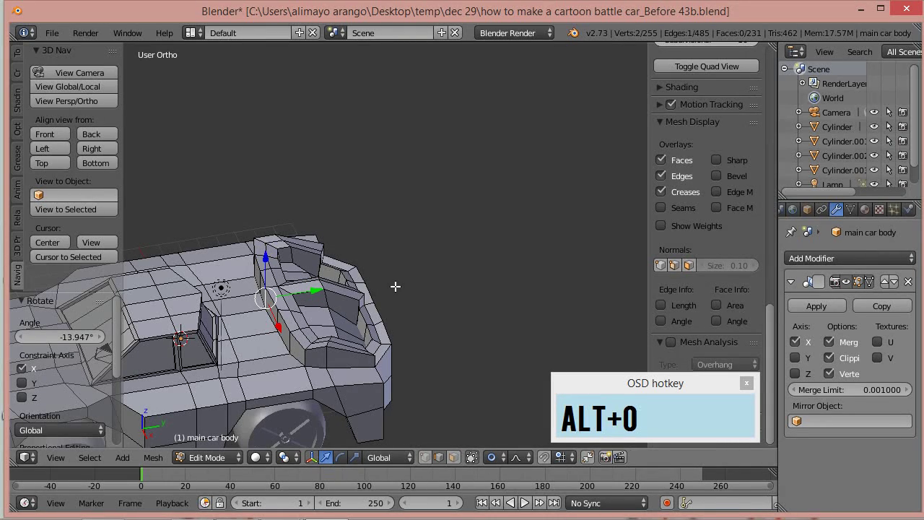
Step: Try moving the centre edge about -2.538 along Y with a larger proportional editing radius, and undo the move
key("g")
key("y")
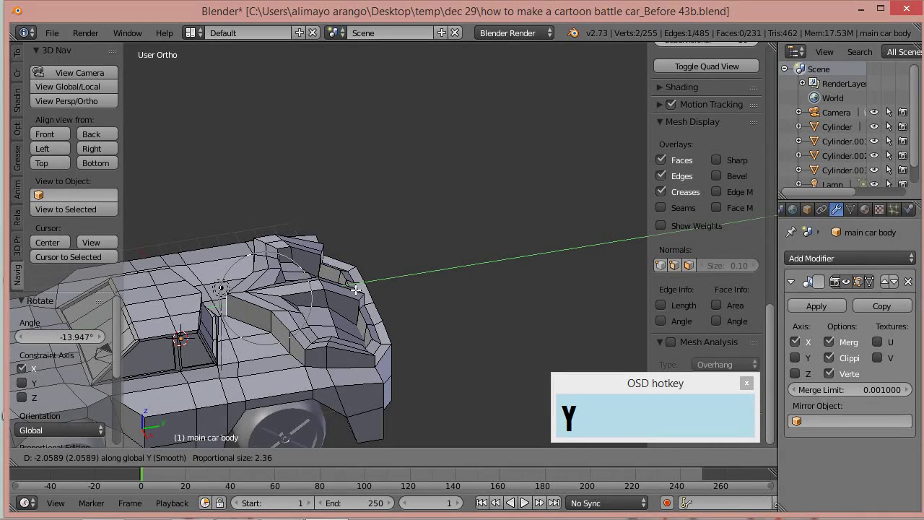
scroll(347, 290, "down", 5)
scroll(347, 290, "down", 4)
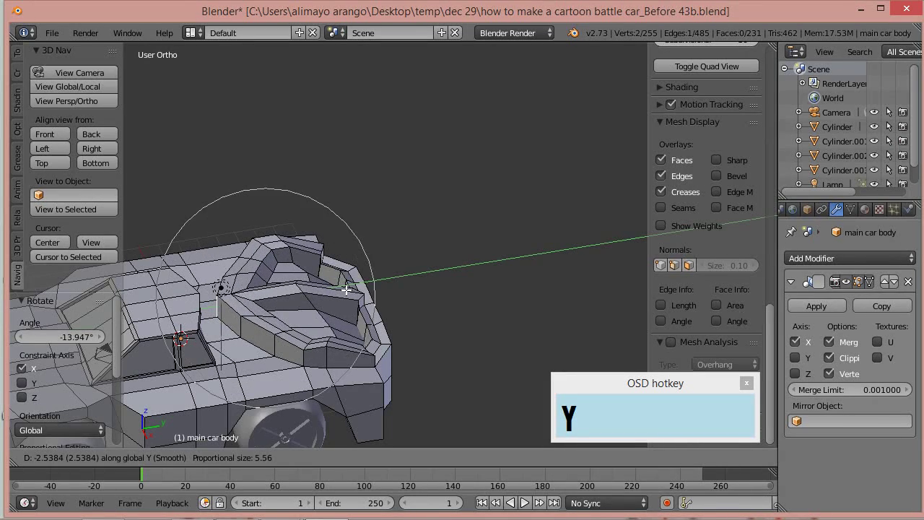
scroll(347, 289, "up", 3)
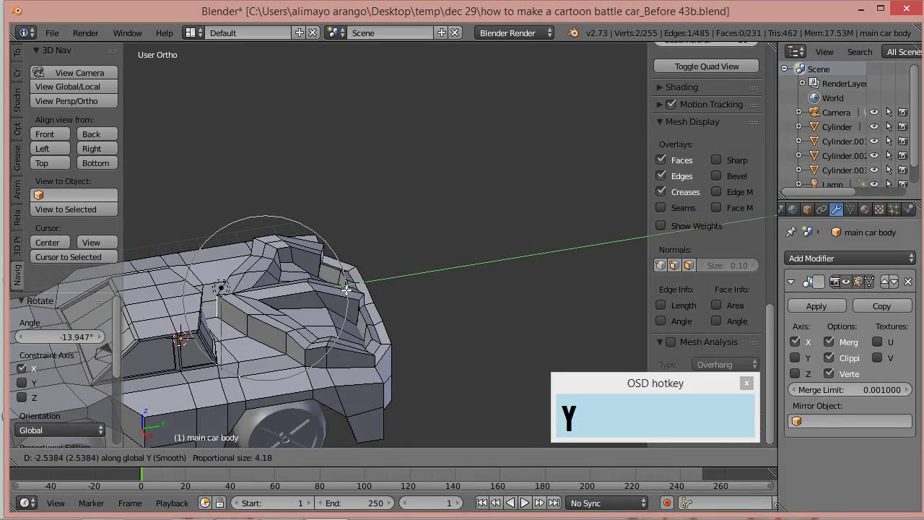
scroll(347, 290, "up", 1)
left_click(347, 288)
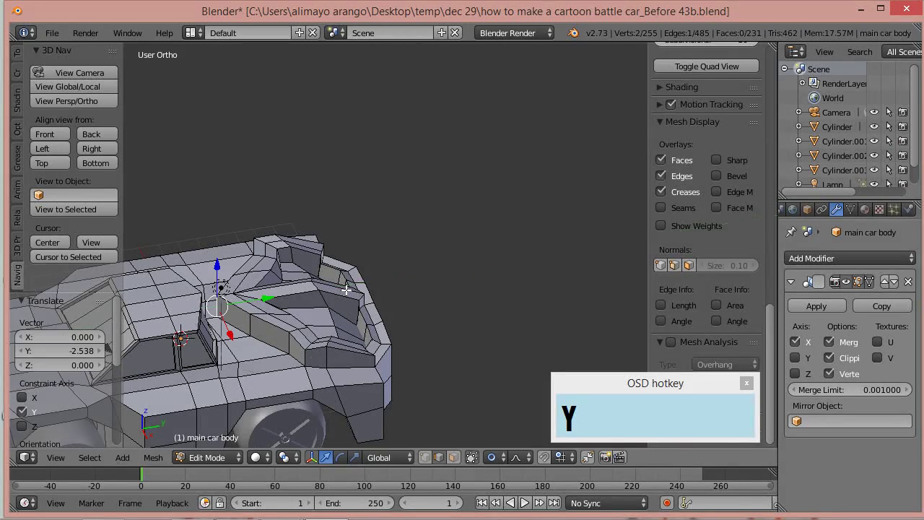
middle_click_drag(366, 279, 258, 305)
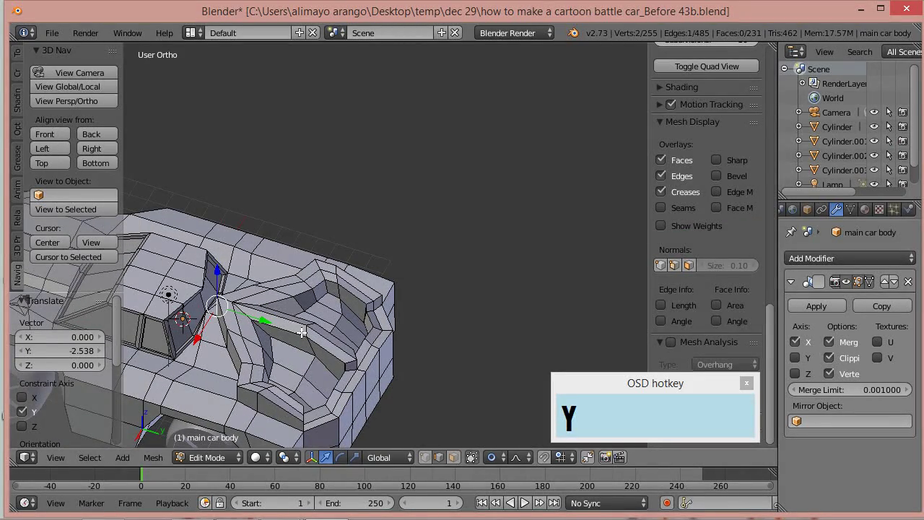
key("ctrl+z")
middle_click_drag(306, 337, 342, 345)
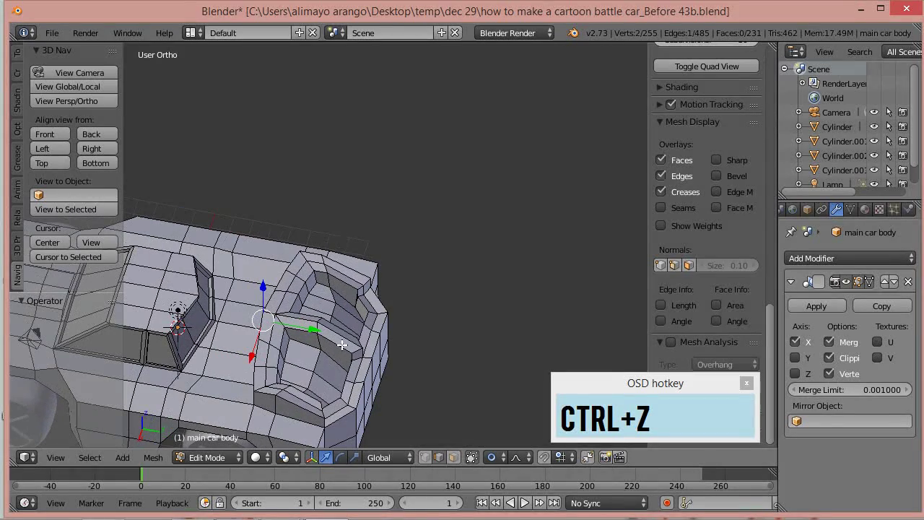
key("g")
scroll(343, 345, "up", 7)
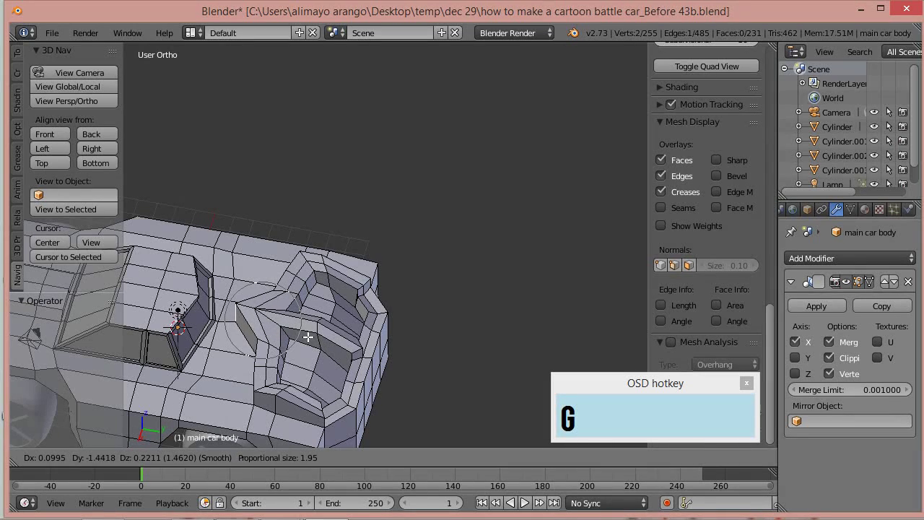
right_click(317, 338)
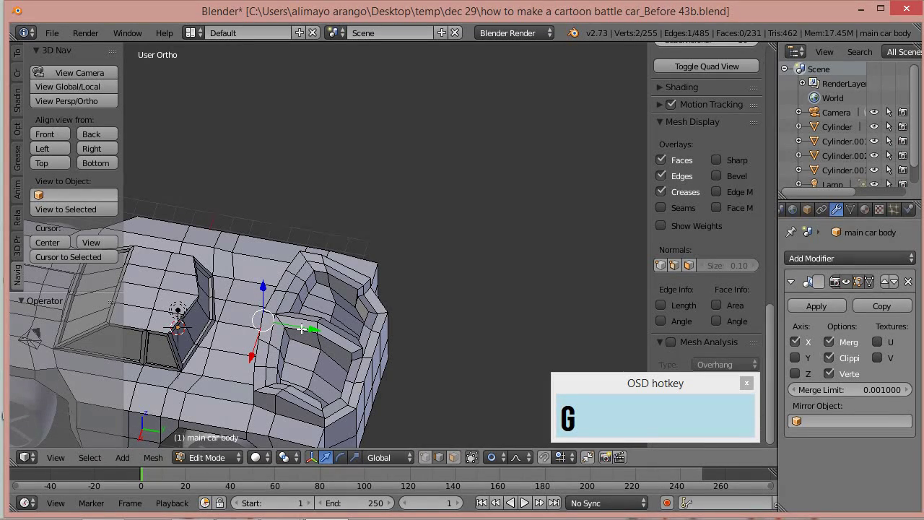
Step: Select the edges around the front centre of the rear deck recesses and move them about -2.148 along Y with a larger proportional editing radius
mouse_move(296, 325)
left_mouse_down()
mouse_move(283, 311)
mouse_move(298, 306)
left_mouse_up()
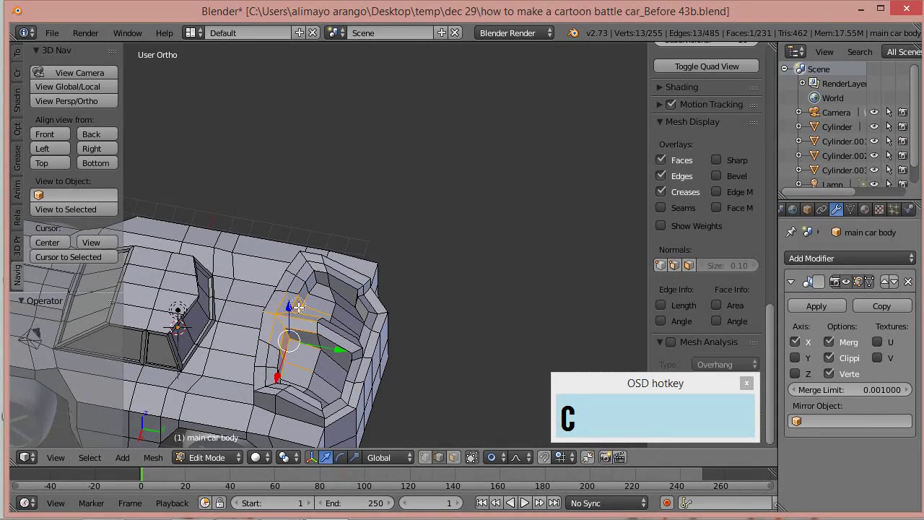
middle_click_drag(297, 336, 350, 363)
key("g")
key("y")
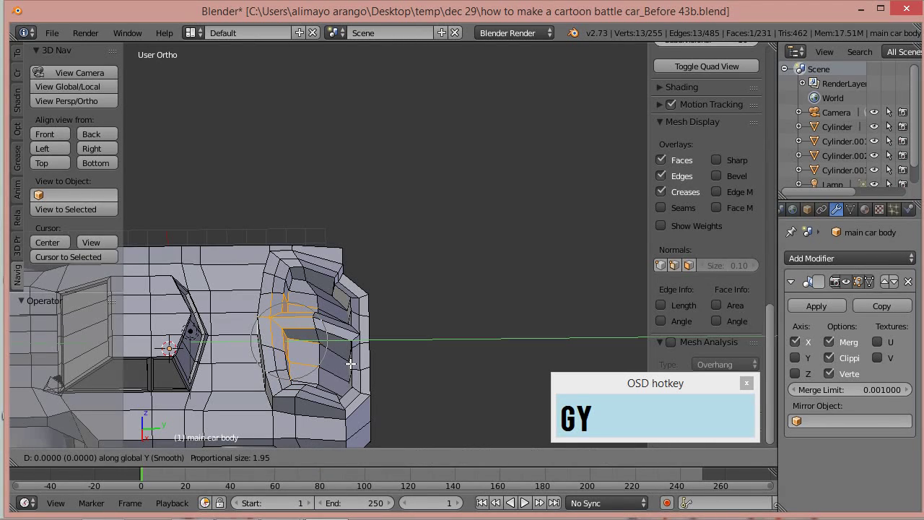
scroll(337, 361, "down", 7)
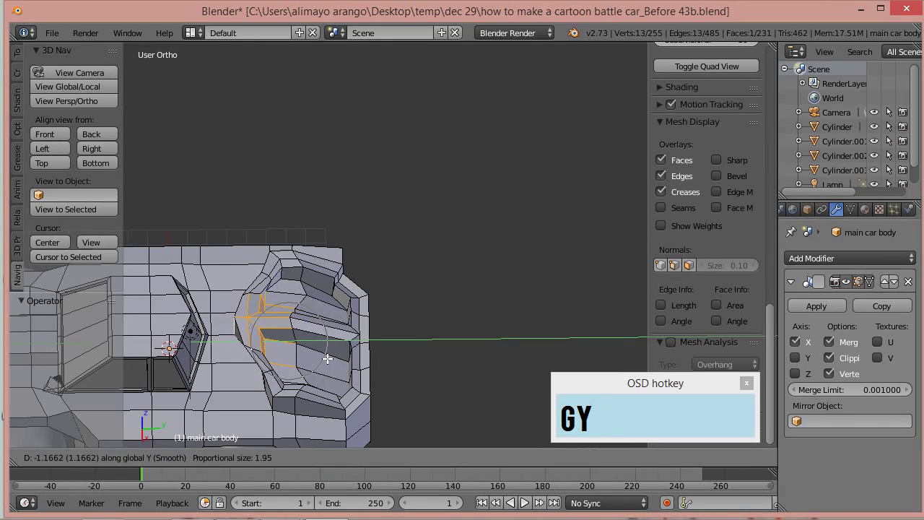
scroll(324, 355, "down", 1)
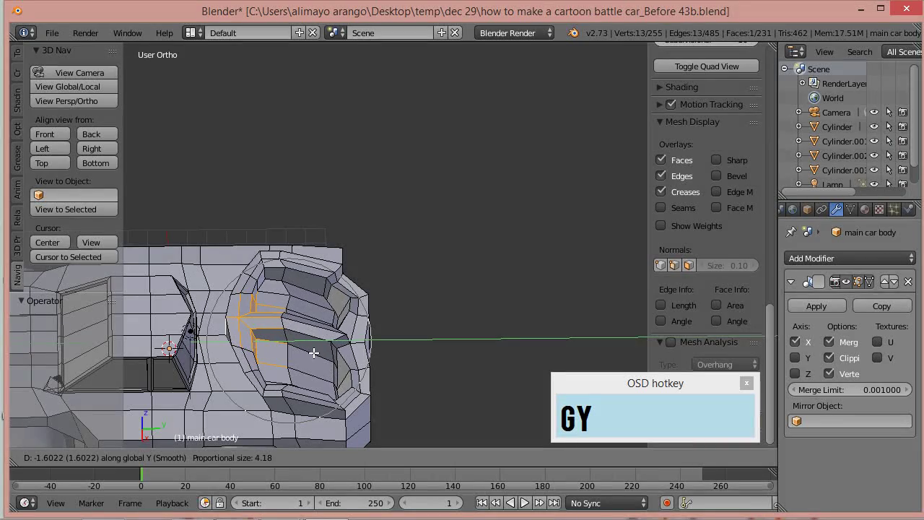
left_click(308, 351)
middle_click_drag(308, 350, 372, 311)
scroll(402, 287, "down", 2)
scroll(372, 311, "up", 2)
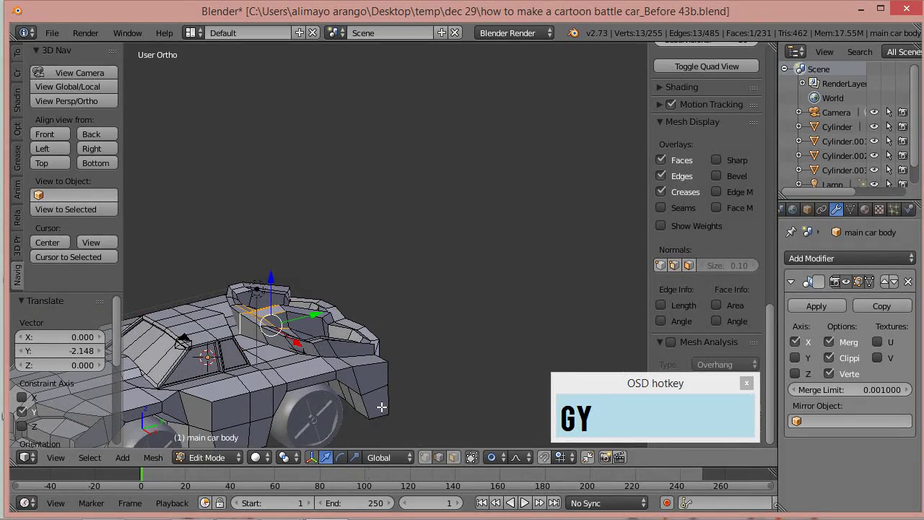
Step: Disable proportional editing and move the two deck edges just in front of the recess rim about -1.258 along Y
left_click(495, 458)
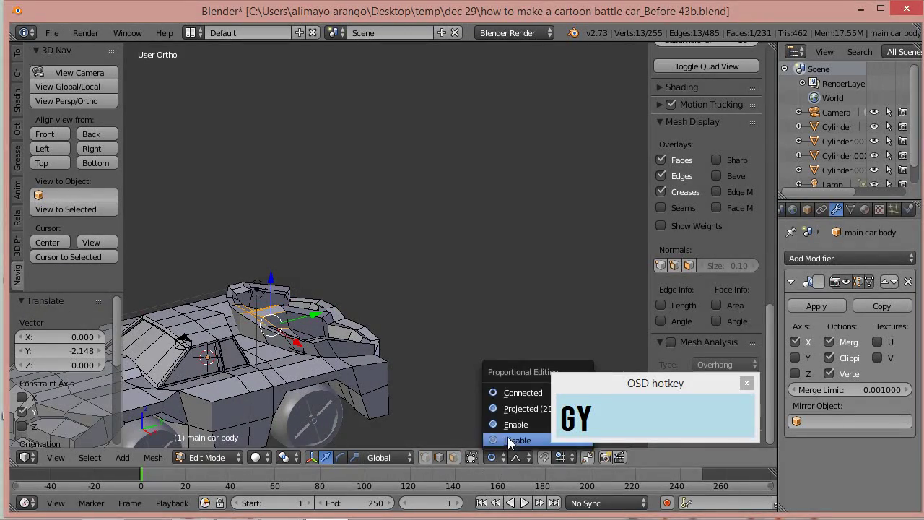
left_click(509, 441)
right_click(254, 341)
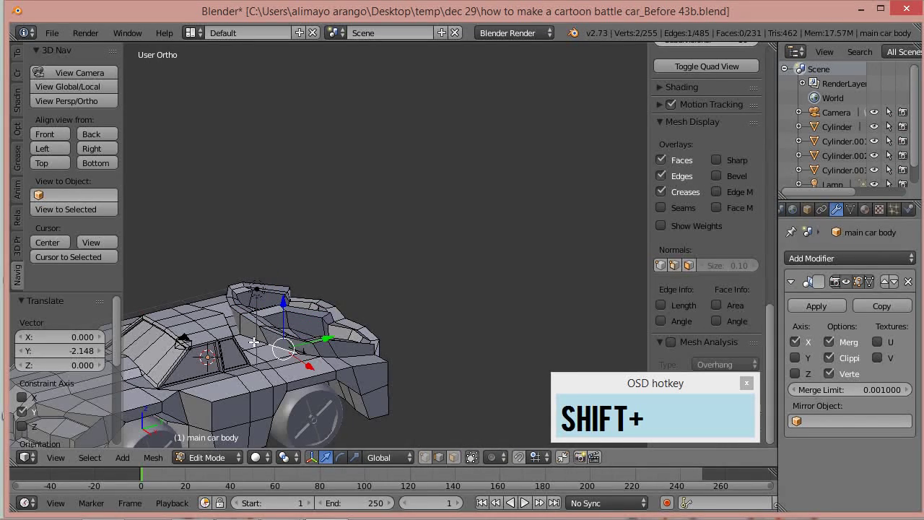
middle_click_drag(240, 329, 299, 320)
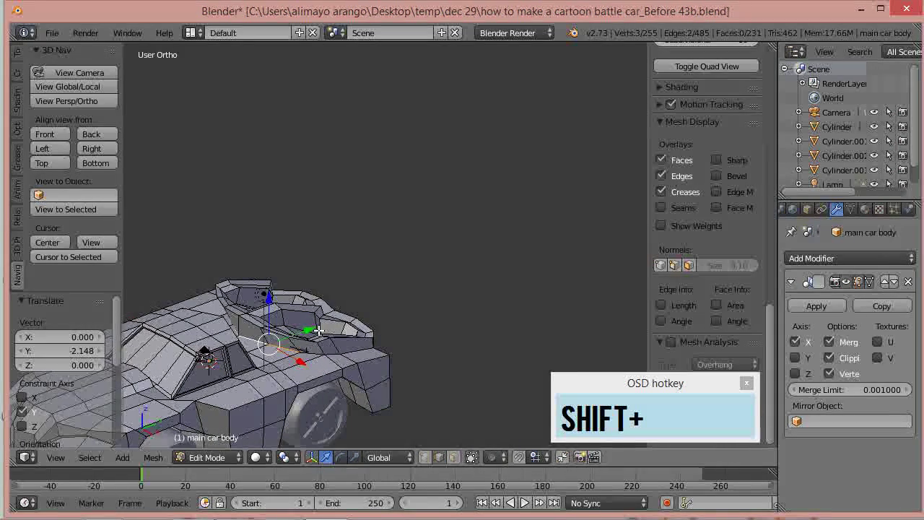
key("g")
key("y")
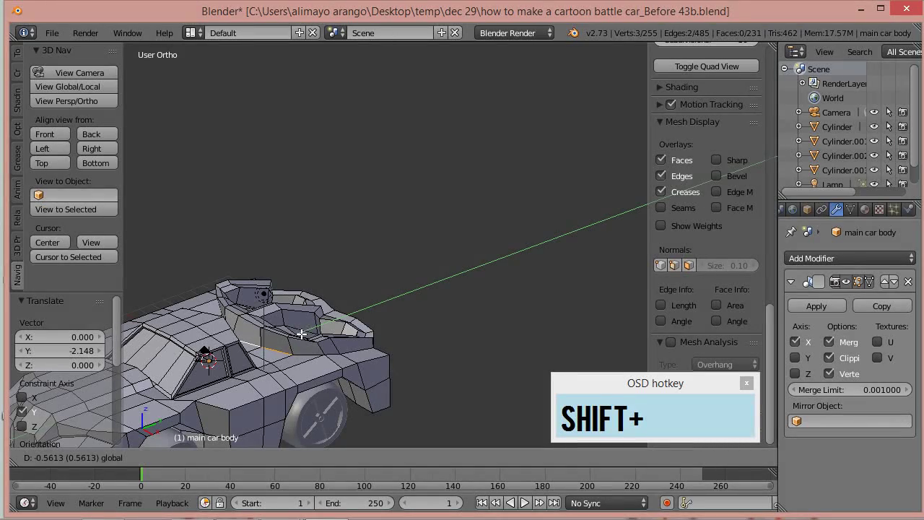
left_click(296, 339)
Step: Move the same two deck edges back about 0.532 along the global Y axis
middle_click_drag(378, 313, 306, 353)
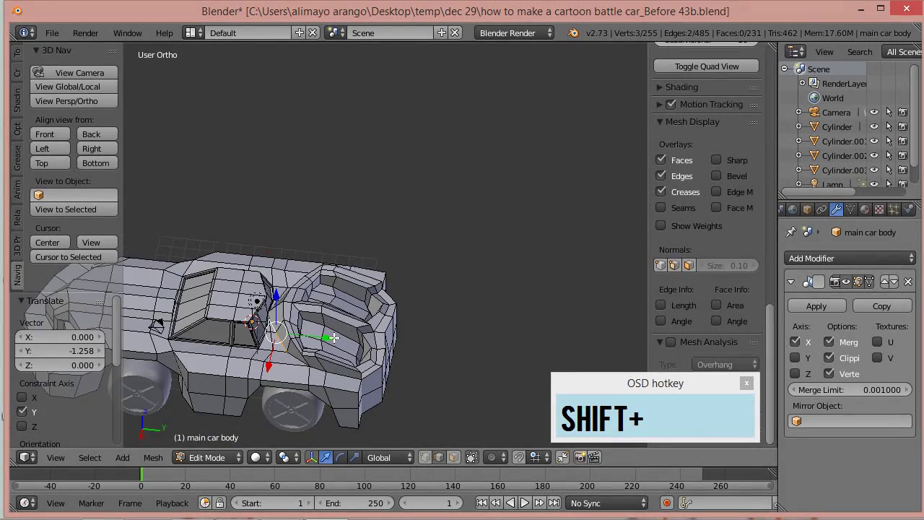
key("g")
key("y")
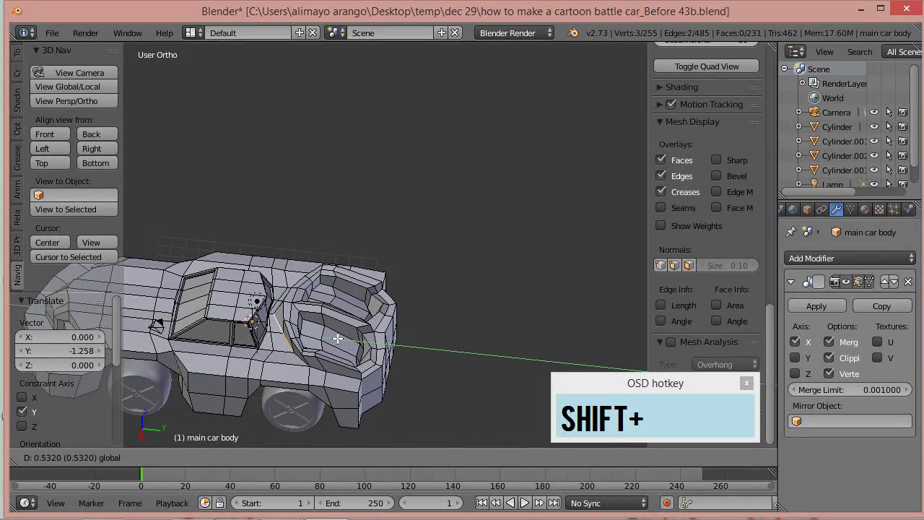
left_click(337, 338)
middle_click_drag(394, 318, 475, 206, "shift")
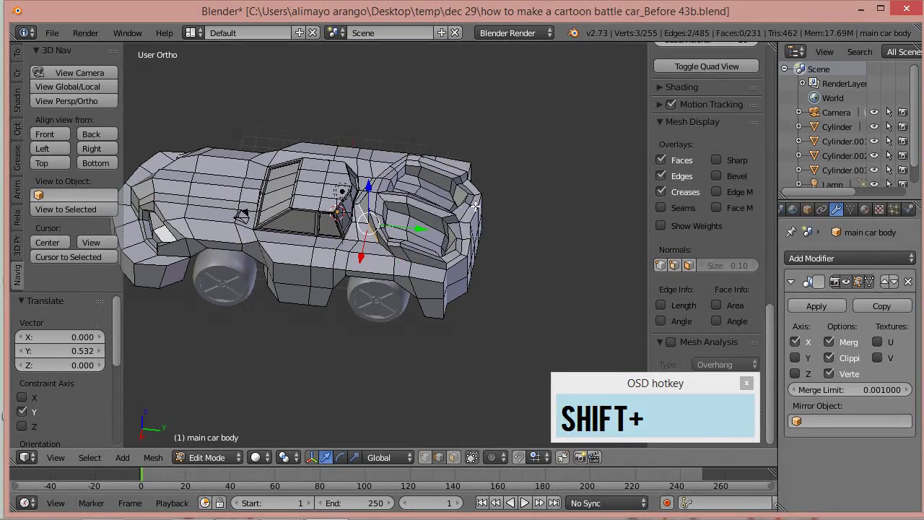
Step: In vertex selection mode, move the vertex between the rear window base and the recess rim about 0.329 along Y
scroll(480, 217, "up", 2)
middle_click_drag(494, 236, 466, 260)
scroll(465, 260, "up", 3)
middle_click_drag(432, 228, 354, 268)
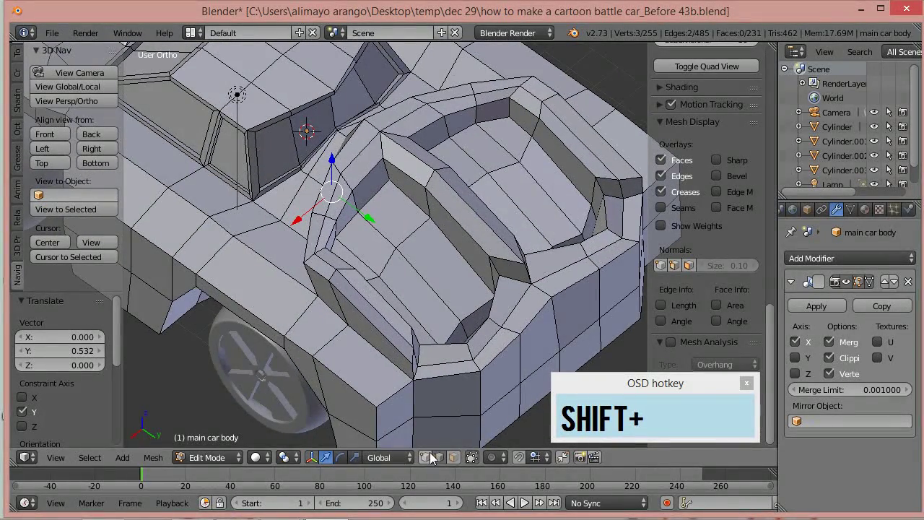
right_click(338, 130)
left_click_drag(367, 154, 376, 159)
Step: Hide the transform manipulator to pick the adjacent vertex at the rear window's base, restore the manipulator, and move that vertex about 0.041 along Y
scroll(331, 124, "up", 2)
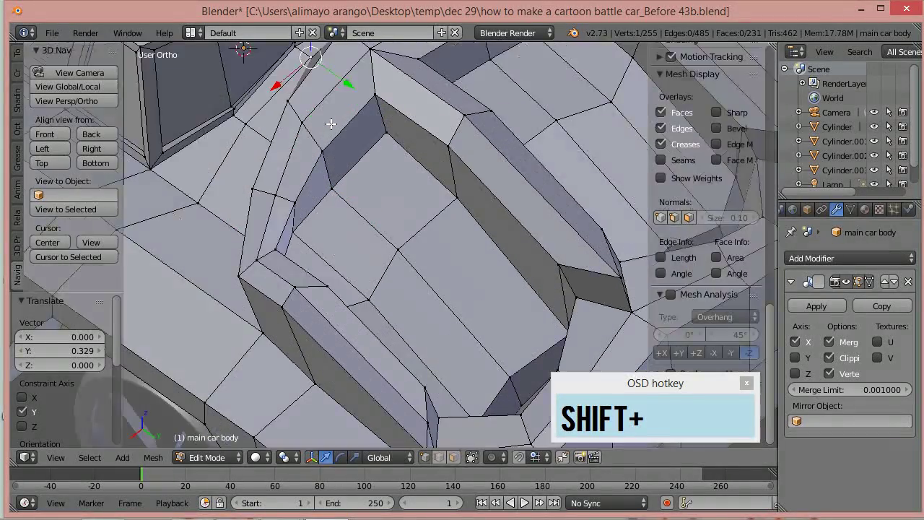
scroll(331, 124, "up", 2)
middle_click_drag(343, 91, 341, 179)
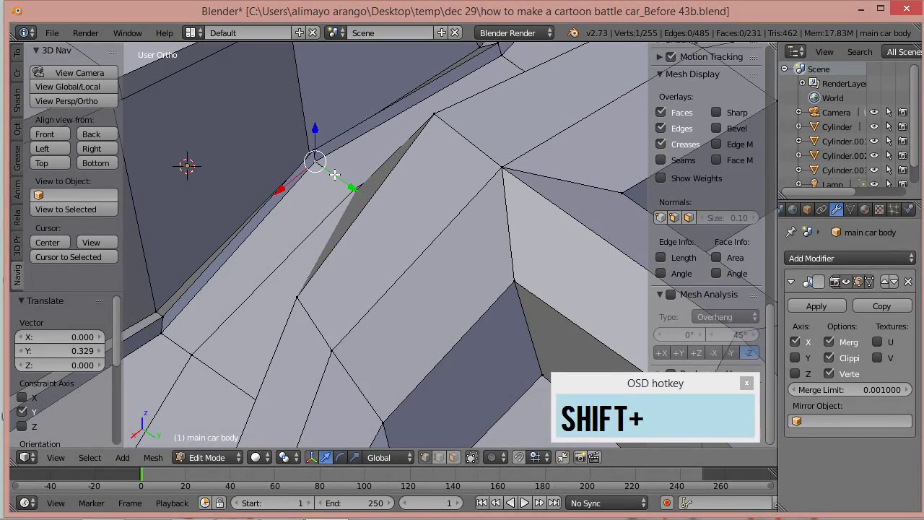
key("ctrl+space")
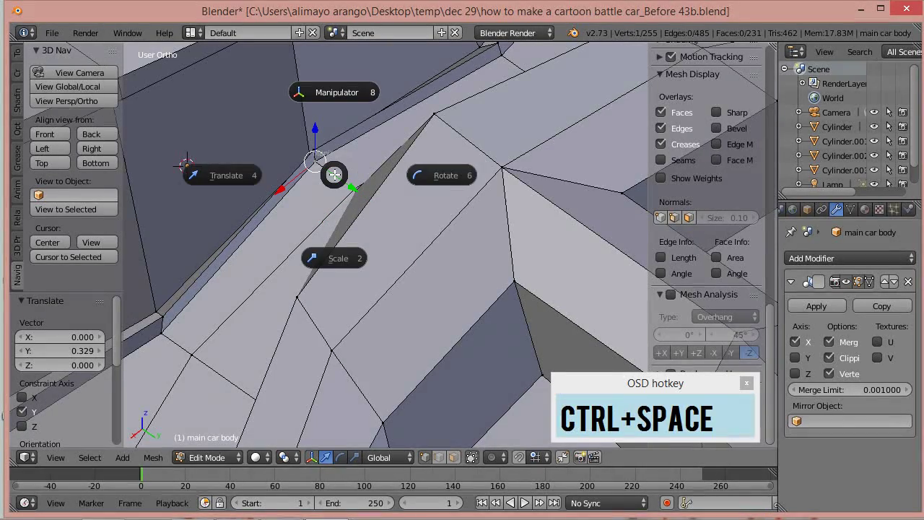
left_click(325, 90)
right_click(322, 136, "shift")
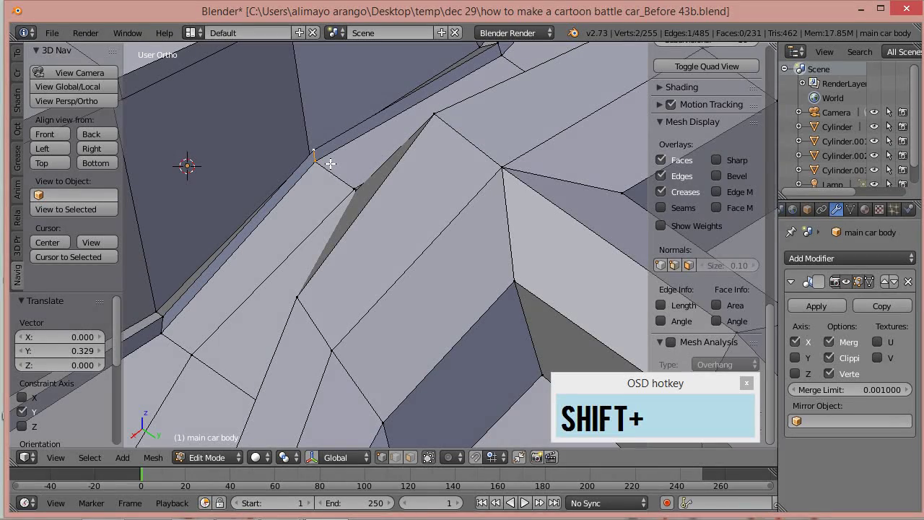
key("ctrl+space")
left_click(327, 84)
mouse_move(352, 182)
left_mouse_down()
mouse_move(359, 196)
mouse_move(352, 188)
left_mouse_up()
right_click(309, 155)
middle_click_drag(351, 188, 492, 159)
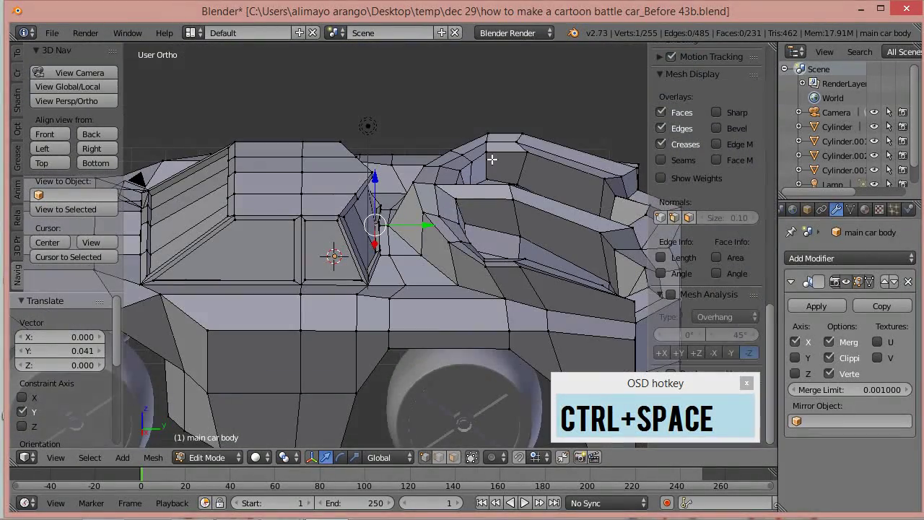
Step: In edge selection mode, move the centre edge at the top of the rear window about -0.043 along Y
middle_click_drag(450, 180, 368, 213)
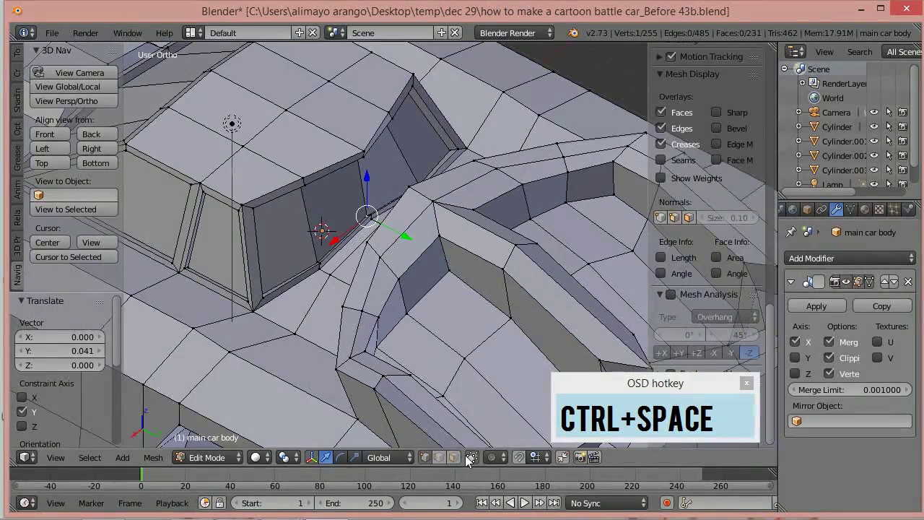
left_click(426, 457)
scroll(707, 216, "down", 3)
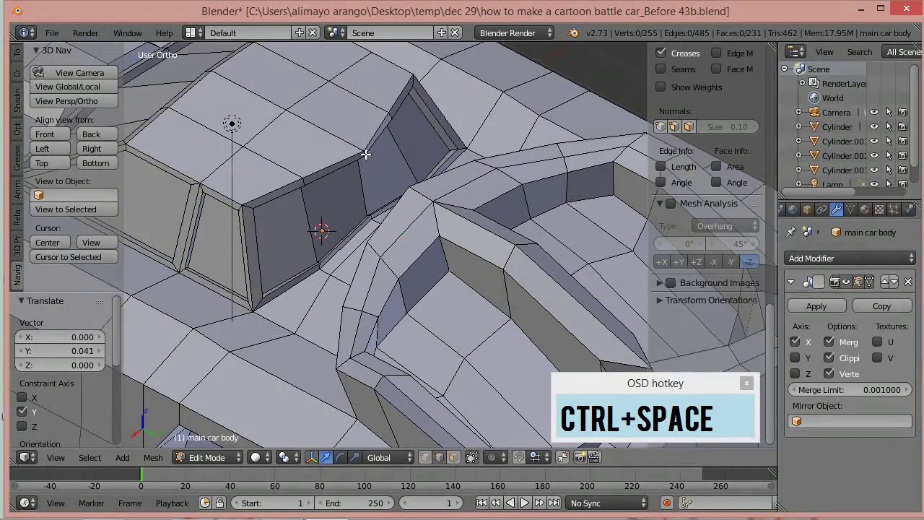
right_click(366, 153)
left_click_drag(400, 174, 396, 175)
Step: Save the file under the incremented name how to make a cartoon battle car_Before 44b.blend
middle_click_drag(396, 175, 479, 299)
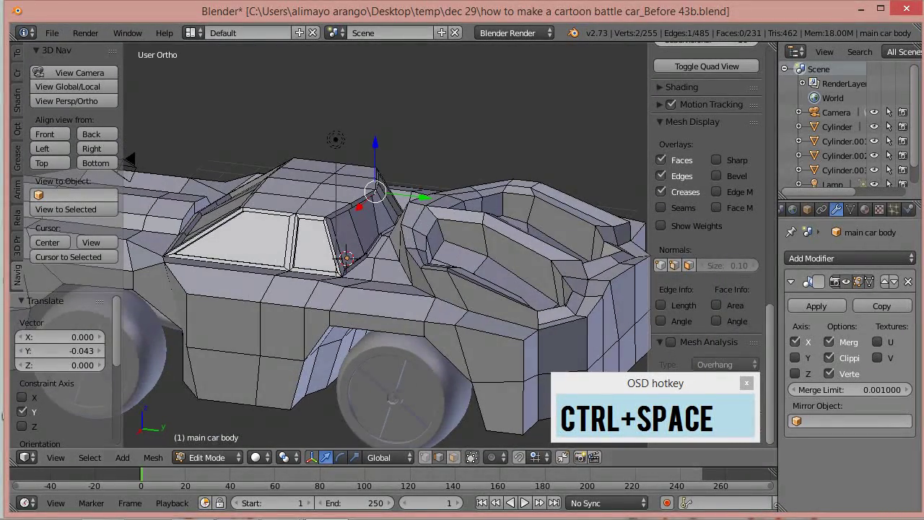
key("1")
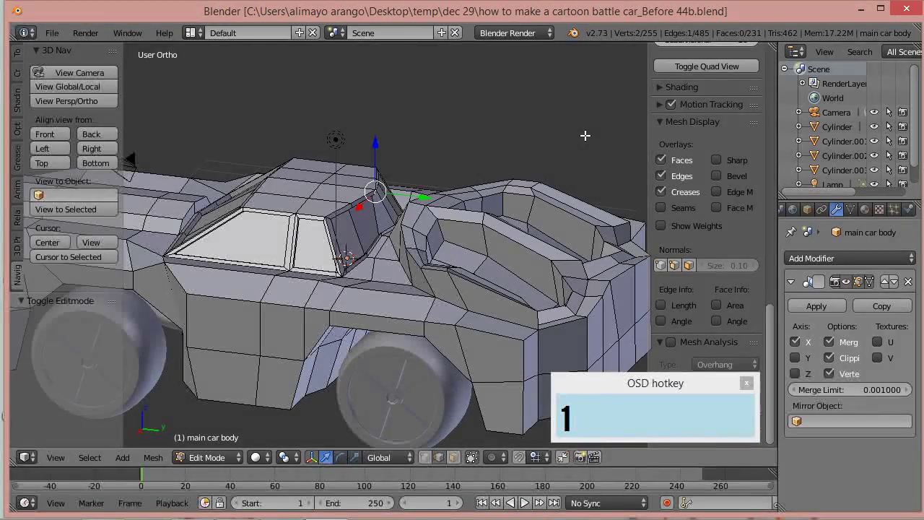
middle_click_drag(582, 158, 497, 168)
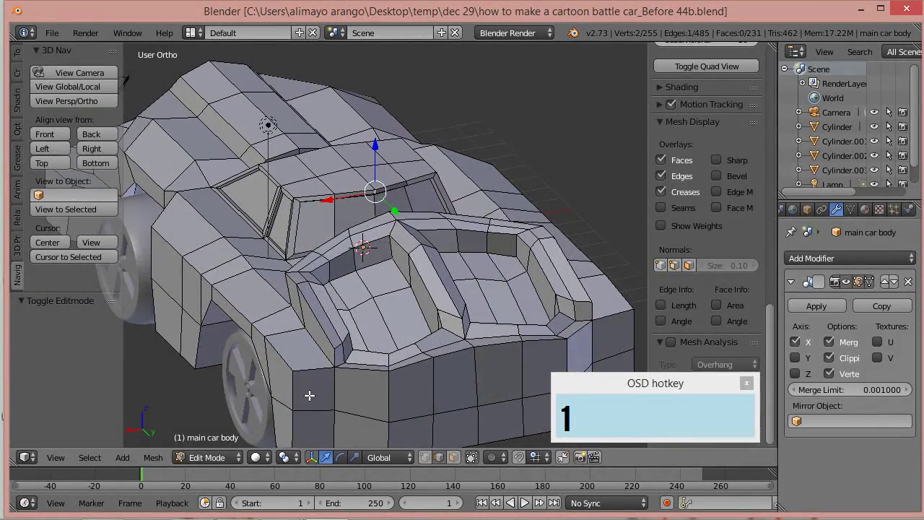
Step: Select the edge at the top of the rear wheel arch and snap the 3D cursor to it
right_click(245, 316)
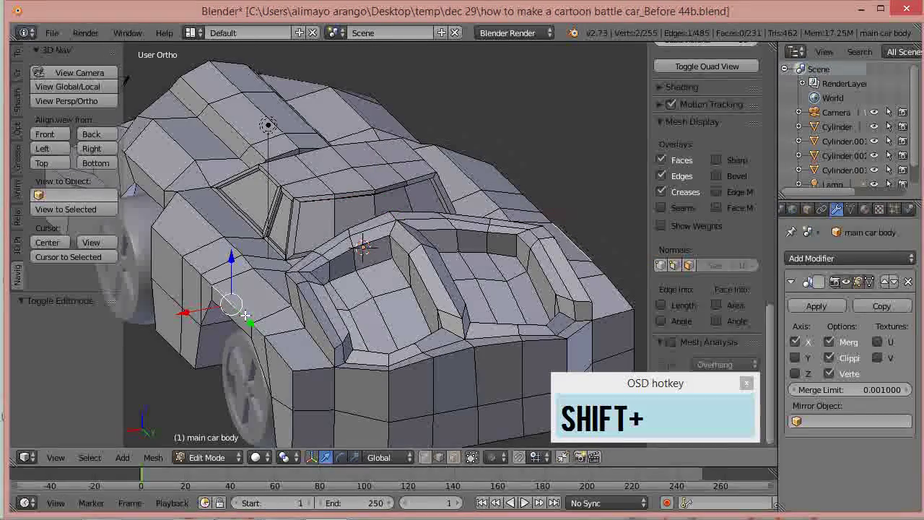
key("shift+s")
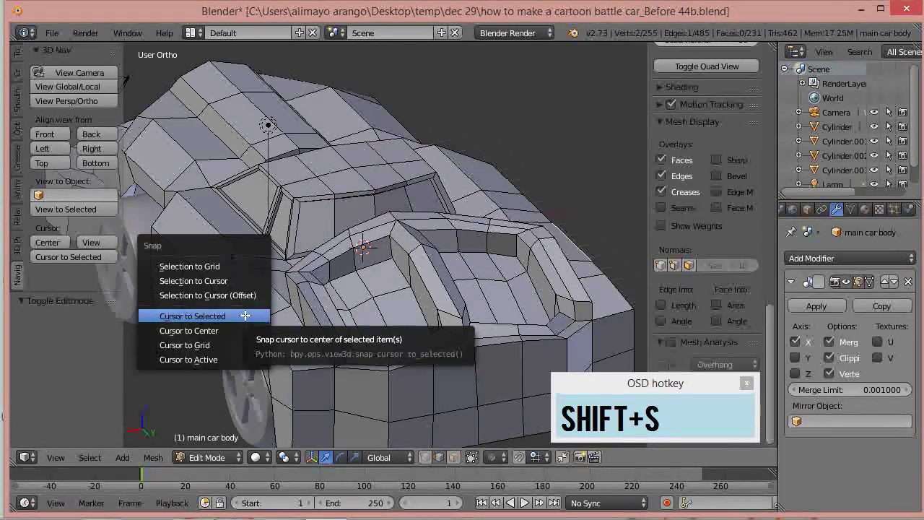
left_click(246, 316)
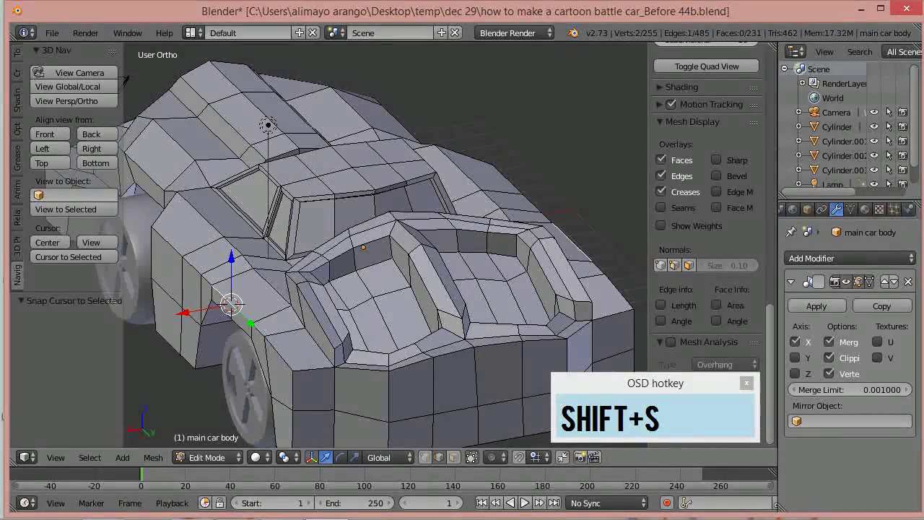
Step: Turn off clipping in the mirror modifier and add a 10-vertex cylinder at the 3D cursor
left_click(830, 357)
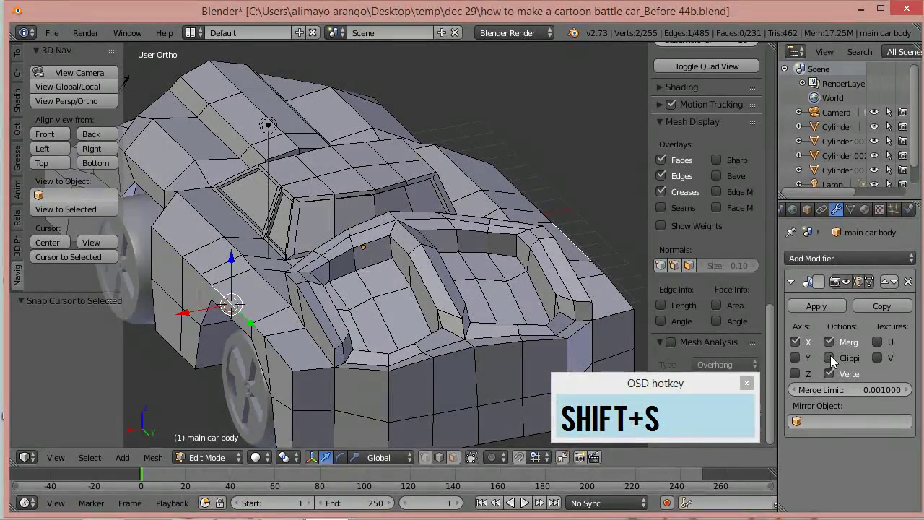
key("shift+a")
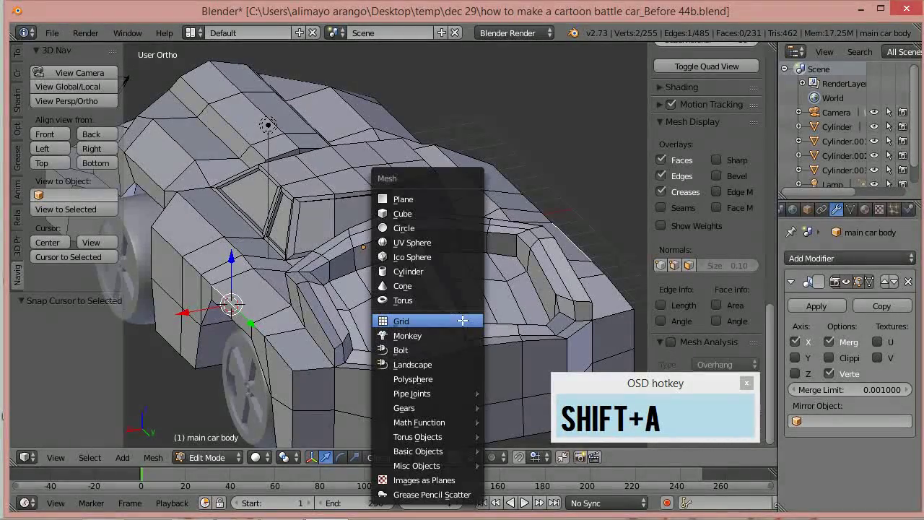
left_click(432, 271)
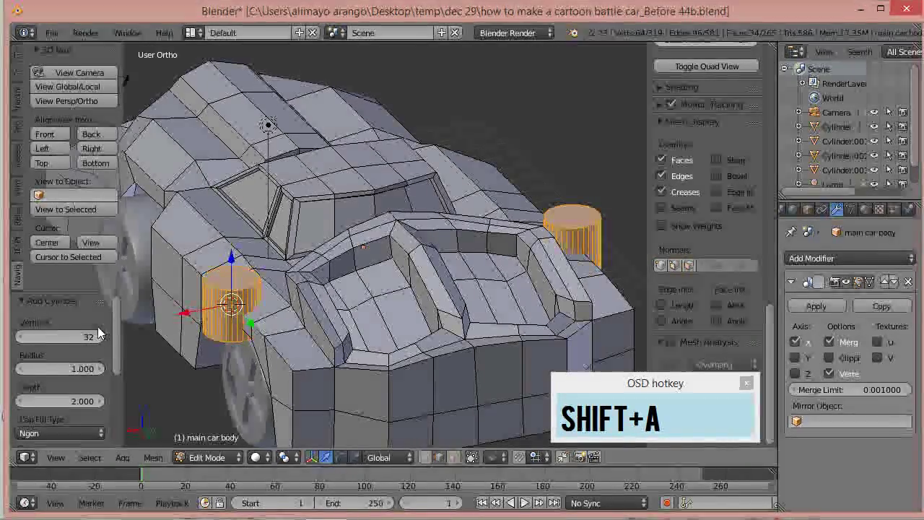
left_click(75, 338)
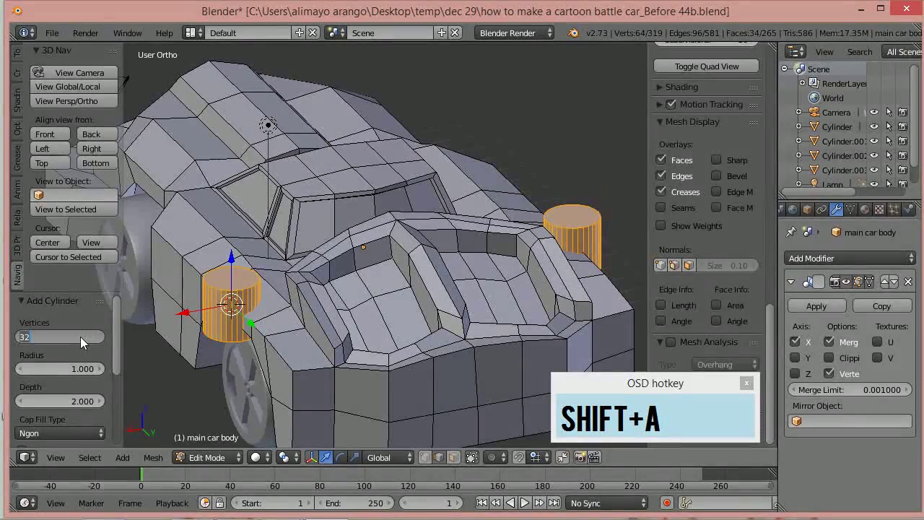
type("10")
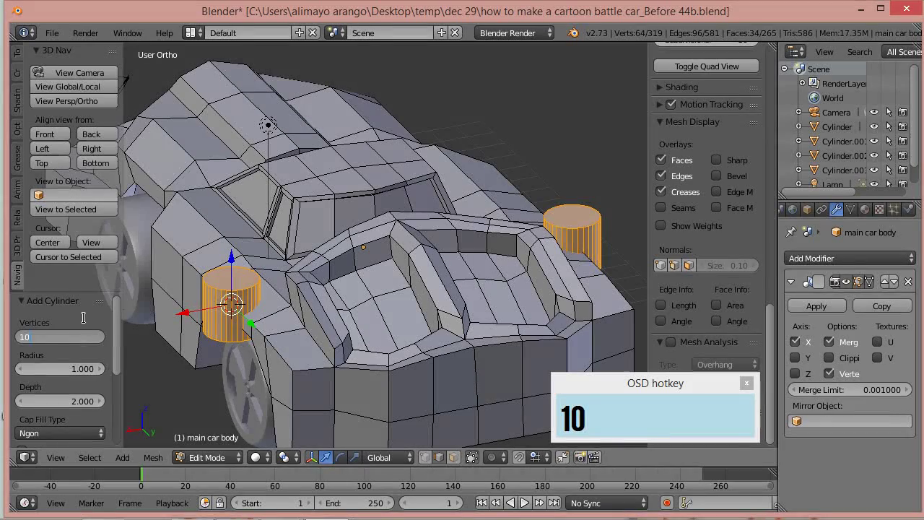
key("Return")
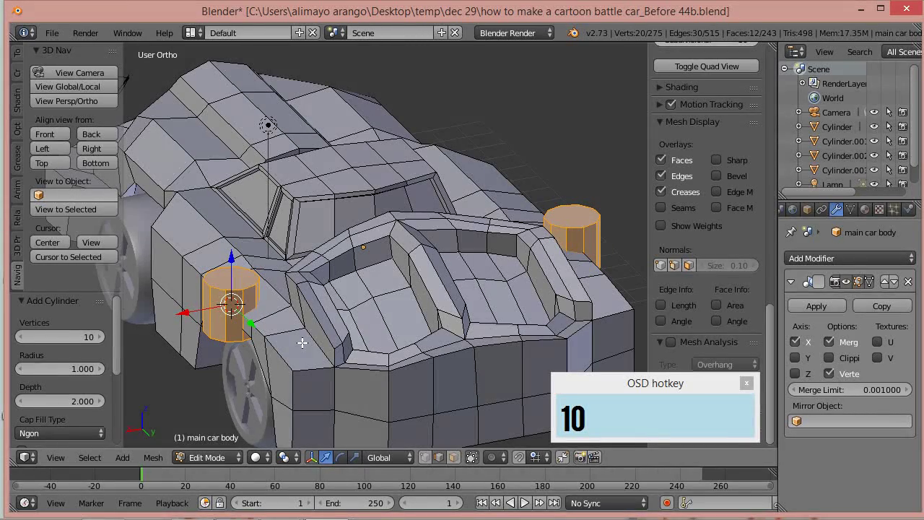
Step: Rotate the new cylinder 90 degrees around the global Y axis so it lies across the car
key("r")
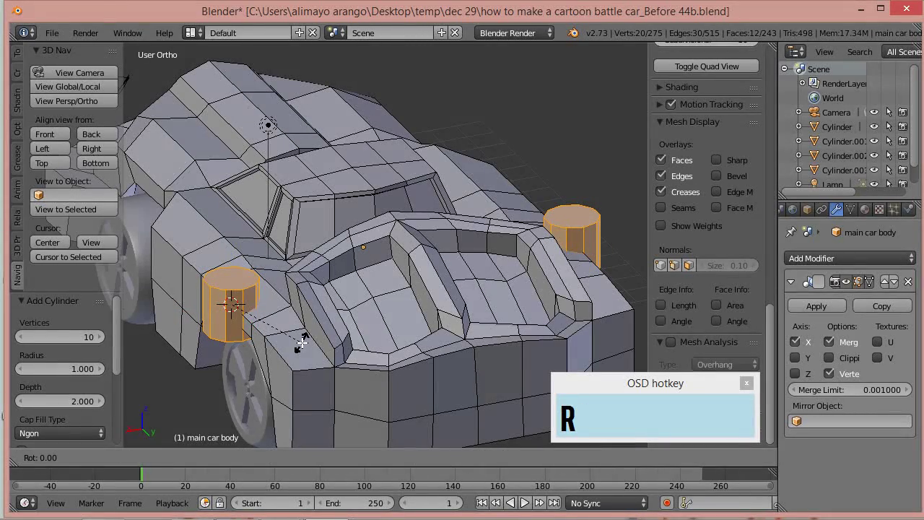
key("y")
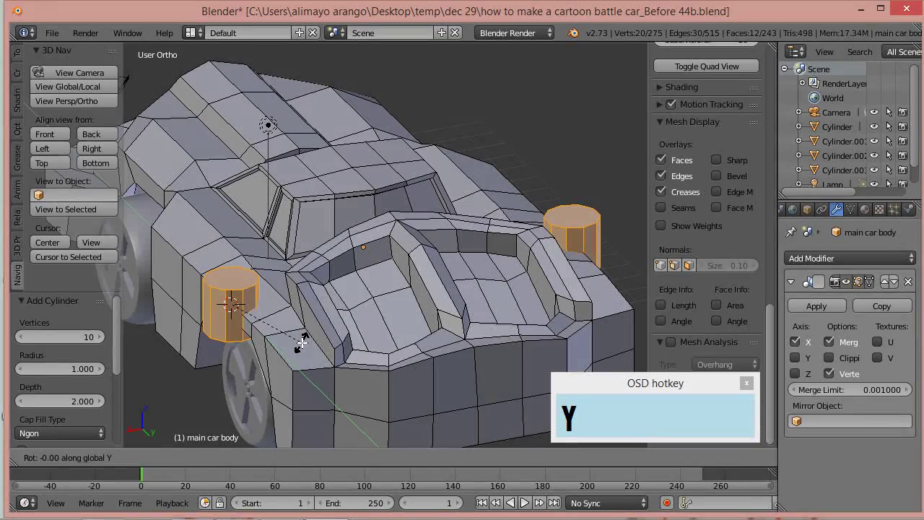
key("9")
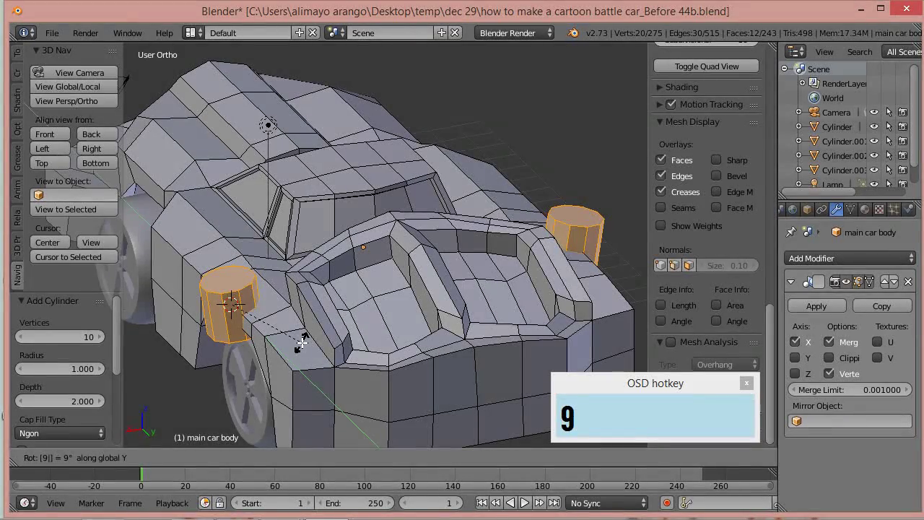
key("0")
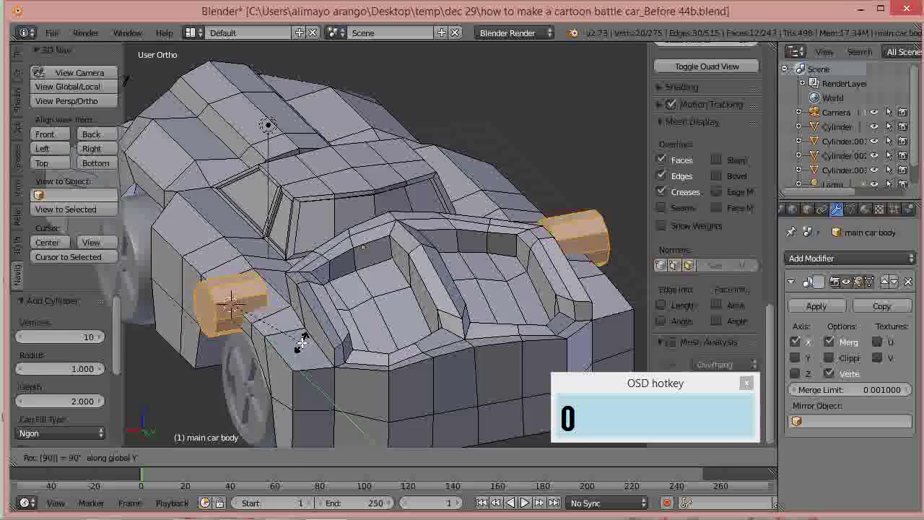
left_click(302, 343)
Step: Move the cylinder inward into the recessed rear deck, raising it 0.783 along Z, and scale it down
left_click_drag(186, 312, 358, 311)
left_click_drag(349, 274, 348, 243)
key("s")
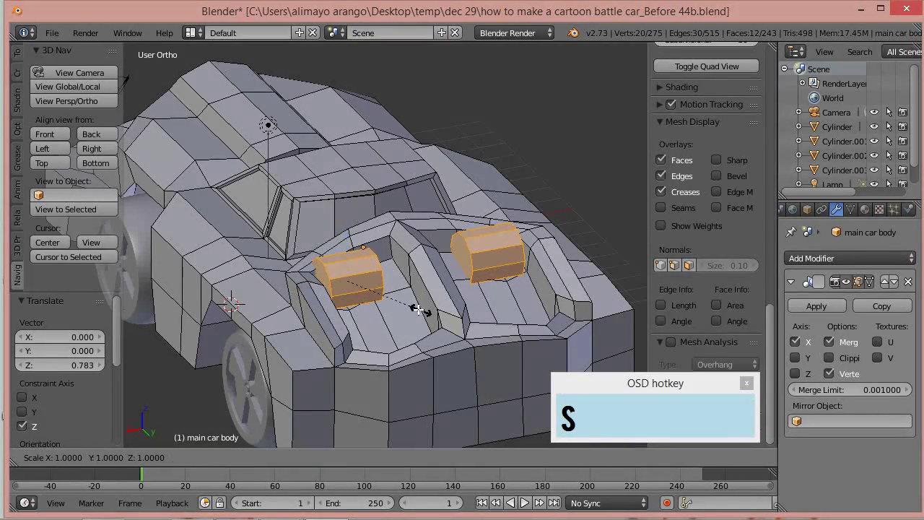
left_click(383, 301)
Step: Move the cylinder 0.902 along X towards the outer wall of the recess and scale it down further
left_click_drag(332, 282, 311, 285)
middle_click_drag(392, 306, 388, 350)
key("s")
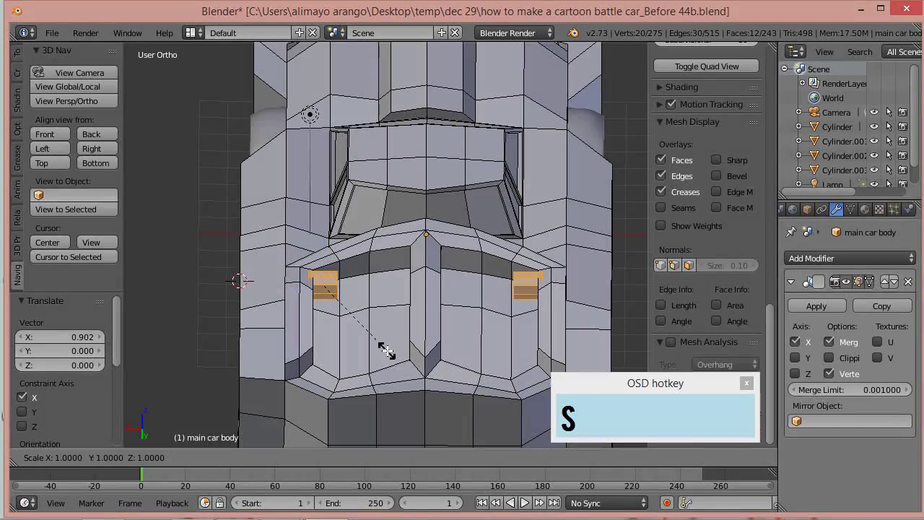
left_click(374, 346)
Step: Fine-tune the small cylinder's height above the deck floor, finishing with a 0.111 raise along Z
left_click_drag(323, 247, 324, 255)
middle_click_drag(397, 315, 320, 266)
left_click_drag(326, 254, 324, 250)
scroll(322, 343, "up", 2)
Step: Duplicate the small cylinder and move the copy -2.783 along X to the recess's inner wall
middle_click_drag(315, 367, 350, 372)
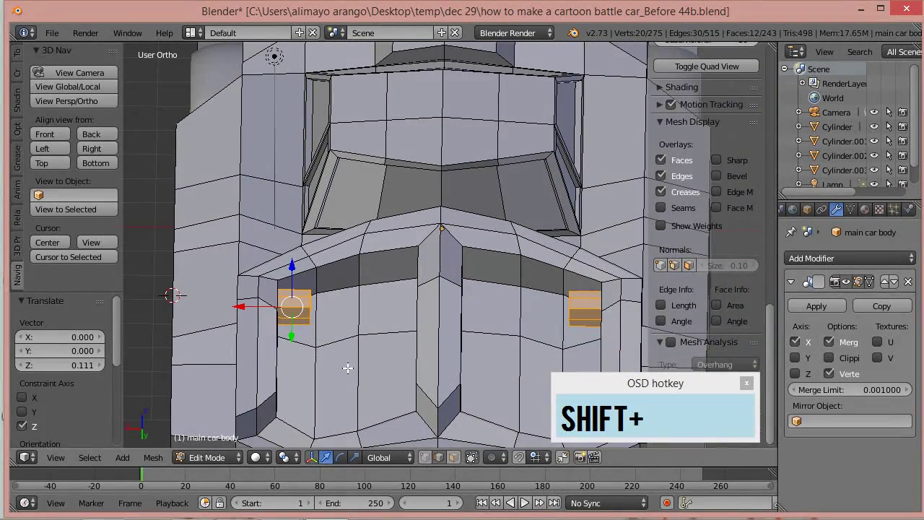
key("shift+d")
right_click(346, 368)
left_click_drag(251, 309, 358, 306)
middle_click_drag(332, 325, 336, 289)
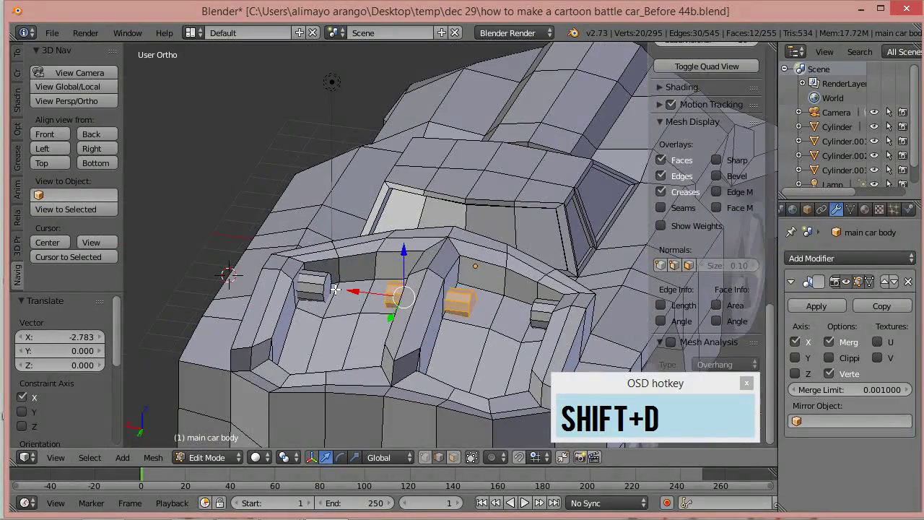
Step: In face selection mode, duplicate the outer cylinder's inward-facing end cap and move the copy -0.330 along X
right_click(327, 287)
left_click(454, 458)
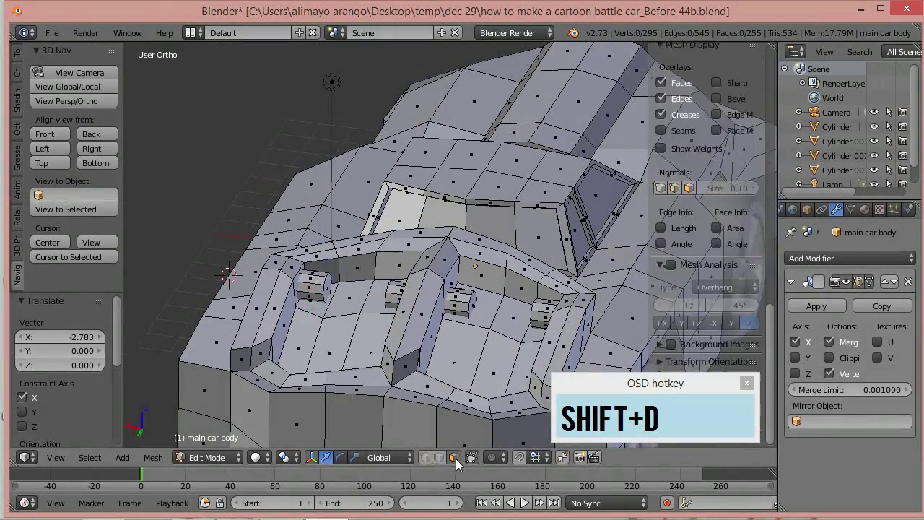
scroll(244, 336, "up", 4)
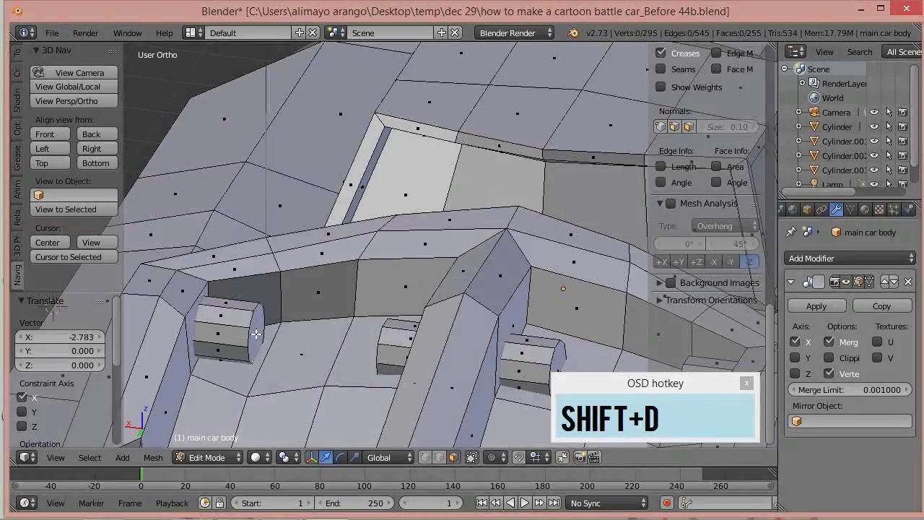
right_click(251, 333)
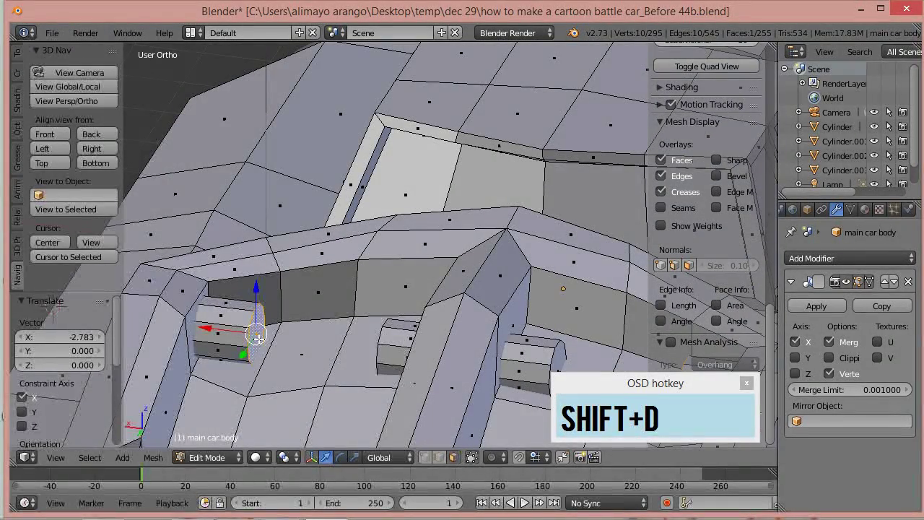
key("shift+d")
right_click(52, 308)
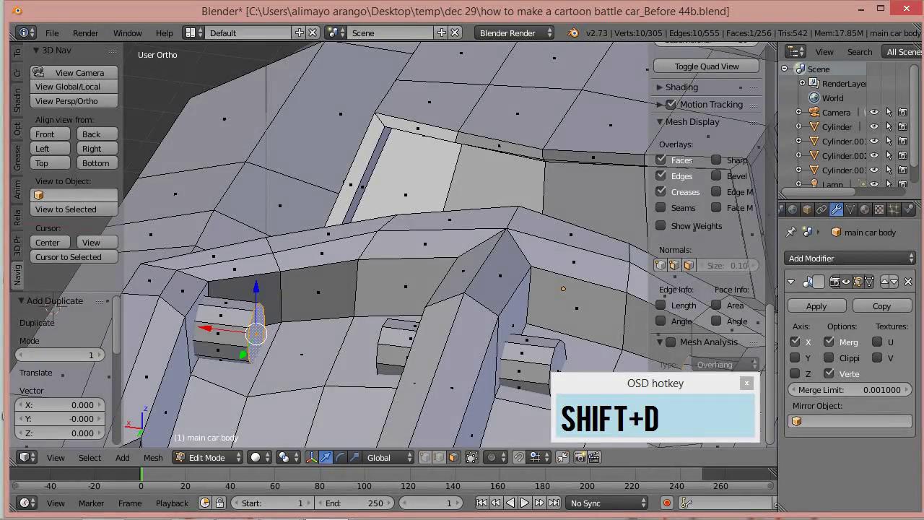
key("g")
key("x")
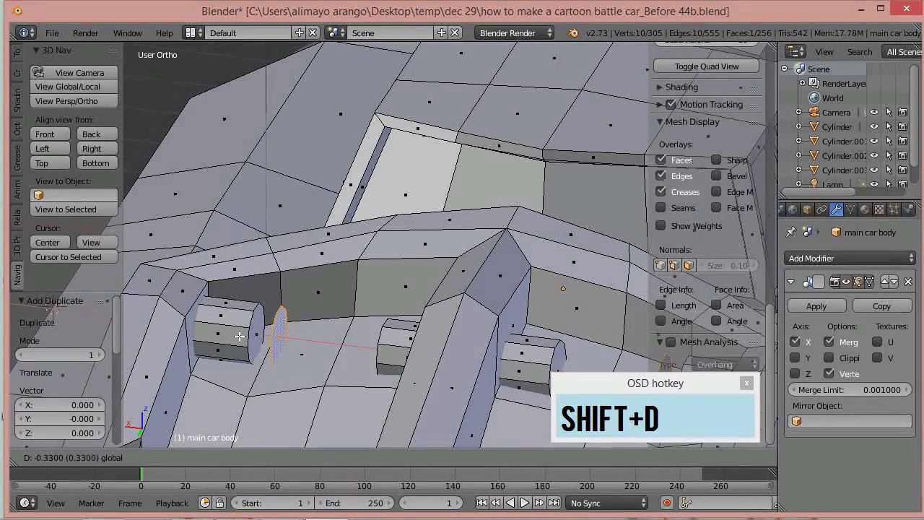
left_click(239, 336)
Step: Scale the duplicated cap to 0.534 and extrude it -1.665 along X into a rod reaching the inner cylinder
key("s")
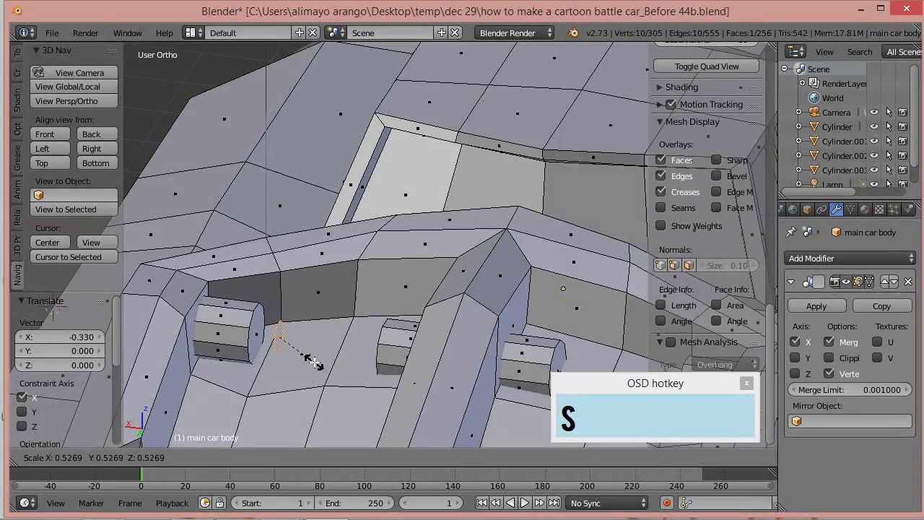
left_click(315, 362)
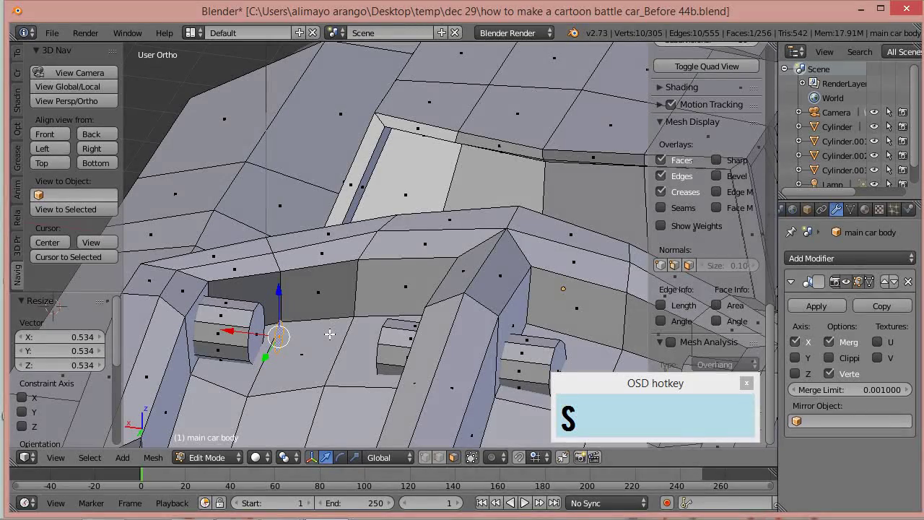
key("e")
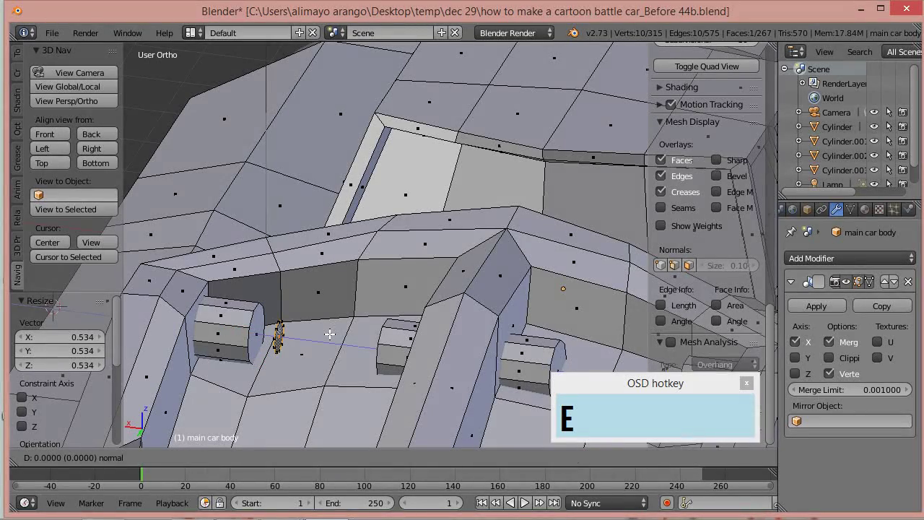
left_click(425, 355)
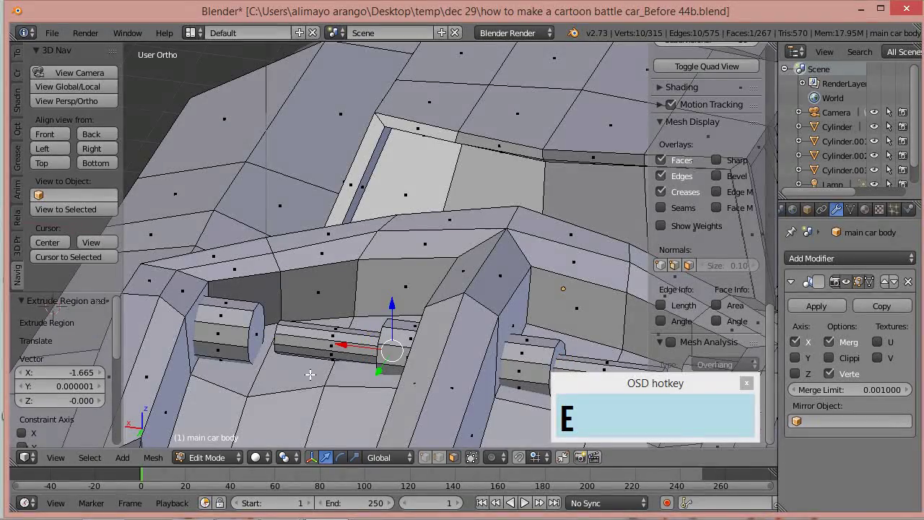
Step: Move the rod's outer end 0.536 along X so it meets the outer cylinder
middle_click_drag(309, 374, 283, 378)
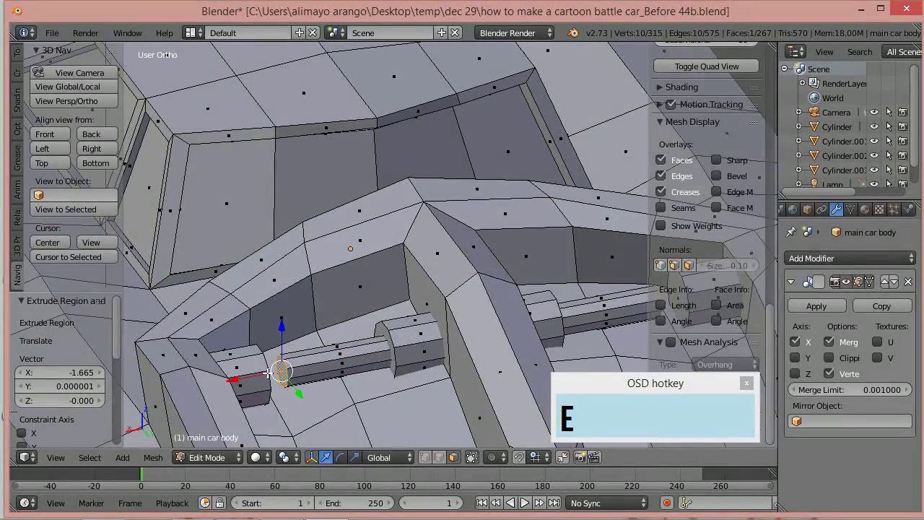
key("e")
left_click(217, 388)
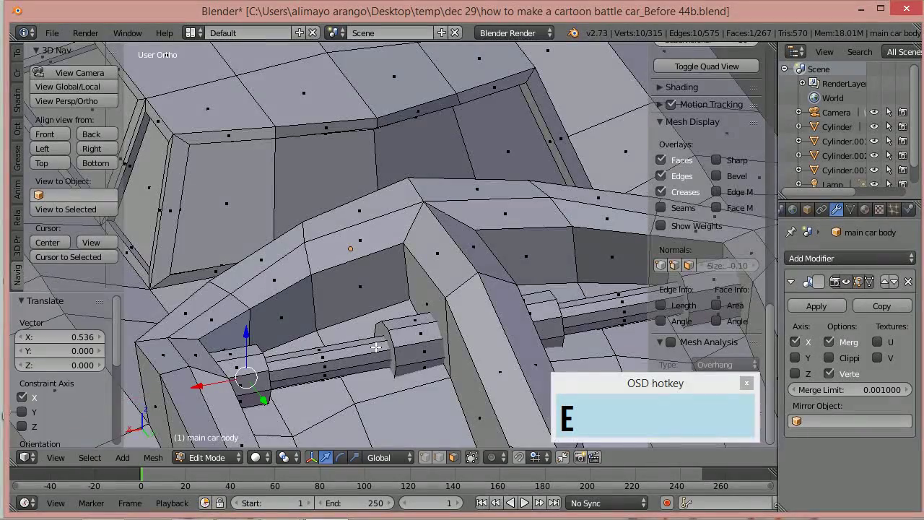
Step: Select the whole rod with both end cylinders and rotate them about 11 degrees around the global Z axis
scroll(289, 375, "down", 3)
scroll(322, 376, "up", 2)
middle_click_drag(322, 375, 345, 388)
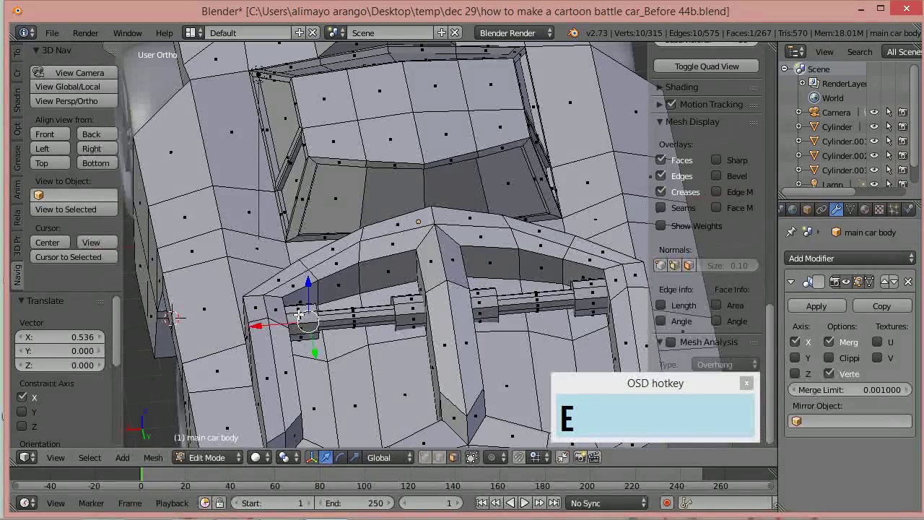
key("l")
key("l")
key("l")
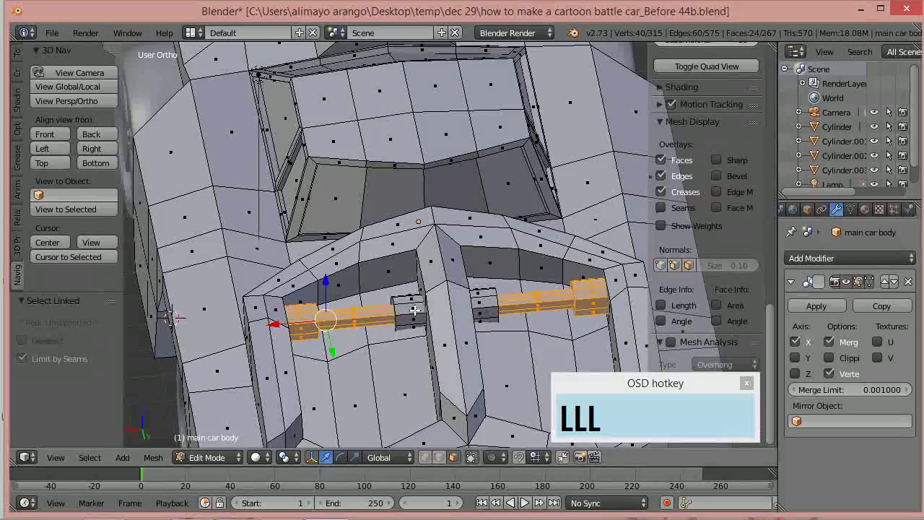
key("l")
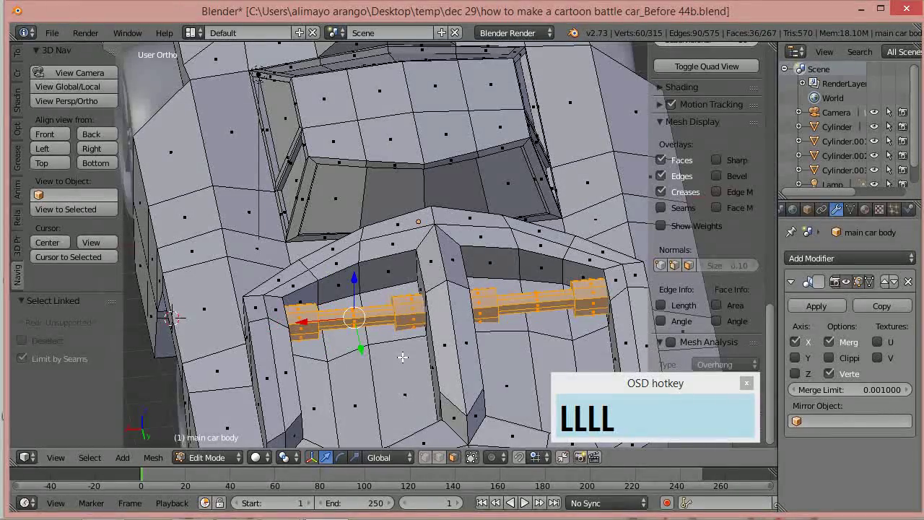
key("r")
key("z")
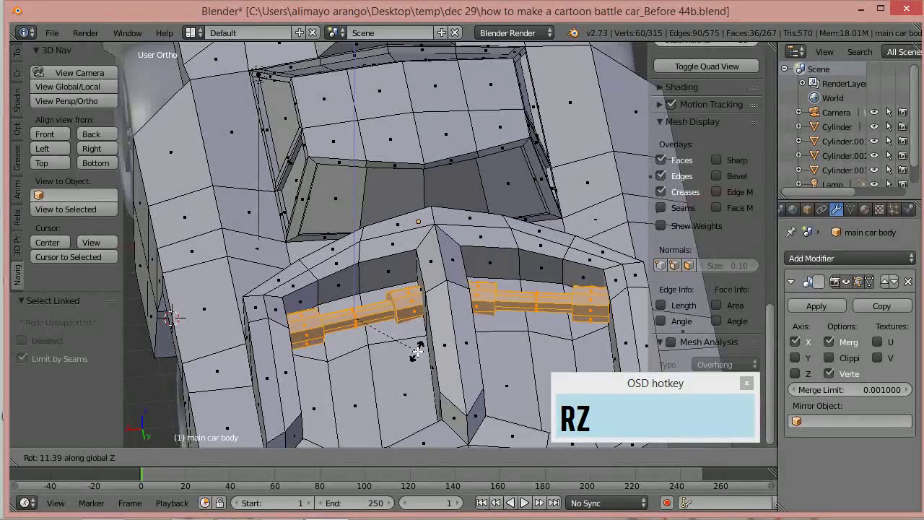
left_click(406, 341)
Step: Raise the rod assembly 0.023 along Z and save the file as how to make a cartoon battle car_Before 45b.blend
mouse_move(352, 283)
left_mouse_down()
mouse_move(351, 274)
mouse_move(349, 283)
left_mouse_up()
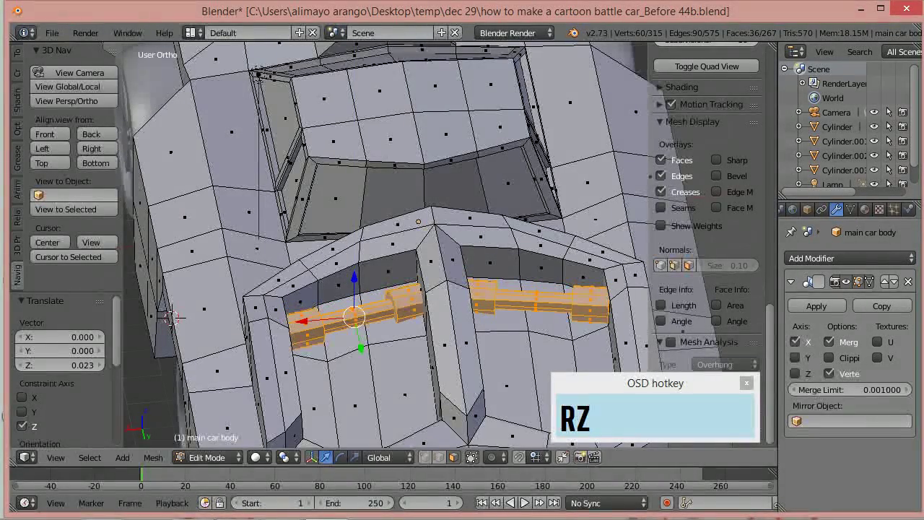
key("ctrl+alt+s")
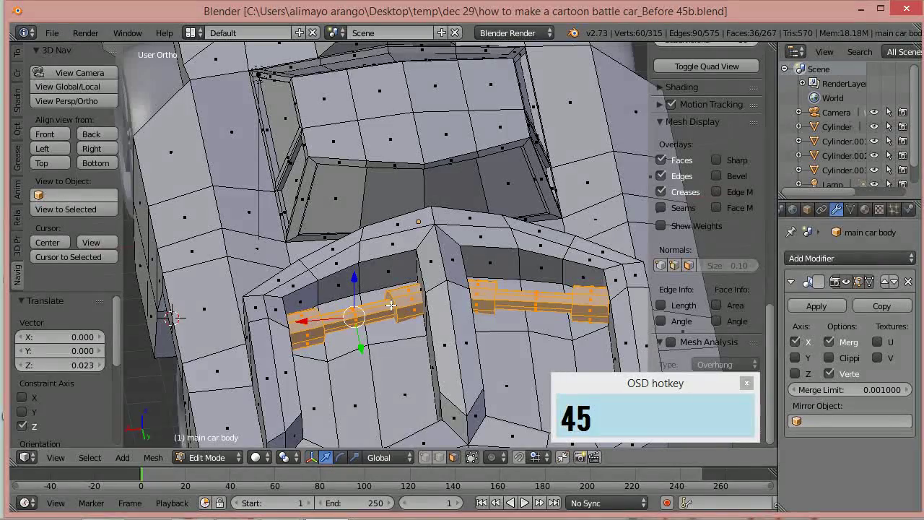
Step: Duplicate the rod assembly and move the copy about 0.81 along Y towards the rear of the car
scroll(391, 305, "down", 1)
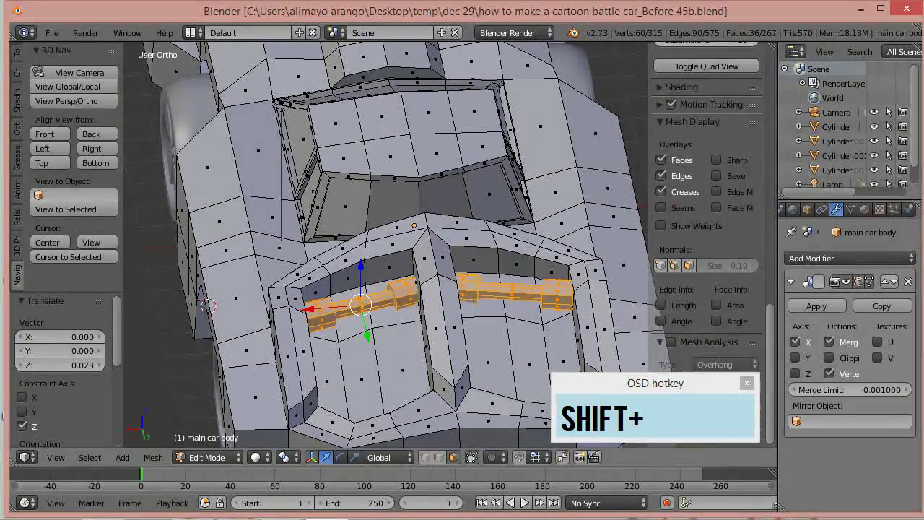
key("shift+d")
left_click(366, 287)
key("g")
key("y")
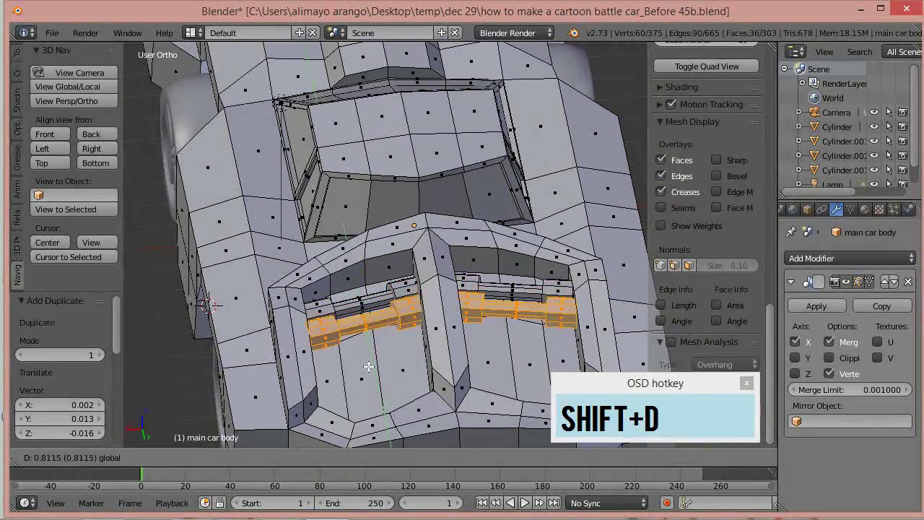
left_click(368, 366)
Step: Duplicate the second rod assembly and move this third copy 1.627 along Y
key("shift+d")
right_click(369, 367)
left_click_drag(374, 366, 383, 406)
Step: Adjust the third rod assembly's height along Z to suit the sloping deck and shift it -1.163 along Y
middle_click_drag(396, 418, 379, 339)
key("g")
key("z")
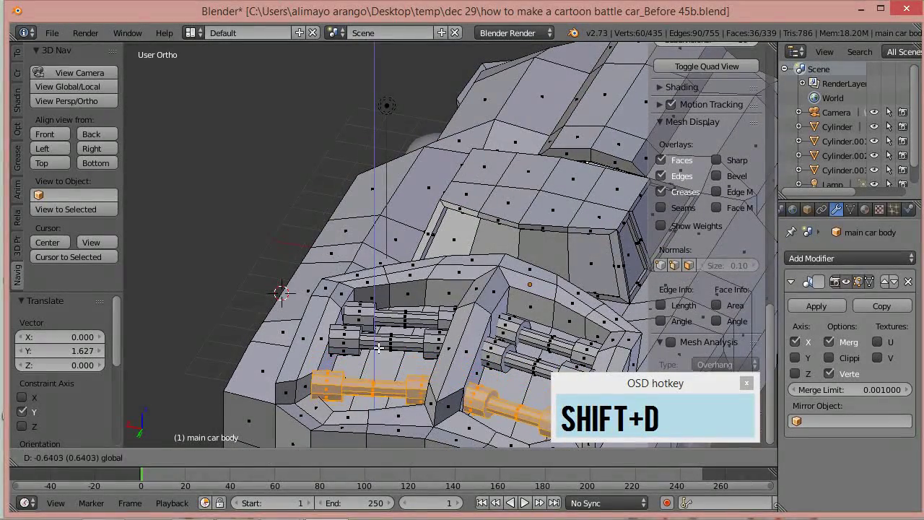
left_click(380, 360)
left_click_drag(361, 419, 365, 401)
middle_click_drag(364, 401, 556, 332)
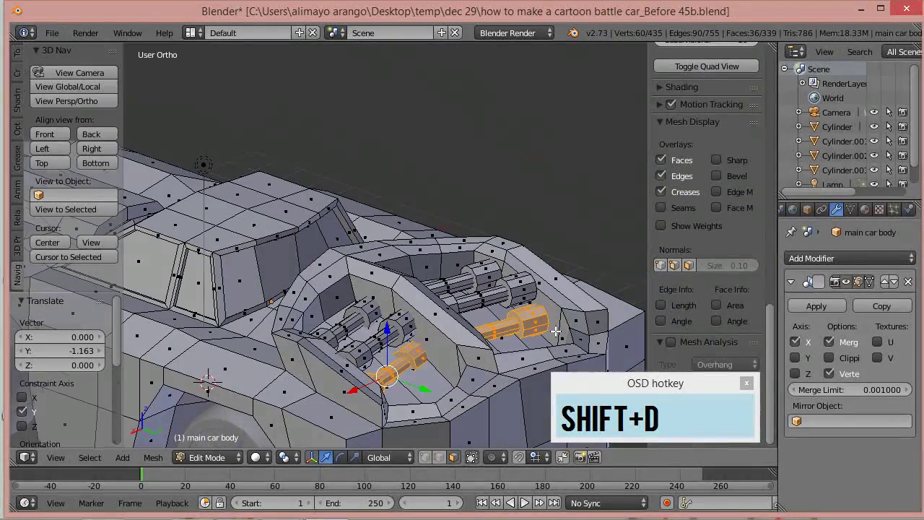
left_click_drag(390, 341, 391, 317)
Step: Reposition the third rod assembly along Y and lower it 0.382 along Z
key("shift+d")
key("y")
left_click(428, 365)
middle_click_drag(427, 365, 262, 285)
key("shift+d")
key("z")
right_click(400, 318)
key("shift+d")
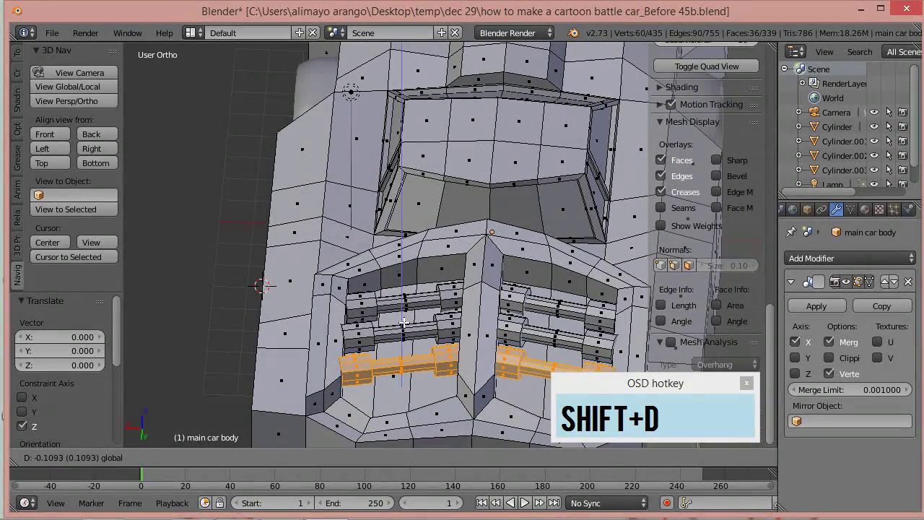
left_click(402, 330)
middle_click_drag(458, 338, 393, 337)
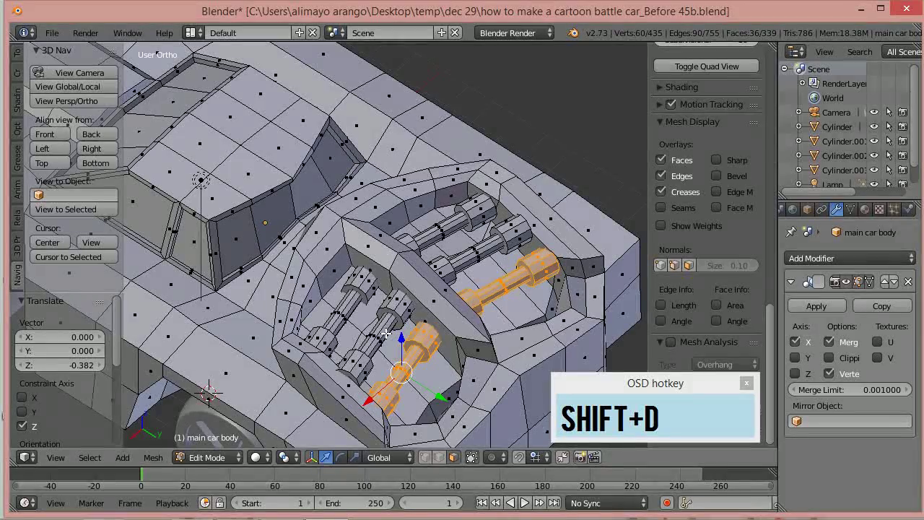
Step: Select all linked parts of the three rod assemblies in the rear deck and shift them -0.379 along Y
key("l")
key("l")
key("l")
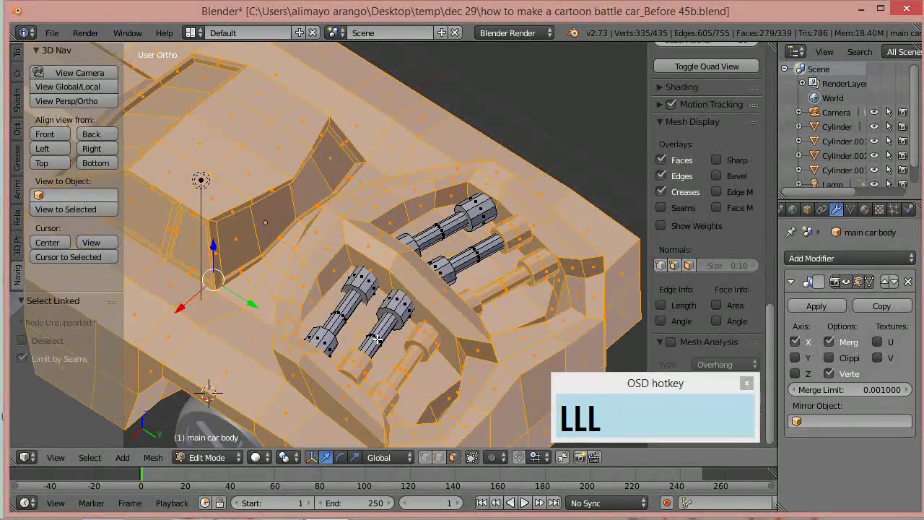
key("ctrl+z")
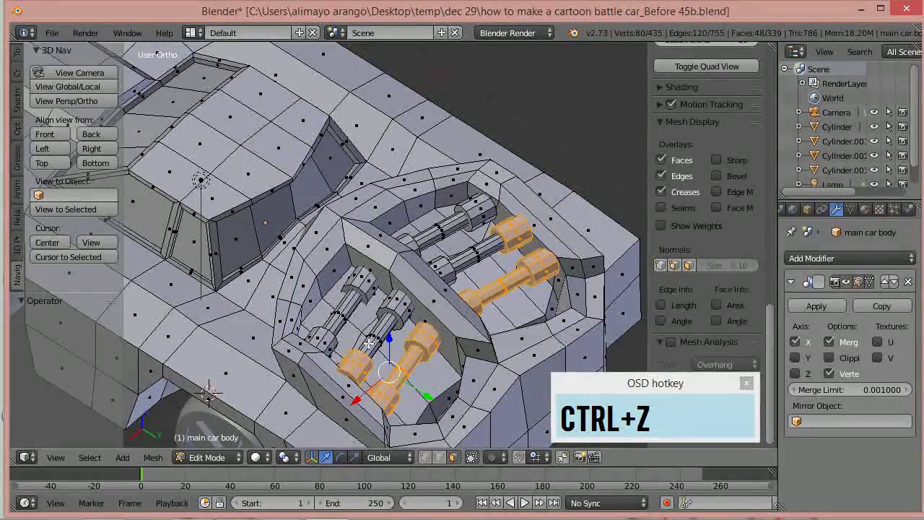
key("l")
key("l")
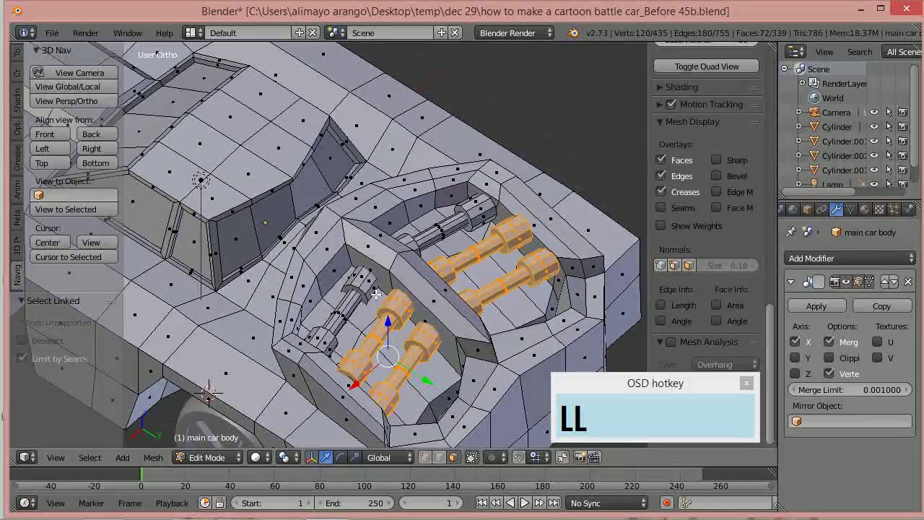
key("l")
key("l")
key("l")
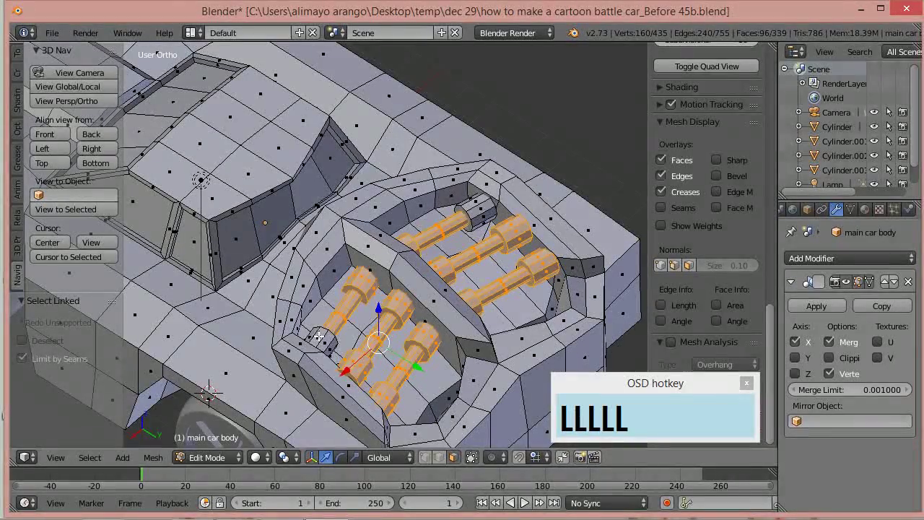
left_click_drag(401, 361, 402, 361)
Step: Scale the three rod assemblies uniformly to about 0.74 and move them -0.372 along Y
key("s")
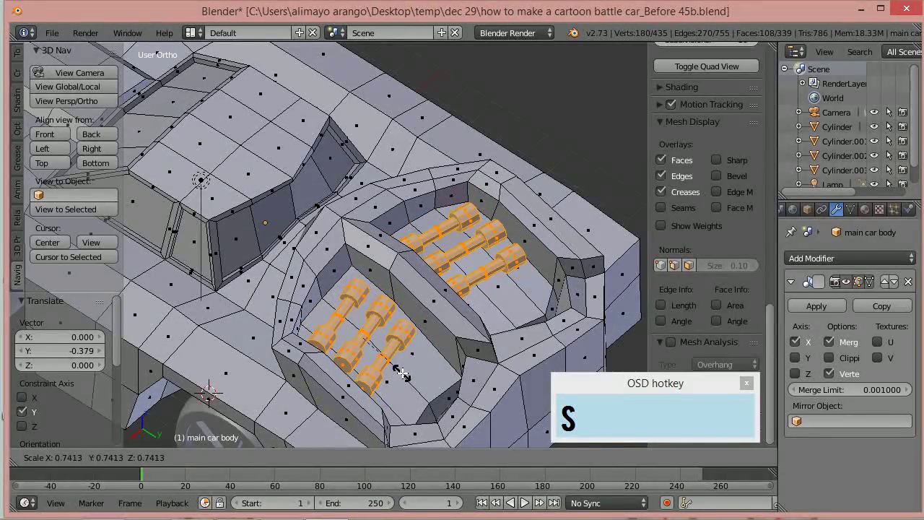
left_click(403, 373)
left_click_drag(408, 367, 399, 361)
Step: Stretch the three rod assemblies by about 1.41 along X and raise them 0.249 along Z
key("s")
key("x")
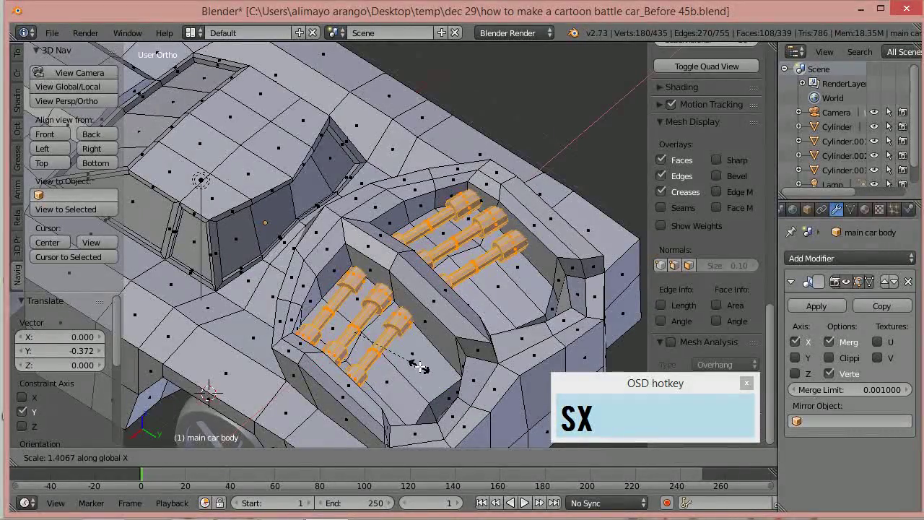
left_click(421, 367)
left_click_drag(353, 300, 352, 292)
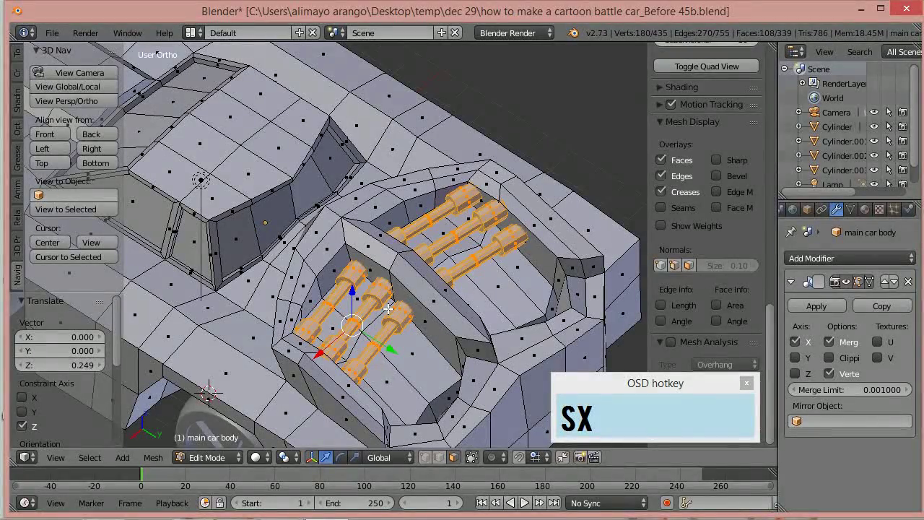
Step: Duplicate only the two rearmost rod assemblies and move the copies 1.868 along Y towards the back of the deck
key("a")
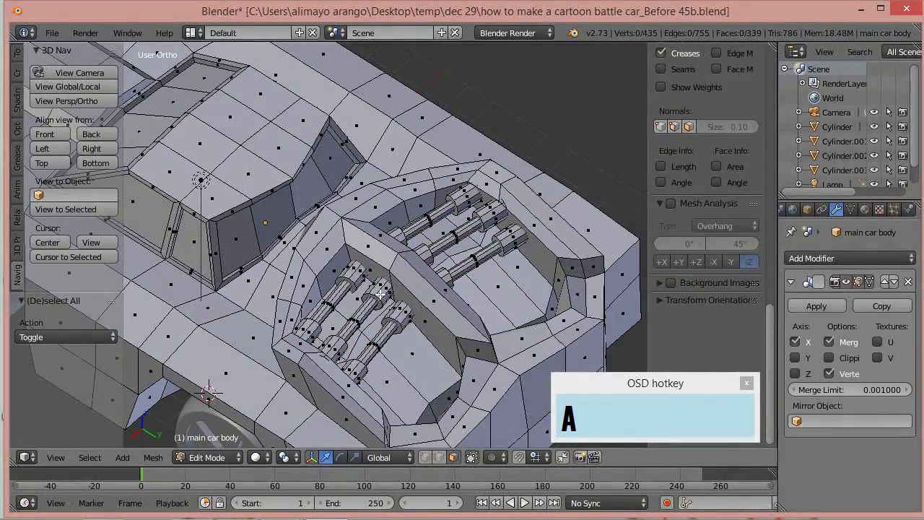
key("l")
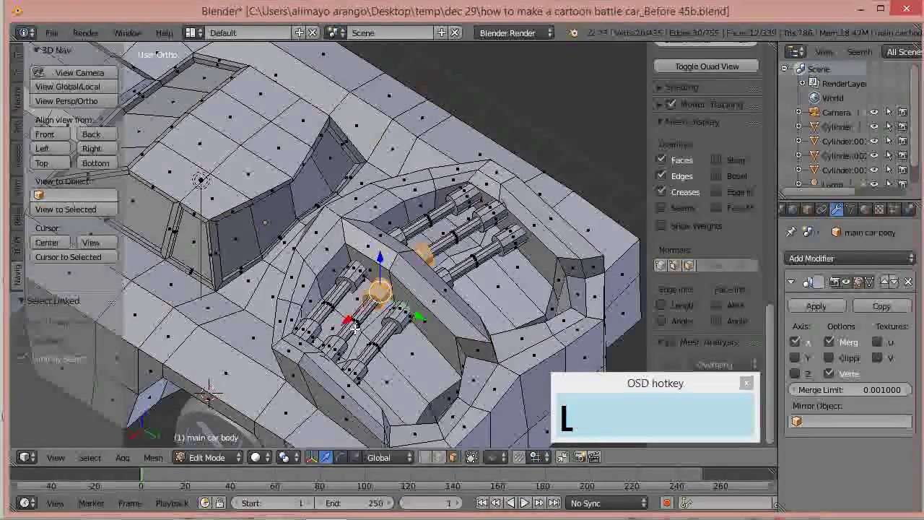
key("l")
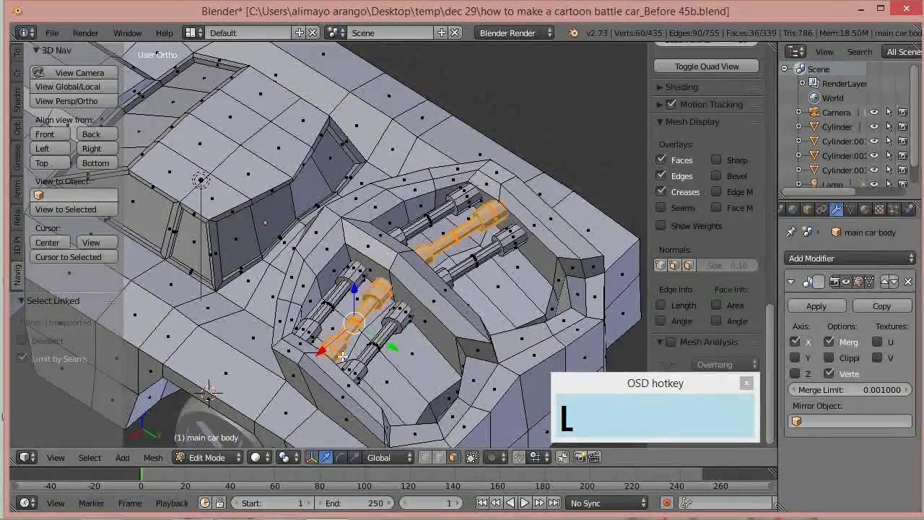
key("l")
key("l")
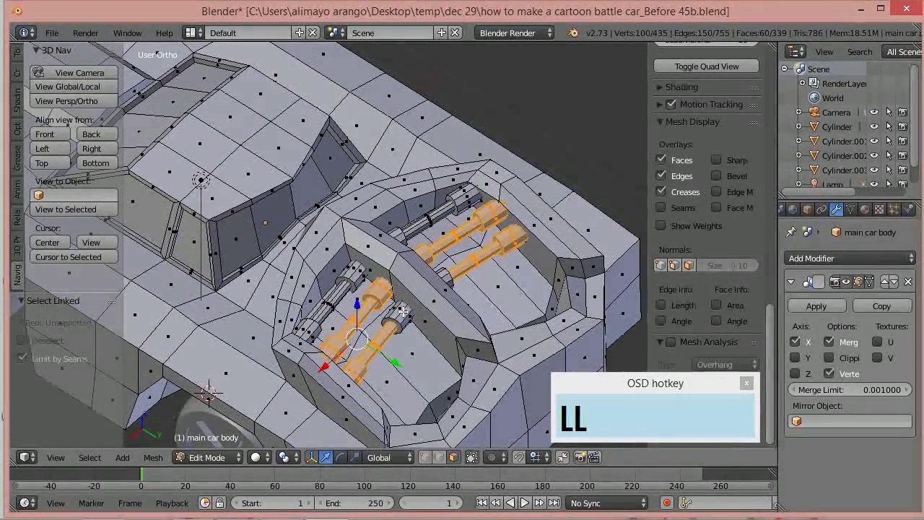
key("l")
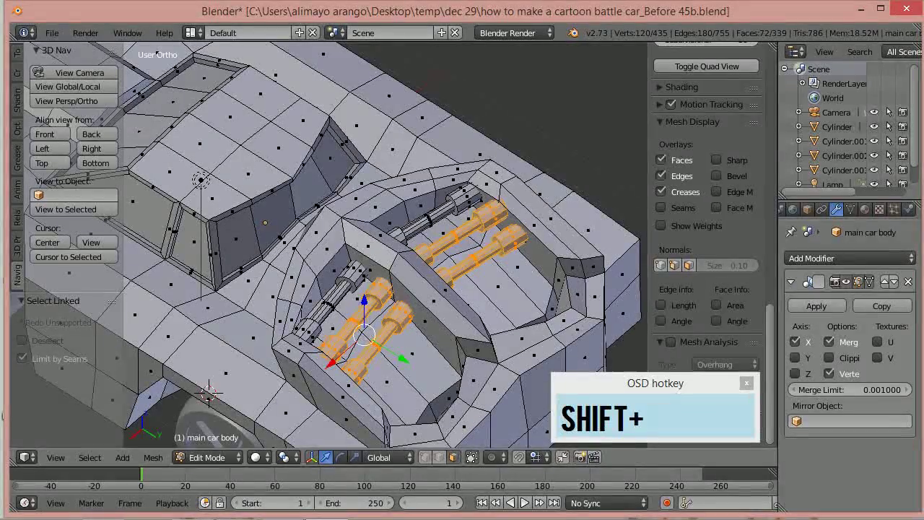
key("shift+d")
left_click_drag(401, 360, 407, 367)
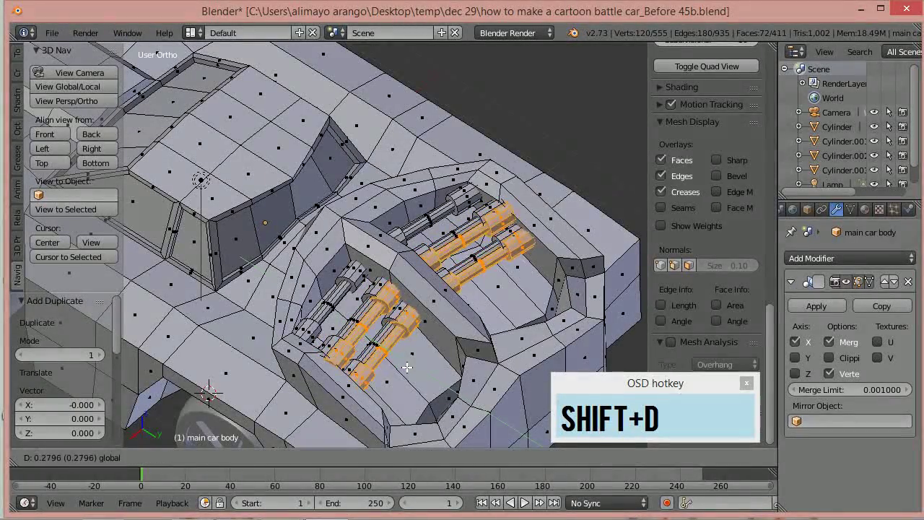
left_click(442, 404)
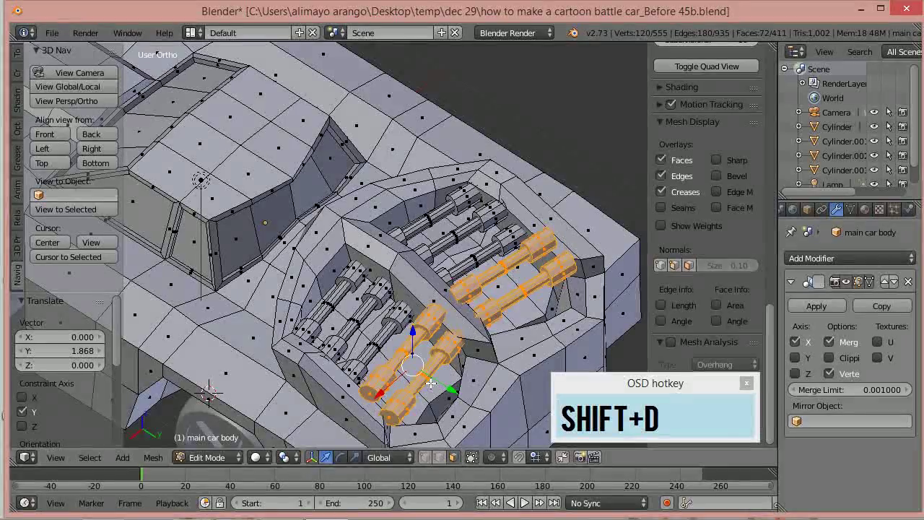
Step: Lower the copied pair of rod assemblies into the sloping deck, first by 0.312 and again by 0.369 along Z
key("g")
key("z")
left_click(414, 345)
mouse_move(434, 361)
middle_mouse_down()
mouse_move(477, 387)
mouse_move(426, 353)
middle_mouse_up()
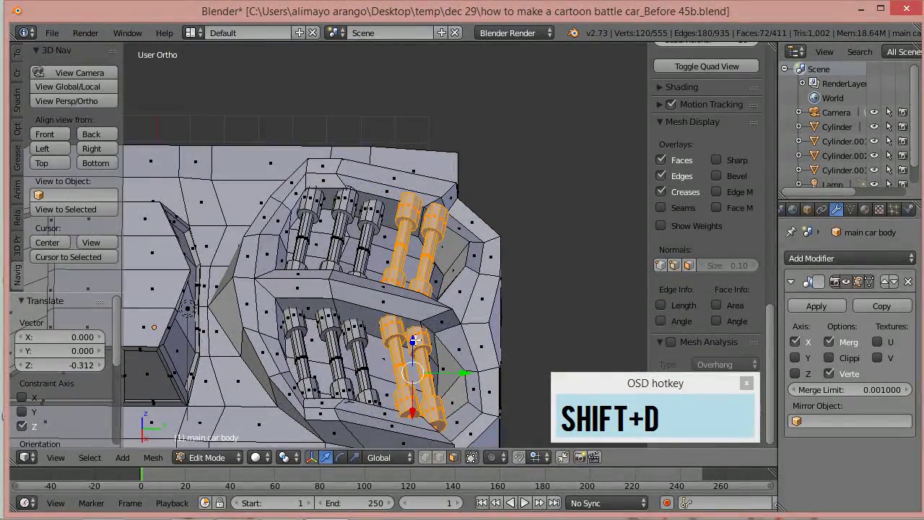
key("g")
key("z")
left_click(412, 345)
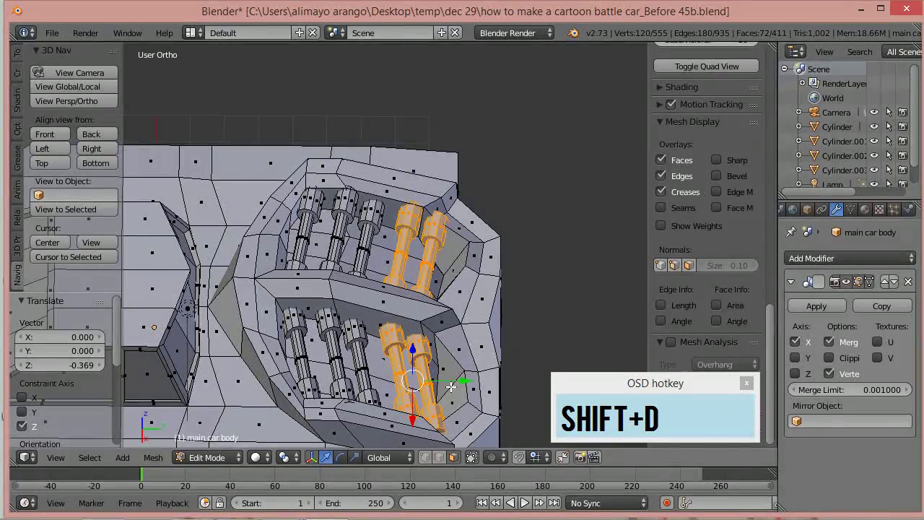
middle_click_drag(468, 378, 441, 408)
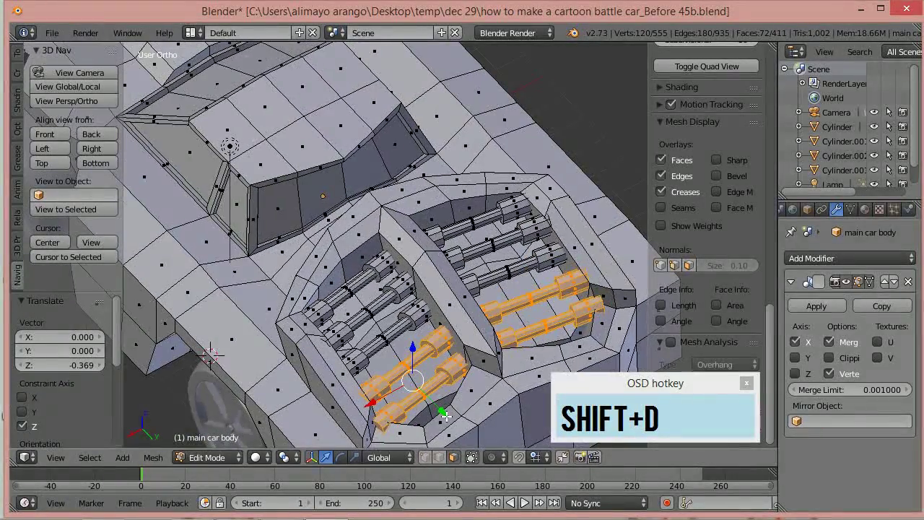
Step: Fine-tune the copied pair's fit in the deck, shifting it 0.051 along Y and lowering it 0.091 along Z
key("shift+d")
key("y")
left_click(429, 364)
left_click_drag(405, 339, 403, 347)
left_click_drag(434, 406, 455, 382)
middle_click_drag(454, 383, 476, 276)
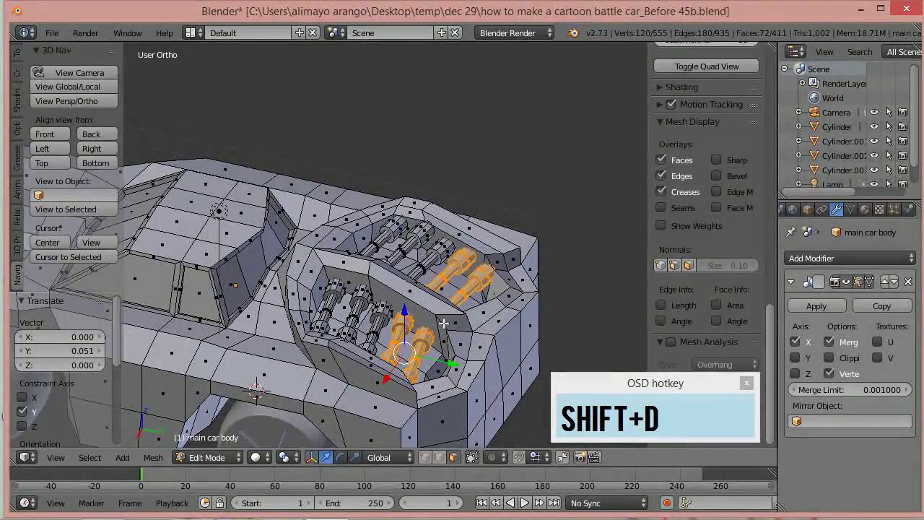
left_click_drag(405, 315, 408, 335)
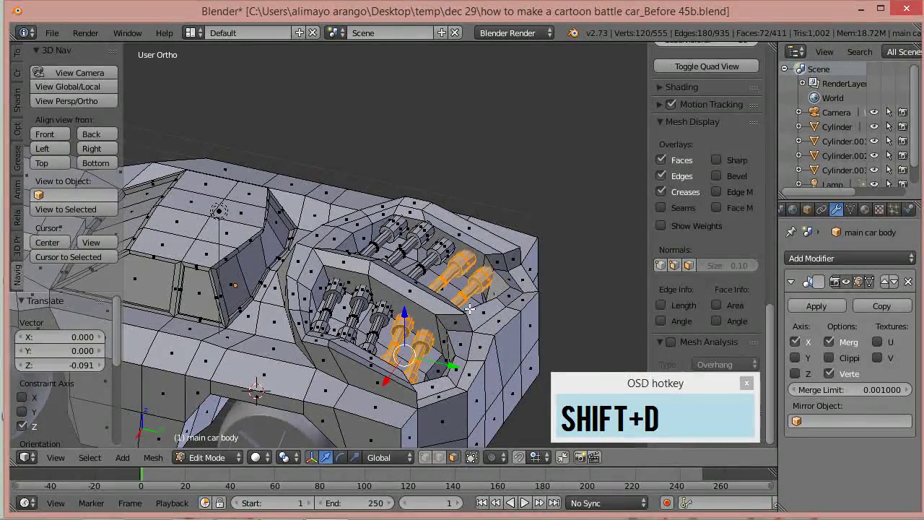
Step: Examine the rod rows in the rear deck and the whole car body from several angles
scroll(401, 315, "down", 3)
scroll(402, 305, "up", 5)
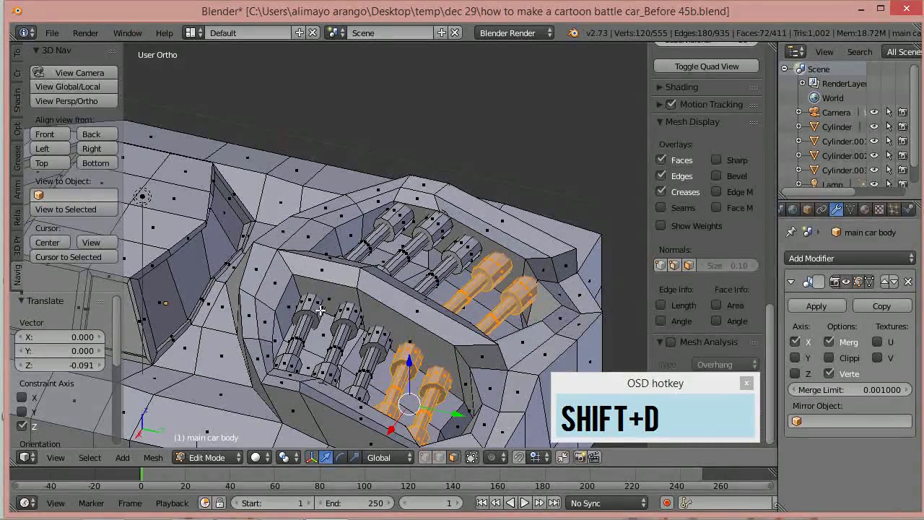
scroll(320, 309, "down", 2)
middle_click_drag(321, 311, 340, 319)
scroll(345, 322, "up", 2)
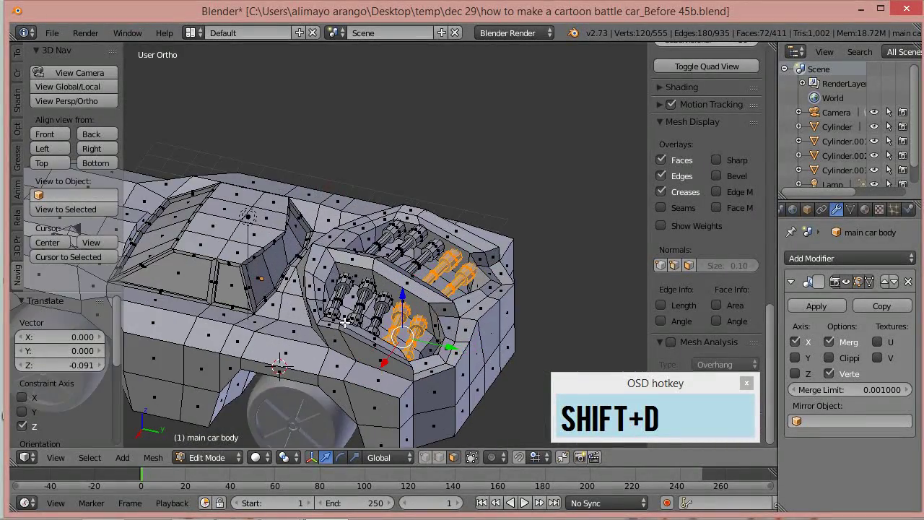
middle_click_drag(327, 339, 438, 274, "shift")
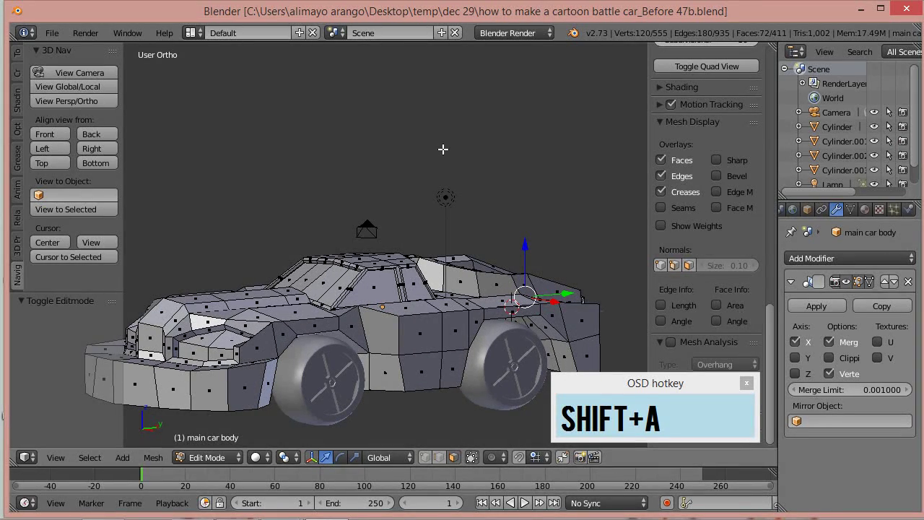
middle_click_drag(442, 149, 404, 203)
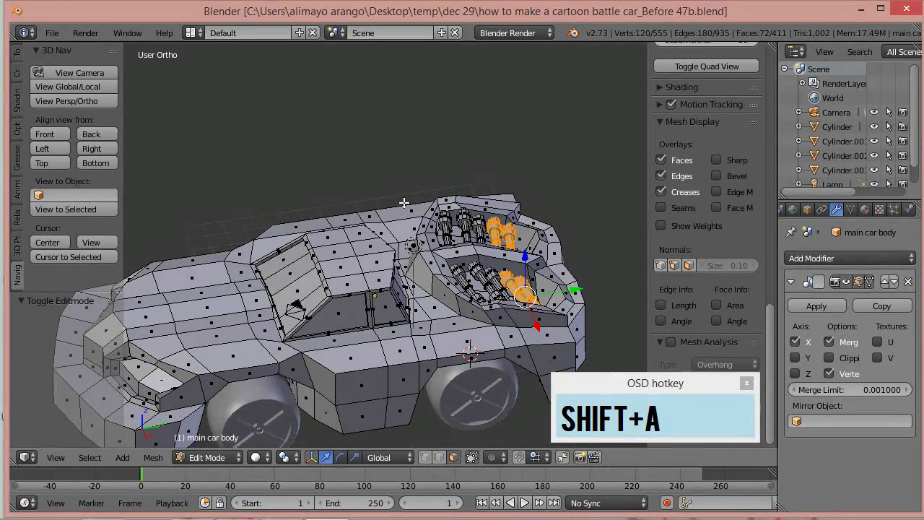
Step: Deselect all mesh elements and hide the 3D view's properties sidebar
key("a")
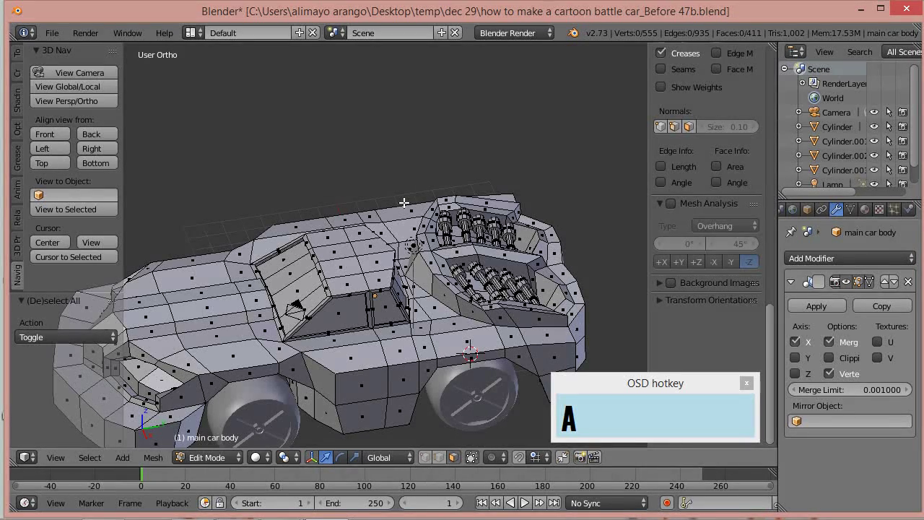
key("n")
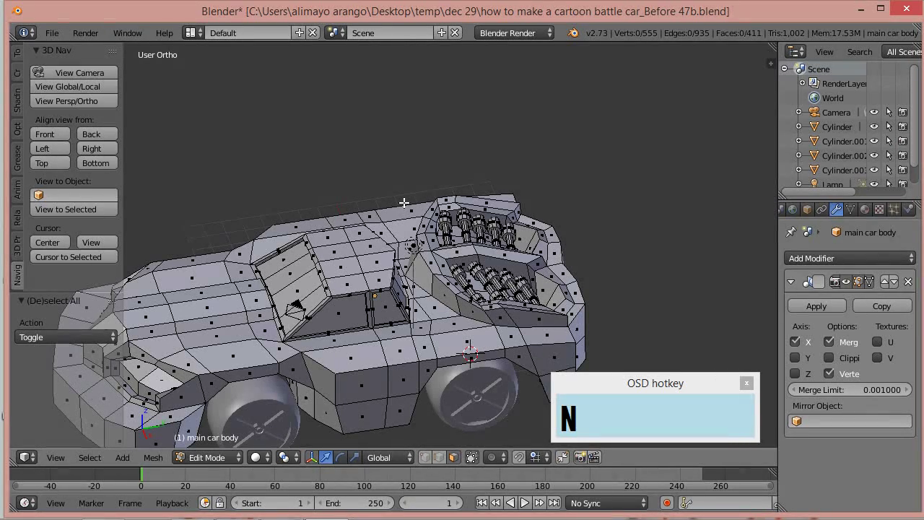
middle_click_drag(411, 270, 543, 210, "shift")
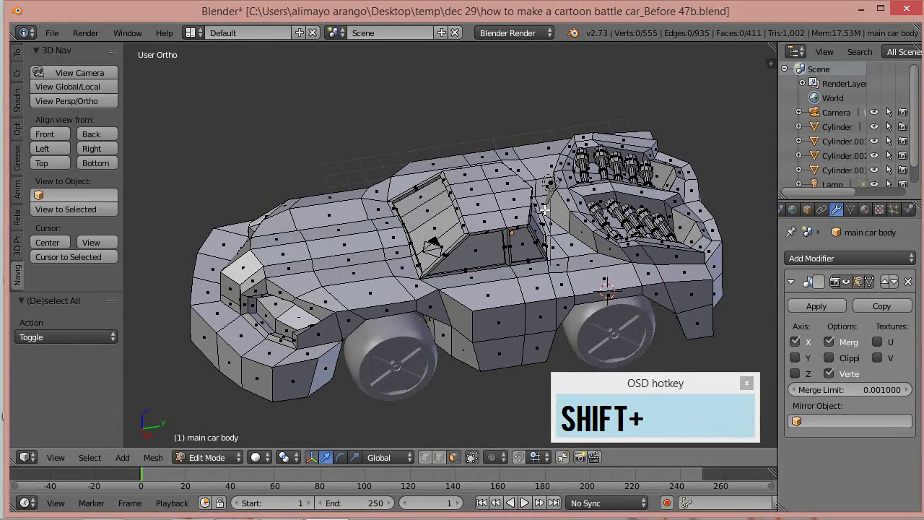
middle_click_drag(547, 288, 568, 264)
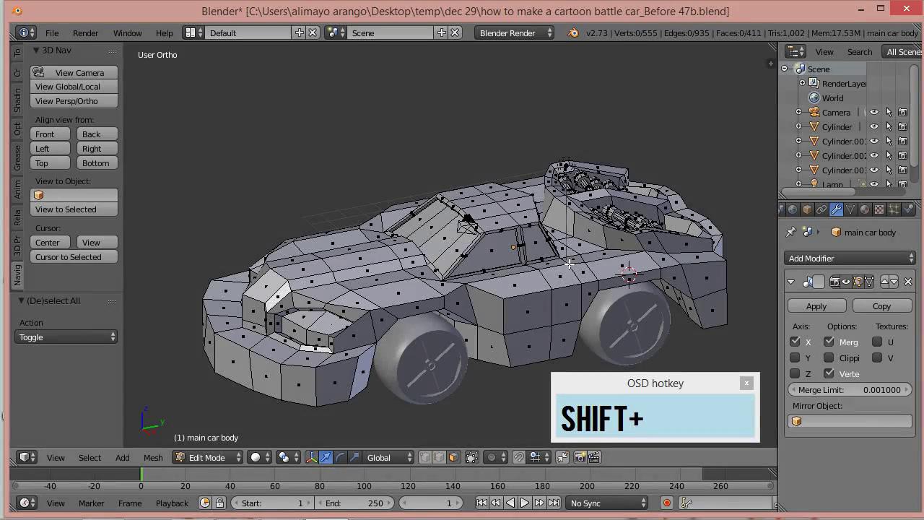
middle_click_drag(557, 287, 517, 283)
Step: Extrude the body's side faces above the front and rear wheels 2.553 along X and save the file as version 48b
right_click(424, 305)
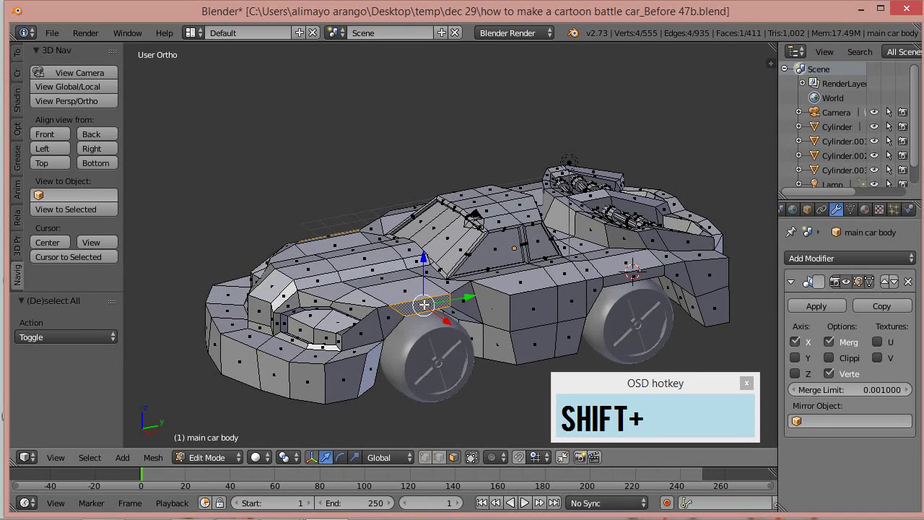
right_click(629, 280, "shift")
middle_click_drag(465, 296, 506, 324)
key("e")
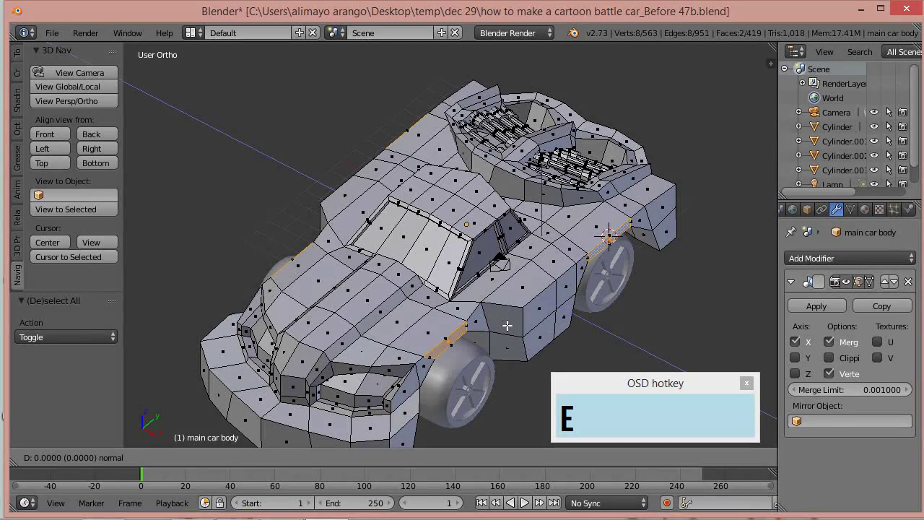
key("x")
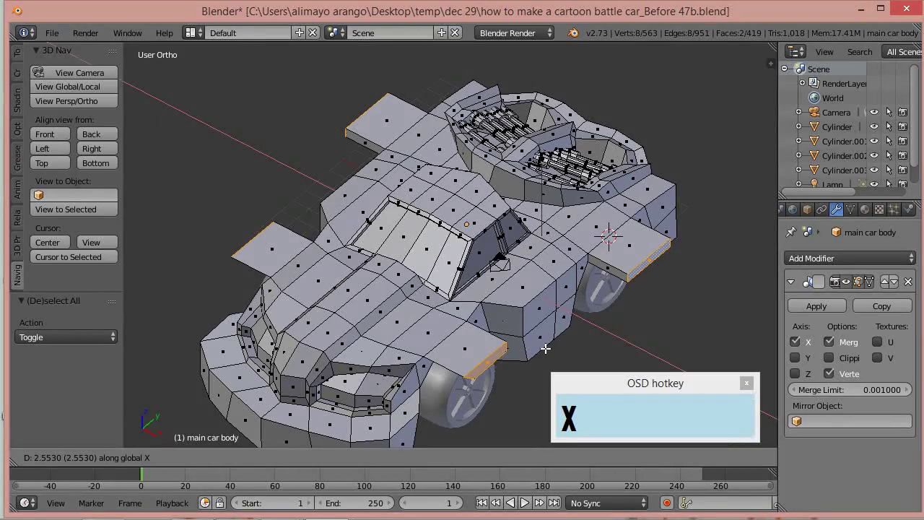
left_click(545, 349)
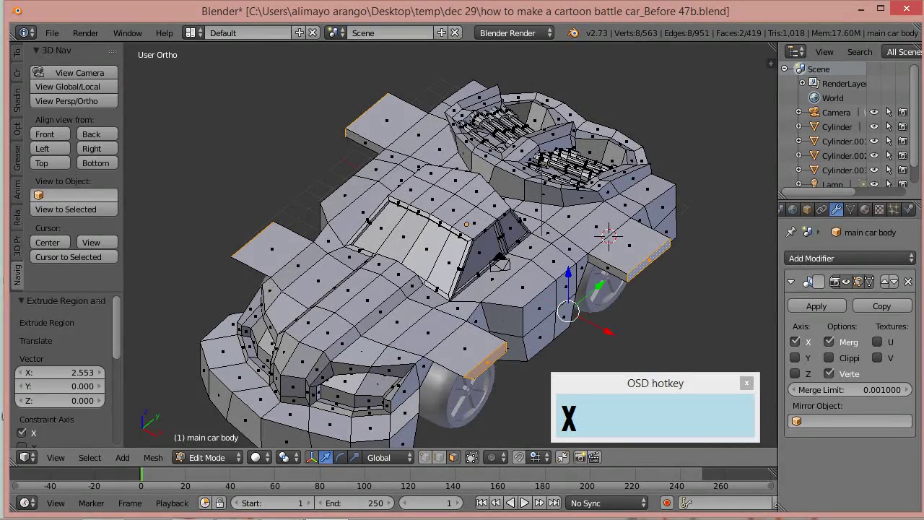
key("Return")
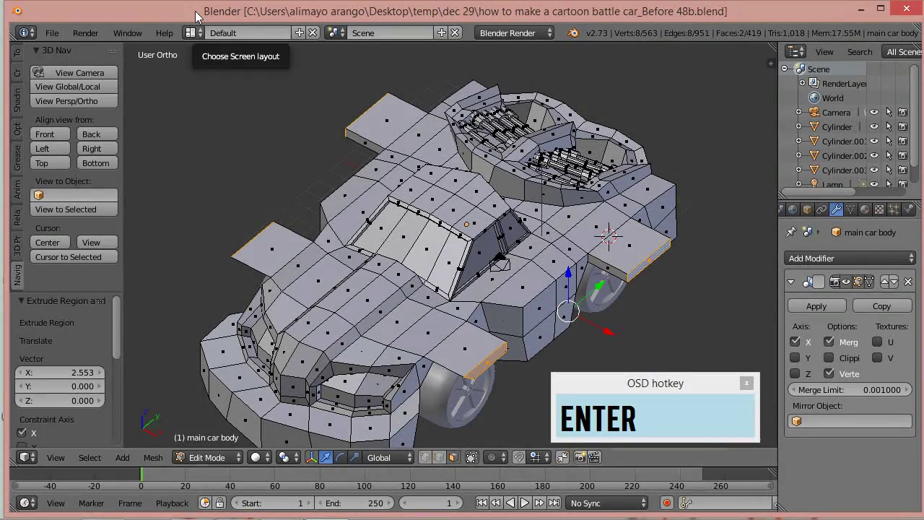
Step: Leave mesh editing of the car body and add a cylinder mesh with 20 vertices at the 3D cursor
left_click(200, 457)
left_click(200, 437)
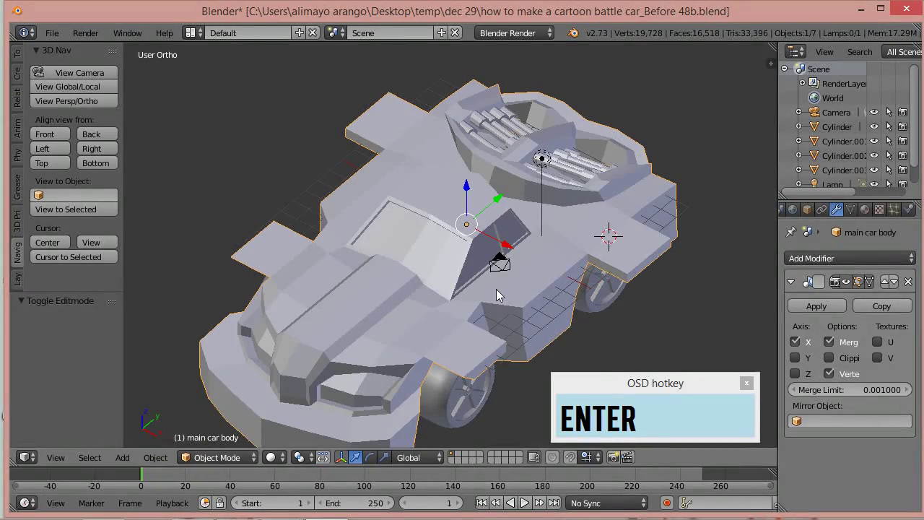
middle_click_drag(494, 375, 498, 296)
key("shift+a")
mouse_move(499, 297)
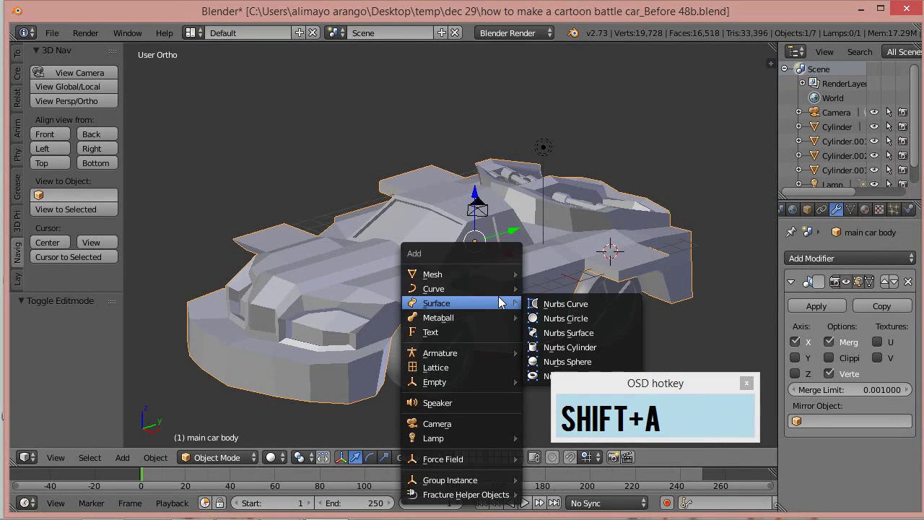
mouse_move(505, 272)
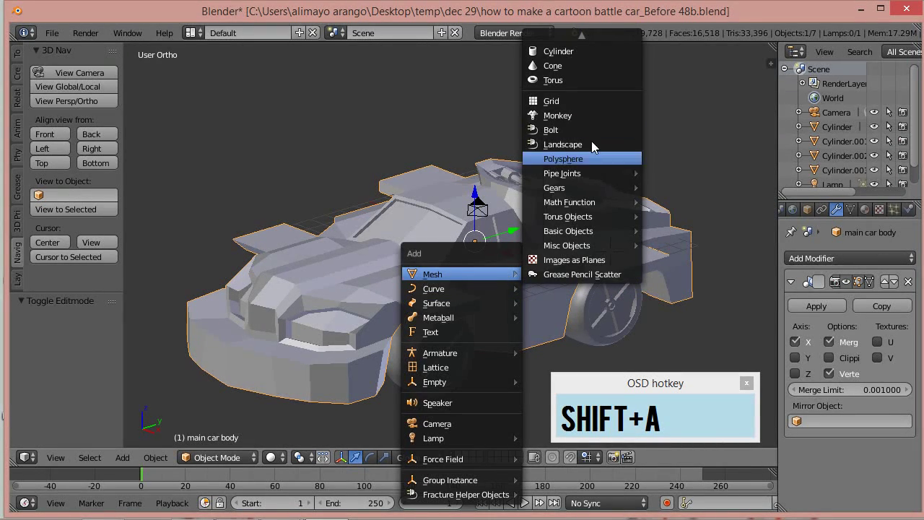
left_click(574, 52)
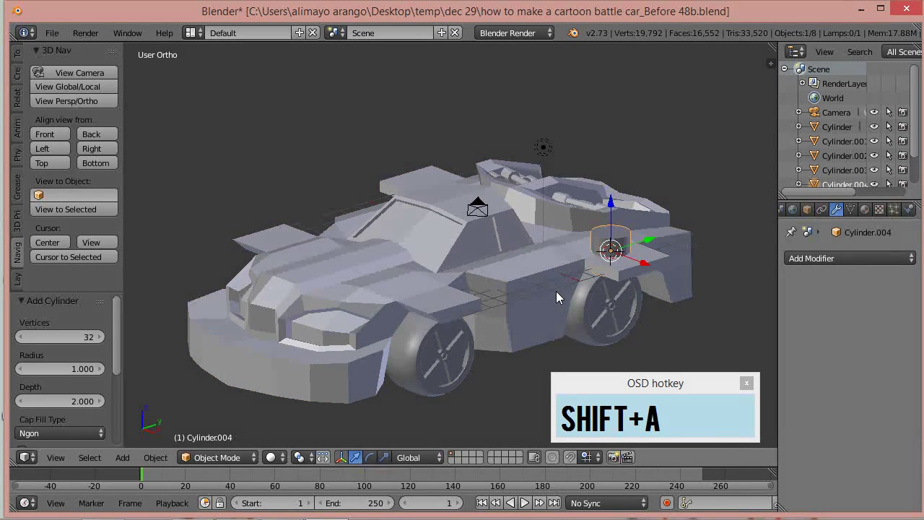
left_click(87, 334)
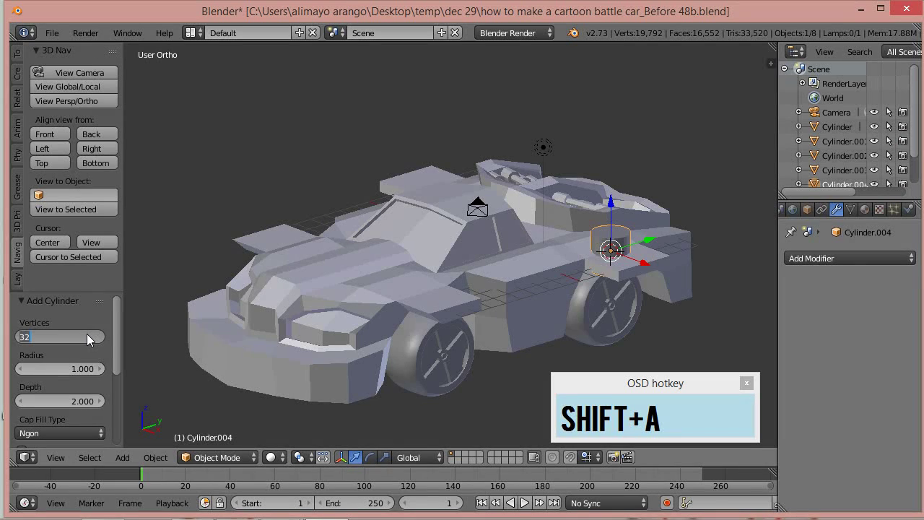
type("20")
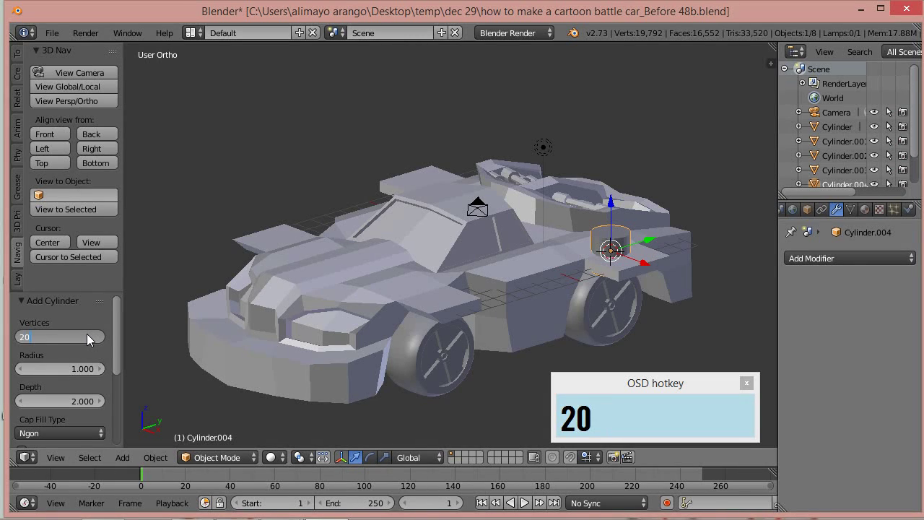
key("Return")
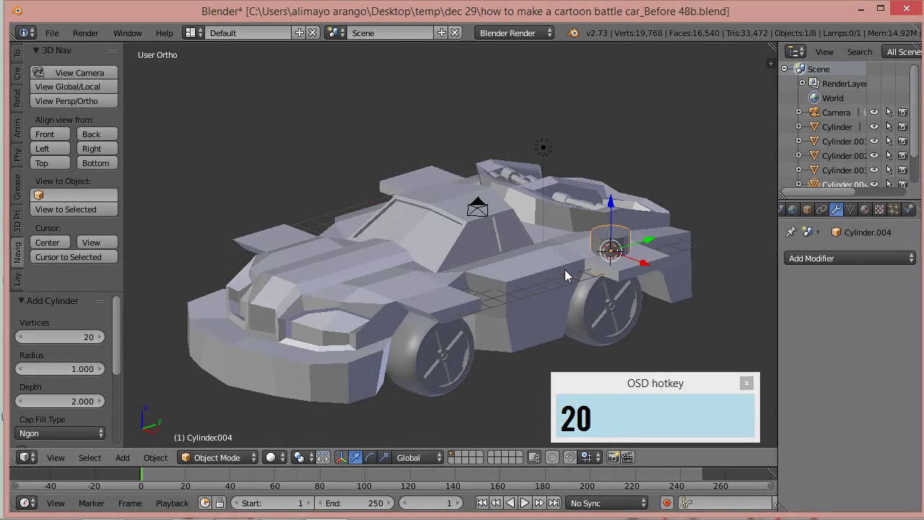
Step: Rotate the new cylinder 90° about the global X axis and apply its rotation
type("rx")
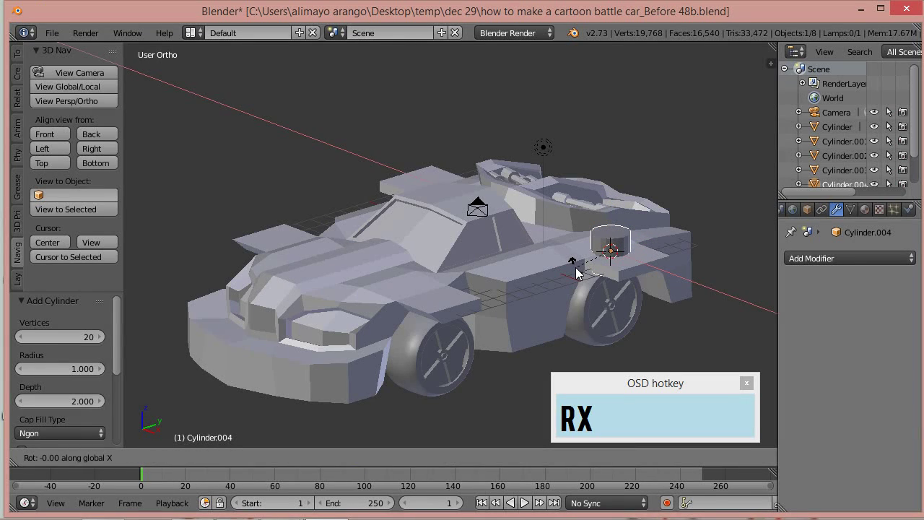
type("90")
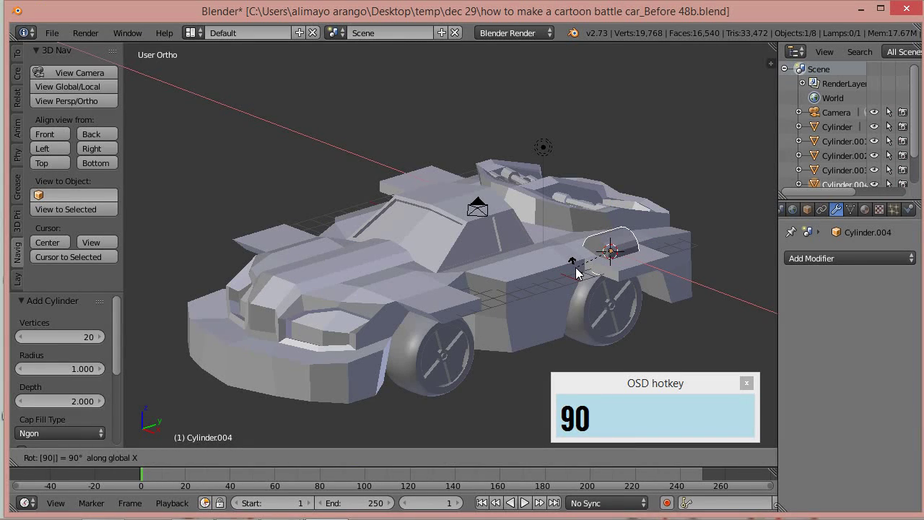
left_click(575, 267)
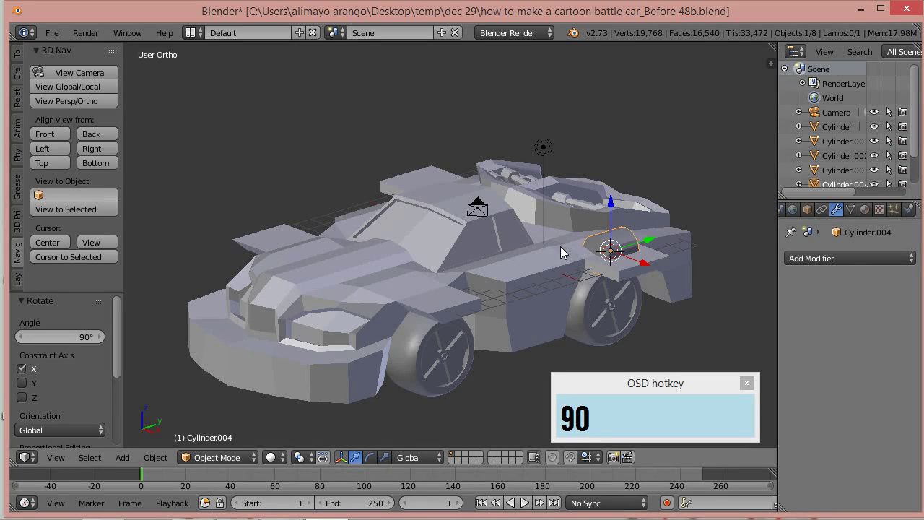
key("ctrl+a")
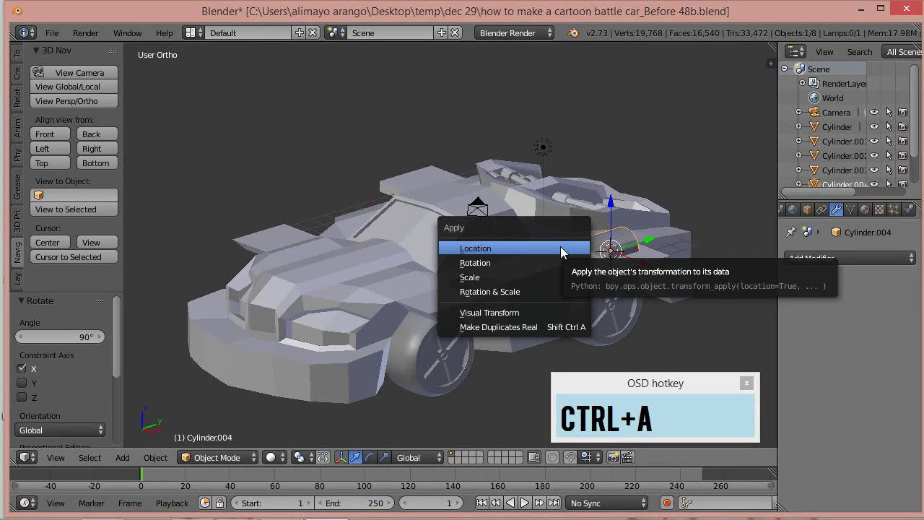
left_click(516, 263)
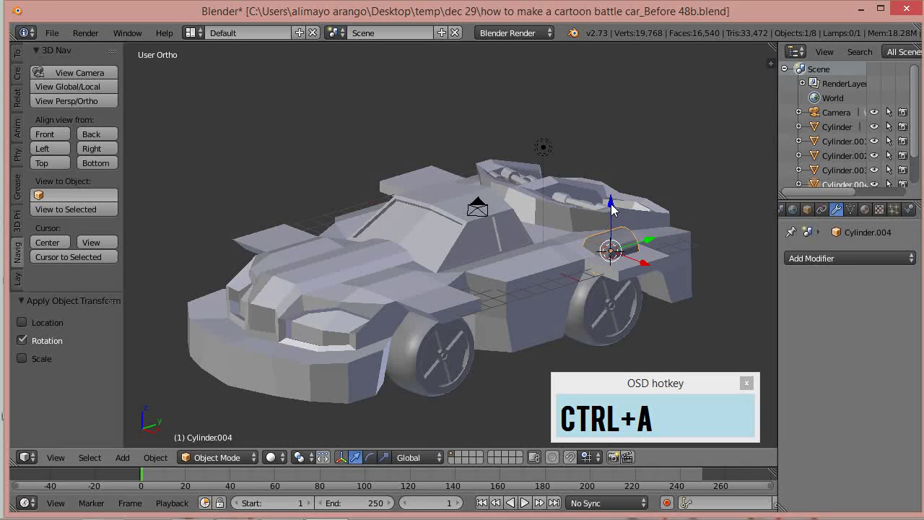
Step: Raise the cylinder 5.972 along Z so it clears the car body, and apply its location
key("n")
left_click_drag(770, 301, 779, 165)
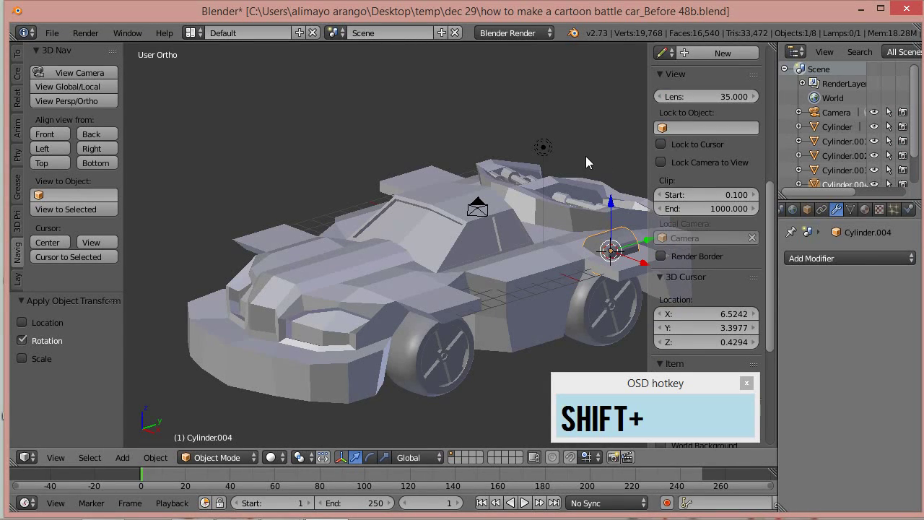
middle_click_drag(551, 149, 470, 154, "shift")
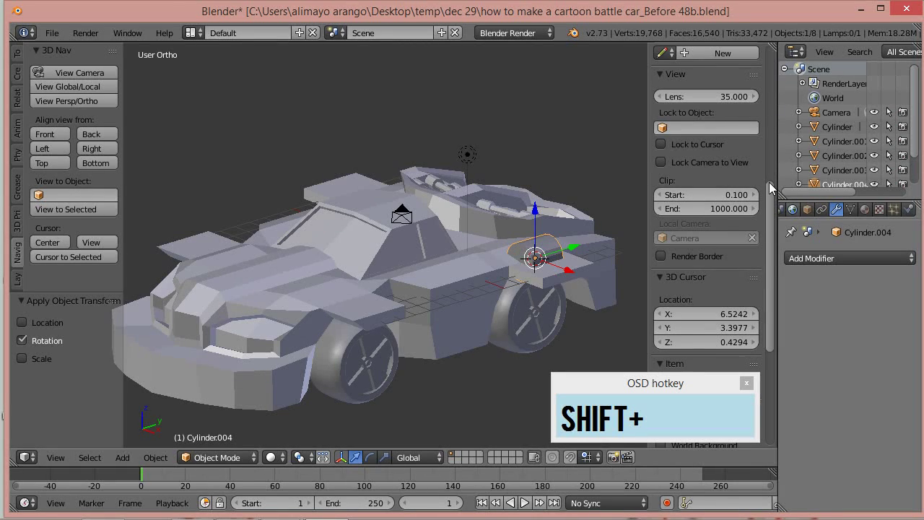
scroll(770, 166, "up", 8)
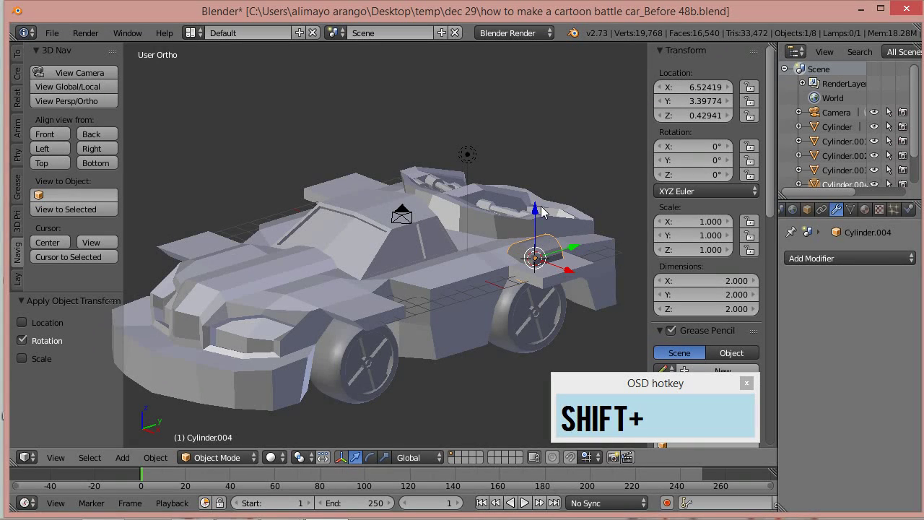
left_click_drag(537, 208, 529, 97)
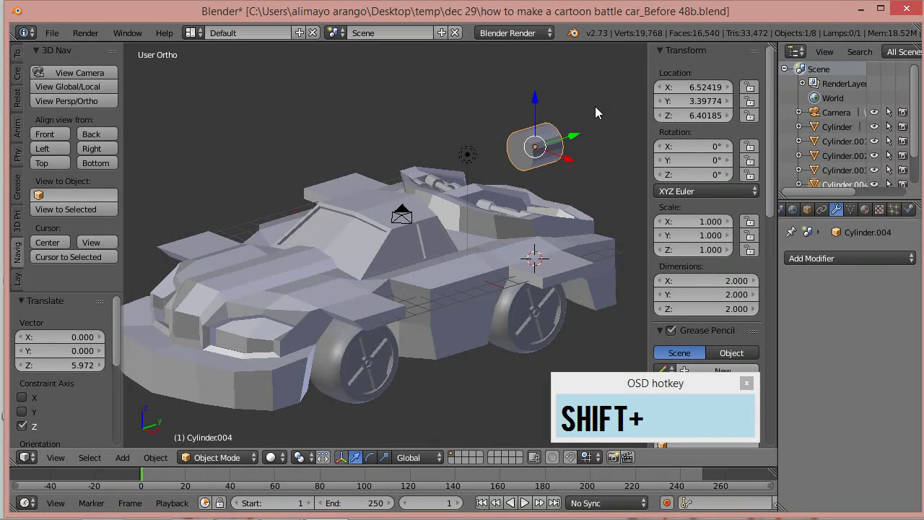
key("ctrl+a")
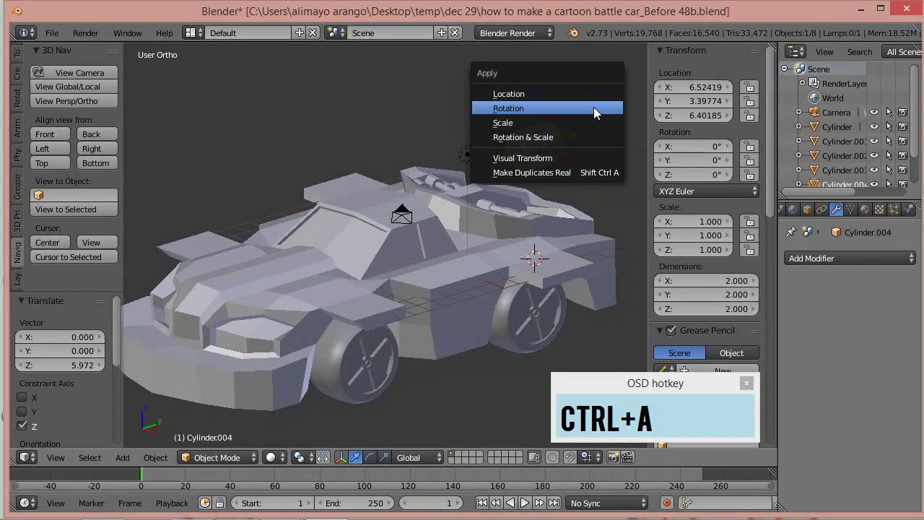
left_click(584, 93)
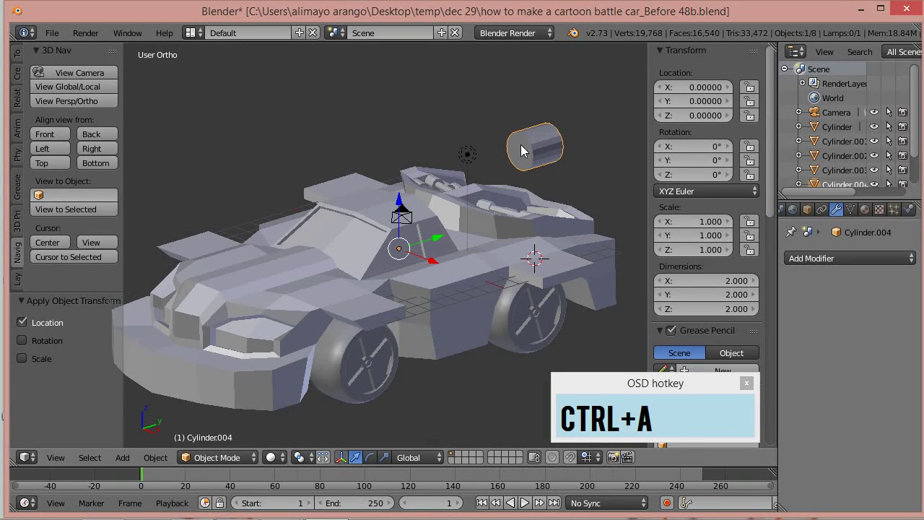
Step: In Edit Mode, lower the whole cylinder mesh and shift it forward along Y to beside the rear deck, then return to Object Mode
left_click(217, 457)
left_click(246, 412)
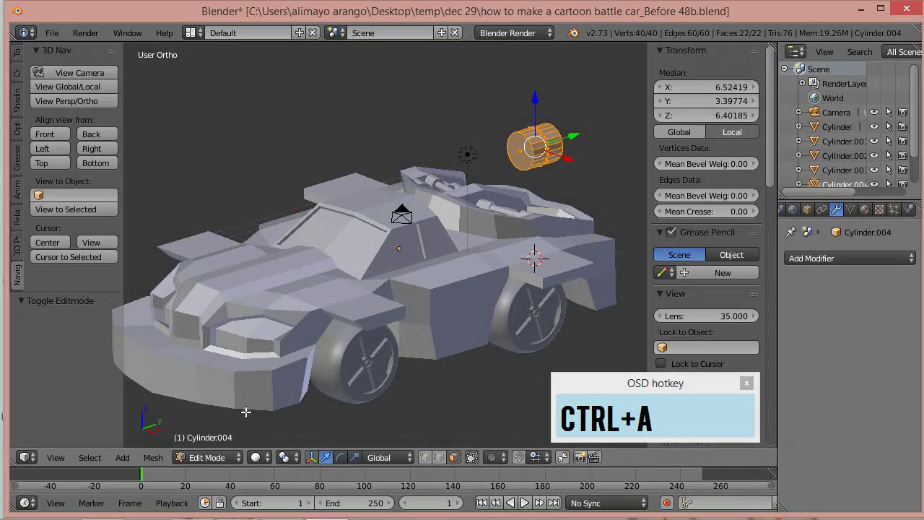
left_click_drag(538, 113, 538, 177)
left_click_drag(581, 199, 554, 211)
left_click(213, 458)
left_click(215, 442)
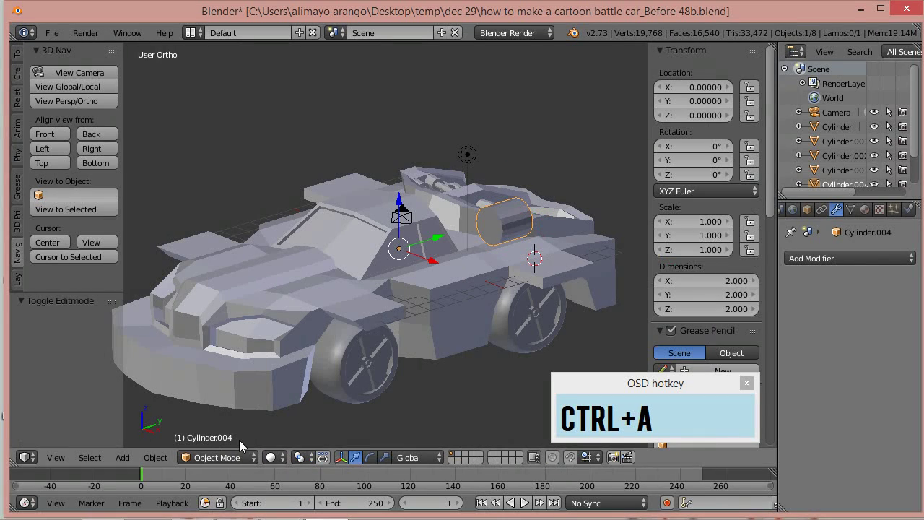
Step: In Edit Mode, stretch the whole cylinder along Y by about 3.26 and move it about -10.19 along Y
left_click(211, 458)
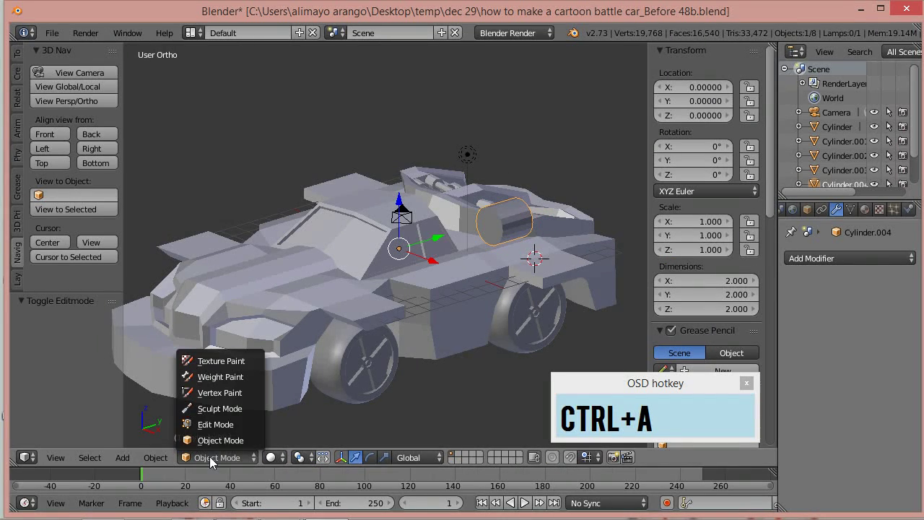
left_click(225, 426)
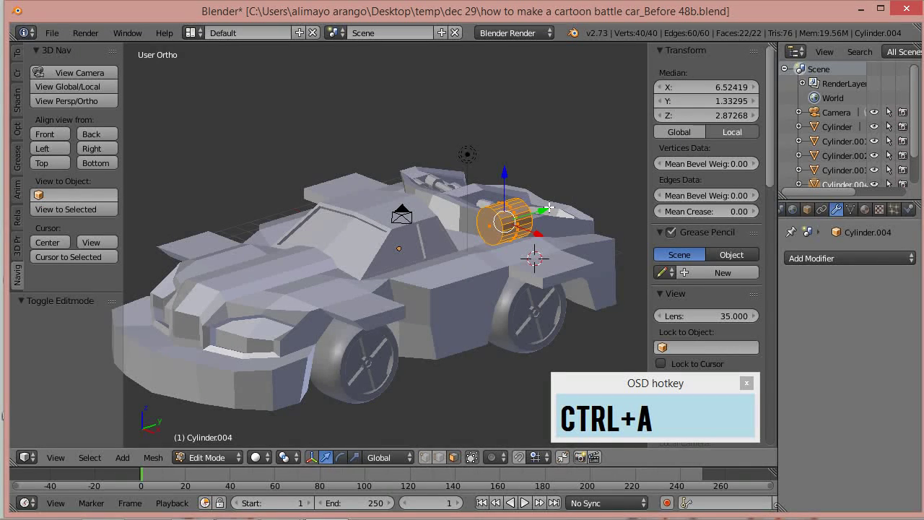
middle_click_drag(564, 210, 550, 206)
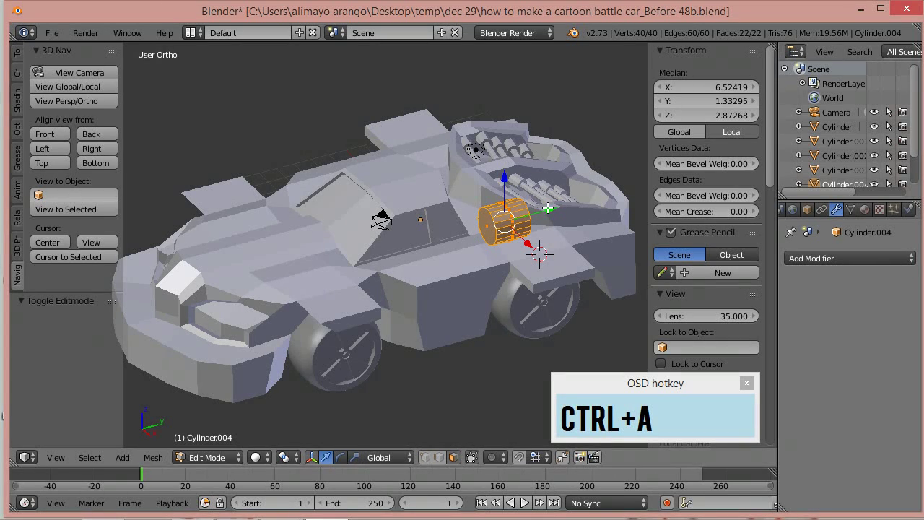
key("s")
key("y")
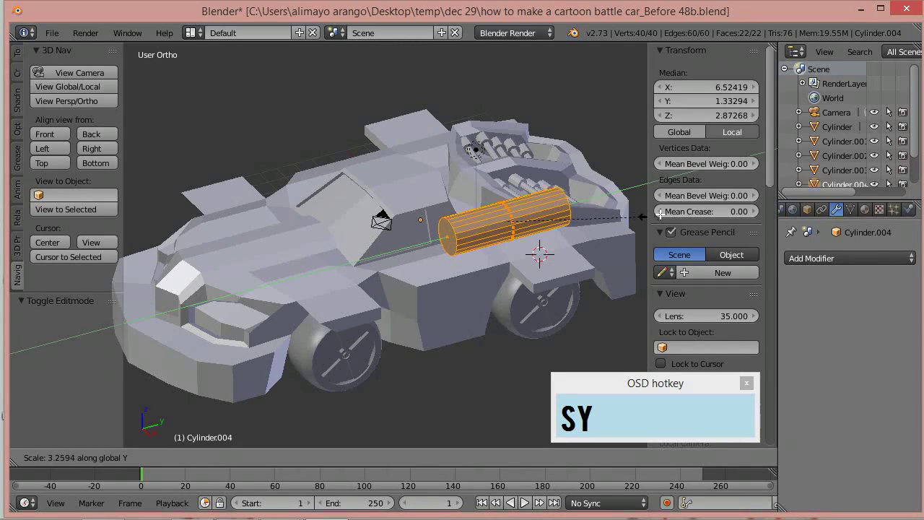
left_click(642, 217)
left_click_drag(552, 211, 373, 275)
scroll(373, 278, "up", 3)
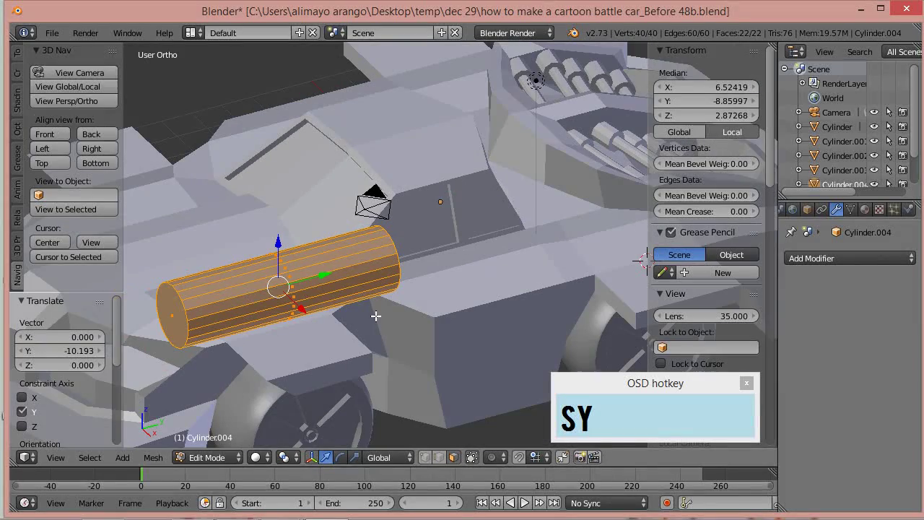
Step: Stretch the cylinder along Y by about 2.27, then scale it down uniformly to about 0.61 to form a slim barrel
key("s")
key("y")
left_click(412, 279)
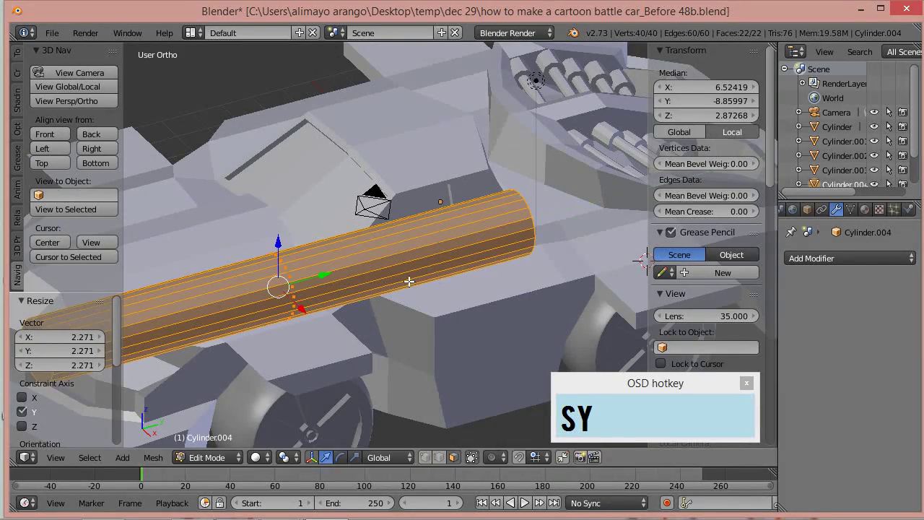
scroll(404, 282, "down", 3)
middle_click_drag(377, 317, 409, 331)
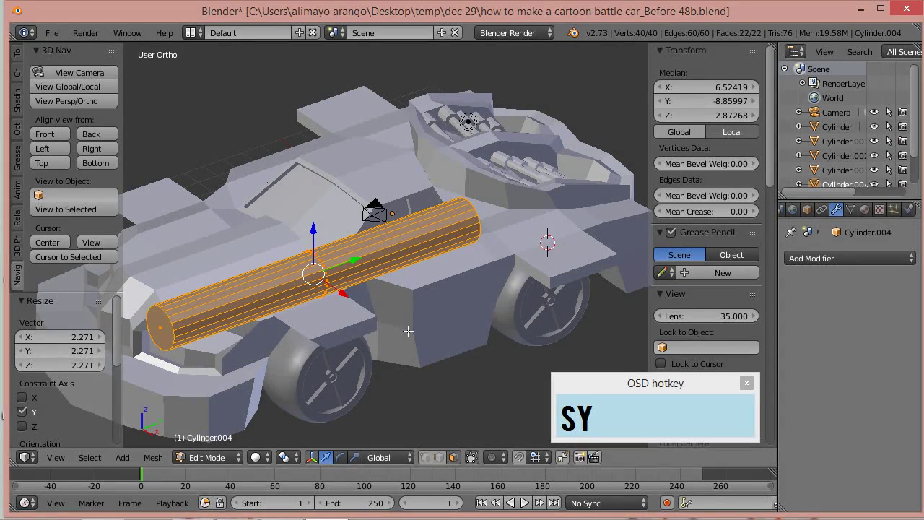
key("s")
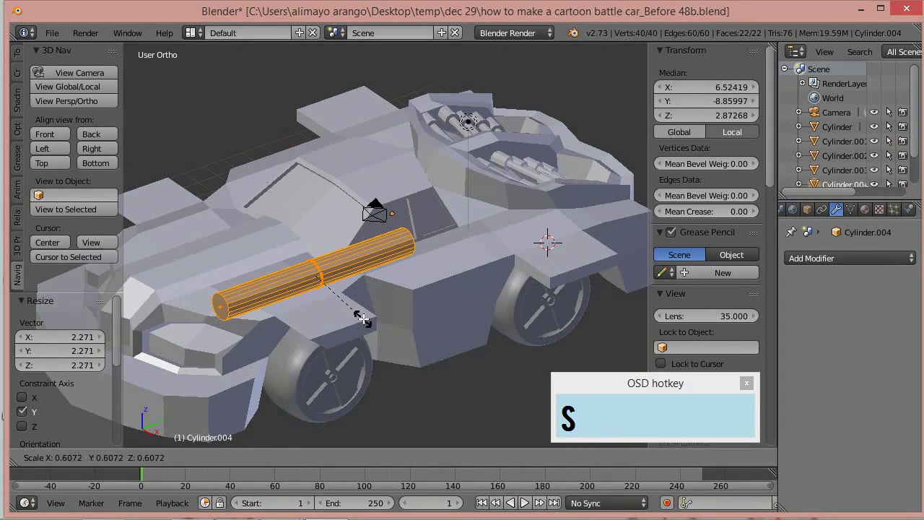
left_click(362, 319)
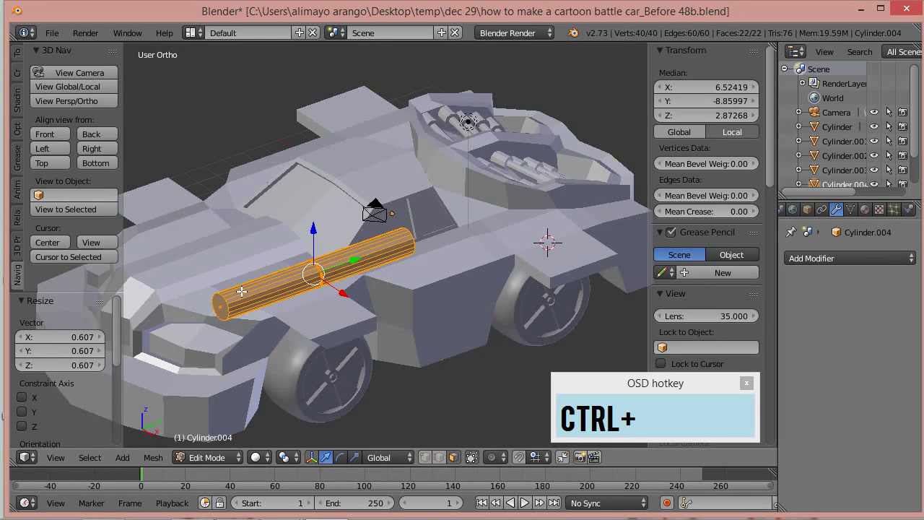
Step: Add two closely spaced edge loops around the barrel, near its front end
key("ctrl+r")
left_click(241, 291)
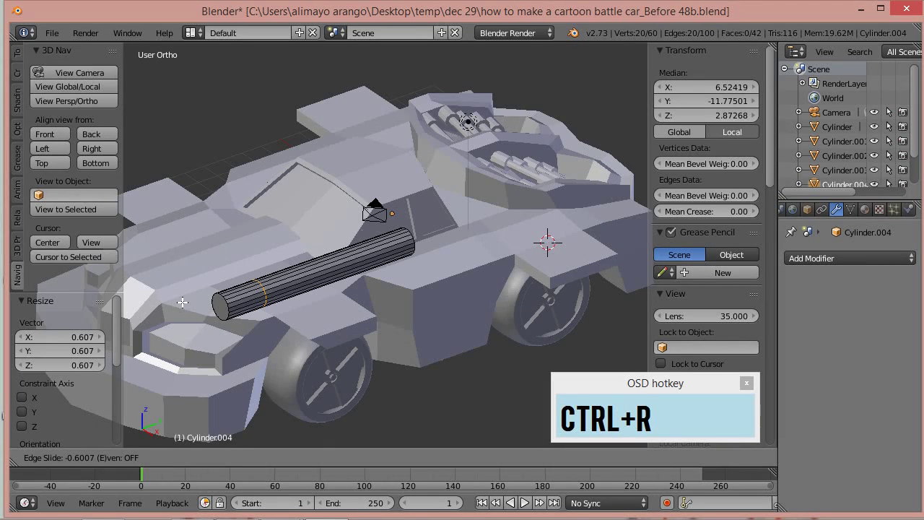
left_click(228, 311)
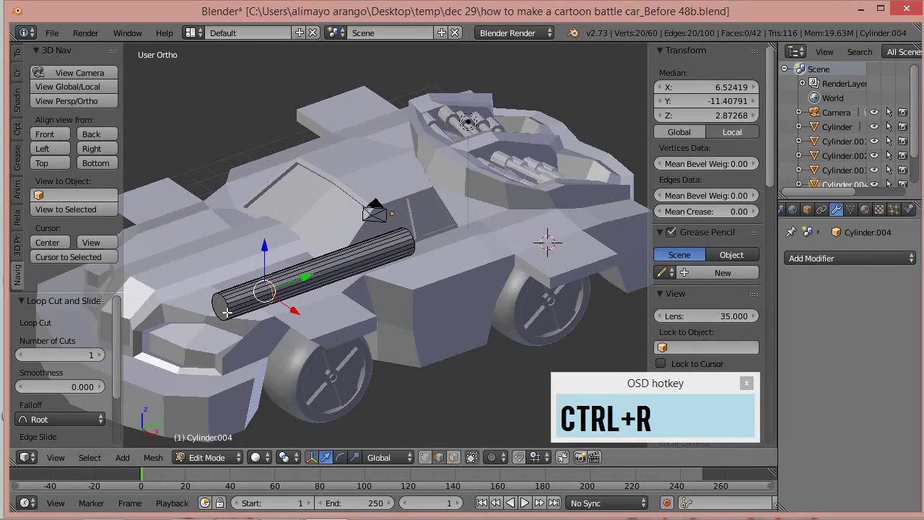
key("ctrl+r")
left_click(237, 301)
left_click(237, 301)
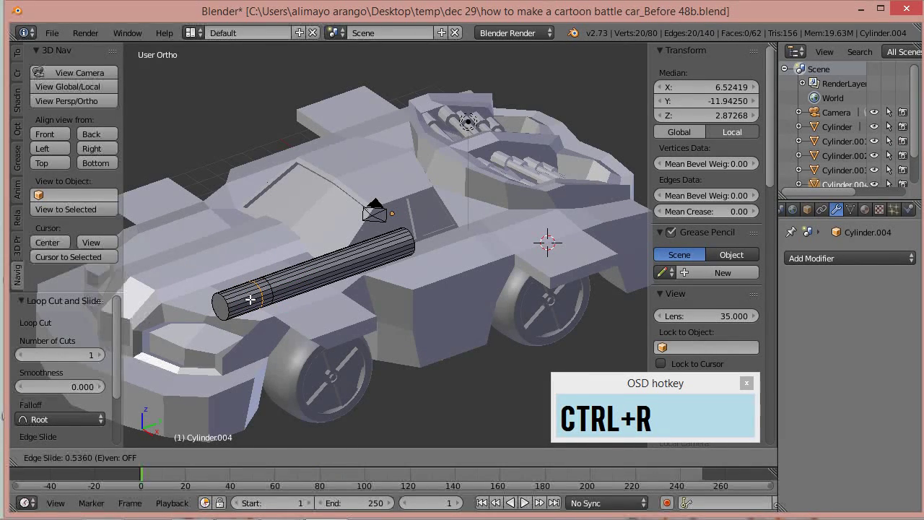
left_click(244, 301)
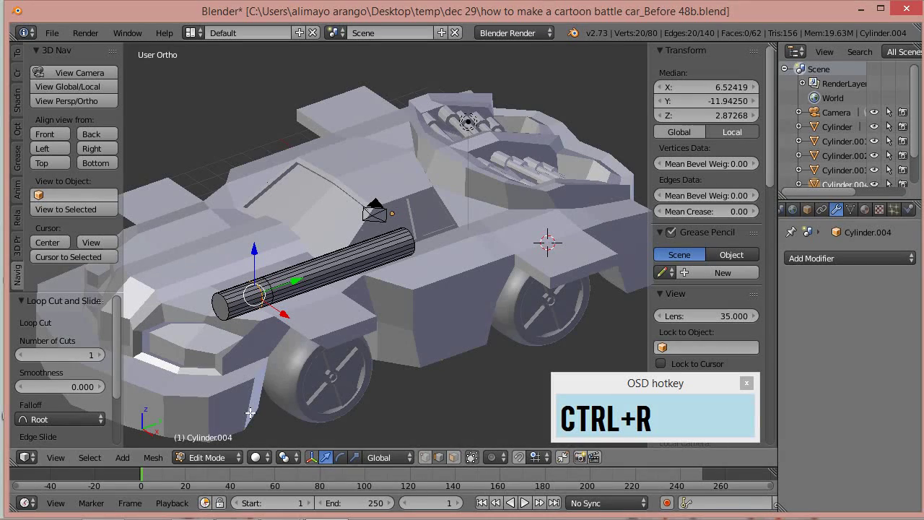
Step: Scale the barrel's front ring of faces by about 1.26, shift it about -0.77 along Y, and scale it again by about 1.13
key("a")
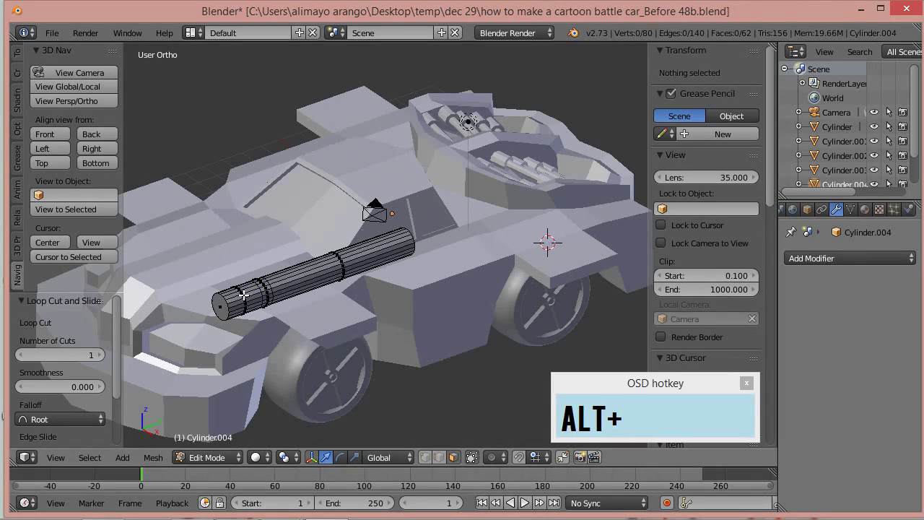
right_click(236, 304, "alt")
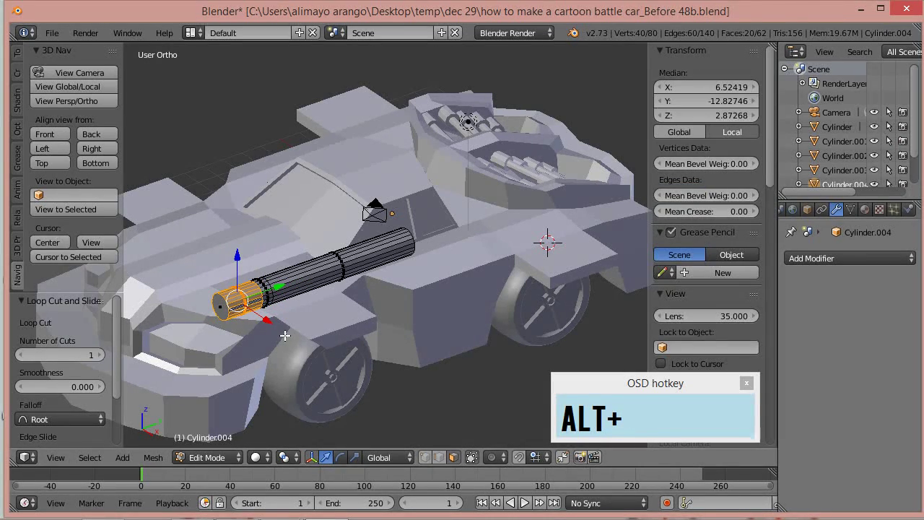
key("s")
left_click(295, 311)
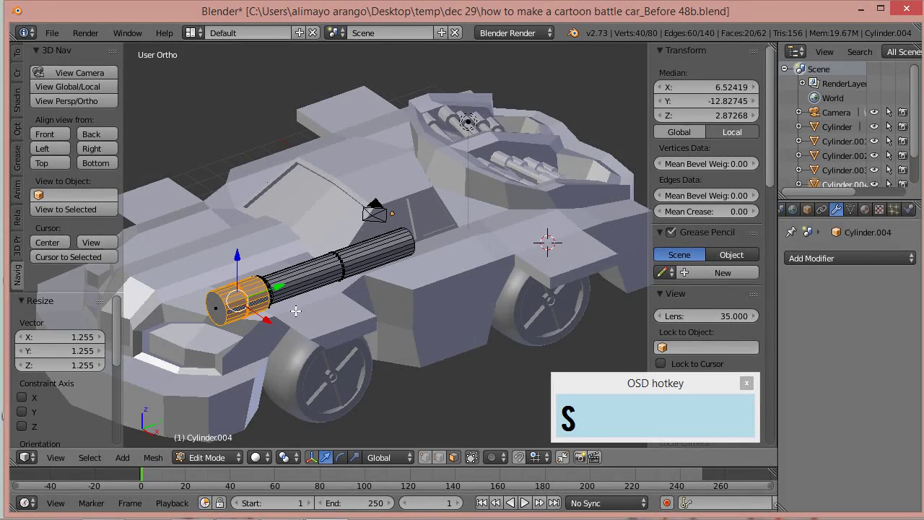
left_click_drag(281, 290, 268, 325)
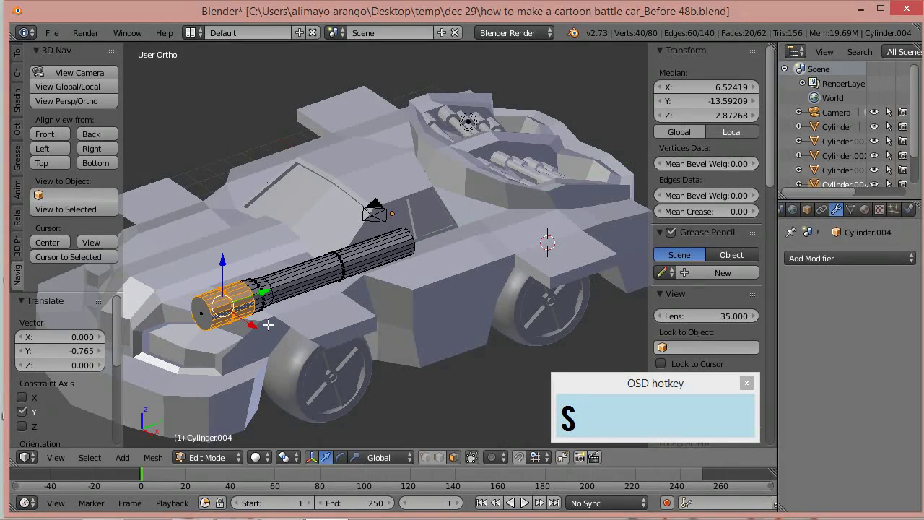
key("s")
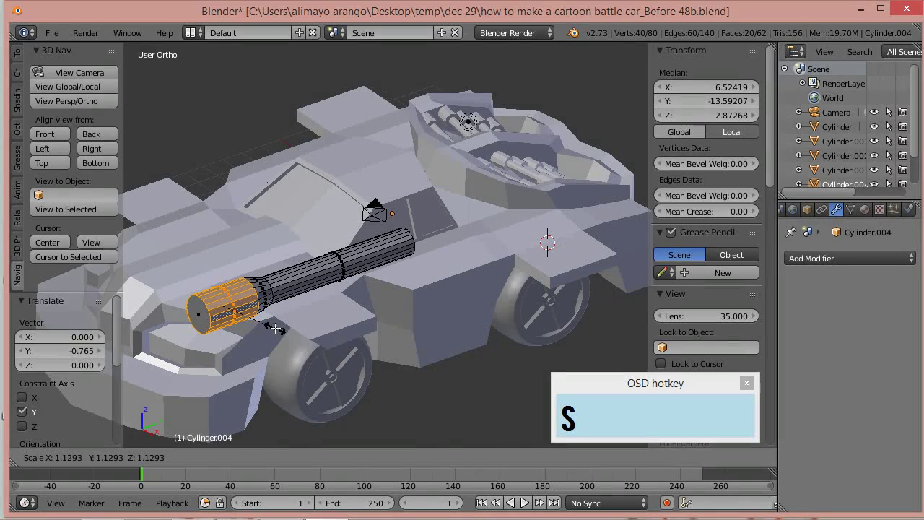
left_click(274, 324)
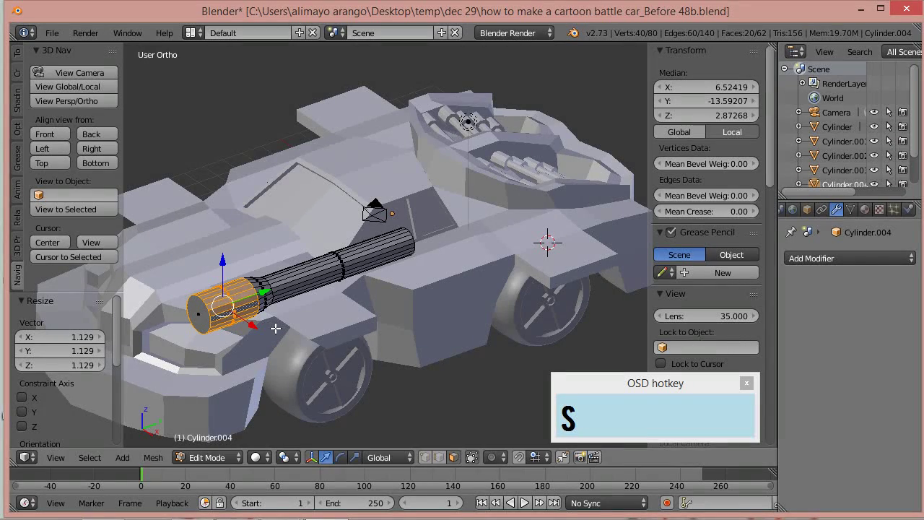
Step: Extrude the muzzle's end face in place and scale the new face to about 0.62 to form an inner rim
right_click(202, 319)
middle_click_drag(240, 354, 294, 346)
key("e")
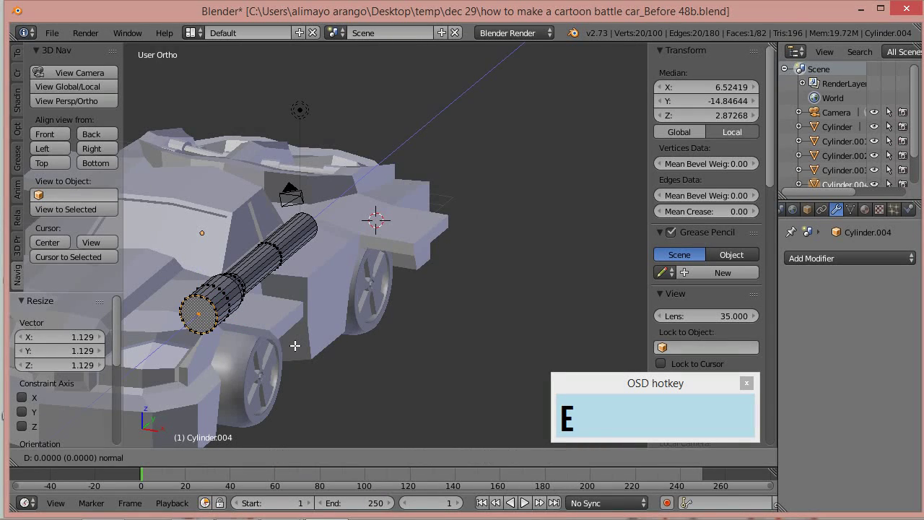
right_click(294, 346)
key("s")
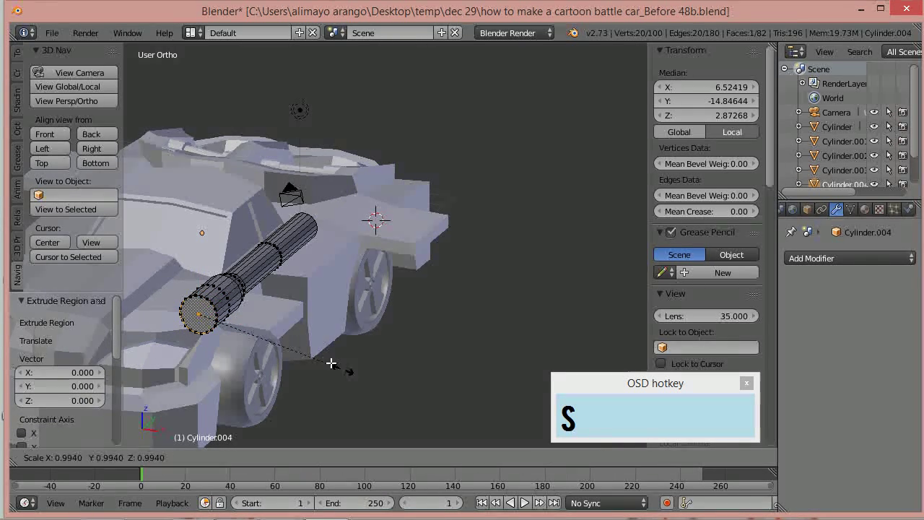
left_click(288, 350)
Step: Hollow the muzzle by extruding the inner face about 3.42 along Y, then scale that face to about 0.81
key("e")
key("y")
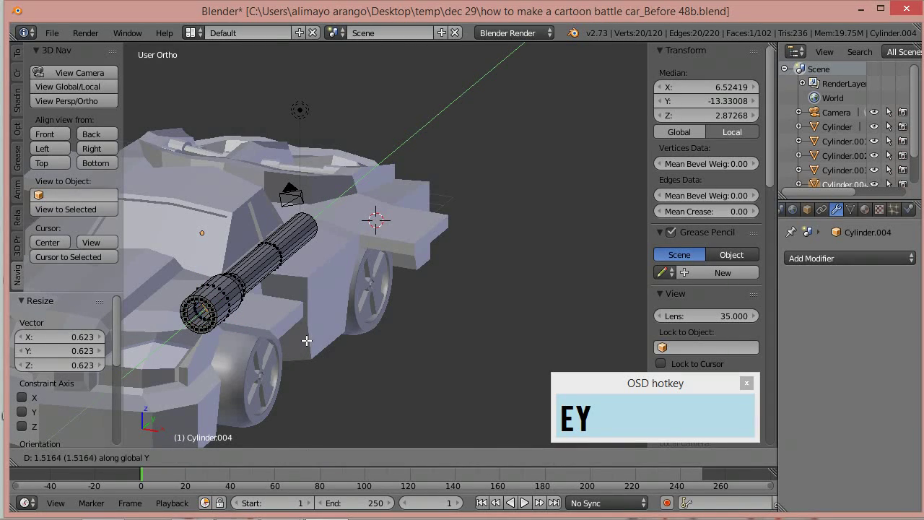
left_click(328, 330)
middle_click_drag(327, 330, 187, 360)
scroll(190, 318, "up", 2)
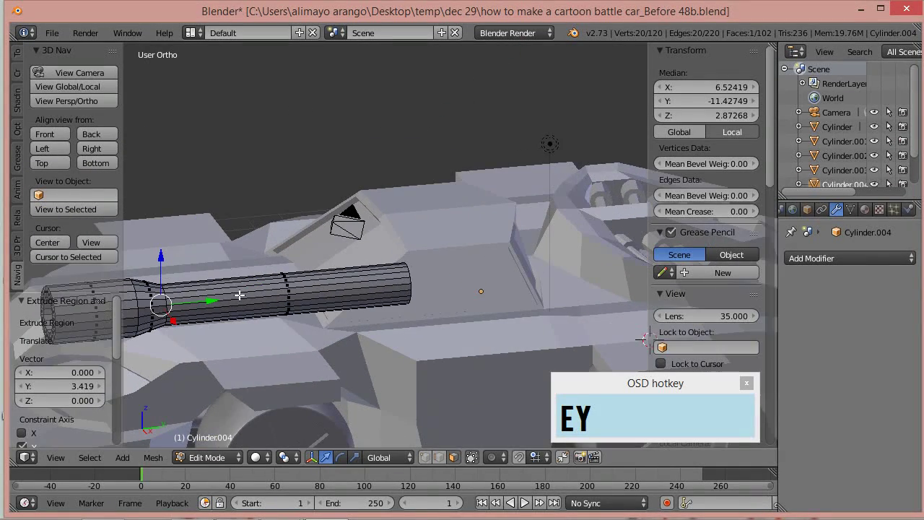
key("s")
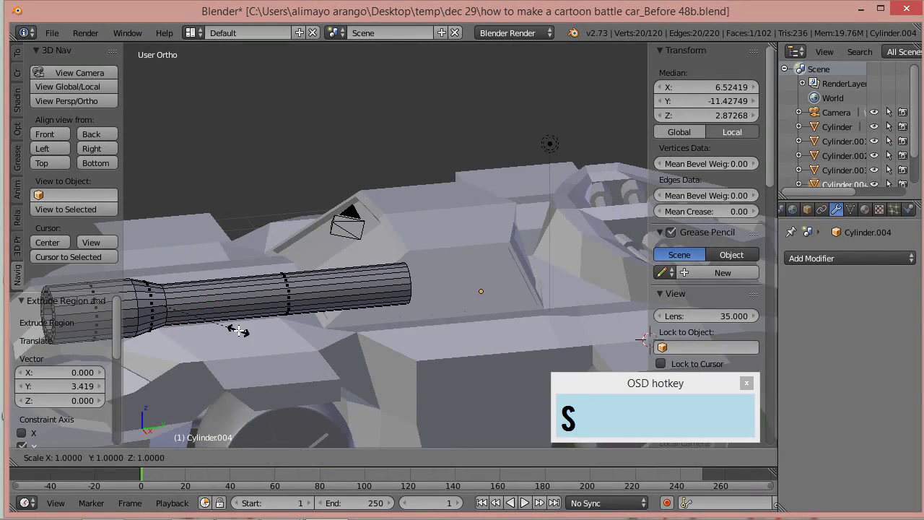
left_click(224, 325)
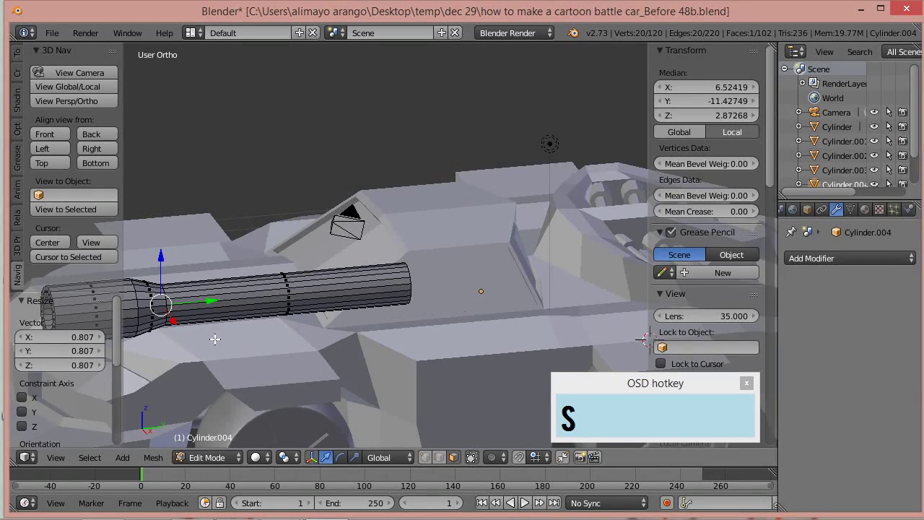
Step: Scale the barrel's rear ring of faces down to about 0.85 and move it about -0.2 along Y
middle_click_drag(220, 343, 368, 349, "shift")
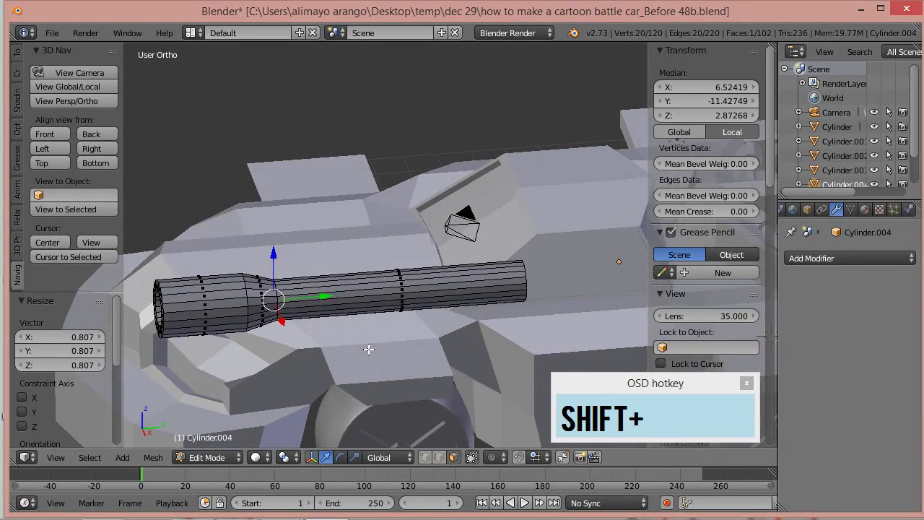
right_click(360, 302, "alt")
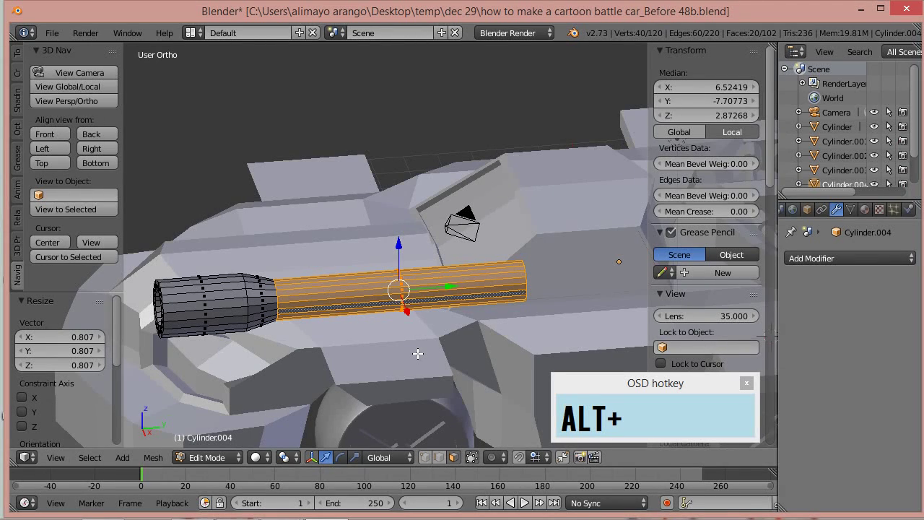
key("s")
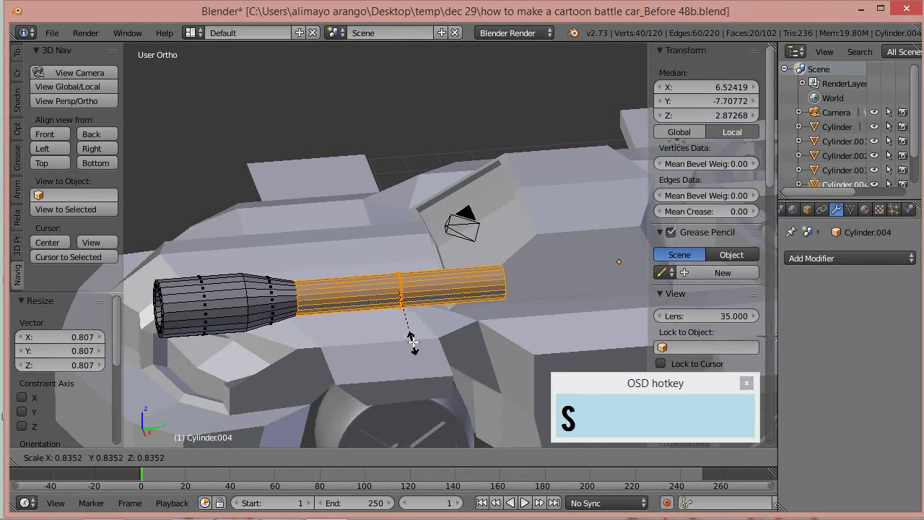
left_click(419, 327)
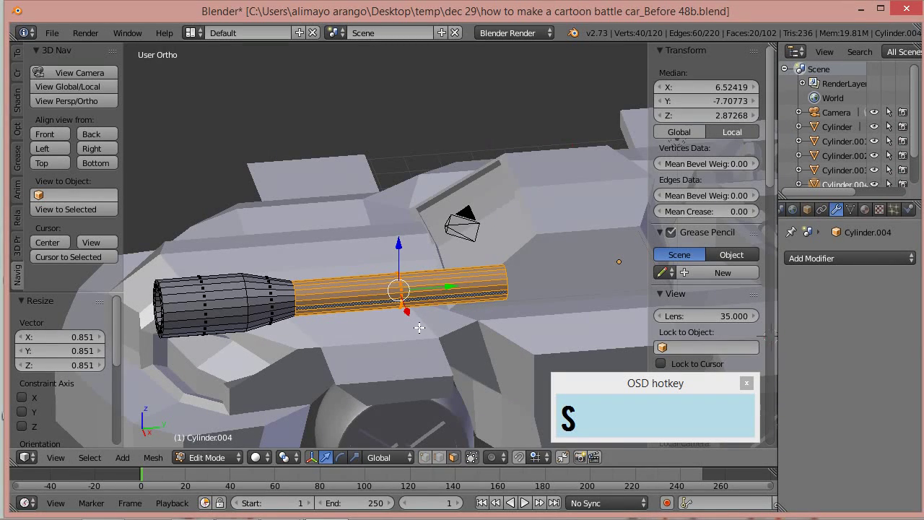
left_click_drag(446, 286, 439, 286)
scroll(472, 310, "down", 1)
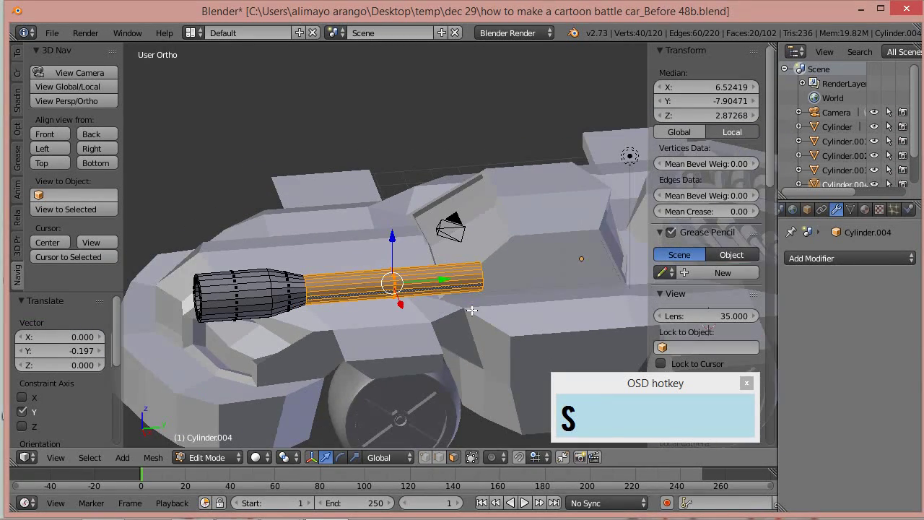
Step: Lengthen the barrel rearward by moving its back end face about 3.0 and another 1.35 along Y
middle_click_drag(504, 294, 450, 314)
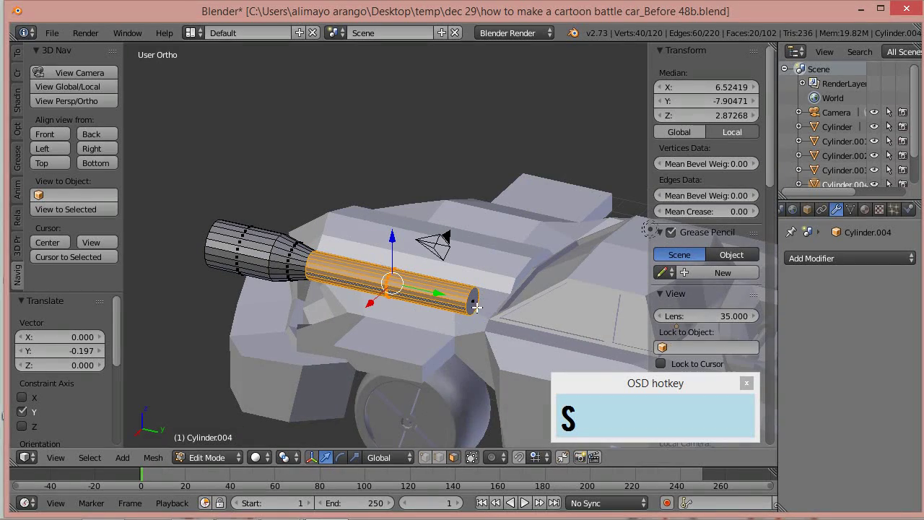
right_click(474, 302)
mouse_move(499, 307)
left_mouse_down()
mouse_move(537, 312)
mouse_move(491, 300)
left_mouse_up()
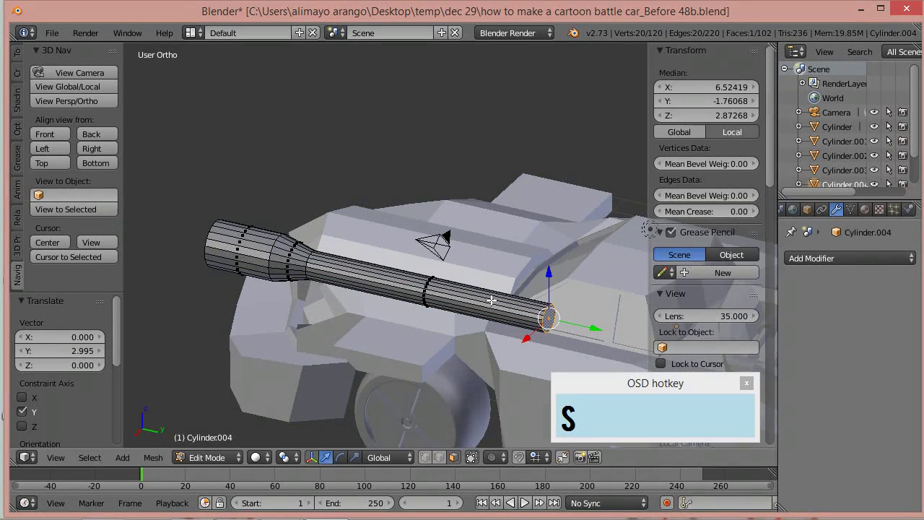
middle_click_drag(491, 300, 514, 333)
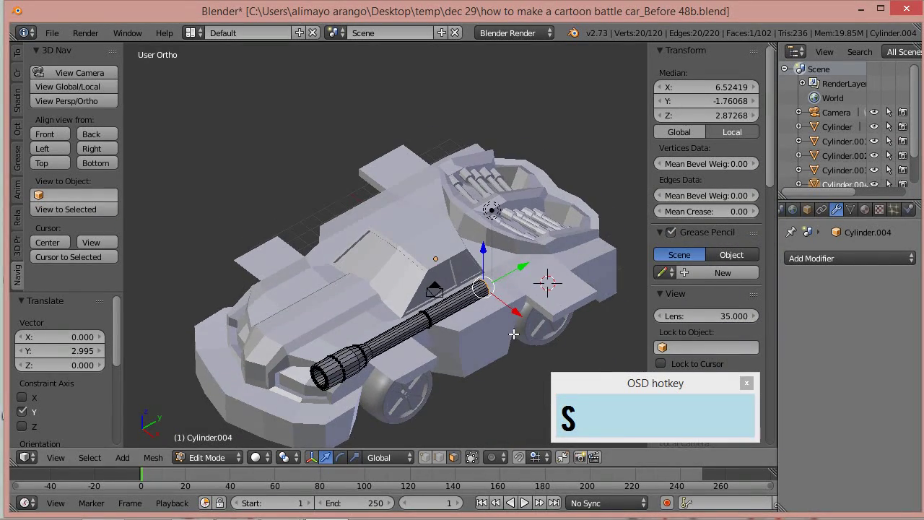
left_click_drag(513, 267, 538, 261)
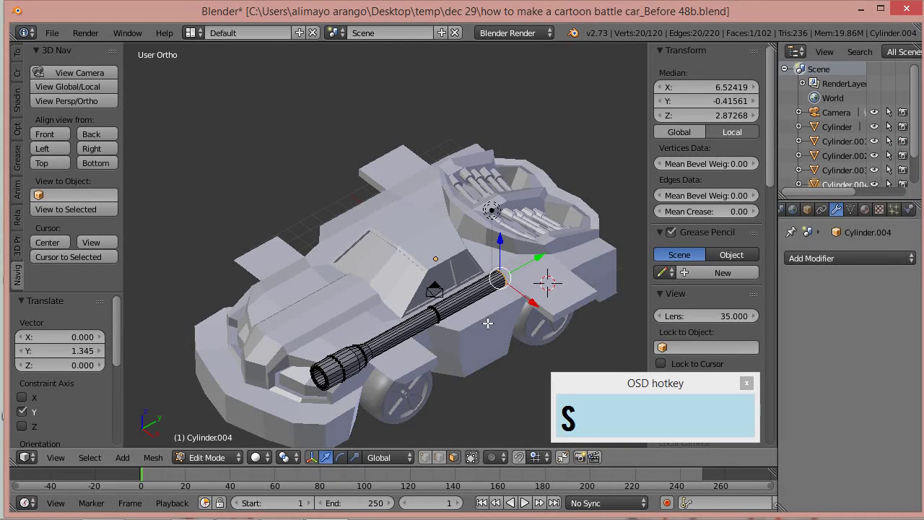
middle_click_drag(437, 361, 454, 336)
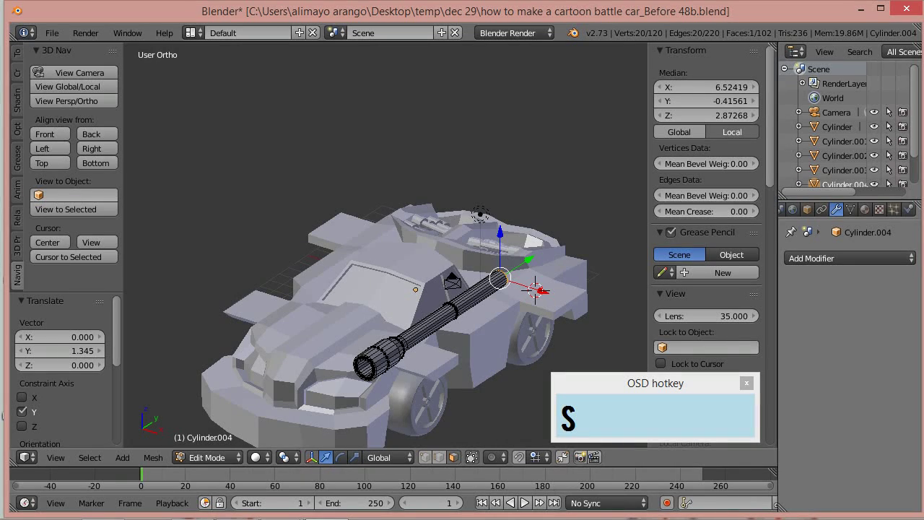
Step: Save the file as incremental version 49b, and duplicate the barrel's back end face about 5.6 upward along Z
key("ctrl+alt+s")
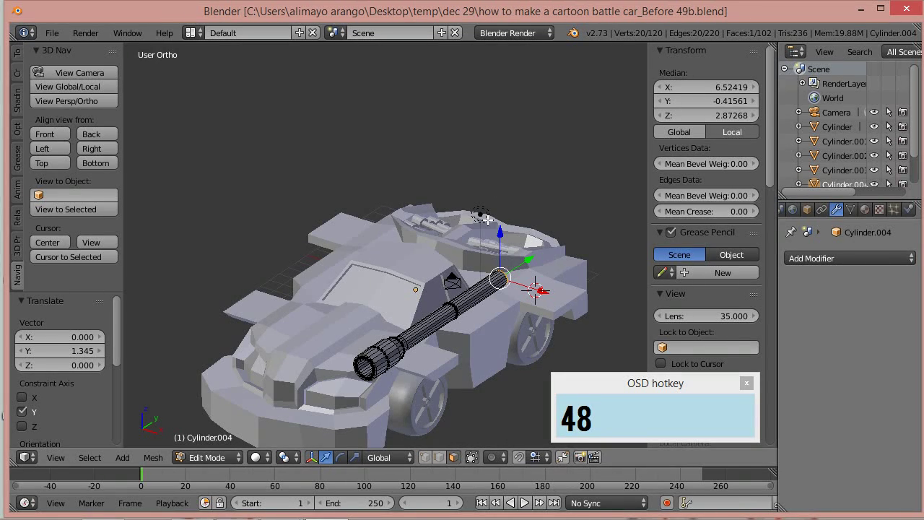
middle_click_drag(521, 318, 533, 307)
scroll(533, 306, "up", 3)
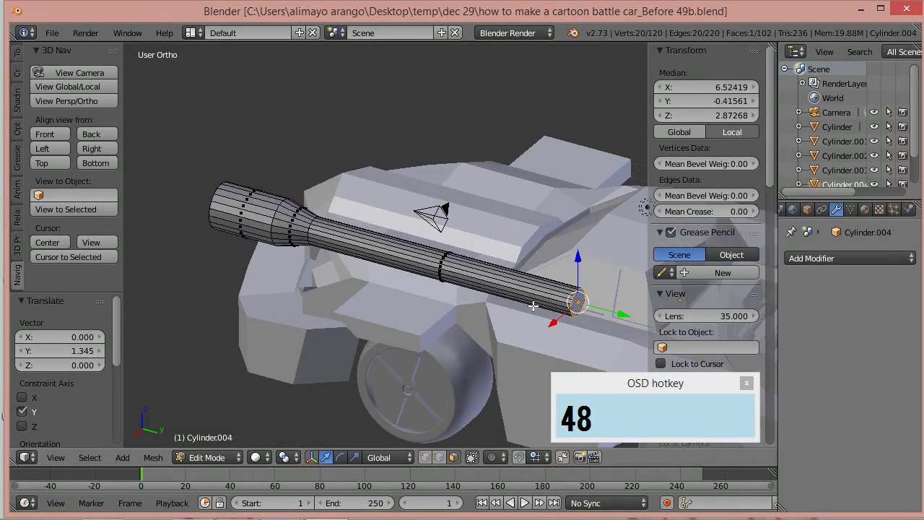
key("shift+d")
right_click(597, 308)
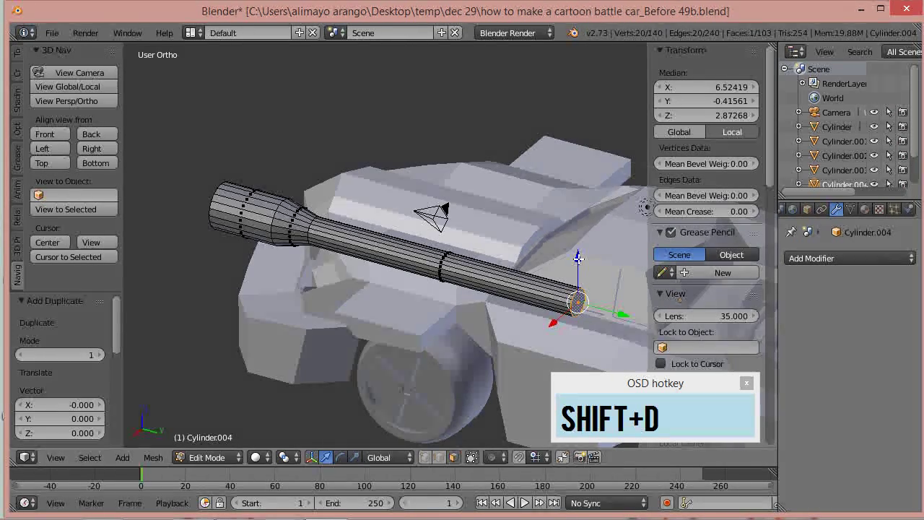
key("g")
key("z")
left_click(549, 191)
middle_click_drag(473, 326, 550, 315)
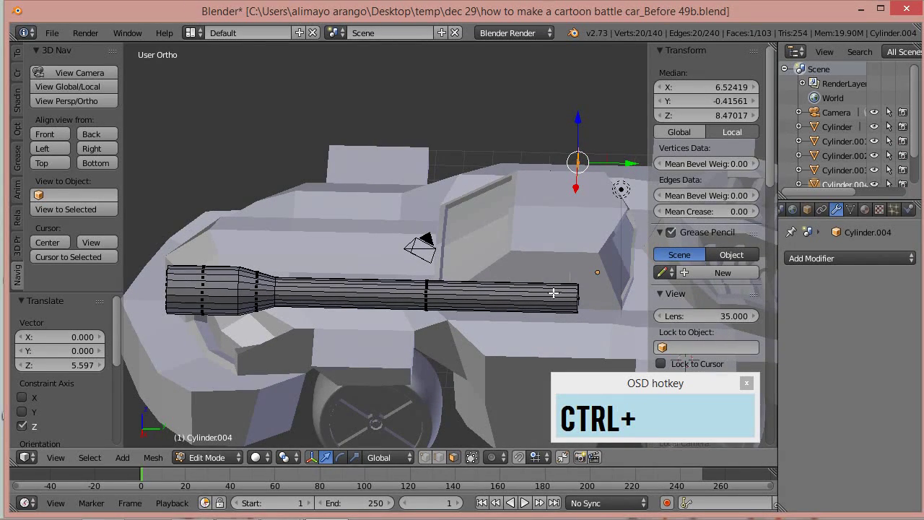
Step: Add two closely spaced loop cuts around the barrel near its rear end, slid to about Y -1.45 and -1.68
key("ctrl+r")
left_click(553, 292)
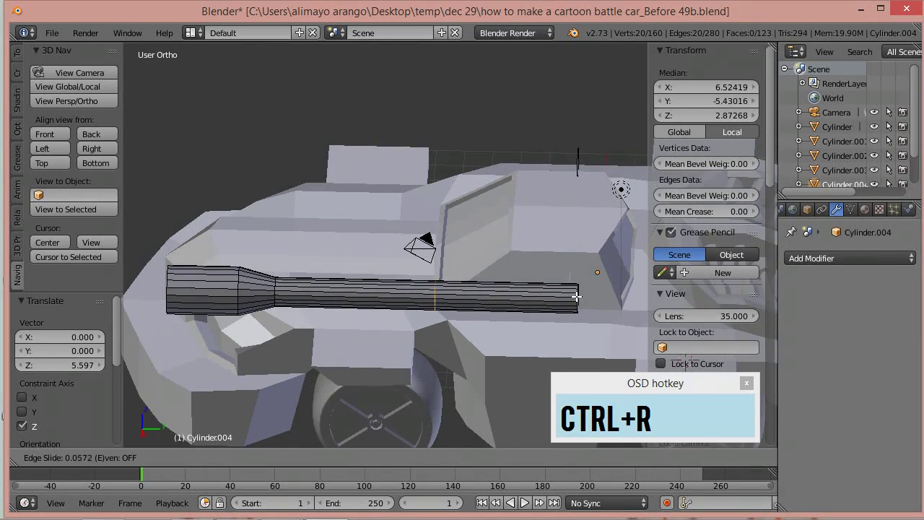
left_click(675, 300)
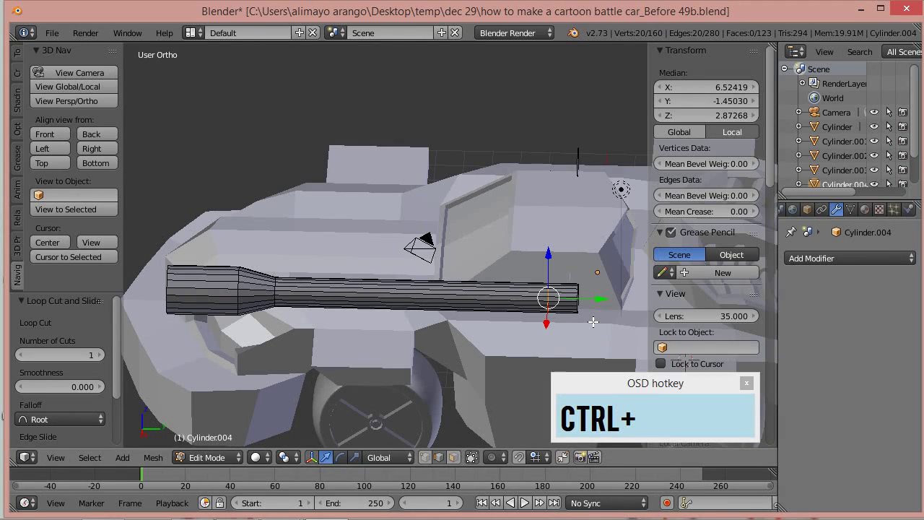
key("ctrl+r")
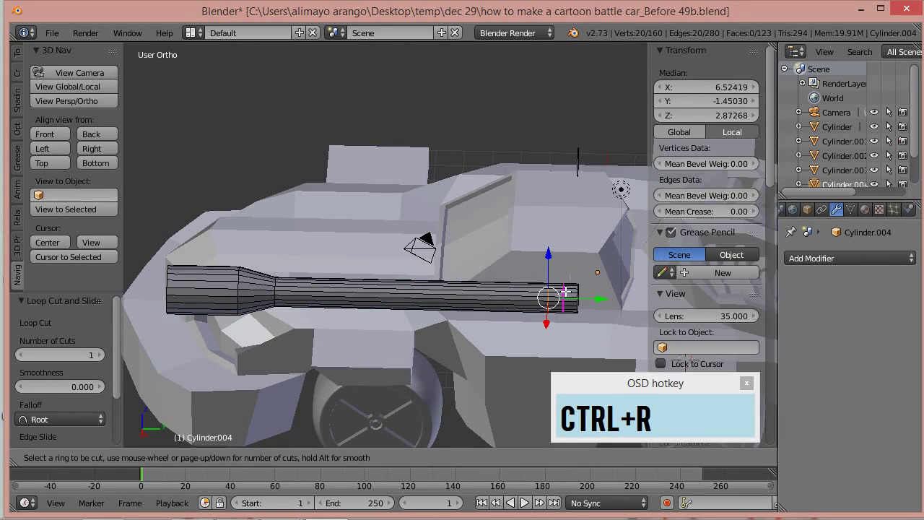
left_click(540, 290)
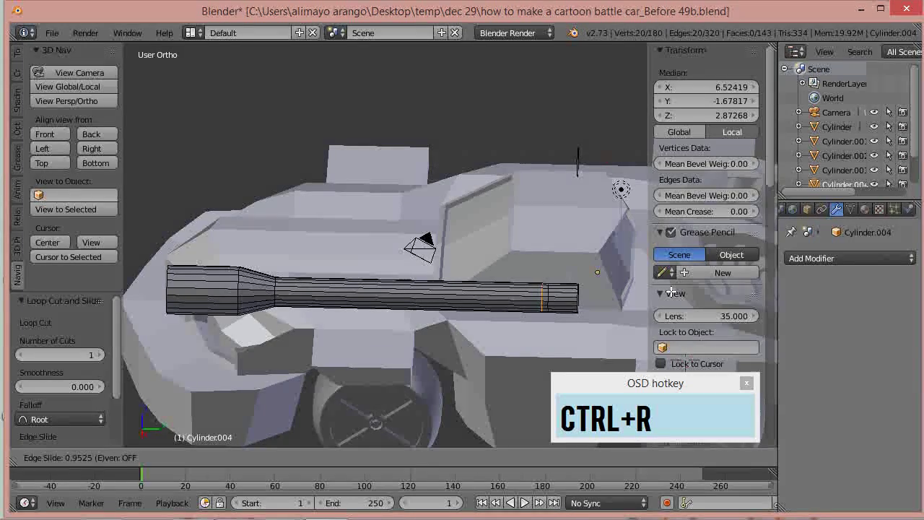
left_click(665, 295)
key("a")
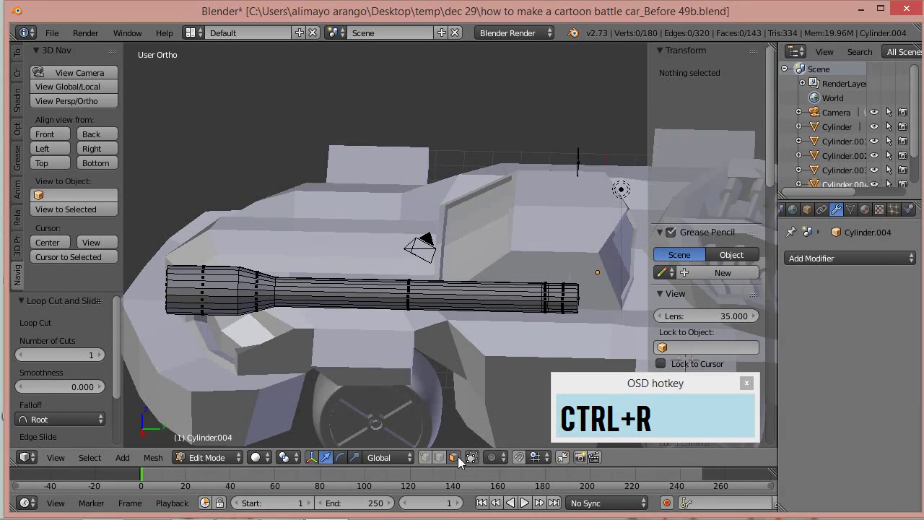
Step: Scale the rearmost ring of faces on the barrel up to about 1.2 to form a collar
left_click(572, 309, "alt")
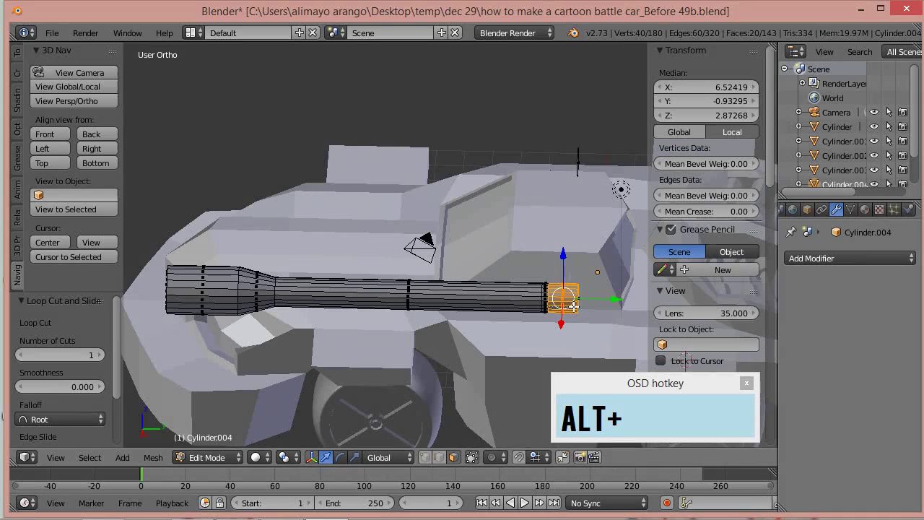
key("alt+s")
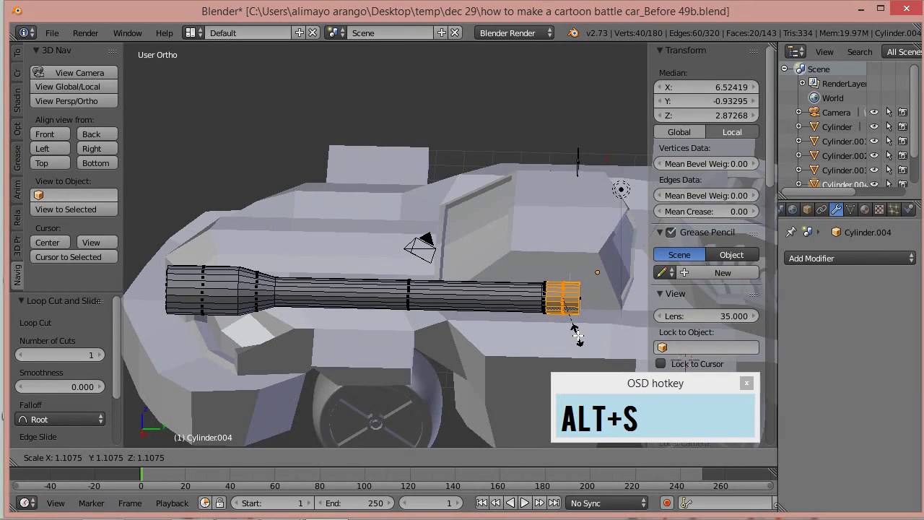
left_click(574, 336)
middle_click_drag(522, 333, 492, 334)
scroll(492, 334, "down", 2)
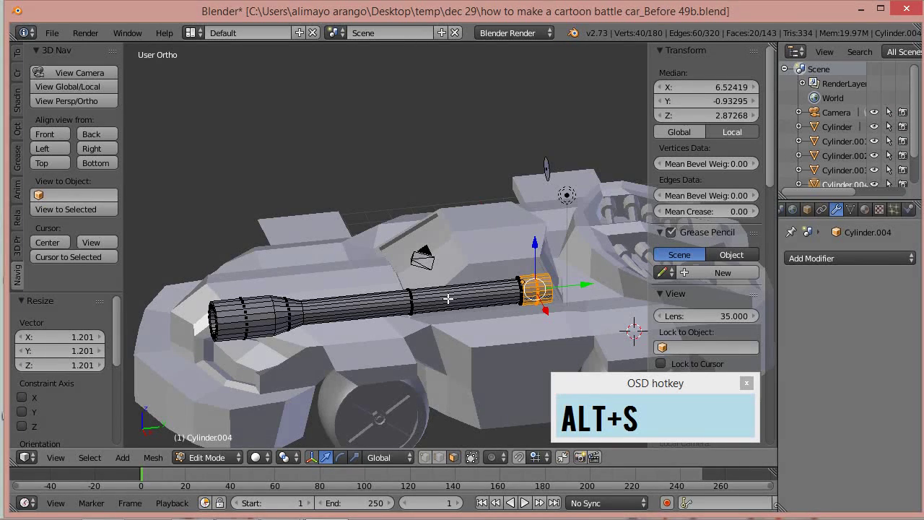
Step: Scale the whole connected barrel down to about 0.39 and move it about -3.56 along Y
key("l")
key("l")
right_click(440, 296)
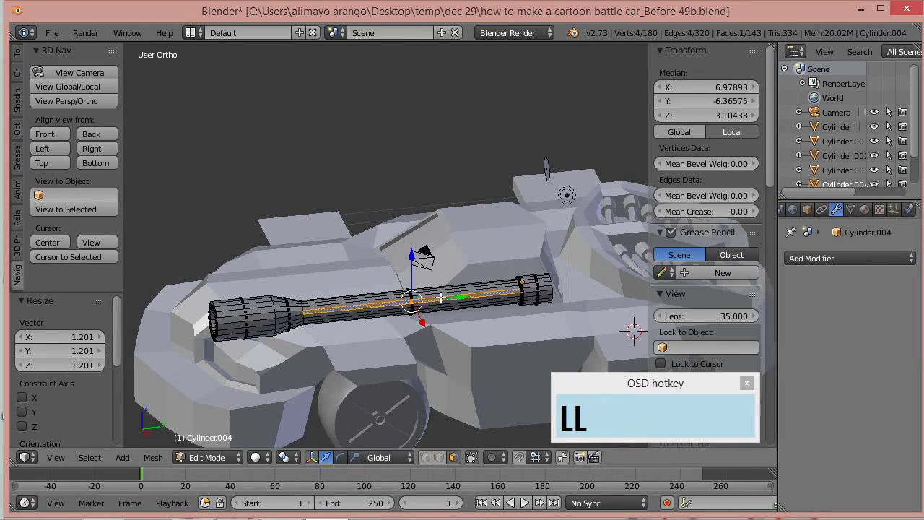
key("l")
key("s")
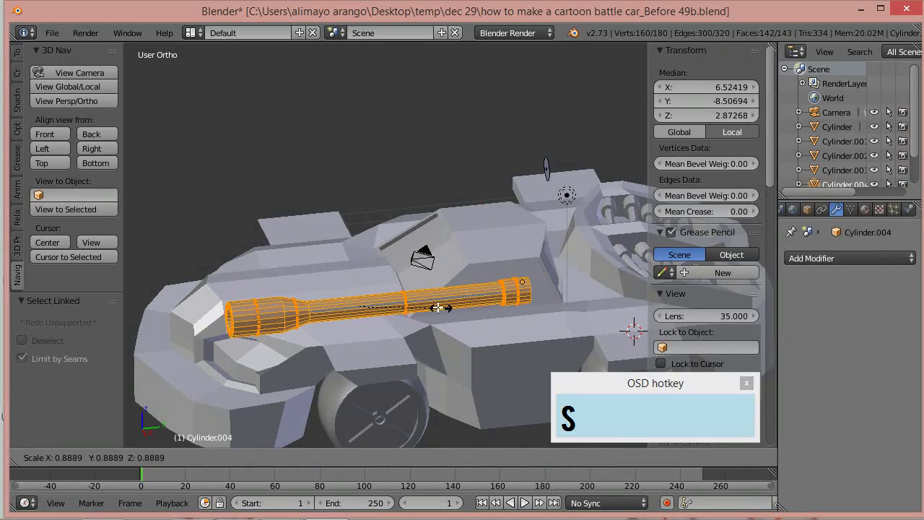
left_click(396, 304)
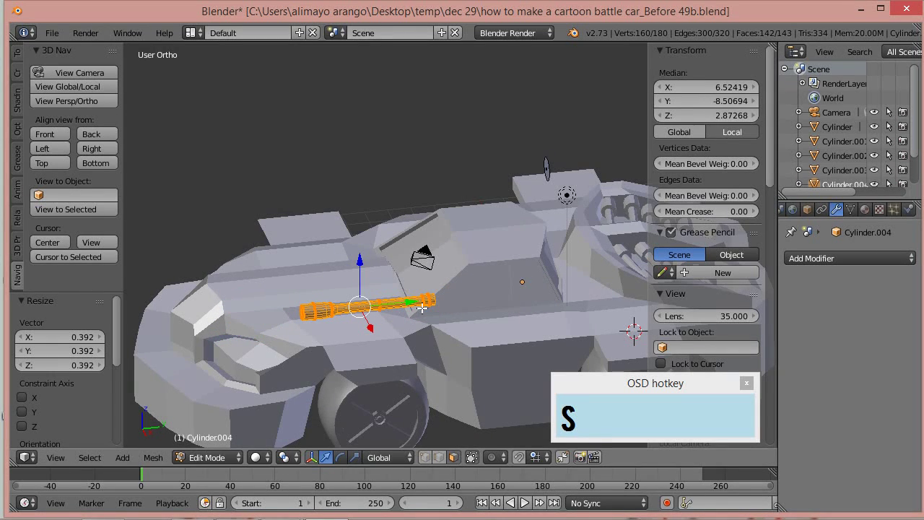
left_click_drag(408, 301, 336, 311)
scroll(336, 311, "up", 2)
middle_click_drag(303, 348, 371, 392)
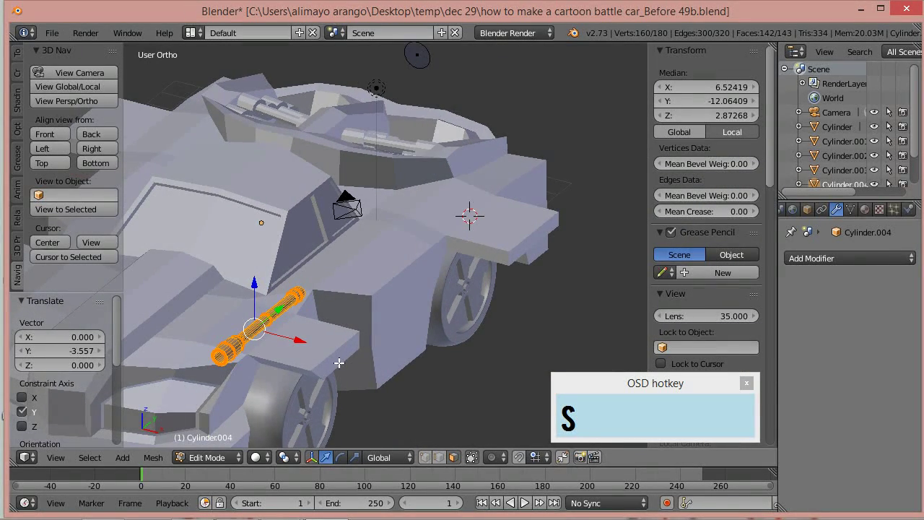
Step: Duplicate the small barrel and move the copy about 0.94 up along Z
key("shift+d")
right_click(267, 296)
left_click_drag(254, 289, 252, 267)
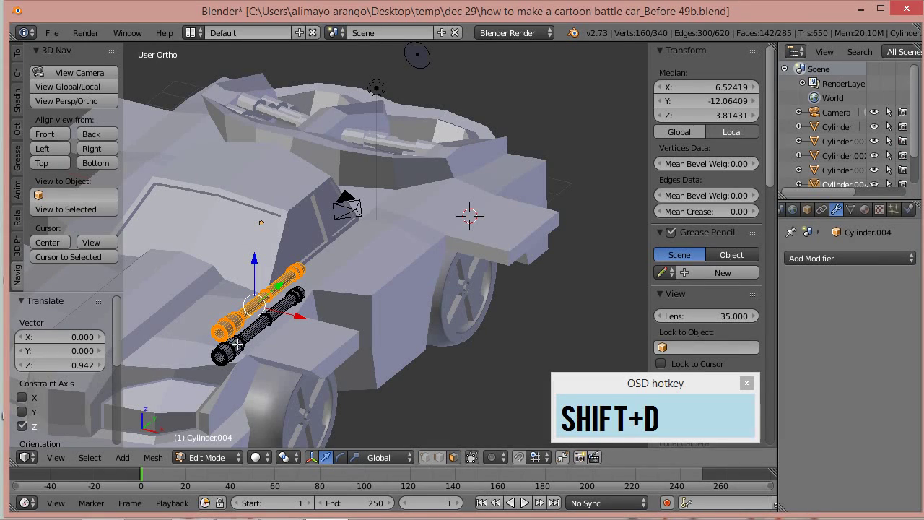
Step: Duplicate both stacked barrels together and move the copies about 1.0 along X to make a two-by-two cluster
key("l")
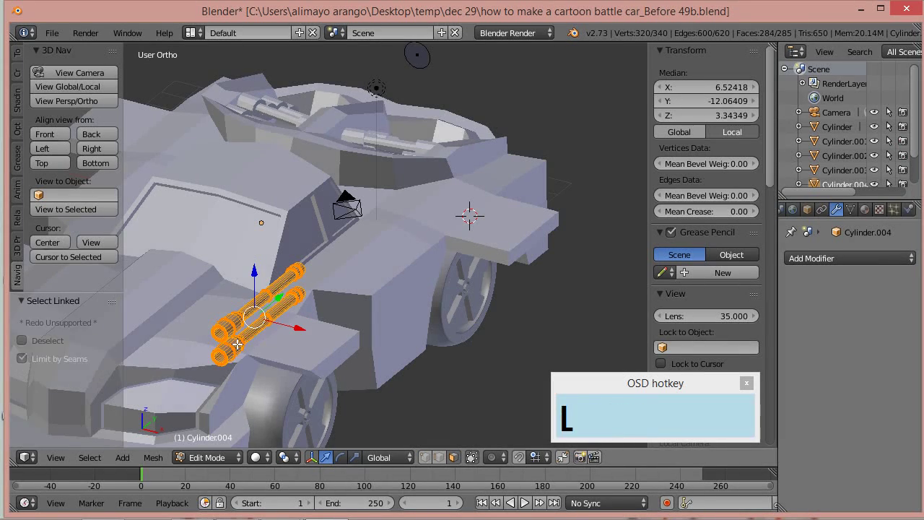
key("shift+d")
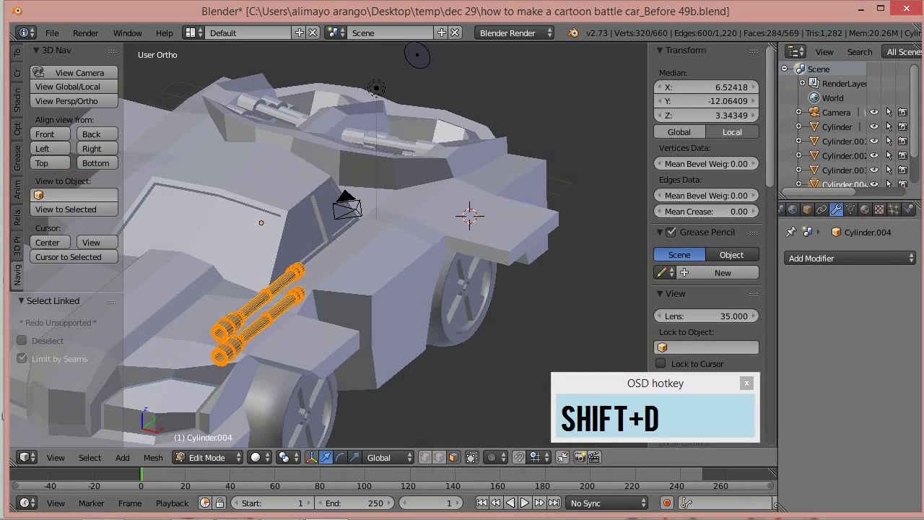
key("g")
key("x")
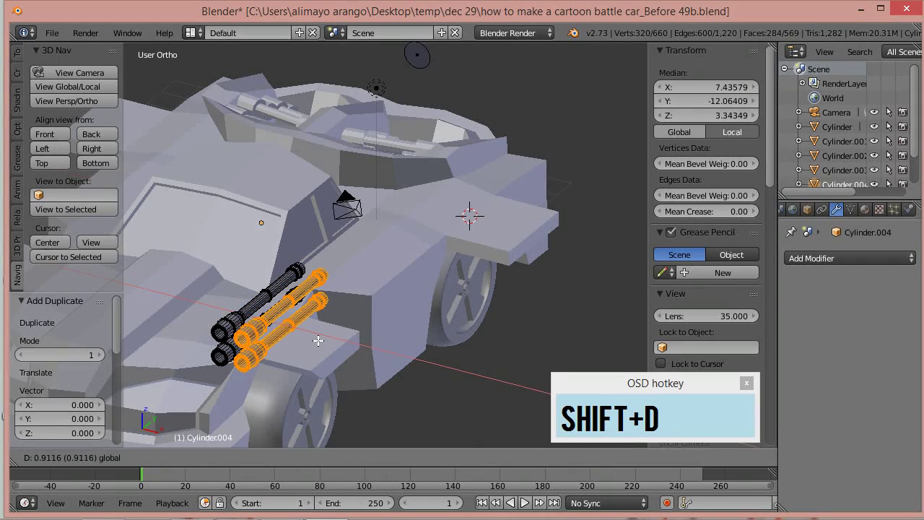
left_click(316, 343)
mouse_move(388, 331)
middle_mouse_down()
mouse_move(324, 373)
mouse_move(382, 316)
middle_mouse_up()
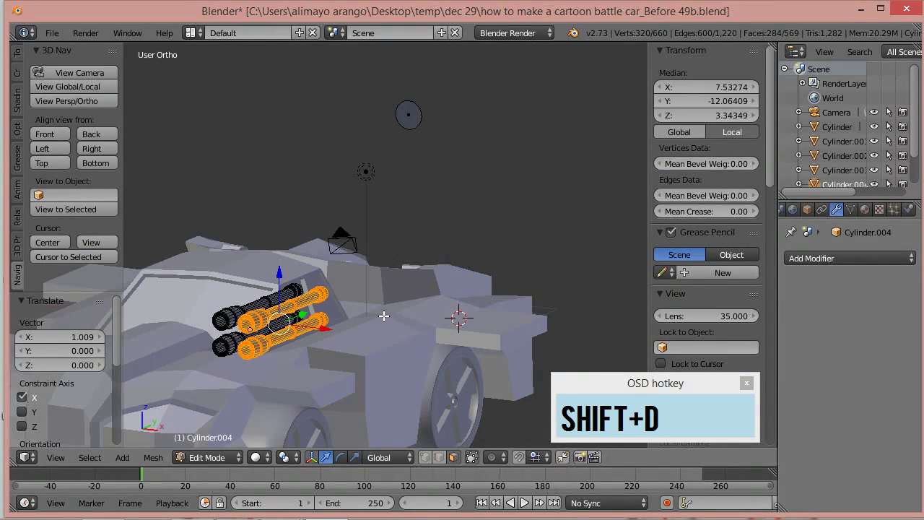
key("a")
Step: Move the two outer barrels about -0.25 along X, closer to the inner pair
scroll(400, 279, "up", 3)
middle_click_drag(400, 279, 403, 246)
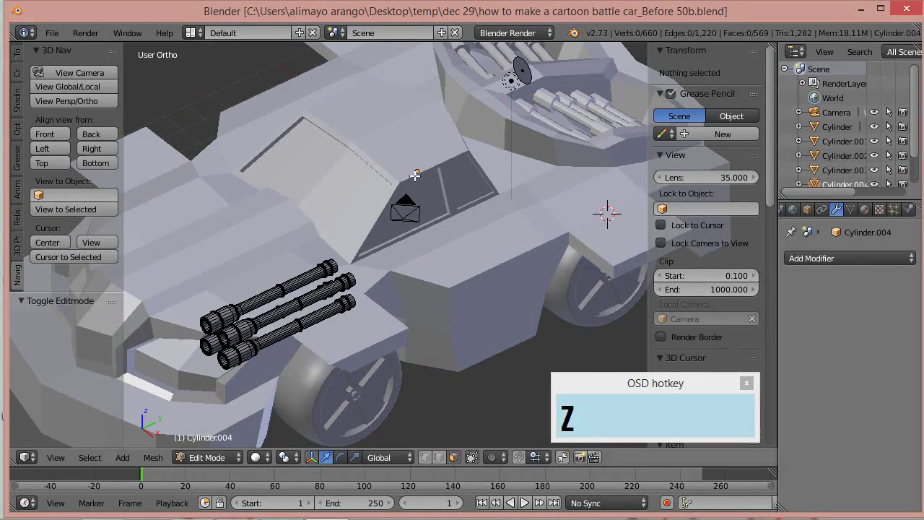
middle_click_drag(396, 307, 323, 323)
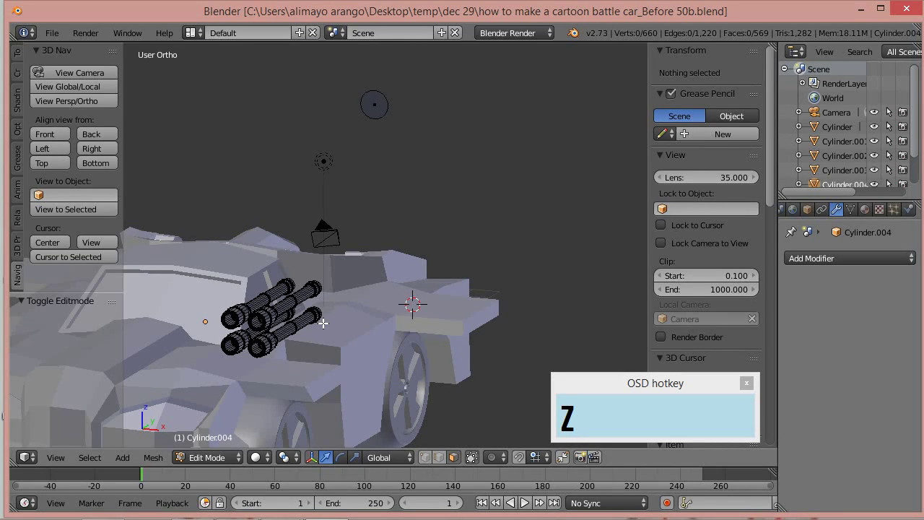
key("l")
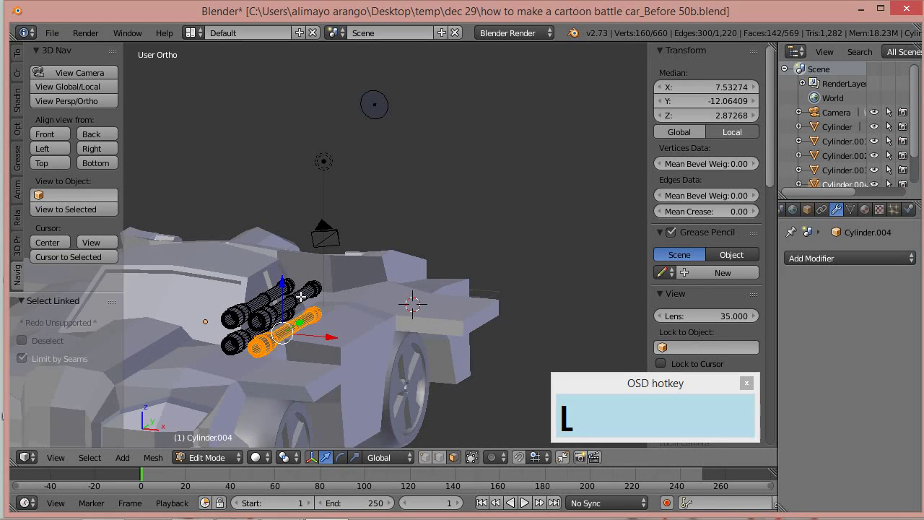
key("l")
middle_click_drag(318, 342, 354, 337)
left_click_drag(342, 322, 333, 323)
middle_click_drag(434, 296, 318, 340)
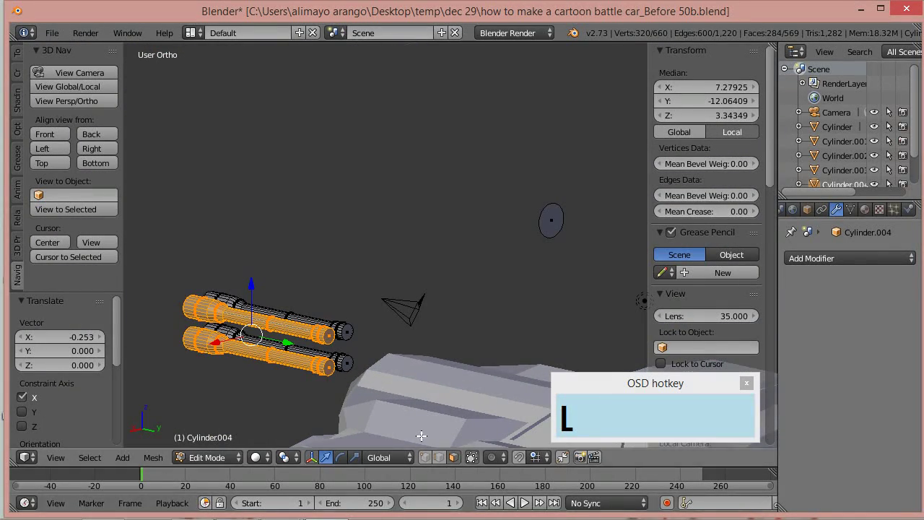
Step: Lengthen all four barrels by moving their rear end faces together about 4.65 along Y
right_click(346, 331)
scroll(334, 353, "up", 3)
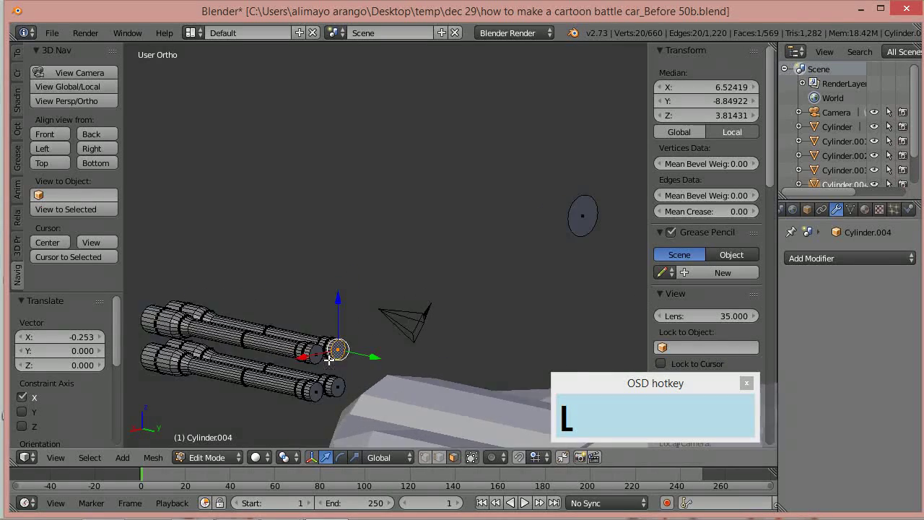
middle_click_drag(383, 385, 466, 241, "shift")
scroll(470, 270, "up", 4)
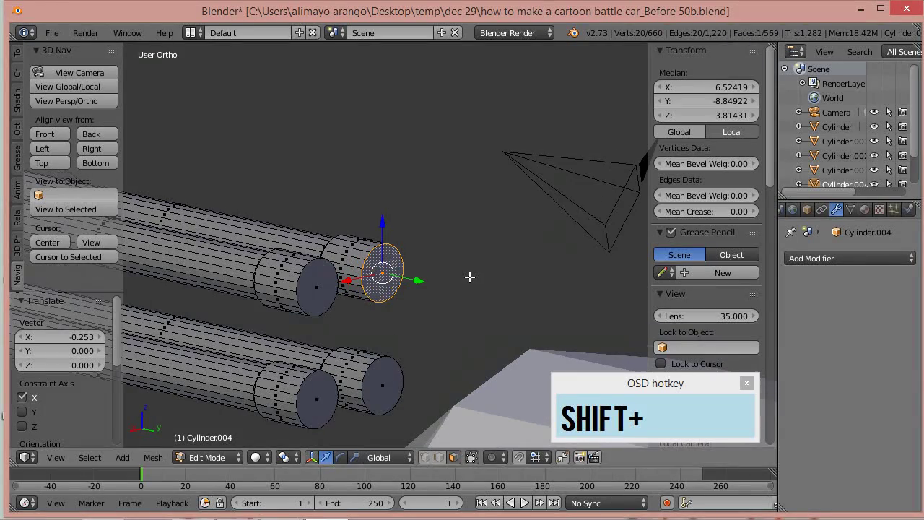
right_click(314, 286, "shift")
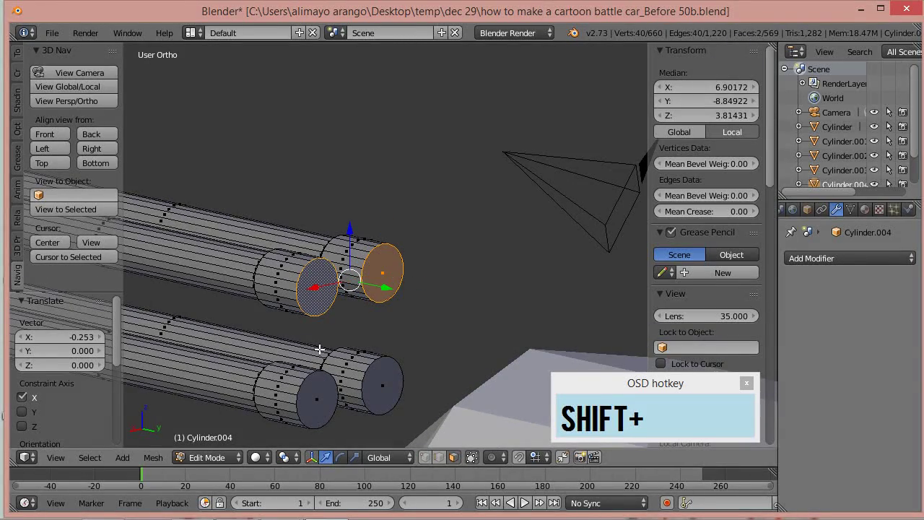
right_click(325, 393, "shift")
right_click(379, 388, "shift")
scroll(377, 326, "down", 4)
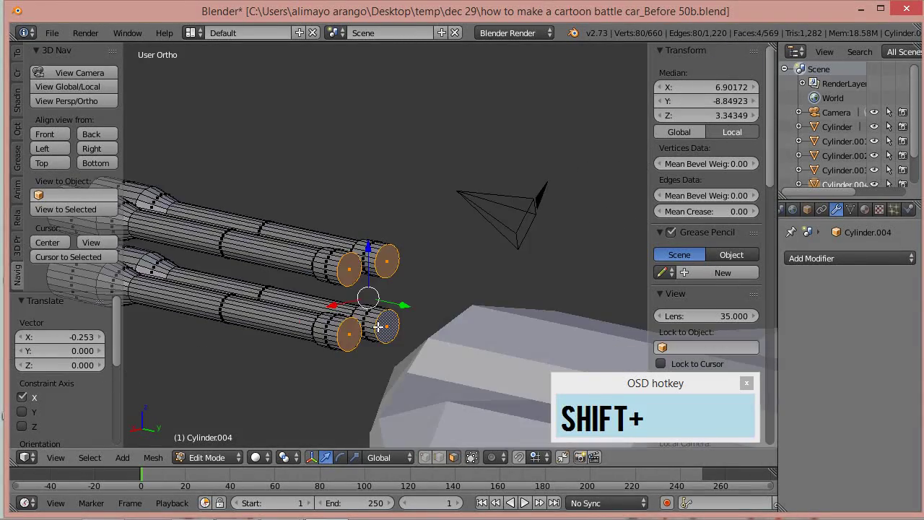
scroll(377, 326, "up", 4)
left_click_drag(418, 283, 572, 316)
scroll(551, 268, "down", 1)
middle_click_drag(433, 265, 499, 237)
scroll(498, 237, "down", 2)
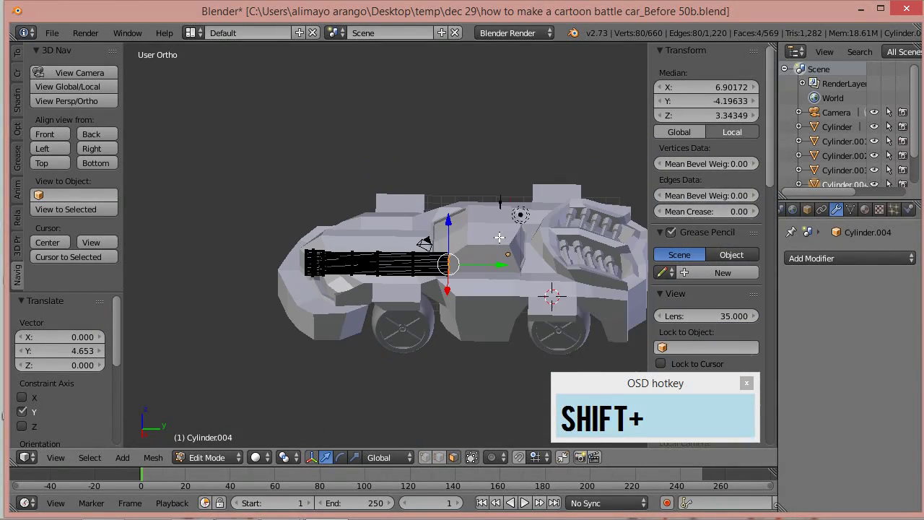
Step: Scale the separate round face above the car to about 1.8 and extrude it about -0.46 along Y into a disc
scroll(508, 194, "up", 1)
middle_click_drag(507, 225, 517, 218)
right_click(517, 218)
scroll(519, 243, "up", 1)
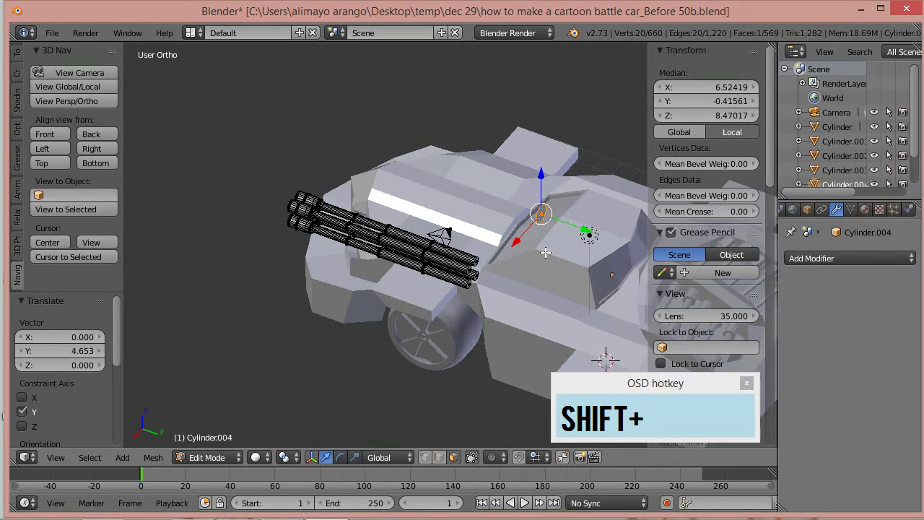
key("s")
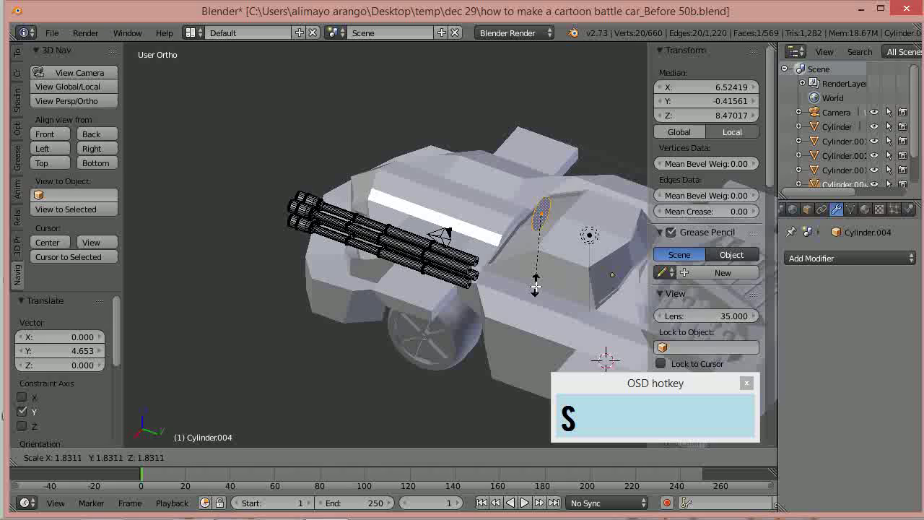
left_click(543, 284)
key("e")
key("y")
left_click(539, 273)
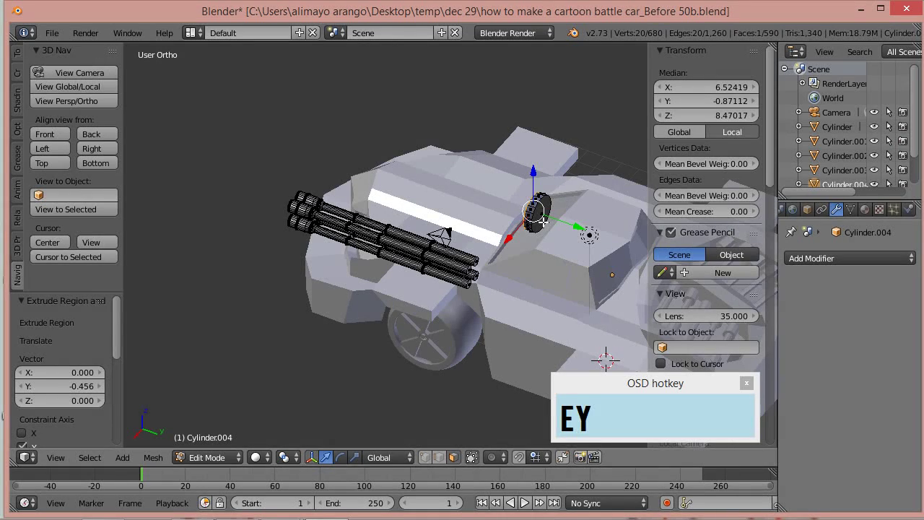
Step: Move the whole disc about -6.38 along Z and -1.25 along Y, bringing it behind the barrel cluster
key("l")
middle_click_drag(501, 255, 561, 244)
left_click_drag(537, 174, 493, 286)
middle_click_drag(493, 286, 504, 268)
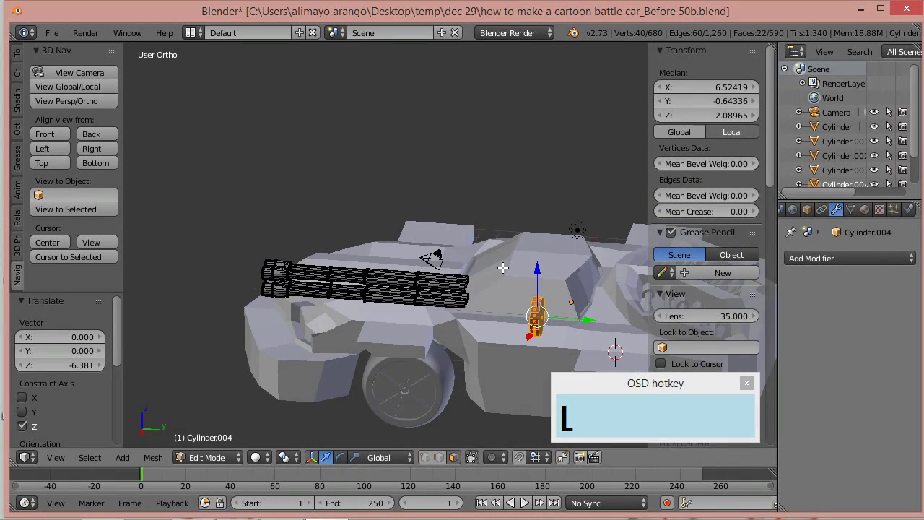
scroll(508, 277, "up", 2)
middle_click_drag(527, 279, 451, 214, "shift")
left_click_drag(570, 283, 500, 300)
scroll(498, 300, "up", 2)
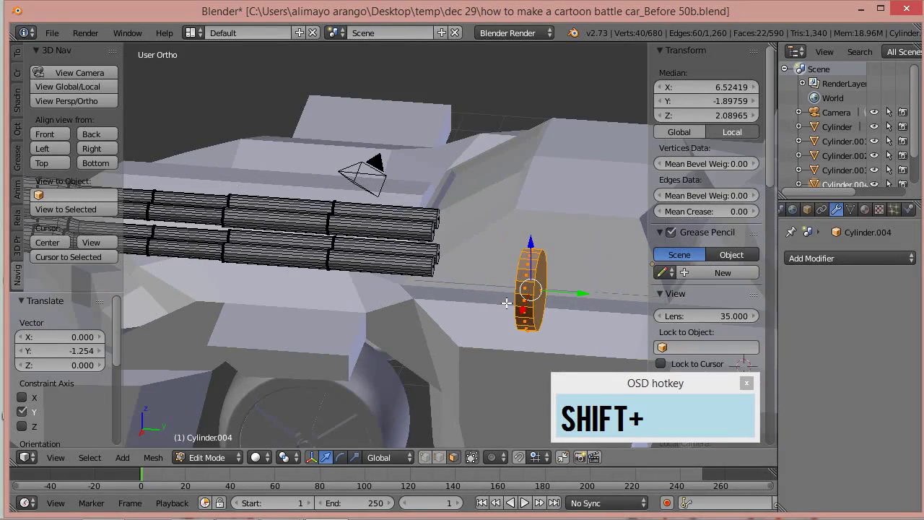
Step: Flip the disc's normals and move it about -9.21 along Y and 1.15 along Z onto the front of the barrels
key("w")
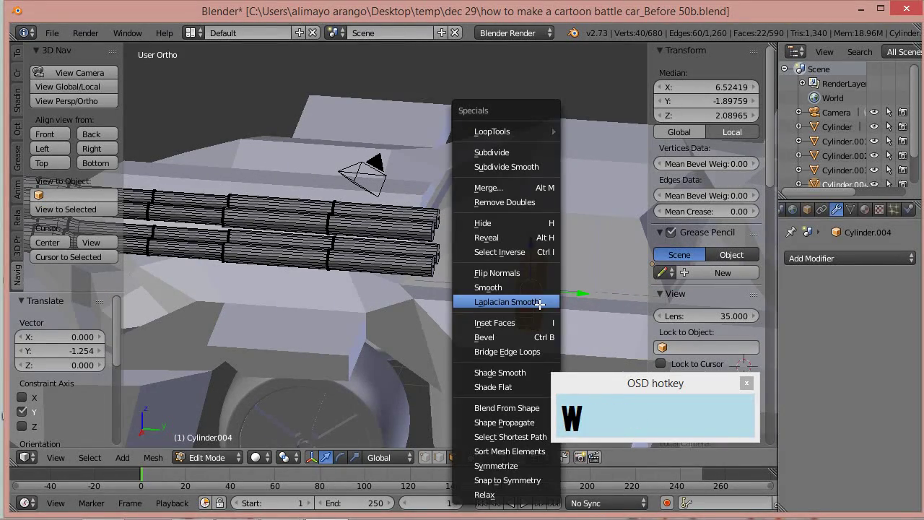
left_click(521, 274)
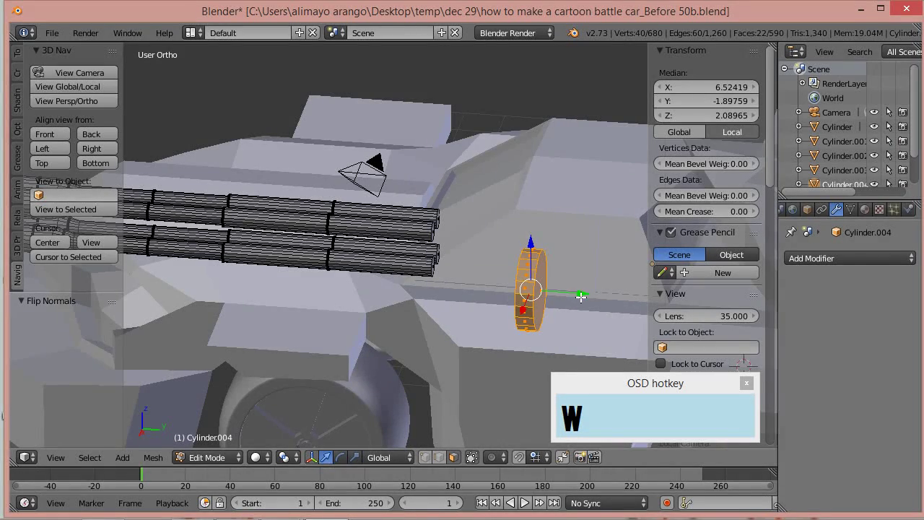
middle_click_drag(579, 291, 577, 284)
left_click_drag(554, 284, 207, 181)
middle_click_drag(257, 254, 292, 255)
left_click_drag(247, 215, 267, 205)
Step: Resize the disc to fit around the four barrels, scaling by about 1.29 and 0.898, and shift it 0.258 along X
key("s")
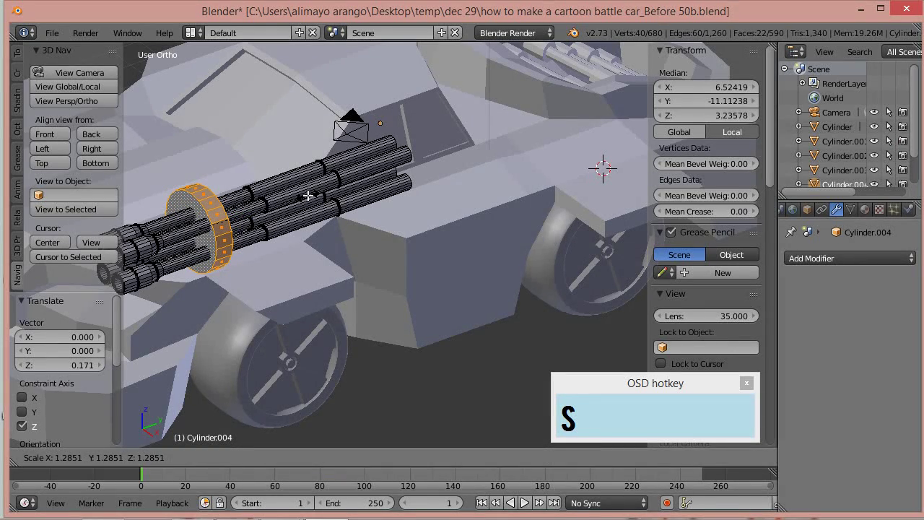
left_click(306, 195)
middle_click_drag(302, 199, 289, 228)
left_click_drag(253, 232, 234, 207)
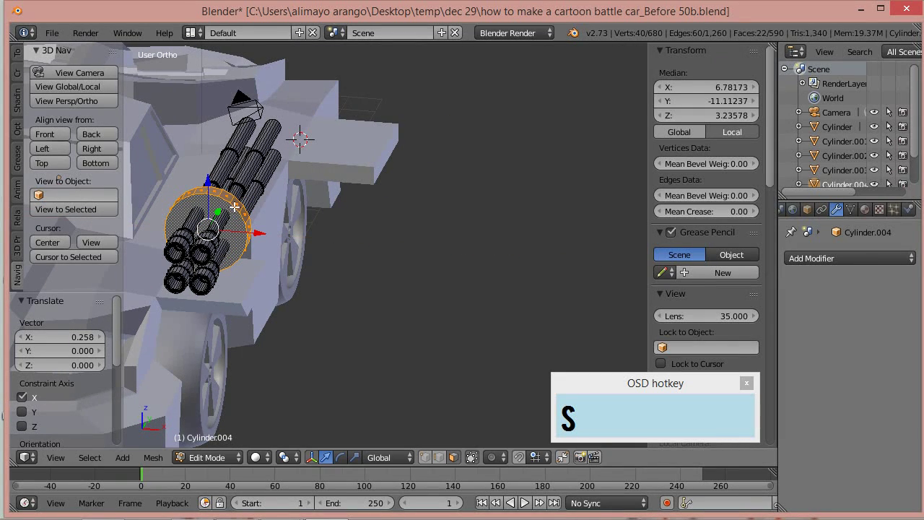
key("s")
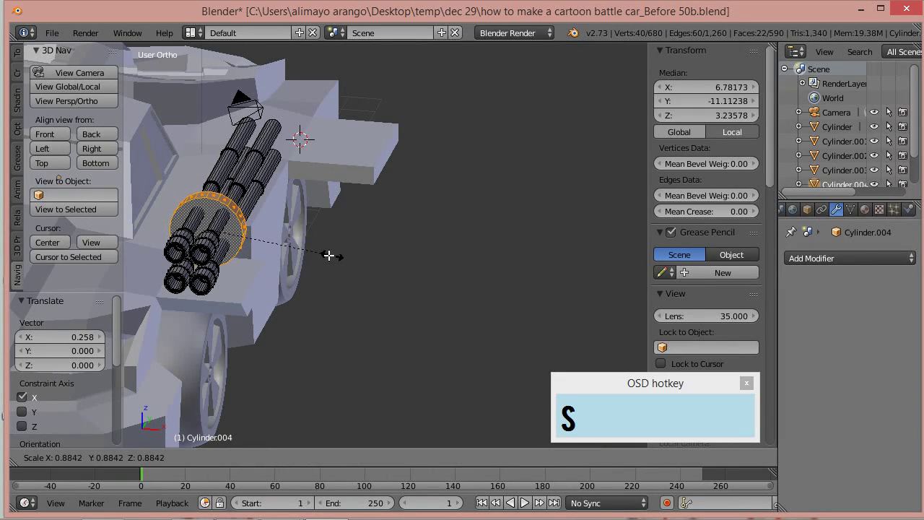
left_click(329, 257)
Step: Centre the disc on the four barrels in front view, moving it about 0.085 along both X and Z
middle_click_drag(330, 275, 292, 226)
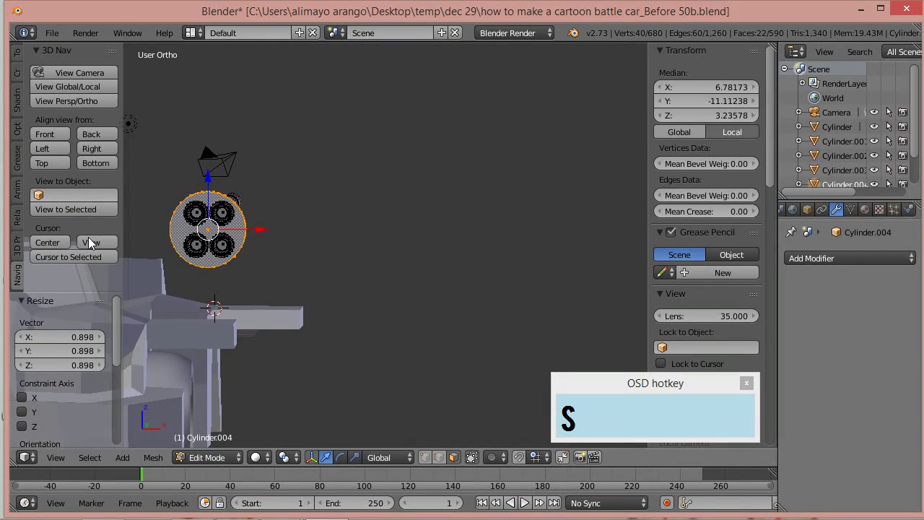
left_click(43, 134)
left_click_drag(336, 137, 330, 127)
left_click_drag(293, 86, 298, 88)
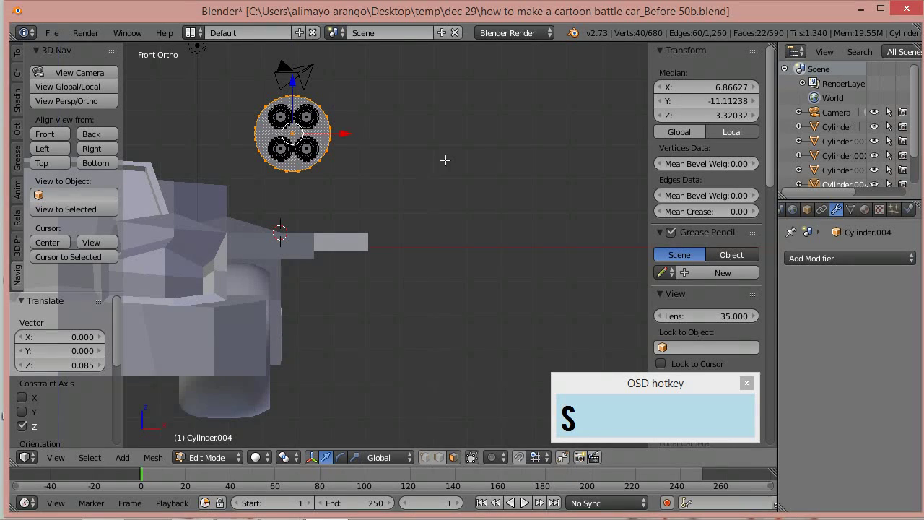
Step: Tighten the disc around the barrels with scales of about 0.94 and 0.945, shifting it 0.021 along X
key("s")
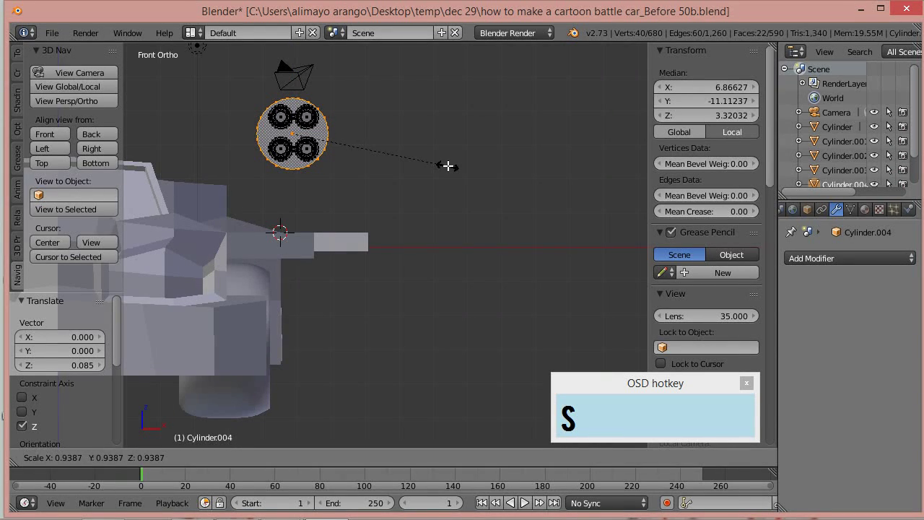
left_click(448, 166)
left_click_drag(346, 137, 345, 137)
middle_click_drag(371, 189, 413, 187)
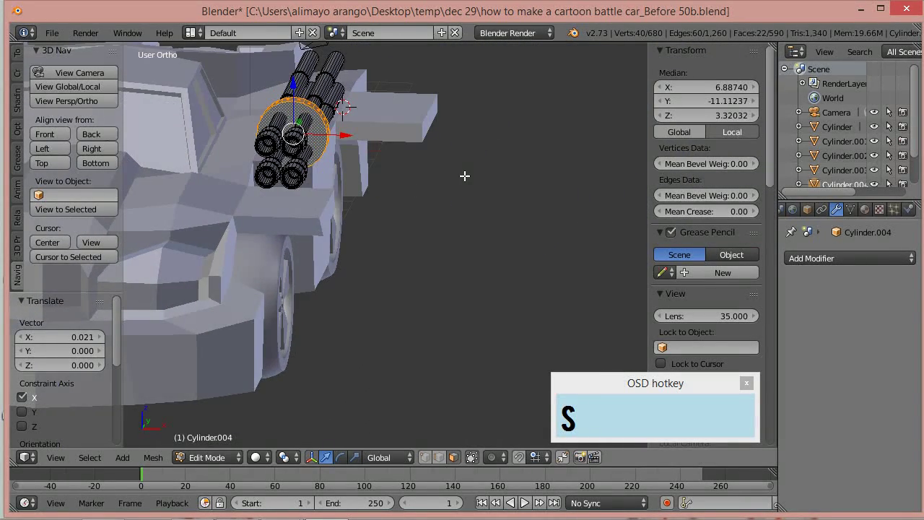
key("s")
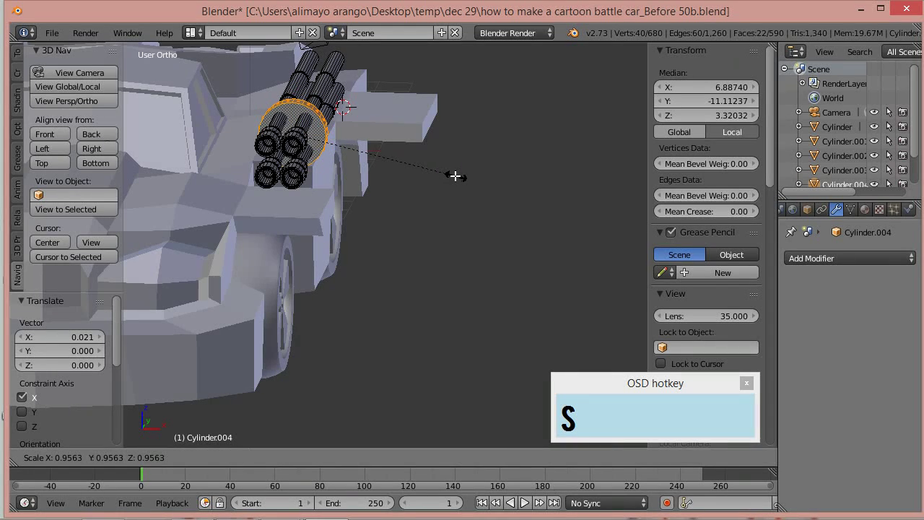
left_click(454, 176)
Step: Duplicate the disc and move the copy 5.332 along Y toward the rear of the barrels
middle_click_drag(425, 181, 371, 189)
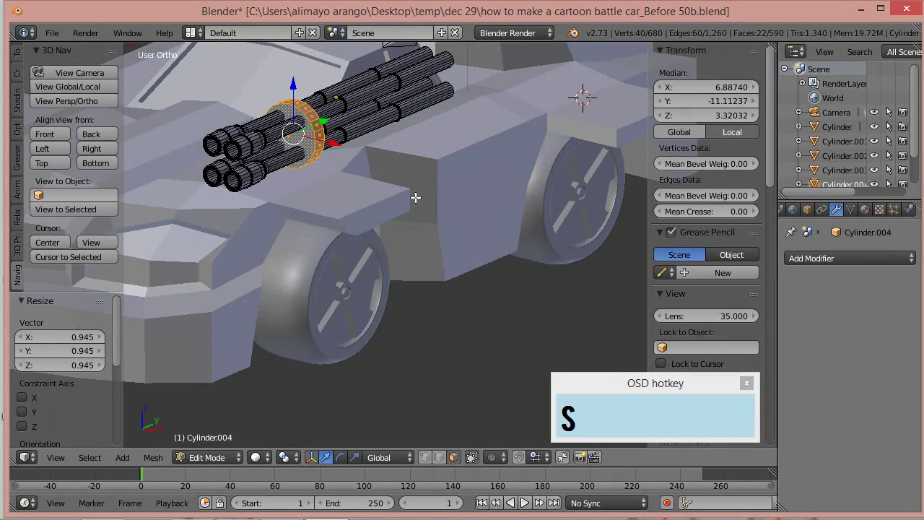
key("shift+d")
right_click(346, 129)
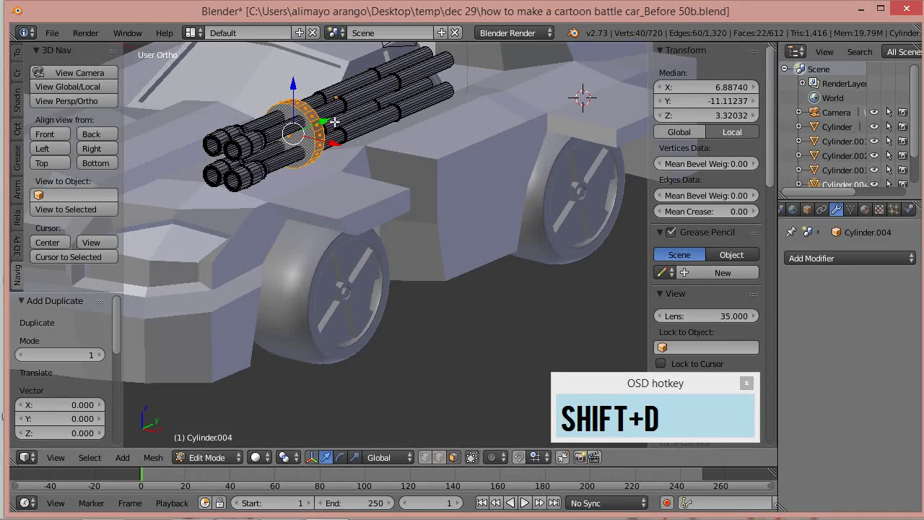
left_click_drag(325, 121, 441, 92)
middle_click_drag(478, 97, 485, 129)
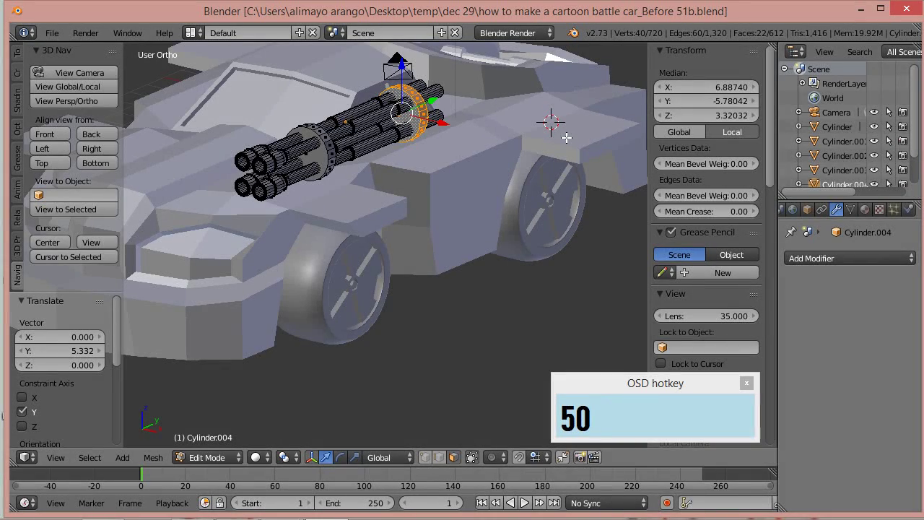
Step: Duplicate the back face of the rear disc and move the copy 1.266 along Y to the barrels' rear ends
middle_click_drag(567, 143, 417, 78)
left_click(405, 67)
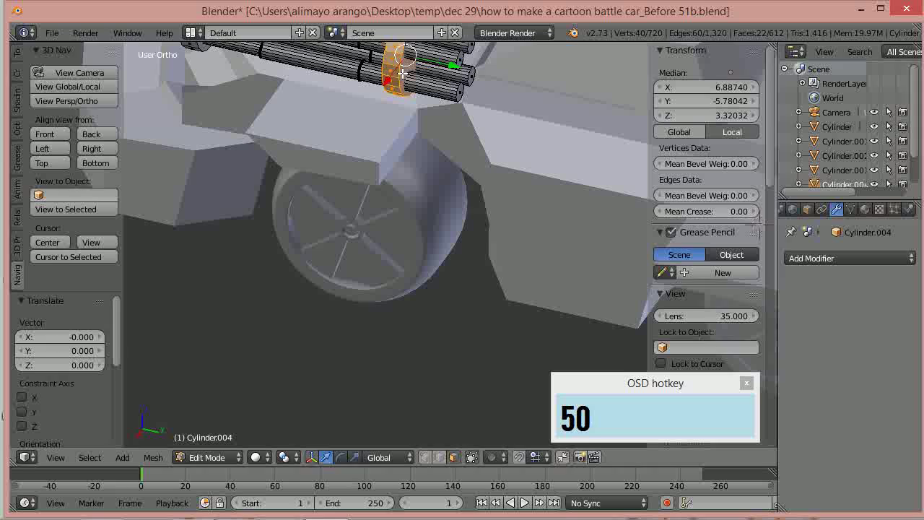
right_click(402, 75)
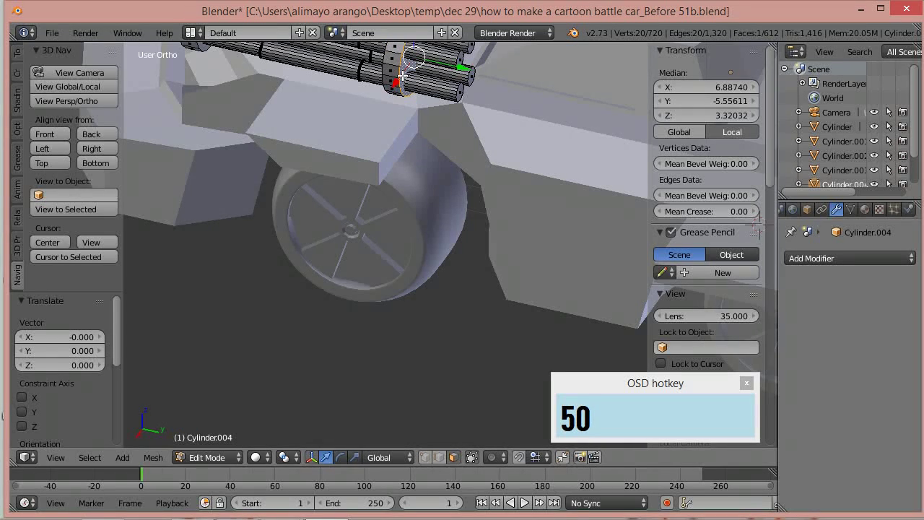
key("shift+d")
left_click(403, 84)
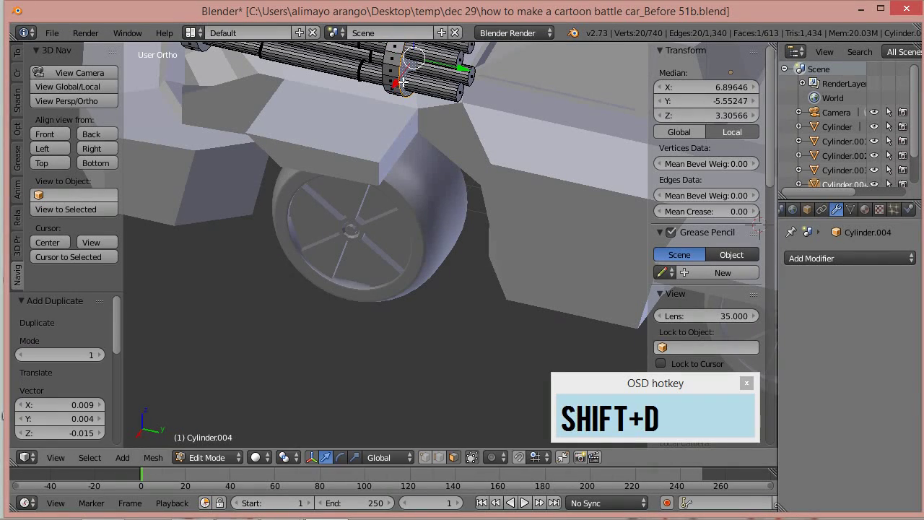
left_click_drag(459, 71, 503, 95)
scroll(498, 108, "down", 4)
middle_click_drag(442, 175, 498, 170)
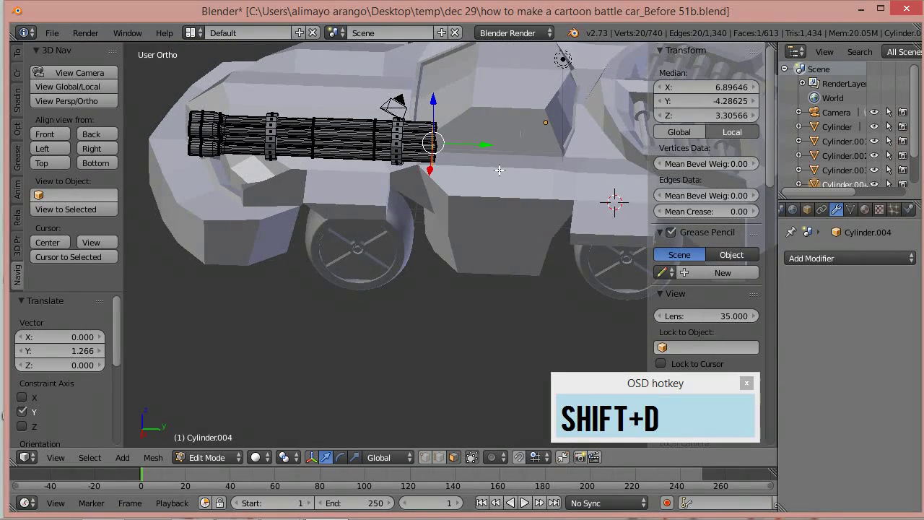
Step: Scale the copied round face to 1.496 and extrude it 0.676 along Y behind the barrels
key("s")
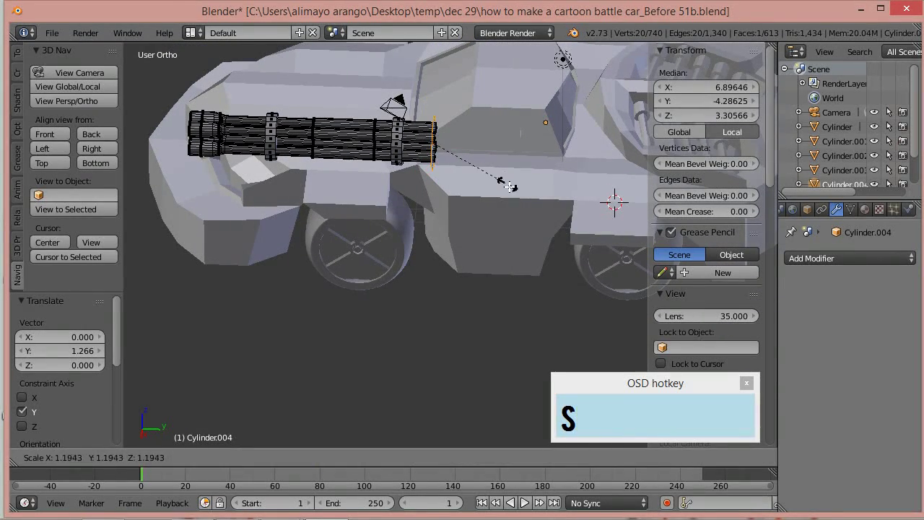
left_click(519, 205)
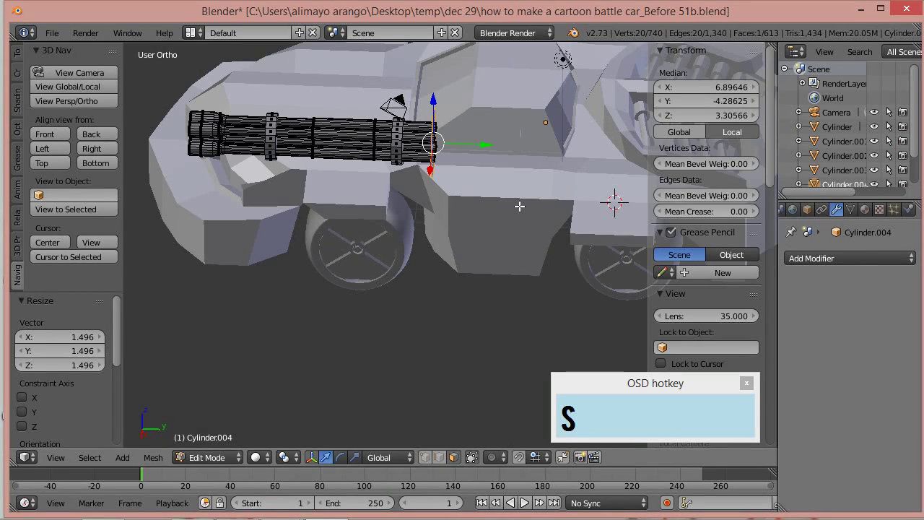
key("e")
key("y")
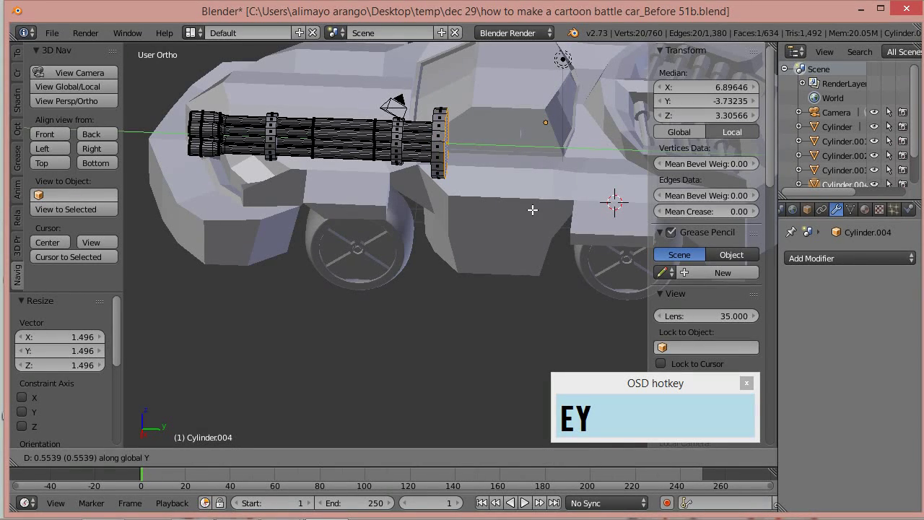
left_click(535, 210)
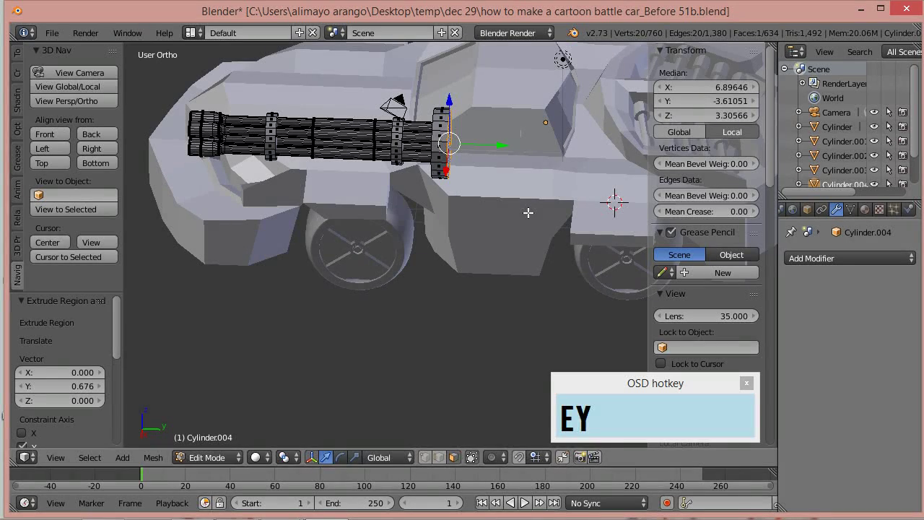
Step: Scale the extruded rear face to 1.315 and extrude it 4.479 along Y to form a large gun housing
key("s")
left_click(536, 240)
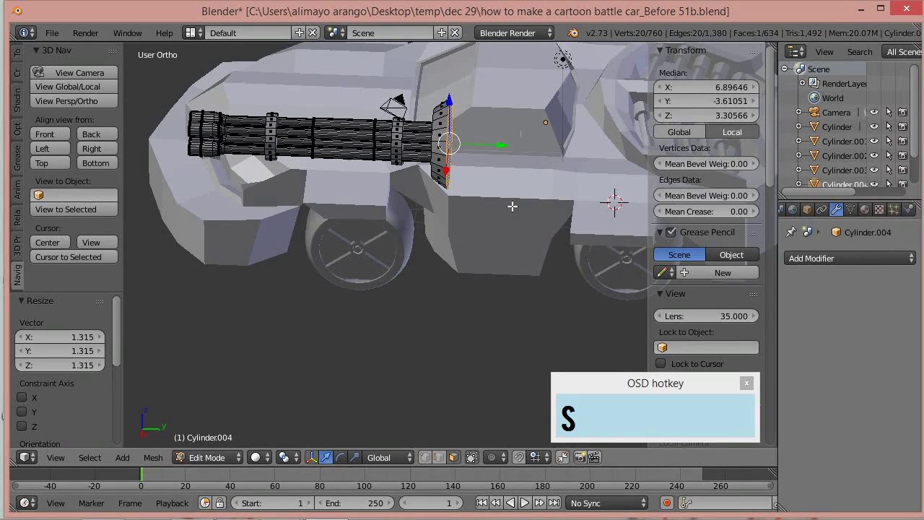
middle_click_drag(512, 207, 537, 211)
key("e")
key("y")
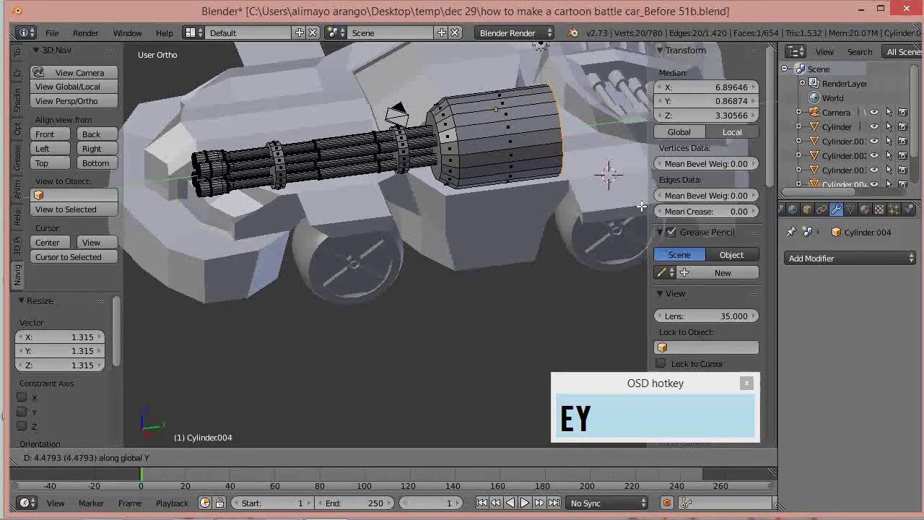
left_click(641, 206)
Step: Lengthen the gun housing by moving its rear face 1.402 along Y
middle_click_drag(514, 216, 501, 184)
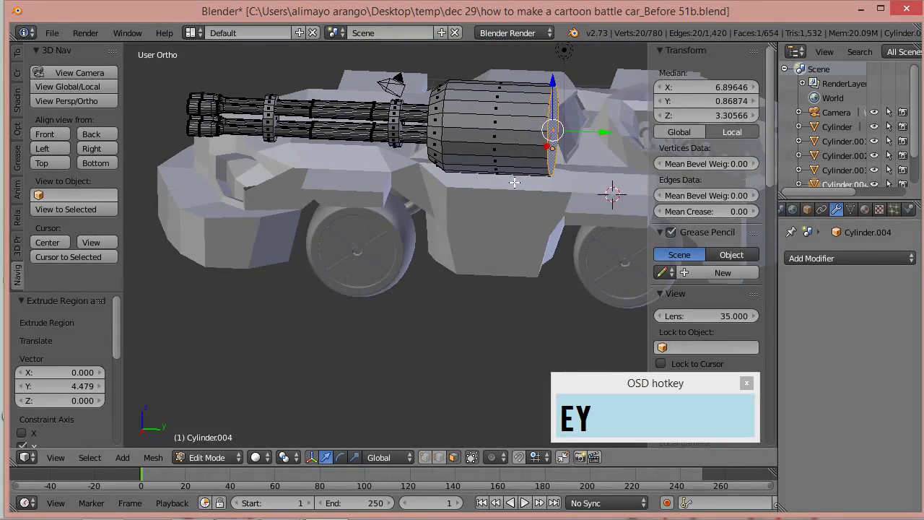
middle_click_drag(562, 156, 570, 150)
left_click_drag(576, 148, 591, 176)
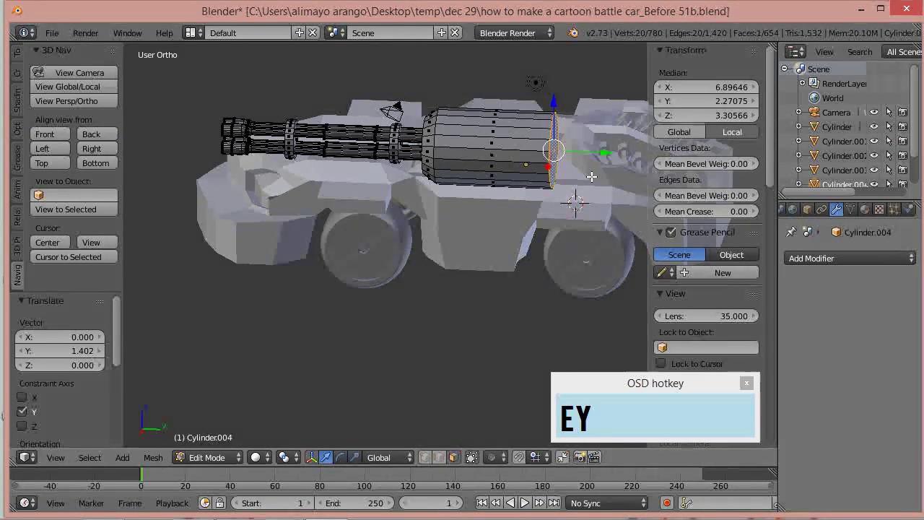
Step: Extrude the housing's rear face 1.038 along Y and scale it to 0.722 for a tapered end
key("e")
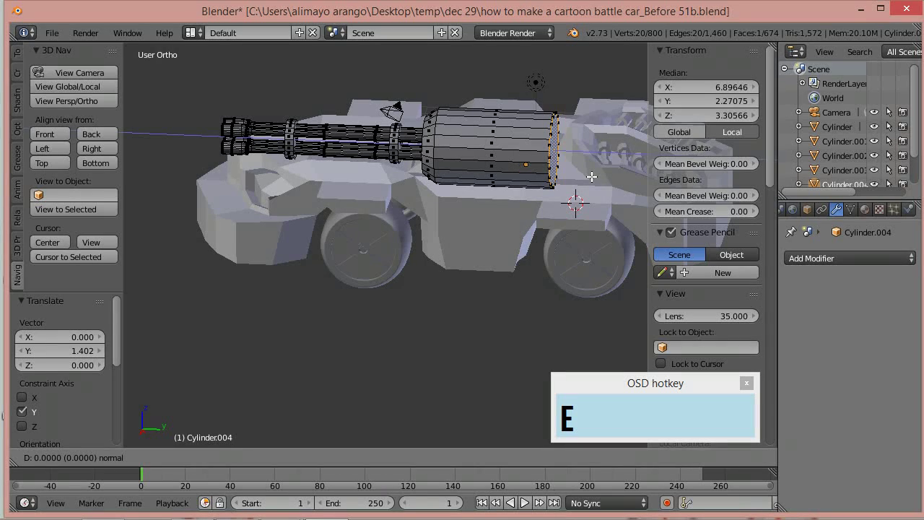
key("y")
left_click(611, 181)
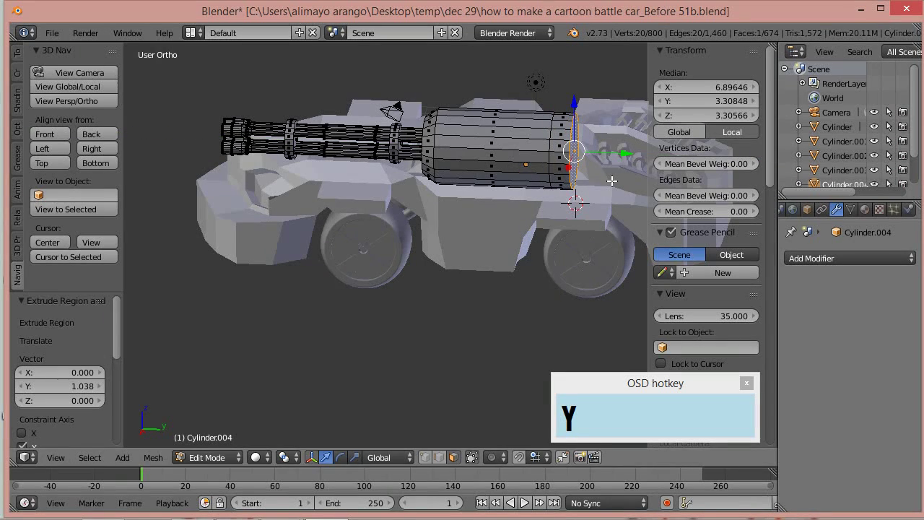
key("s")
left_click(595, 178)
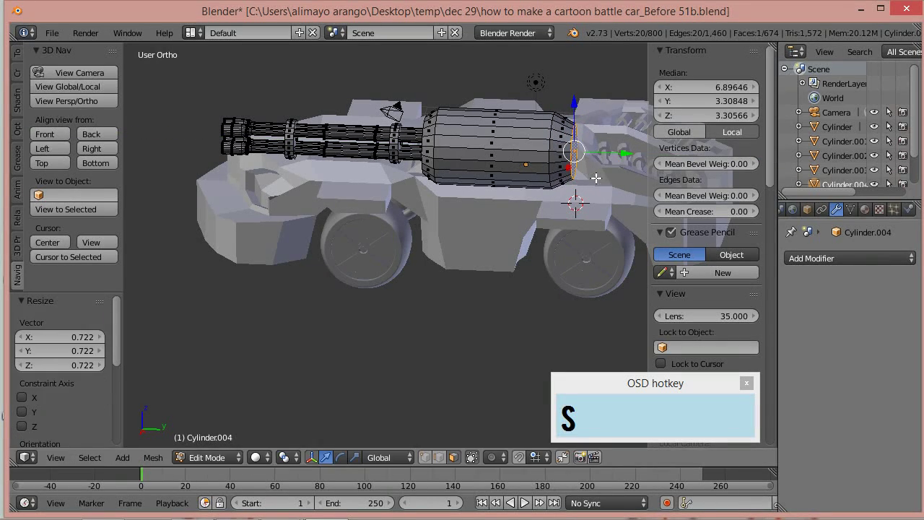
Step: Select the whole gun housing, scale it down, and move it -0.746 along Y toward the barrels
middle_click_drag(442, 217, 545, 233)
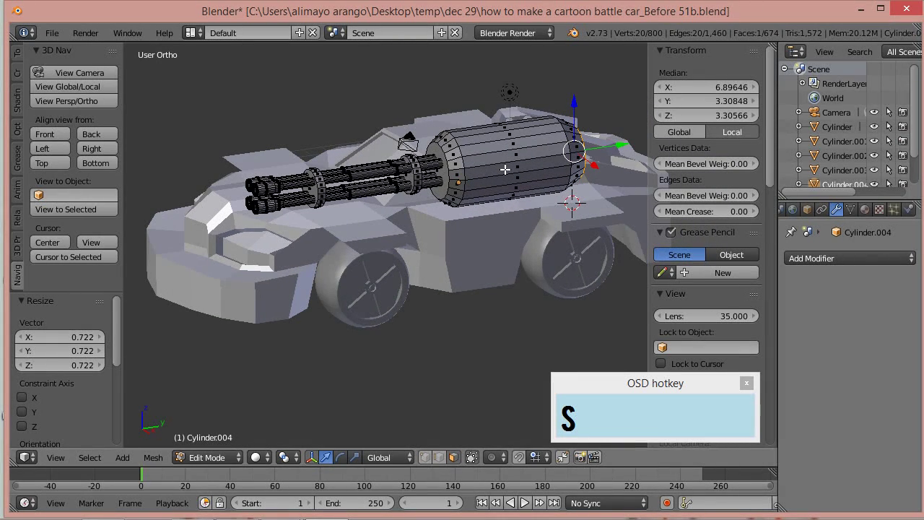
key("l")
key("s")
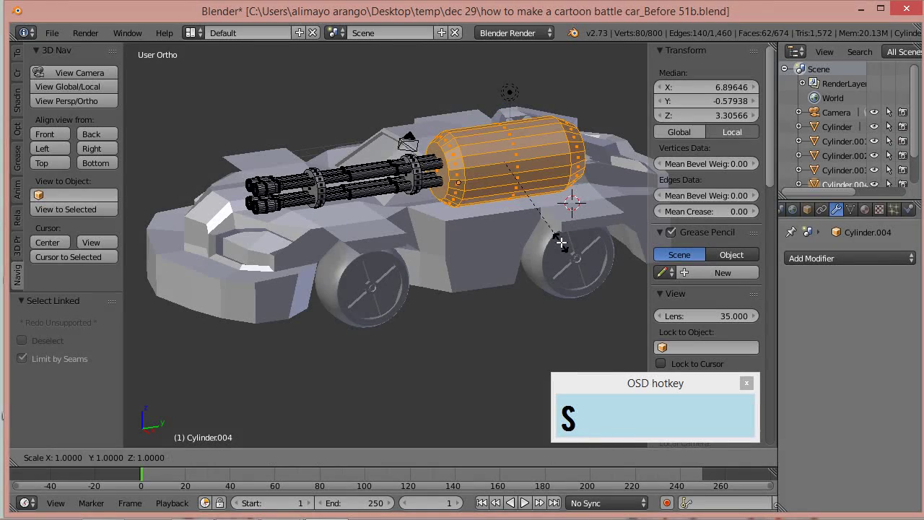
left_click(547, 232)
left_click_drag(550, 156, 537, 156)
middle_click_drag(416, 218, 515, 236)
Step: Shrink the housing further with scales of about 0.91 and 0.938, moving it -0.389 along Y against the barrels
scroll(532, 227, "up", 2)
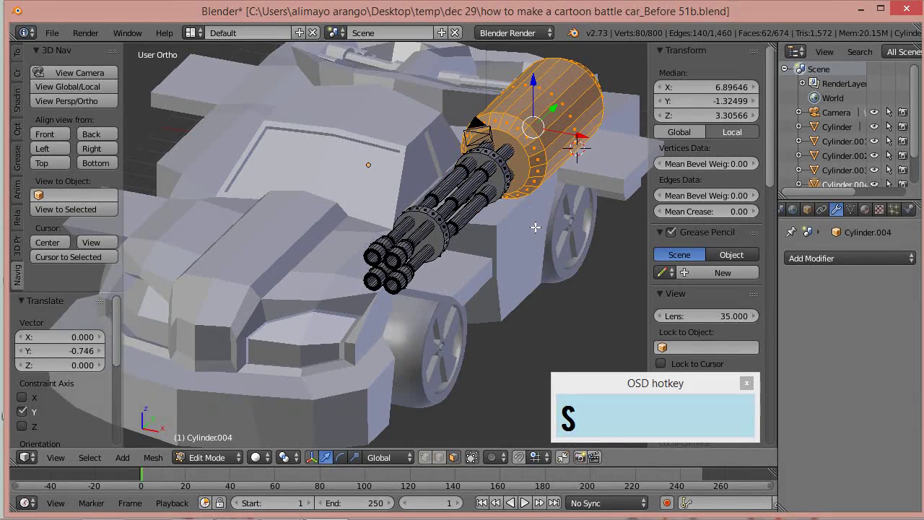
middle_click_drag(566, 215, 461, 231, "shift")
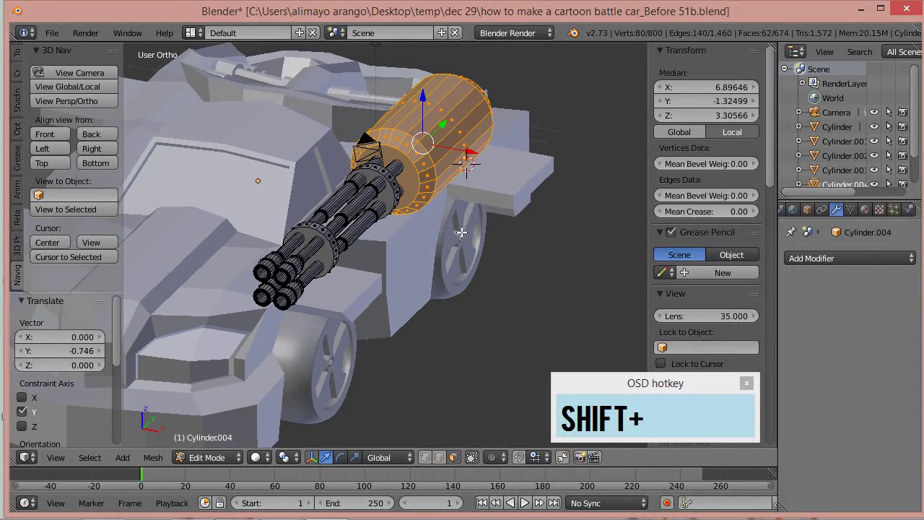
key("s")
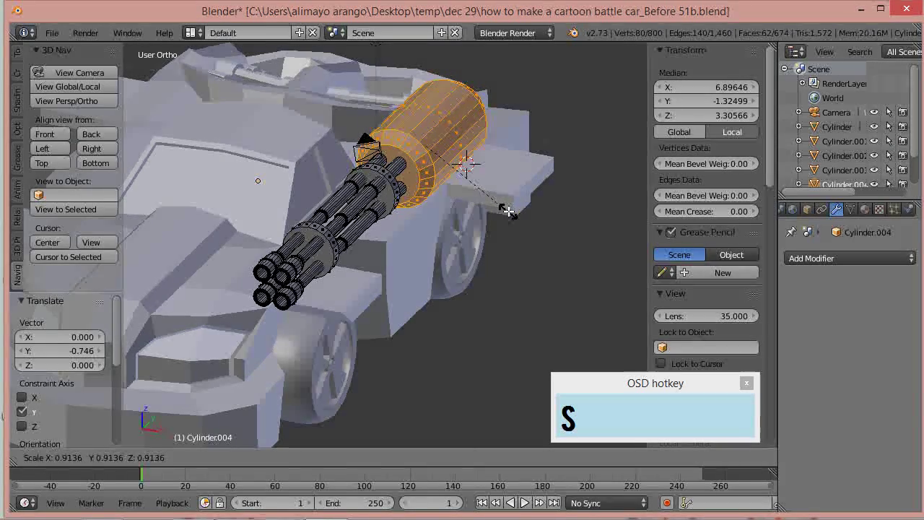
left_click(507, 208)
left_click_drag(443, 124, 439, 124)
mouse_move(527, 232)
middle_mouse_down()
mouse_move(472, 186)
mouse_move(568, 210)
mouse_move(518, 226)
middle_mouse_up()
key("s")
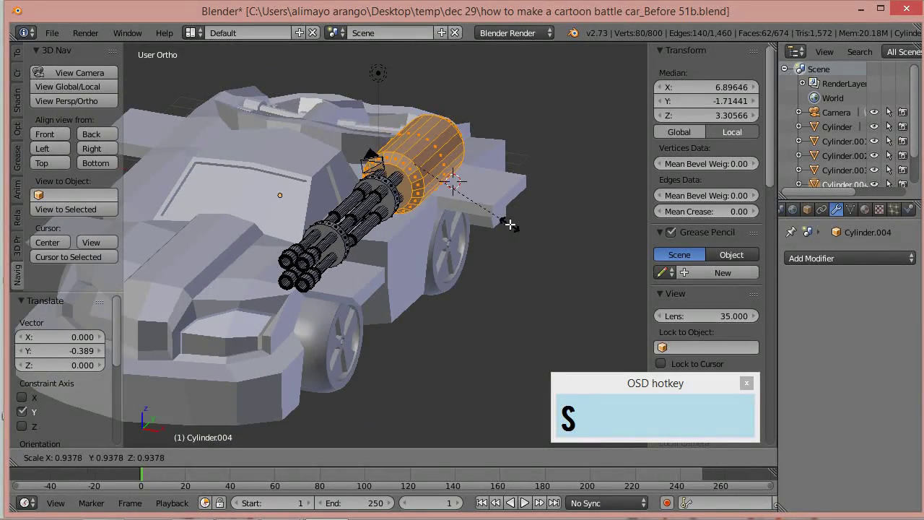
left_click(510, 224)
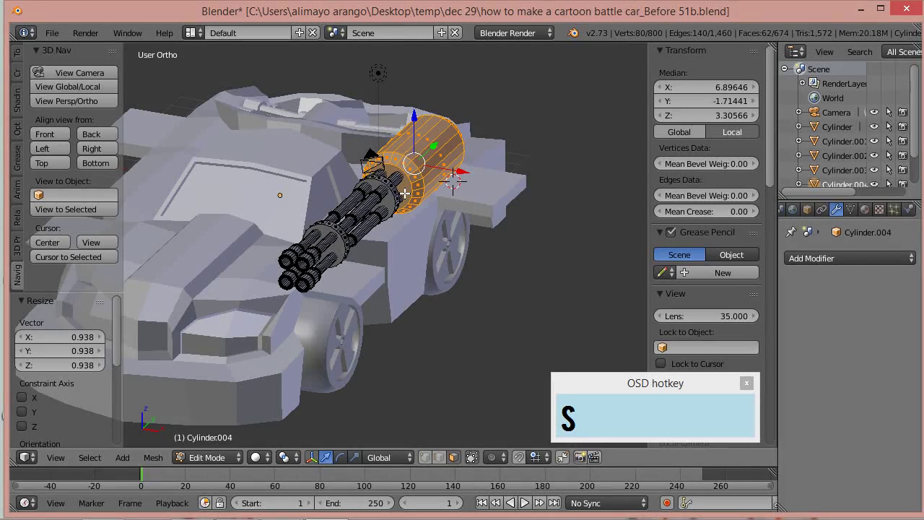
Step: Select the entire gun, including barrels, discs and housing, and scale it down to 0.511
middle_click_drag(538, 215, 576, 172)
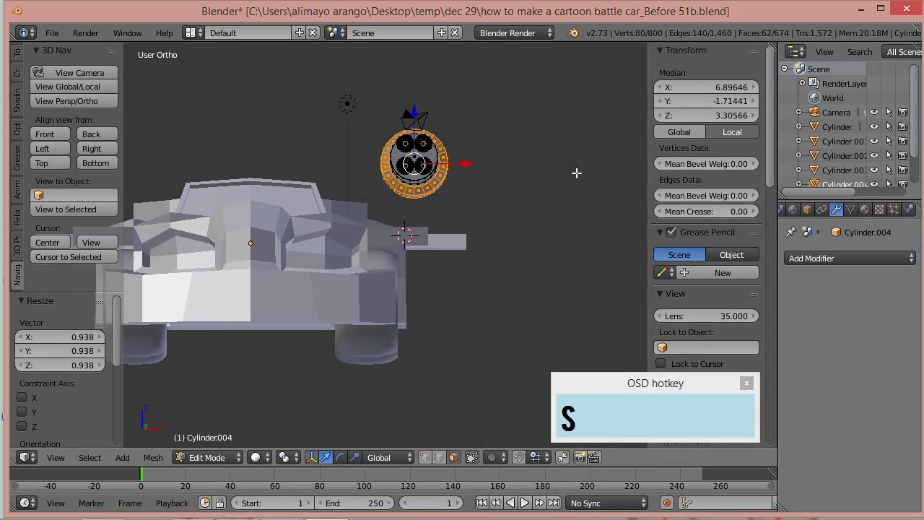
key("z")
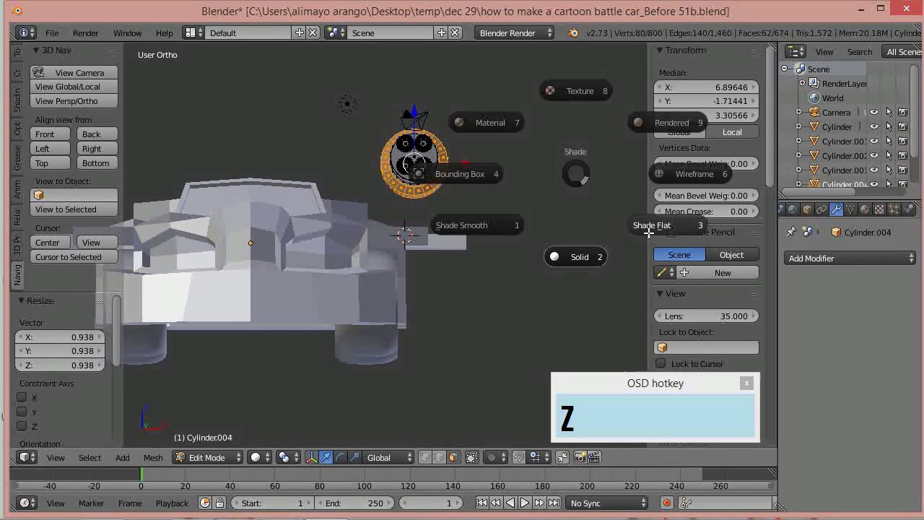
left_click(670, 173)
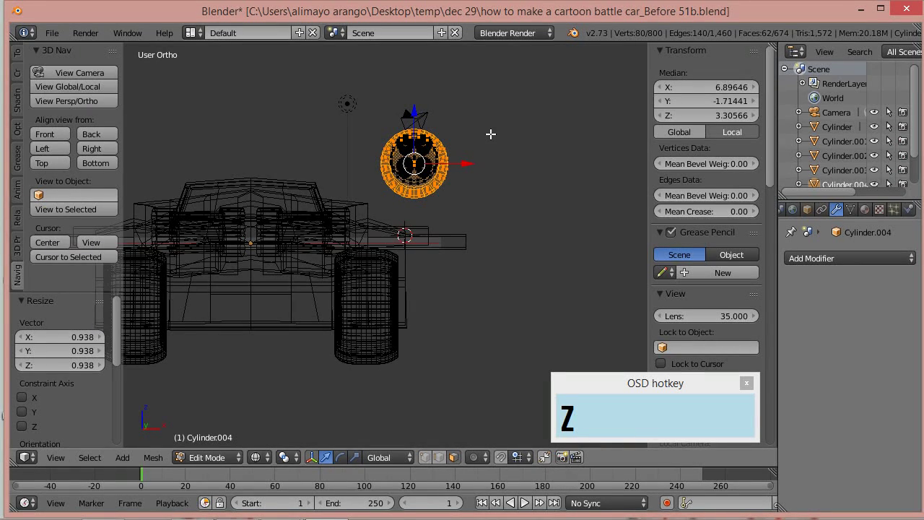
key("a")
key("b")
left_click_drag(361, 93, 423, 192)
left_click_drag(480, 197, 485, 195)
middle_click_drag(519, 170, 503, 229)
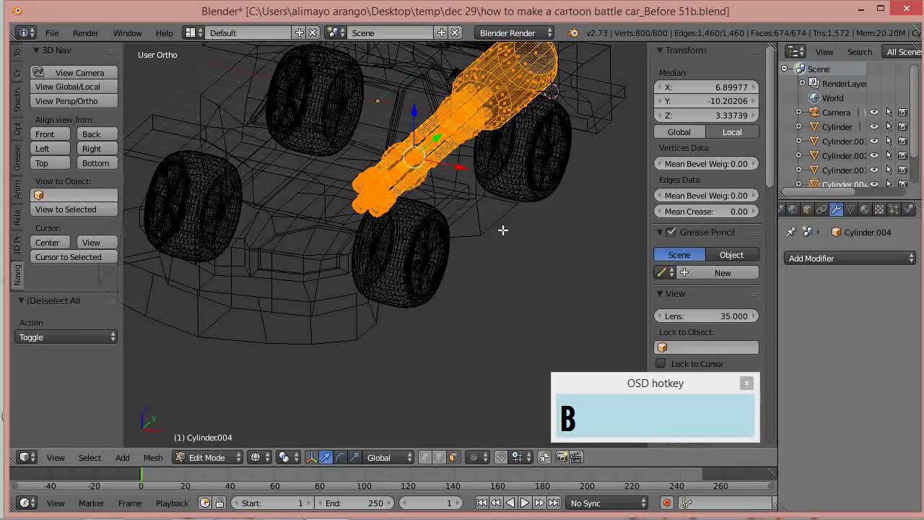
key("z")
left_click(512, 317)
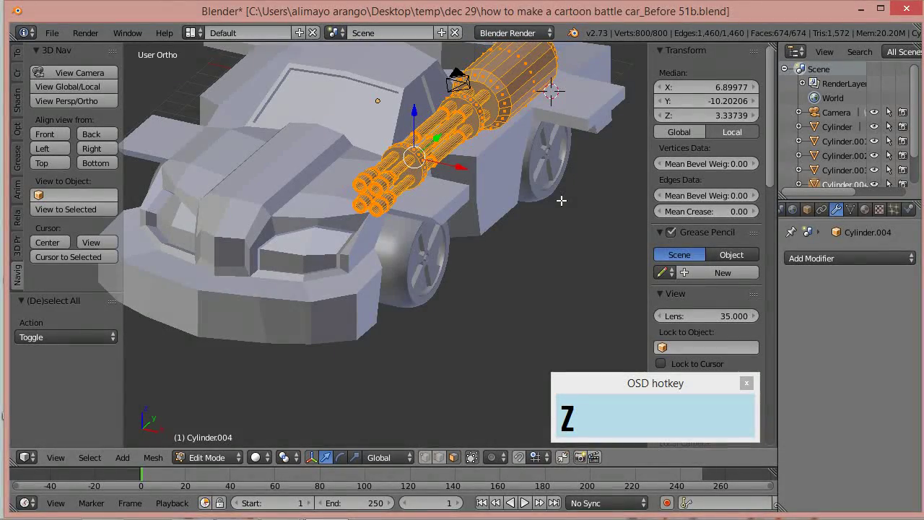
key("s")
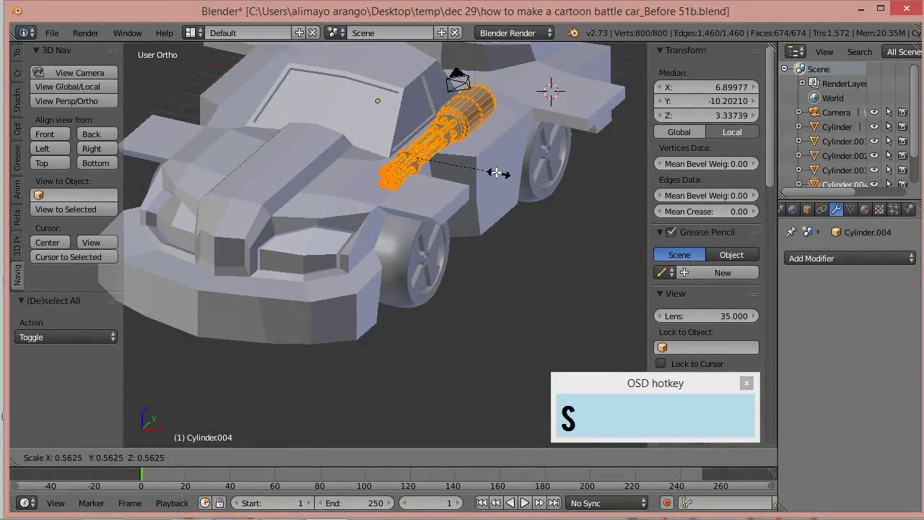
left_click(491, 171)
Step: Move the whole gun -2.811 along Y toward the front of the car
middle_click_drag(483, 196, 439, 187)
key("g")
key("y")
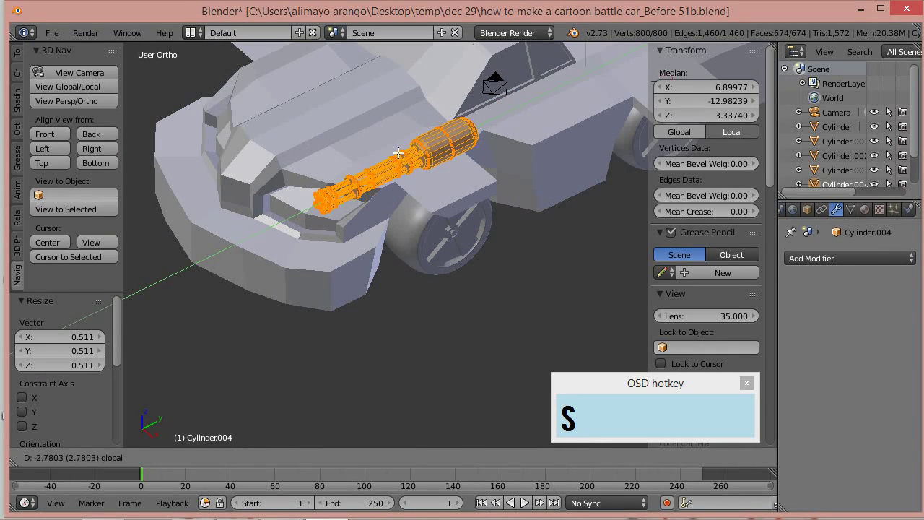
left_click(365, 148)
Step: Lower the gun toward the front fender with Z moves of -0.438 and -1.349
key("g")
key("z")
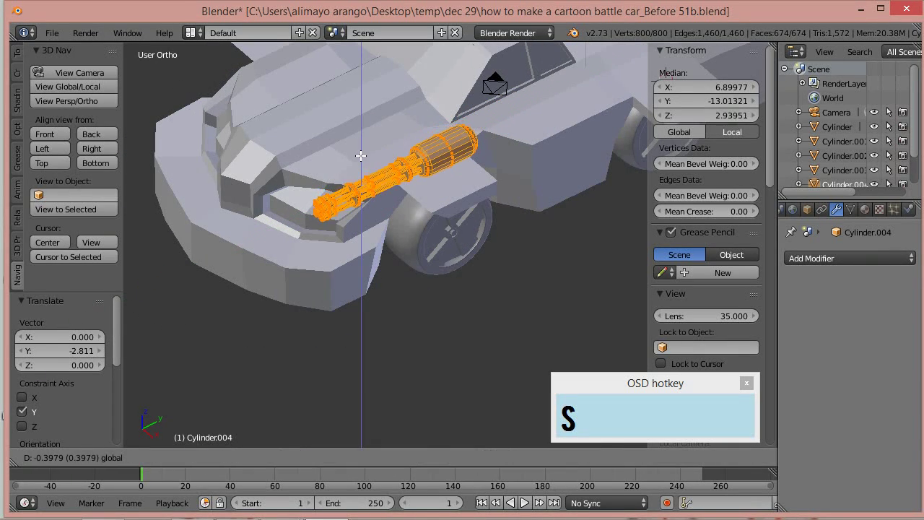
left_click(466, 268)
middle_click_drag(449, 232, 433, 171)
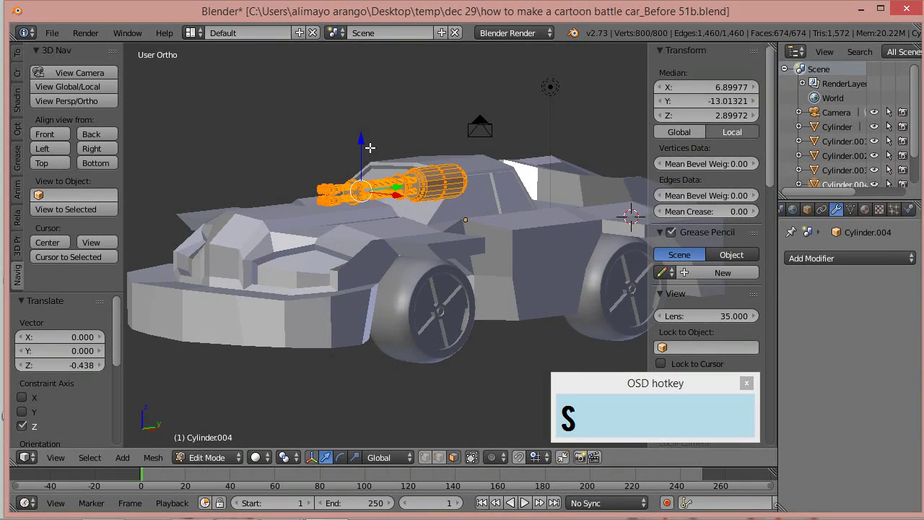
key("g")
key("z")
left_click(355, 173)
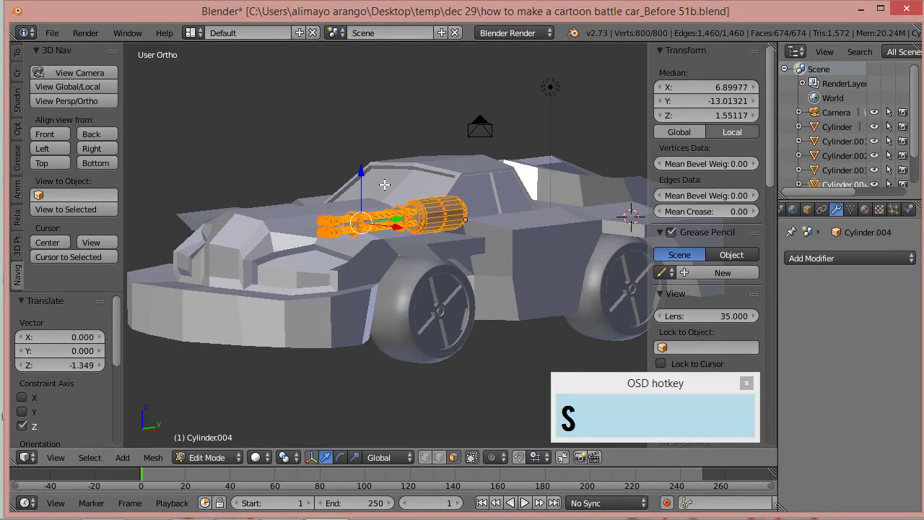
Step: Save the scene as a new version named how to make a cartoon battle car_Before 52b.blend
scroll(456, 228, "up", 3)
middle_click_drag(555, 192, 489, 234)
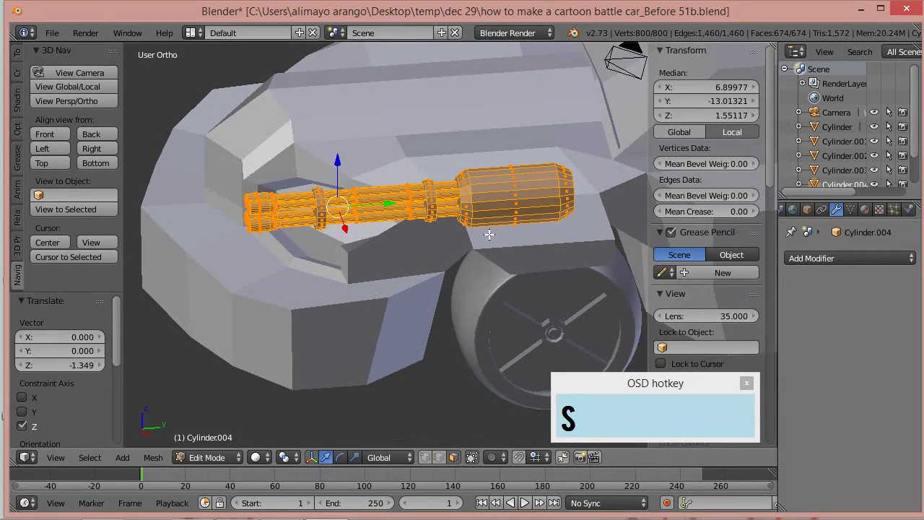
key("ctrl+alt+s")
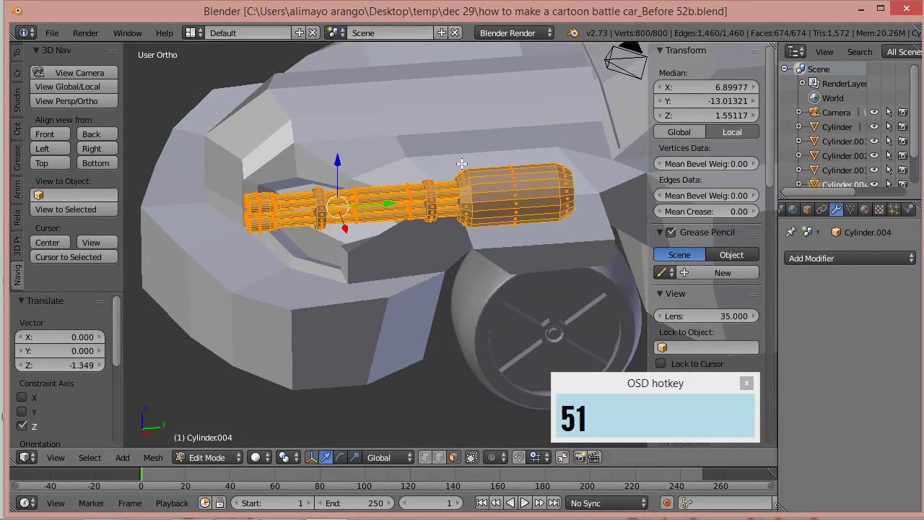
Step: Select only the ring of long side faces around the gun housing and duplicate it in place
key("a")
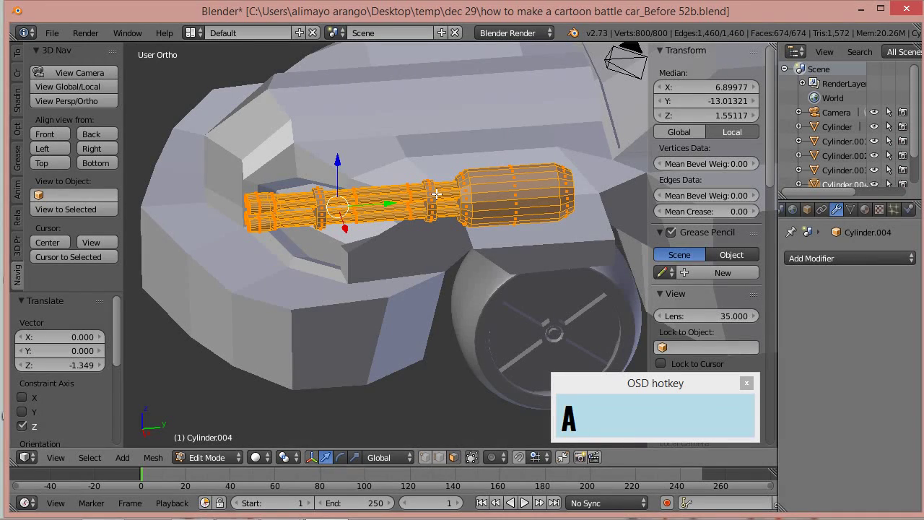
middle_click_drag(509, 283, 524, 251)
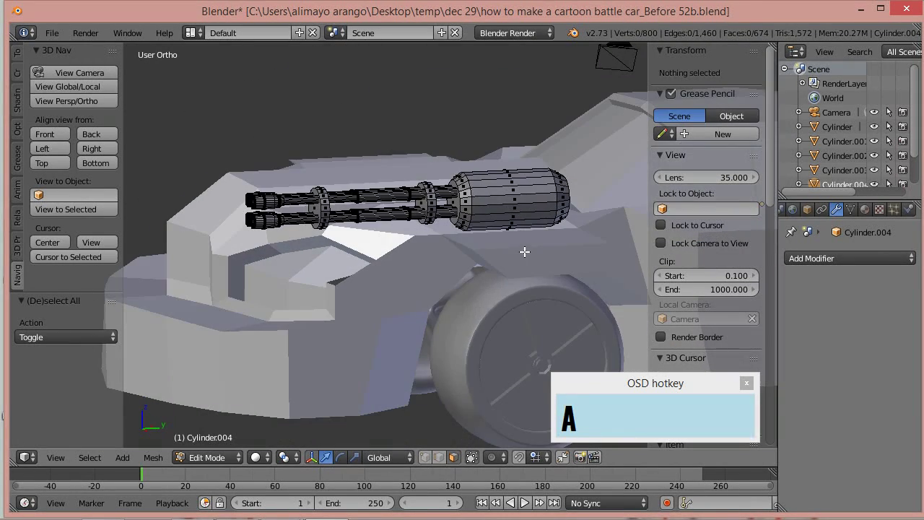
mouse_move(502, 210)
middle_mouse_down()
mouse_move(523, 230)
mouse_move(519, 256)
mouse_move(518, 215)
middle_mouse_up()
right_click(503, 201, "alt")
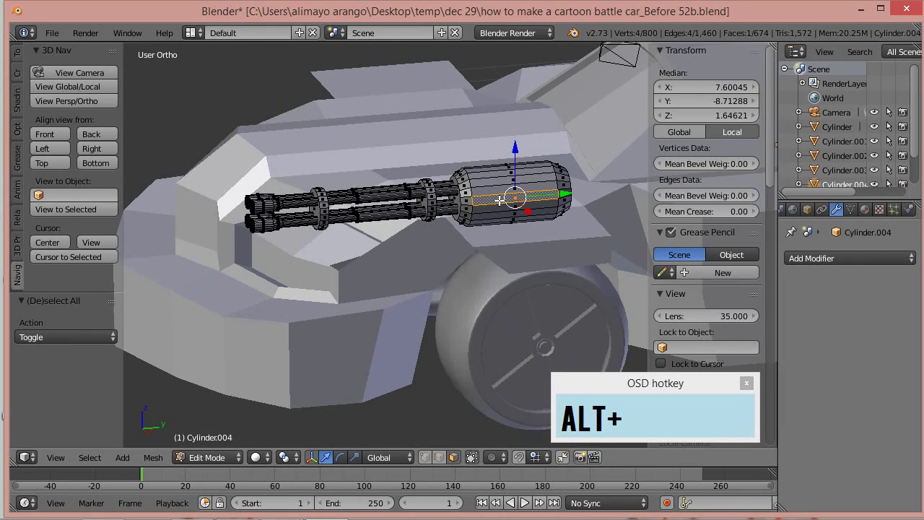
right_click(492, 200, "ctrl+alt")
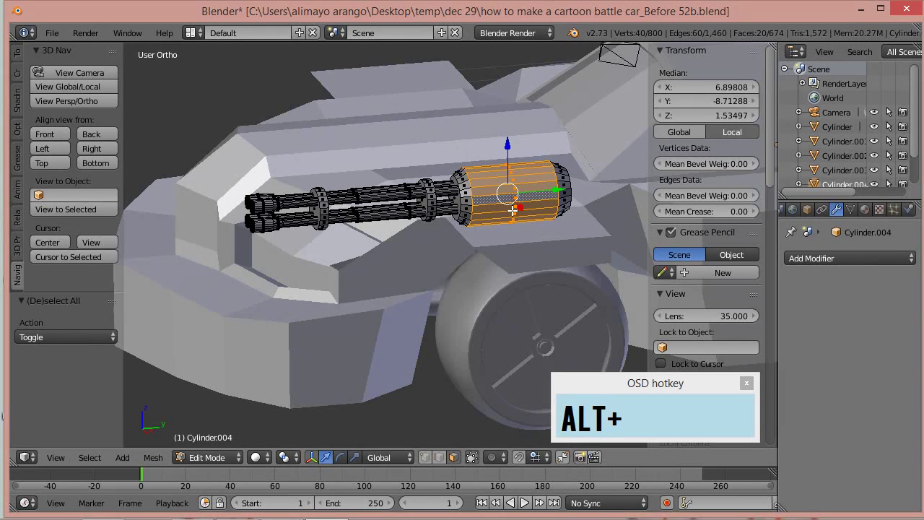
key("shift+d")
right_click(512, 209)
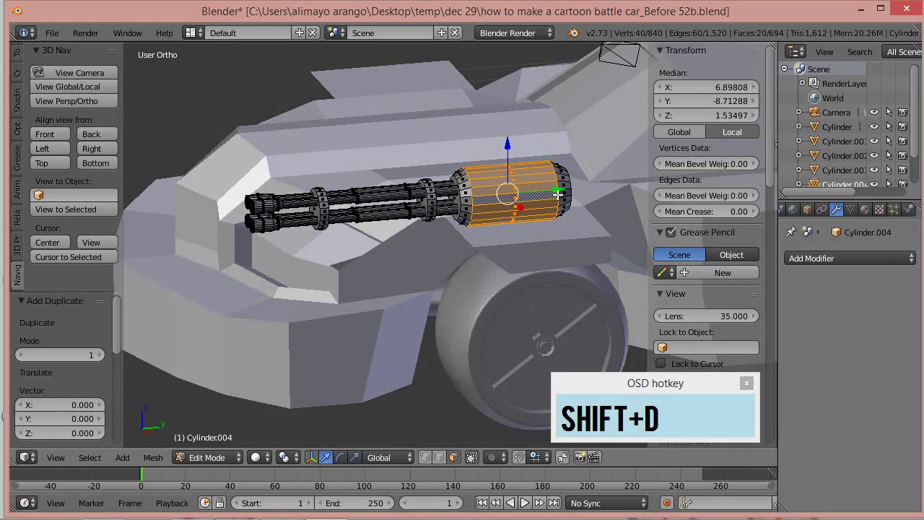
Step: Slide the duplicated band clear behind the housing with Y moves of 1.610, 0.640 and 1.187, and hide the transform properties
key("g")
key("y")
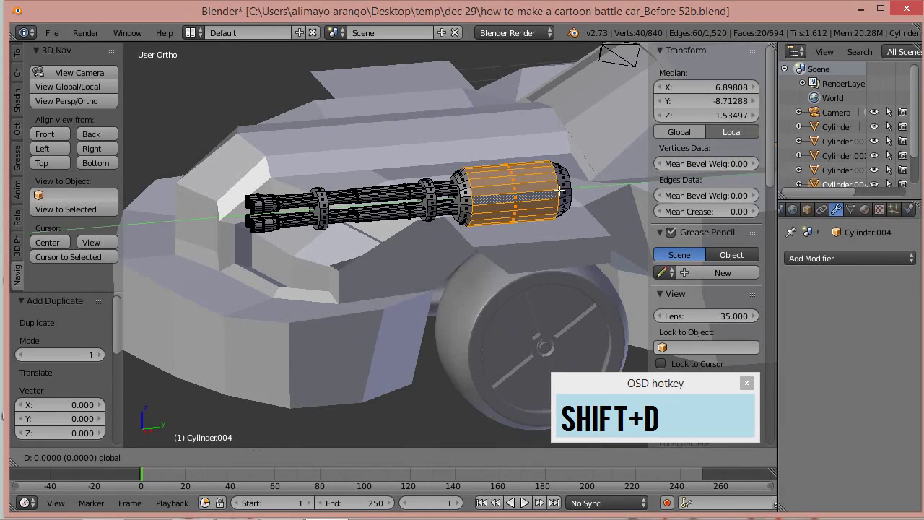
left_click(619, 187)
middle_click_drag(619, 187, 599, 212)
key("g")
key("y")
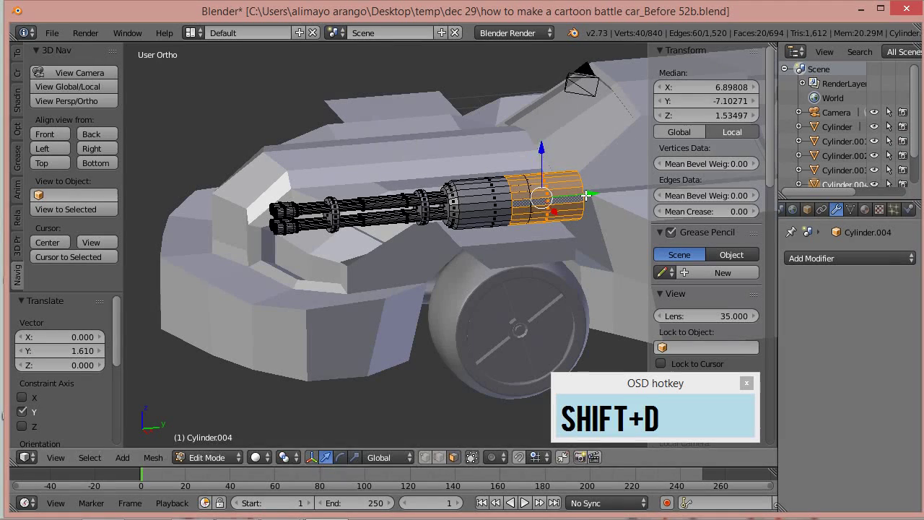
left_click(604, 192)
key("n")
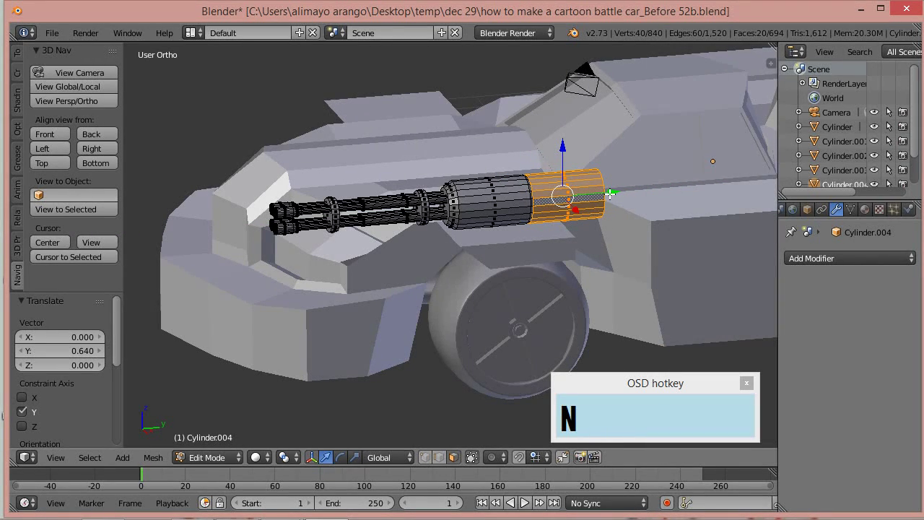
key("g")
key("y")
left_click(648, 193)
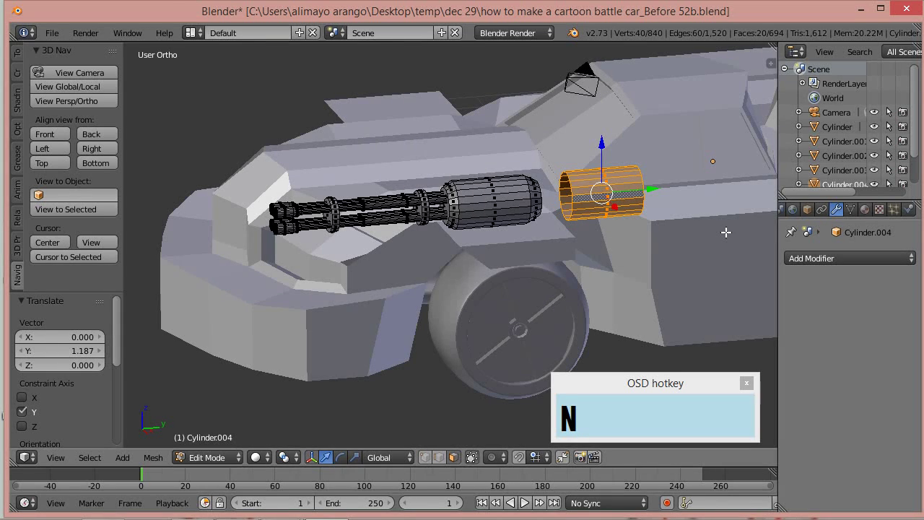
Step: Narrow the duplicated band along Y and save the scene as how to make a cartoon battle car_Before 53b.blend
key("s")
key("y")
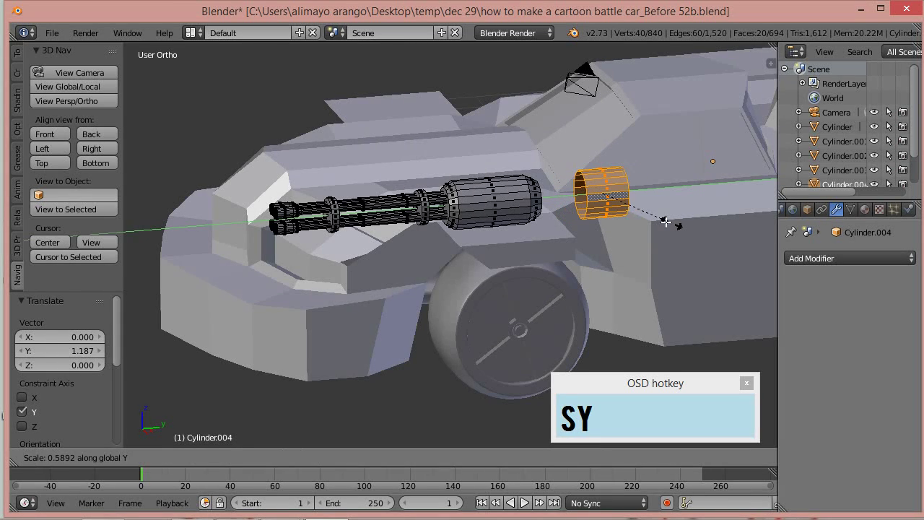
left_click(621, 216)
key("ctrl+alt+s")
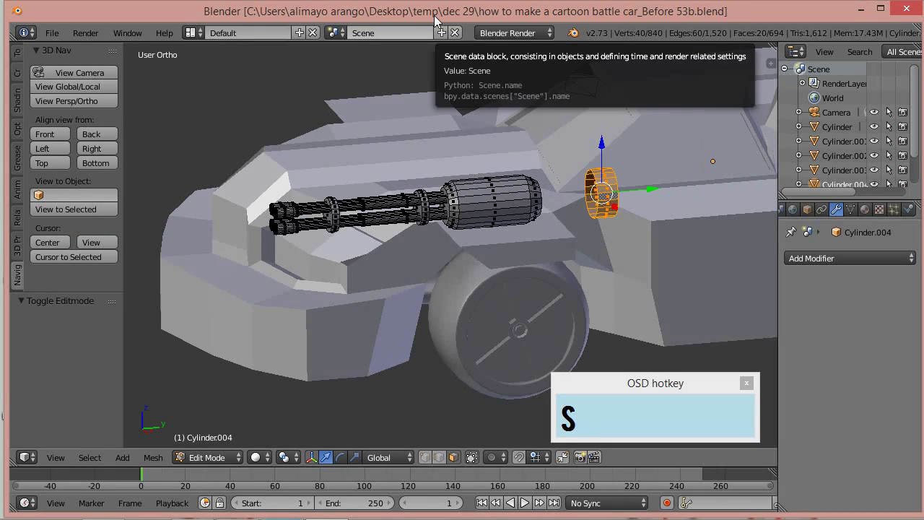
Step: Extrude the narrow band in place and scale the new faces to 1.428 for a thick ring
middle_click_drag(470, 163, 529, 175)
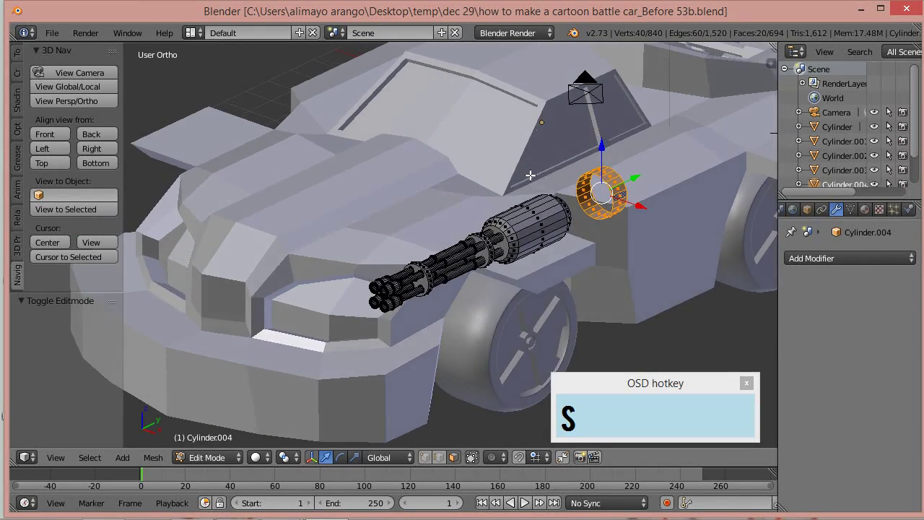
key("e")
right_click(657, 193)
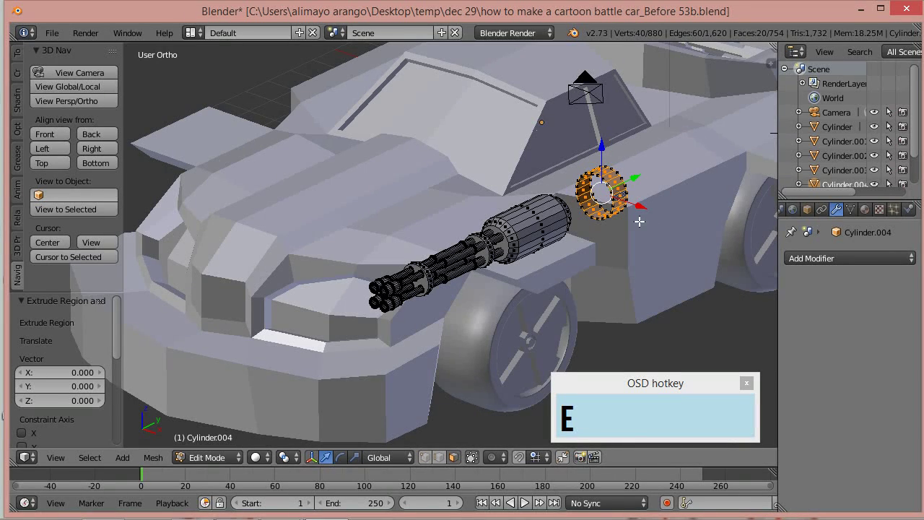
key("s")
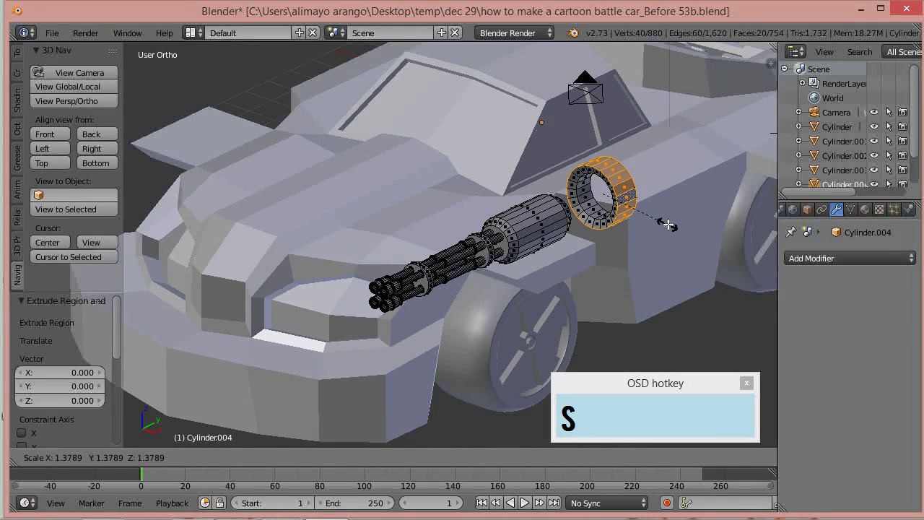
left_click(671, 225)
Step: Select the whole linked ring and hide the rest of the gun mesh
middle_click_drag(645, 227, 603, 211)
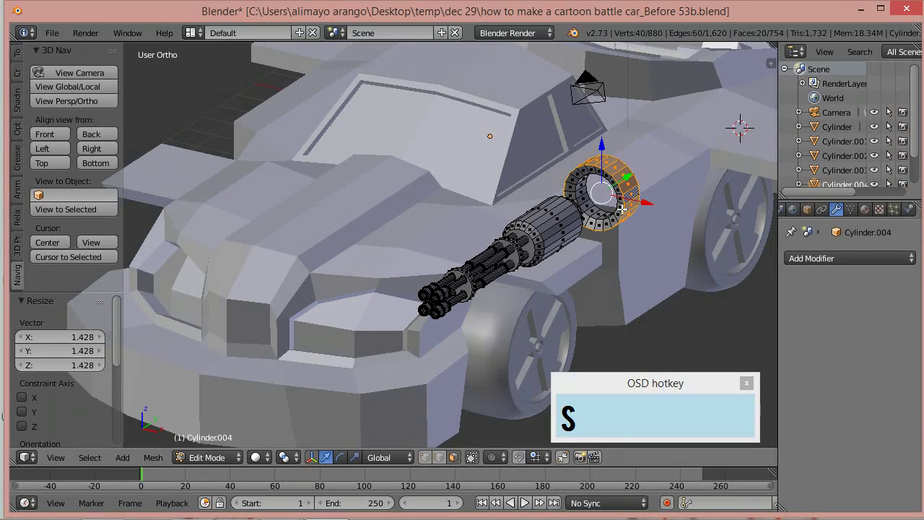
key("l")
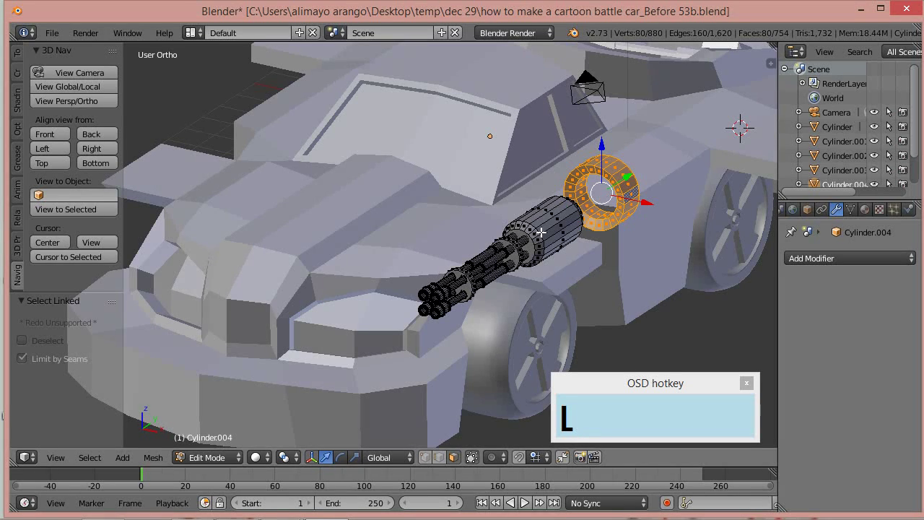
left_click(99, 89)
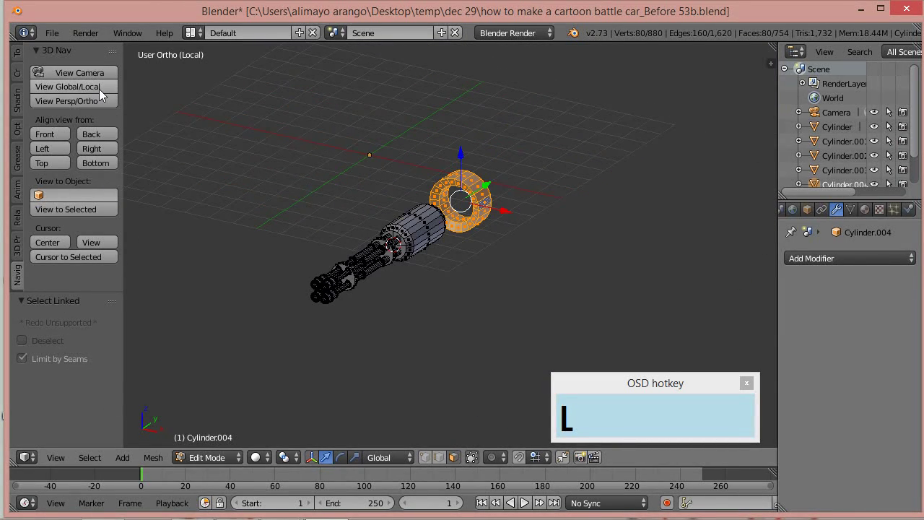
left_click(99, 89)
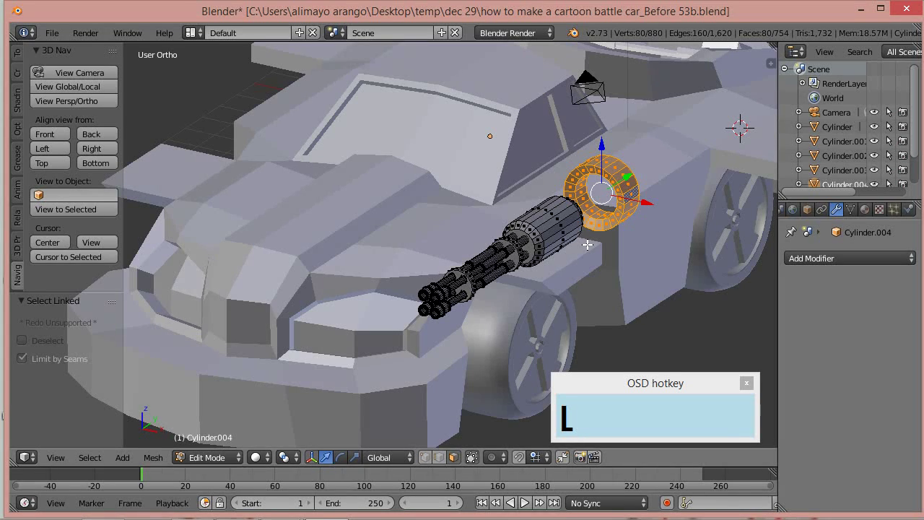
key("shift")
key("shift+h")
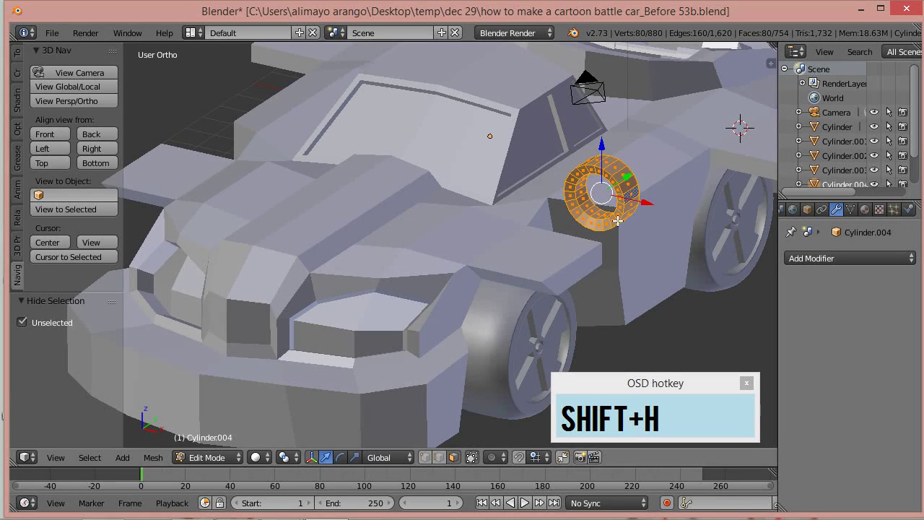
Step: In a front wireframe view, box-select the upper half of the ring and delete its faces
middle_click_drag(592, 269, 656, 234)
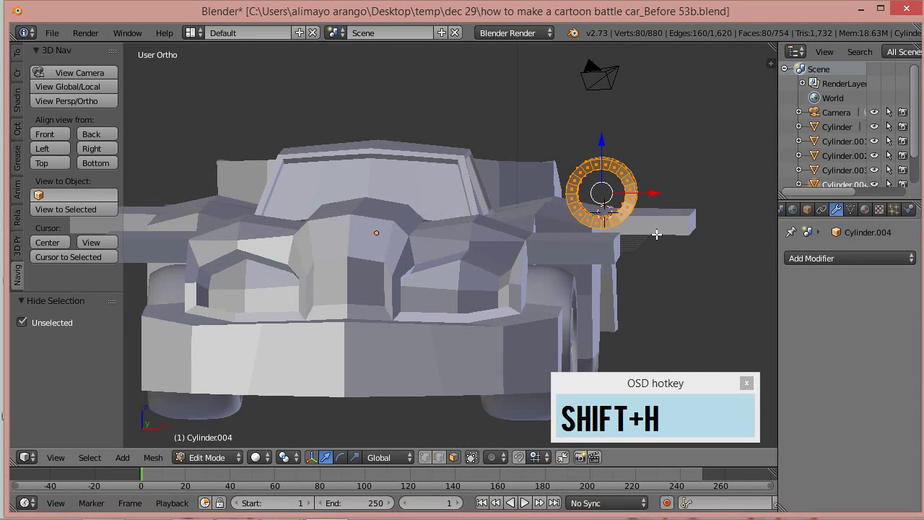
left_click(58, 134)
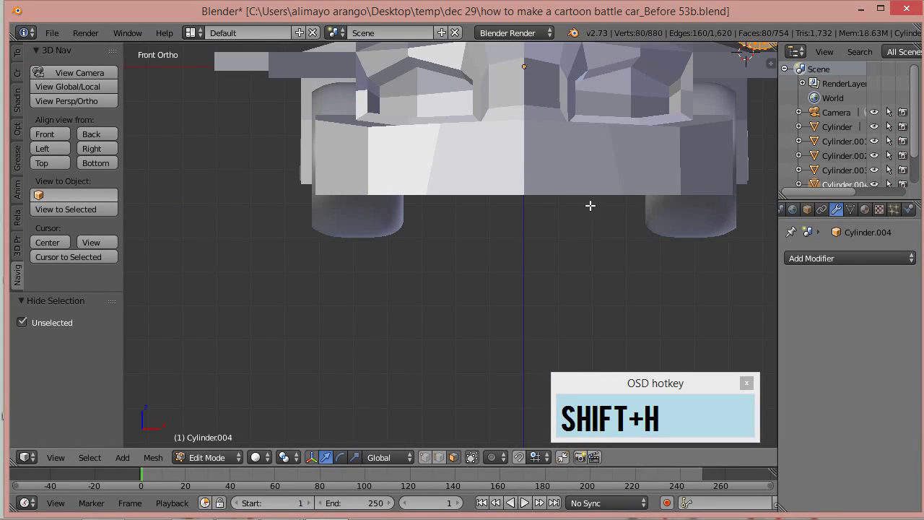
key("shift")
middle_click_drag(647, 196, 419, 368, "shift")
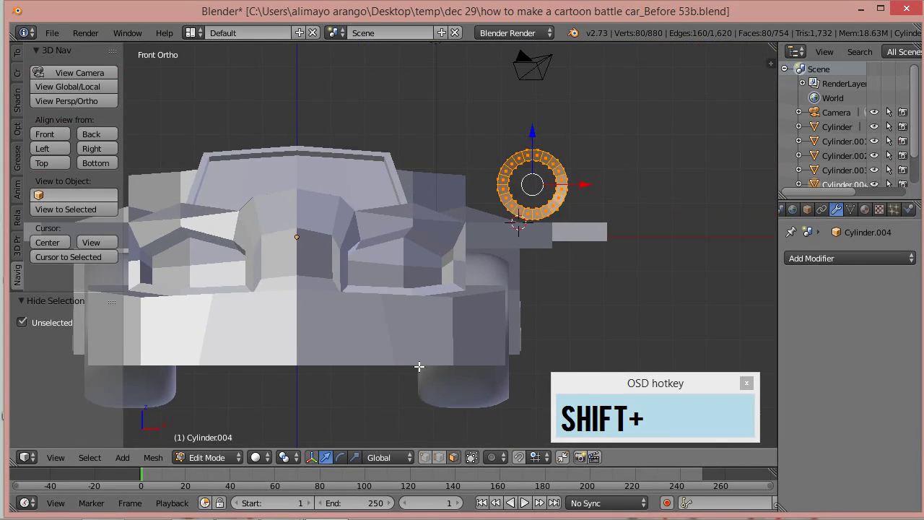
scroll(557, 279, "up", 2)
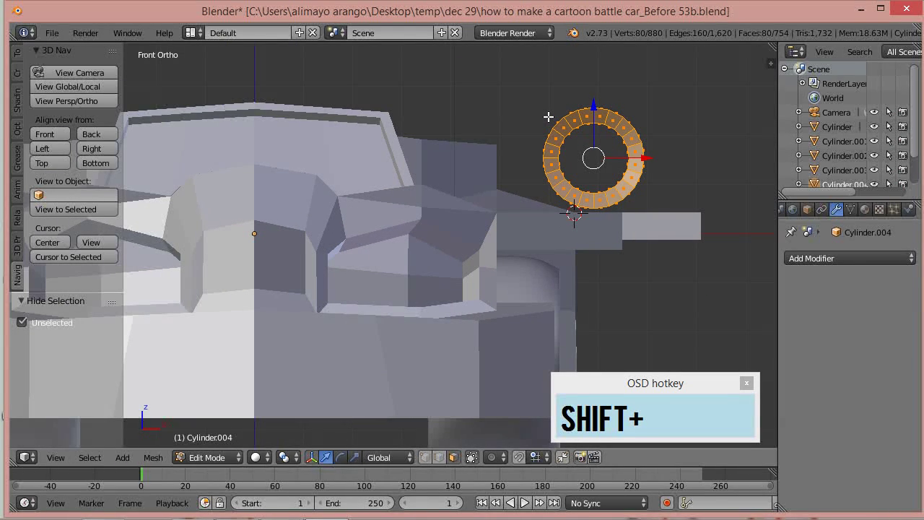
key("z")
left_click(601, 124)
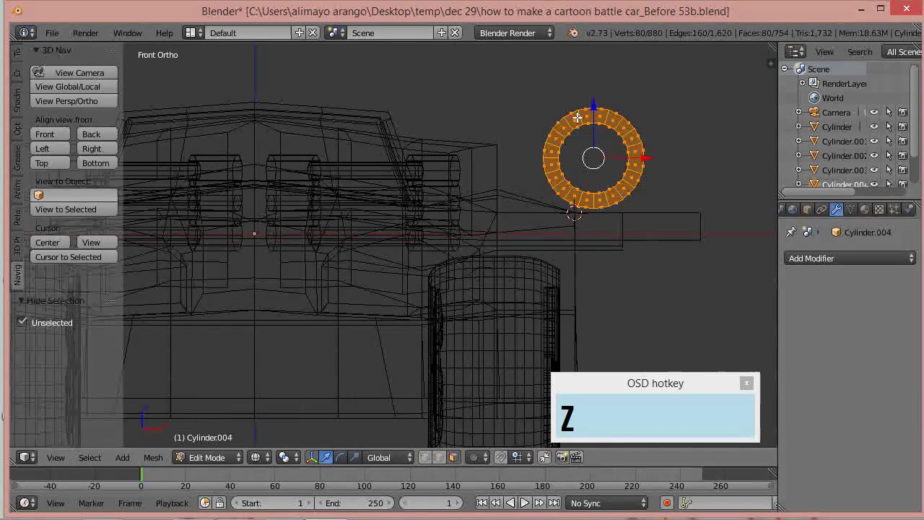
key("a")
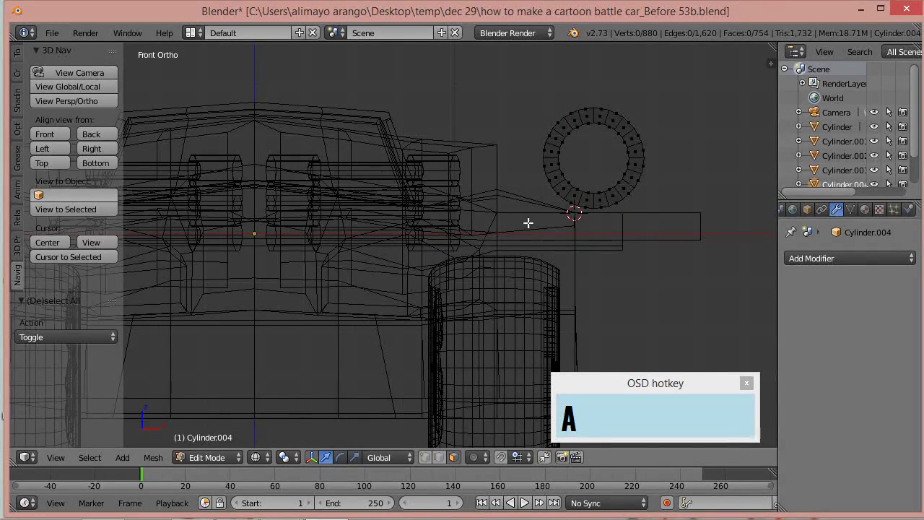
key("b")
left_click_drag(517, 80, 675, 160)
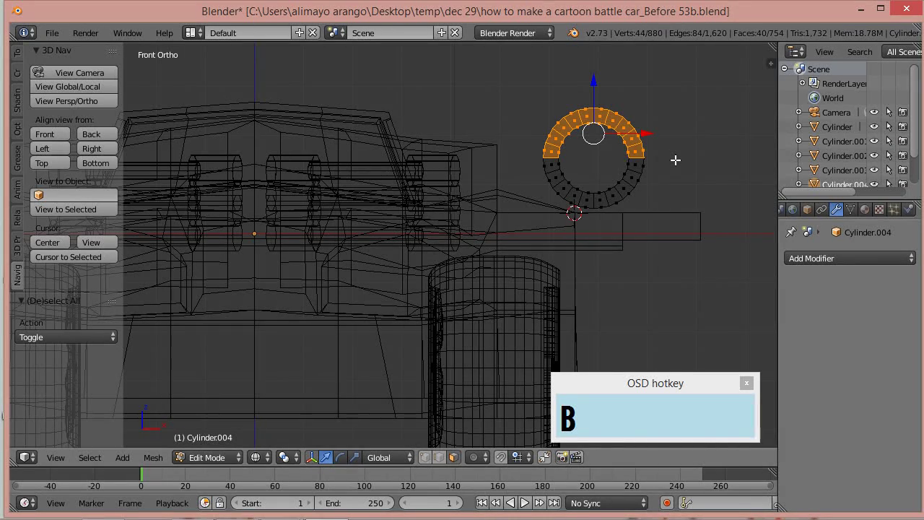
key("x")
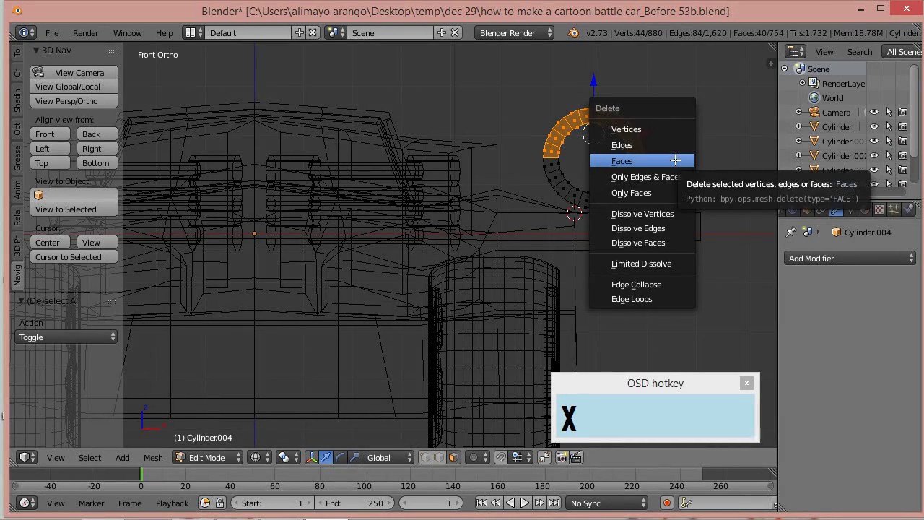
left_click(675, 160)
Step: Return to solid shading and fill the two open ends of the half ring with faces in edge select mode
middle_click_drag(670, 137, 662, 204)
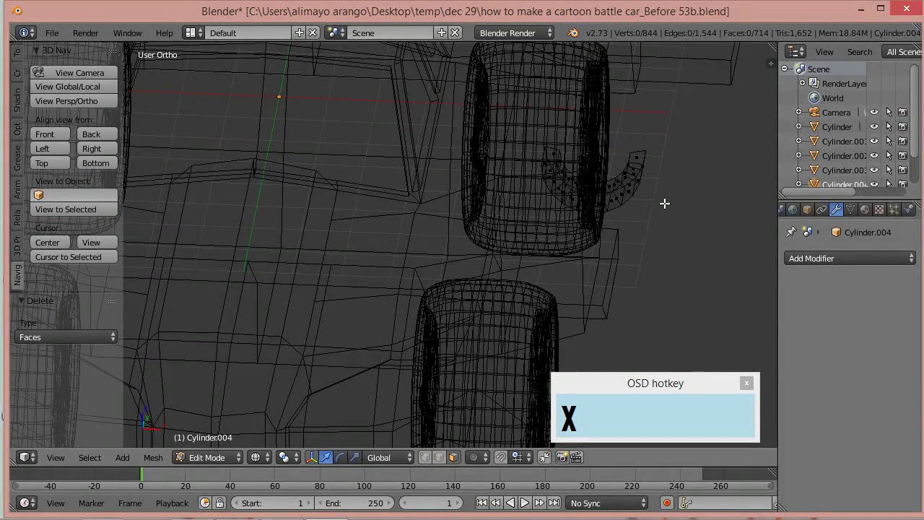
key("z")
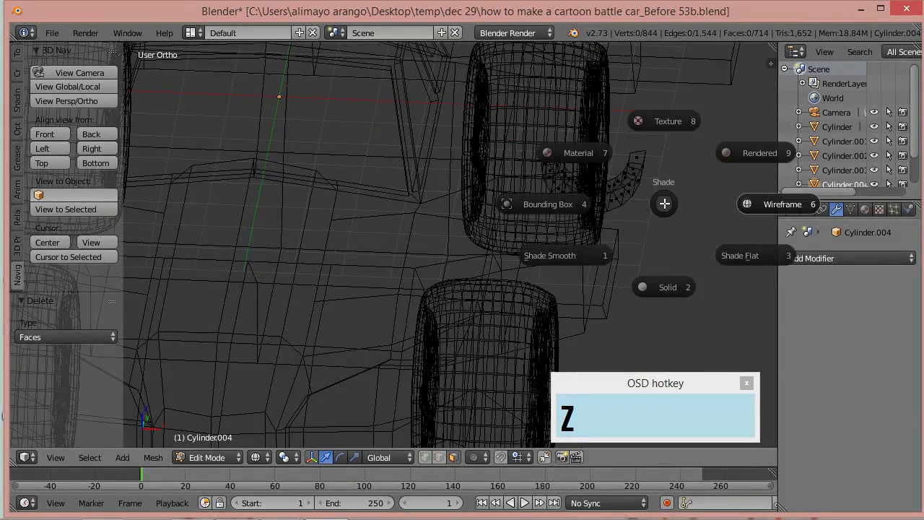
left_click(669, 286)
mouse_move(678, 229)
middle_mouse_down()
mouse_move(689, 177)
mouse_move(584, 217)
mouse_move(633, 184)
middle_mouse_up()
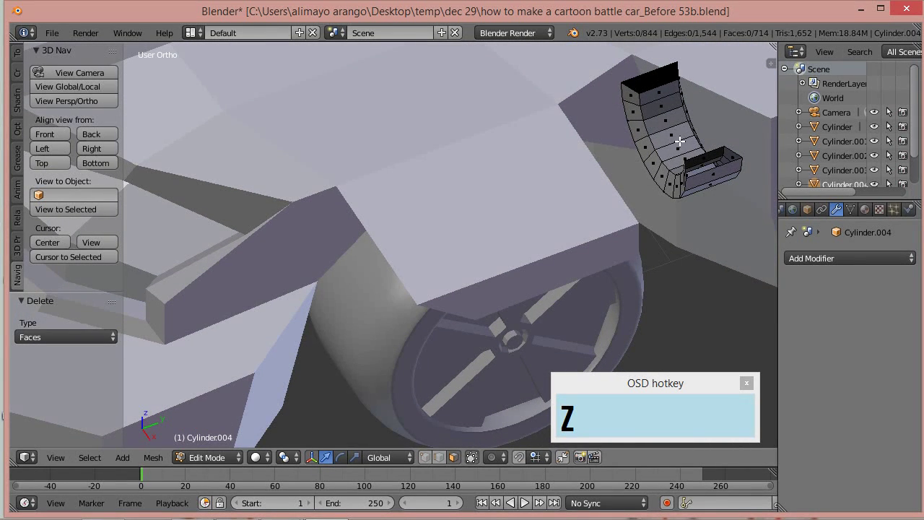
left_click(439, 458)
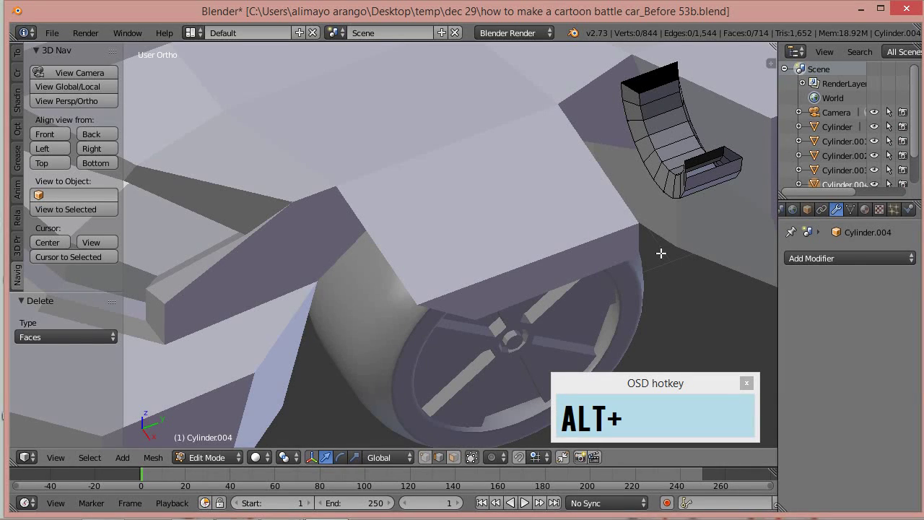
right_click(713, 168, "alt")
key("f")
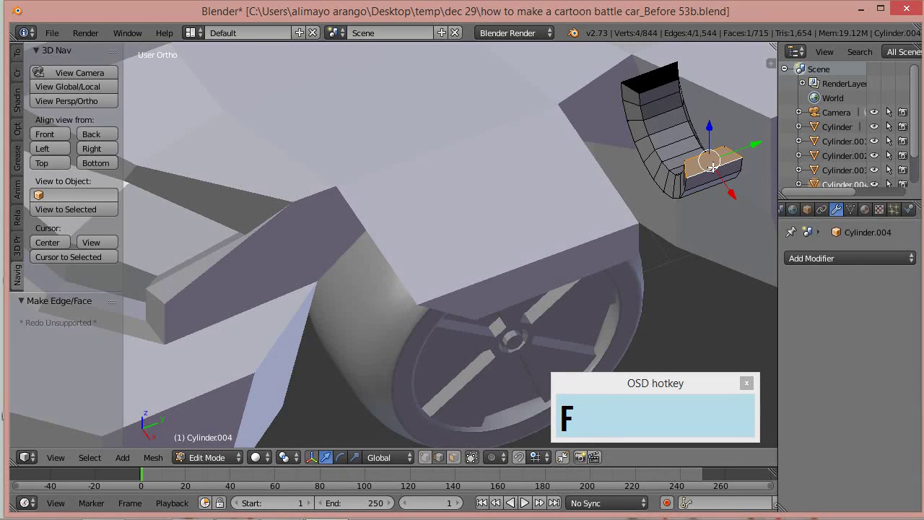
right_click(654, 87, "alt")
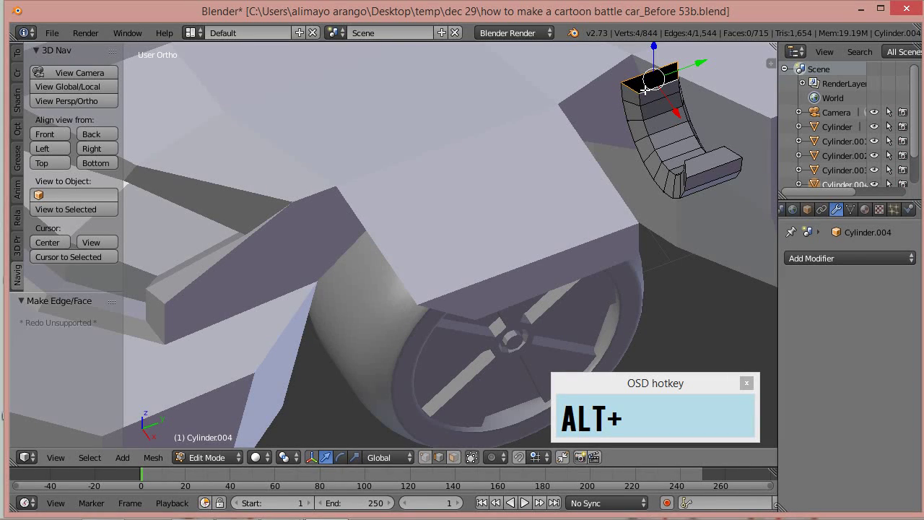
key("f")
middle_click_drag(684, 189, 644, 179)
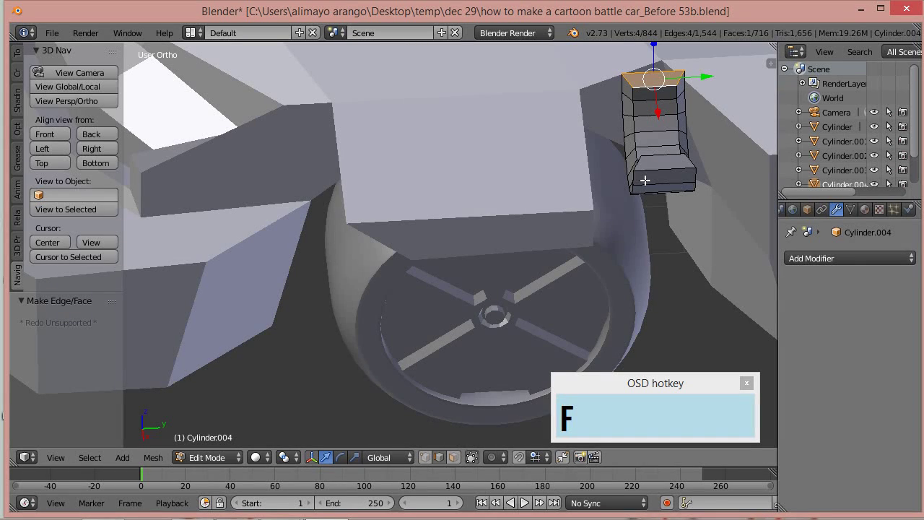
Step: Scale the whole linked half ring to 0.517 along Y and save the scene as how to make a cartoon battle car_Before 54b.blend
key("l")
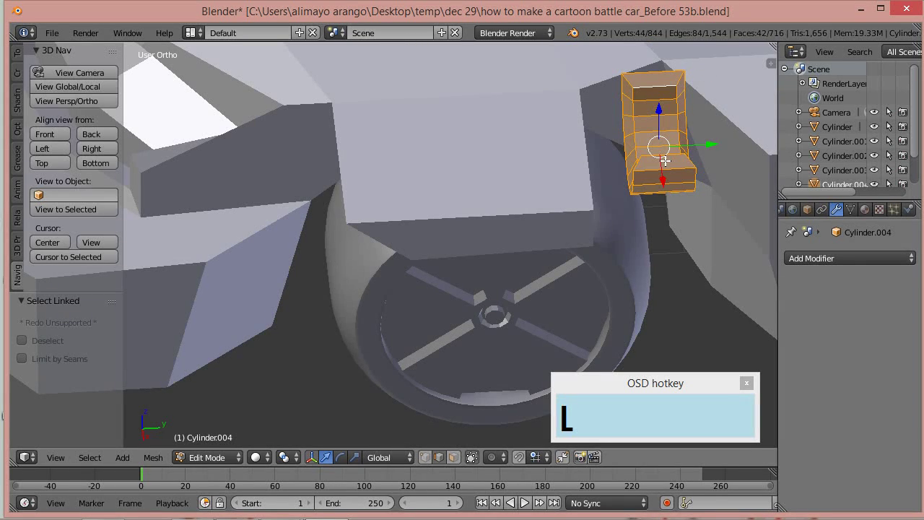
key("s")
key("x")
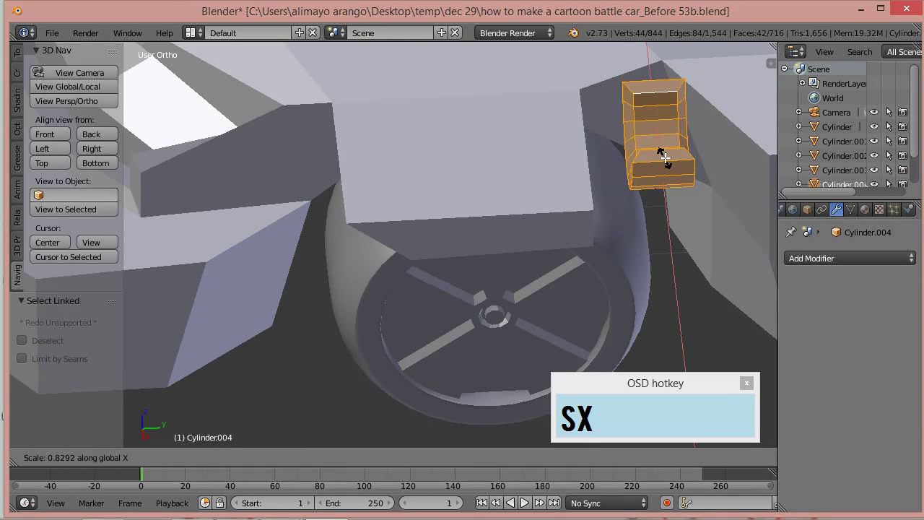
key("y")
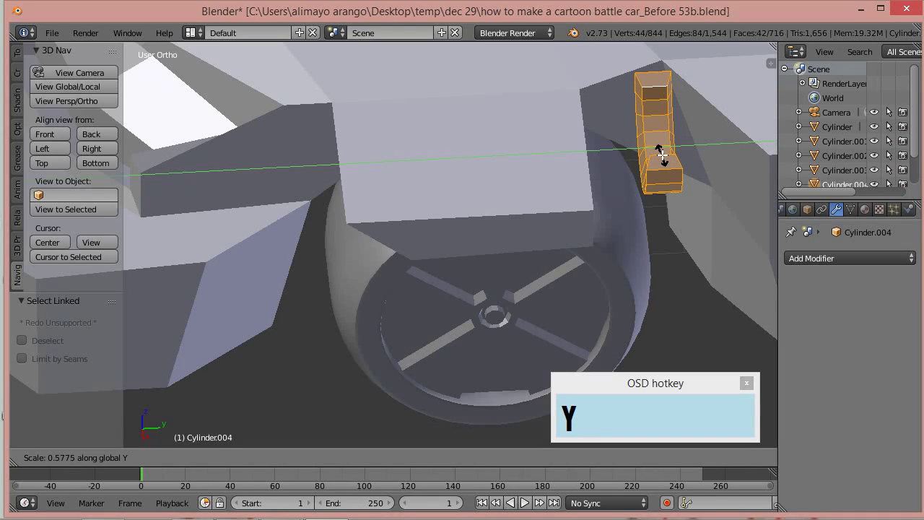
left_click(660, 155)
middle_click_drag(577, 217, 664, 201)
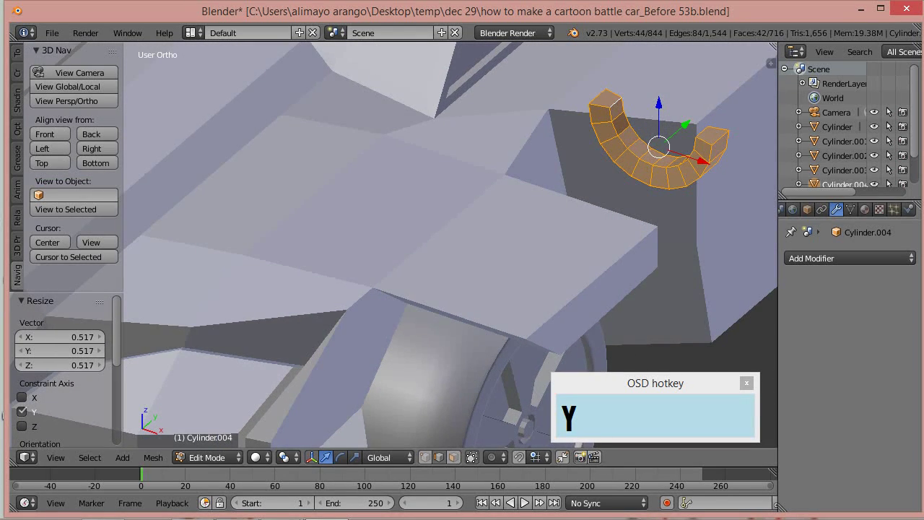
key("ctrl+alt+s")
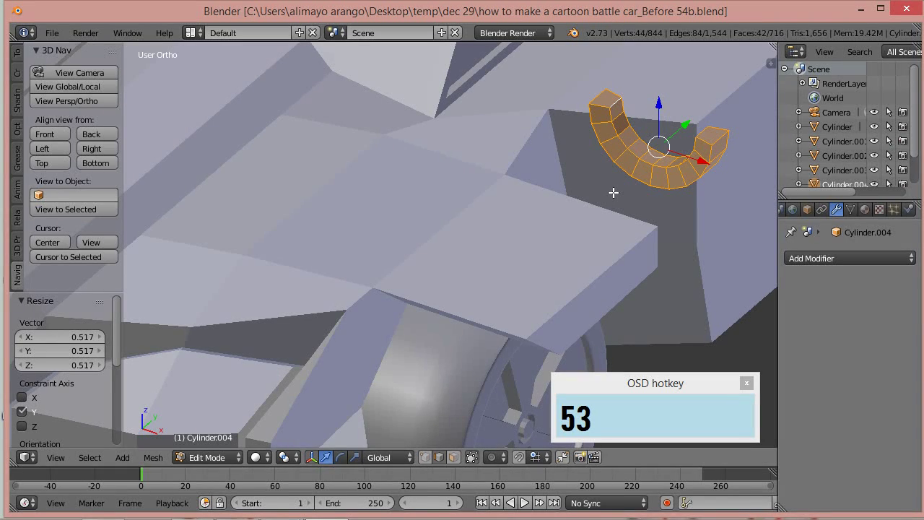
Step: Reveal the hidden gun mesh and move only the half ring down and forward to cradle the front of the housing
key("alt")
key("alt+h")
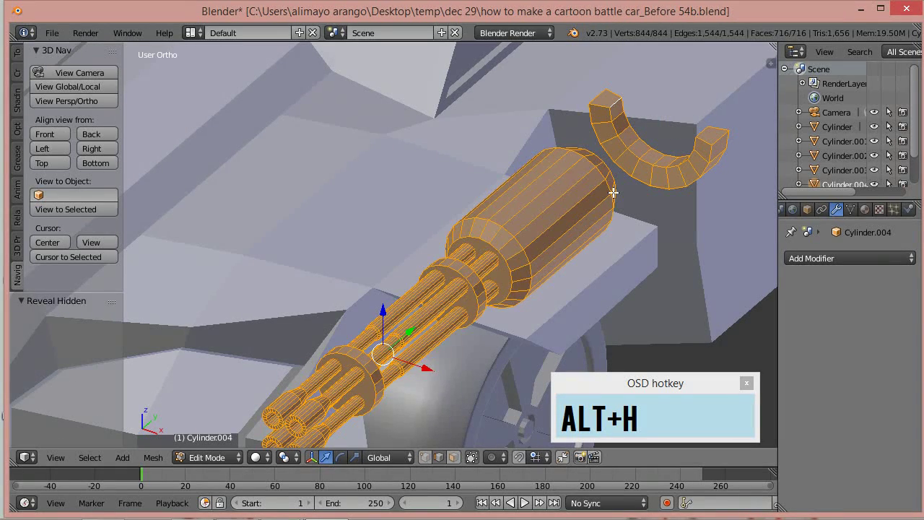
scroll(613, 192, "down", 1)
middle_click_drag(613, 192, 655, 247)
key("a")
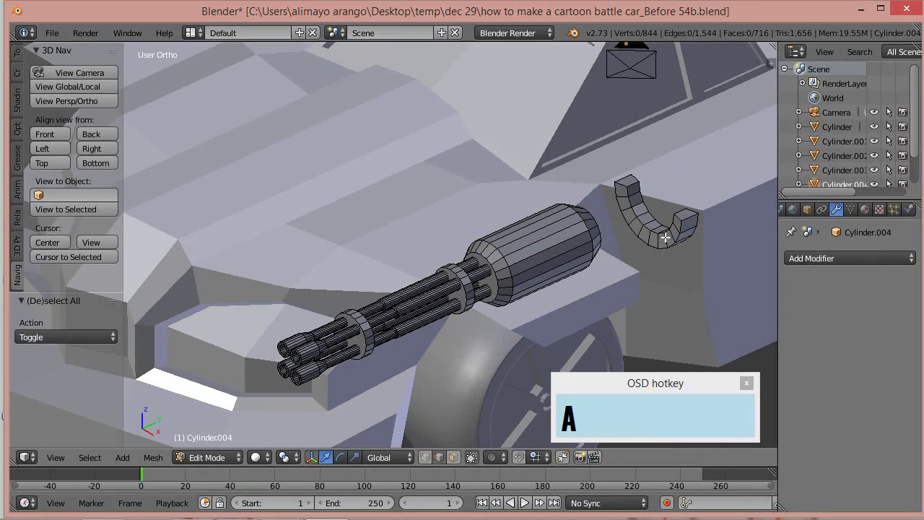
key("l")
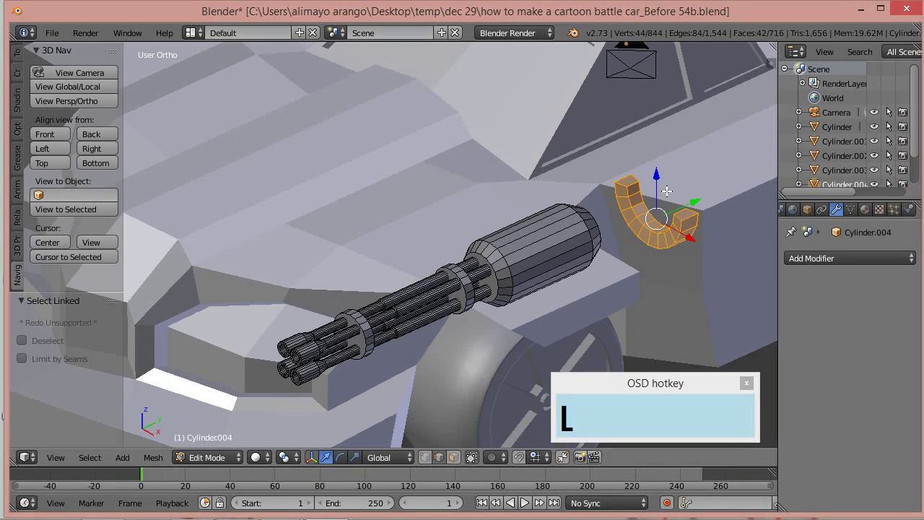
left_click_drag(655, 175, 555, 264)
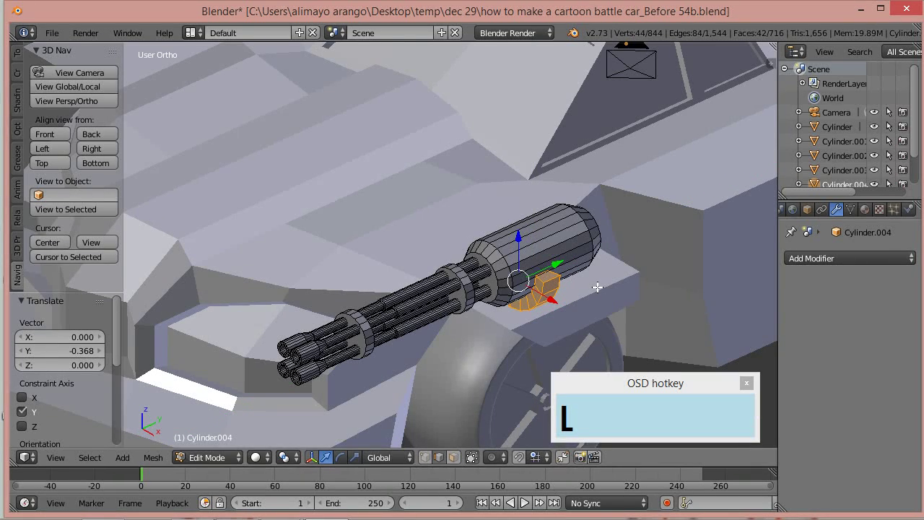
Step: Widen the half-ring cradle by scaling it to 1.291 along Y
key("s")
key("y")
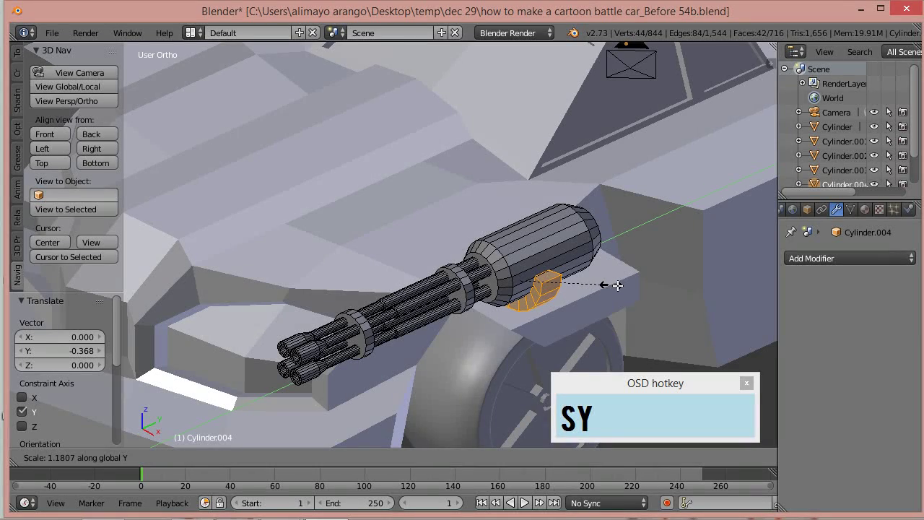
left_click(621, 286)
Step: Duplicate the half-ring cradle in place and move the copy 1.080 along Y toward the rear of the housing
middle_click_drag(639, 334, 609, 301)
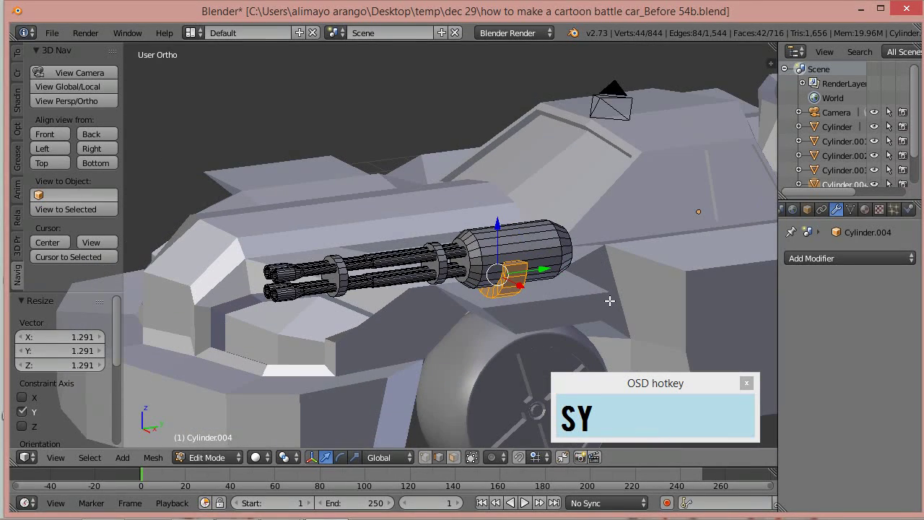
key("shift+d")
right_click(611, 301)
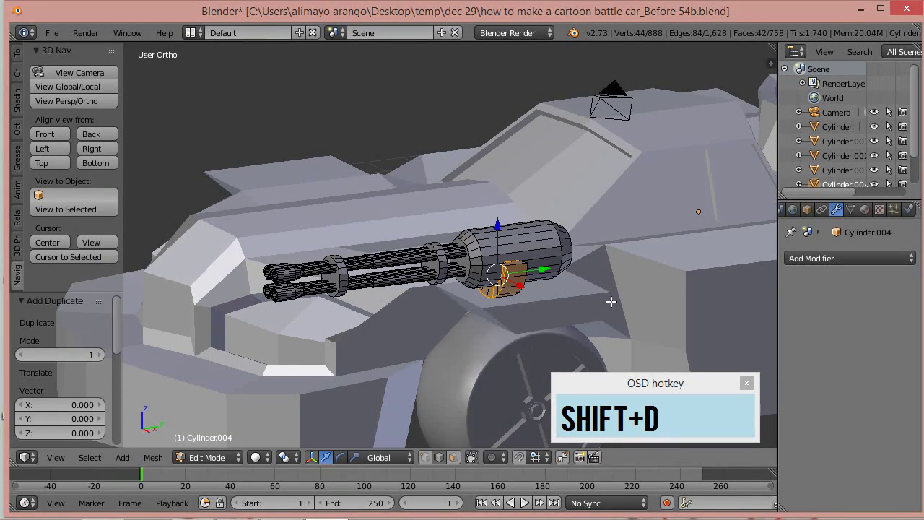
left_click_drag(538, 265, 585, 262)
Step: Duplicate the rear cradle in place and lower the new copy by 0.532 along Z
middle_click_drag(584, 262, 585, 283)
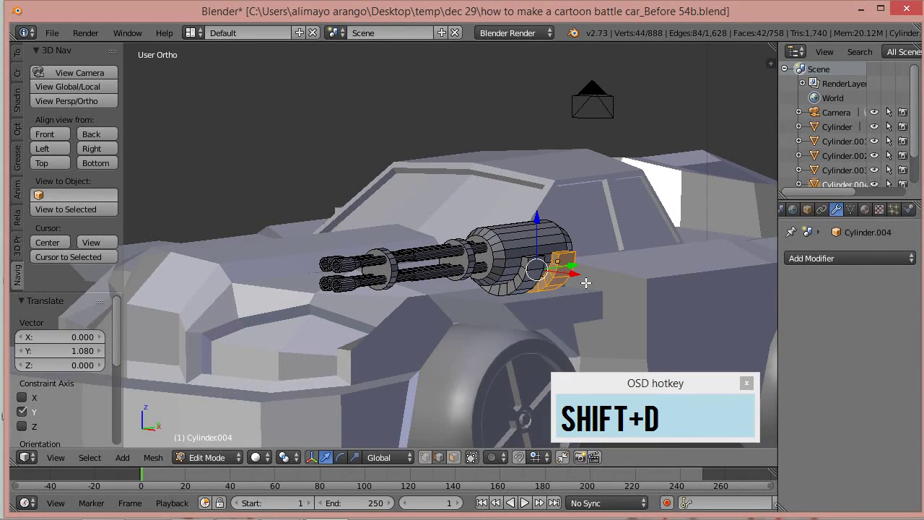
key("shift+d")
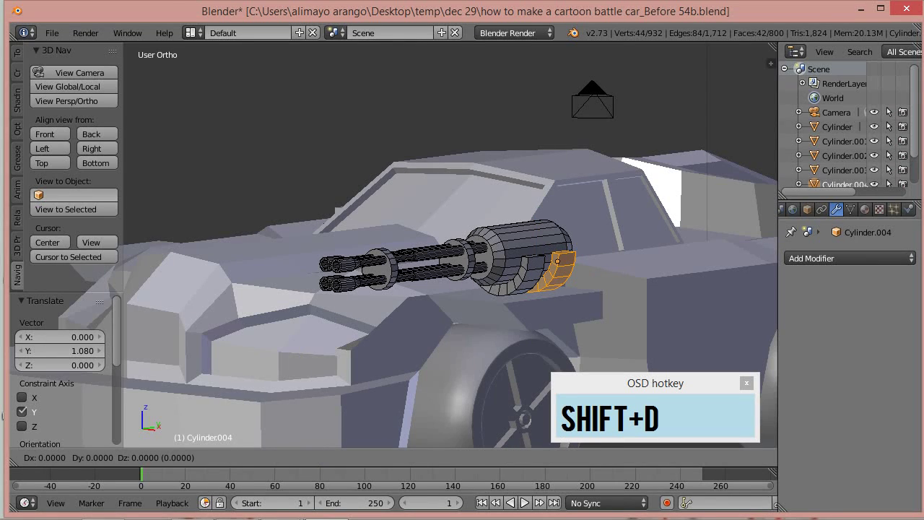
left_click(585, 283)
left_click_drag(537, 220, 536, 242)
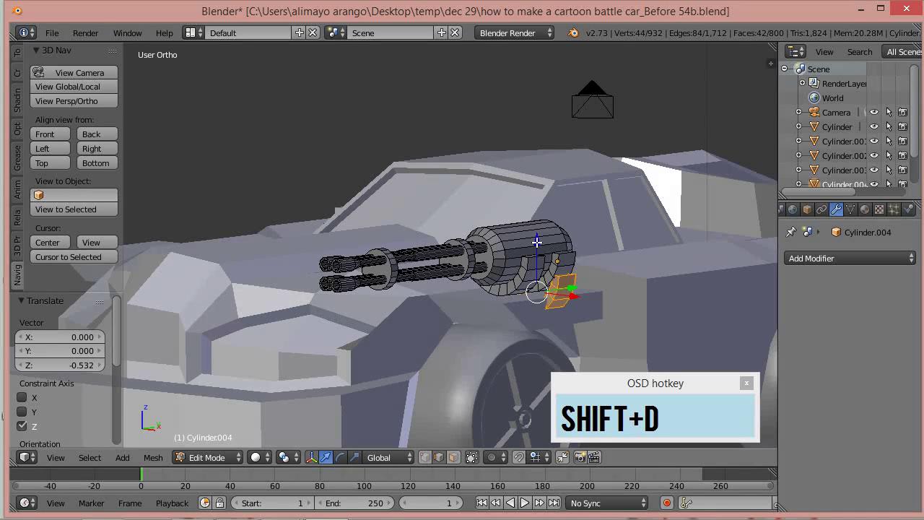
Step: Stretch the lowered half ring to 3.335 along Y so it spans beneath both cradles
key("s")
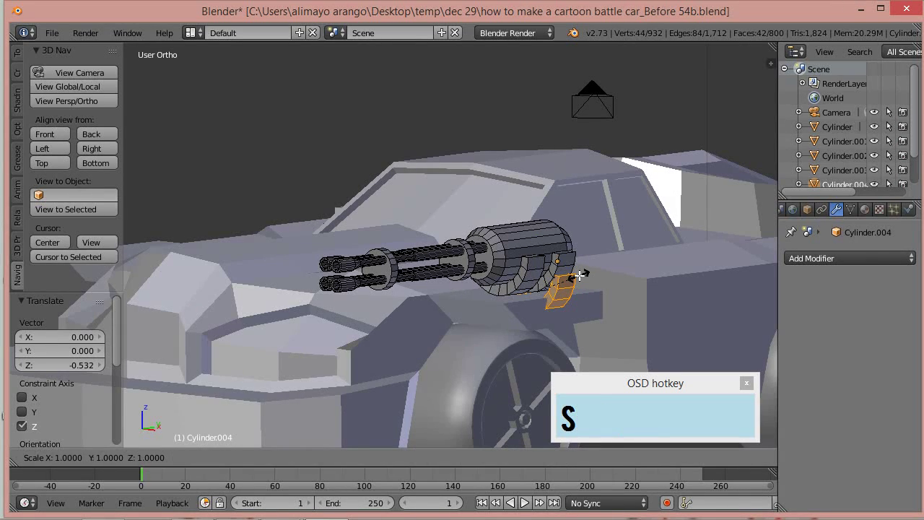
key("y")
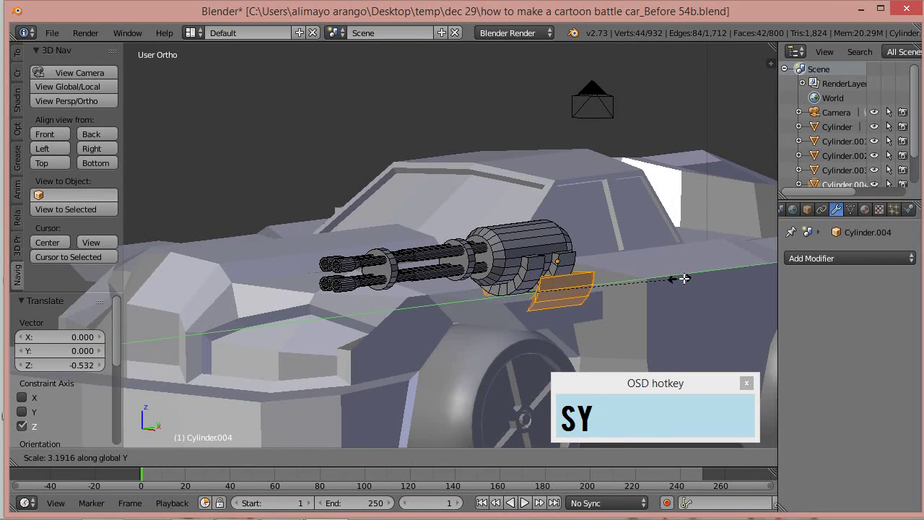
left_click(567, 283)
Step: Fit the stretched half ring under the two cradles by moving it -0.560 along Y and 0.290 along Z
middle_click_drag(567, 283, 567, 281)
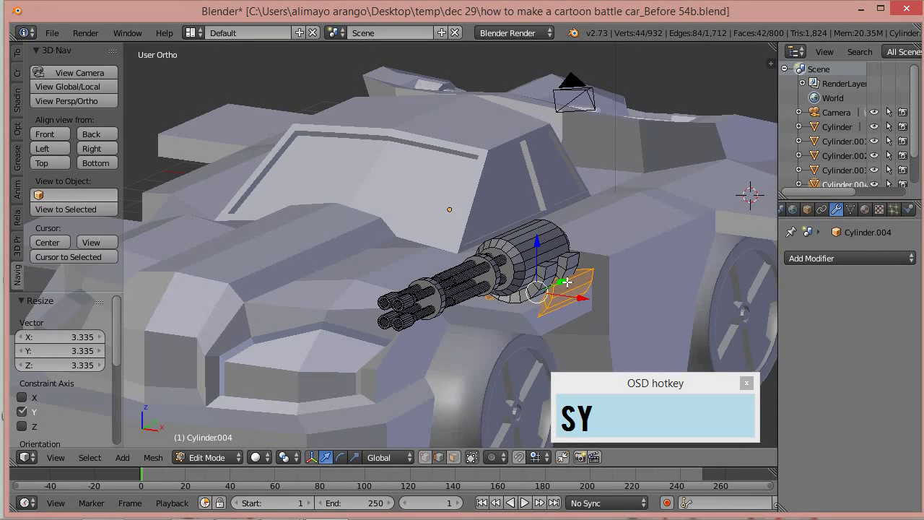
left_click_drag(562, 284, 551, 289)
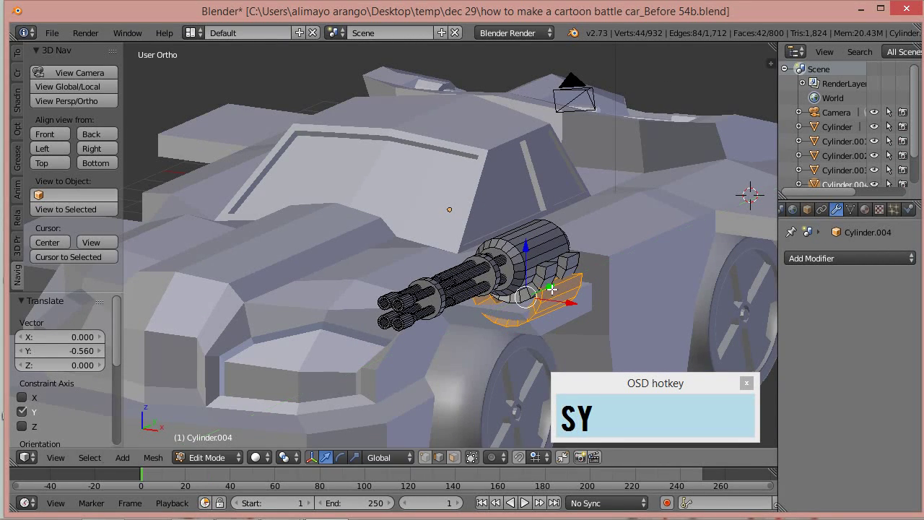
left_click_drag(529, 256, 536, 242)
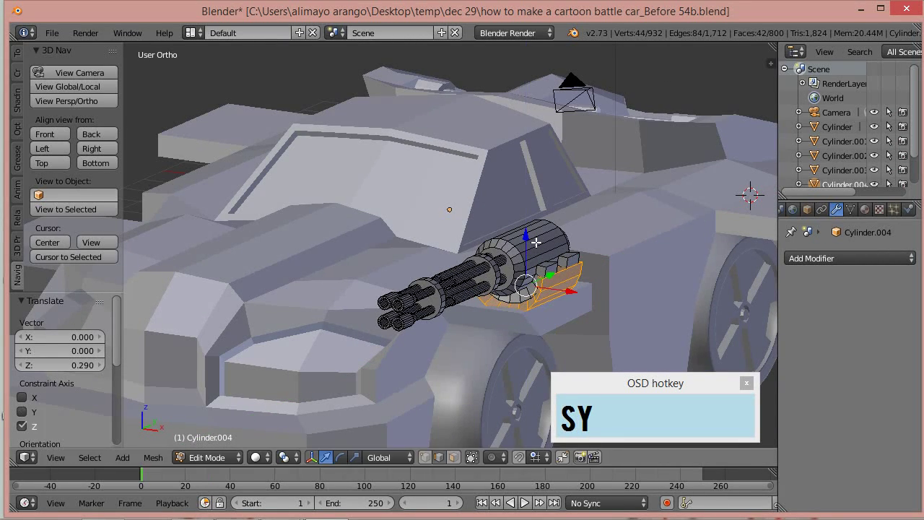
Step: Scale the stretched lower half ring uniformly by about 1.437 and move it 0.447 along Y
key("s")
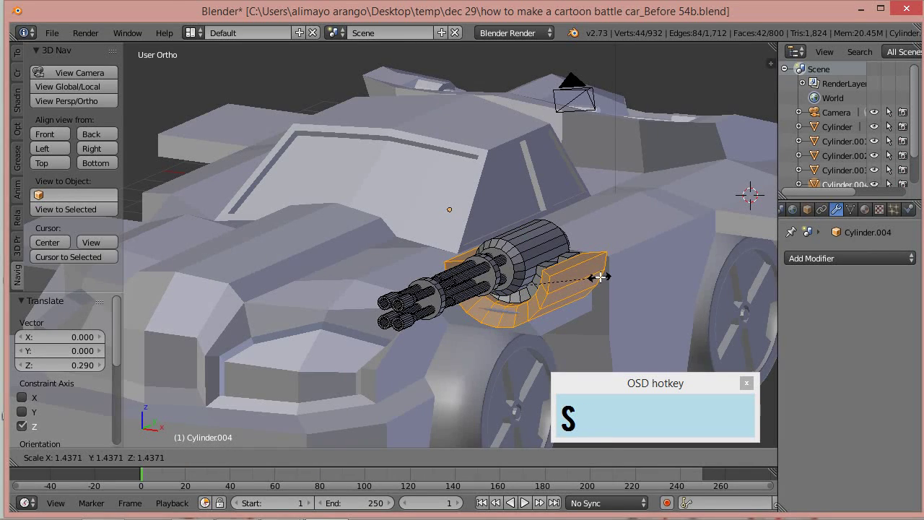
left_click(597, 276)
left_click_drag(552, 273, 561, 269)
middle_click_drag(582, 274, 551, 290)
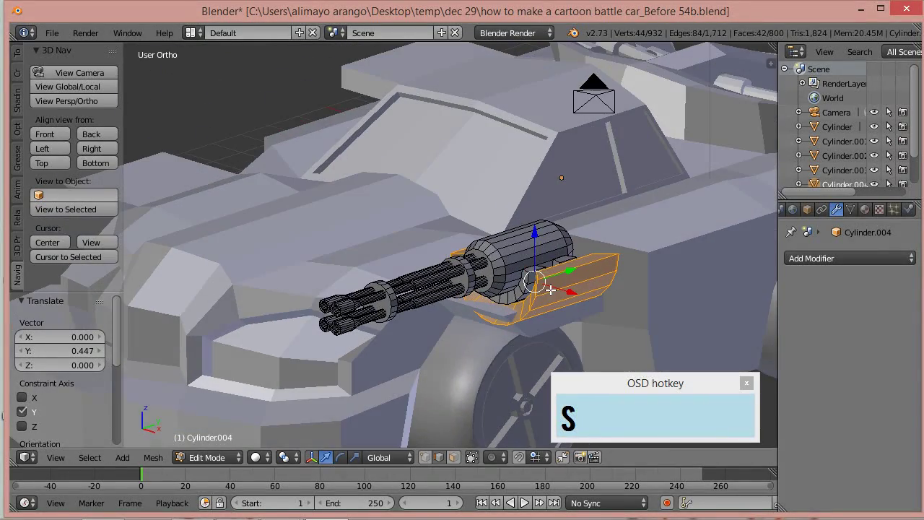
Step: Select every linked part of the rotary gun and its mount and raise the whole assembly 0.407 along Z
key("l")
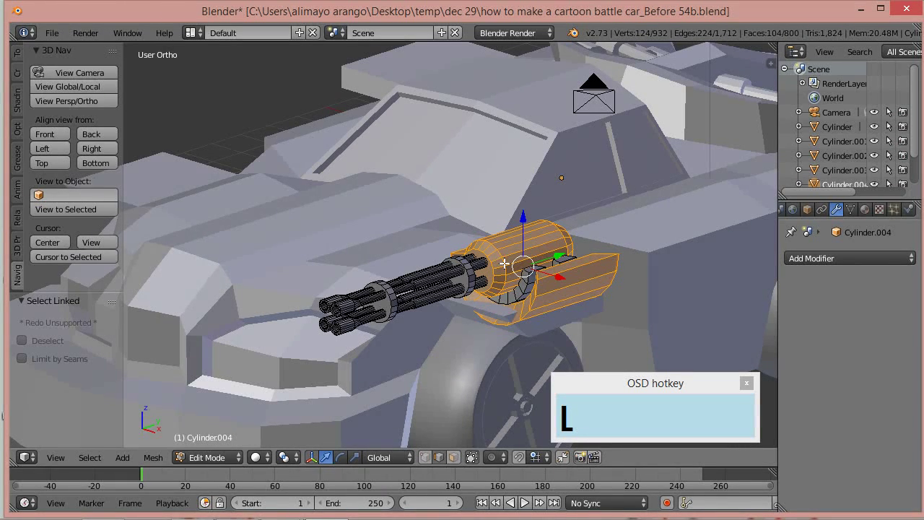
key("l")
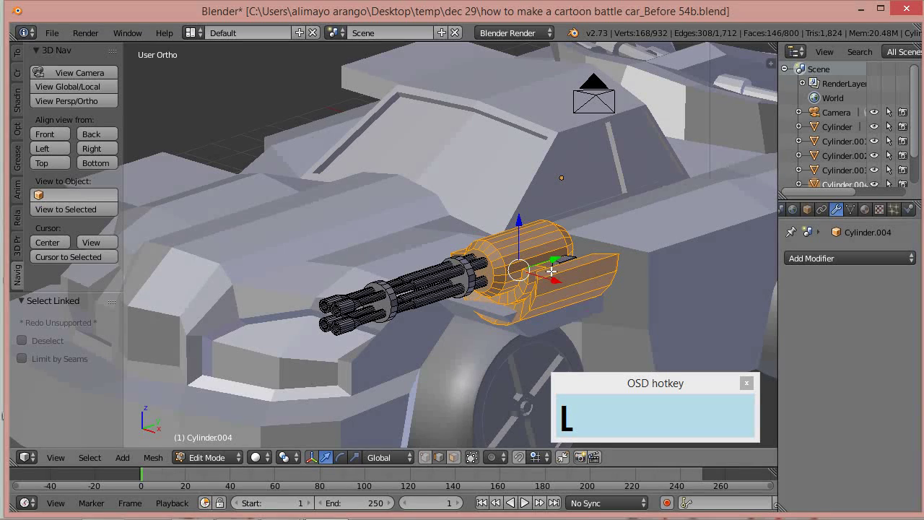
key("l")
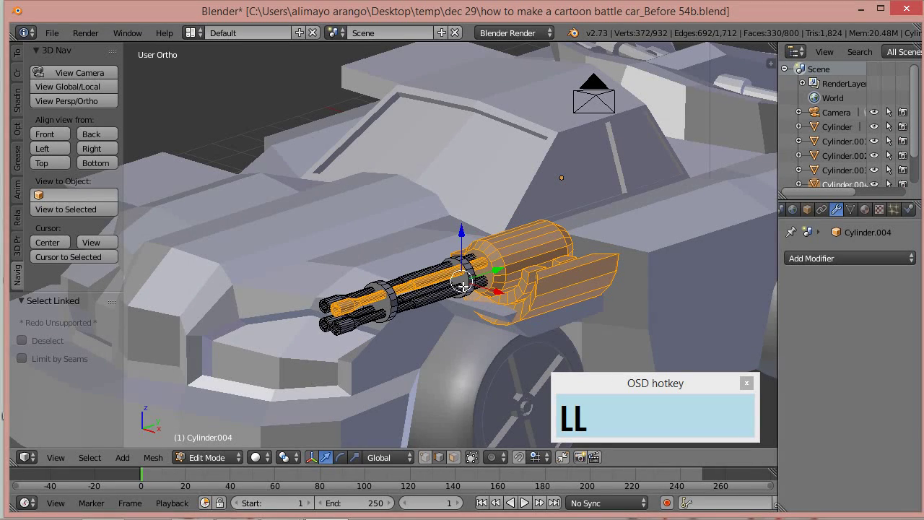
key("l")
key("l")
key("l")
key("l")
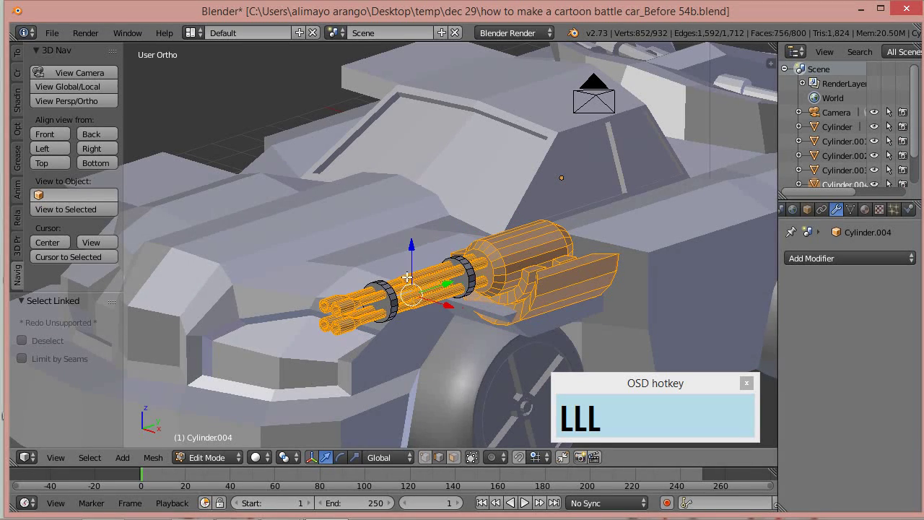
key("l")
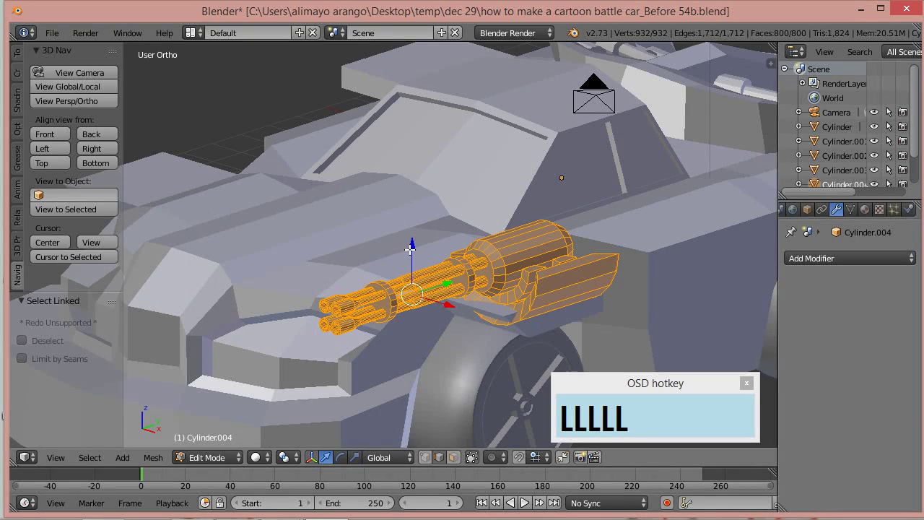
key("g")
key("z")
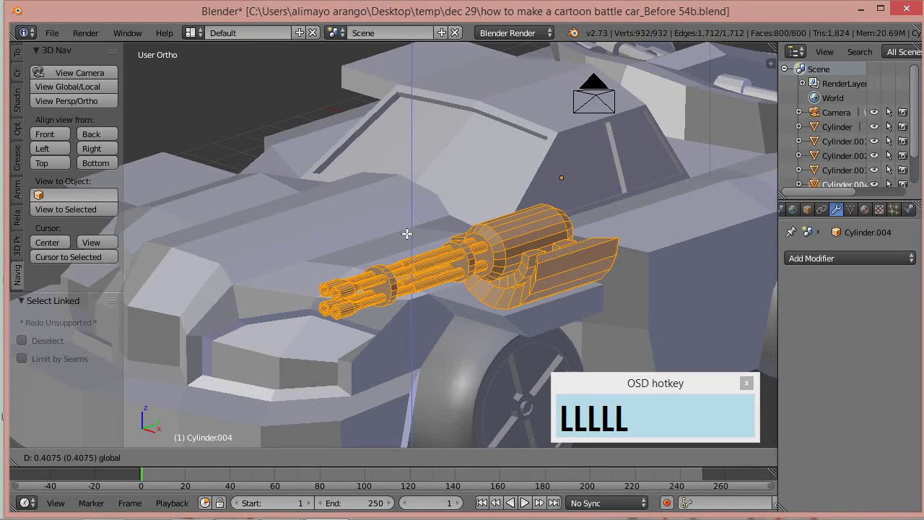
left_click(406, 233)
Step: Move the complete gun assembly -0.706 along X and -0.053 along Z to seat it over the front fender
middle_click_drag(505, 264, 569, 279)
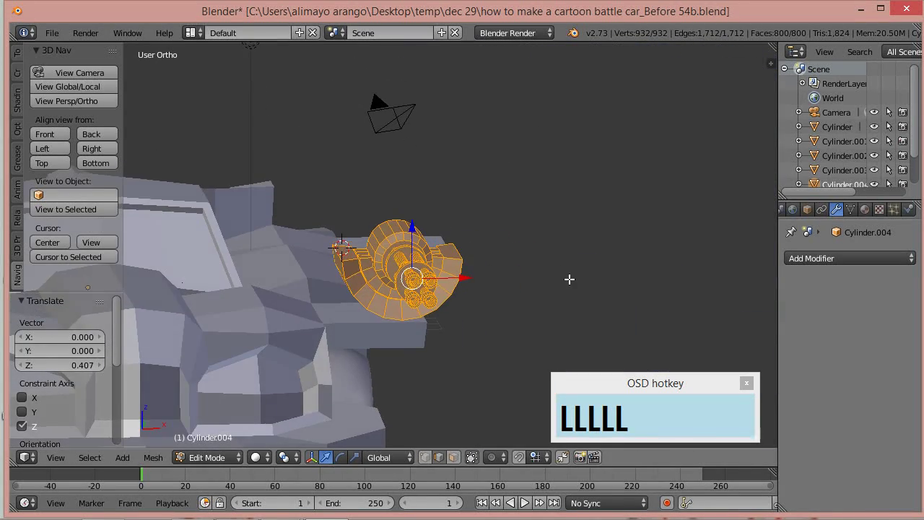
key("g")
key("x")
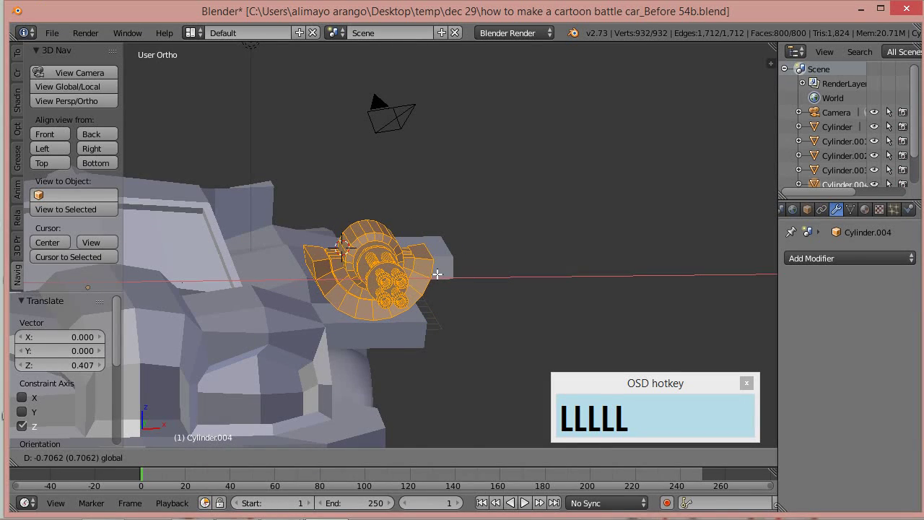
left_click(435, 275)
key("g")
key("z")
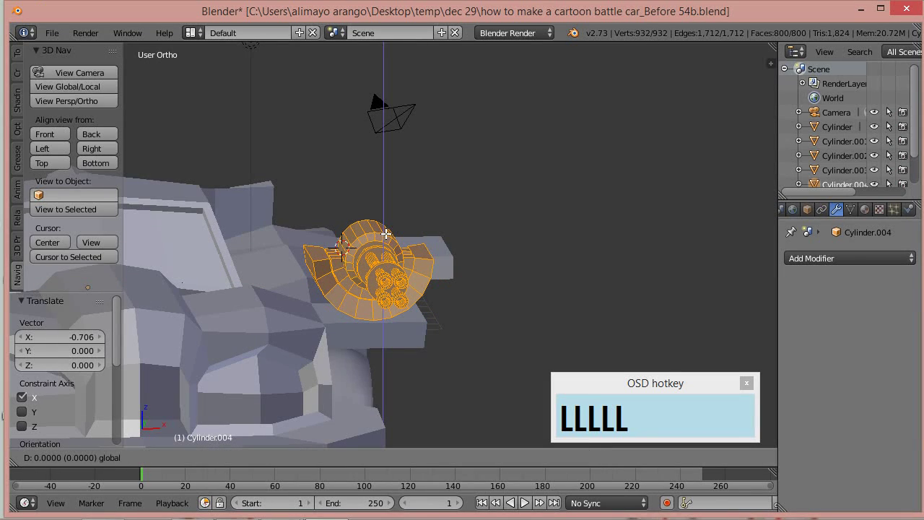
left_click(402, 245)
middle_click_drag(465, 279, 382, 276)
middle_click_drag(369, 278, 437, 284)
scroll(410, 301, "up", 2)
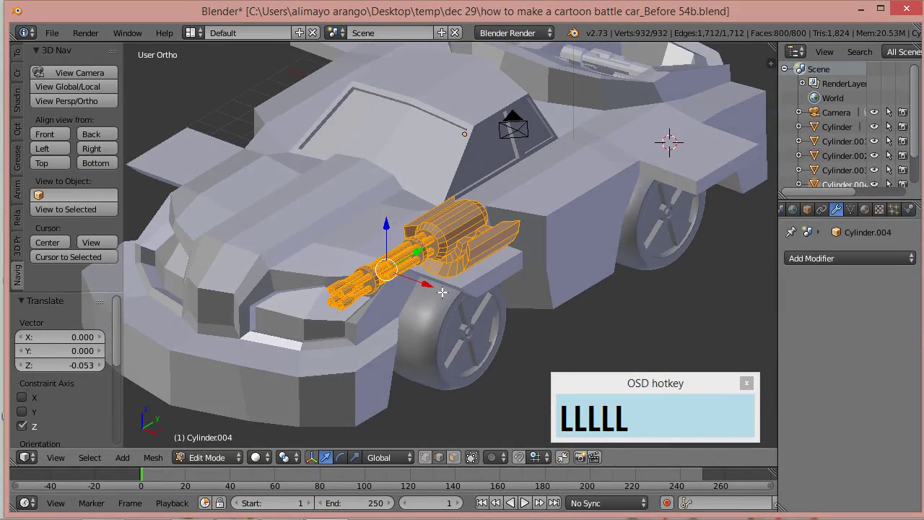
Step: Select the linked outer half ring under the housing and scale it to 0.564 along Y
scroll(504, 285, "up", 2)
right_click(528, 247)
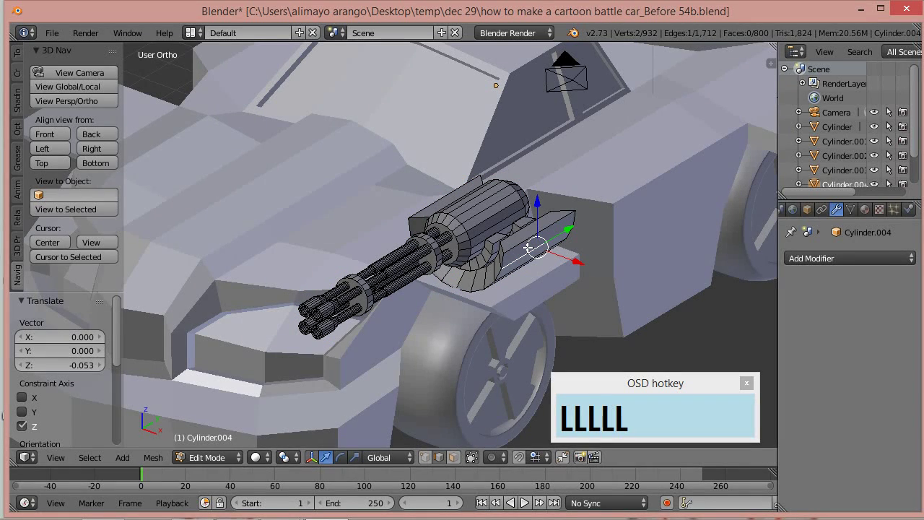
key("l")
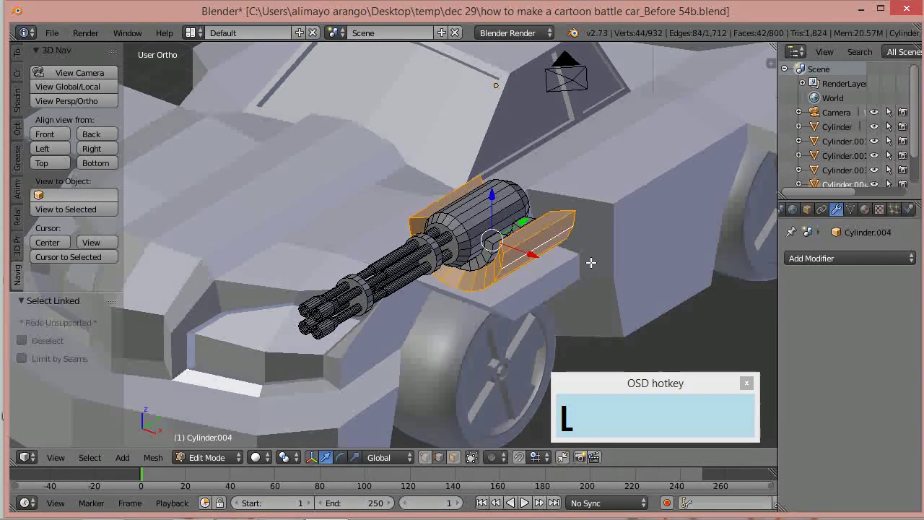
key("s")
key("y")
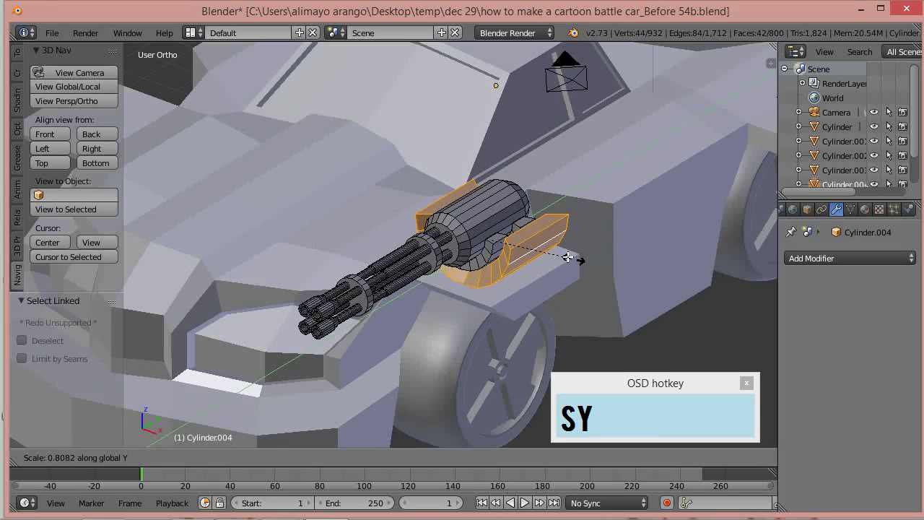
left_click(549, 255)
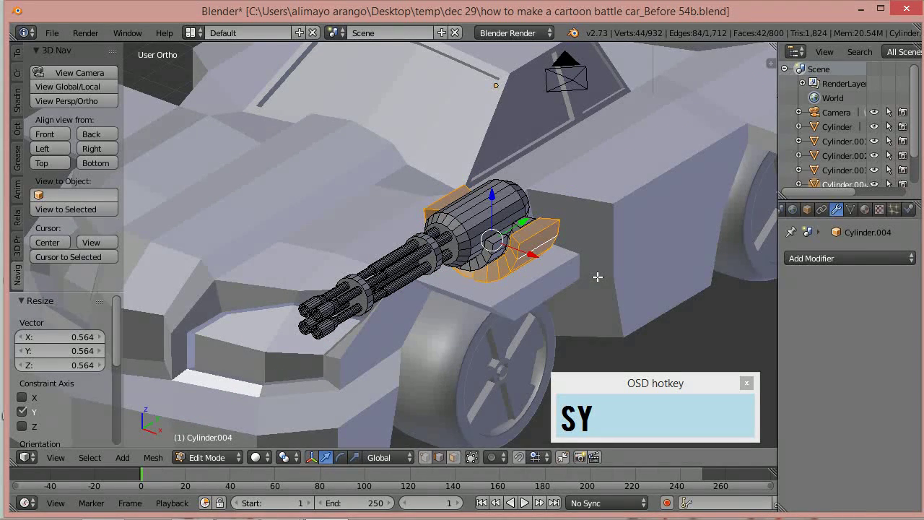
key("alt+s")
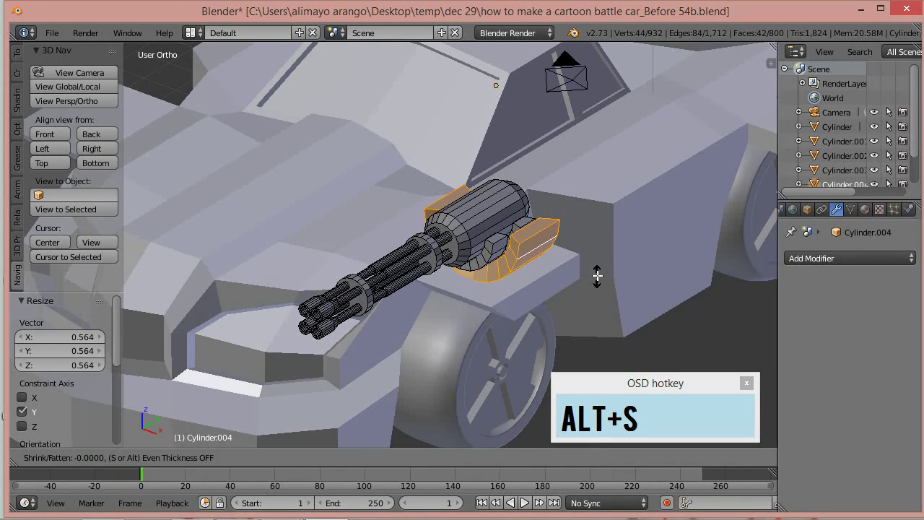
left_click(597, 273)
Step: Move the outer half ring 0.195 along Z and -0.397 along Y, and save the file as how to make a cartoon battle car_Before 55b.blend
middle_click_drag(532, 308, 571, 239)
left_click_drag(494, 197, 498, 185)
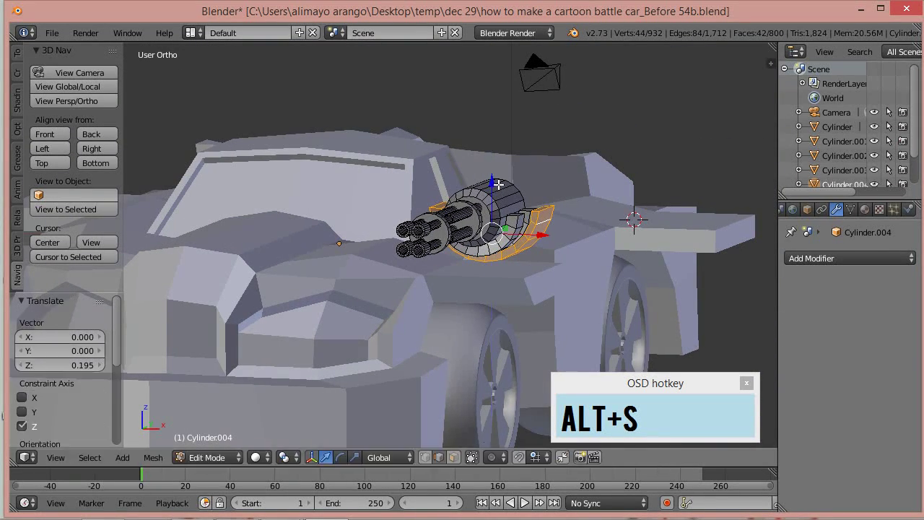
middle_click_drag(500, 252, 683, 295)
left_click_drag(447, 230, 465, 232)
middle_click_drag(466, 232, 376, 246)
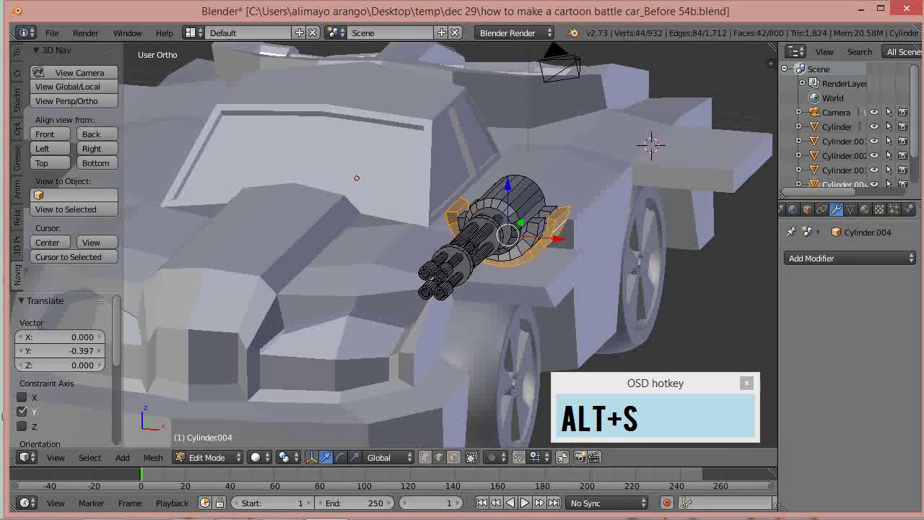
key("ctrl+alt+s")
Step: In face select mode, select the face loop around the middle of the gun housing and duplicate it in place
middle_click_drag(618, 330, 495, 267)
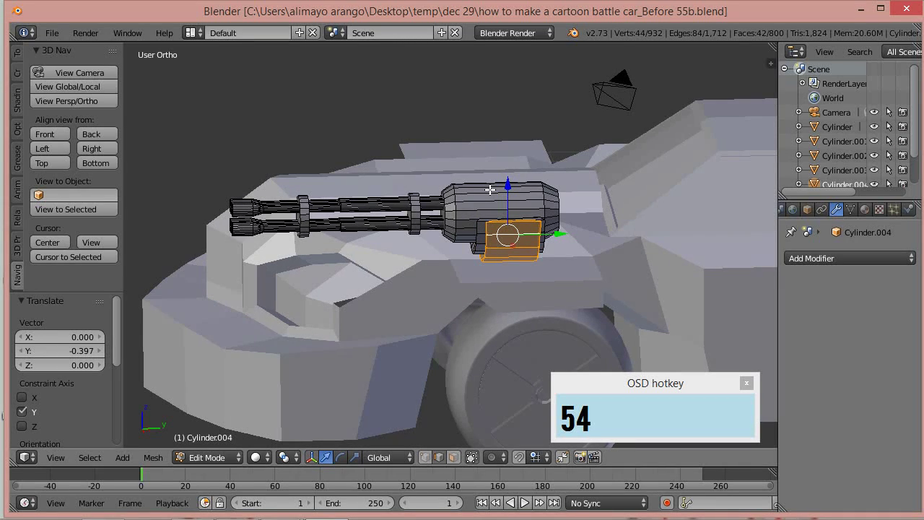
left_click(454, 457)
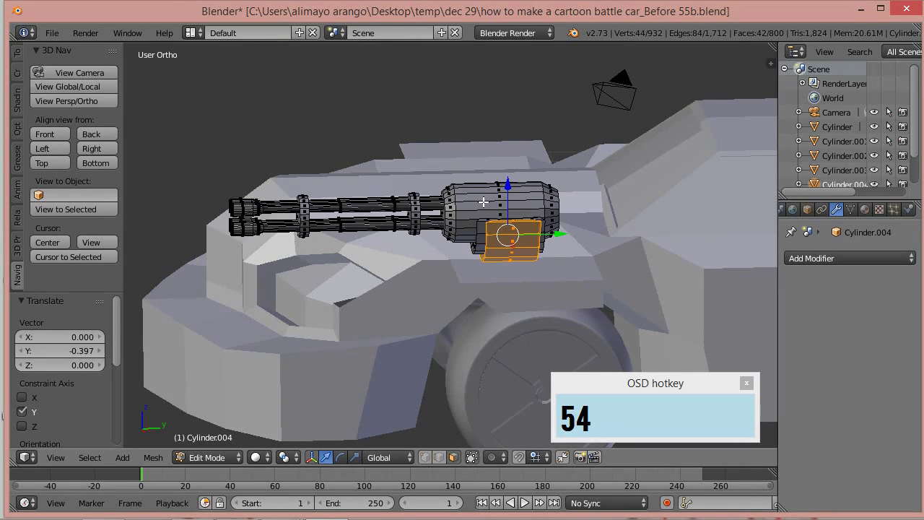
right_click(483, 203)
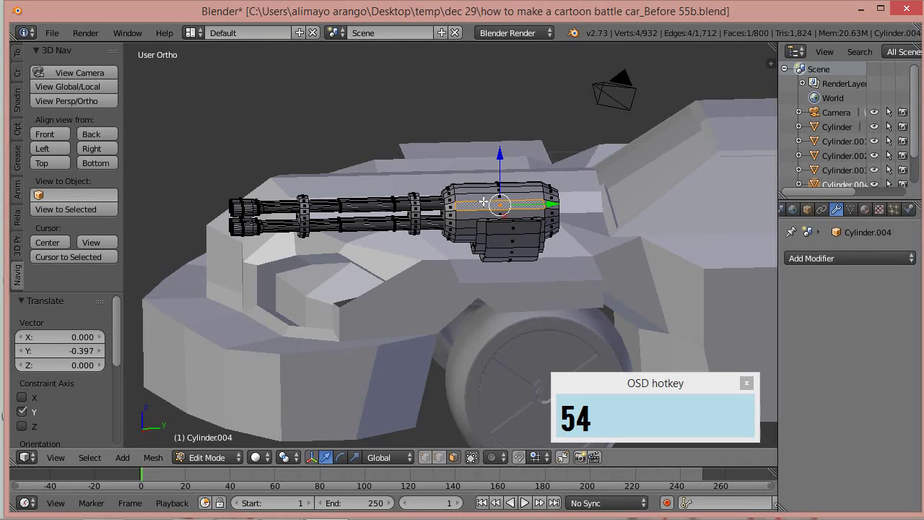
right_click(476, 199, "alt")
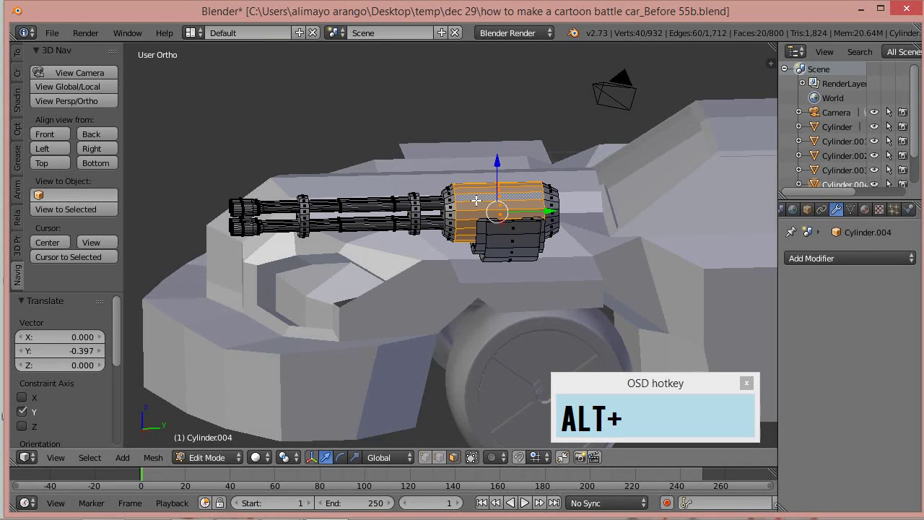
key("shift+d")
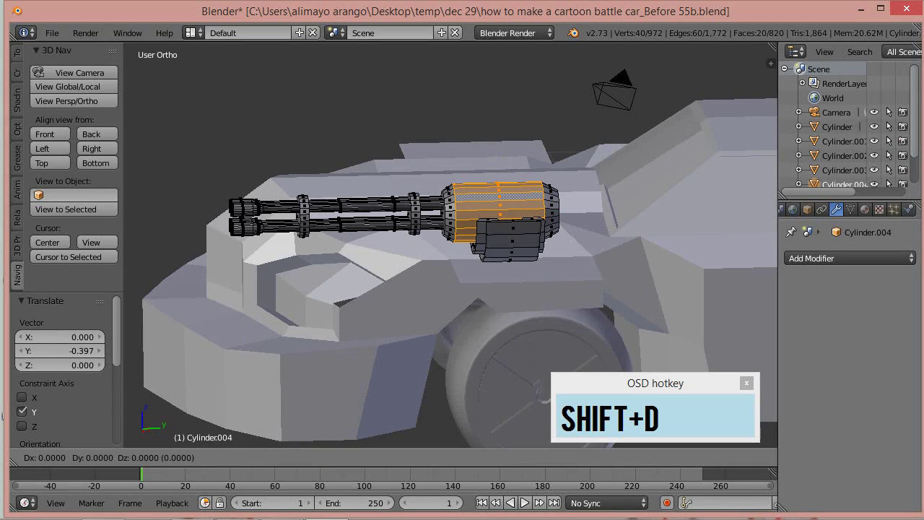
key("Escape")
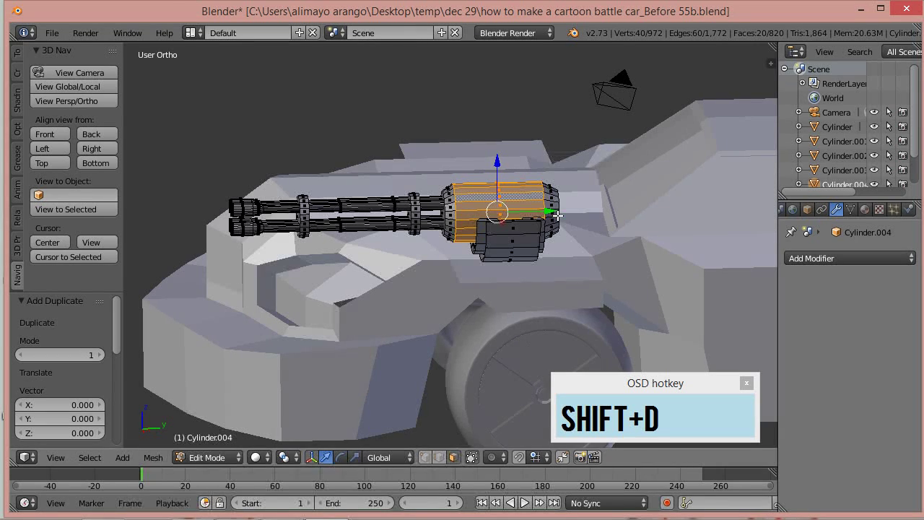
Step: Rotate the duplicated face loop 90° about X so it stands upright, and scale it uniformly to 0.501
key("r")
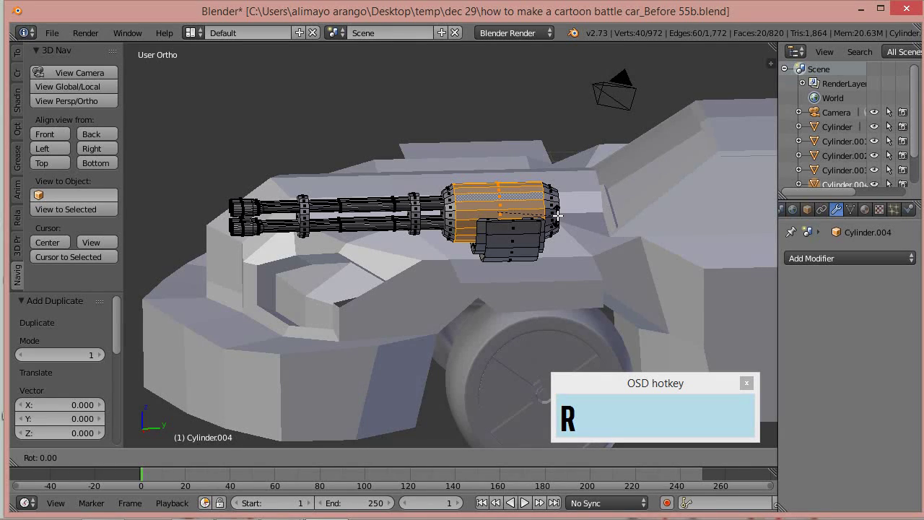
type("x90")
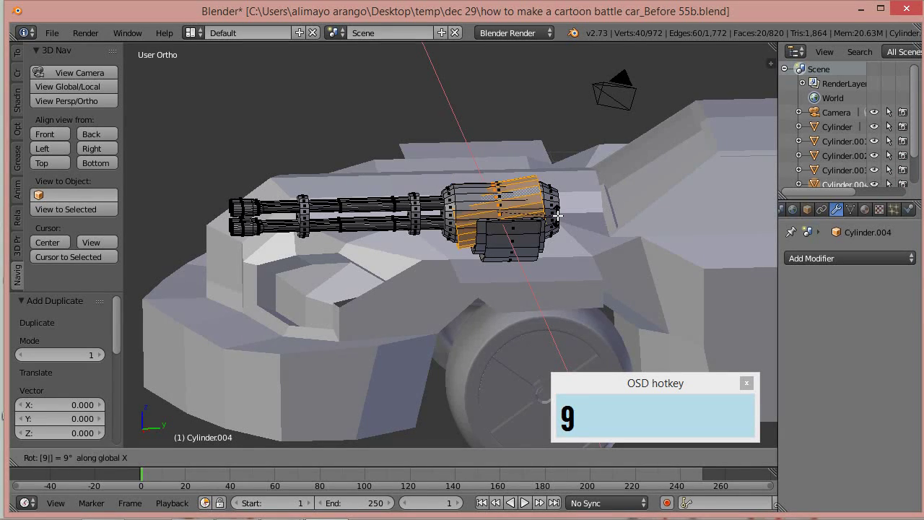
left_click(558, 215)
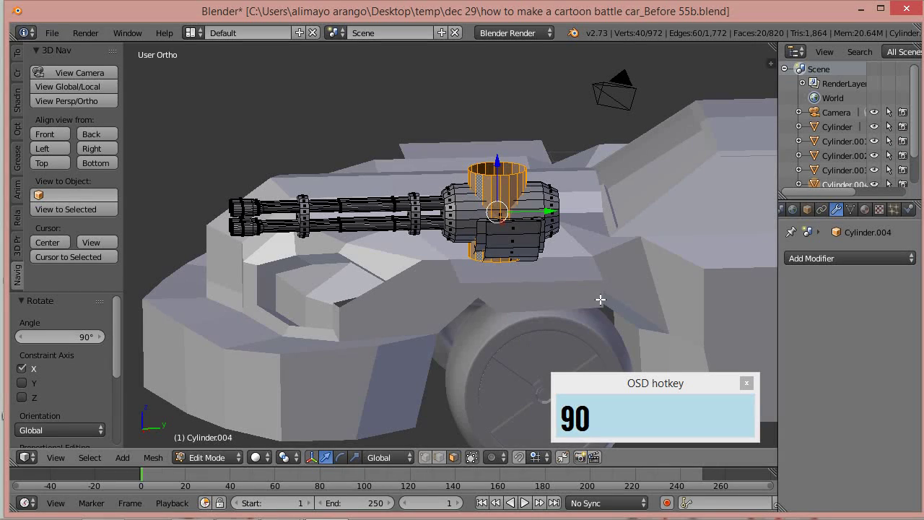
key("s")
left_click(547, 262)
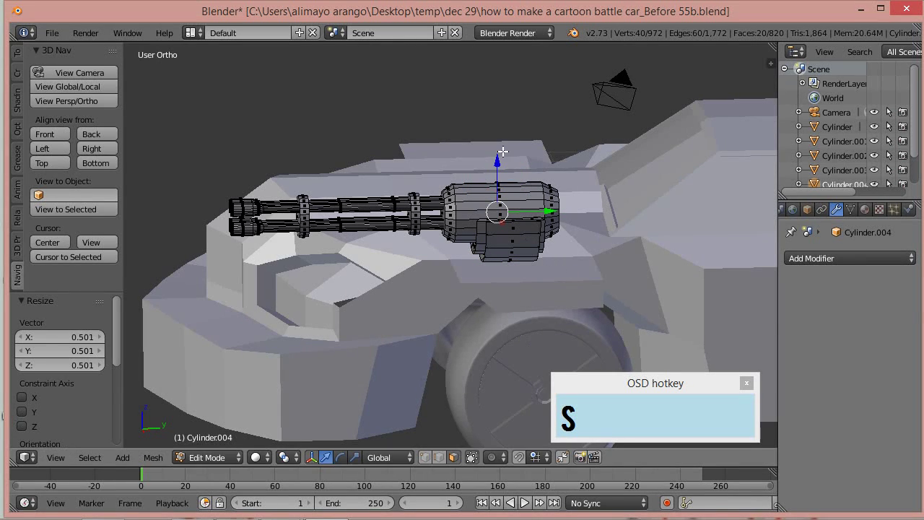
Step: Lower the upright cylinder along Z beneath the half-ring mount and centre it as a post between mount and fender
left_click_drag(498, 167, 497, 193)
middle_click_drag(470, 275, 505, 205)
left_click_drag(499, 192, 499, 224)
middle_click_drag(541, 272, 537, 267)
left_click_drag(537, 266, 542, 262)
mouse_move(510, 221)
left_mouse_down()
mouse_move(508, 232)
mouse_move(511, 225)
left_mouse_up()
middle_click_drag(515, 287, 511, 223)
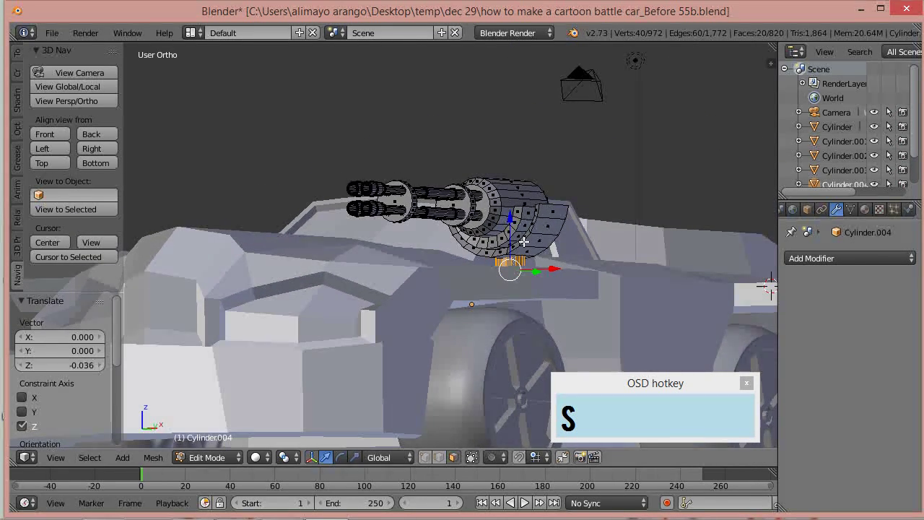
left_click_drag(512, 223, 509, 227)
middle_click_drag(510, 226, 526, 280)
left_click_drag(563, 272, 554, 272)
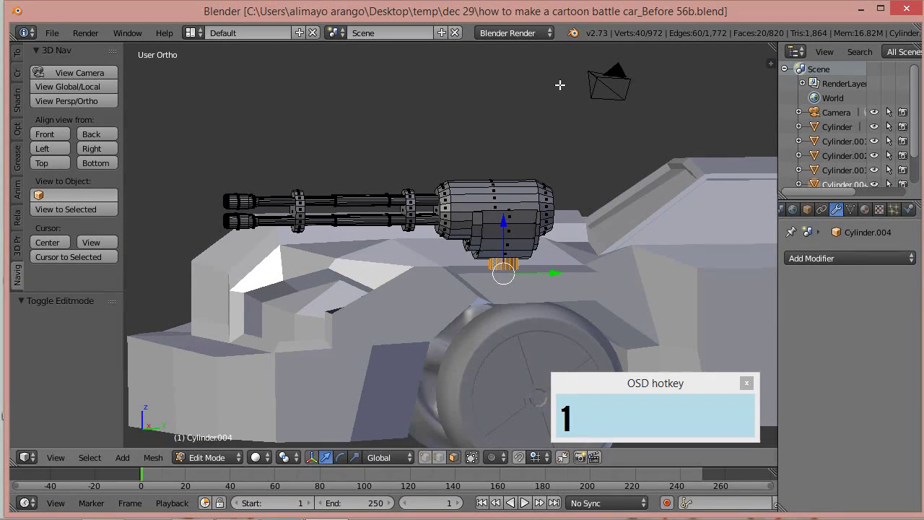
Step: Box-select the entire gun, including its mount and post, in front wireframe view and restore solid shading
key("a")
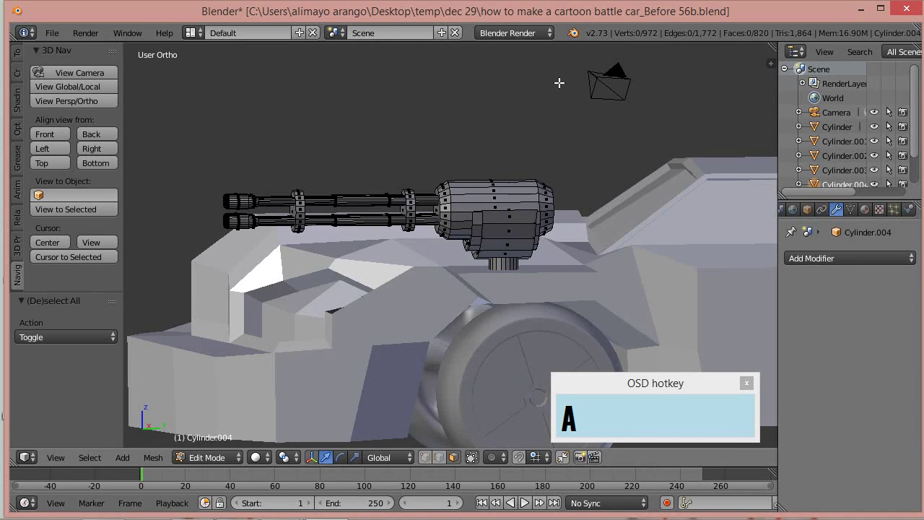
key("z")
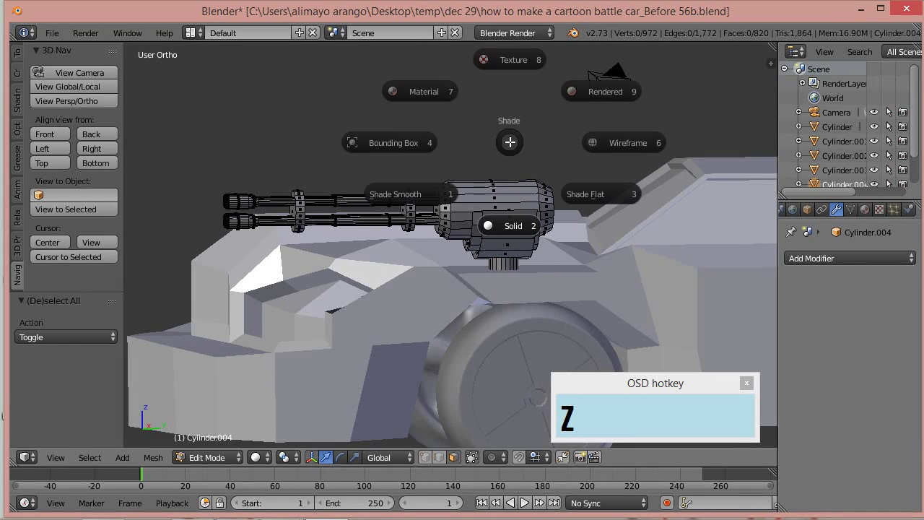
left_click(635, 142)
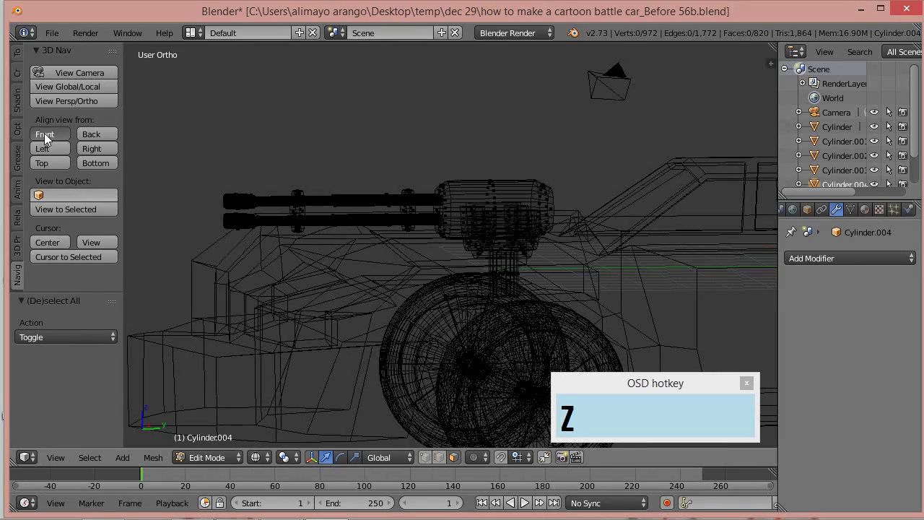
left_click(44, 135)
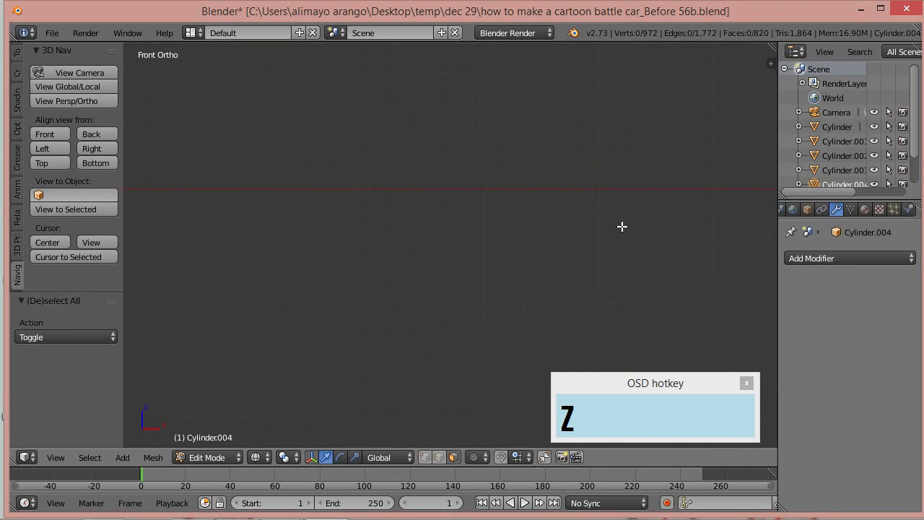
scroll(623, 226, "down", 1)
middle_click_drag(643, 222, 237, 215, "shift")
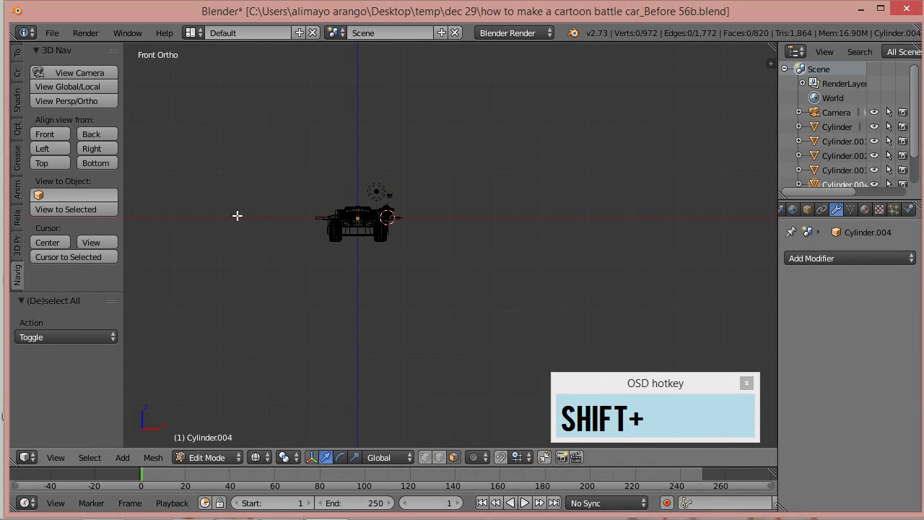
scroll(311, 233, "up", 6)
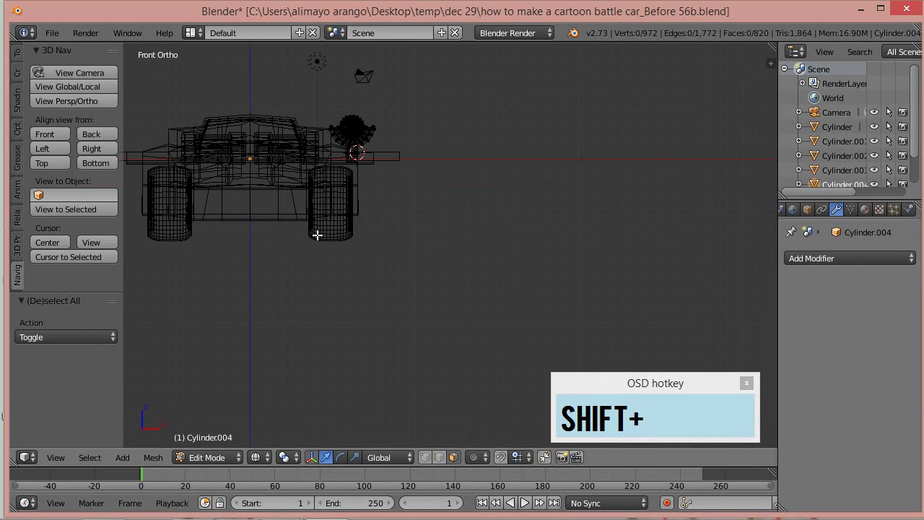
middle_click_drag(317, 235, 421, 272, "shift")
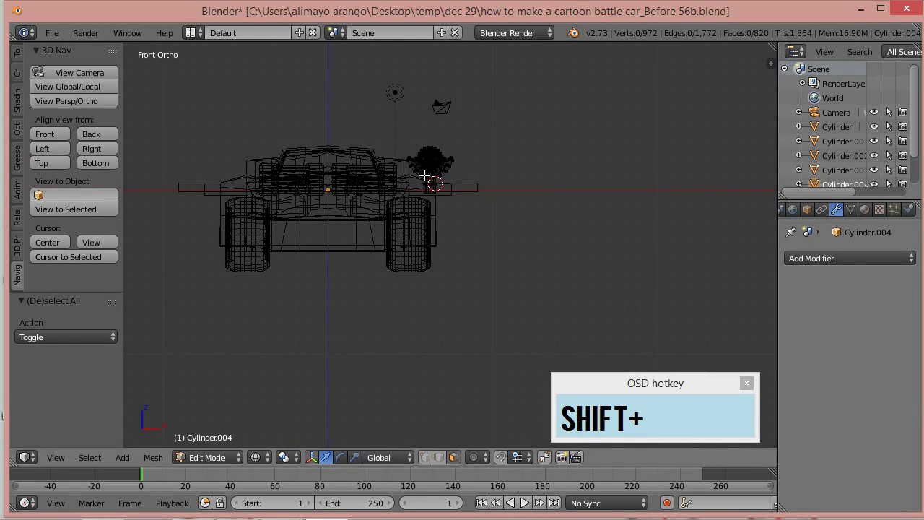
key("b")
left_click_drag(382, 95, 495, 251)
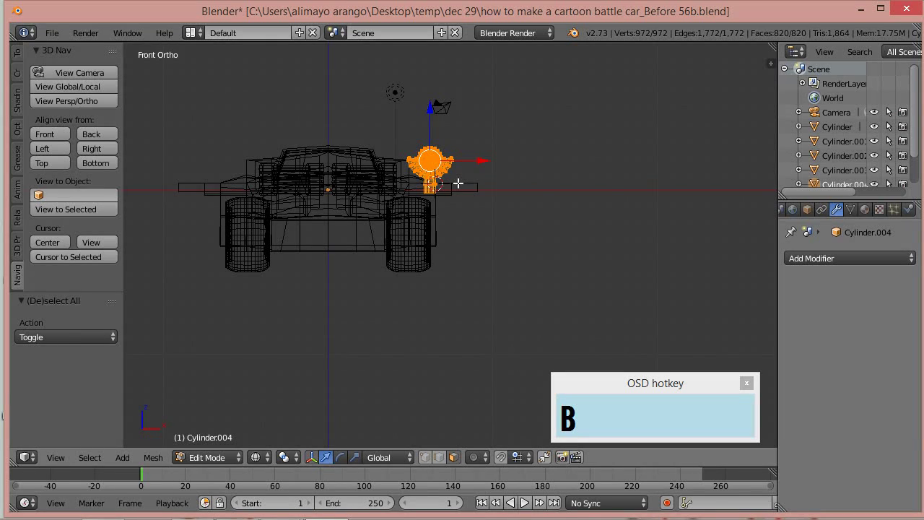
key("z")
left_click(470, 271)
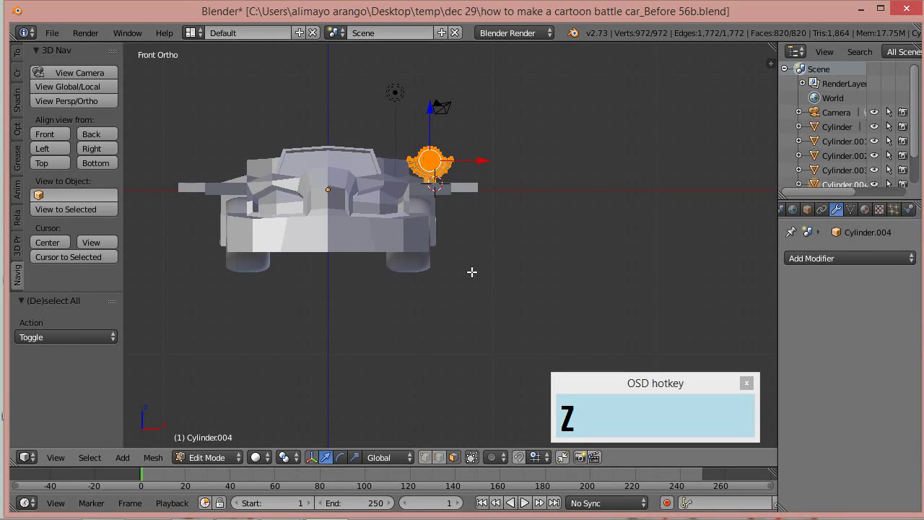
Step: Reset the 3D cursor to the scene centre and set the pivot point to 3D Cursor
key("shift+c")
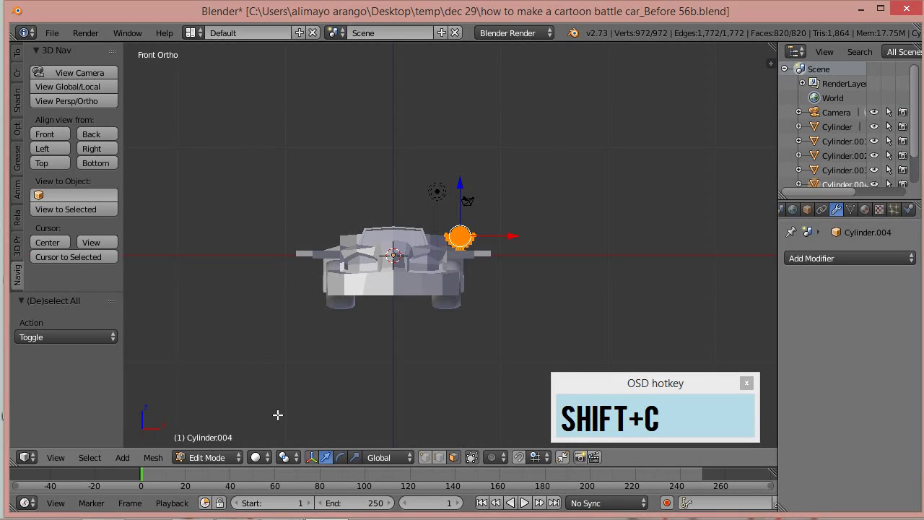
left_click(286, 458)
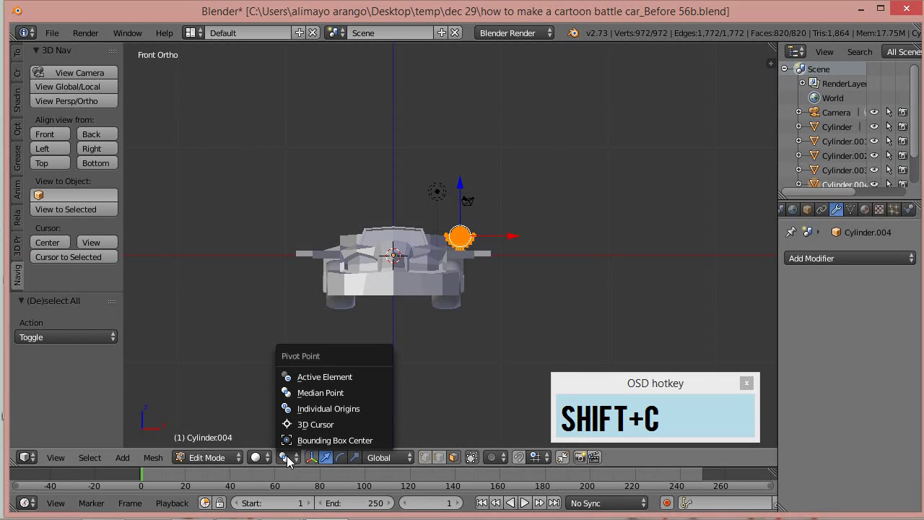
left_click(309, 427)
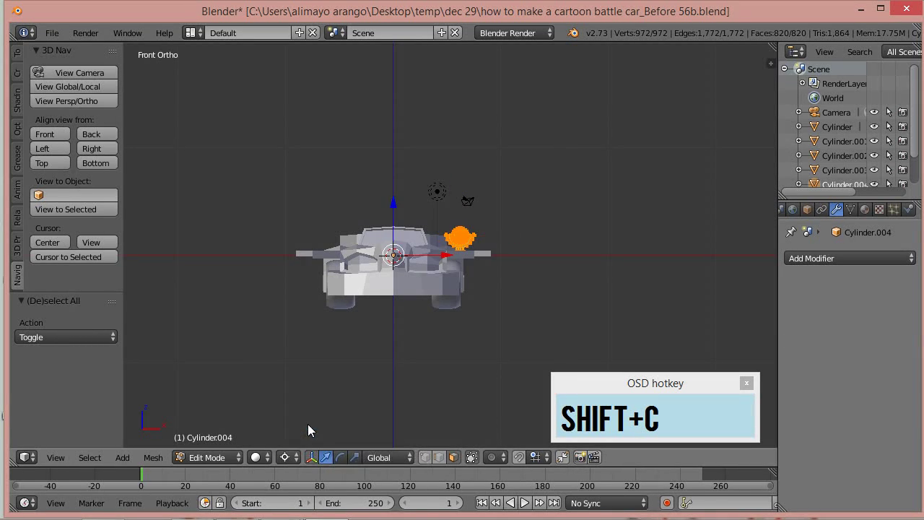
Step: Duplicate the gun in place and scale the copy by -1 along X to mirror it to the car's other side
key("shift+d")
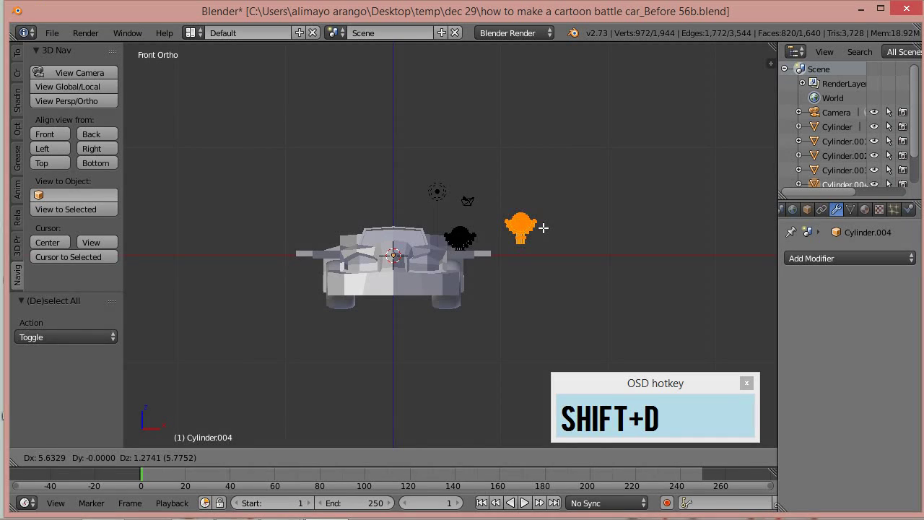
right_click(543, 227)
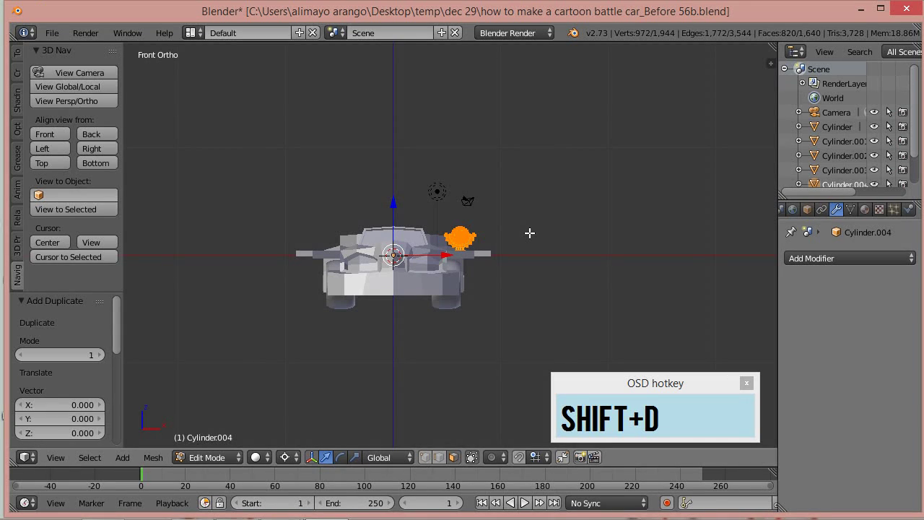
key("s")
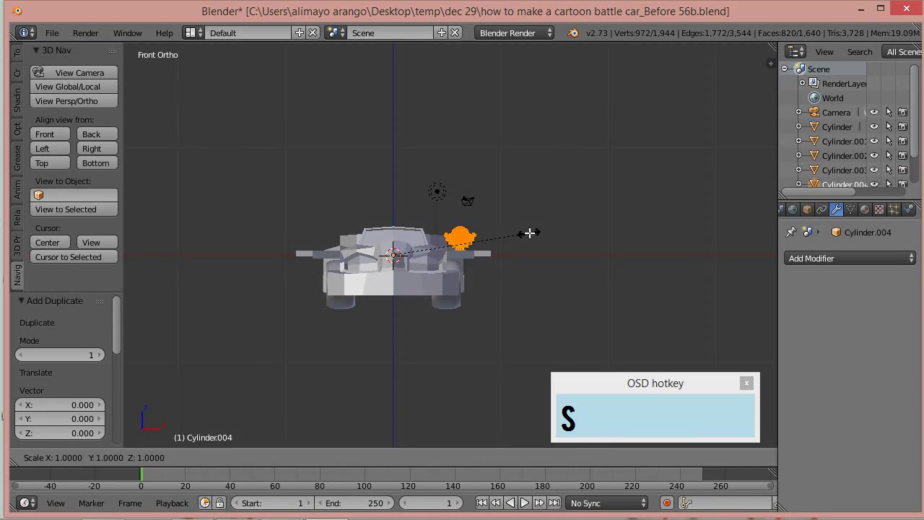
key("x")
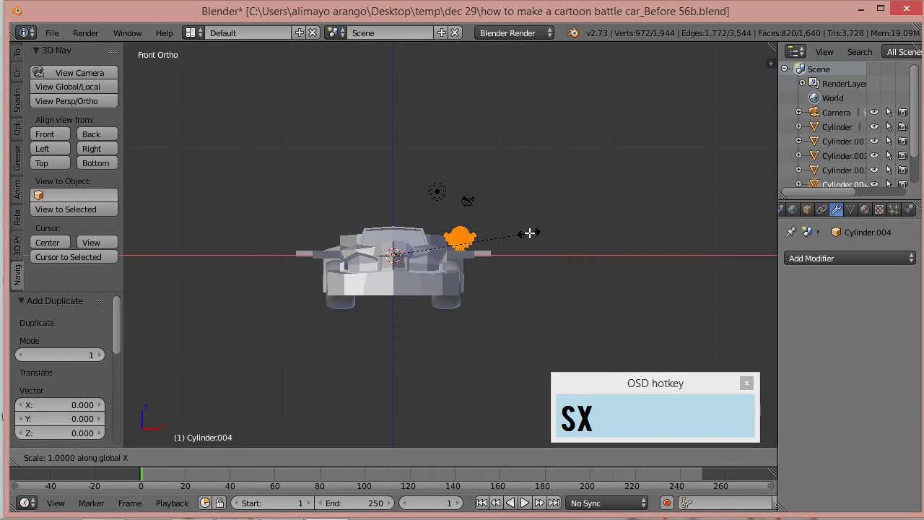
type("-1")
left_click(530, 233)
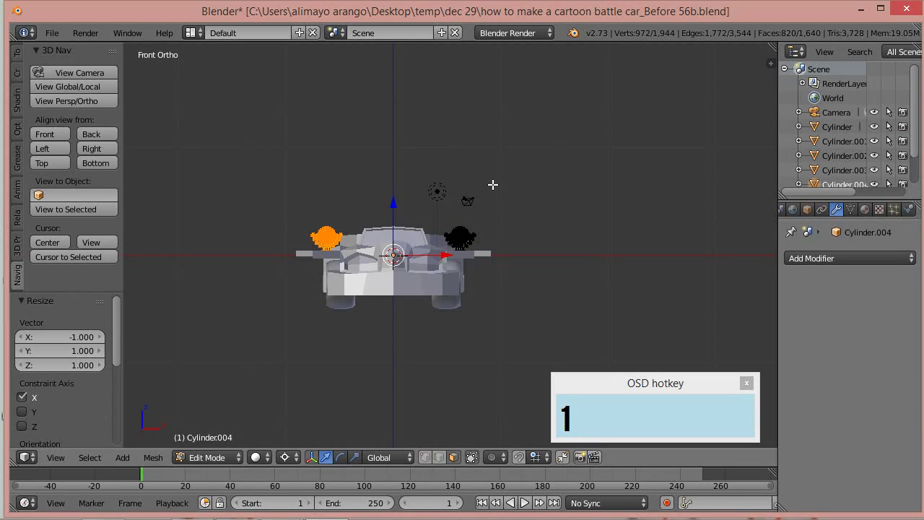
Step: Recalculate the mirrored gun's normals to face outward and deselect all geometry
middle_click_drag(488, 189, 478, 238)
scroll(444, 244, "up", 3)
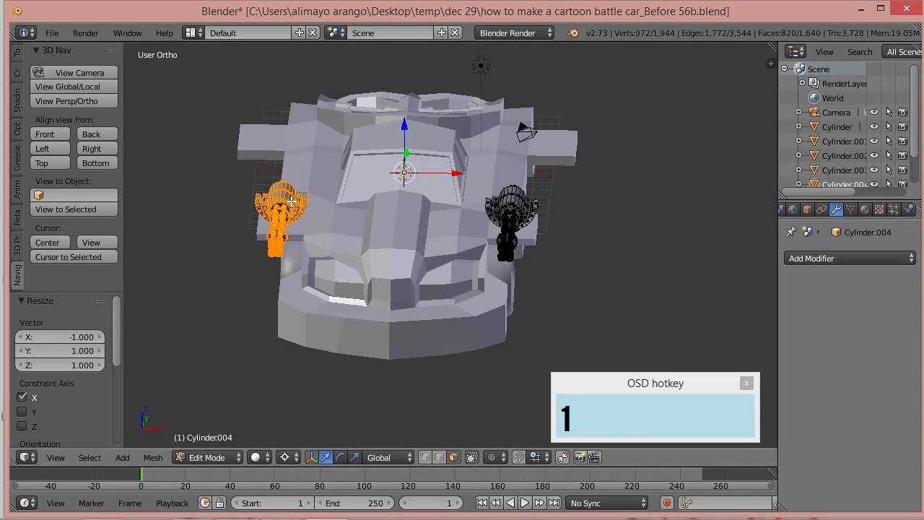
key("ctrl+n")
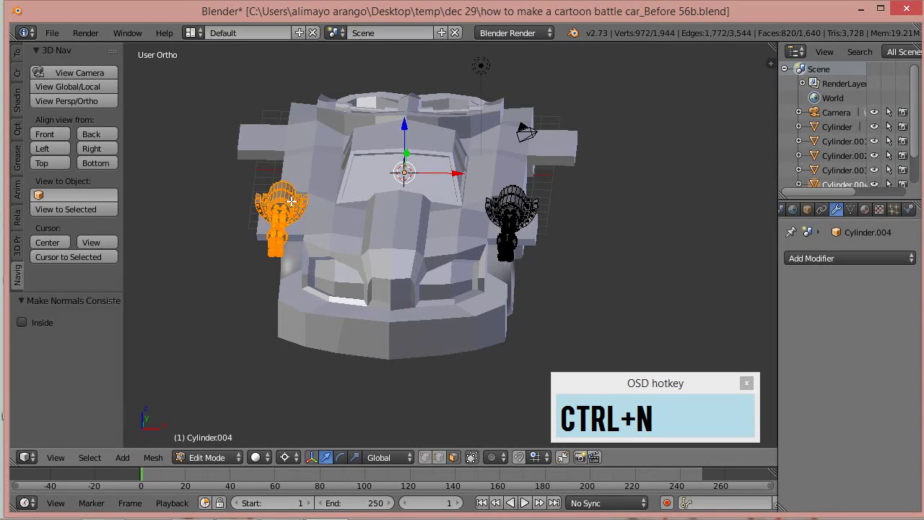
middle_click_drag(407, 244, 379, 260)
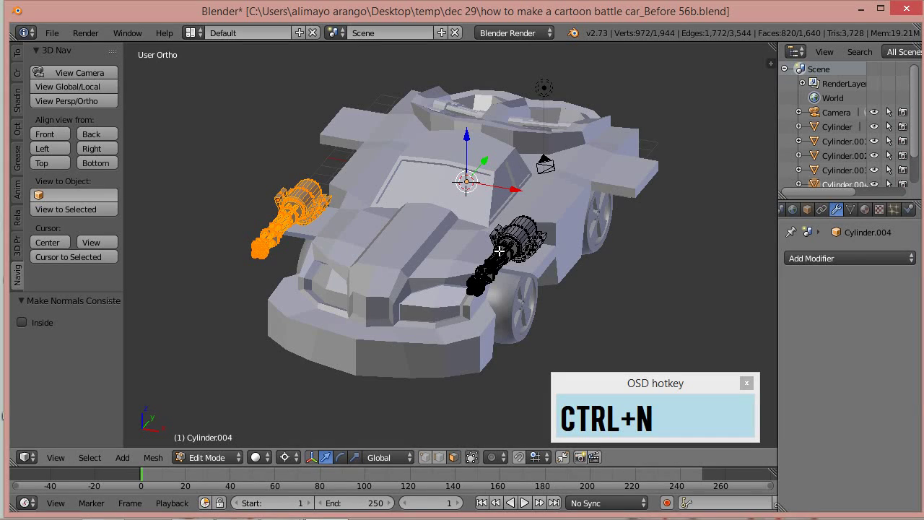
key("a")
middle_click_drag(598, 256, 630, 258)
middle_click_drag(568, 164, 491, 199)
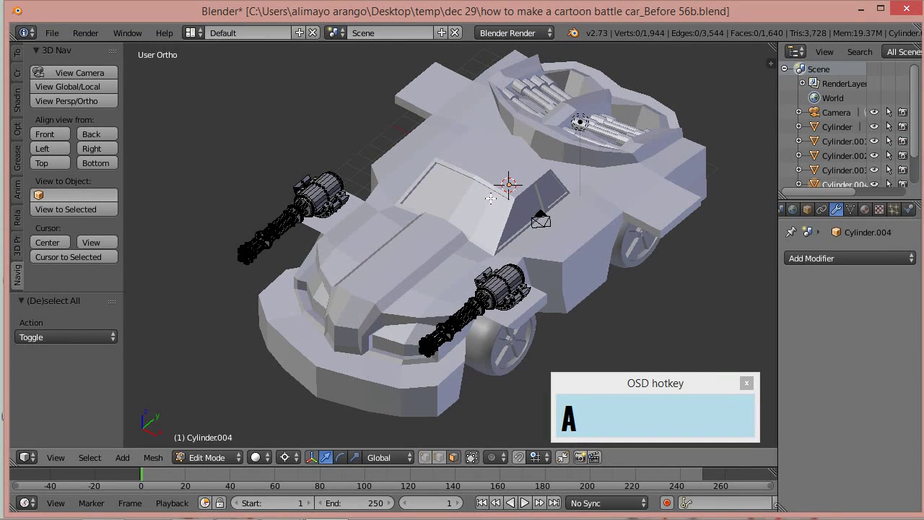
Step: Return to Object Mode and save the file as how to make a cartoon battle car_Before 57b.blend
left_click(220, 462)
left_click(223, 442)
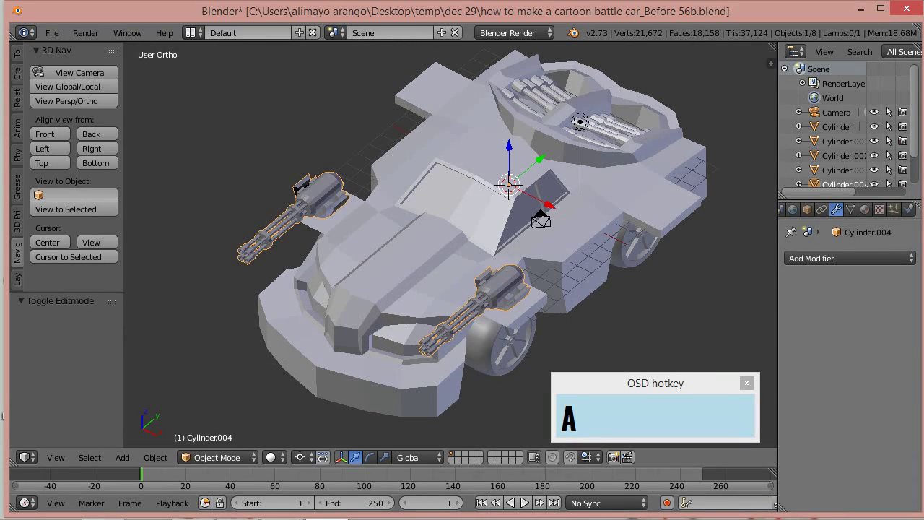
key("z")
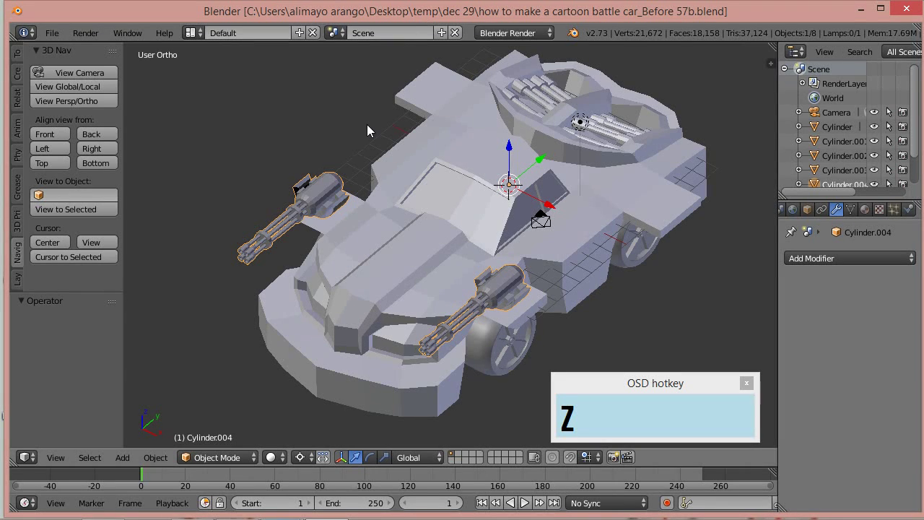
Step: In the main car body's mesh, lengthen the rear wing by moving its end face 1.455 and another 0.078 along X, and return to Object Mode
right_click(382, 294)
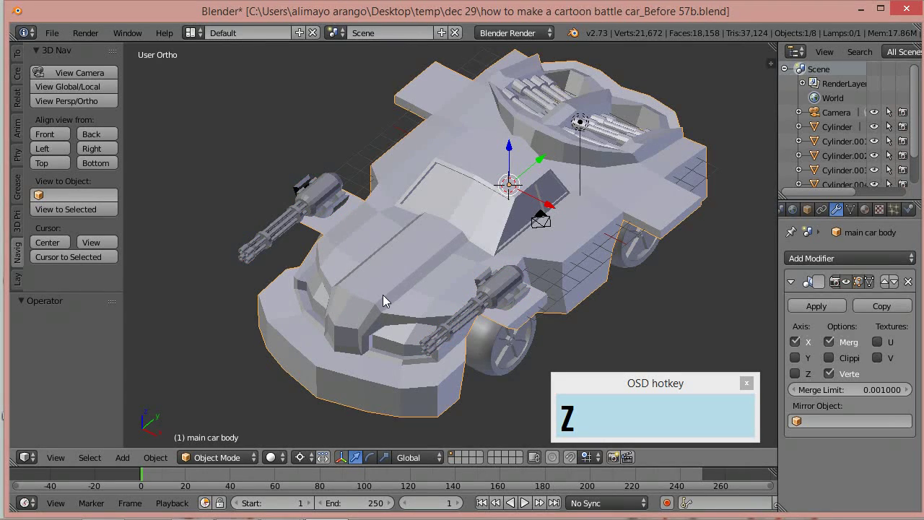
left_click(233, 461)
left_click(216, 424)
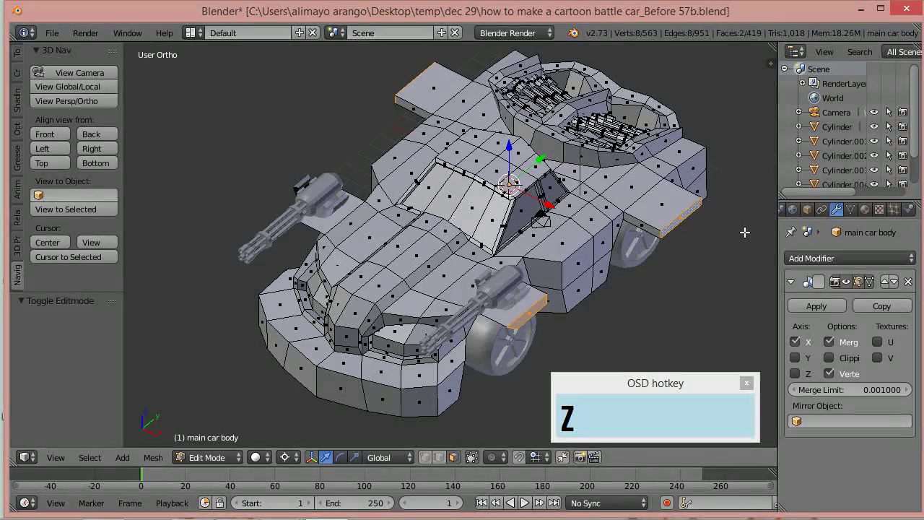
right_click(680, 214)
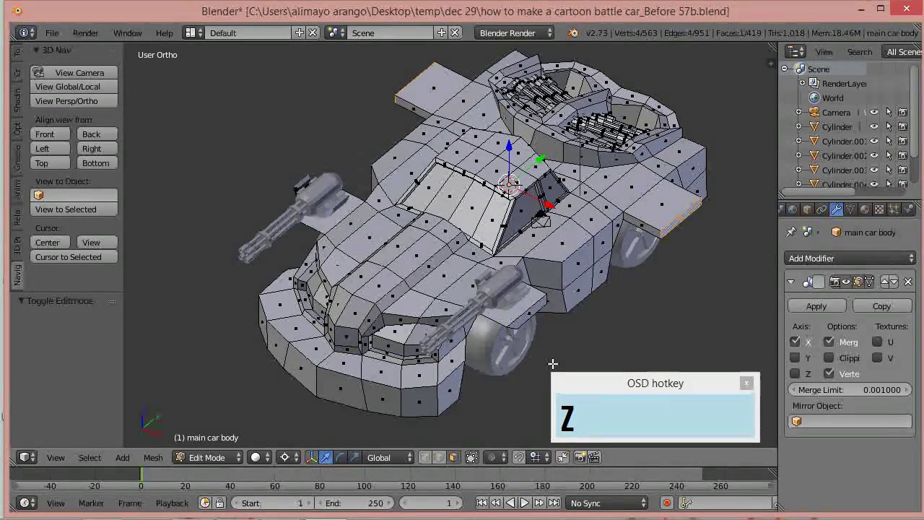
left_click_drag(549, 206, 574, 220)
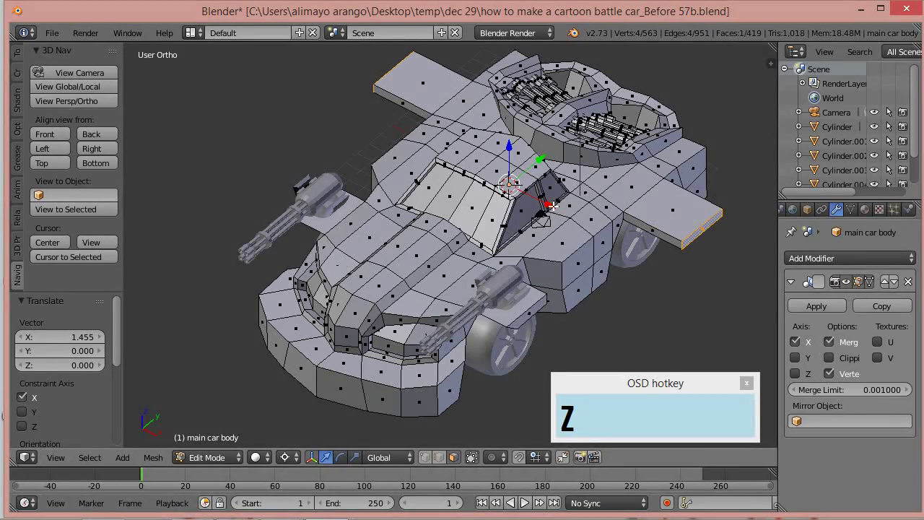
left_click_drag(550, 205, 693, 226)
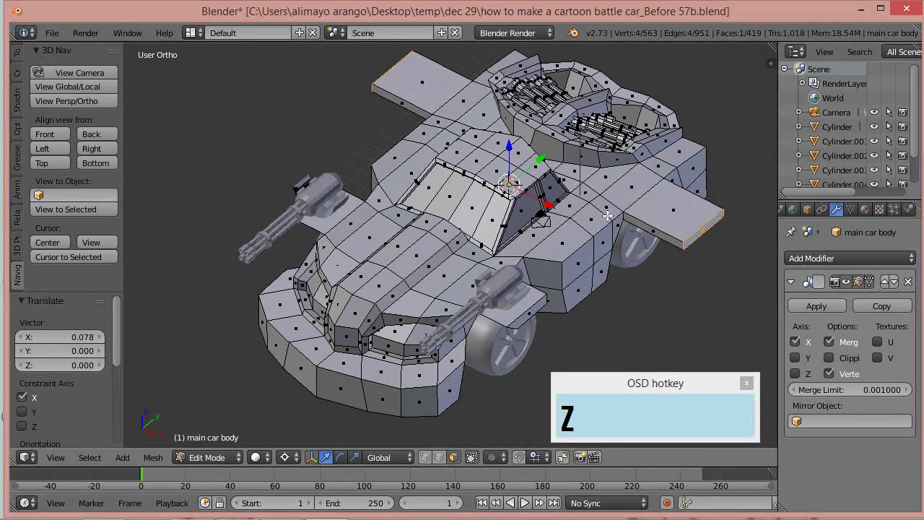
left_click(230, 459)
left_click(223, 441)
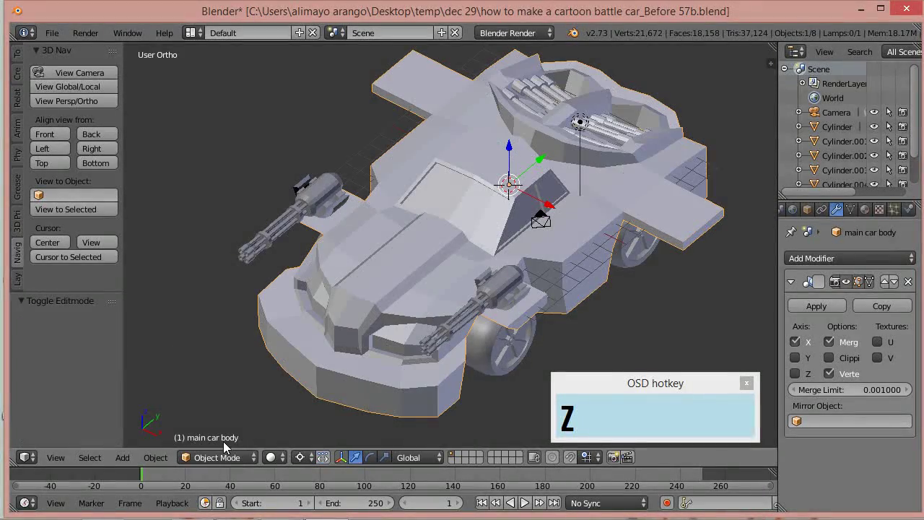
Step: In the gun object's Edit Mode, select all geometry of the front fender gun on the +X side, using wireframe shading for the selection
right_click(452, 325)
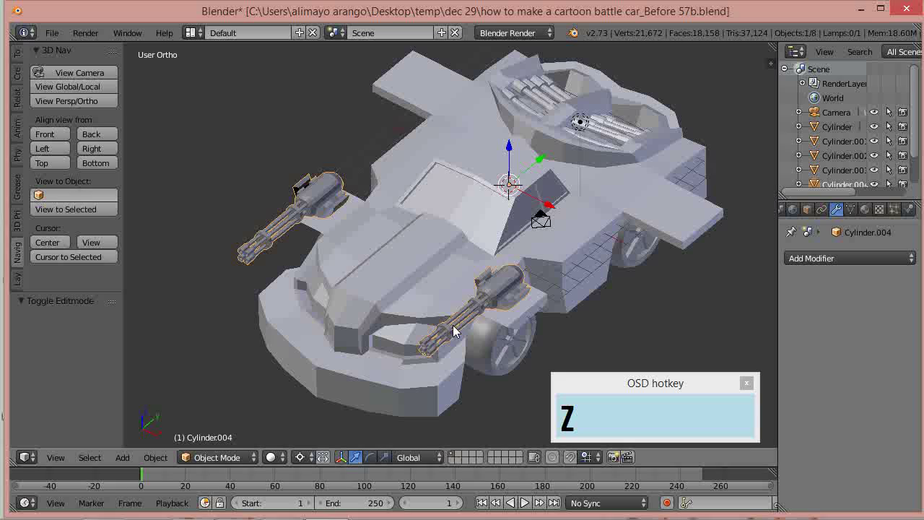
left_click(242, 457)
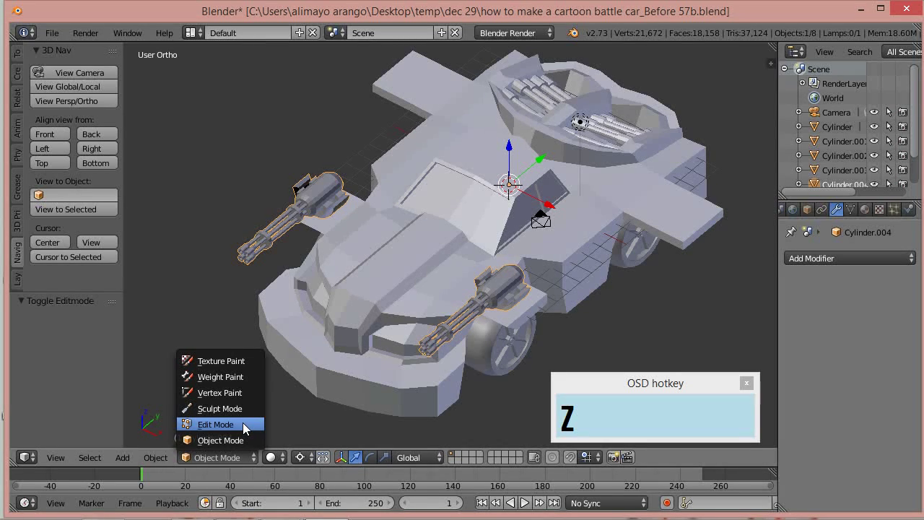
left_click(243, 425)
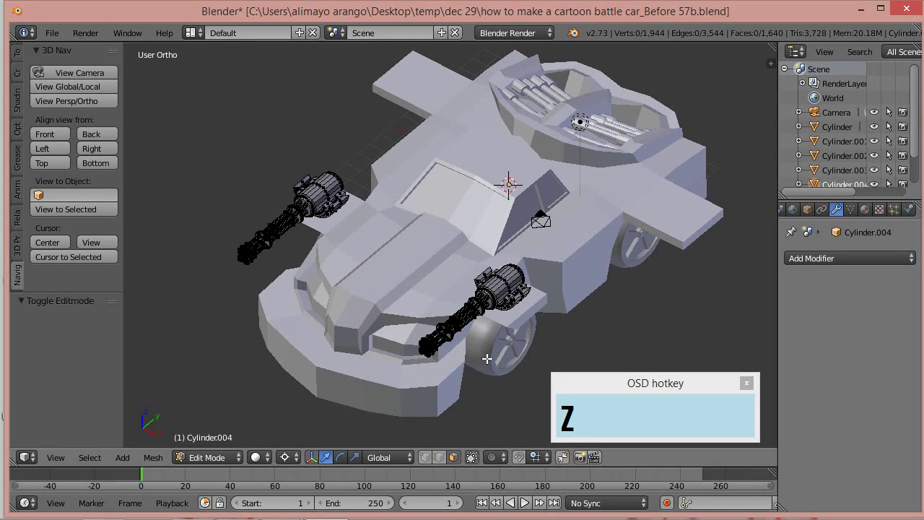
middle_click_drag(486, 364, 498, 354)
middle_click_drag(503, 344, 498, 344)
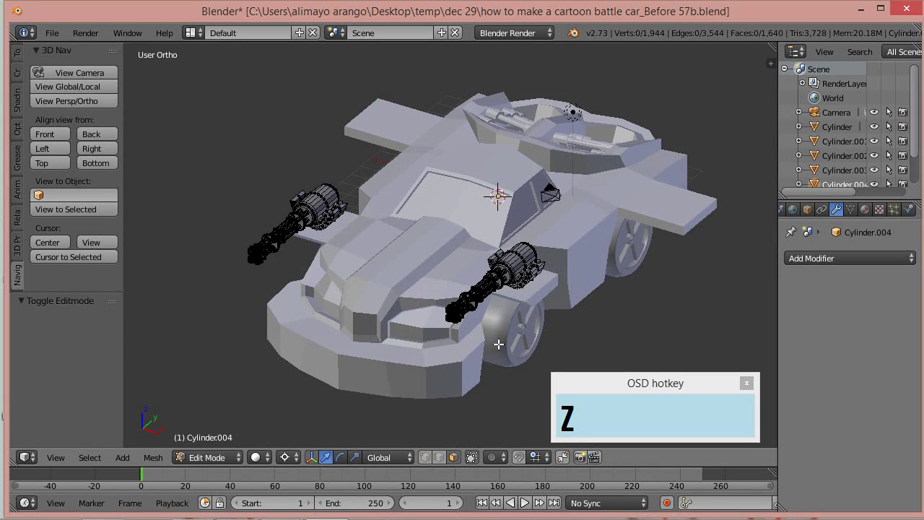
key("z")
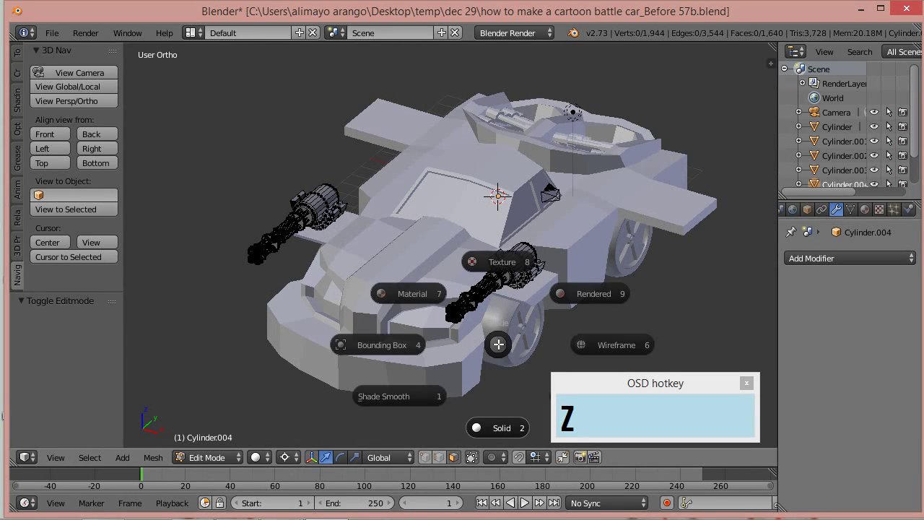
left_click(595, 346)
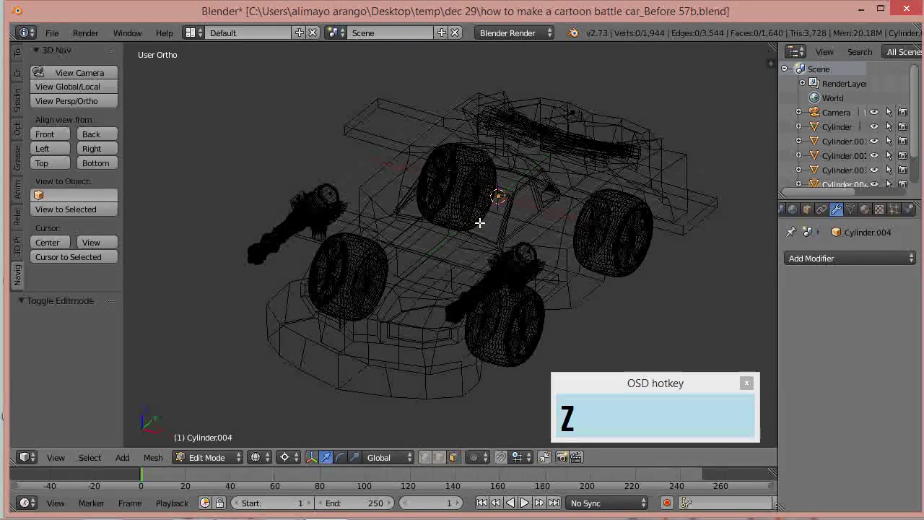
key("b")
left_click_drag(418, 200, 581, 353)
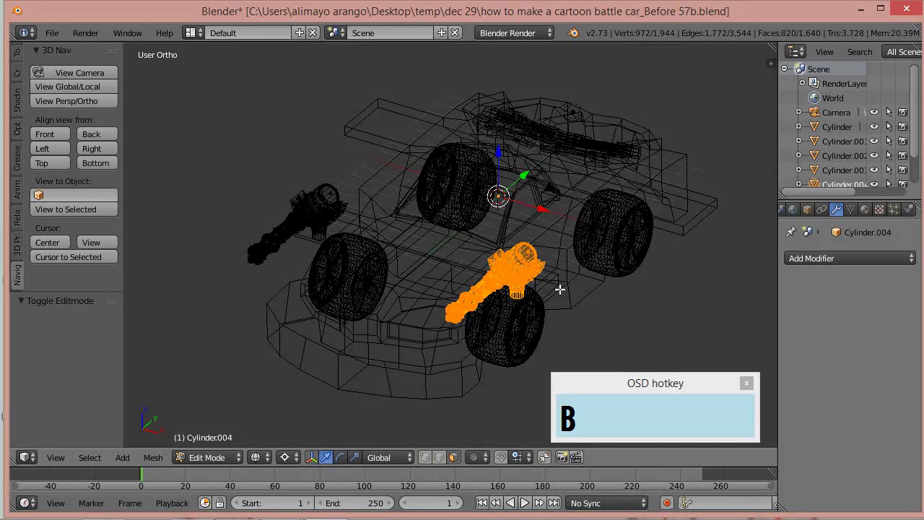
key("z")
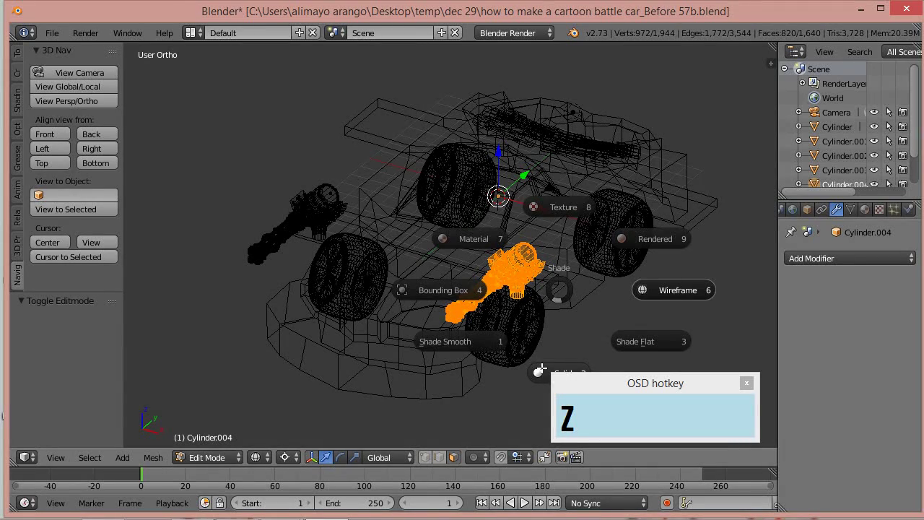
left_click(557, 325)
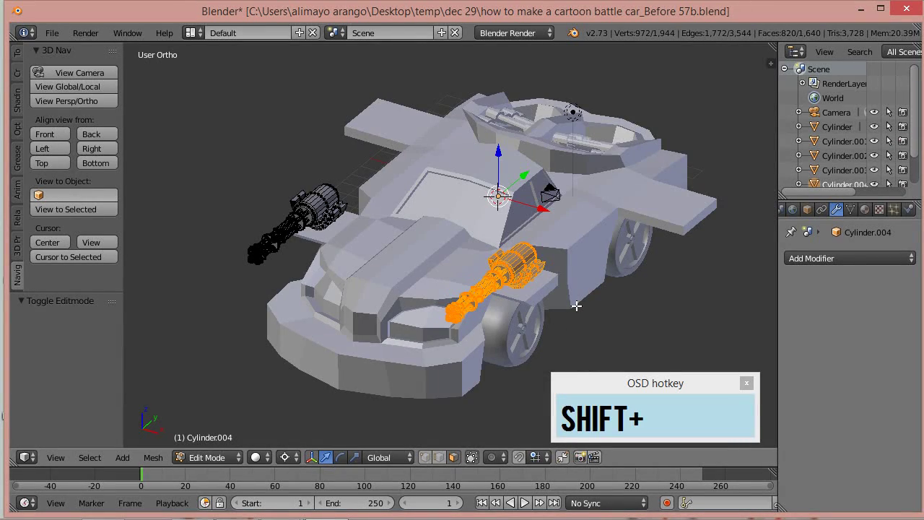
Step: Duplicate the selected gun and move the copy 12.130 along Y and 3.409 along X toward the rear wing
key("shift+d")
key("Escape")
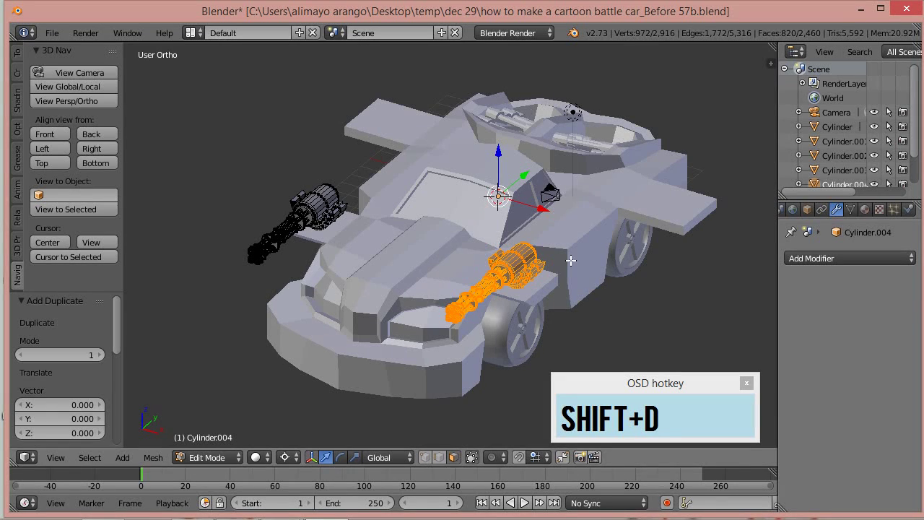
left_click_drag(526, 173, 672, 114)
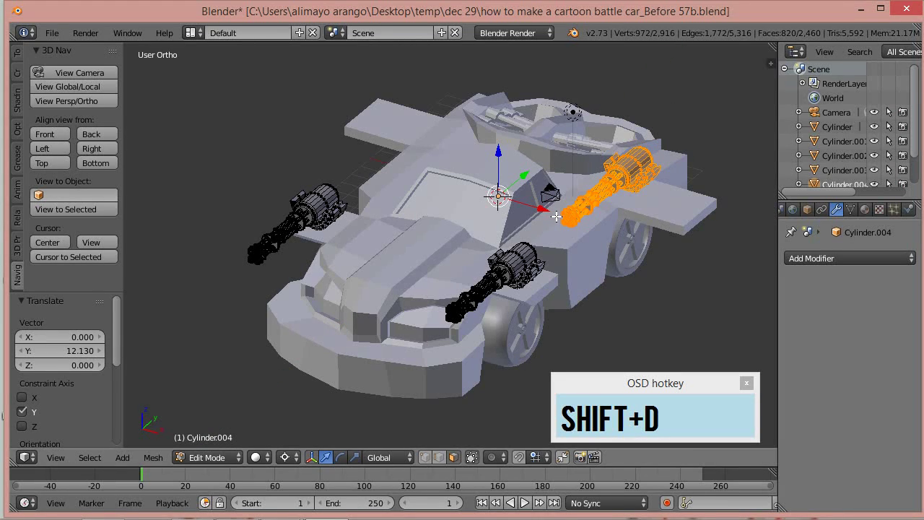
left_click_drag(547, 210, 599, 229)
Step: From the front view, seat the rear gun on the wing by moving it -0.155 along X and 0.194 along Z
left_click(45, 134)
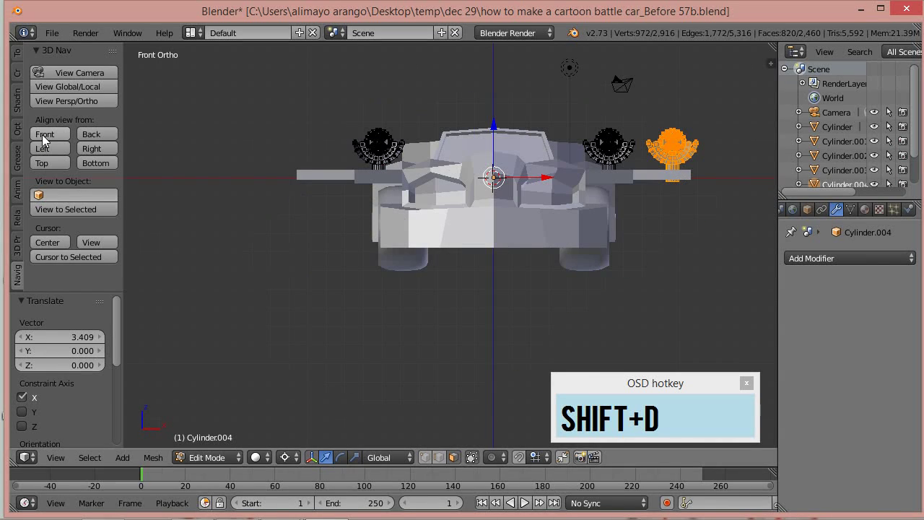
key("shift+d")
left_click(542, 175)
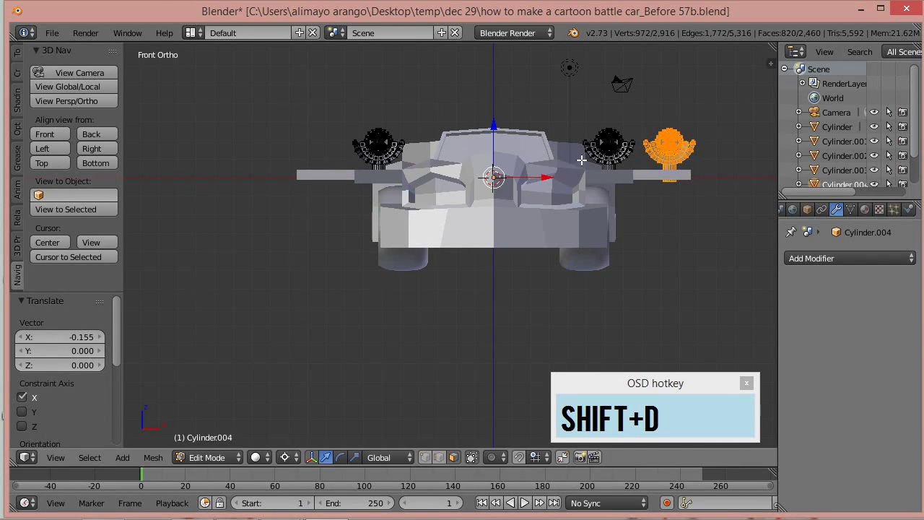
key("shift+d")
key("z")
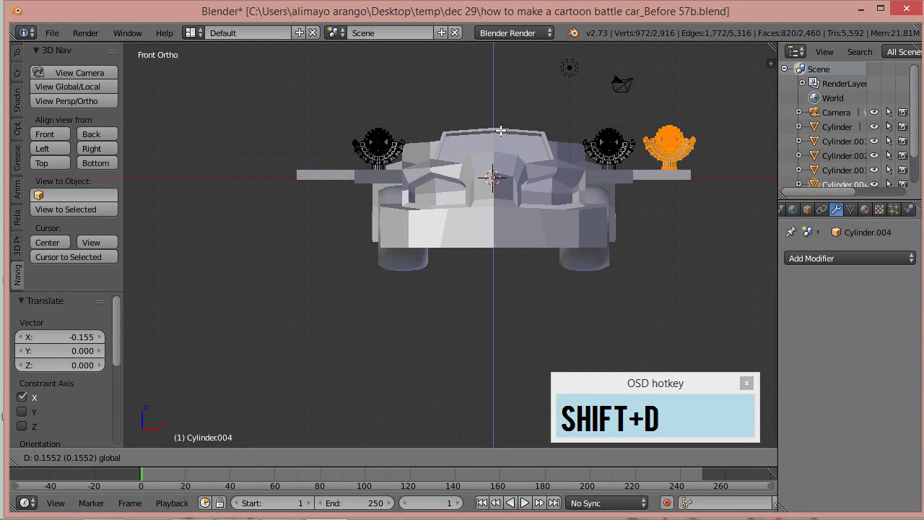
left_click(502, 128)
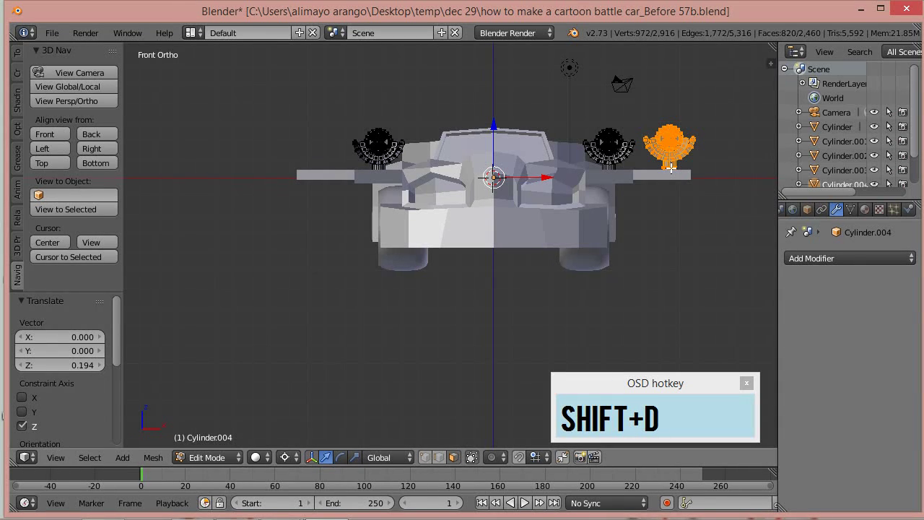
Step: Duplicate the rear wing gun in place and scale the copy by -1 along X to mirror it onto the opposite wing
key("shift+d")
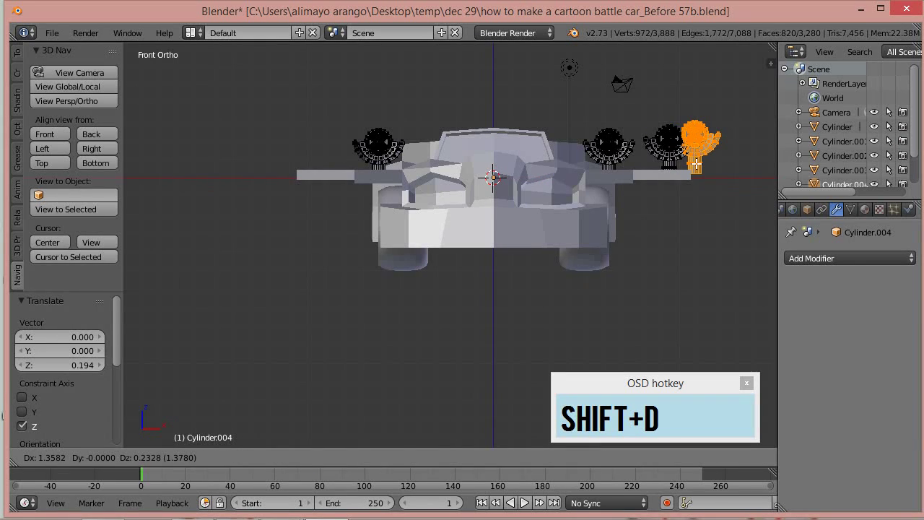
right_click(729, 144)
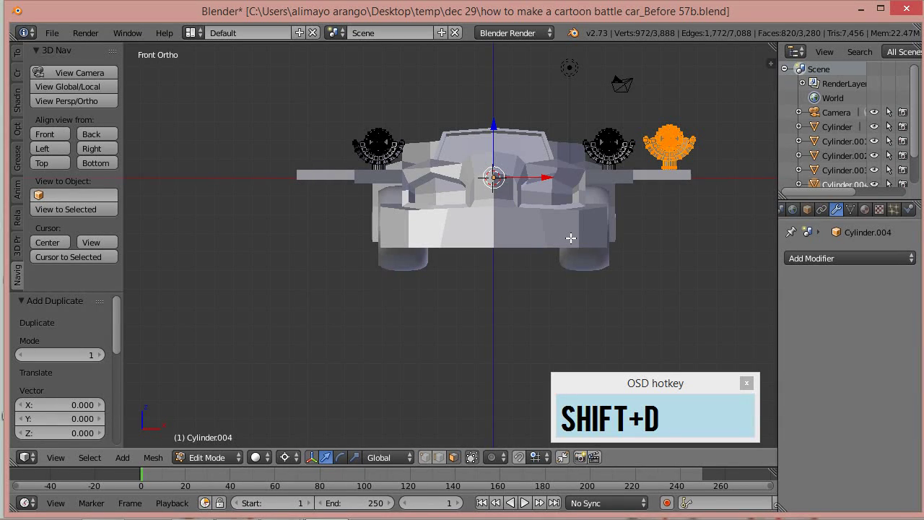
key("s")
key("x")
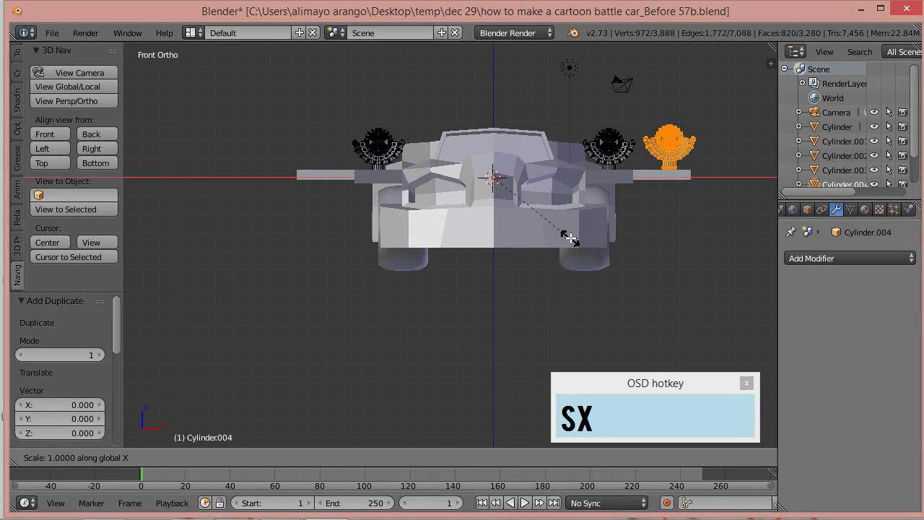
key("minus")
key("1")
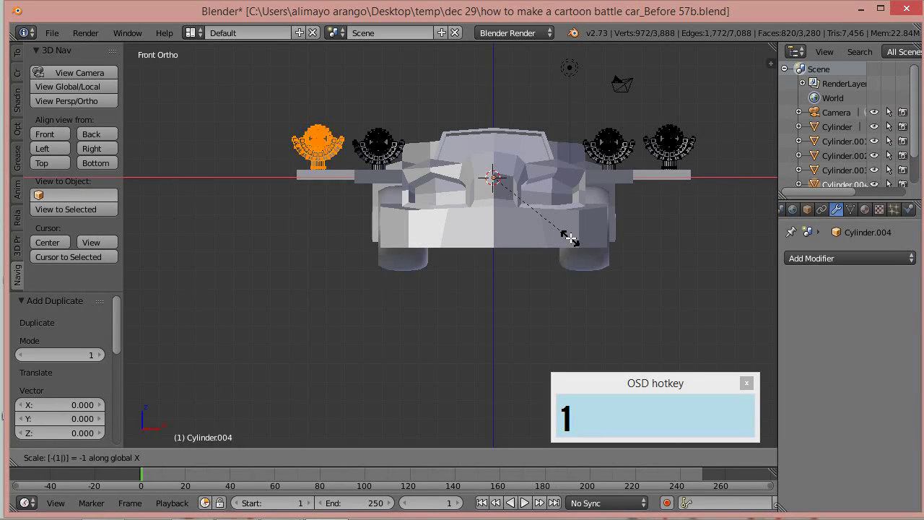
left_click(352, 170)
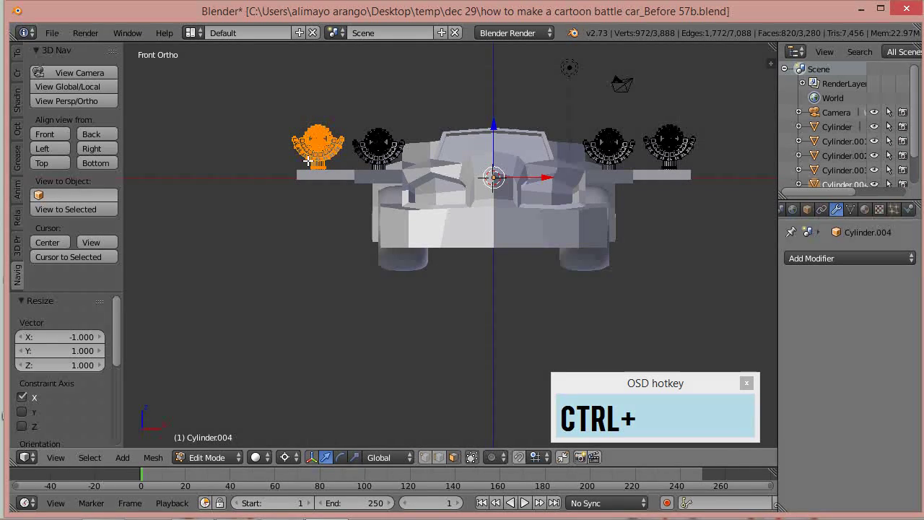
Step: Recalculate the mirrored rear gun's normals to face outward and deselect all geometry
key("ctrl+n")
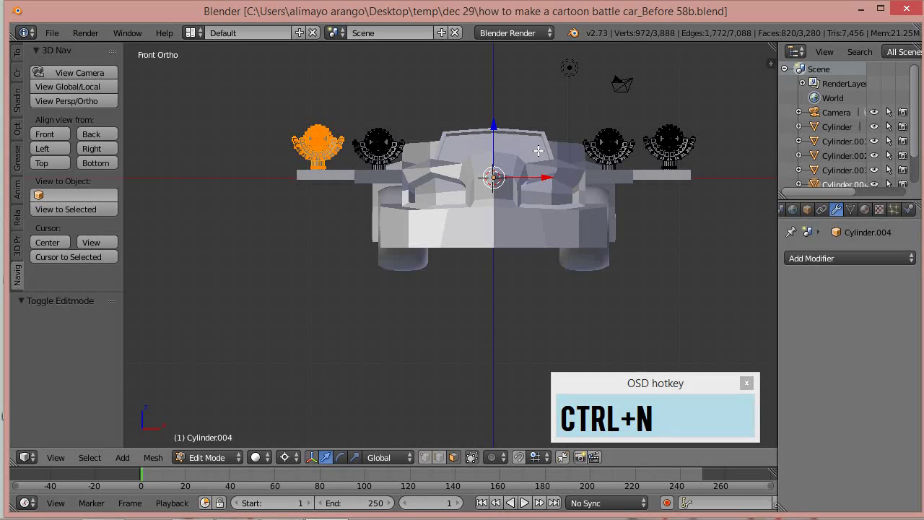
key("a")
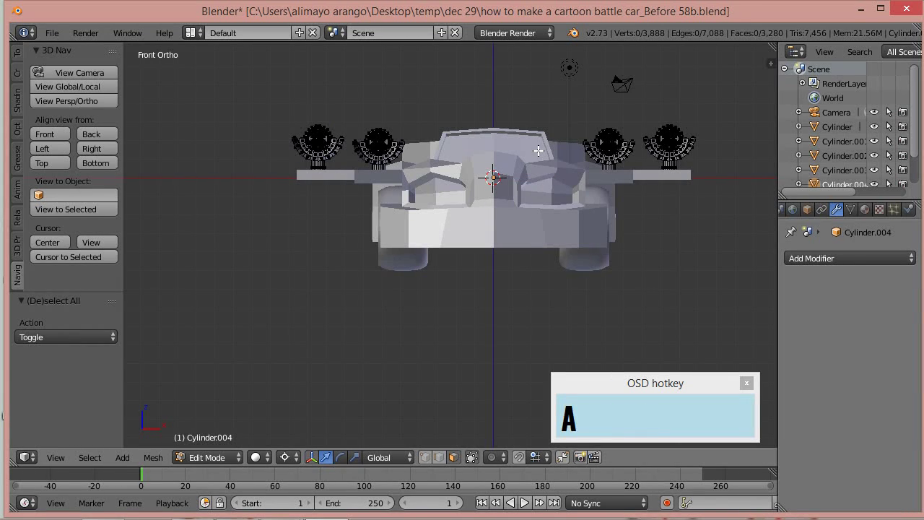
Step: Set the pivot to Median Point, apply smooth shading to all four guns, and return to Object Mode
middle_click_drag(651, 183, 561, 243)
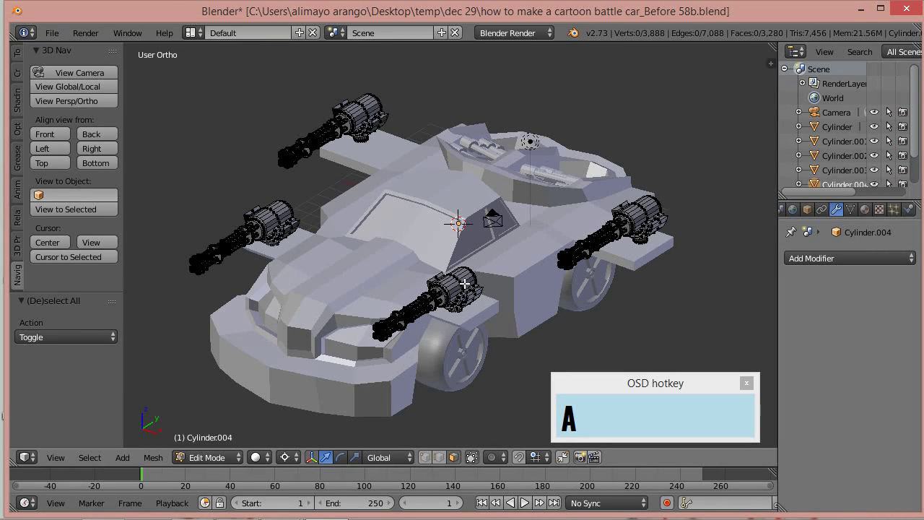
left_click(296, 461)
left_click(315, 395)
key("a")
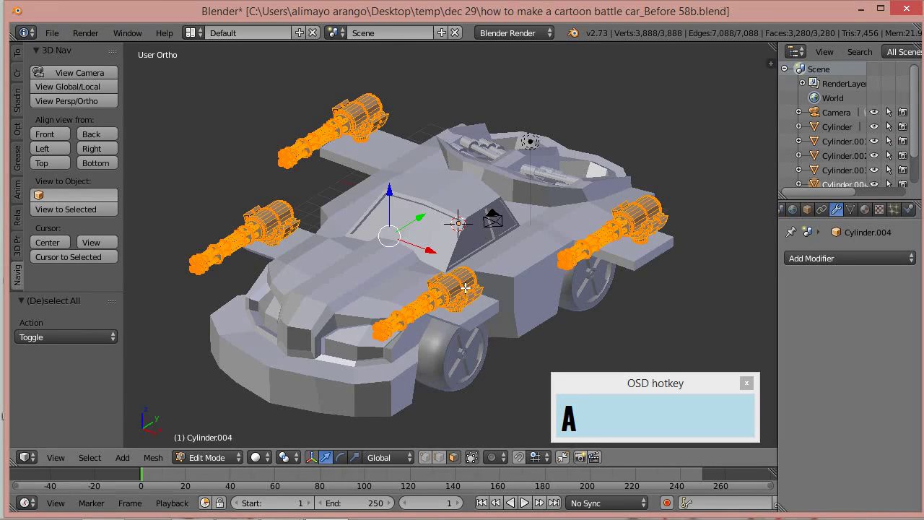
key("z")
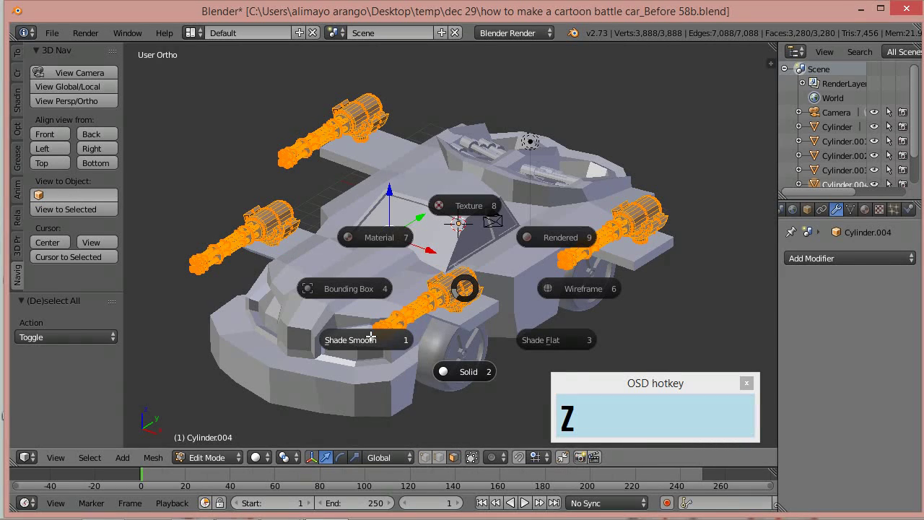
left_click(371, 337)
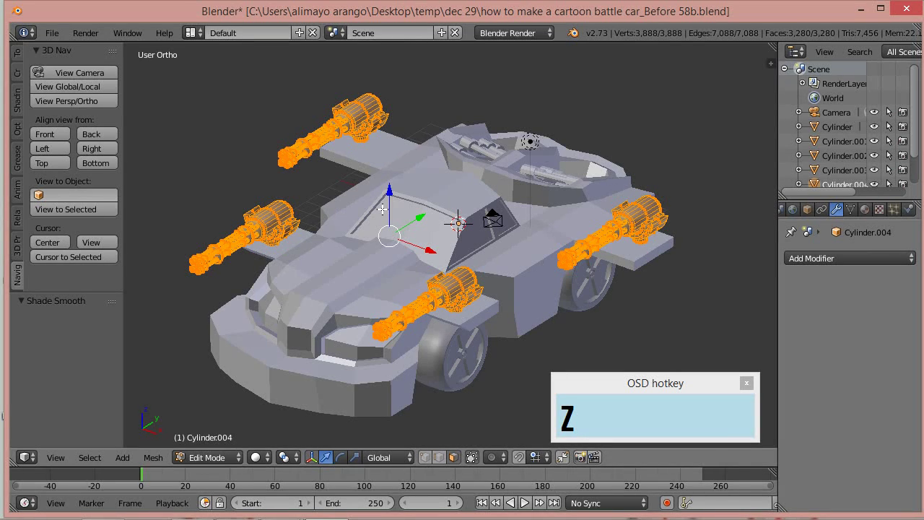
left_click(224, 458)
left_click(220, 442)
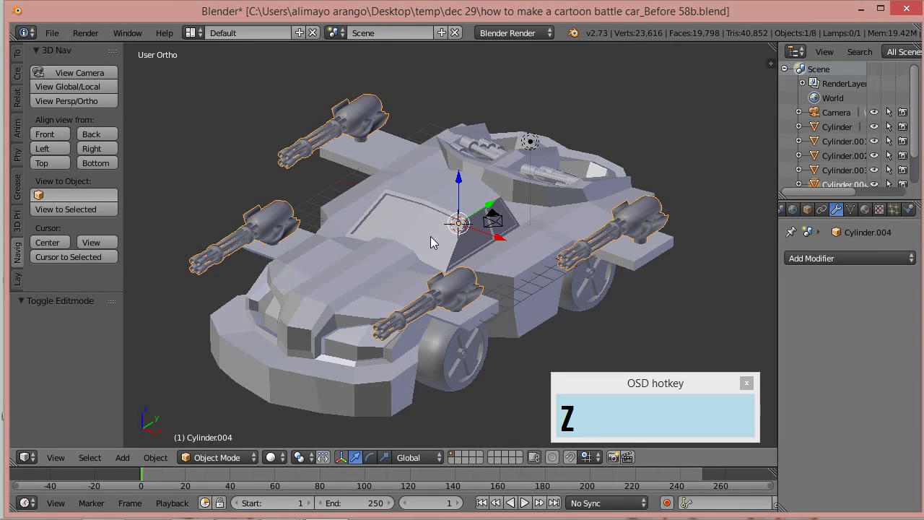
Step: Add an Edge Split modifier to the guns and save the file as how to make a cartoon battle car_Before 59b.blend
scroll(466, 318, "up", 2)
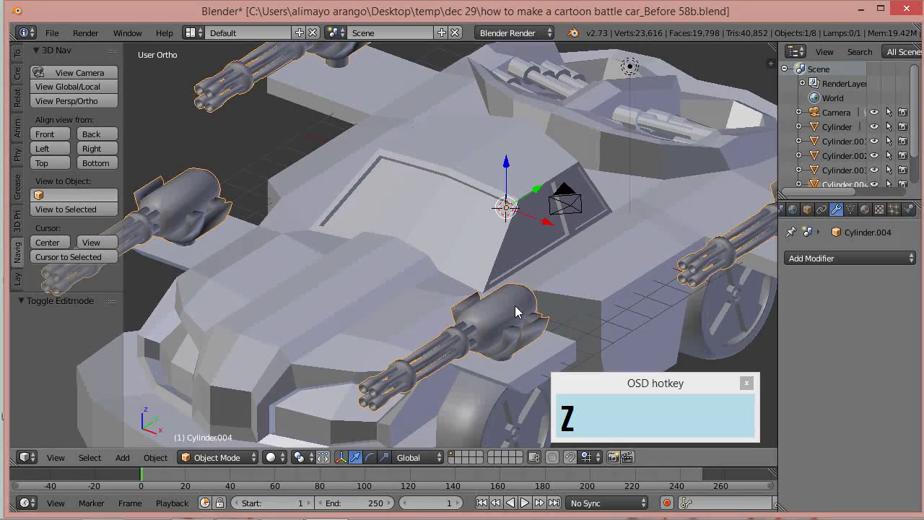
left_click(868, 262)
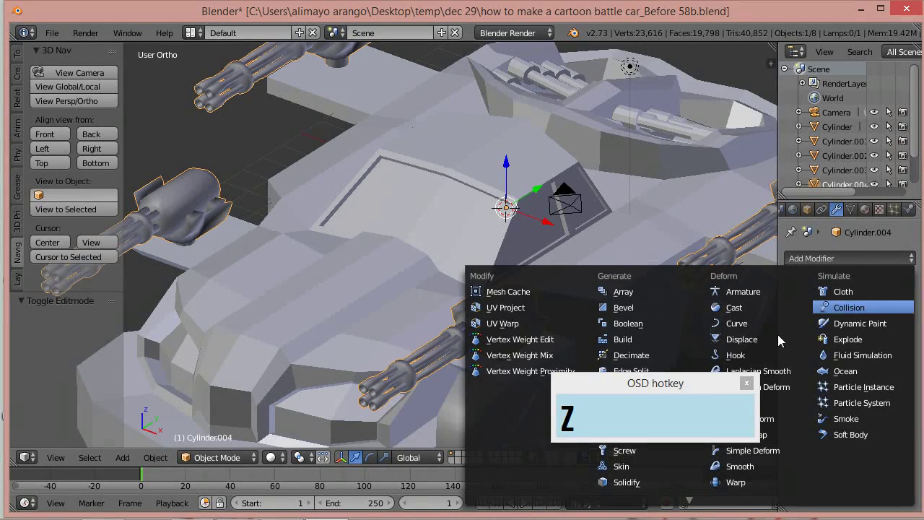
left_click_drag(707, 387, 125, 388)
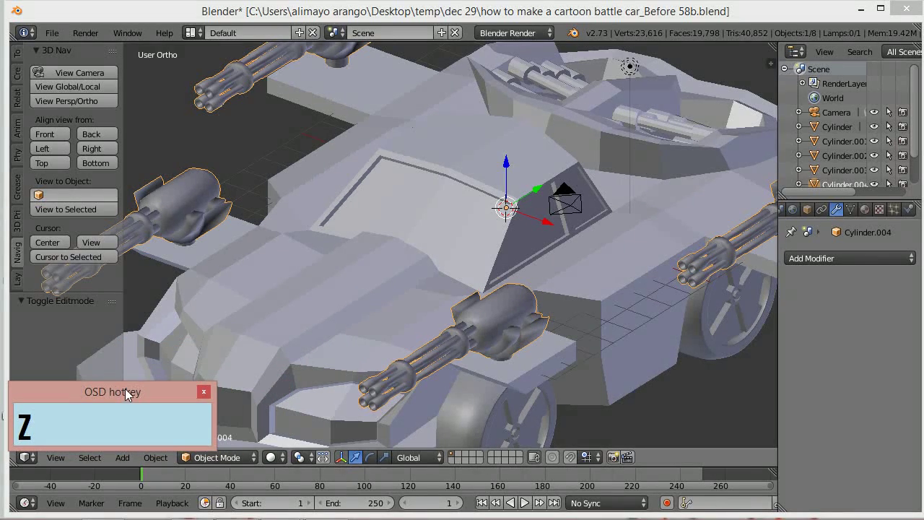
left_click(866, 258)
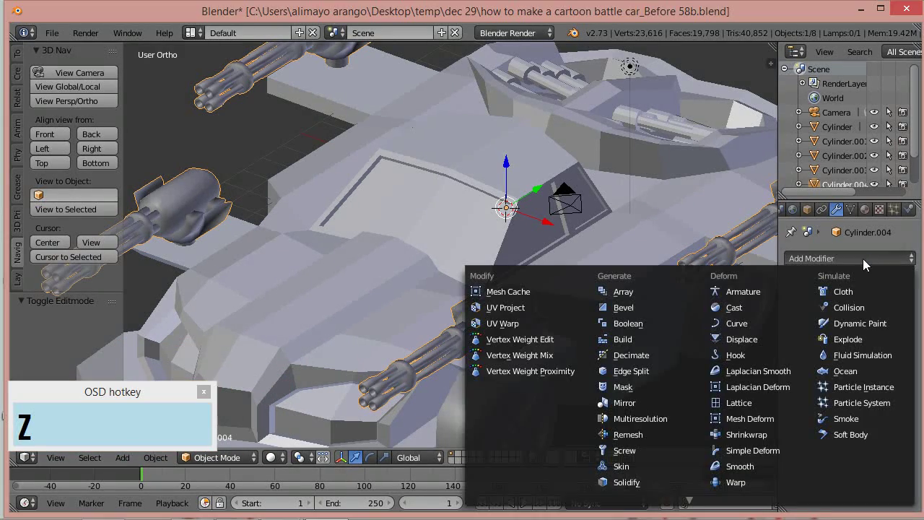
left_click(653, 369)
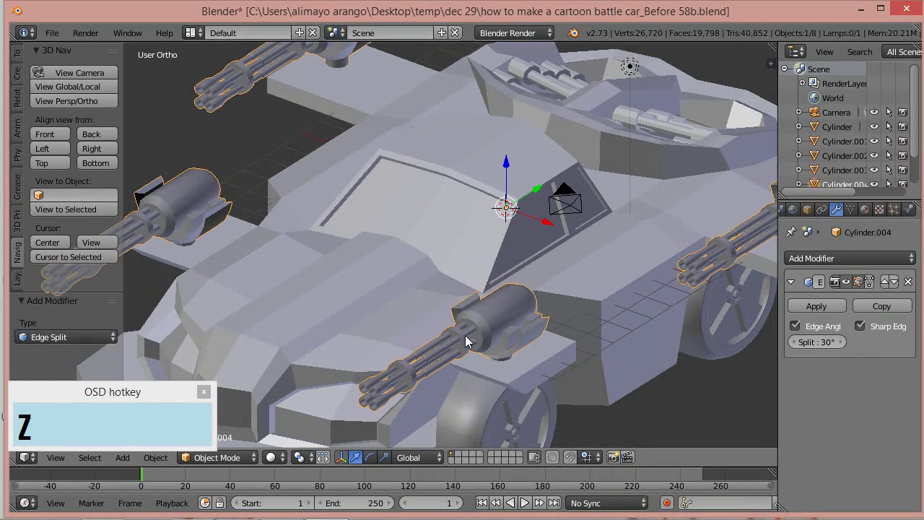
middle_click_drag(506, 310, 594, 292)
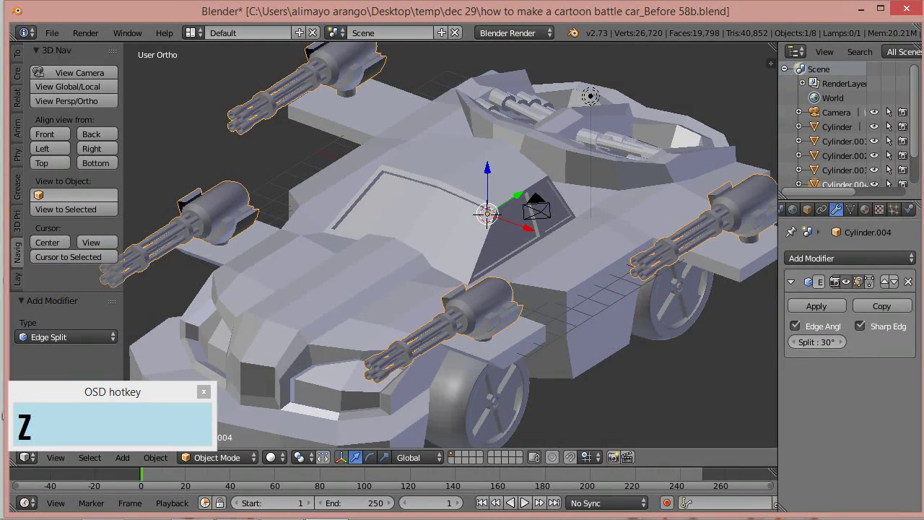
key("ctrl+alt+s")
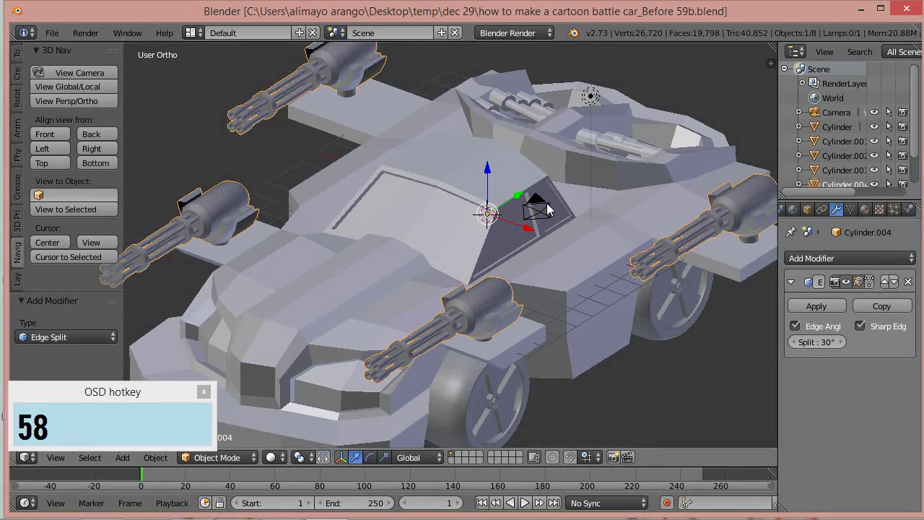
Step: Select the main car body, enter Edit Mode and select all of its geometry
scroll(547, 210, "down", 1)
left_click_drag(153, 391, 615, 388)
right_click(352, 278)
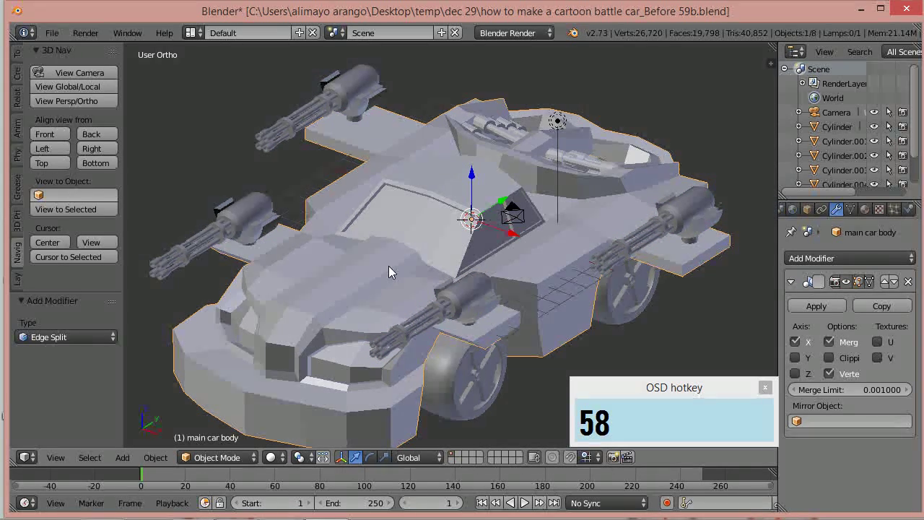
left_click(251, 460)
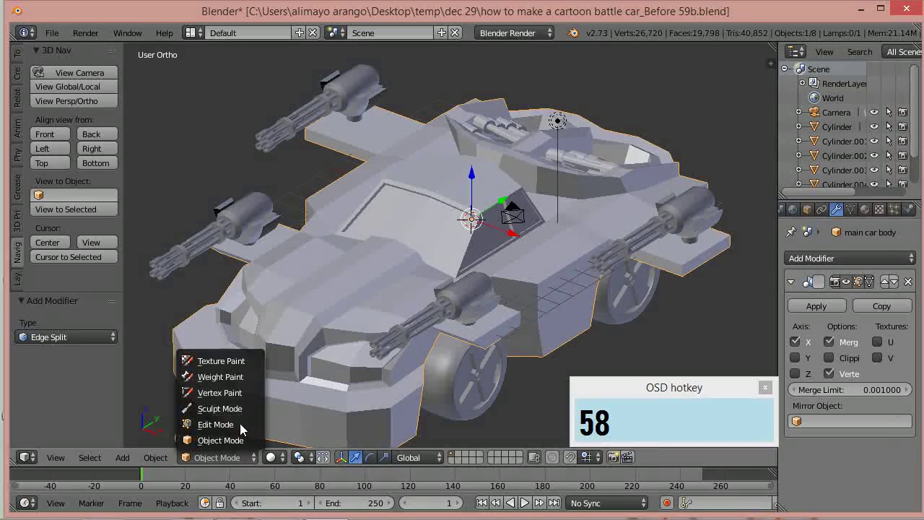
left_click(238, 372)
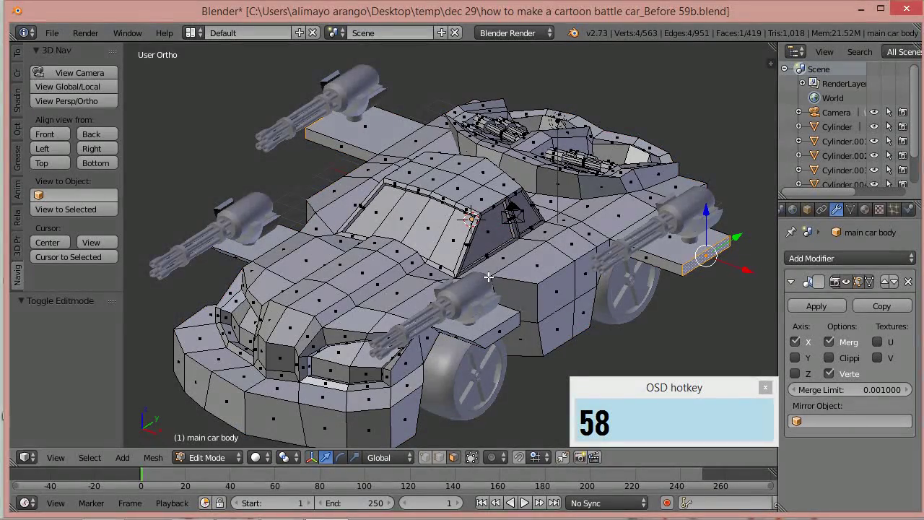
key("a")
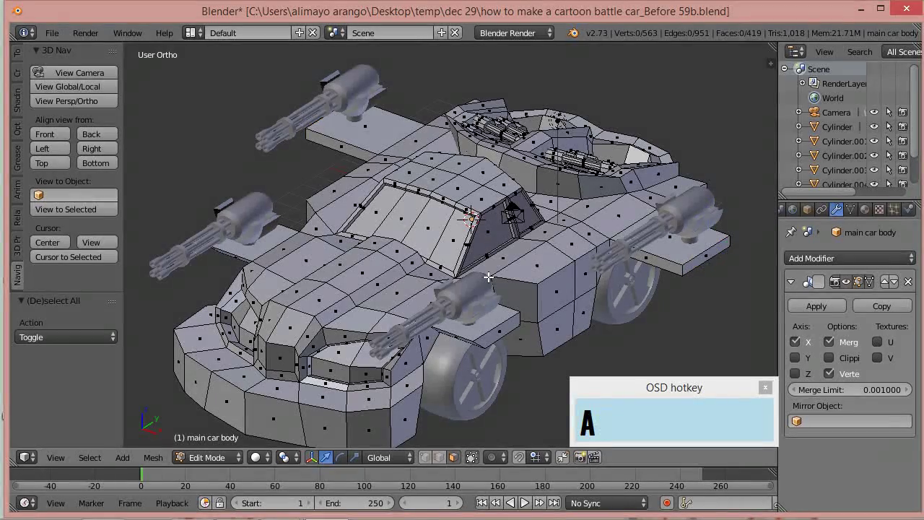
key("a")
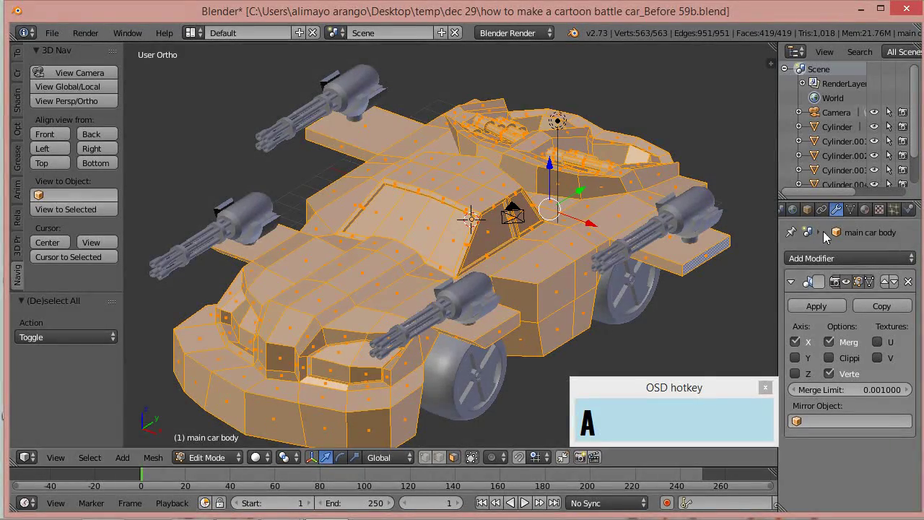
Step: Enable Clipping on the car body's Mirror modifier and add a Subdivision Surface modifier with View subdivisions set to 2
left_click(829, 358)
left_click(907, 259)
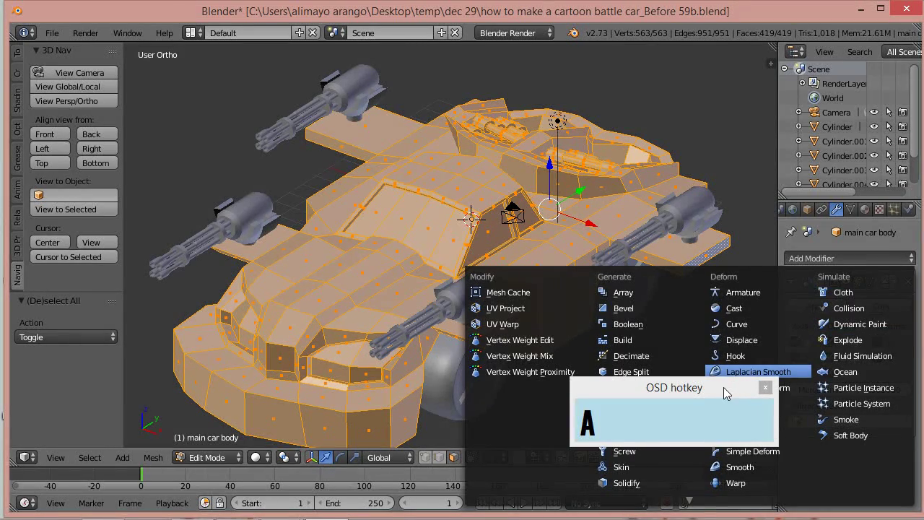
left_click_drag(669, 390, 301, 400)
left_click(625, 403)
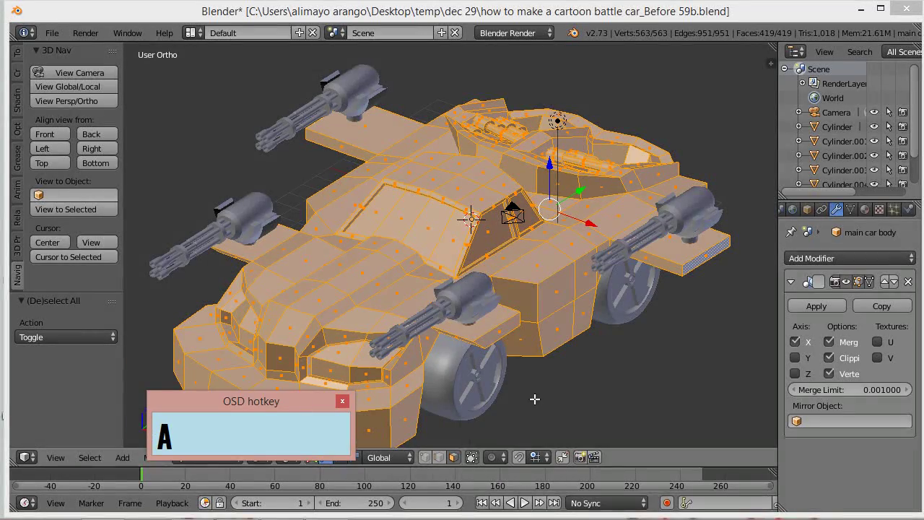
left_click(908, 259)
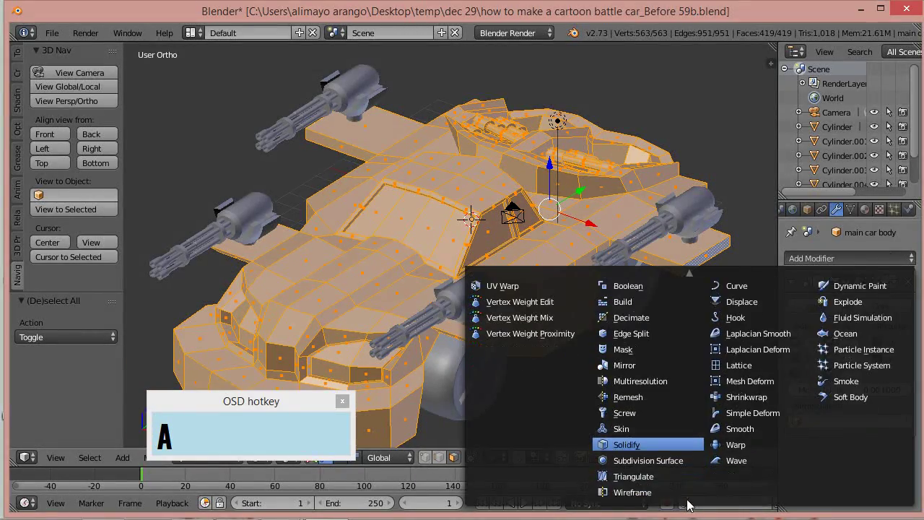
left_click(661, 463)
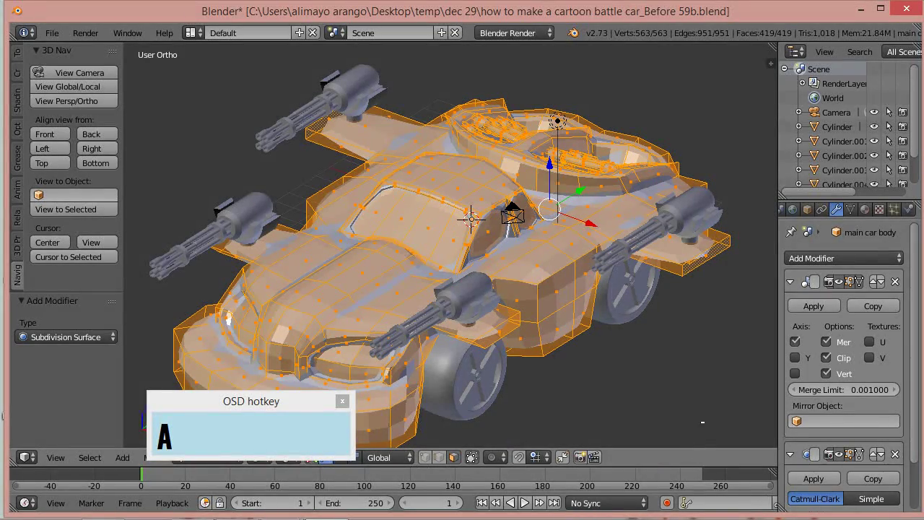
scroll(911, 404, "down", 3)
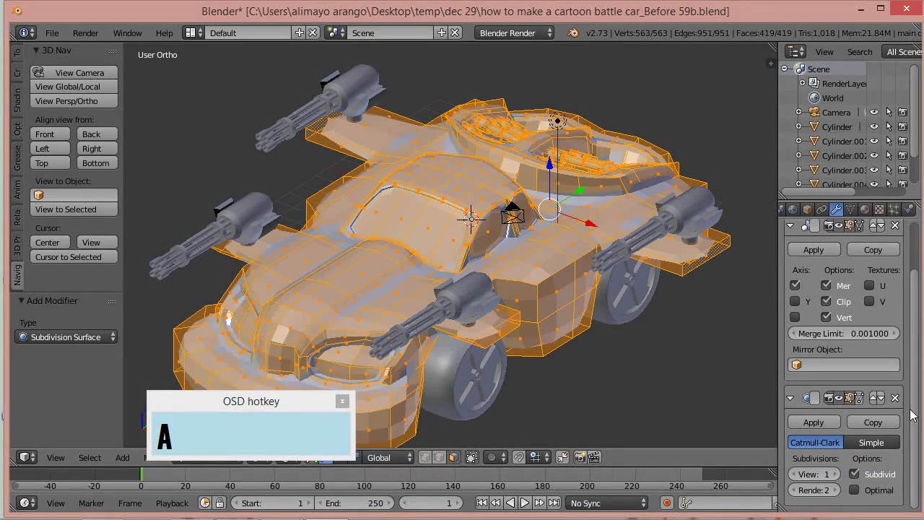
left_click(835, 474)
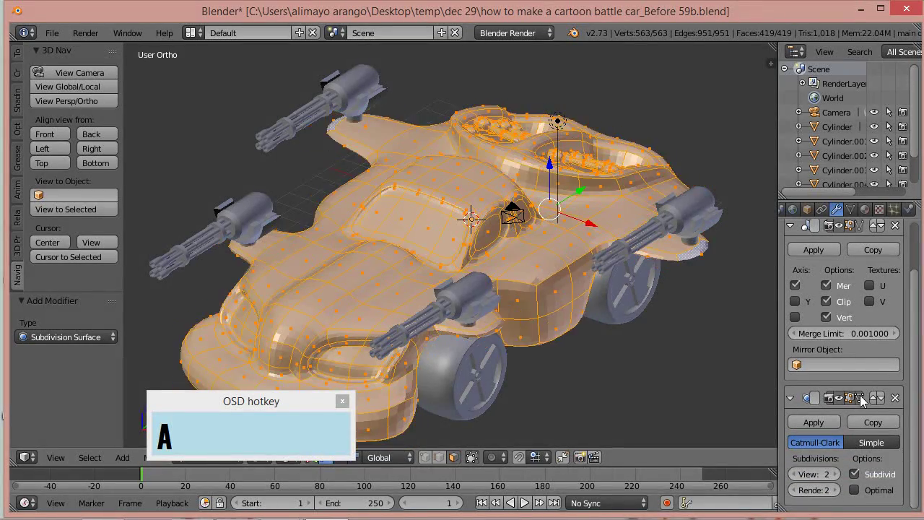
Step: Apply smooth shading to the whole car body and save the file as how to make a cartoon battle car_Before 60b.blend
left_click_drag(208, 405, 608, 382)
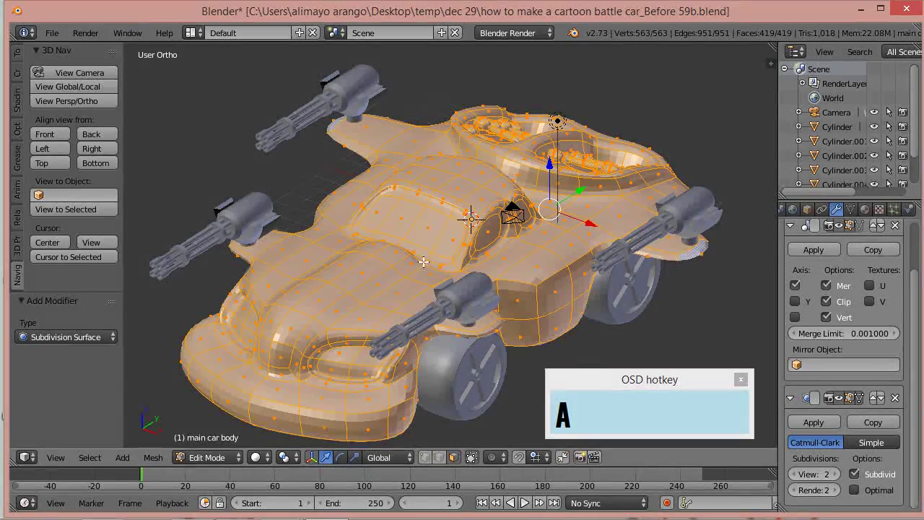
scroll(364, 310, "up", 1)
key("z")
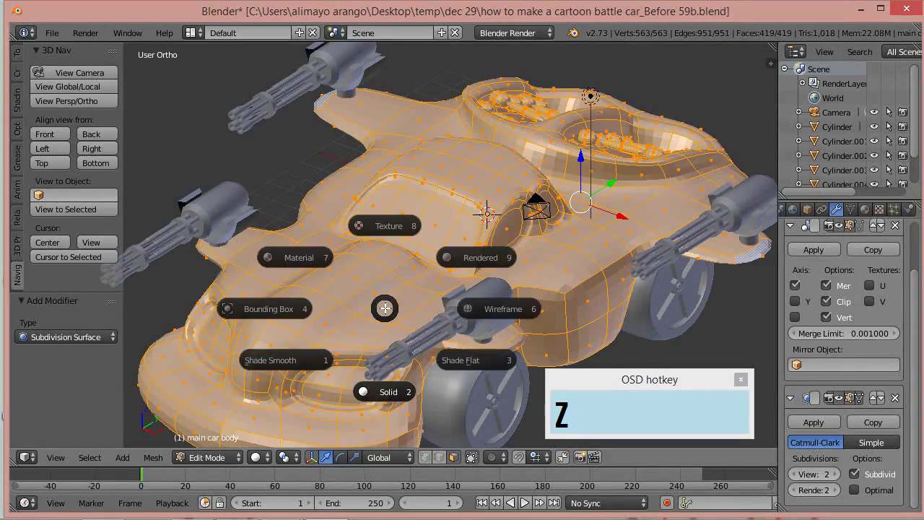
left_click(324, 360)
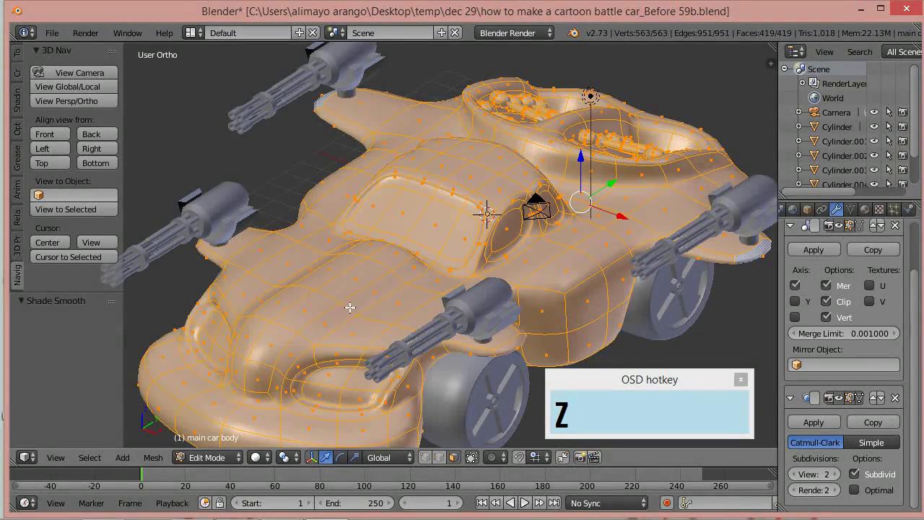
scroll(401, 272, "down", 1)
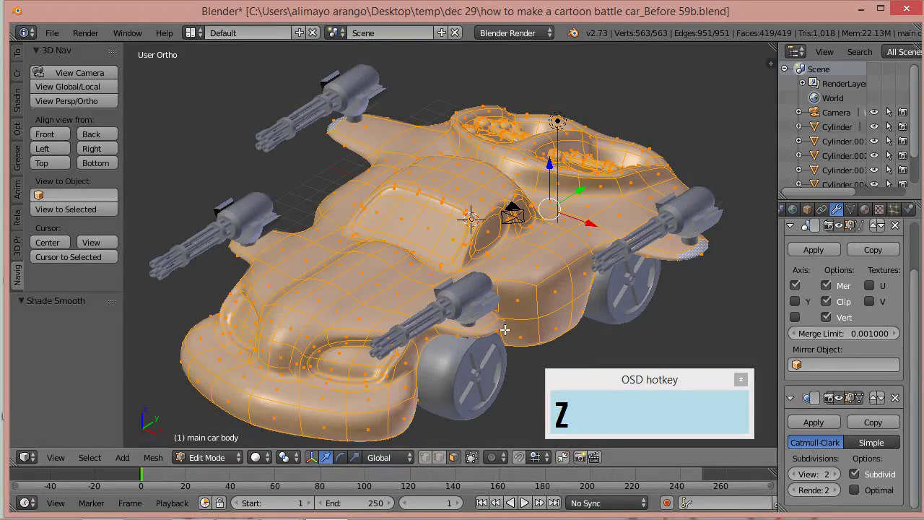
middle_click_drag(368, 322, 351, 309)
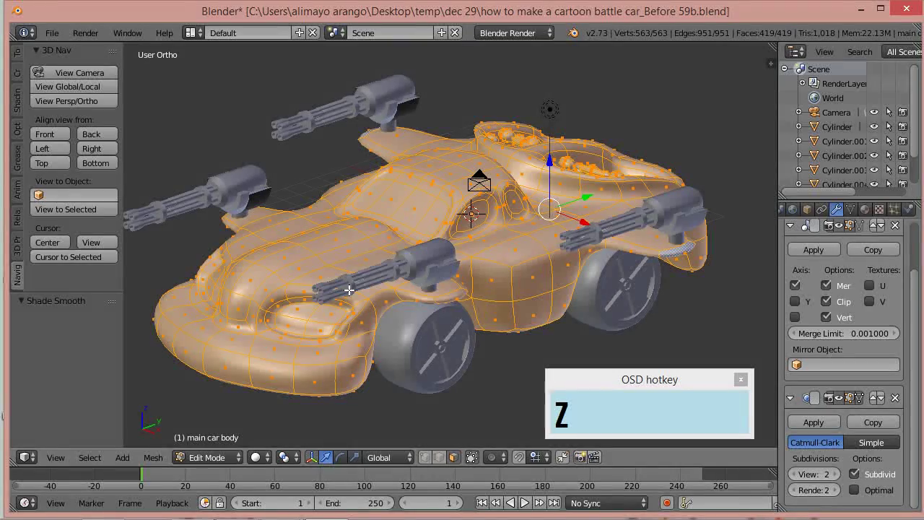
scroll(388, 235, "up", 2)
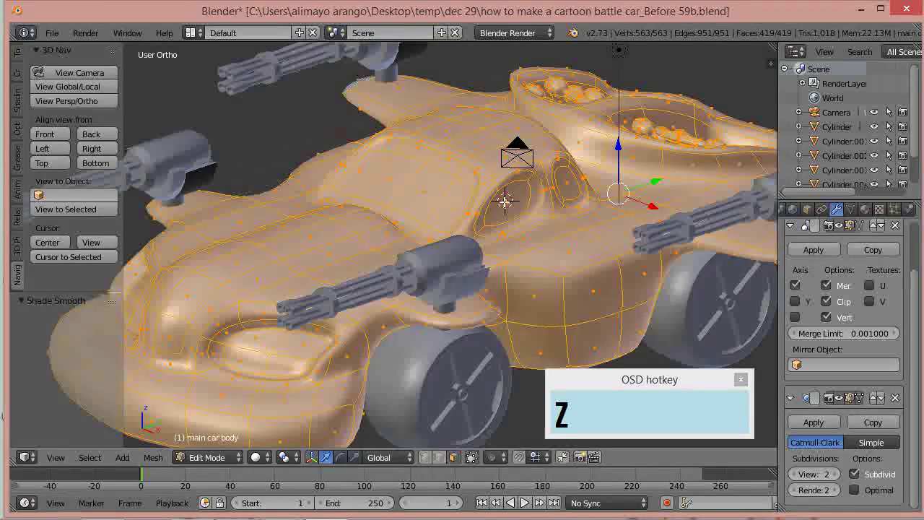
scroll(491, 210, "up", 2)
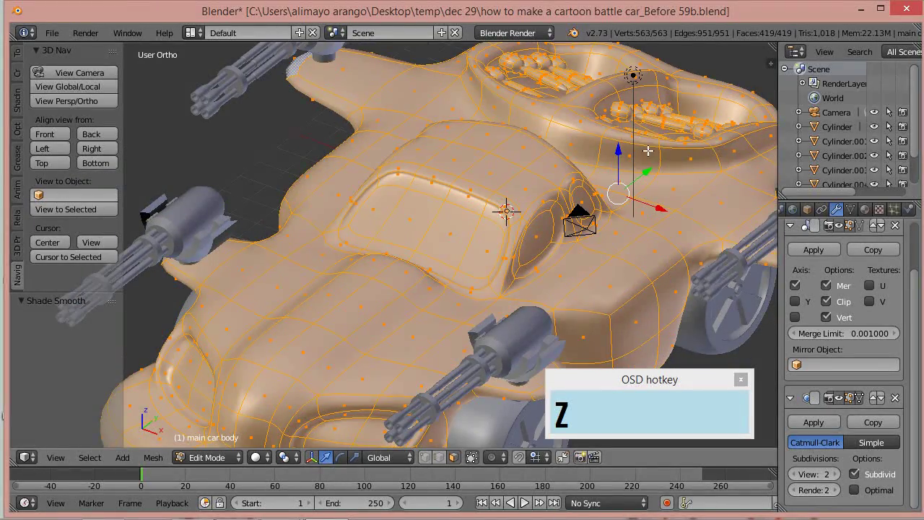
middle_click_drag(669, 171, 518, 229)
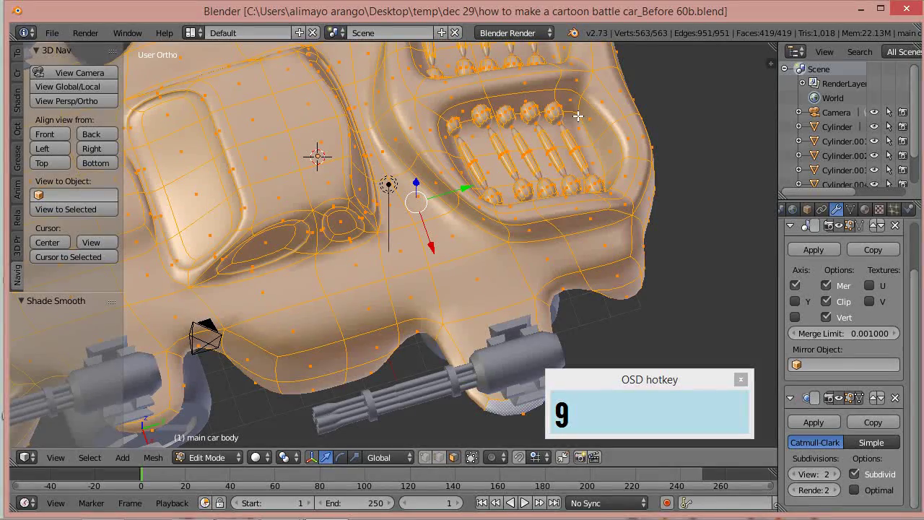
Step: Deselect the car body and select only the linked parts of the five rods and their end caps in the rear recess
scroll(596, 143, "down", 1)
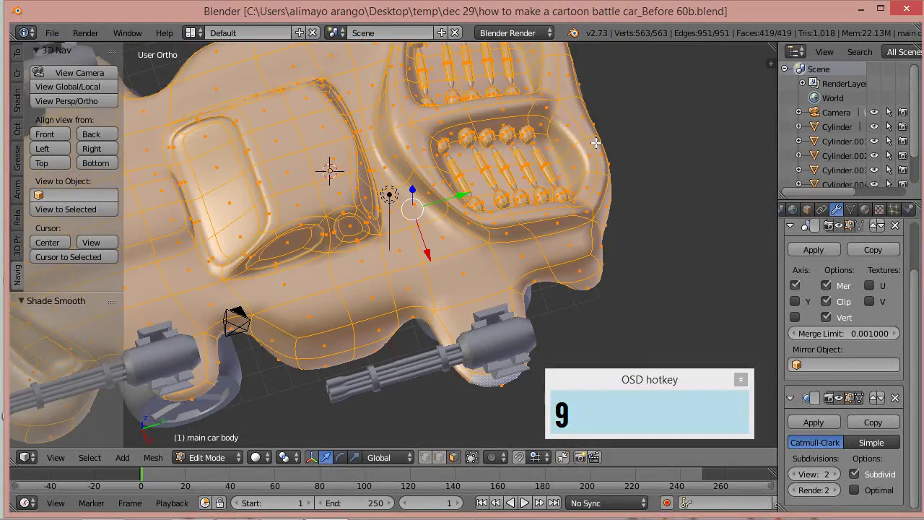
middle_click_drag(634, 154, 558, 138)
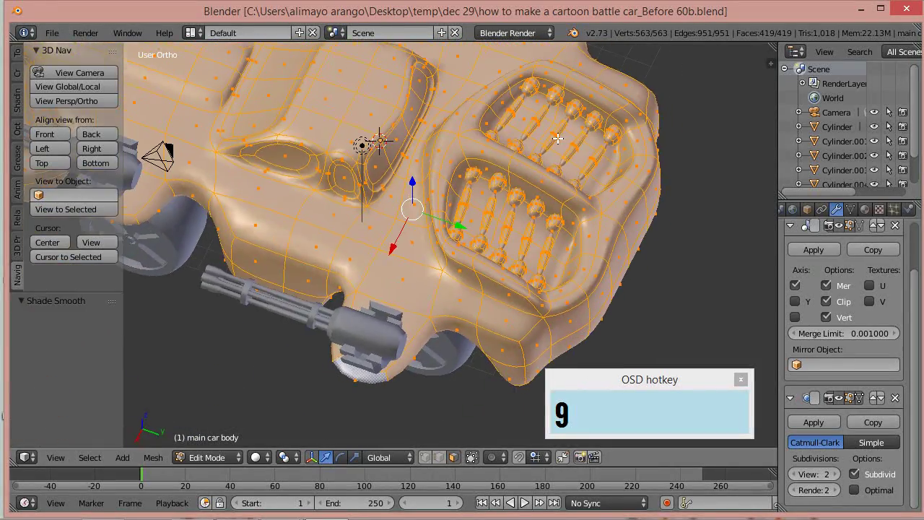
middle_click_drag(556, 170, 553, 200)
scroll(553, 200, "up", 1)
key("a")
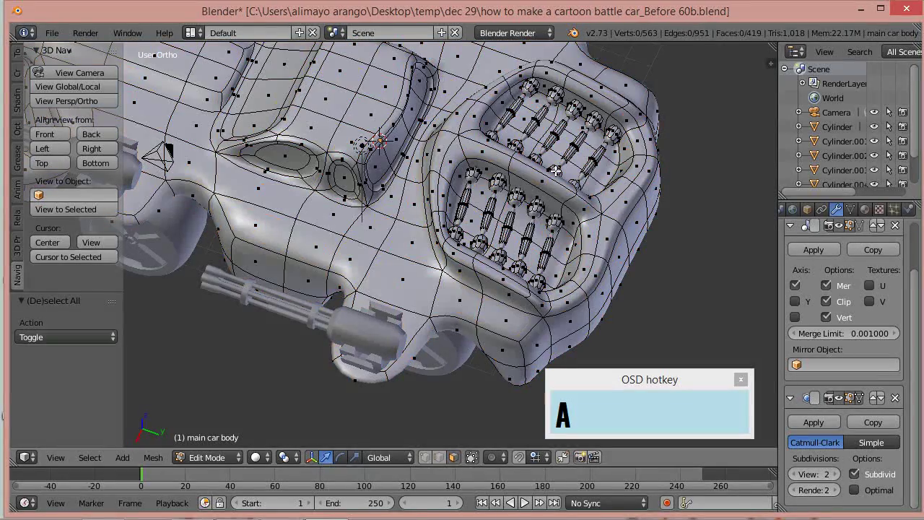
scroll(543, 210, "up", 1)
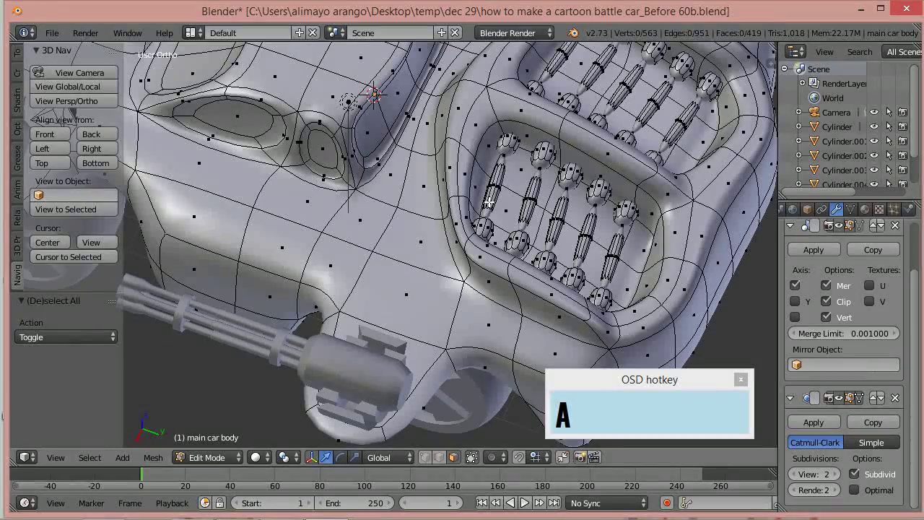
key("l")
key("l")
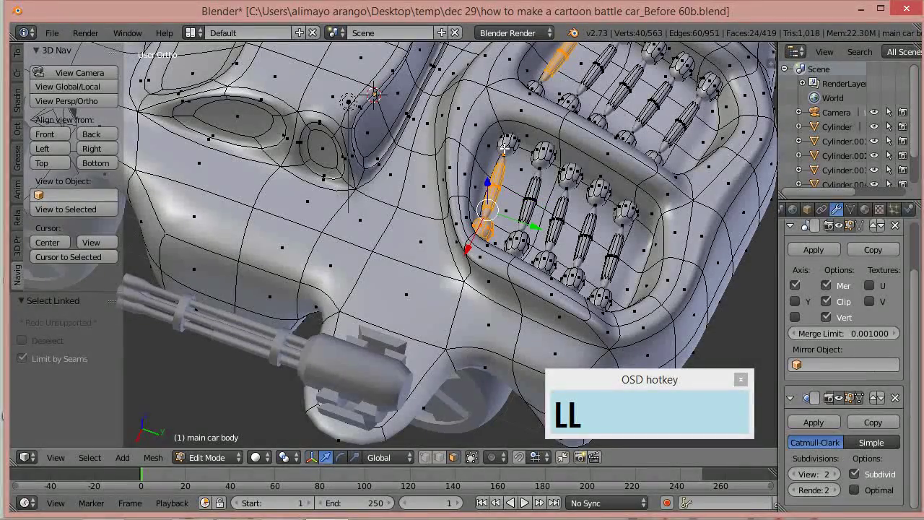
key("l")
key("l")
key("l")
key("l")
key("l")
key("l")
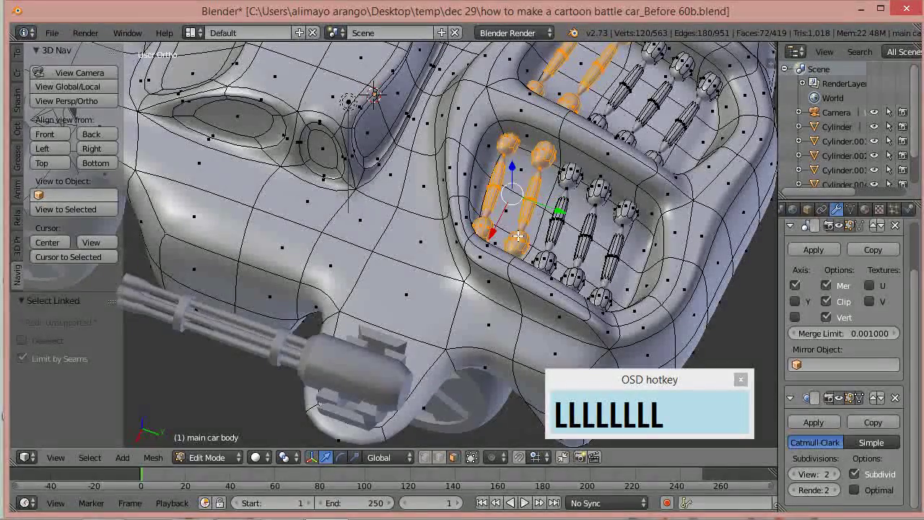
key("l")
key("l")
key("l")
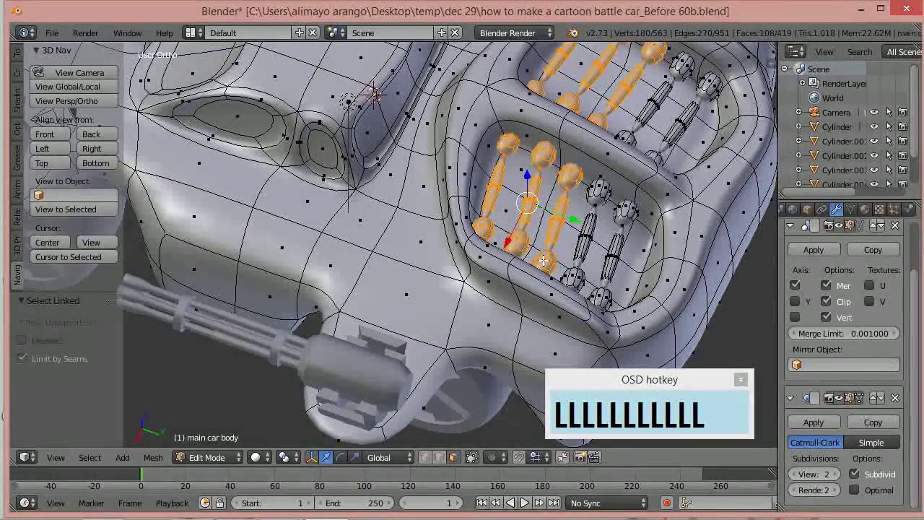
key("l")
key("l")
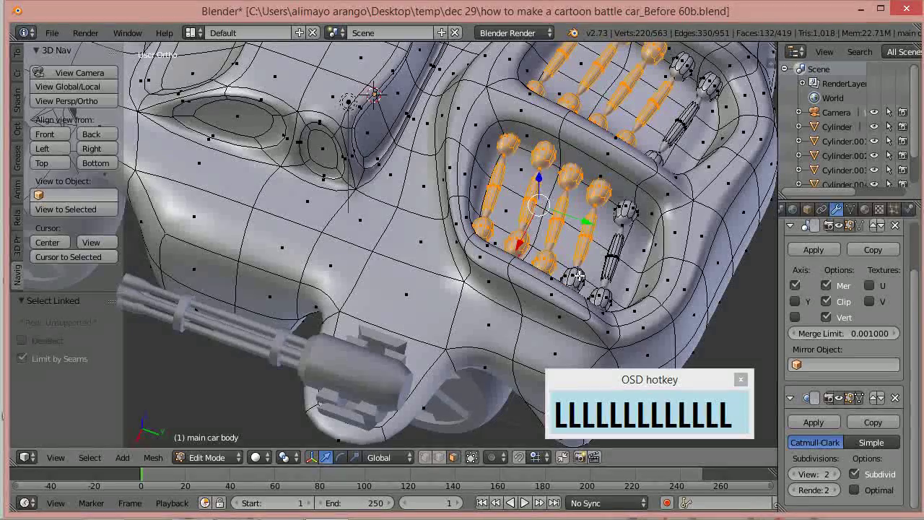
key("l")
key("l")
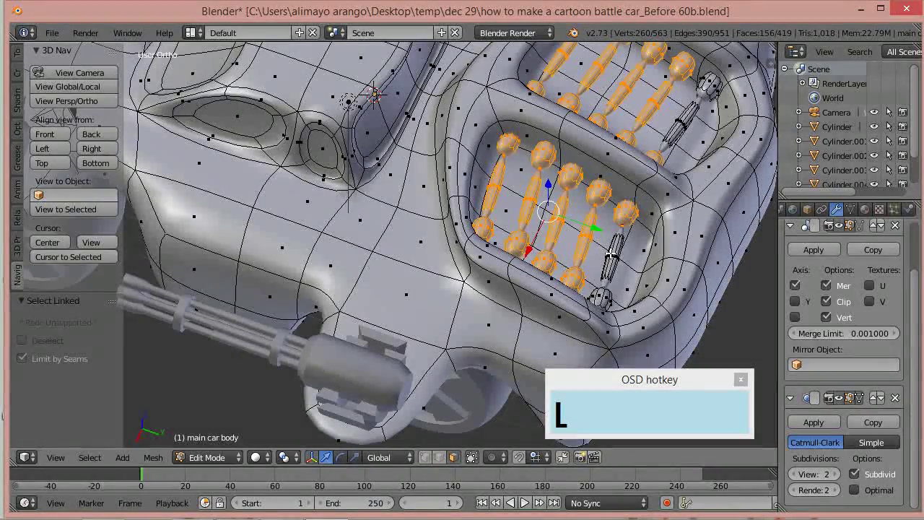
key("l")
key("l")
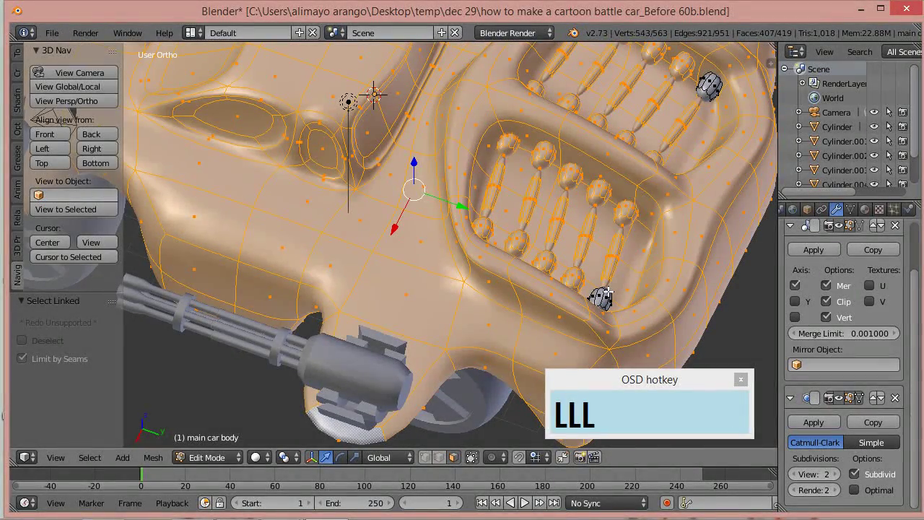
key("ctrl+z")
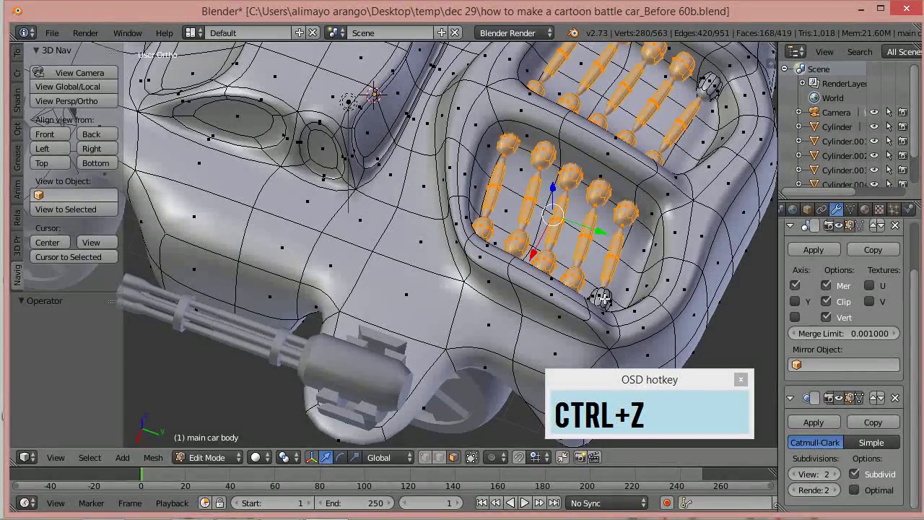
key("l")
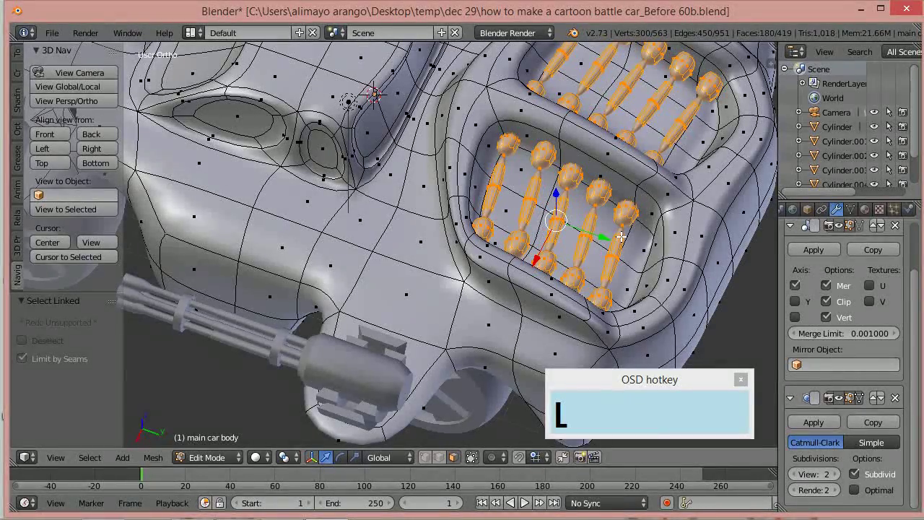
Step: Apply an edge crease of 1.000 to the selected rods and end caps in the rear recess
middle_click_drag(621, 236, 597, 204)
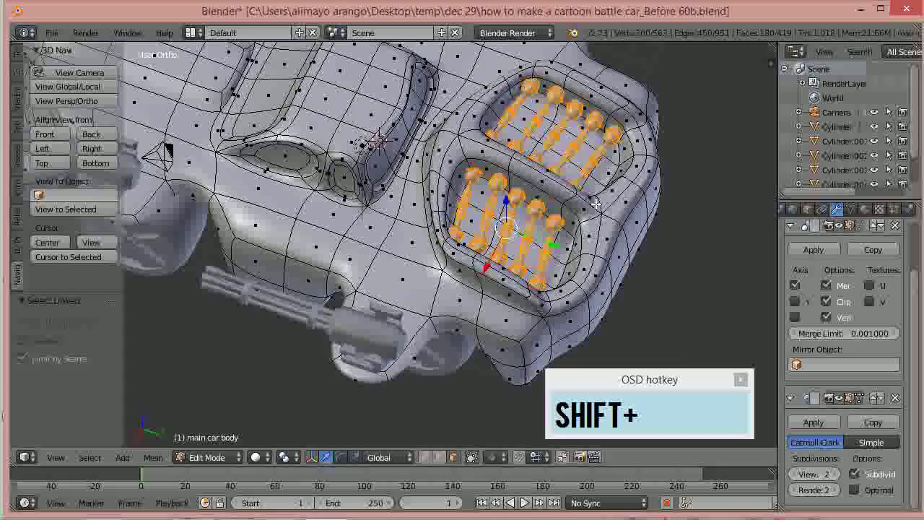
key("shift+e")
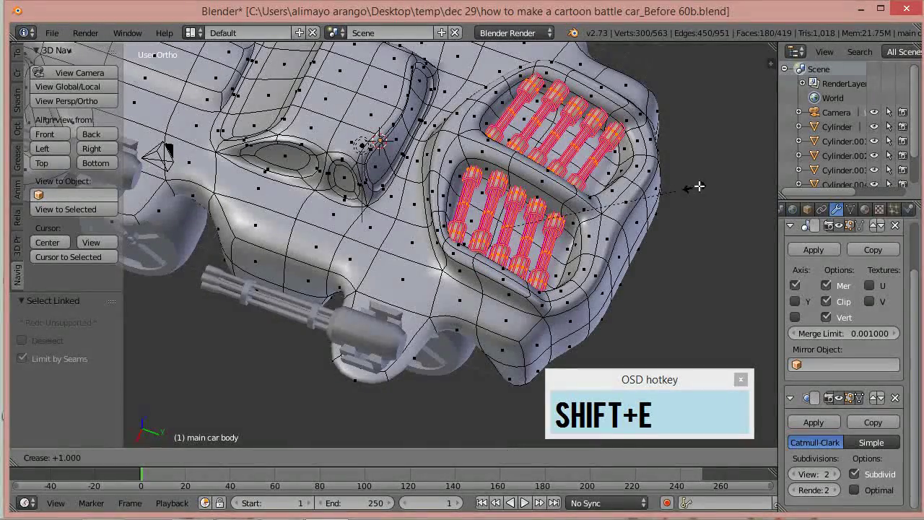
left_click(731, 185)
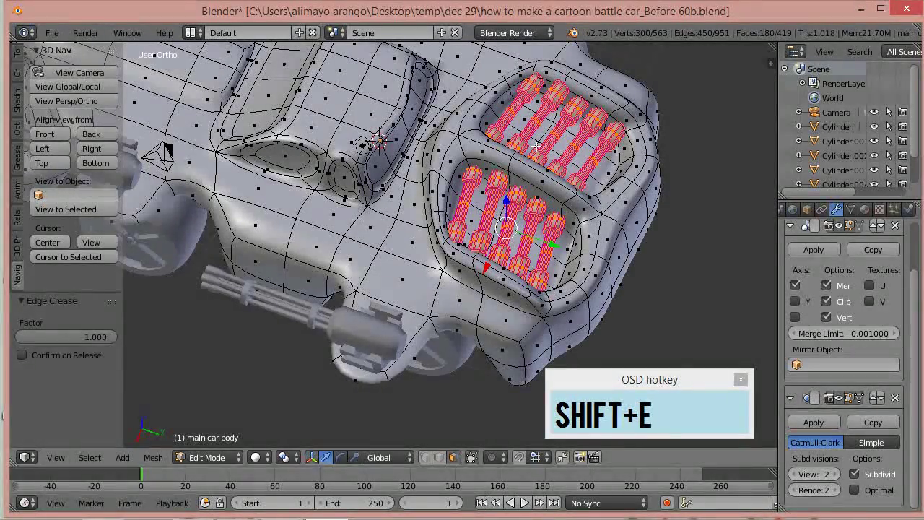
middle_click_drag(535, 145, 479, 233)
scroll(477, 234, "up", 2)
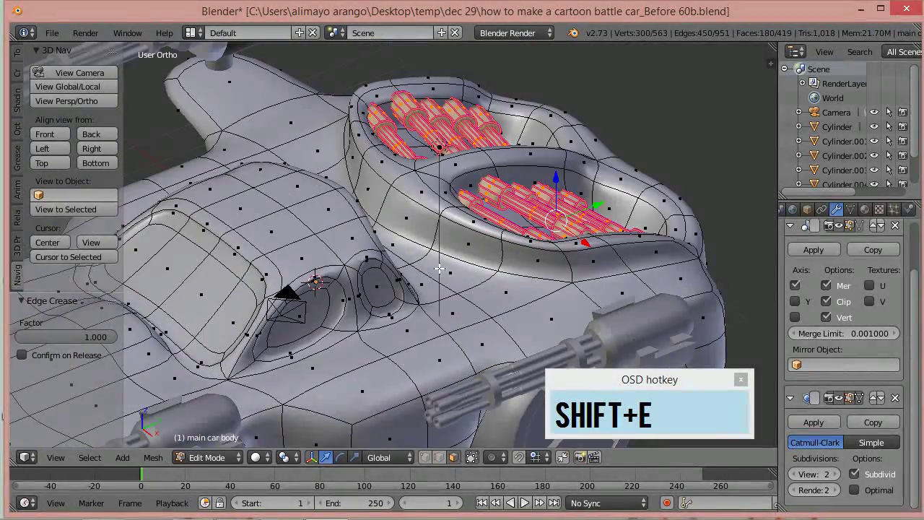
Step: Save the file as how to make a cartoon battle car_Before 61b.blend
middle_click_drag(432, 269, 540, 196, "shift")
middle_click_drag(525, 275, 547, 187, "shift")
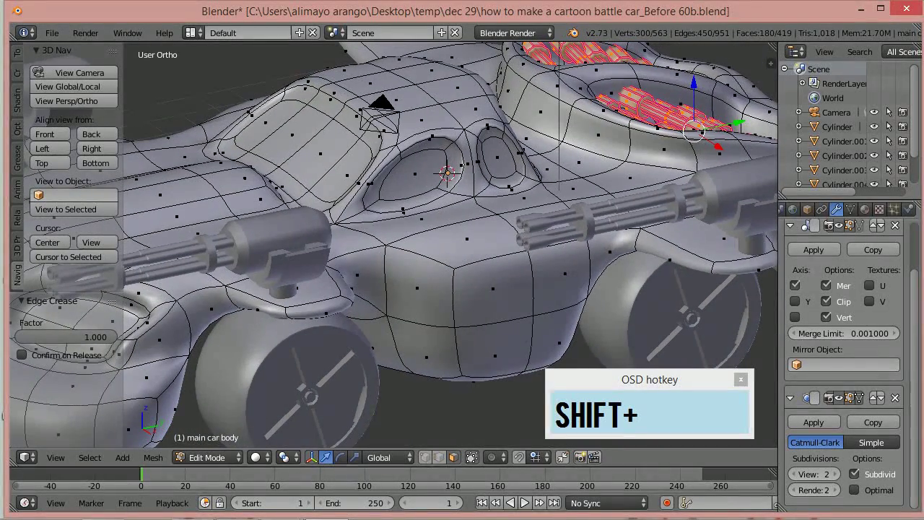
key("ctrl+alt+s")
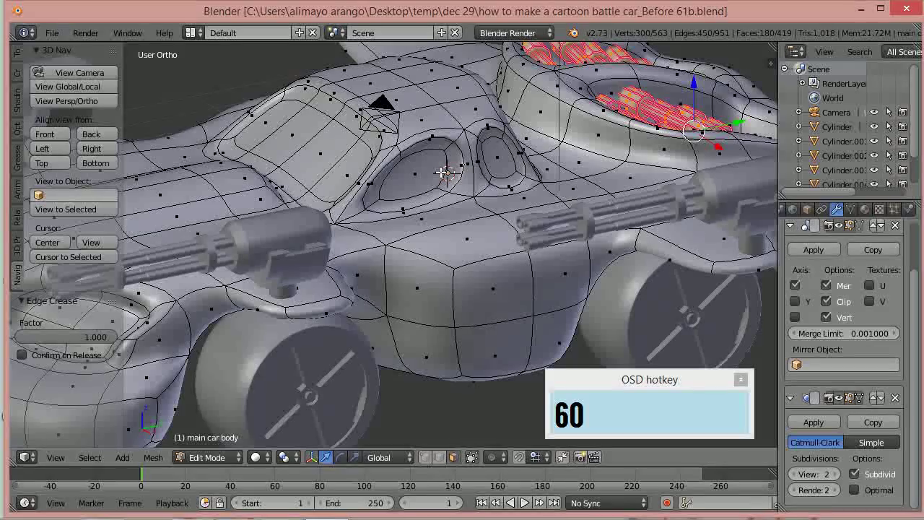
Step: Add two horizontal edge loops around the cabin, close to the upper and lower borders of the windshield and side windows
key("ctrl+r")
left_click(319, 140)
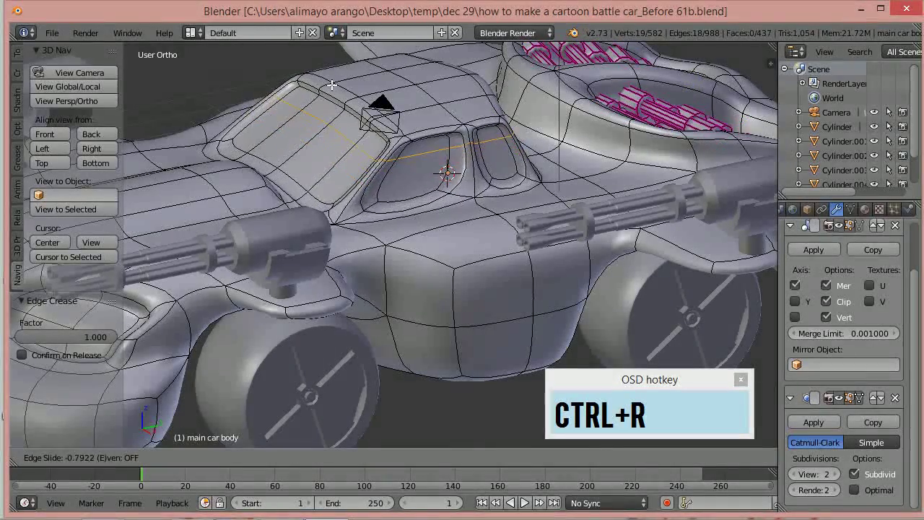
left_click(316, 110)
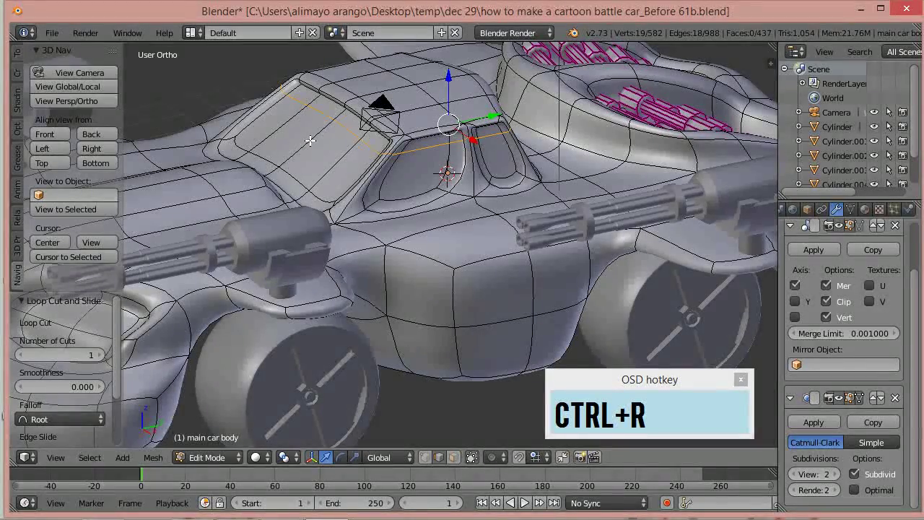
key("ctrl+r")
left_click(310, 142)
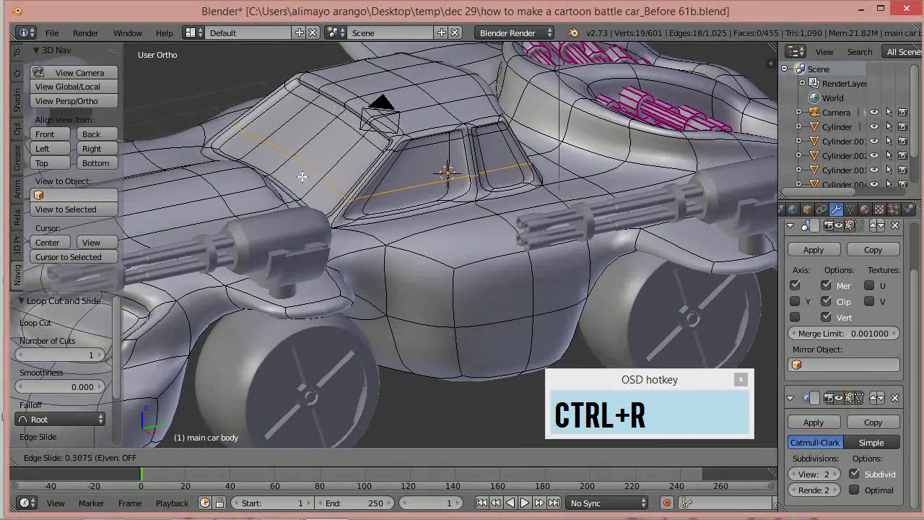
left_click(294, 212)
Step: Add two vertical edge loops around the body, near the front side window's front edge and the rear side window's back edge
middle_click_drag(294, 211, 336, 219)
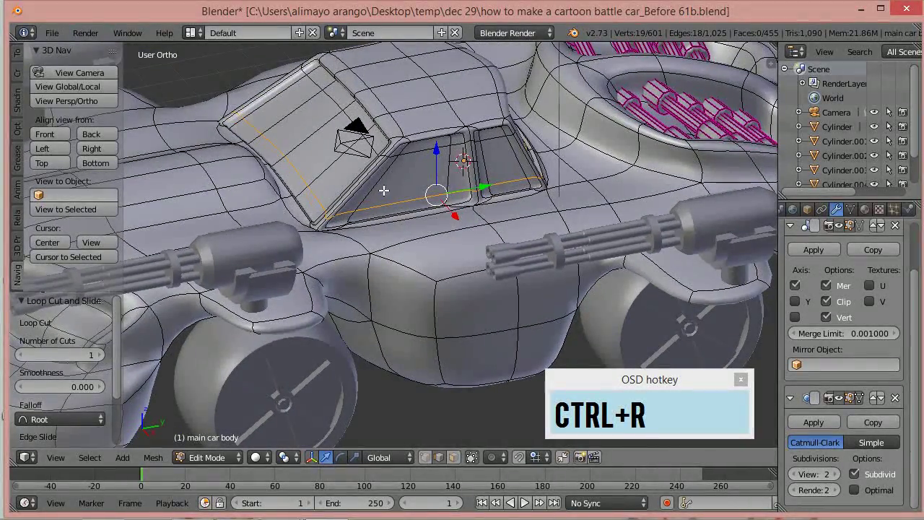
key("ctrl+r")
left_click(428, 164)
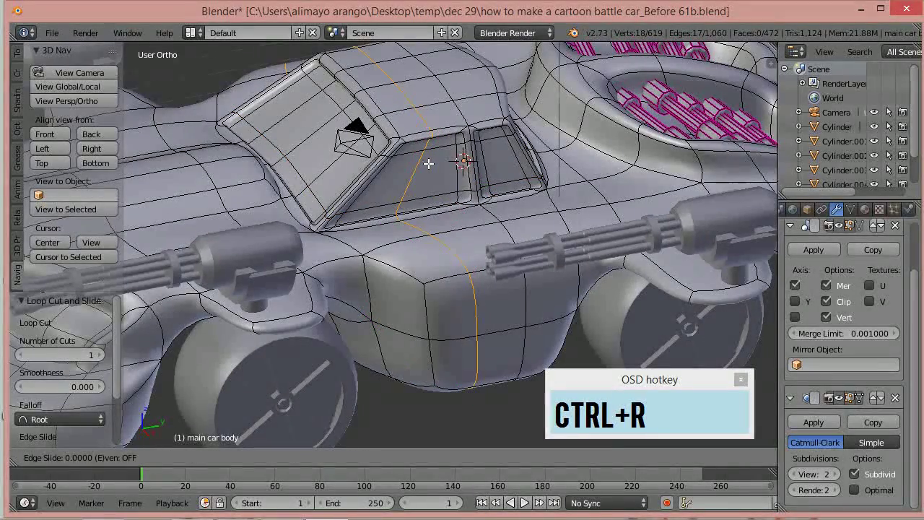
left_click(369, 176)
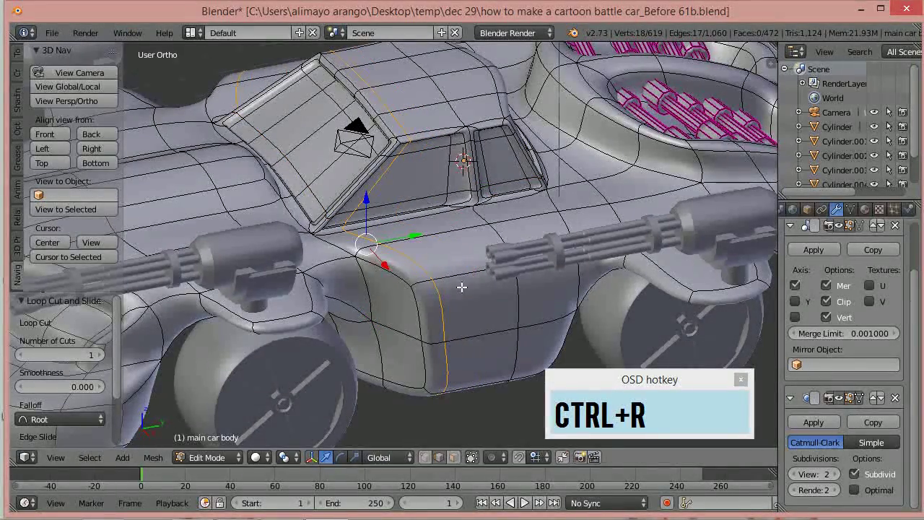
key("ctrl+r")
left_click(502, 166)
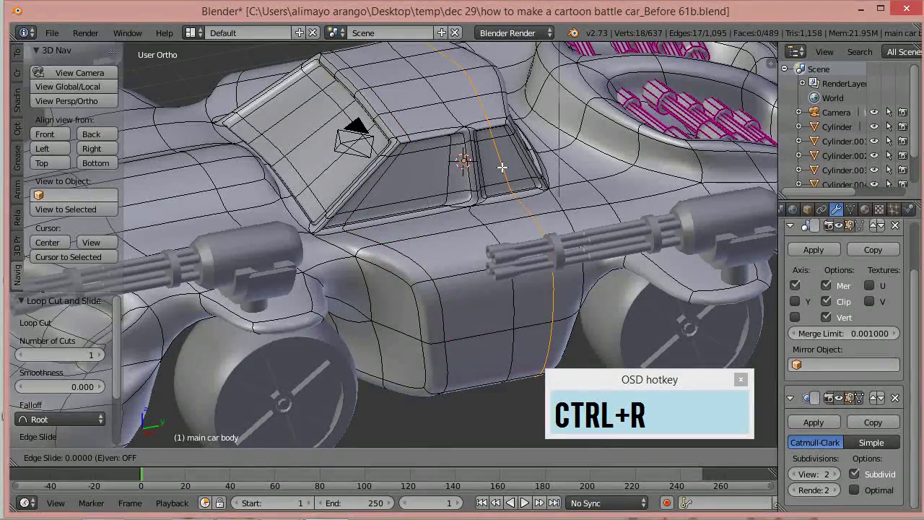
left_click(558, 154)
Step: Save the file as how to make a cartoon battle car_Before 62b.blend
middle_click_drag(557, 154, 423, 191)
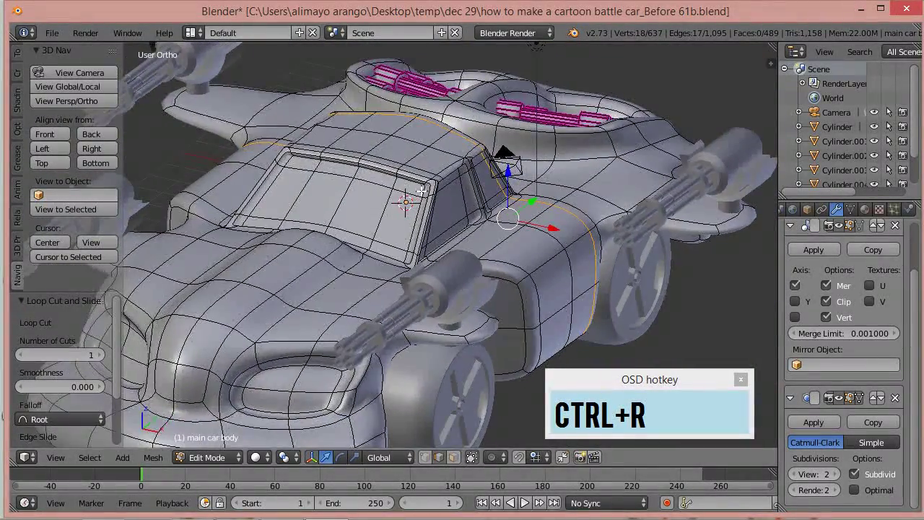
scroll(422, 191, "down", 1)
middle_click_drag(395, 227, 403, 209)
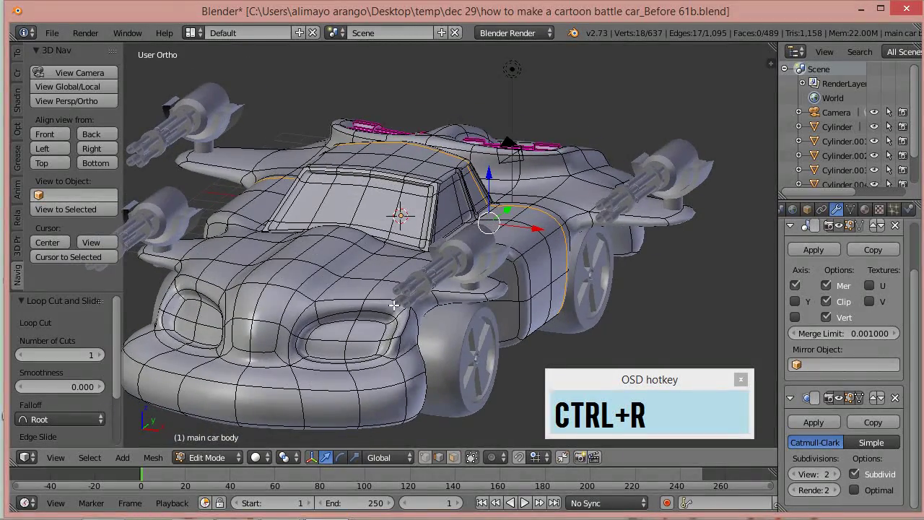
middle_click_drag(383, 389, 414, 387)
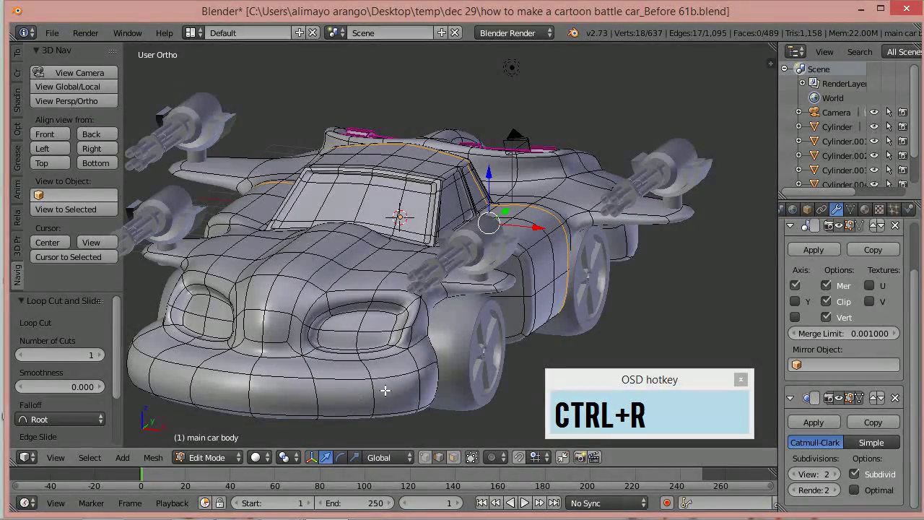
mouse_move(406, 401)
middle_mouse_down()
mouse_move(398, 364)
mouse_move(398, 386)
middle_mouse_up()
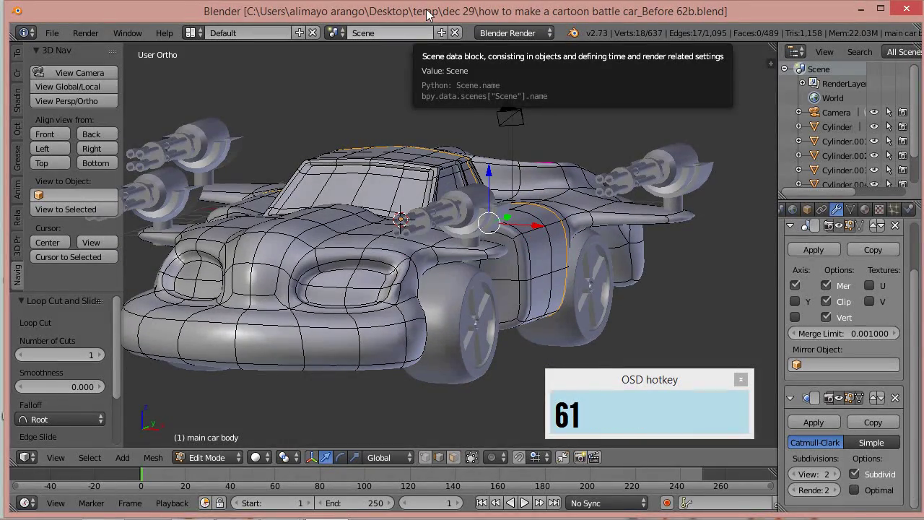
Step: Select the four consecutive edges running along the top front of the front bumper
middle_click_drag(409, 352, 461, 369)
right_click(470, 360)
right_click(443, 376, "shift")
right_click(394, 383, "shift")
right_click(345, 379, "shift")
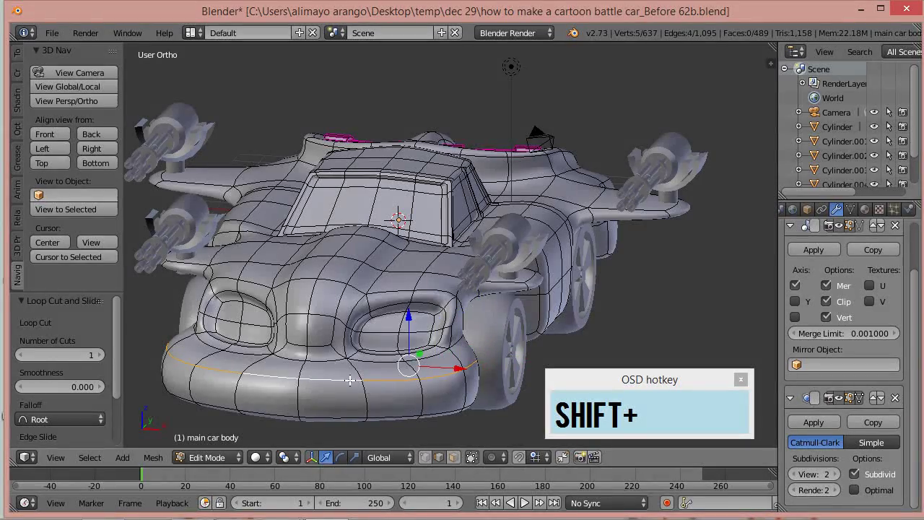
Step: Extend the selection down the bumper's side and along its lower front edge, and save as how to make a cartoon battle car_Before 63b.blend
middle_click_drag(449, 386, 375, 374)
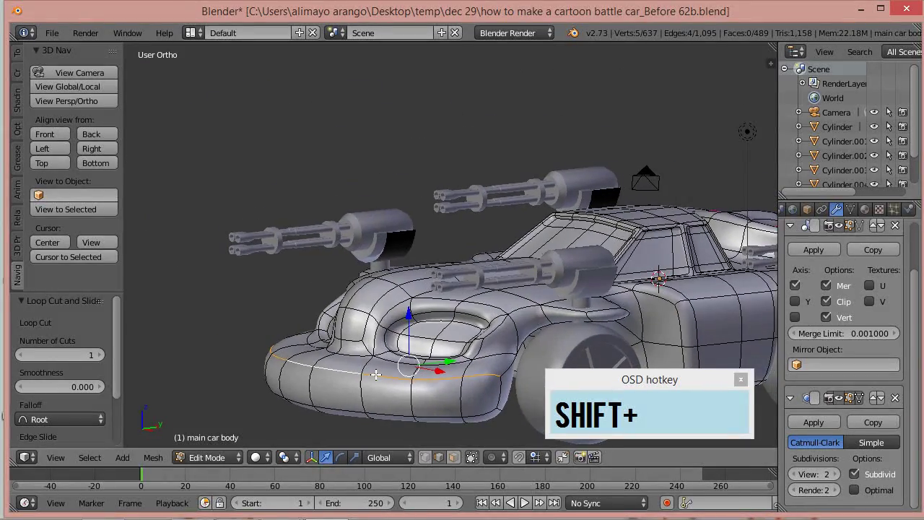
right_click(498, 393, "shift")
right_click(482, 415, "shift")
right_click(456, 417, "shift")
right_click(390, 411, "shift")
right_click(346, 409, "shift")
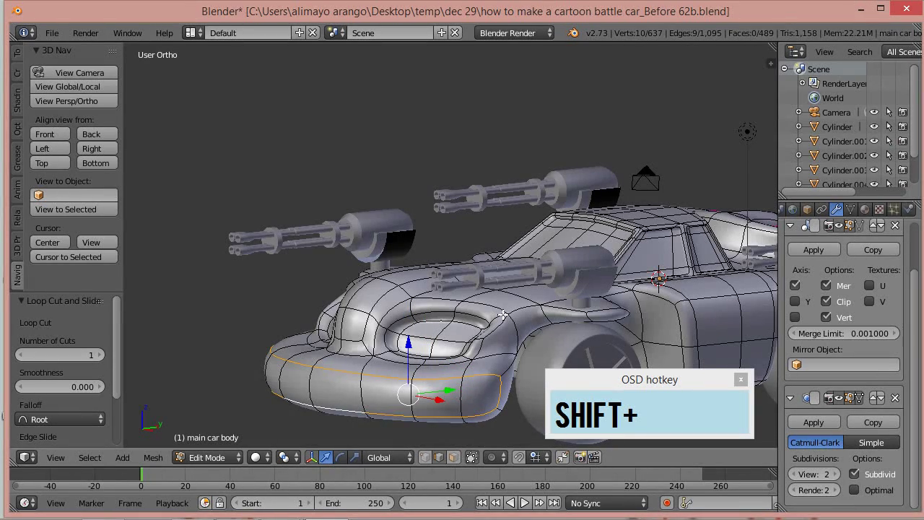
middle_click_drag(504, 315, 510, 326)
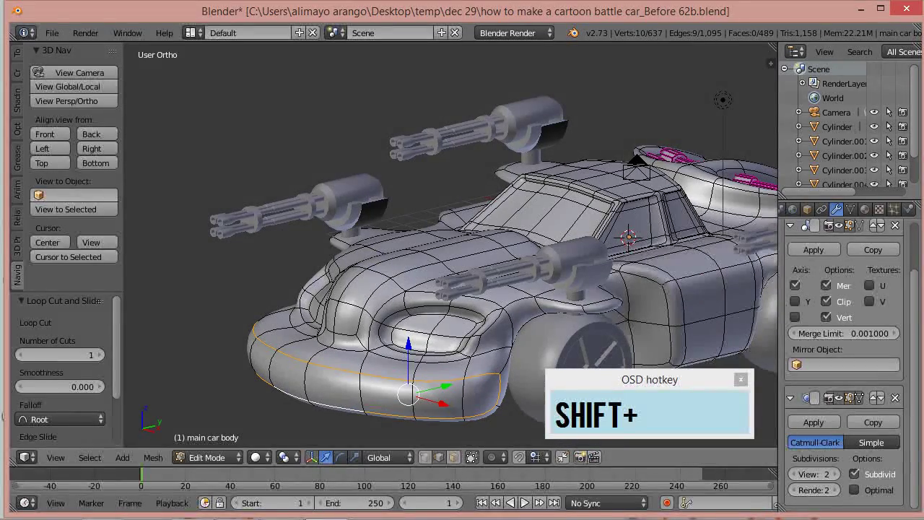
key("ctrl+alt+s")
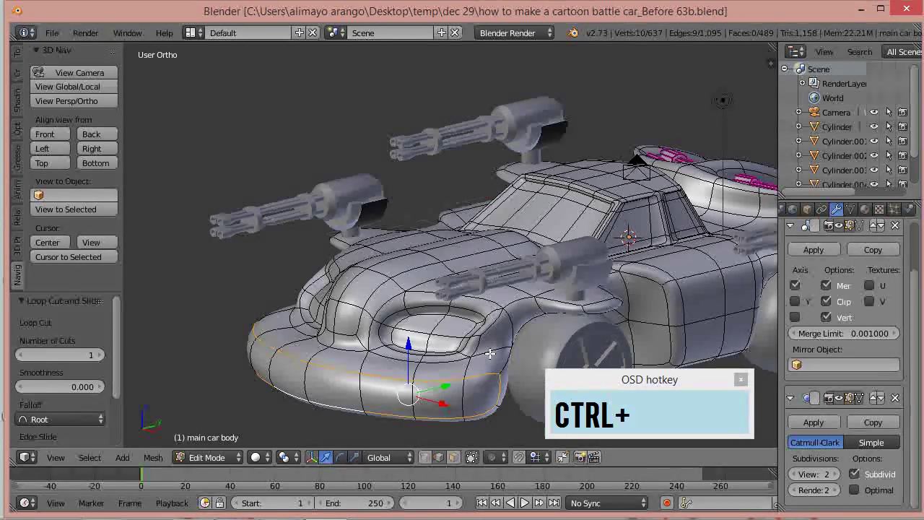
Step: Bevel the selected front bumper edges by about 0.095 with one segment, and deselect everything
key("ctrl+b")
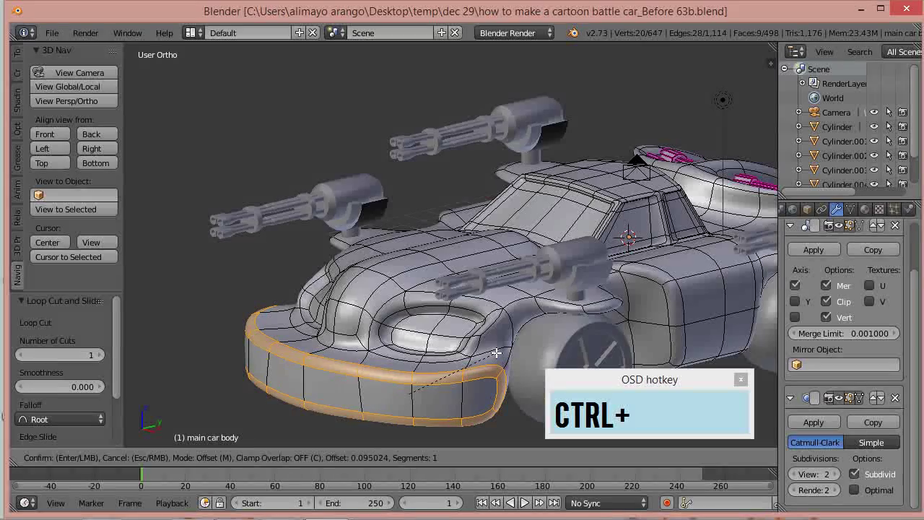
left_click(497, 353)
mouse_move(455, 390)
middle_mouse_down()
mouse_move(456, 405)
mouse_move(452, 382)
mouse_move(463, 372)
mouse_move(418, 399)
mouse_move(365, 398)
mouse_move(452, 388)
middle_mouse_up()
key("a")
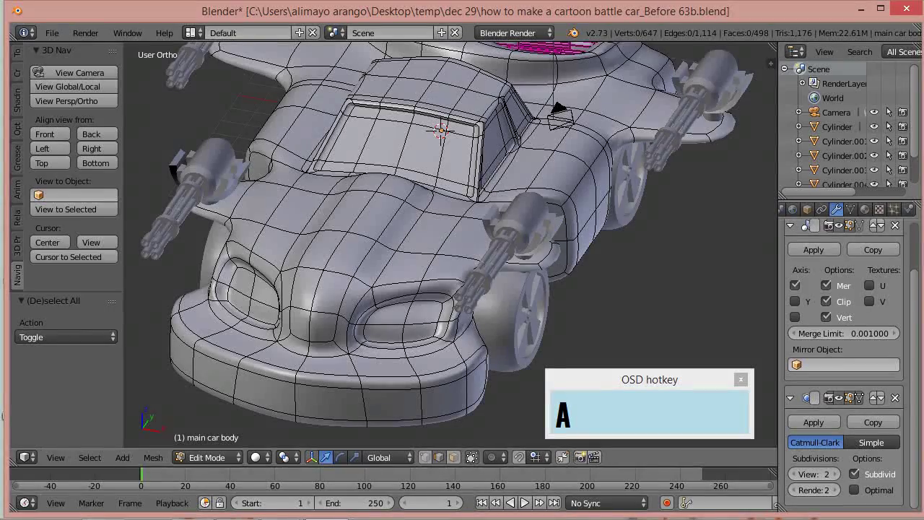
Step: Bevel the two edges at the bumper's rear end beside the front wheel by about 0.376, and select only the lower short edge there
middle_click_drag(448, 347, 371, 273)
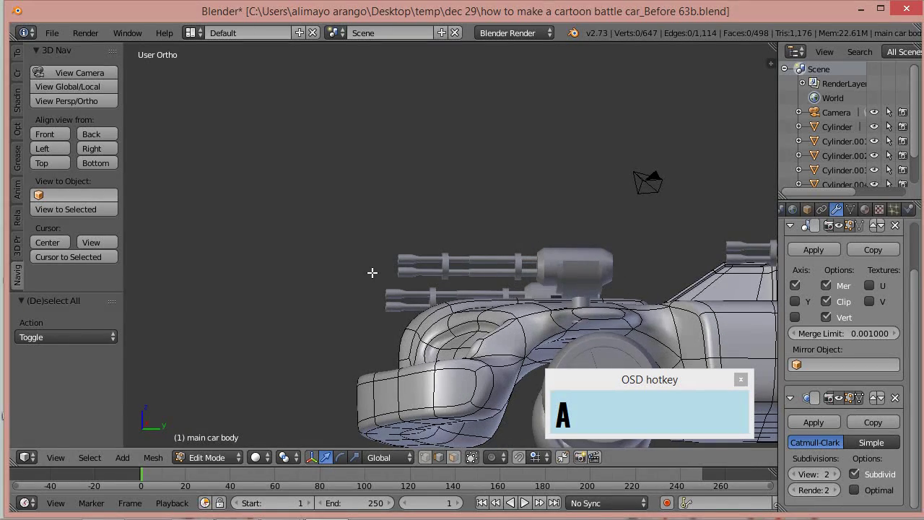
middle_click_drag(433, 299, 498, 418)
middle_click_drag(497, 385, 527, 374)
key("ctrl+b")
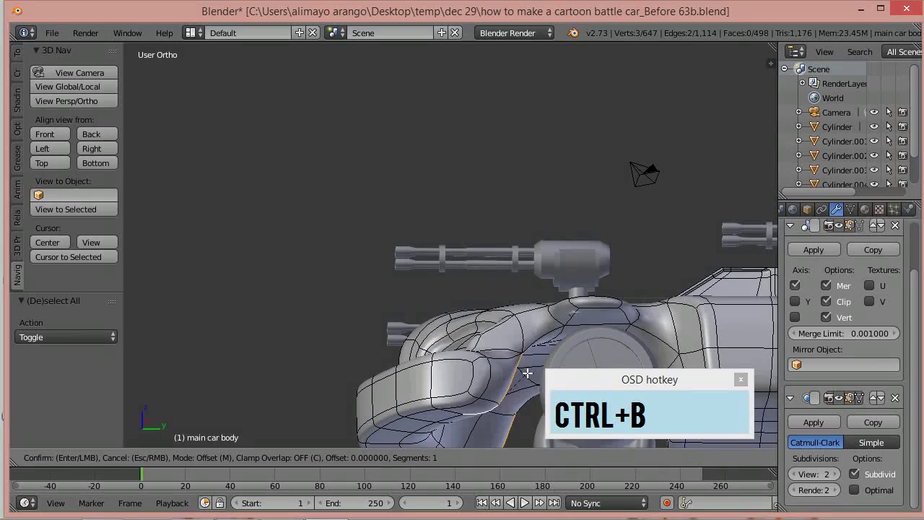
left_click(618, 381)
middle_click_drag(580, 322, 510, 326)
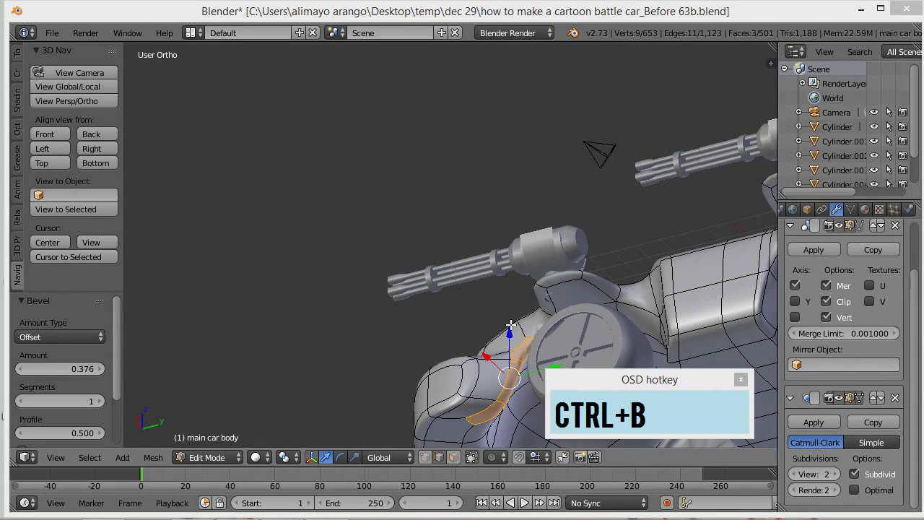
right_click(480, 395)
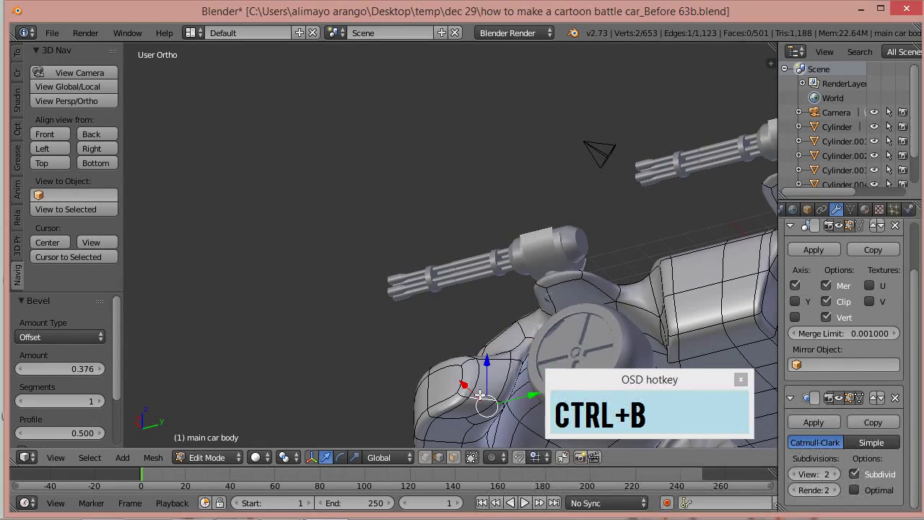
right_click(497, 360, "shift")
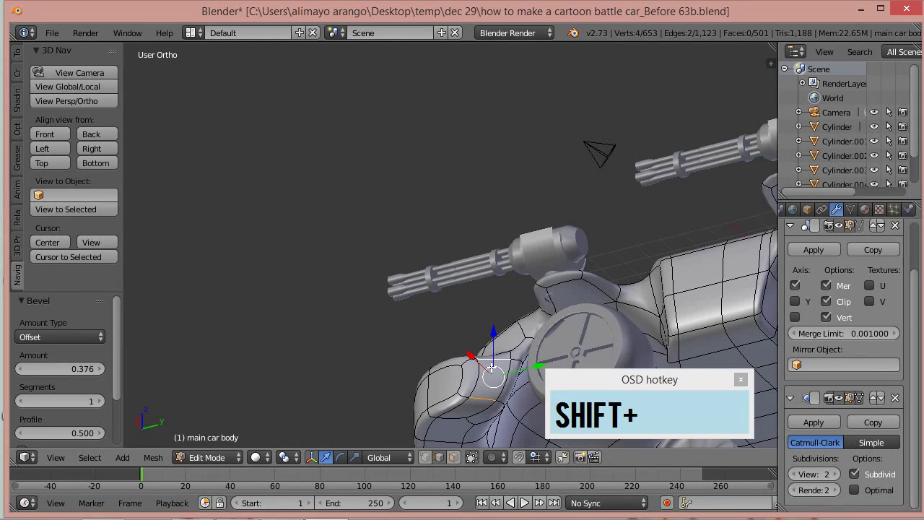
key("ctrl+b")
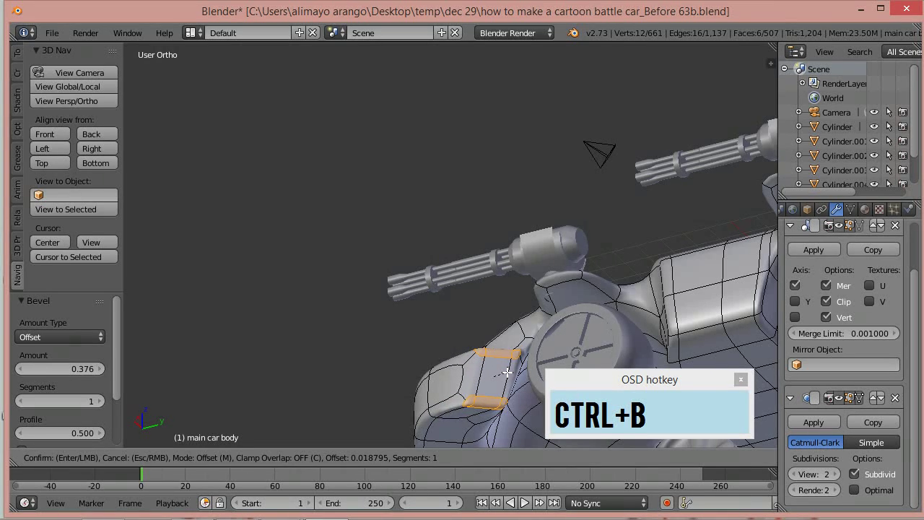
right_click(508, 372)
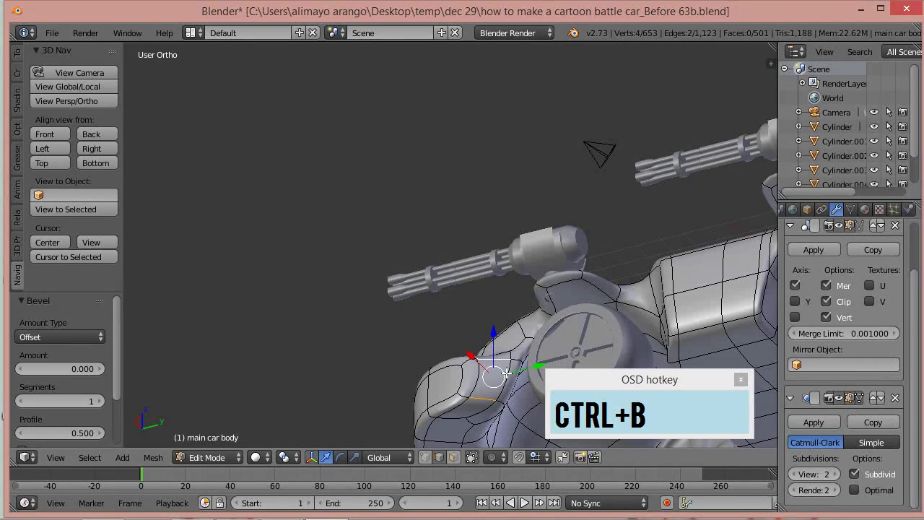
key("ctrl+z")
key("ctrl+z")
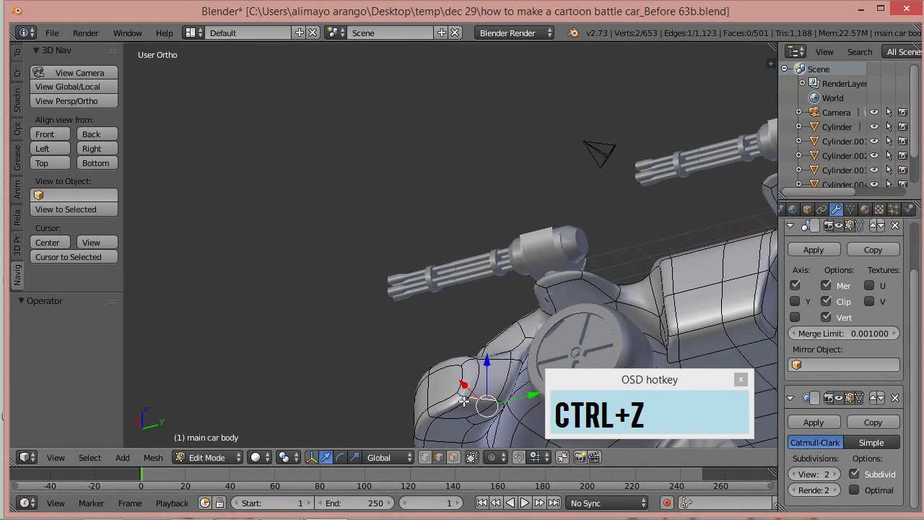
Step: Add the upper short edge at the bumper's rear end to the selection and bevel both edges by about 0.017
right_click(505, 360, "shift")
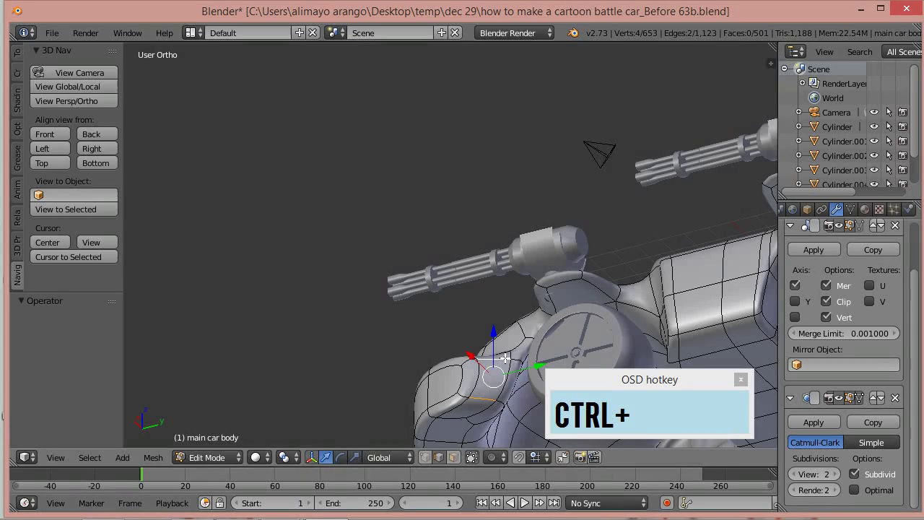
key("ctrl+b")
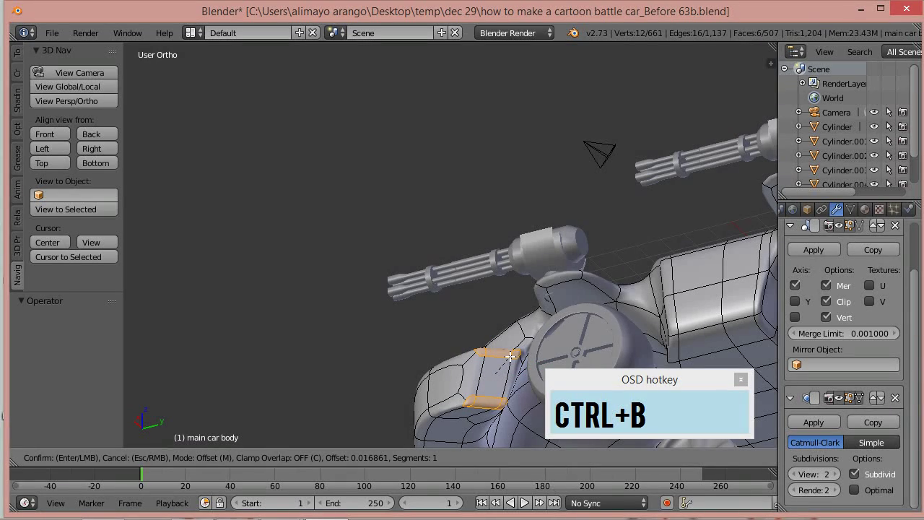
left_click(447, 334)
middle_click_drag(431, 344, 539, 295)
scroll(476, 363, "up", 2)
scroll(454, 279, "down", 1)
scroll(539, 294, "down", 1)
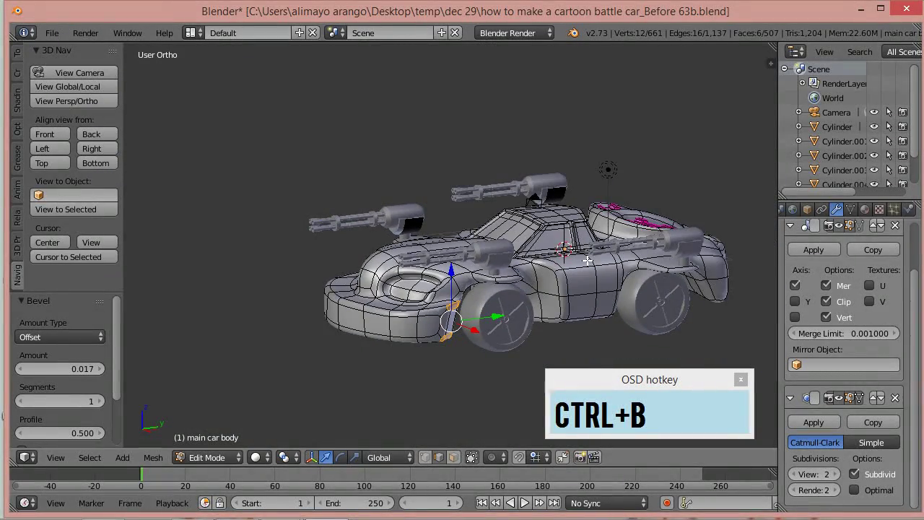
Step: Deselect all of the car body's geometry and save the file as how to make a cartoon battle car_Before 64b.blend
middle_click_drag(588, 261, 480, 330, "shift")
scroll(425, 296, "up", 2)
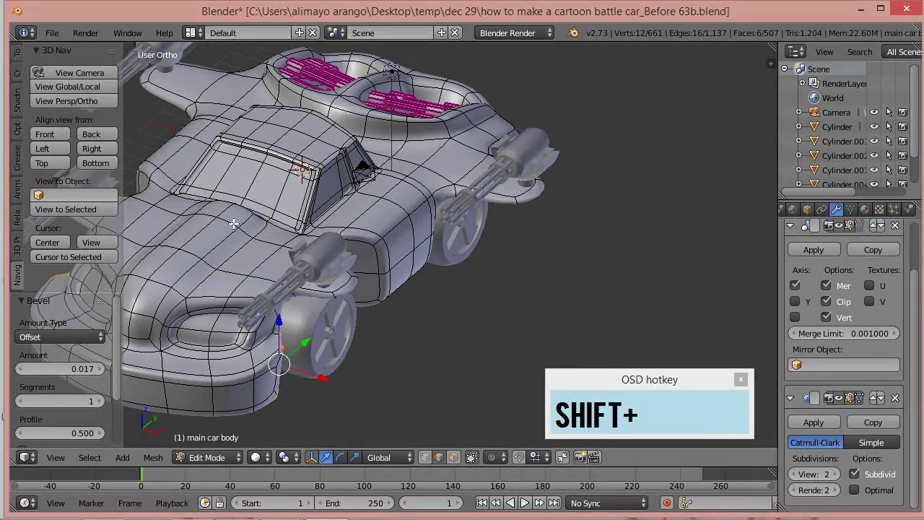
mouse_move(333, 201)
middle_mouse_down()
mouse_move(491, 220)
mouse_move(350, 213)
mouse_move(320, 181)
mouse_move(322, 214)
mouse_move(332, 214)
middle_mouse_up()
key("a")
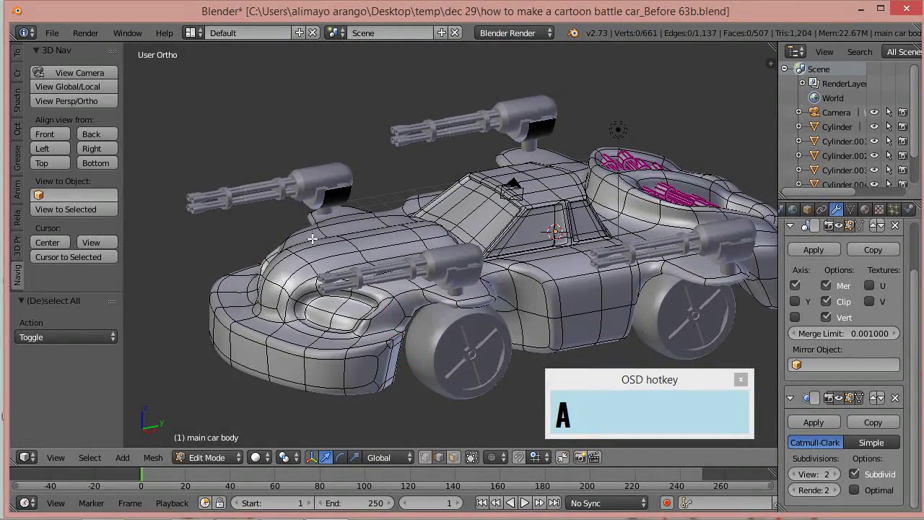
middle_click_drag(312, 262, 371, 295)
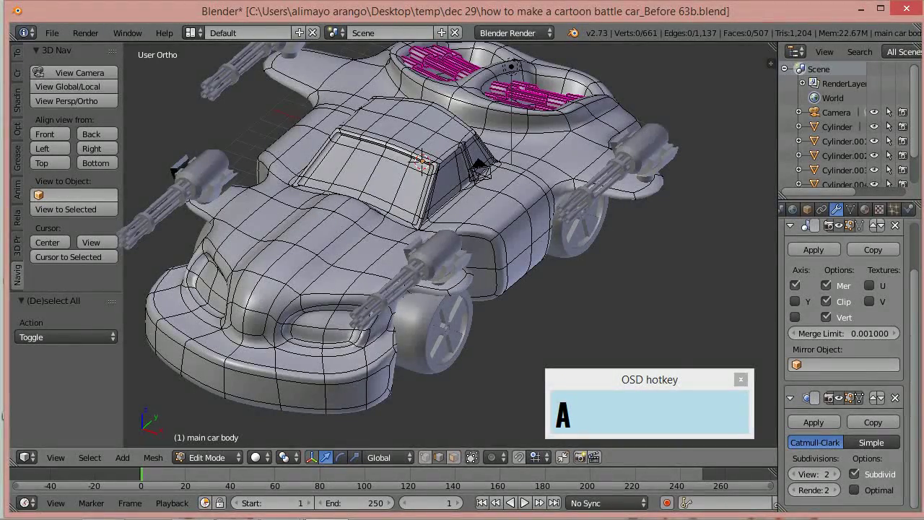
key("ctrl+alt+s")
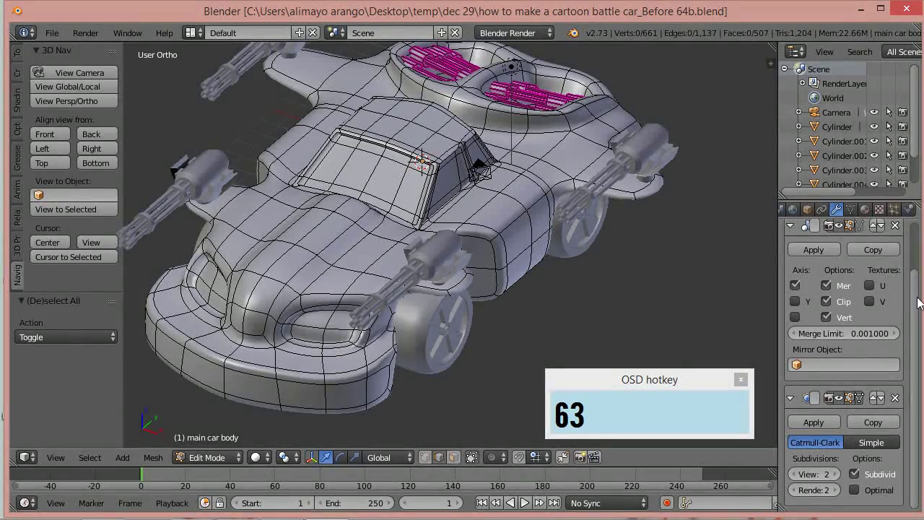
Step: Add an Edge Split modifier to the main car body
scroll(913, 288, "up", 3)
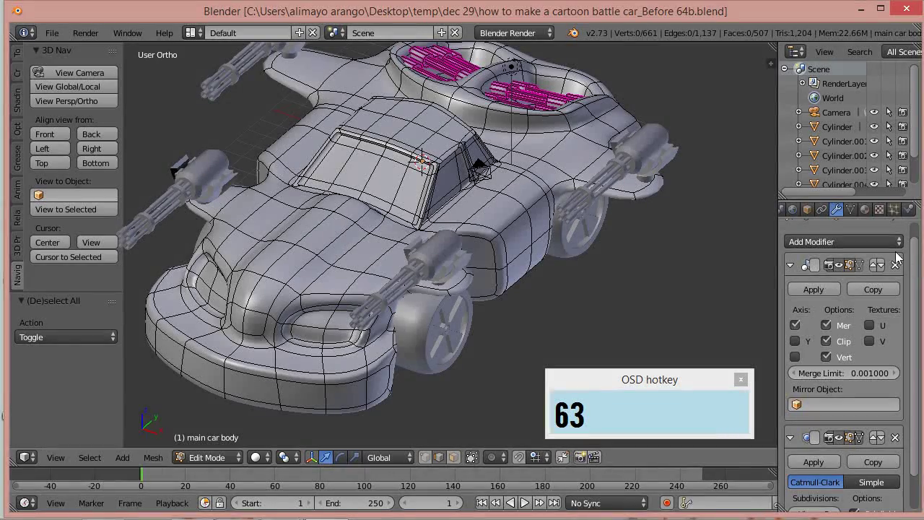
left_click(888, 244)
left_click_drag(669, 382, 633, 431)
left_click(617, 355)
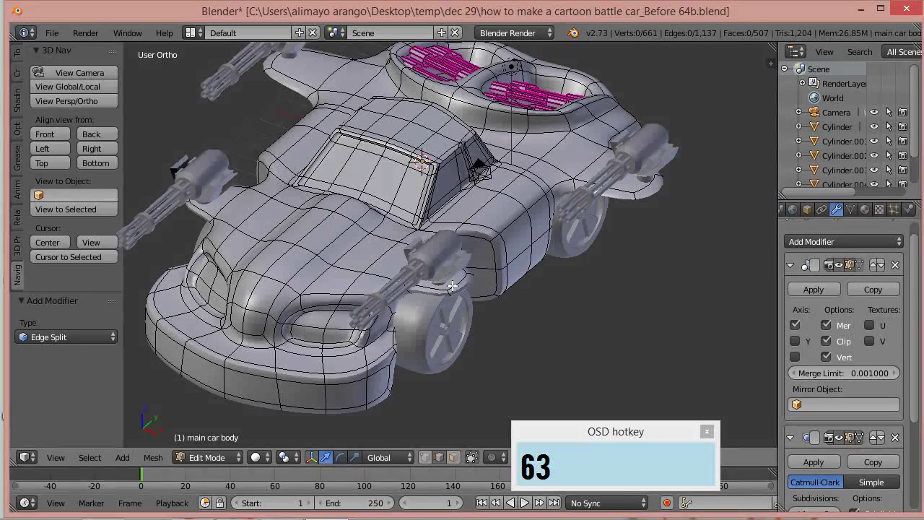
Step: Switch the car body to Object Mode and save the file as how to make a cartoon battle car_Before 65b.blend
middle_click_drag(559, 128, 504, 167)
middle_click_drag(580, 209, 514, 211)
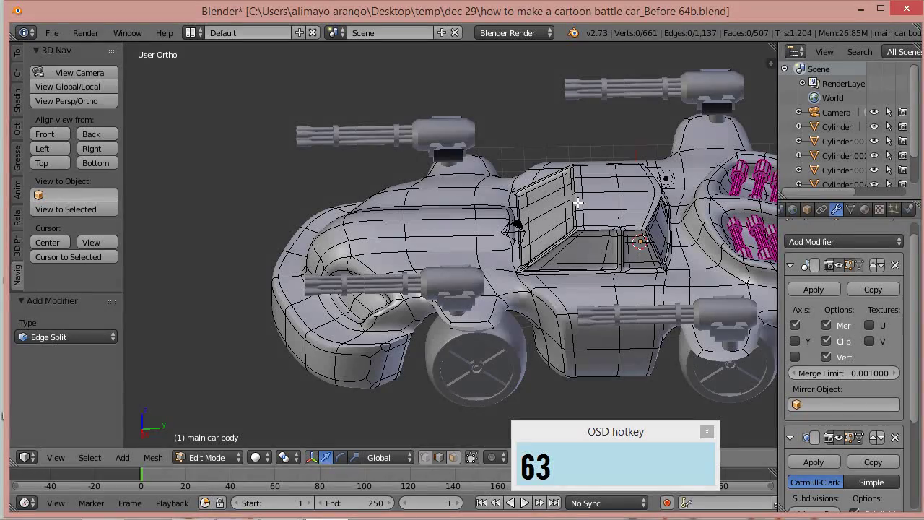
middle_click_drag(578, 203, 600, 248, "shift")
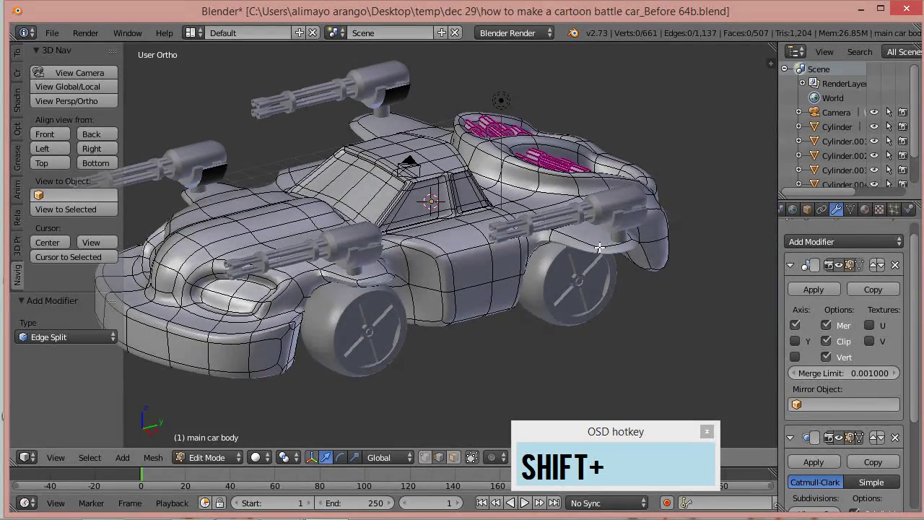
left_click(217, 459)
left_click(217, 442)
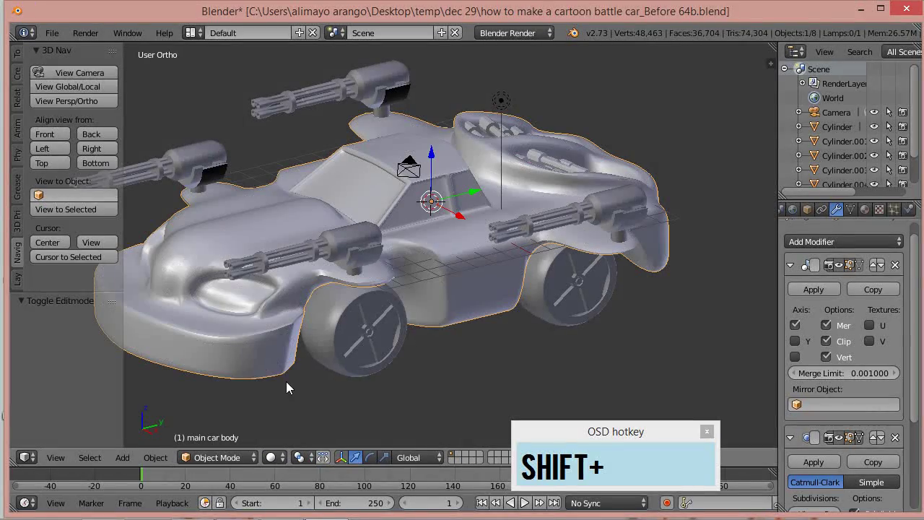
middle_click_drag(358, 327, 426, 331)
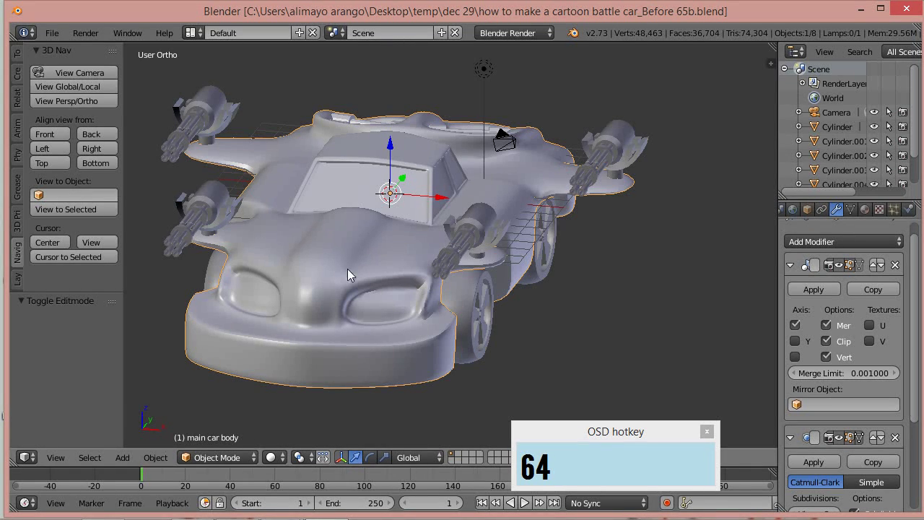
Step: In Edit Mode, select the line of edges along the hood's central ridge from the windshield base down between the headlights
left_click(231, 454)
left_click(217, 371)
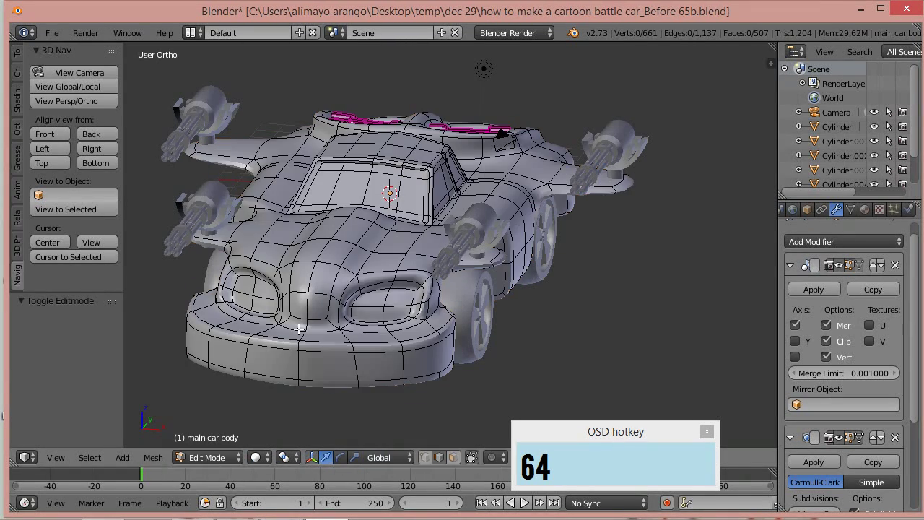
right_click(377, 218)
right_click(368, 231, "shift")
right_click(352, 249, "shift")
right_click(324, 313, "shift")
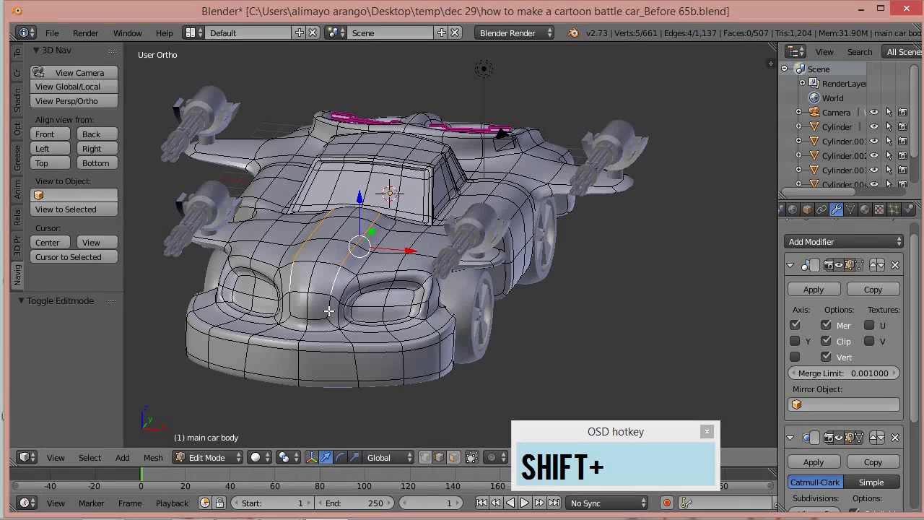
right_click(325, 316, "shift")
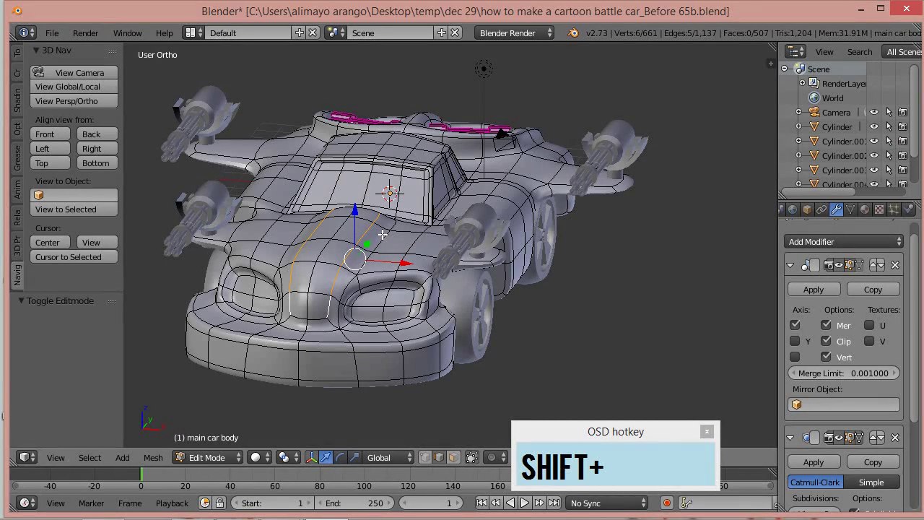
Step: Bevel the selected hood ridge edges by about 0.029 with one segment, and return the car body to Object Mode
key("ctrl+b")
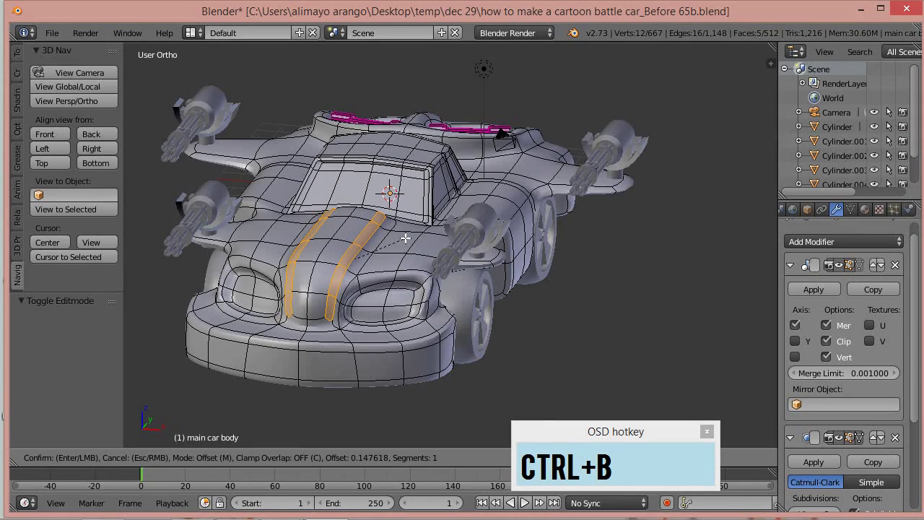
left_click(403, 237)
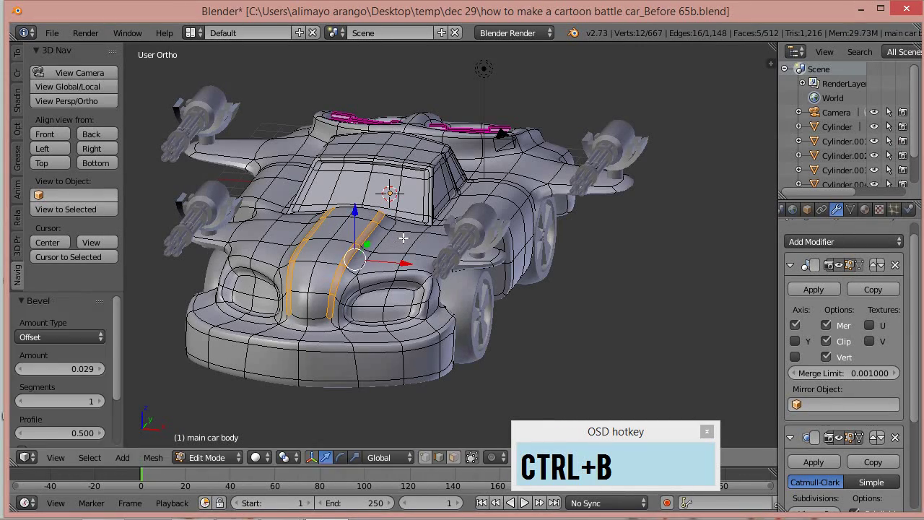
left_click(225, 458)
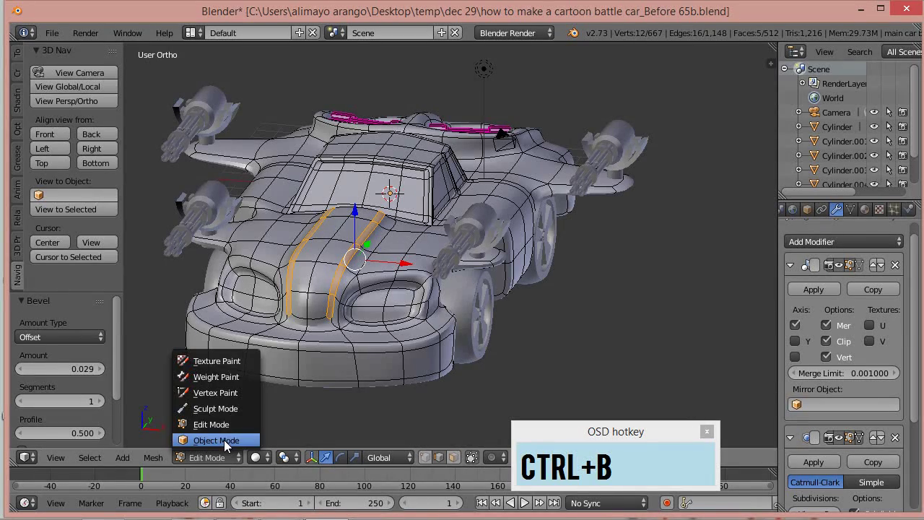
left_click(224, 440)
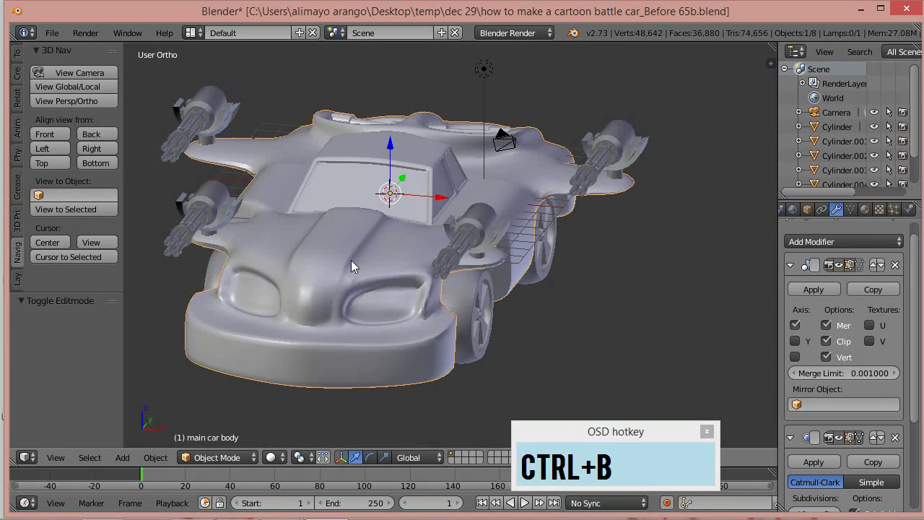
Step: Save the project as a new incremental version, how to make a cartoon battle car_Before 66b.blend
middle_click_drag(485, 234, 429, 290)
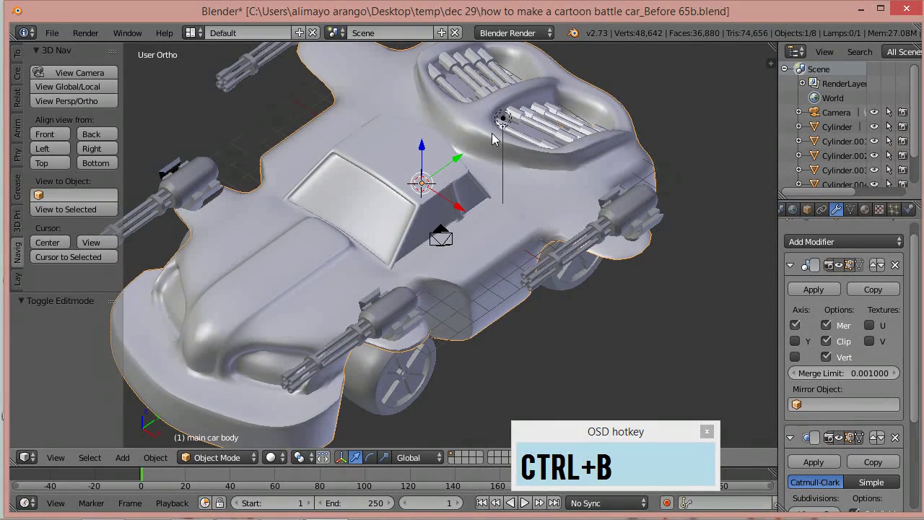
middle_click_drag(519, 215, 537, 168)
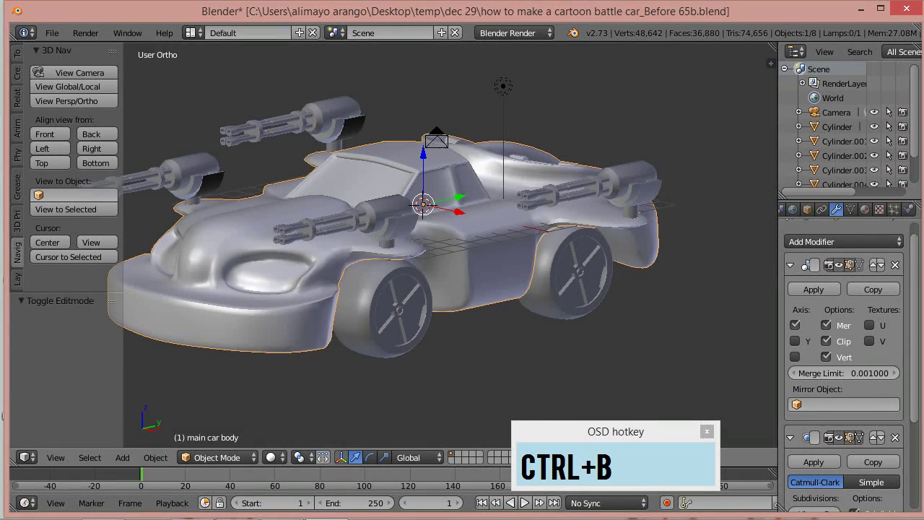
key("ctrl+alt+s")
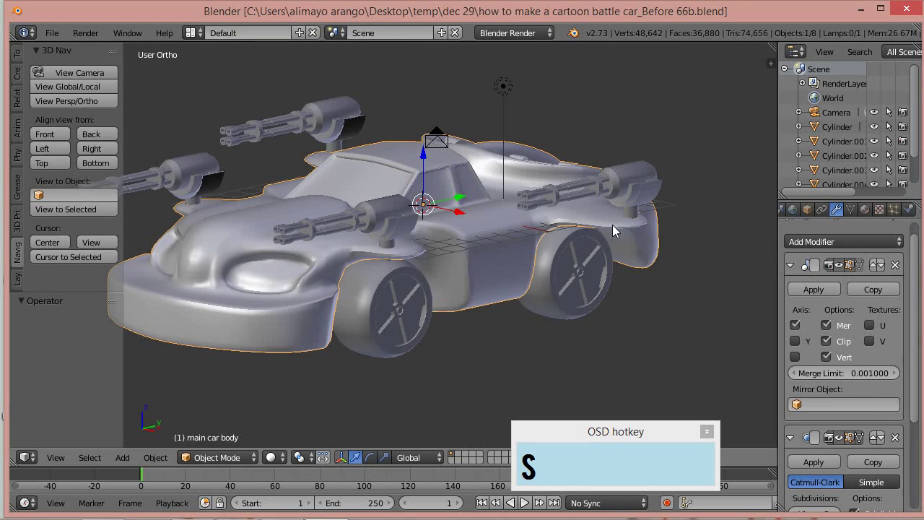
Step: In Edit Mode on the main car body, extrude the face under the front gun by about -0.016 on Z, then extrude it again in place
left_click(226, 459)
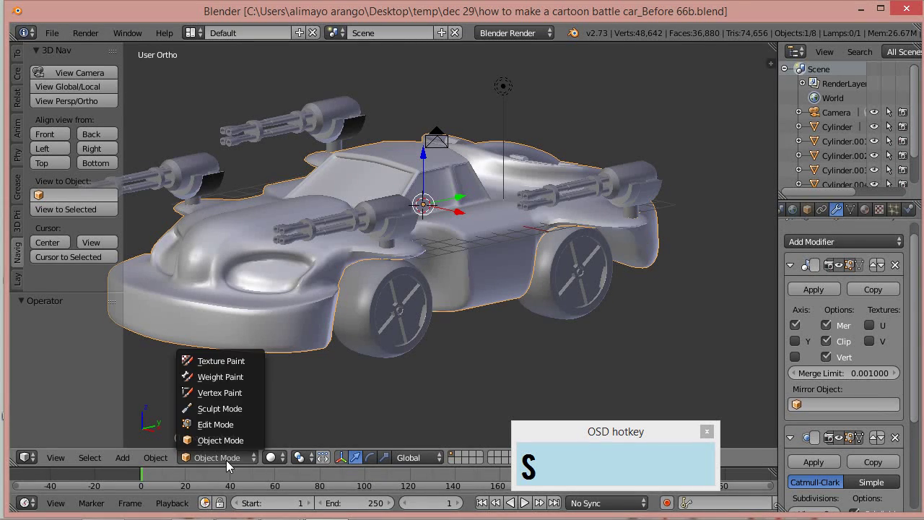
left_click(225, 425)
scroll(412, 241, "up", 5)
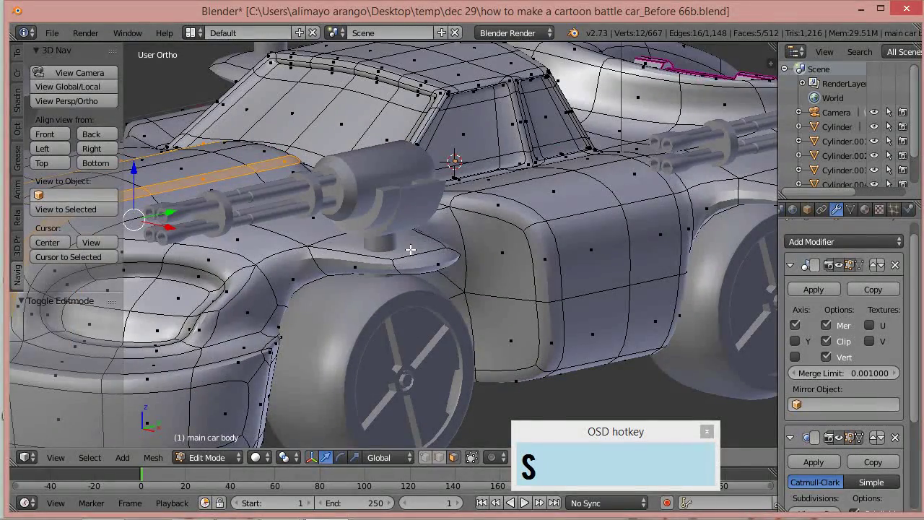
right_click(409, 249)
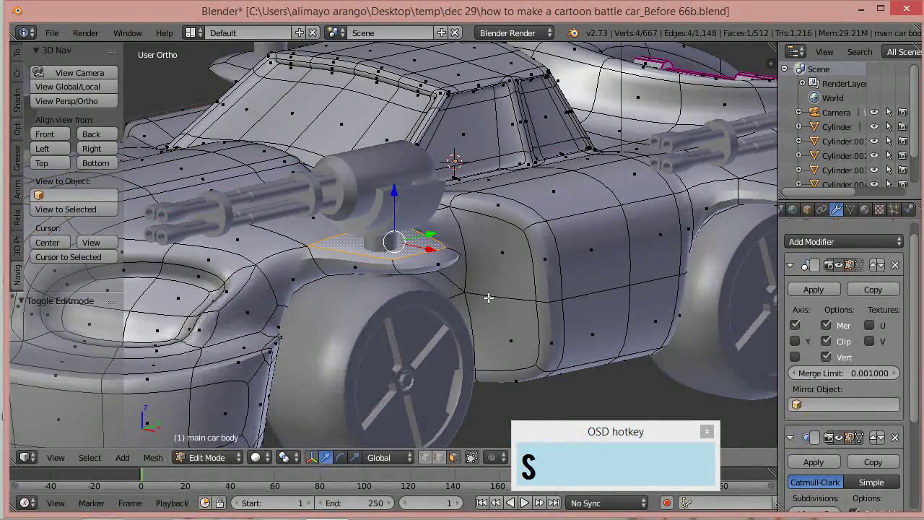
key("e")
left_click(489, 298)
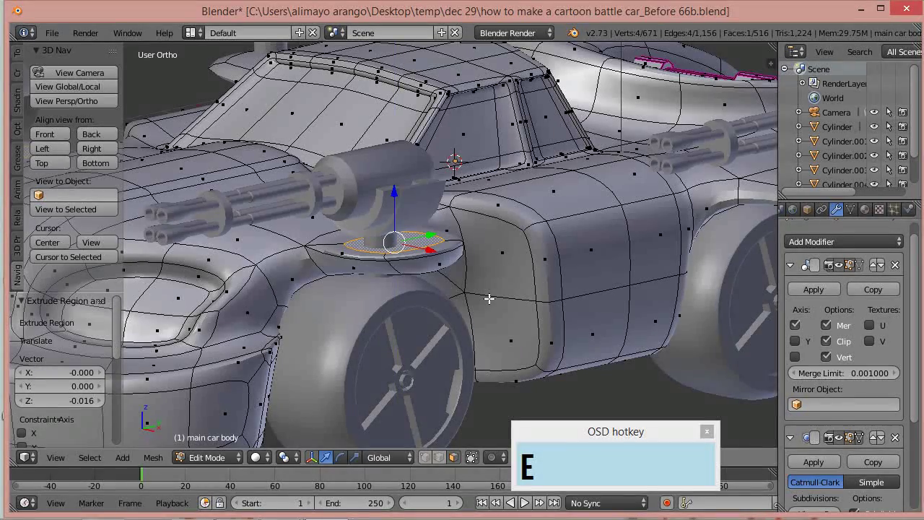
key("e")
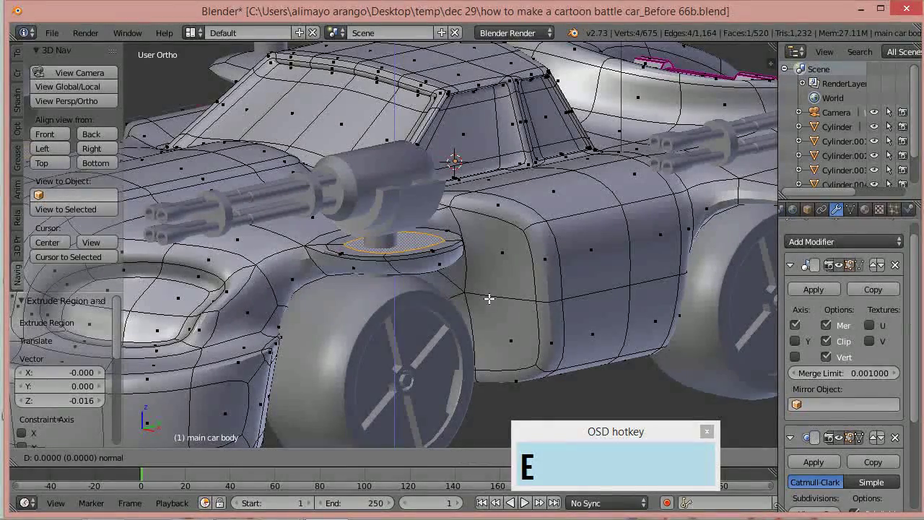
left_click(489, 299)
Step: Raise the front gun platform's top face about 0.208 along Z and extrude it once more in place
key("g")
key("z")
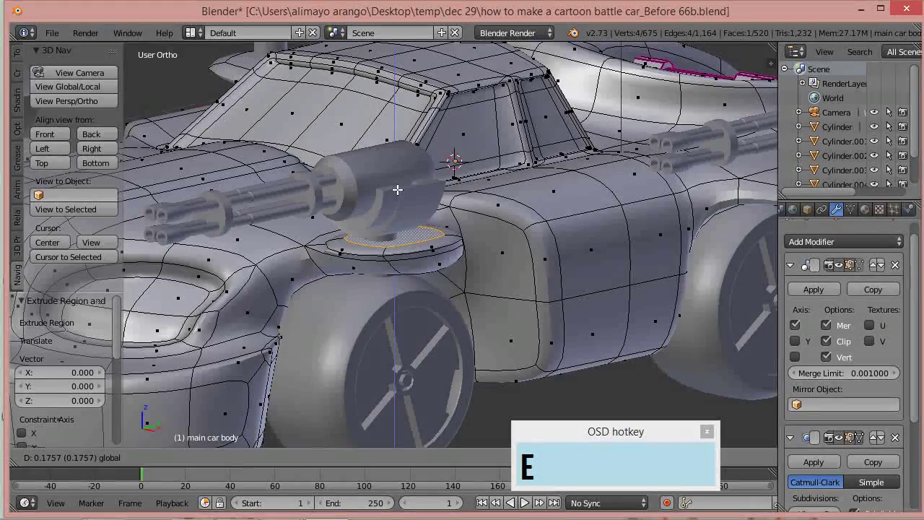
left_click(398, 188)
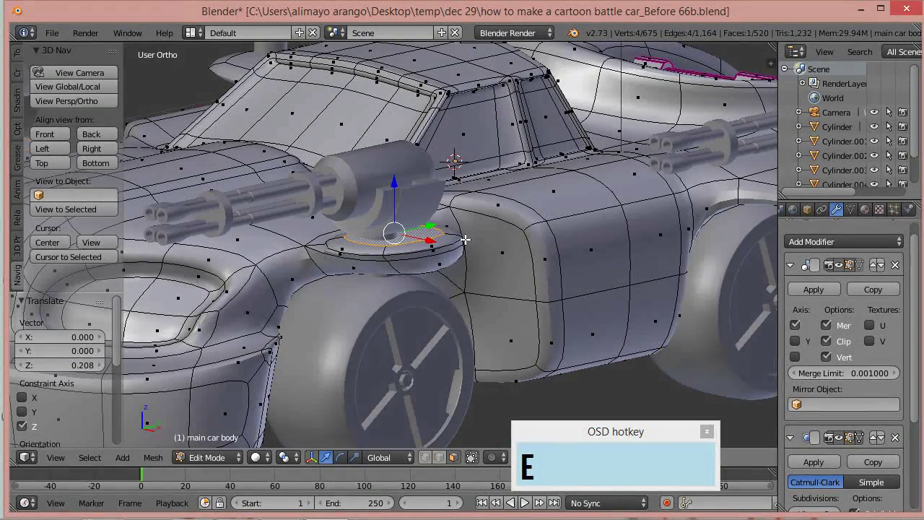
key("e")
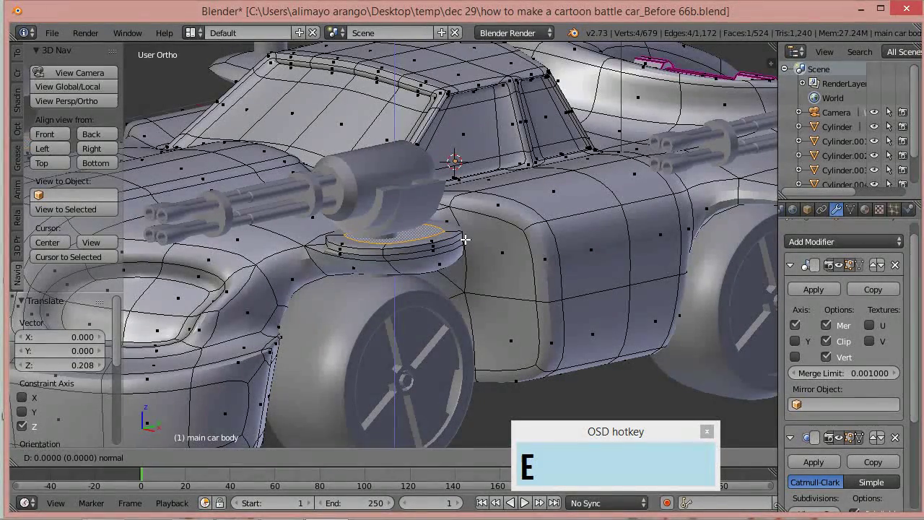
right_click(465, 239)
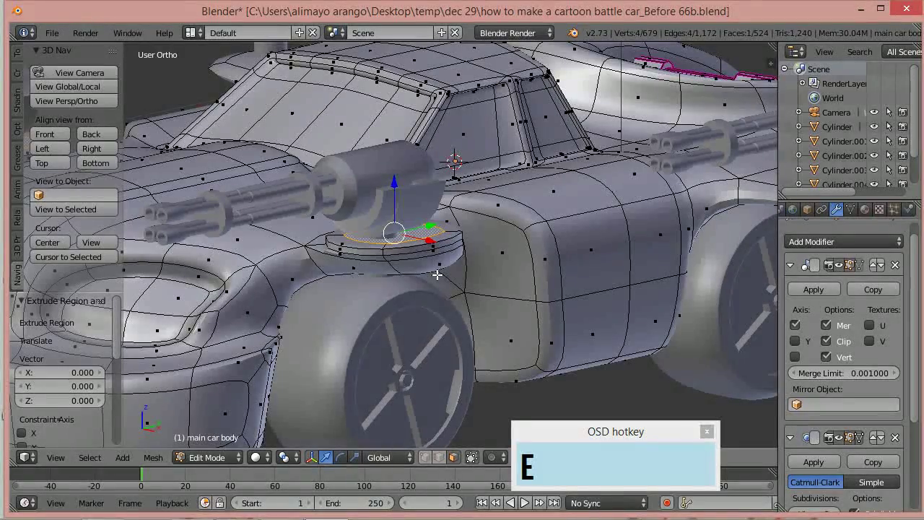
Step: Deselect all of the car body's geometry and save the file as the next version, 67b
scroll(437, 274, "up", 5)
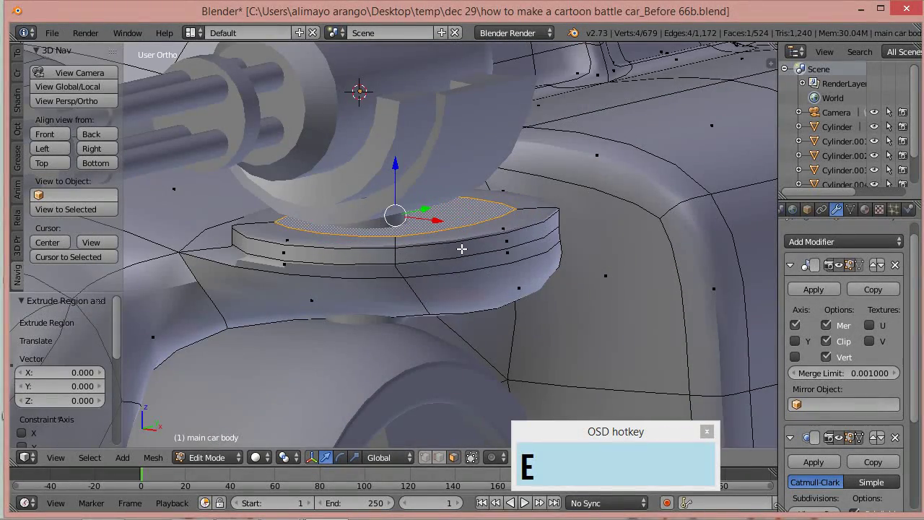
key("a")
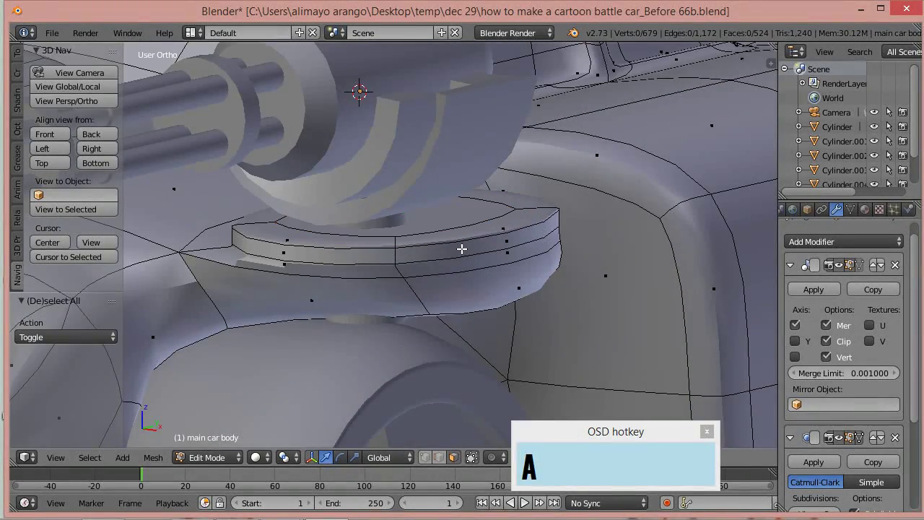
key("ctrl+alt+s")
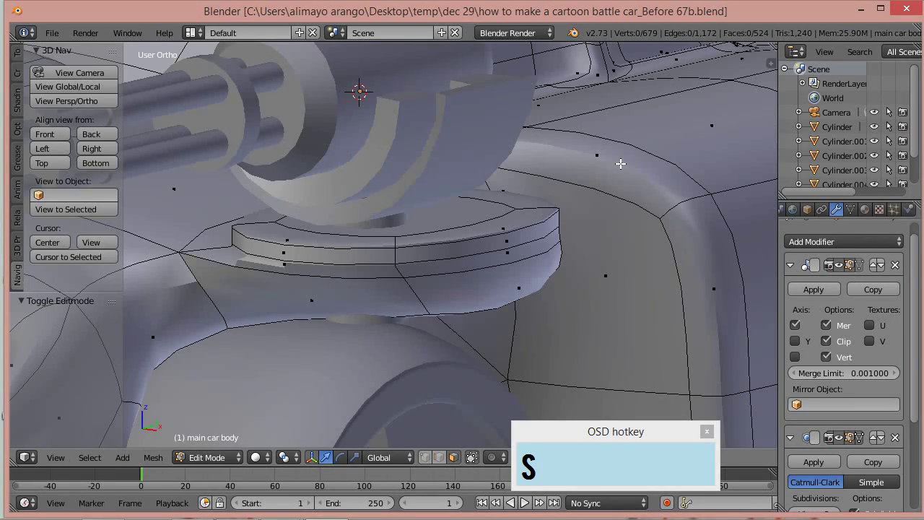
Step: Select the car body face under the rear gun and extrude it twice in place
middle_click_drag(660, 202, 285, 246, "shift")
middle_click_drag(640, 226, 235, 306, "shift")
middle_click_drag(436, 233, 411, 242, "shift")
right_click(535, 211)
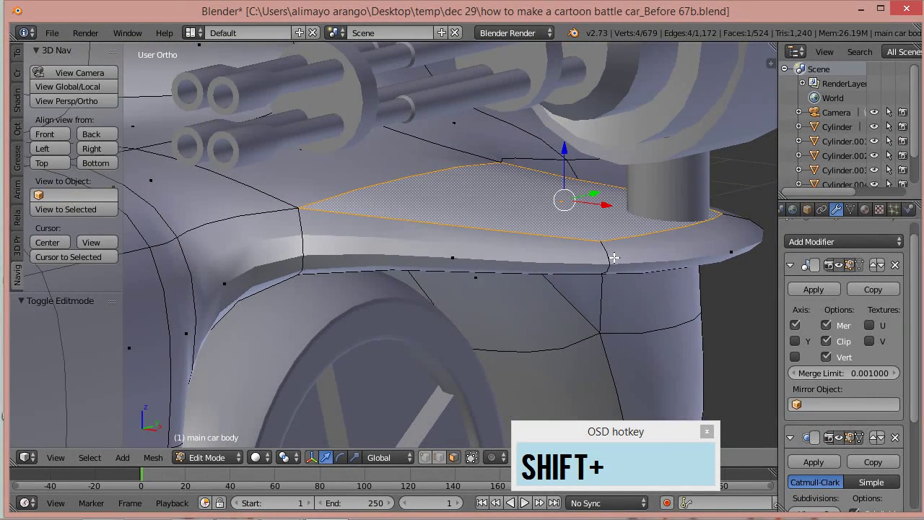
key("e")
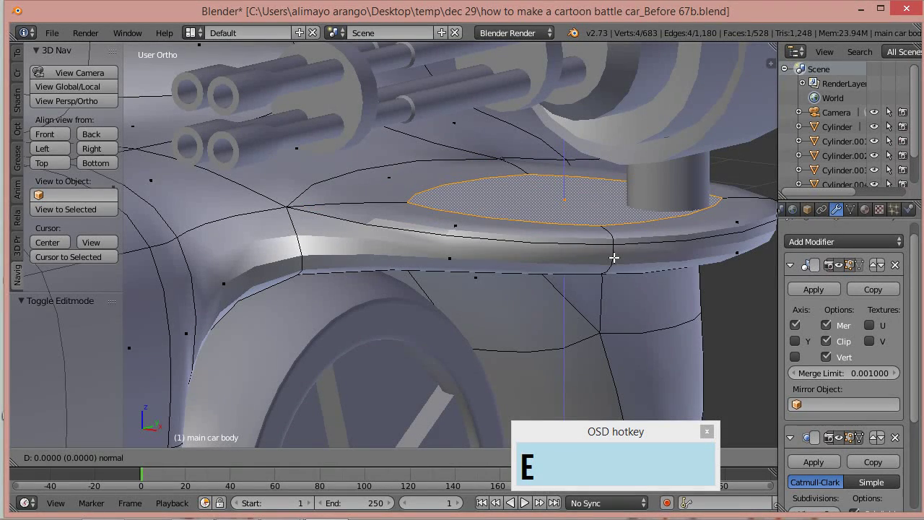
right_click(614, 257)
key("e")
right_click(614, 257)
Step: Raise the rear gun platform's face twice along Z, first by about 0.159, extruding in place after each, and return to Object Mode
left_click_drag(564, 153, 564, 143)
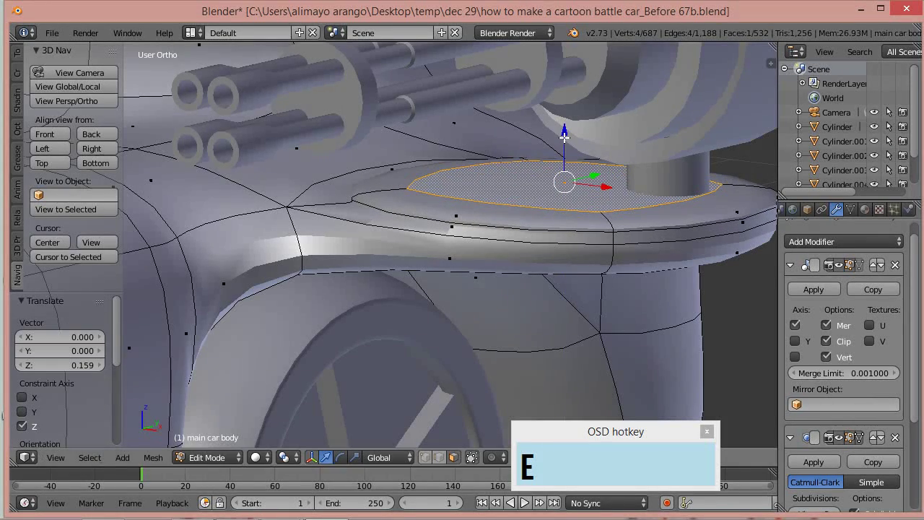
key("e")
right_click(592, 180)
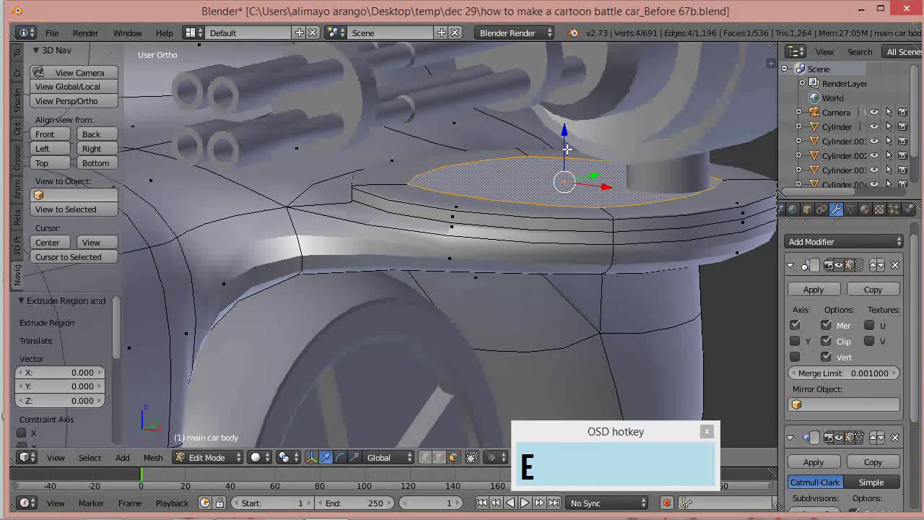
left_click_drag(566, 145, 565, 131)
key("e")
right_click(586, 167)
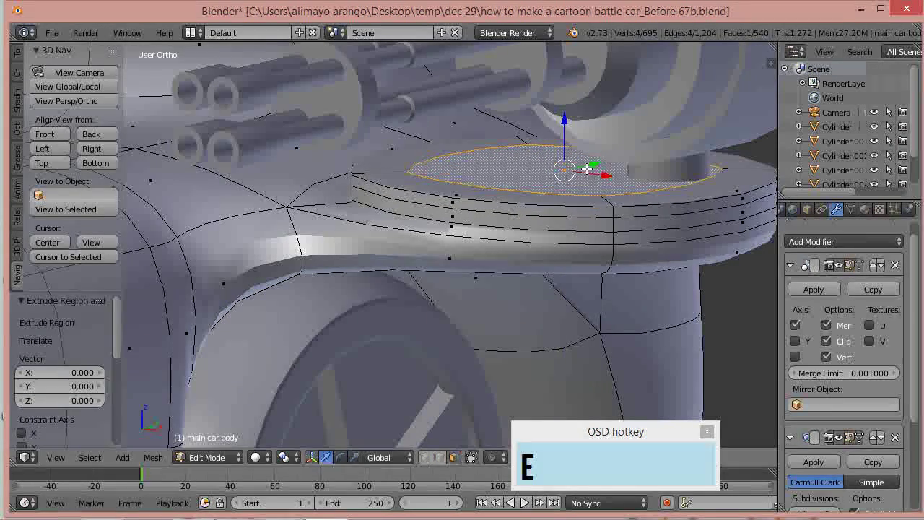
key("s")
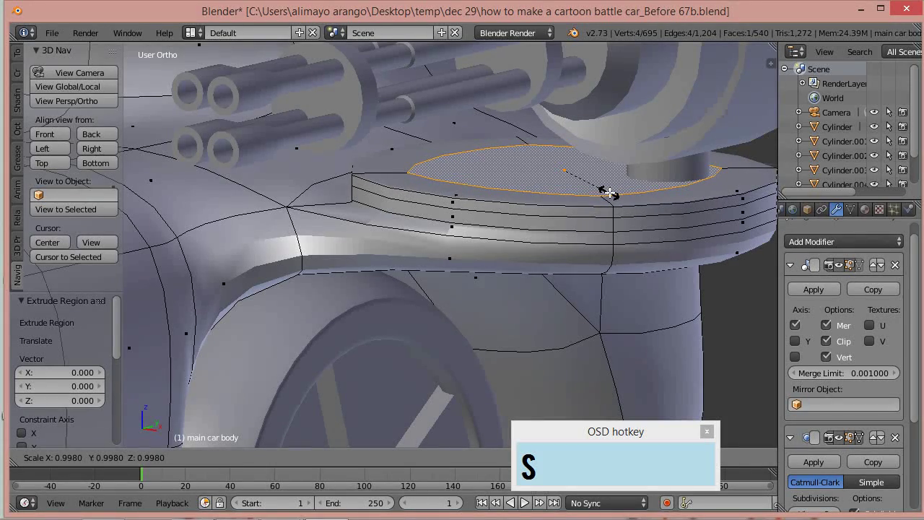
left_click(608, 193)
middle_click_drag(604, 202, 602, 207)
left_click(202, 457)
left_click(208, 444)
Step: Examine the raised gun platforms on the car body from several angles and distances
scroll(289, 386, "down", 5)
middle_click_drag(302, 339, 366, 352)
scroll(362, 316, "down", 4)
middle_click_drag(366, 314, 329, 327)
scroll(330, 326, "up", 5)
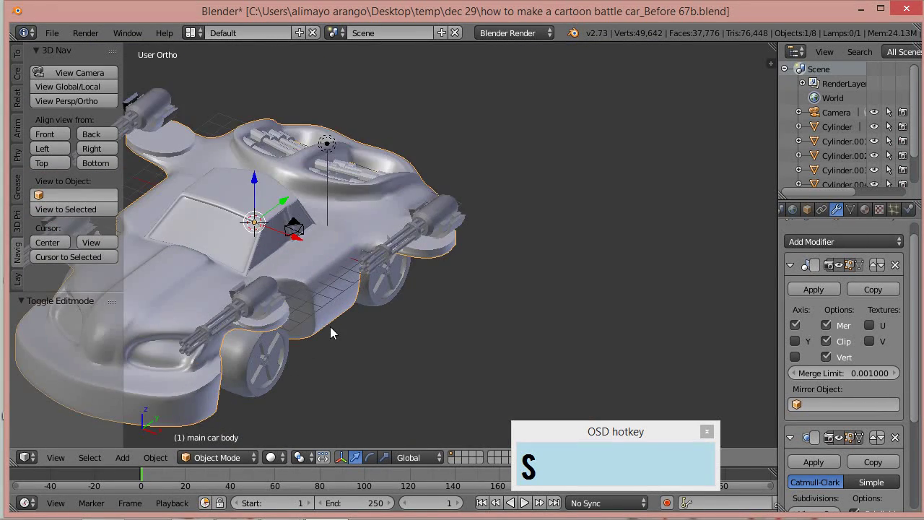
scroll(324, 322, "down", 2)
middle_click_drag(238, 197, 539, 281)
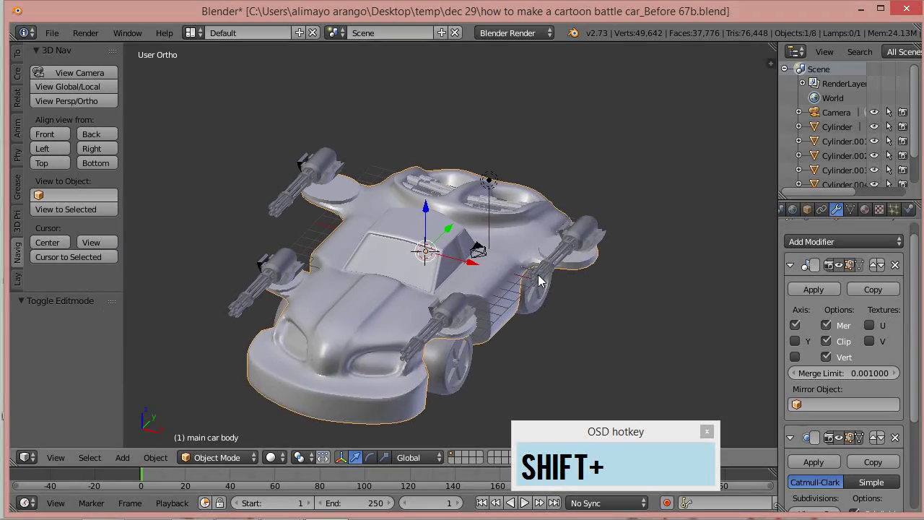
scroll(542, 285, "up", 3)
middle_click_drag(558, 316, 520, 314)
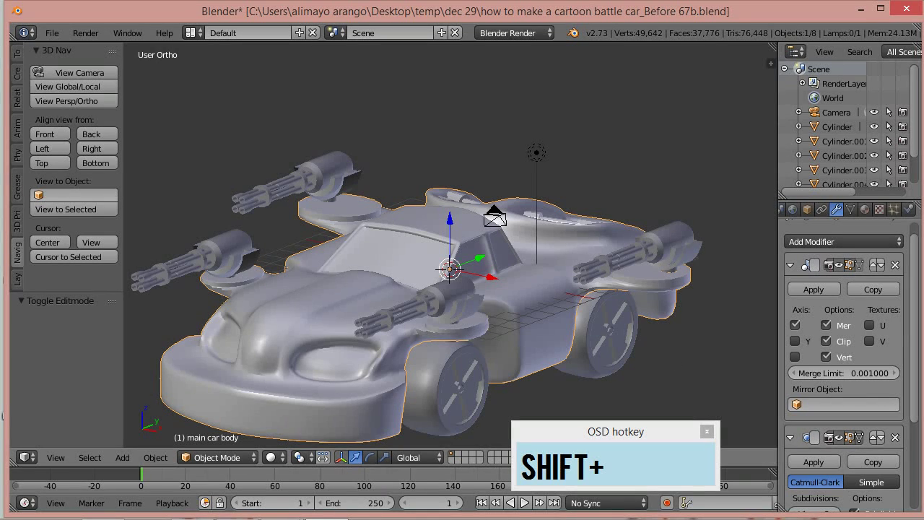
Step: Save the project as the next incremental version, how to make a cartoon battle car_Before 68b.blend
key("ctrl+shift+s")
key("KP_Add")
key("Return")
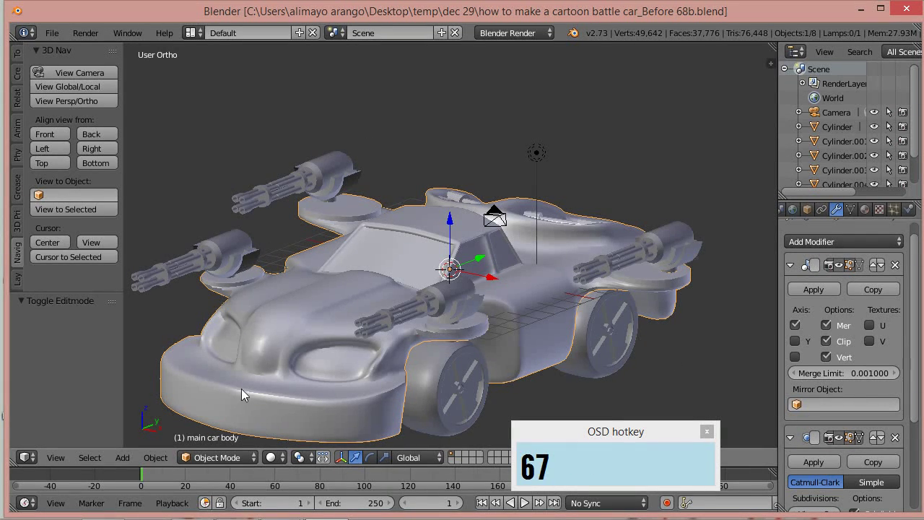
Step: Open the guns object in Edit Mode with wireframe shading and deselect all its geometry
right_click(241, 263)
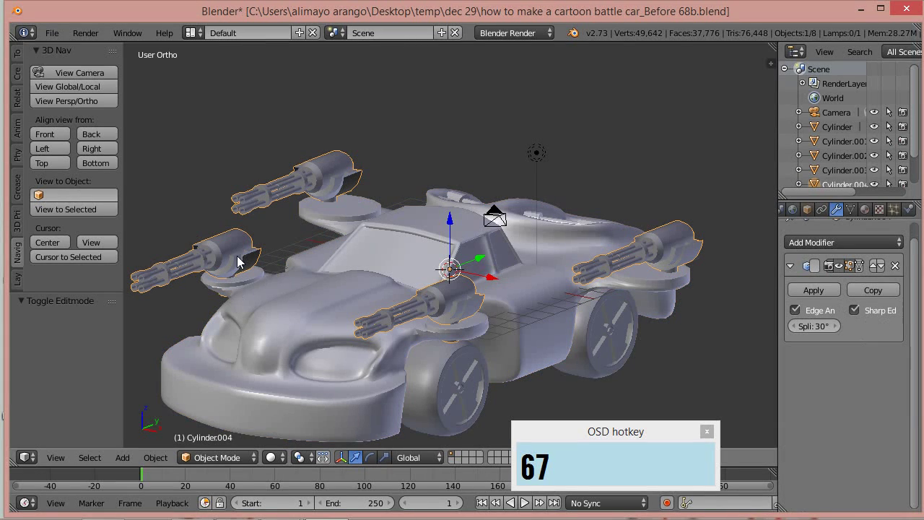
left_click(237, 457)
left_click(229, 424)
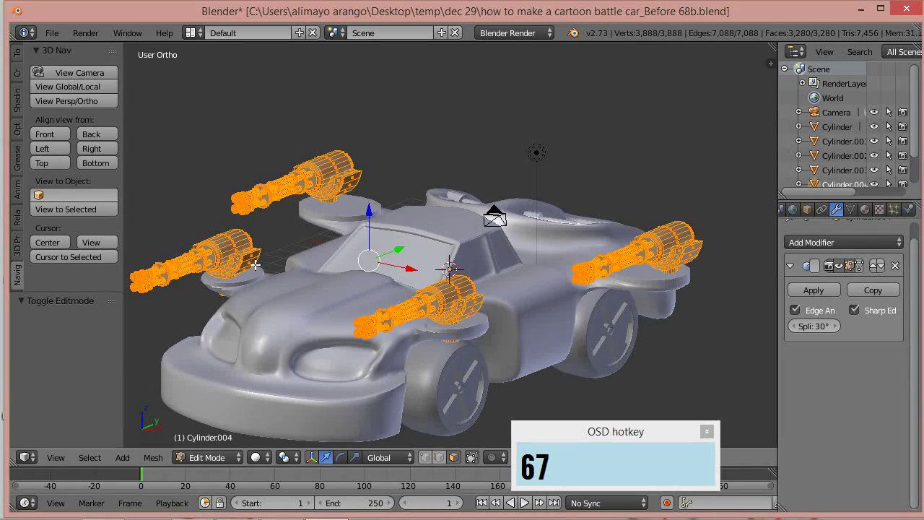
key("z")
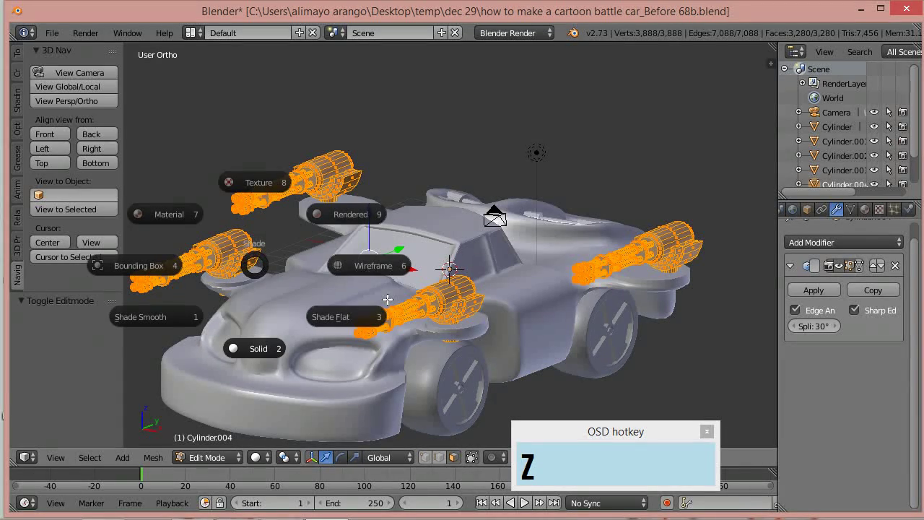
left_click(388, 265)
key("a")
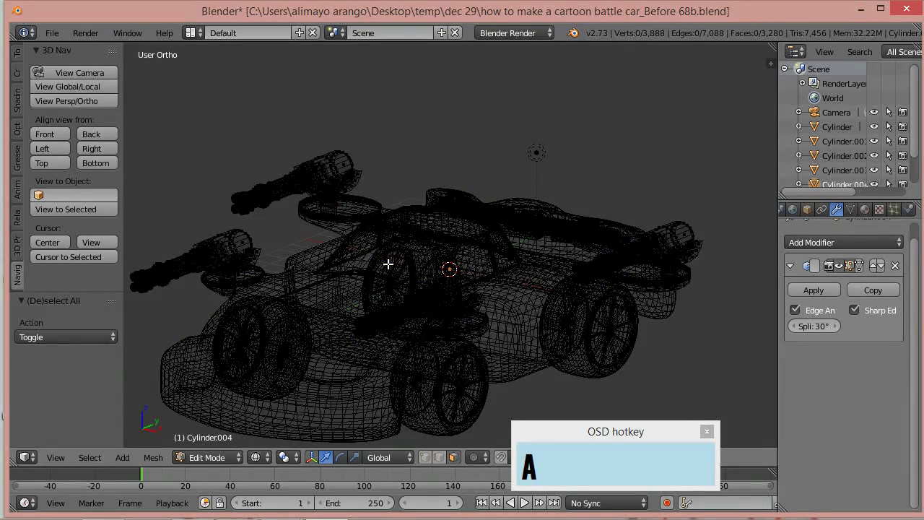
Step: Lasso-select the front and rear guns on the car's negative X side and recalculate their normals to face outside
scroll(388, 265, "down", 1)
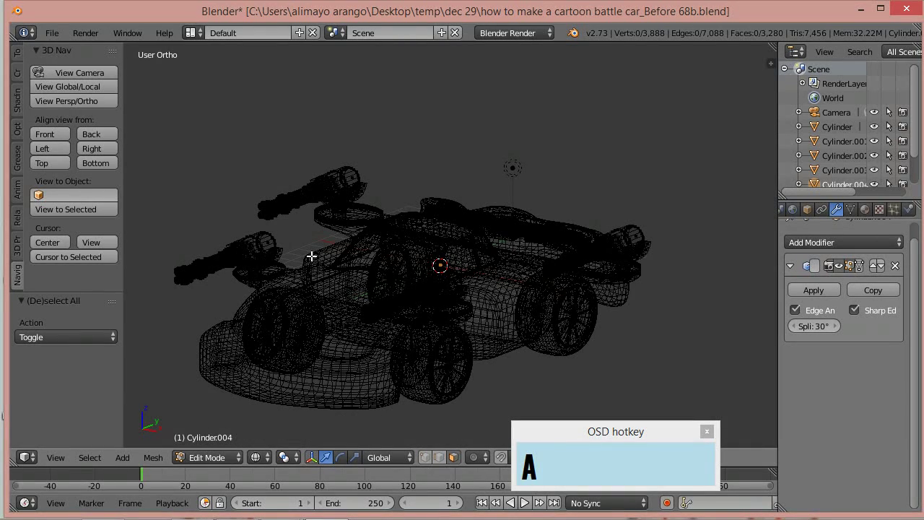
mouse_move(179, 325)
left_mouse_down("ctrl")
mouse_move(226, 332)
mouse_move(291, 322)
mouse_move(360, 284)
mouse_move(439, 214)
mouse_move(331, 123)
mouse_move(167, 196)
mouse_move(146, 276)
mouse_move(170, 325)
left_mouse_up("ctrl")
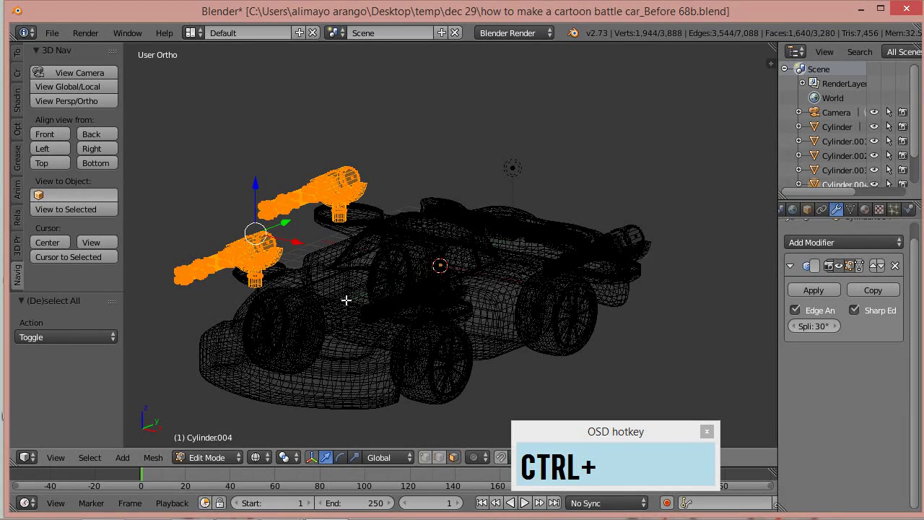
key("ctrl+n")
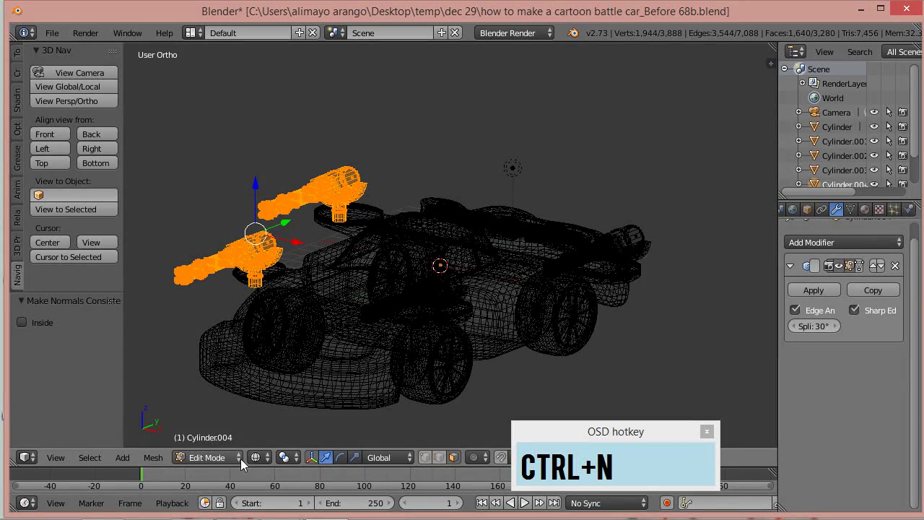
Step: Switch the viewport back to solid shading and deselect all of the guns' geometry
left_click(255, 457)
left_click(289, 419)
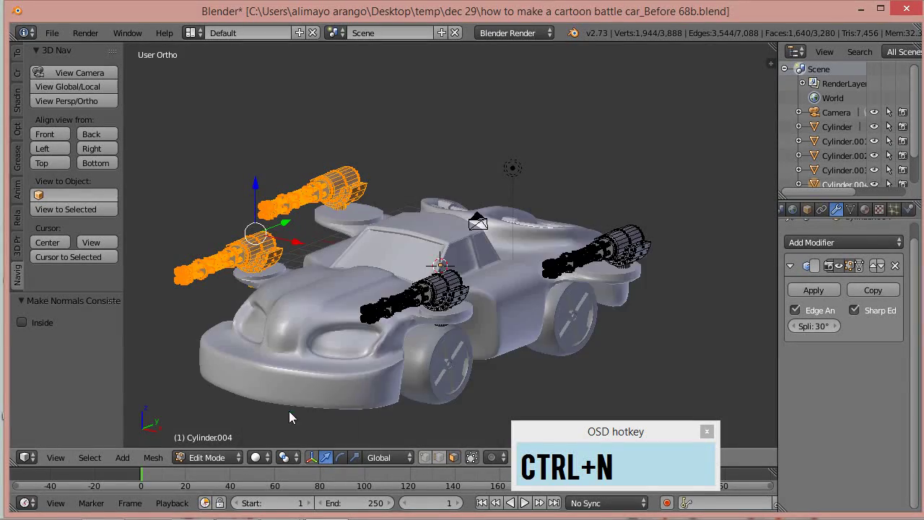
scroll(292, 339, "up", 3)
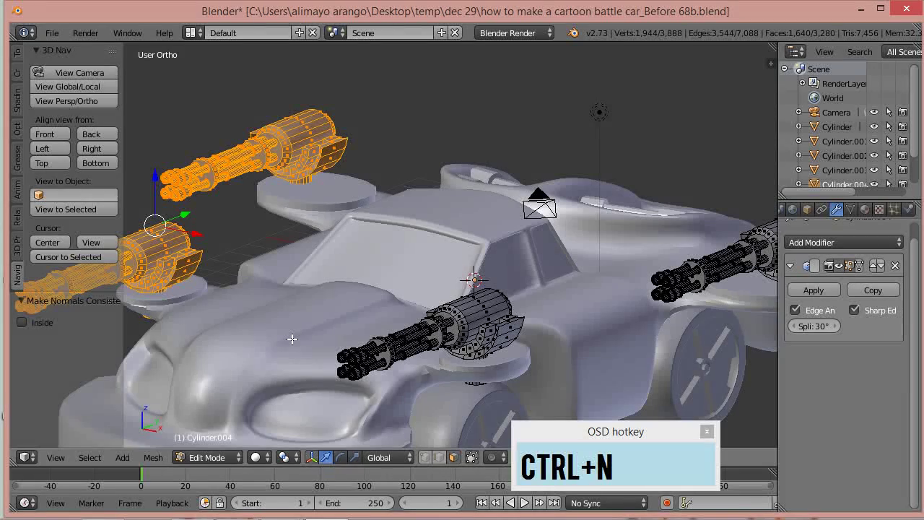
key("a")
scroll(291, 338, "down", 4)
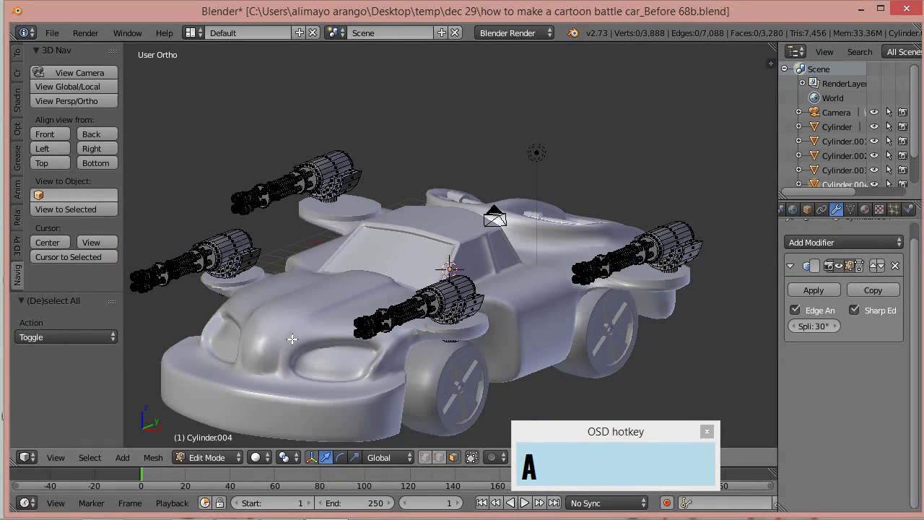
Step: Leave Edit Mode on the guns object and examine the shading of the guns on the car's negative X side
key("z")
left_click(308, 394)
left_click(241, 459)
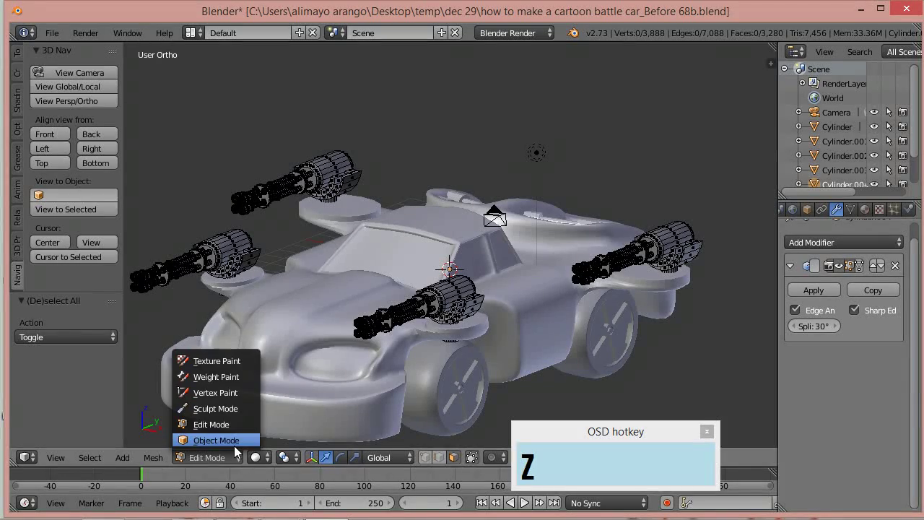
left_click(233, 445)
scroll(291, 347, "up", 4)
mouse_move(253, 344)
middle_mouse_down()
mouse_move(220, 315)
mouse_move(271, 316)
mouse_move(264, 341)
mouse_move(320, 348)
mouse_move(271, 351)
mouse_move(252, 334)
middle_mouse_up()
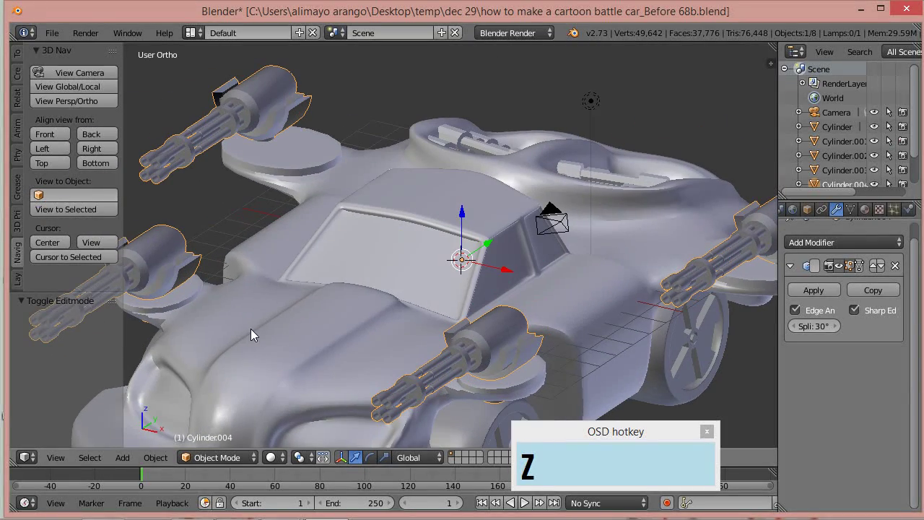
Step: Flip the normals of the linked curved shield pieces on the two negative X guns in Edit Mode, and return to Object Mode
left_click(240, 454)
left_click(205, 423)
right_click(191, 271)
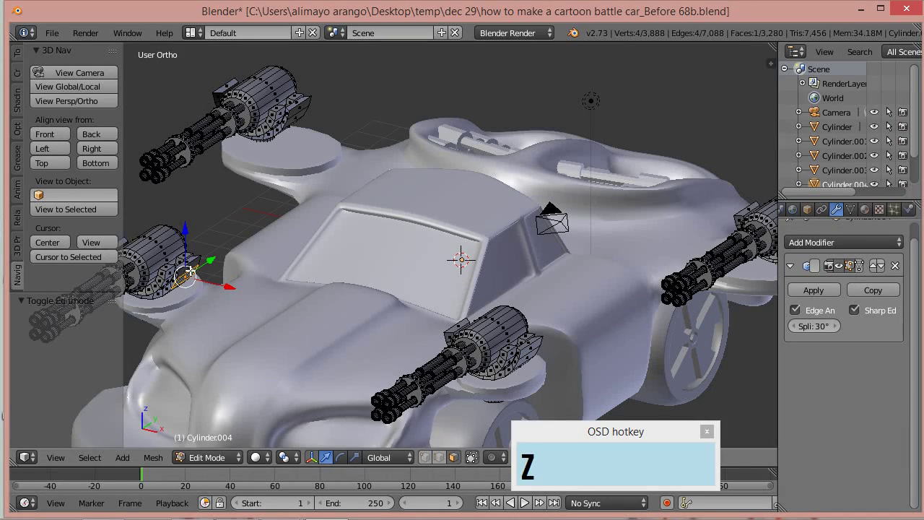
key("l")
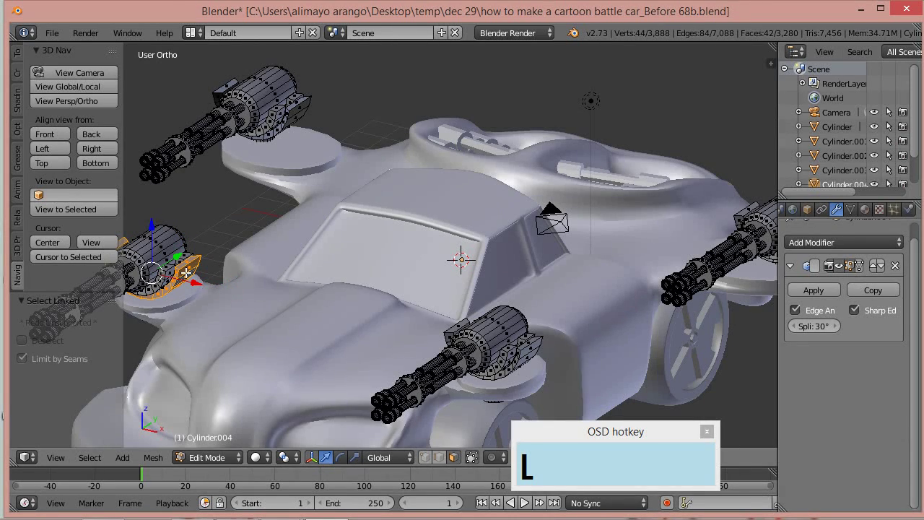
key("l")
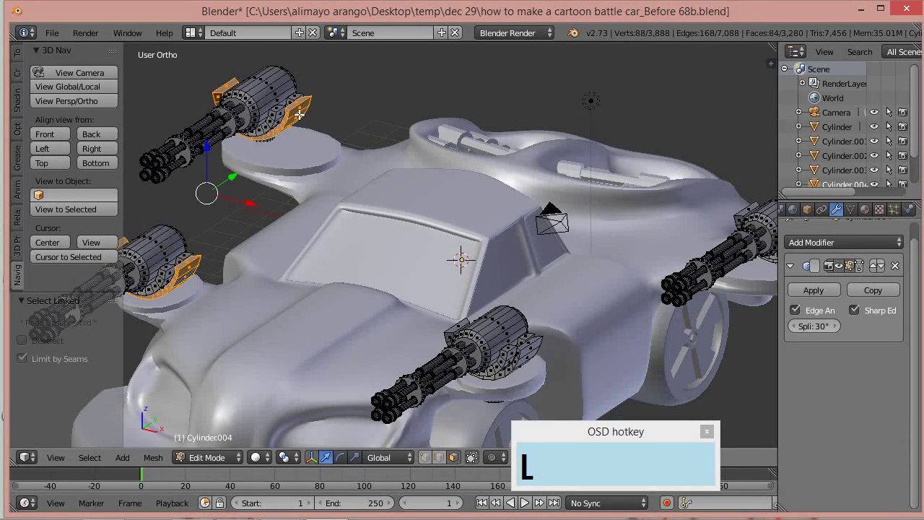
key("w")
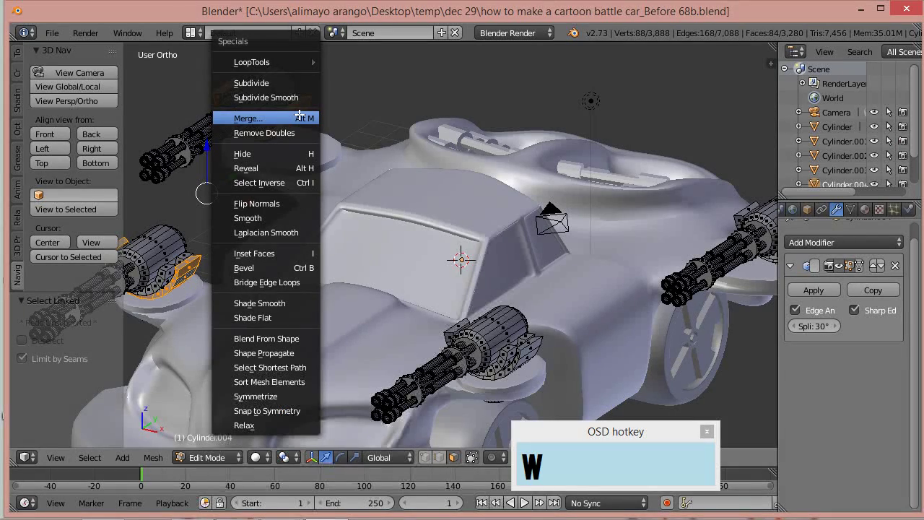
left_click(291, 203)
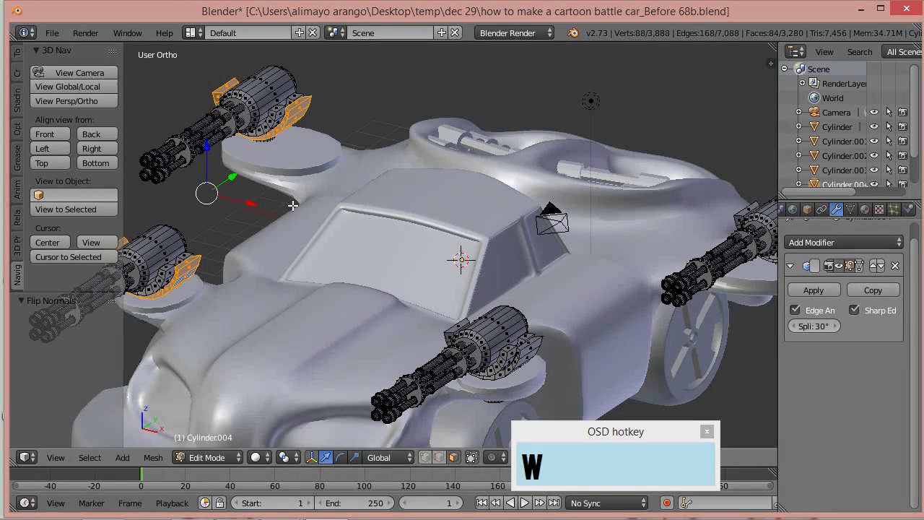
left_click(217, 458)
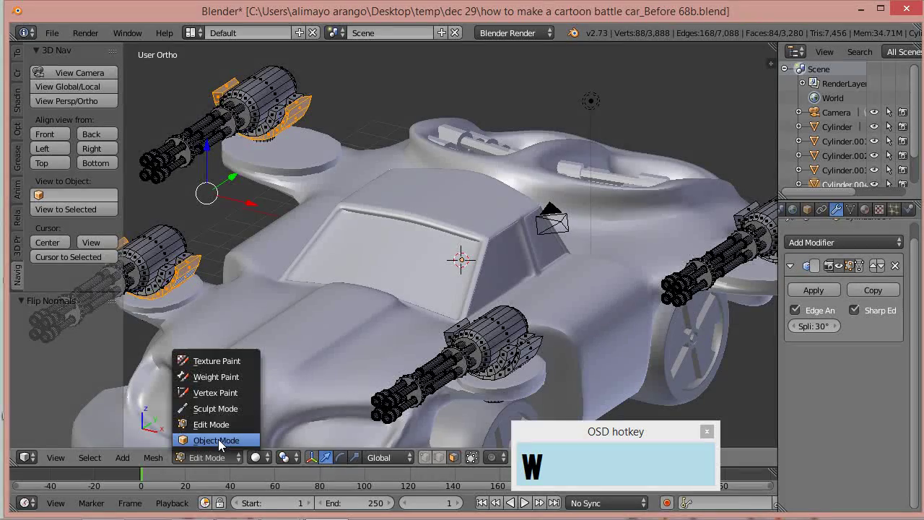
left_click(218, 439)
middle_click_drag(240, 270, 354, 282)
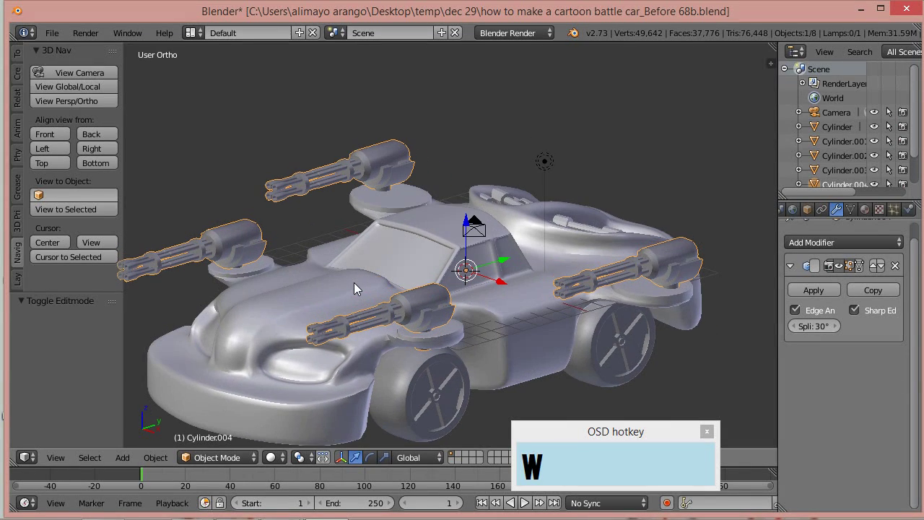
Step: Save the project as how to make a cartoon battle car_Before 69b.blend and switch the render engine to Cycles Render
key("ctrl+alt+s")
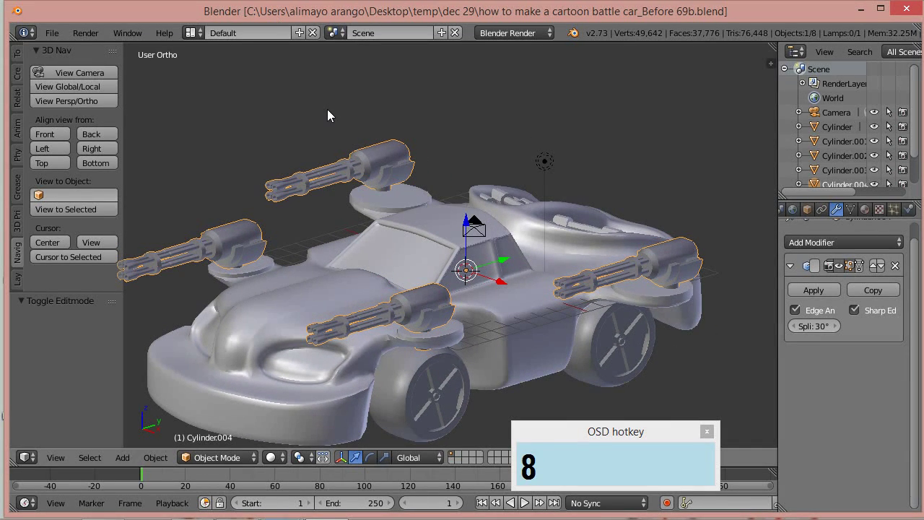
left_click(531, 34)
left_click(514, 86)
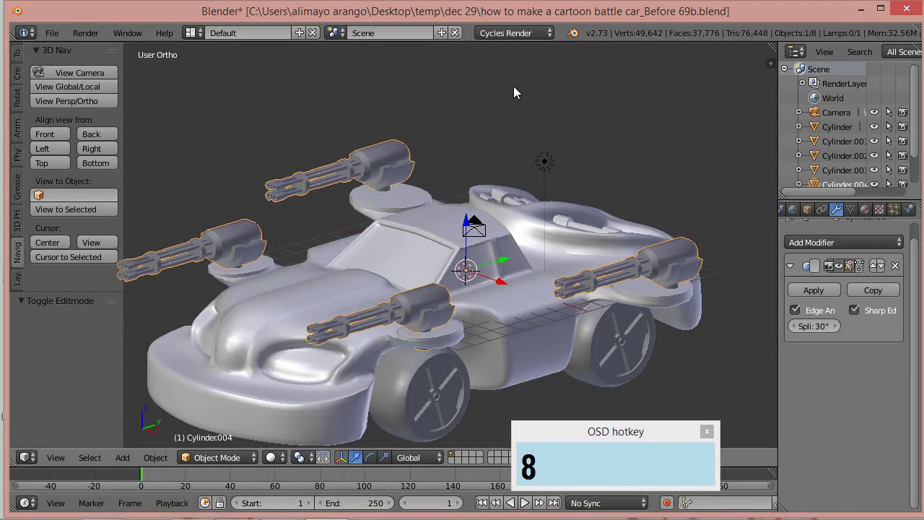
Step: Add a plane mesh at the origin and scale it up in three passes of about 3.45, 3.94 and 3.91 as a ground surface
scroll(503, 174, "down", 5)
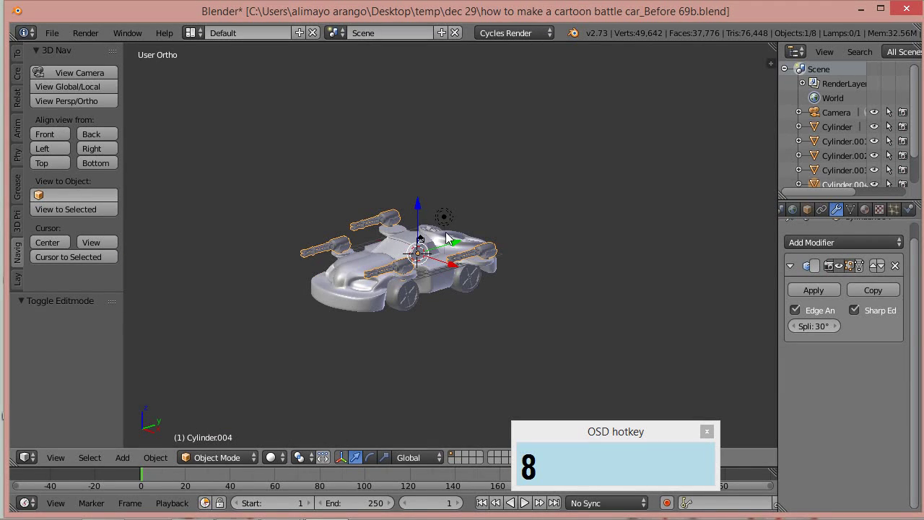
key("shift+a")
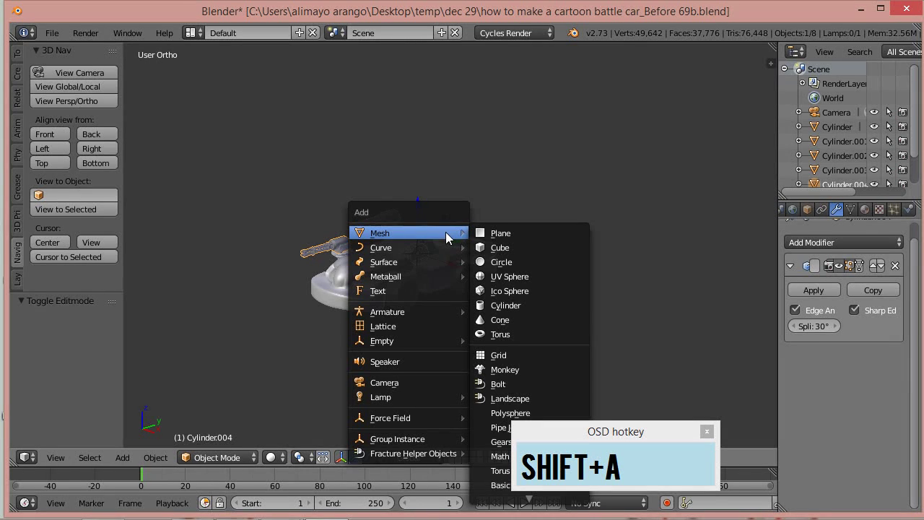
left_click(497, 233)
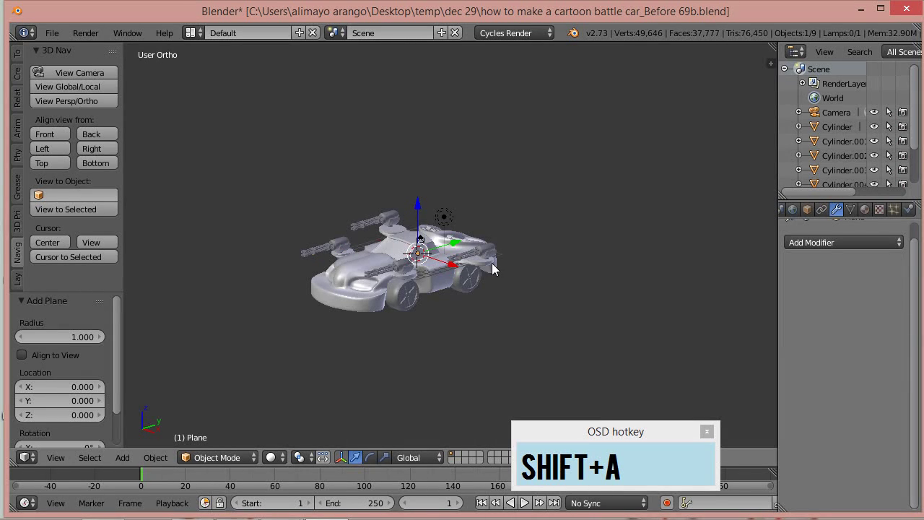
key("s")
left_click(671, 307)
key("s")
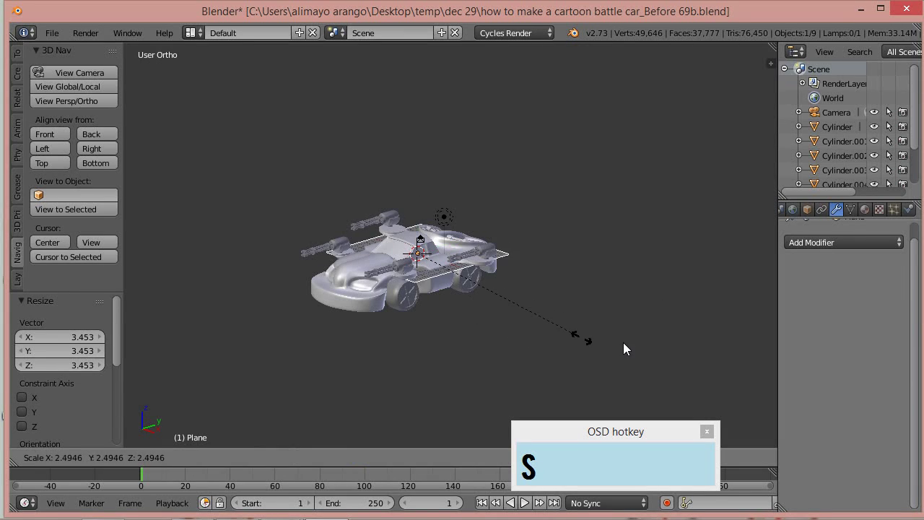
left_click(689, 366)
key("s")
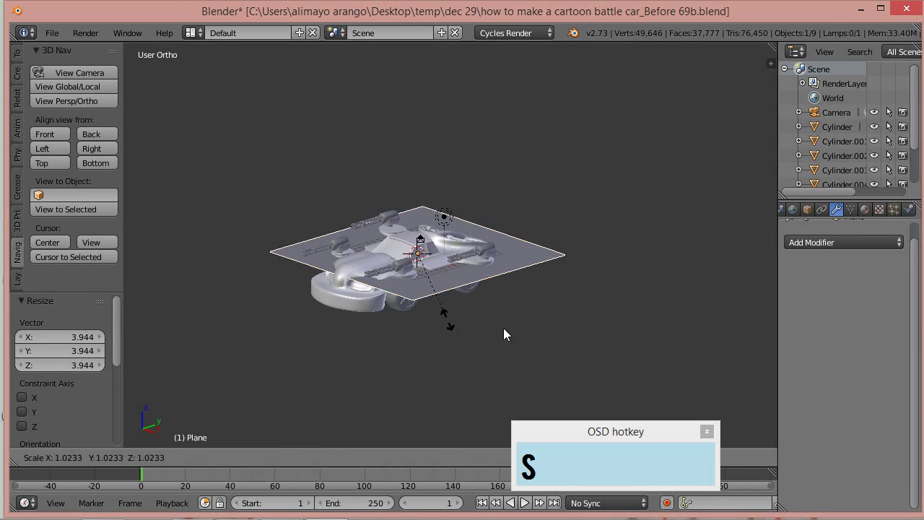
left_click(670, 372)
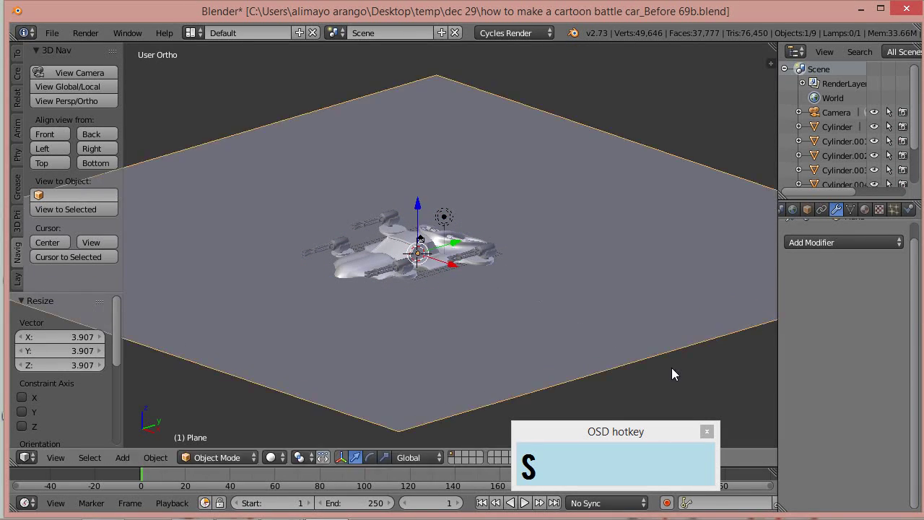
Step: Move the ground plane down about 4.48 units along Z so it sits beneath the car's wheels
key("g")
key("z")
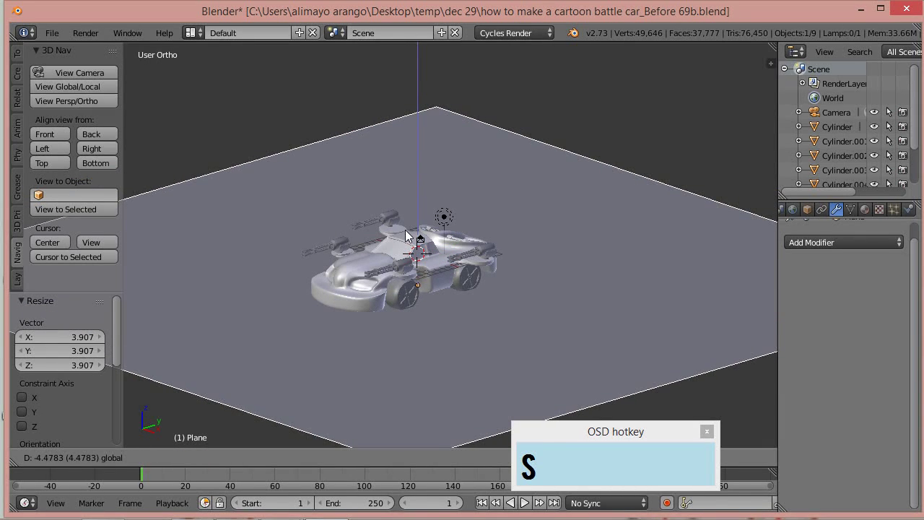
left_click_drag(405, 231, 406, 231)
scroll(459, 197, "down", 1)
scroll(437, 193, "down", 2)
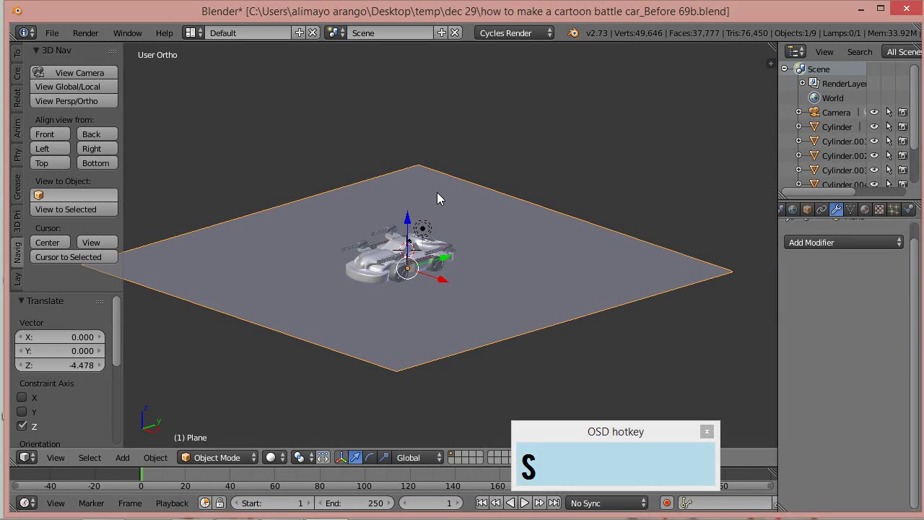
Step: Add a second plane mesh and raise it above the car along Z by about 24.3 and another 12.2 units
key("shift+a")
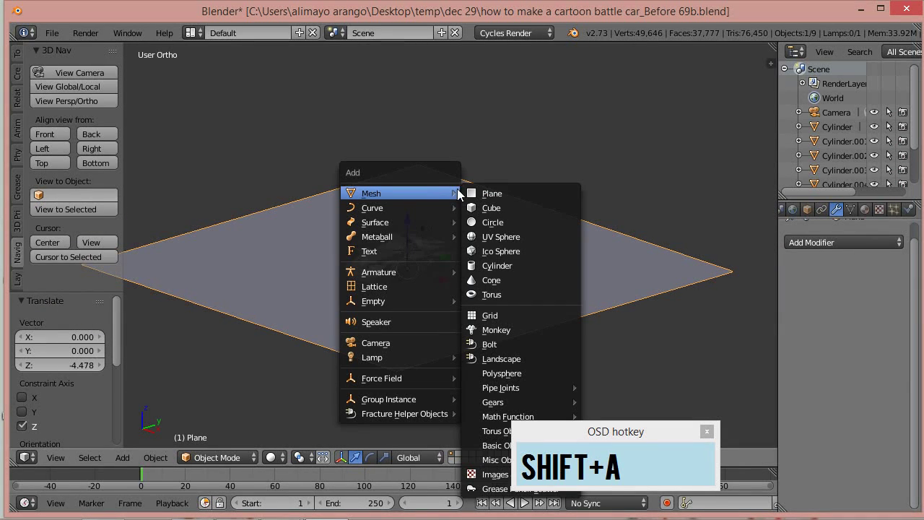
left_click(483, 193)
key("g")
key("z")
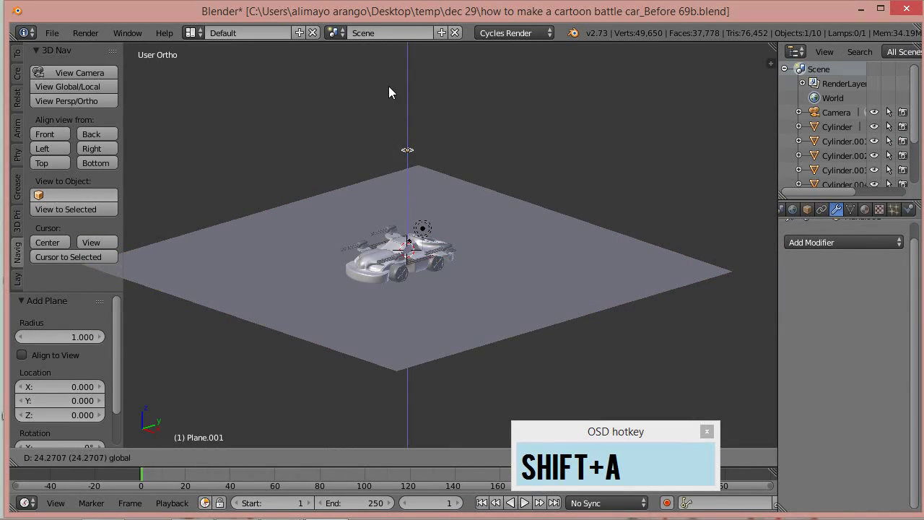
left_click(388, 92)
scroll(408, 121, "down", 2)
left_click_drag(411, 121, 402, 85)
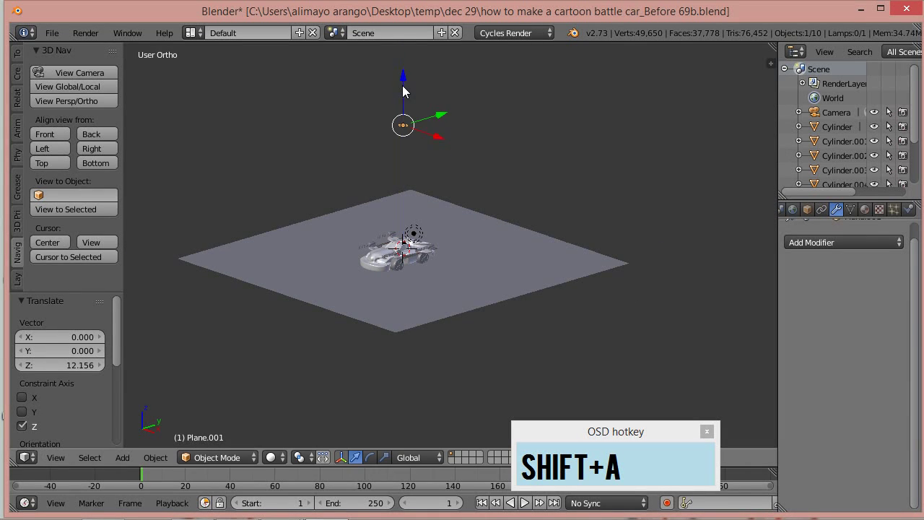
Step: Scale up the overhead plane in three successive passes until it is a broad panel above the car
key("s")
left_click(513, 222)
key("s")
left_click(666, 288)
key("s")
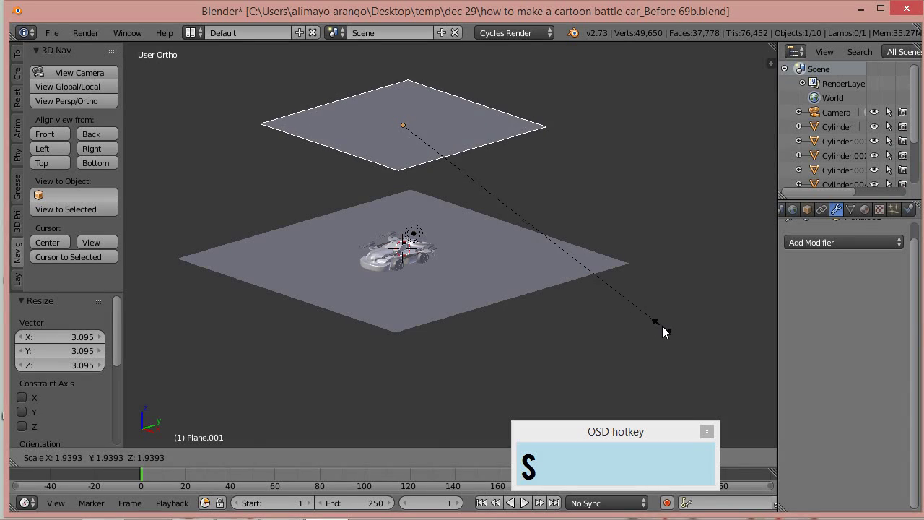
left_click(606, 324)
Step: Raise the overhead plane another 32 units or so along Z and enlarge it by about 2.65
scroll(535, 309, "down", 2)
left_click_drag(403, 133, 402, 94)
key("s")
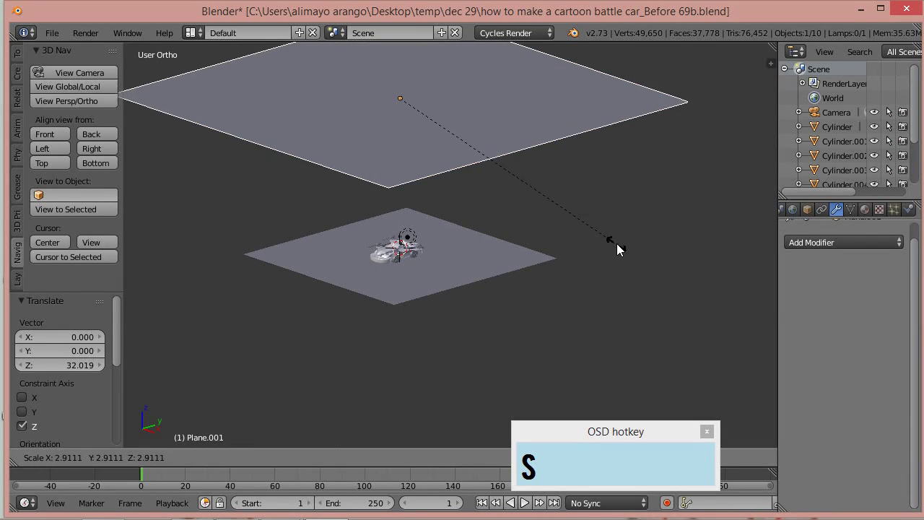
left_click(596, 234)
Step: Set the Cycles render device to GPU Compute and choose the render display mode
middle_click_drag(586, 292, 564, 271)
scroll(800, 211, "left", 3)
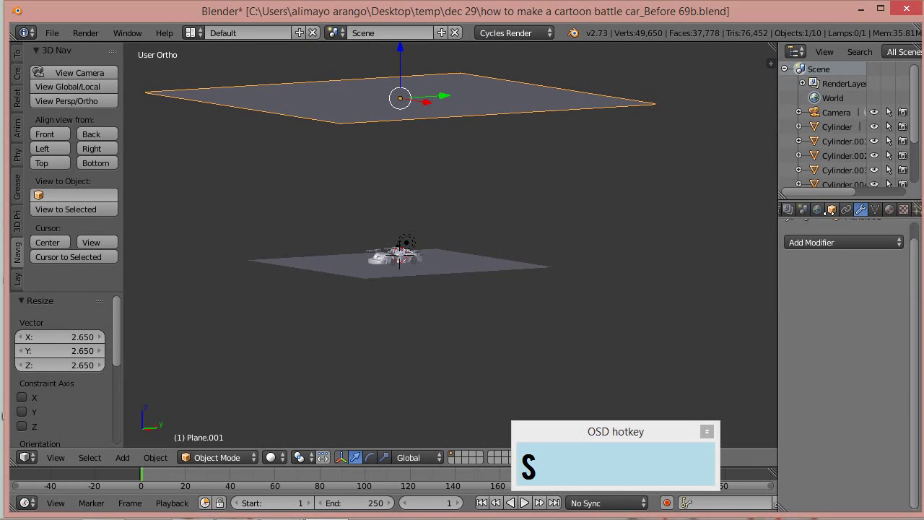
left_click(795, 209)
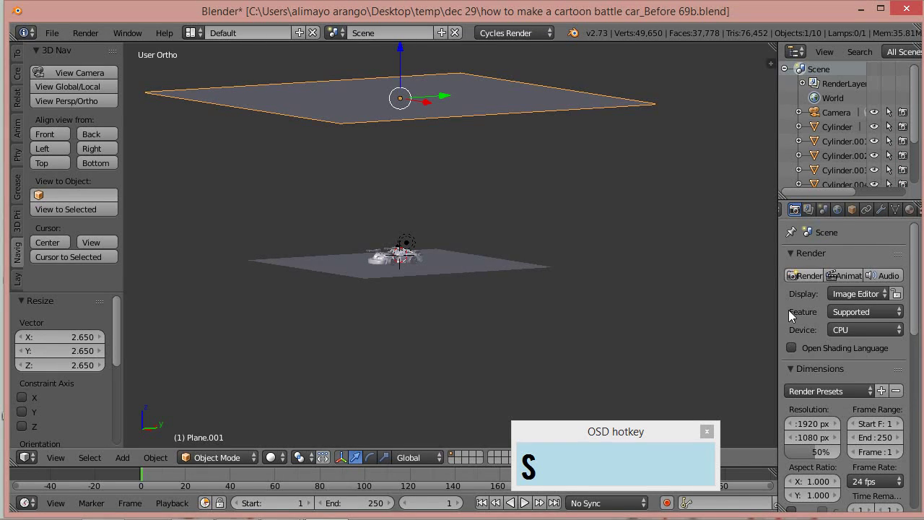
left_click(858, 330)
left_click(849, 298)
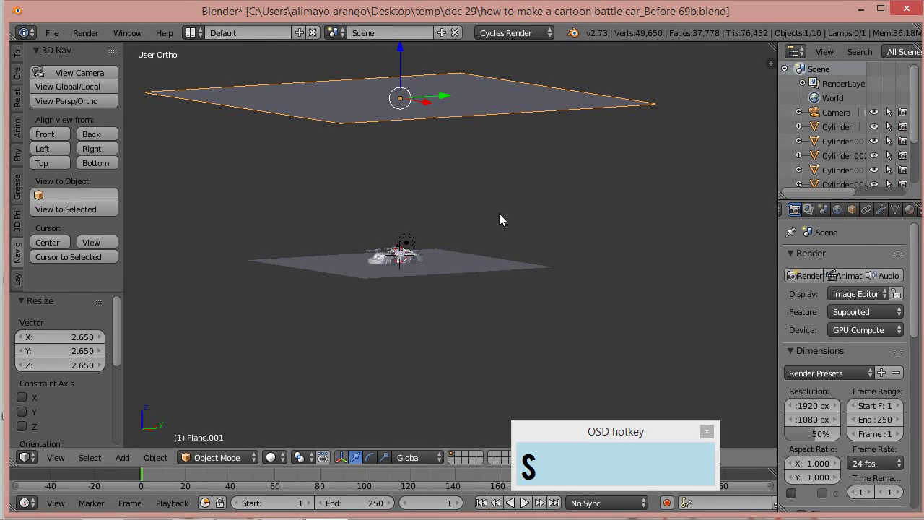
left_click(856, 291)
left_click(848, 241)
Step: Give the overhead plane a new material with an Emission surface and save the project as how to make a cartoon battle car_Before 70b.blend
left_click(910, 209)
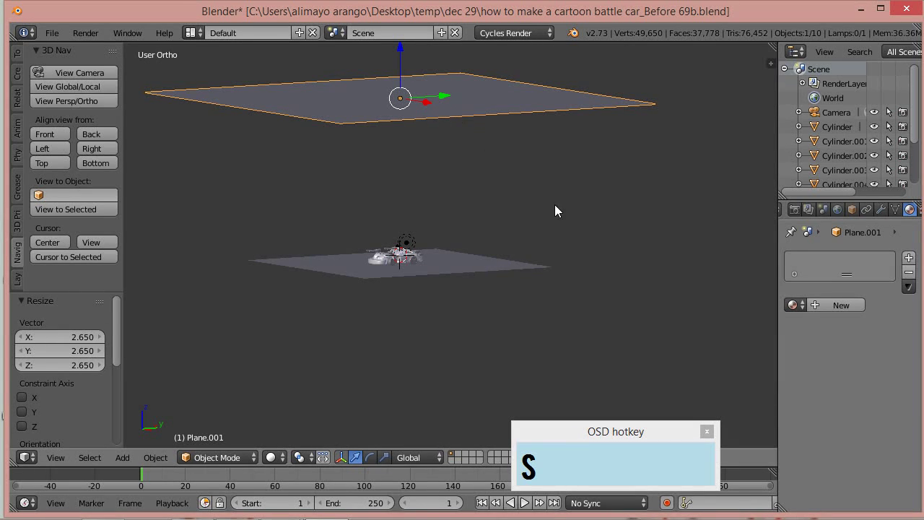
left_click(839, 306)
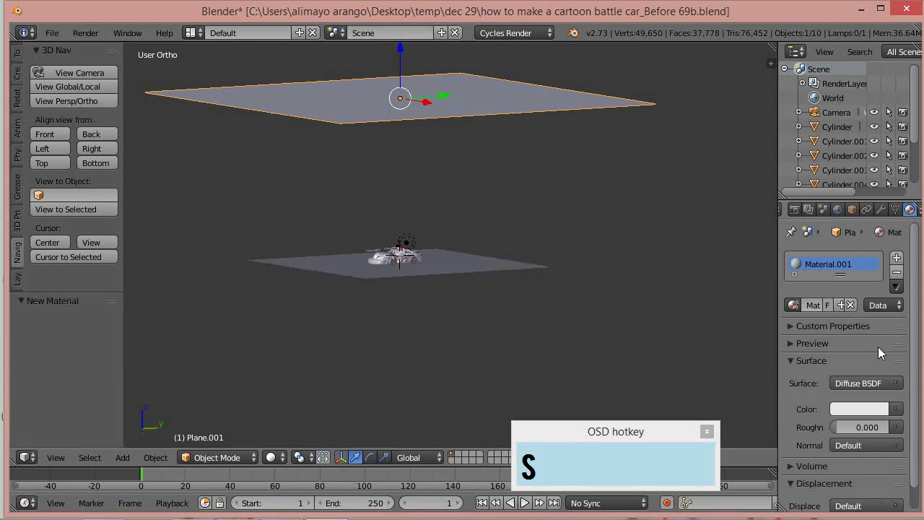
left_click(858, 381)
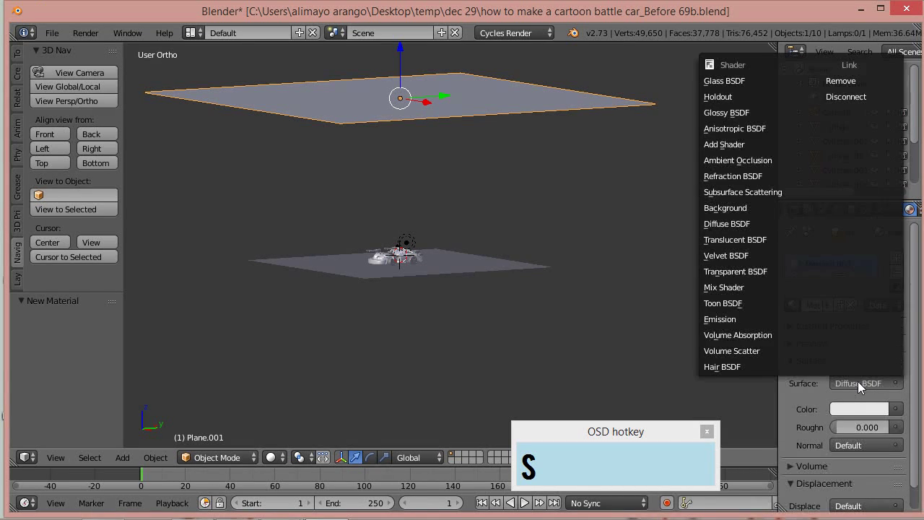
left_click(740, 319)
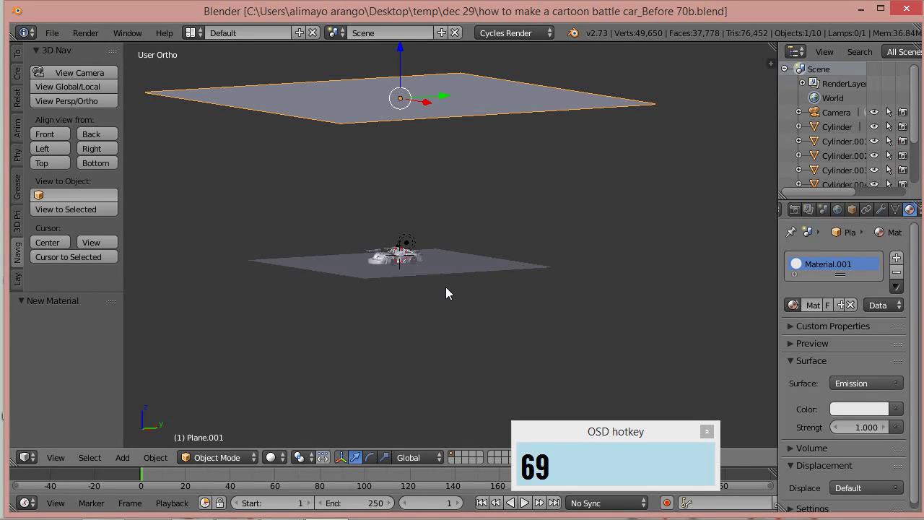
Step: Switch the viewport to rendered shading and examine the car on the ground plane up close
scroll(446, 286, "up", 5)
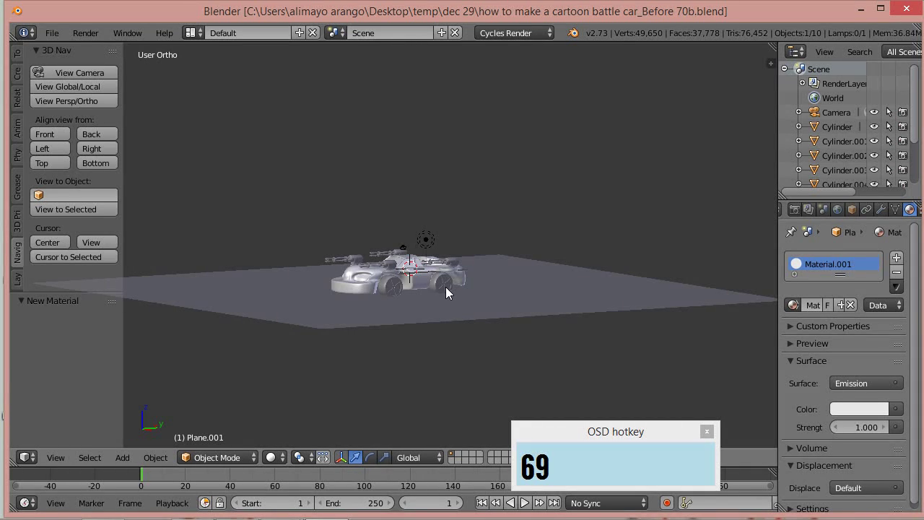
key("shift")
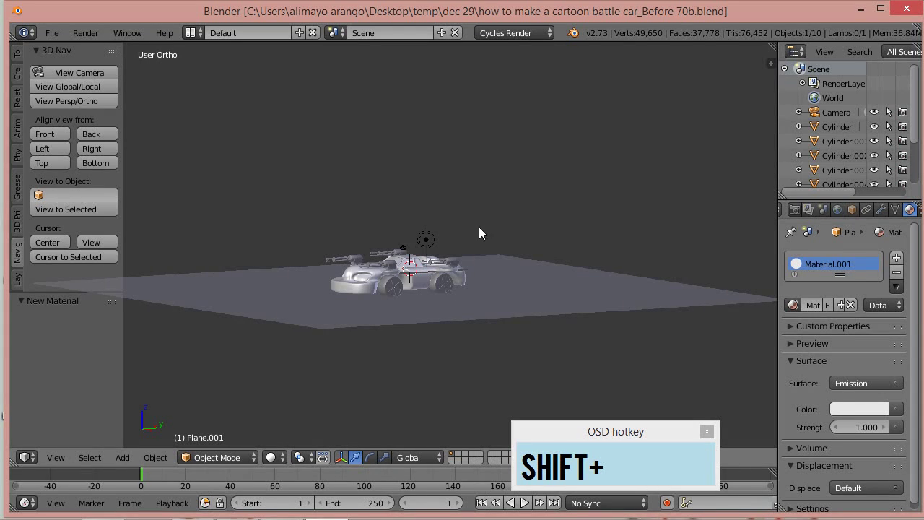
key("shift+z")
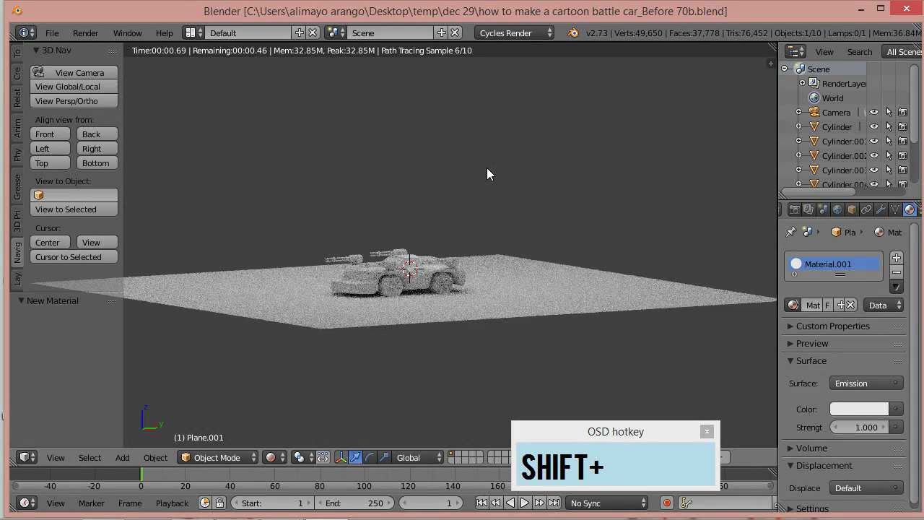
scroll(446, 278, "up", 3)
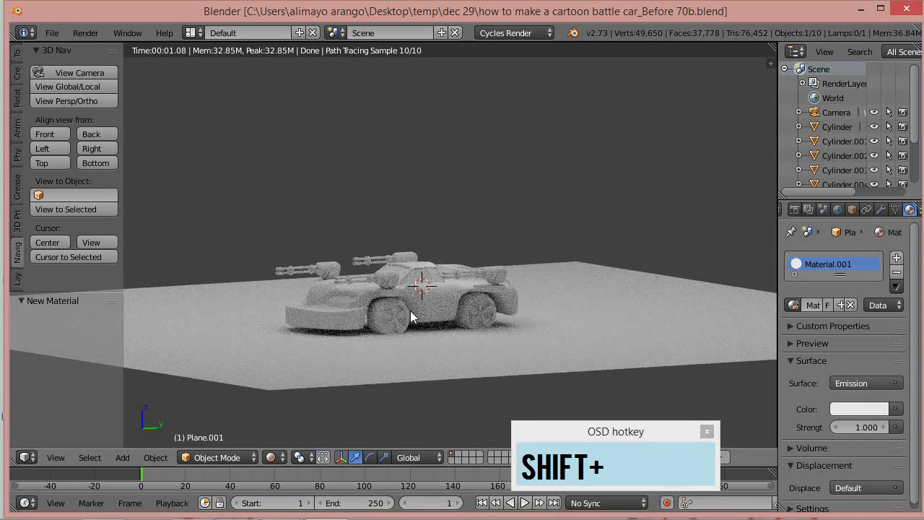
Step: Set both the render and preview samples in the Cycles sampling settings to 100
left_click(794, 208)
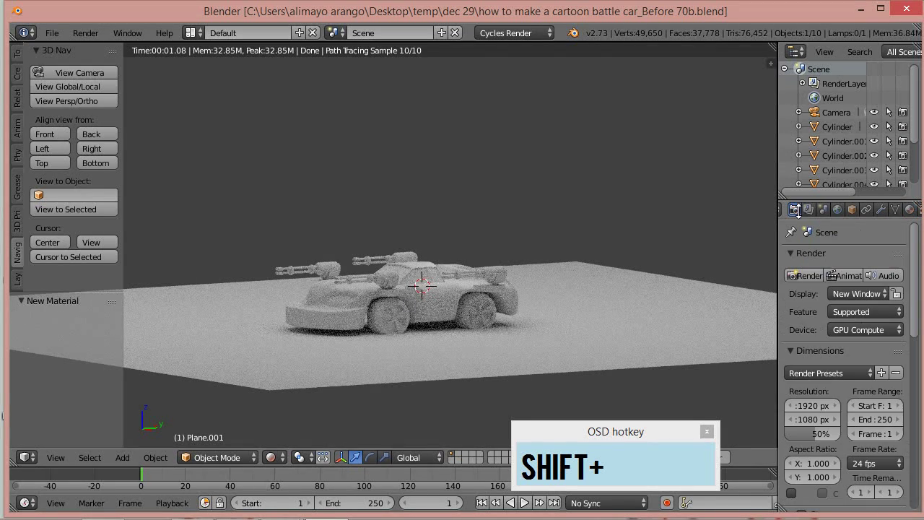
left_click_drag(917, 262, 921, 365)
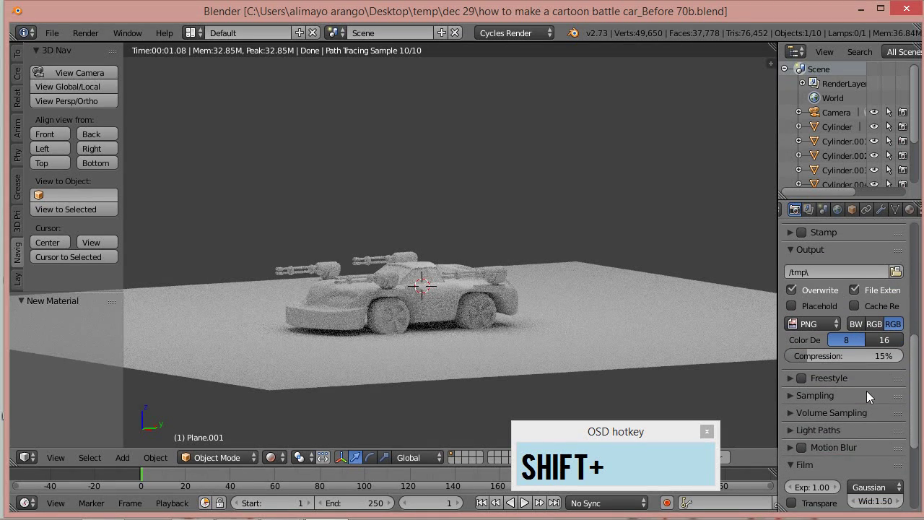
left_click(800, 397)
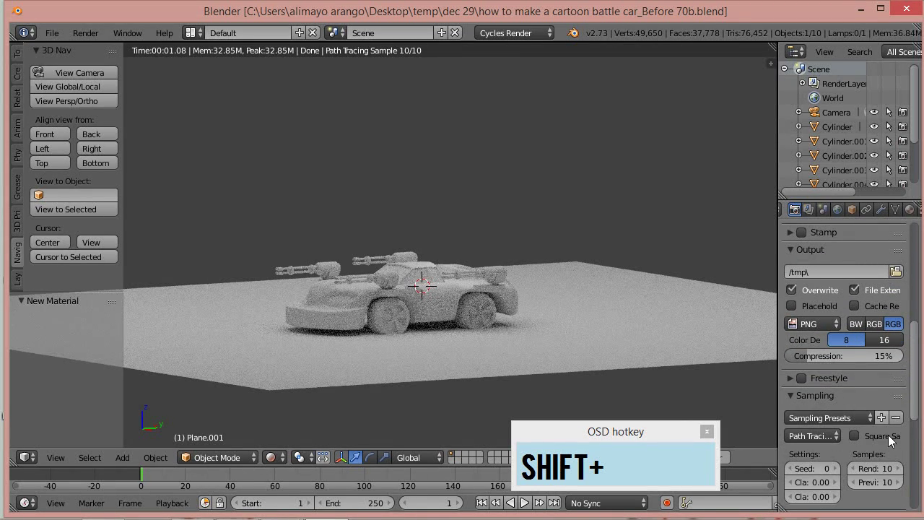
left_click(874, 469)
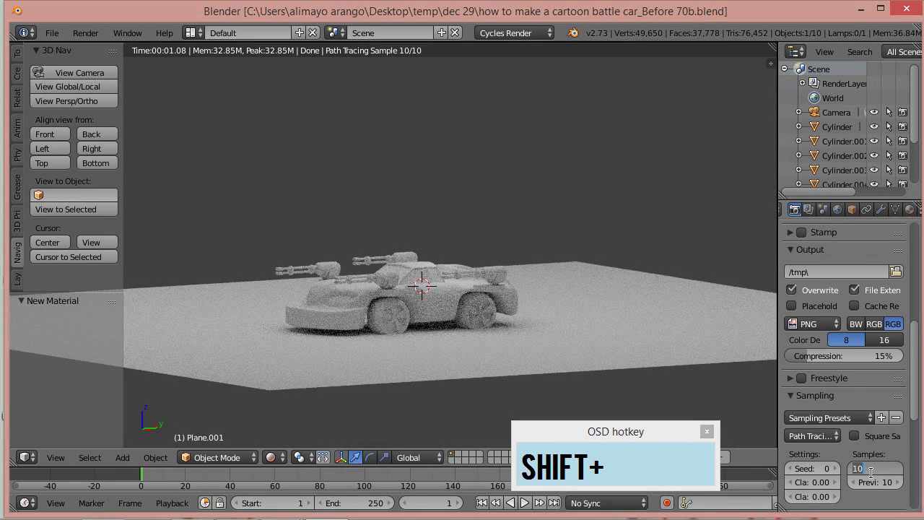
type("100")
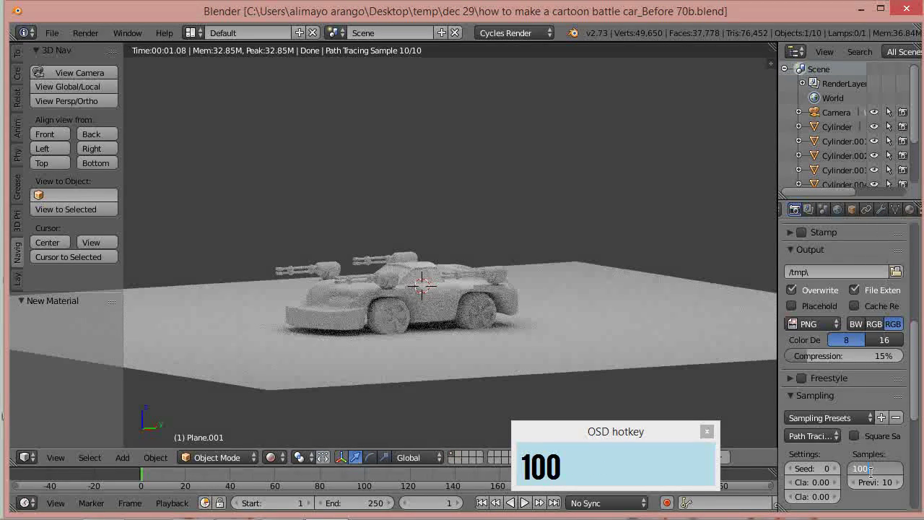
left_click(870, 495)
left_click(872, 492)
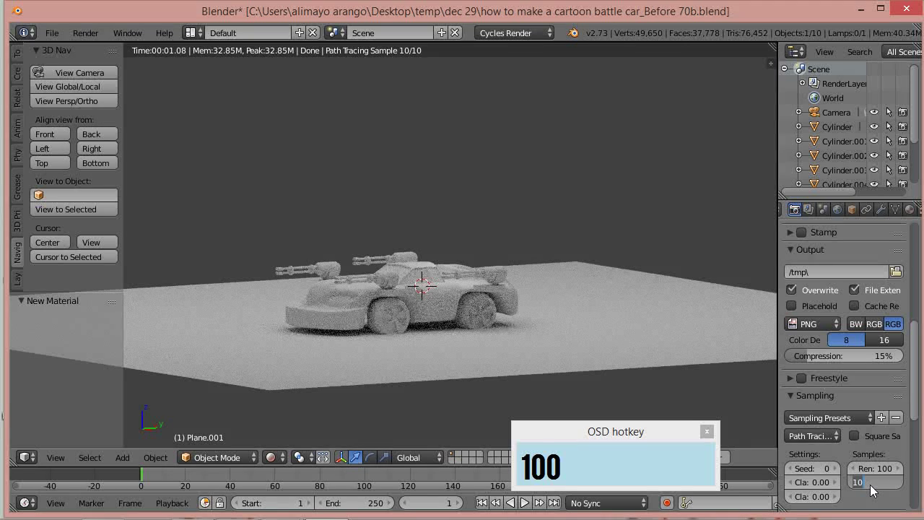
type("100")
left_click(415, 65)
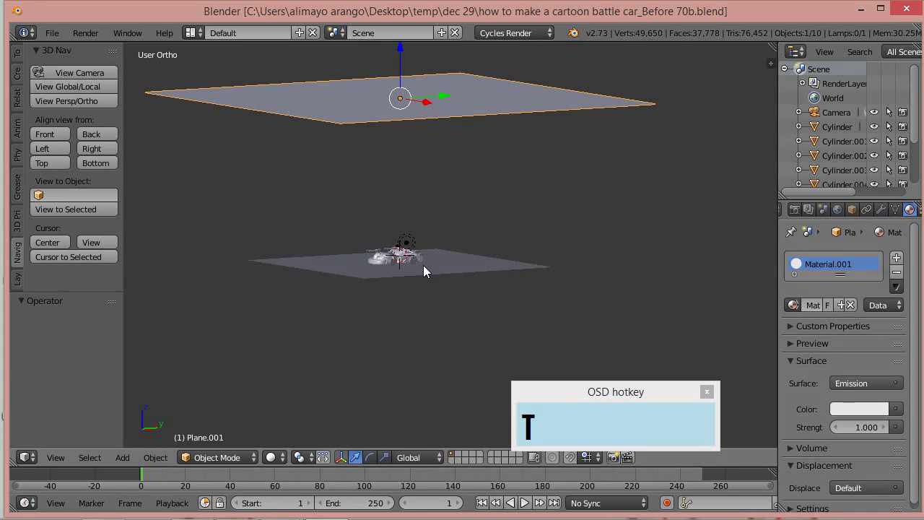
Step: Split the 3D viewport into two side-by-side views and switch the narrower one to rendered shading
scroll(423, 265, "up", 5)
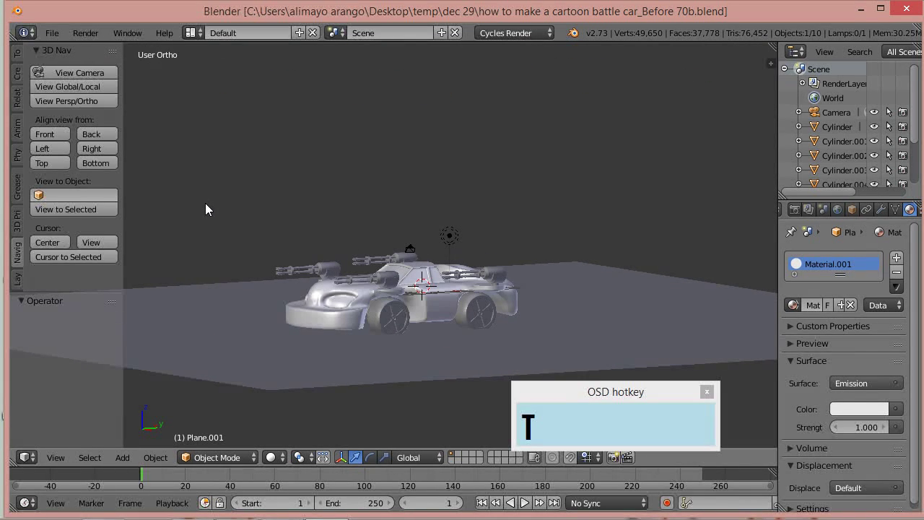
key("t")
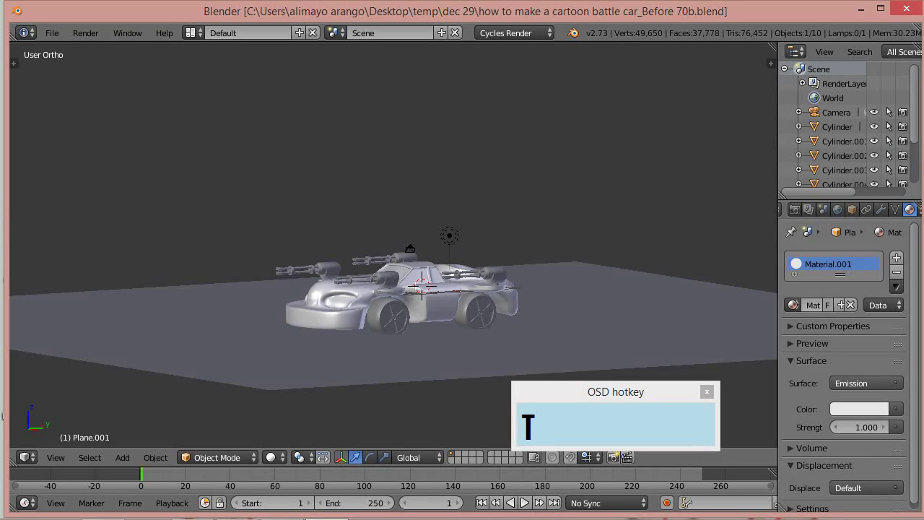
left_click_drag(770, 49, 317, 144)
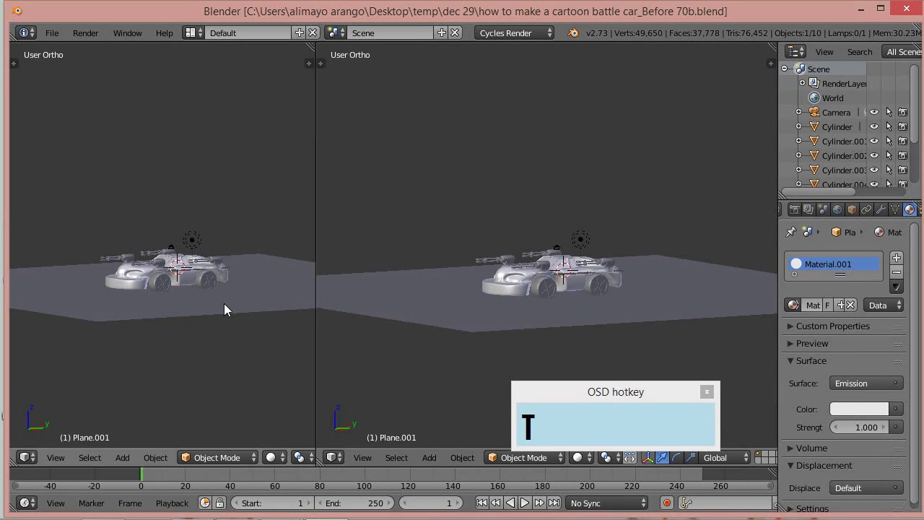
key("shift+z")
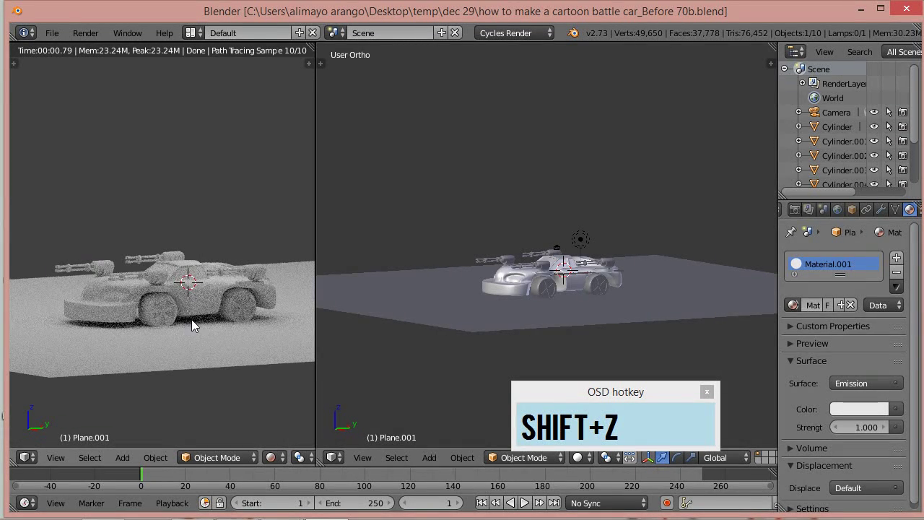
Step: Lower the ground plane slightly along Z beneath the car's wheels
right_click(469, 314)
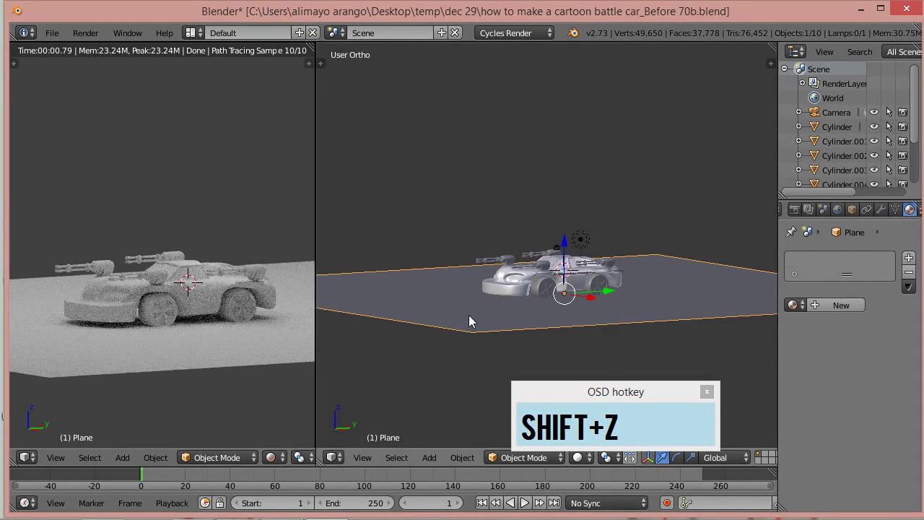
left_click_drag(563, 258, 566, 252)
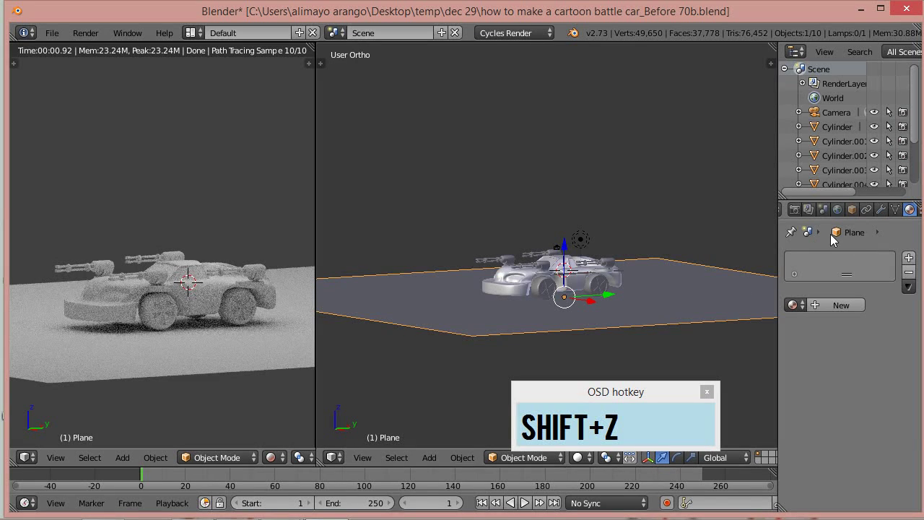
Step: Set the Cycles preview samples to 100
left_click(796, 211)
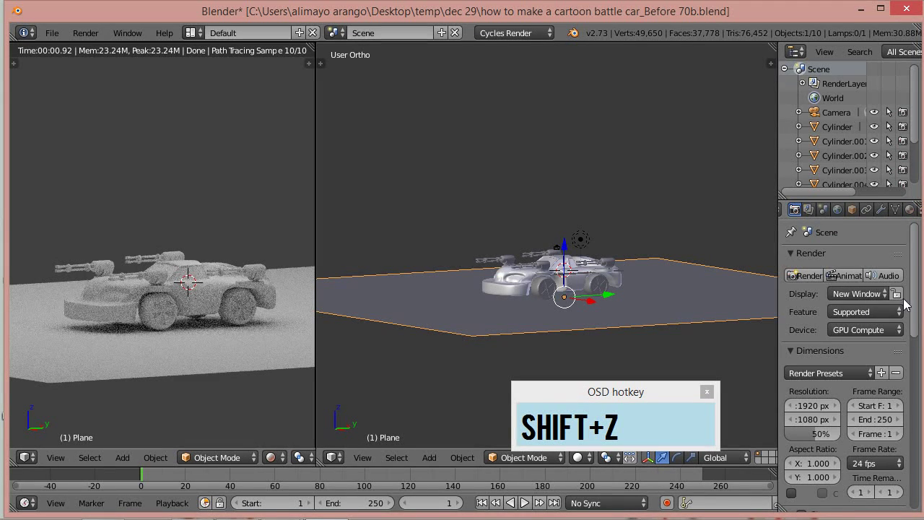
left_click_drag(911, 300, 911, 326)
scroll(838, 409, "down", 8)
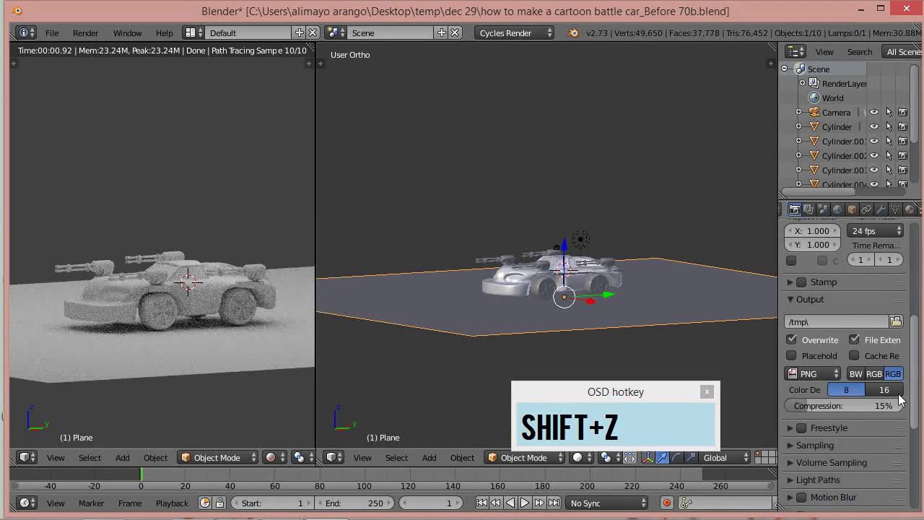
left_click(878, 495)
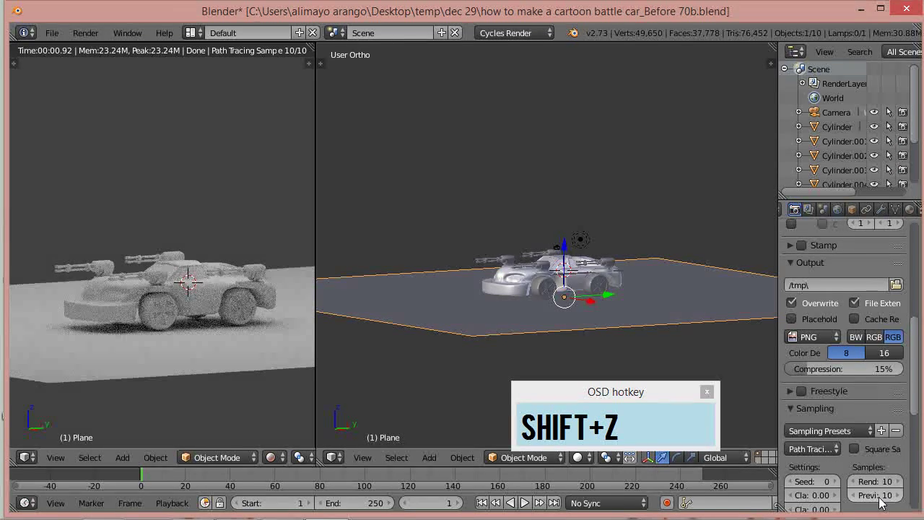
type("100")
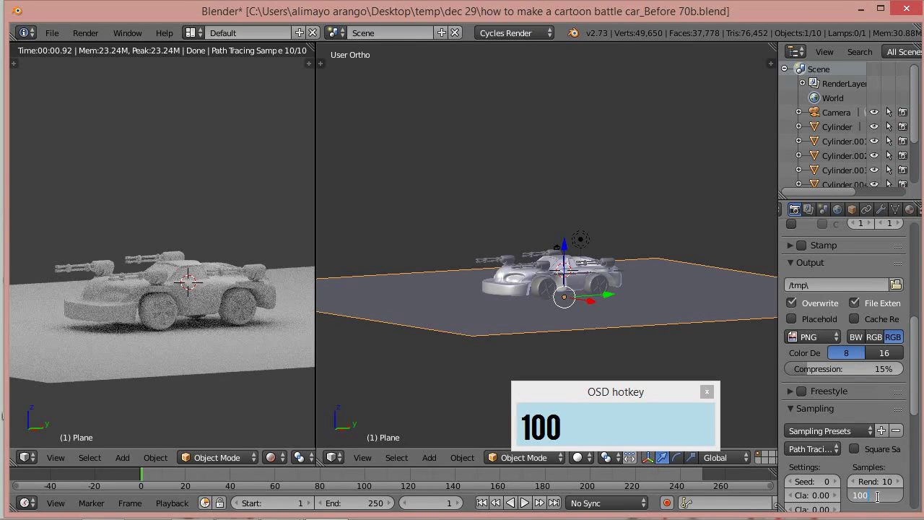
key("Return")
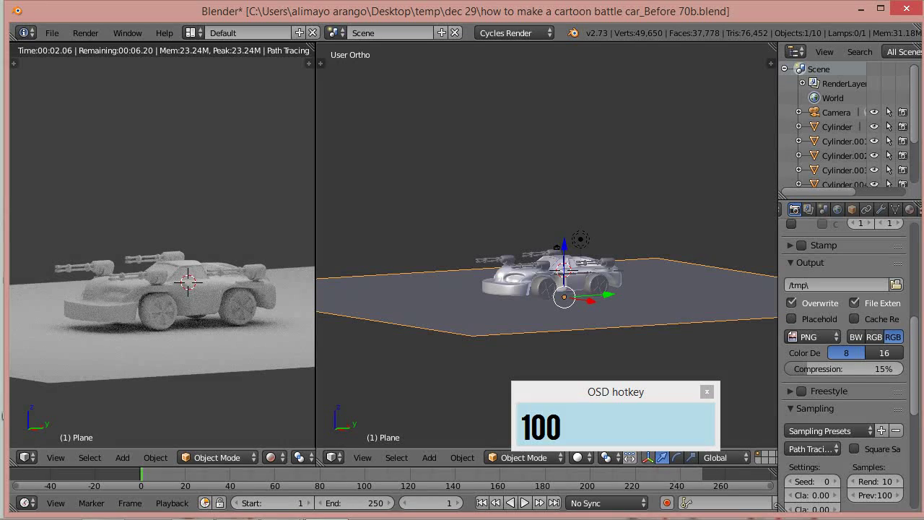
left_click_drag(919, 331, 915, 239)
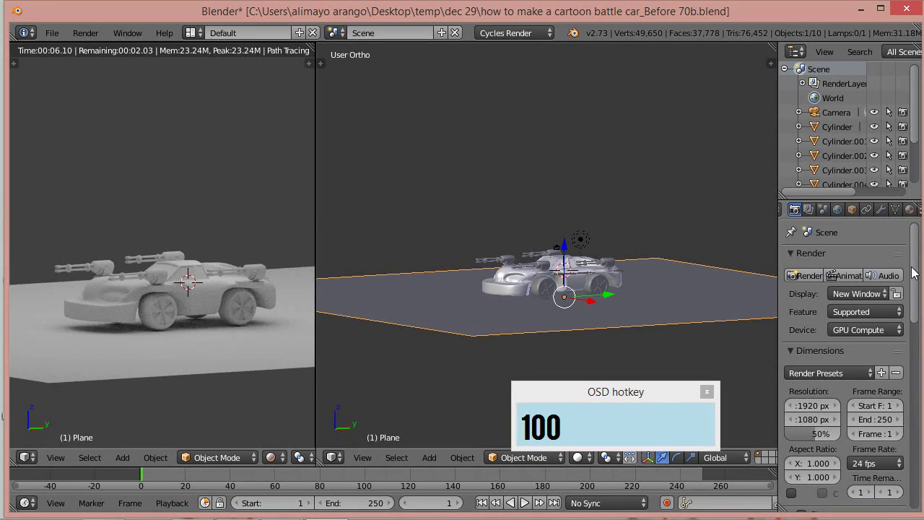
scroll(915, 268, "down", 1)
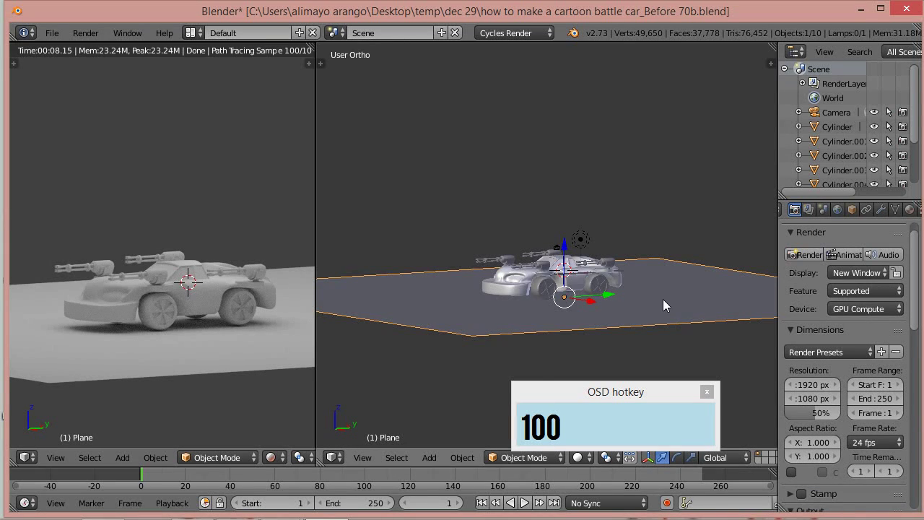
Step: Give the car's guns a new material with a Mix Shader surface
scroll(663, 298, "up", 3)
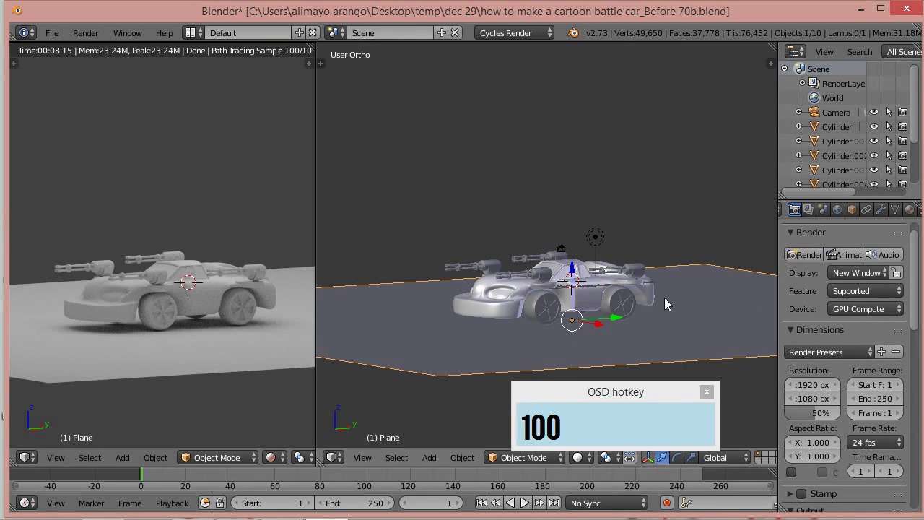
right_click(514, 278)
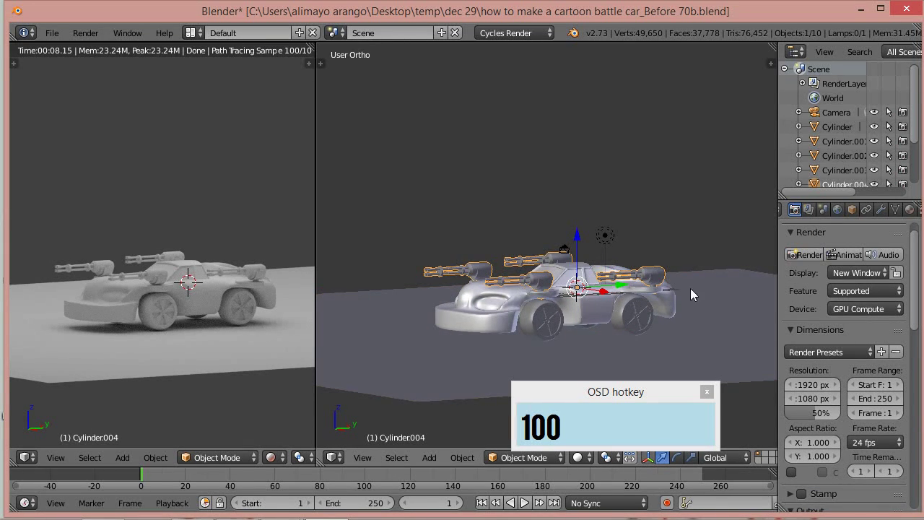
left_click(909, 209)
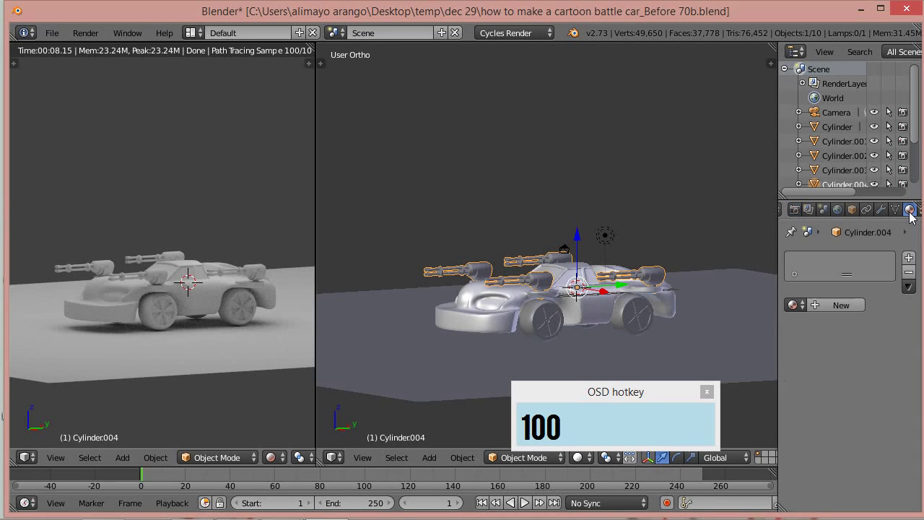
left_click(842, 305)
left_click(862, 382)
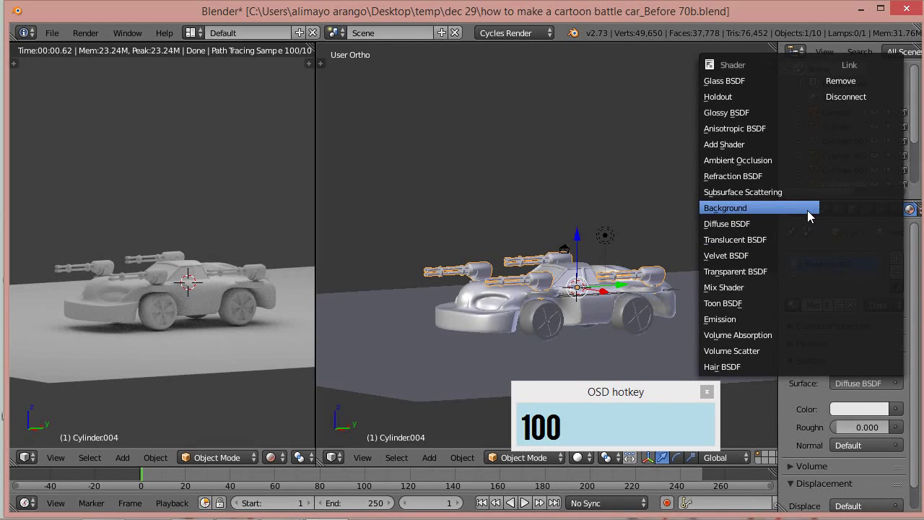
left_click(766, 287)
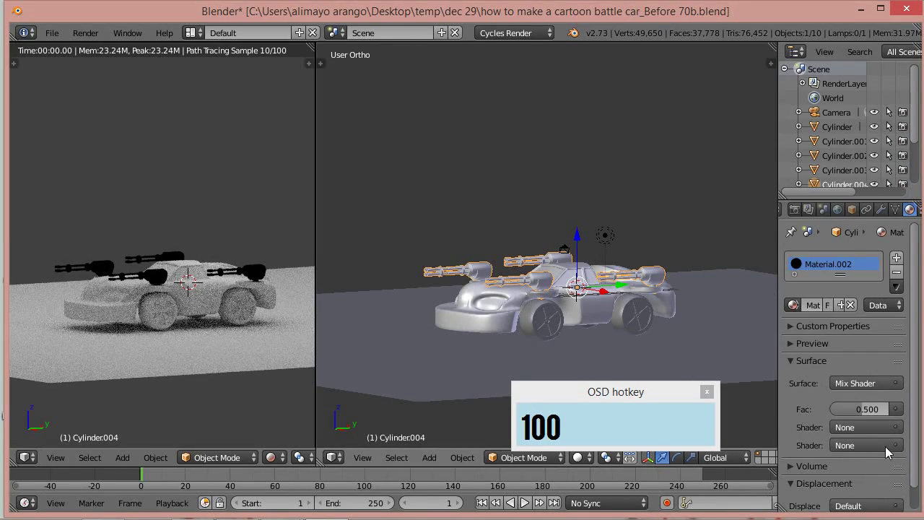
Step: Assign Glossy BSDF as the first and Diffuse BSDF as the second shader of the guns' Mix Shader
left_click(847, 427)
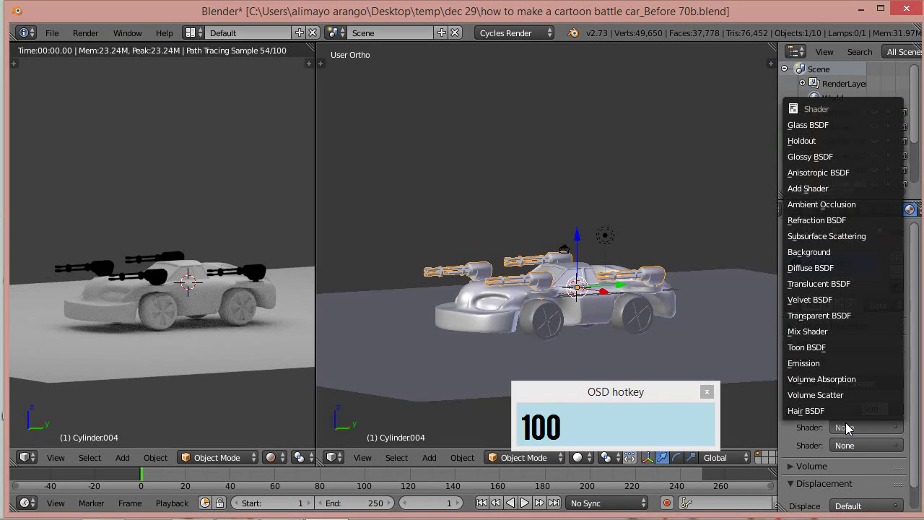
left_click(803, 156)
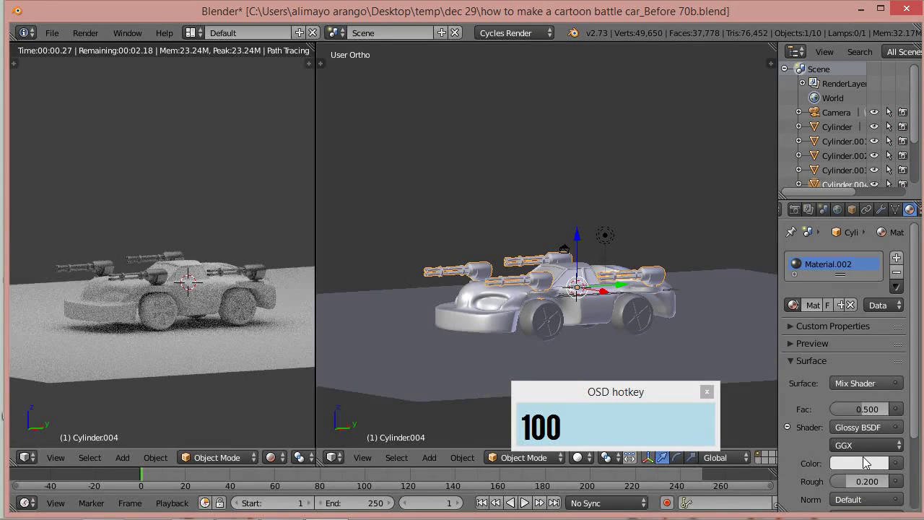
scroll(916, 426, "down", 2)
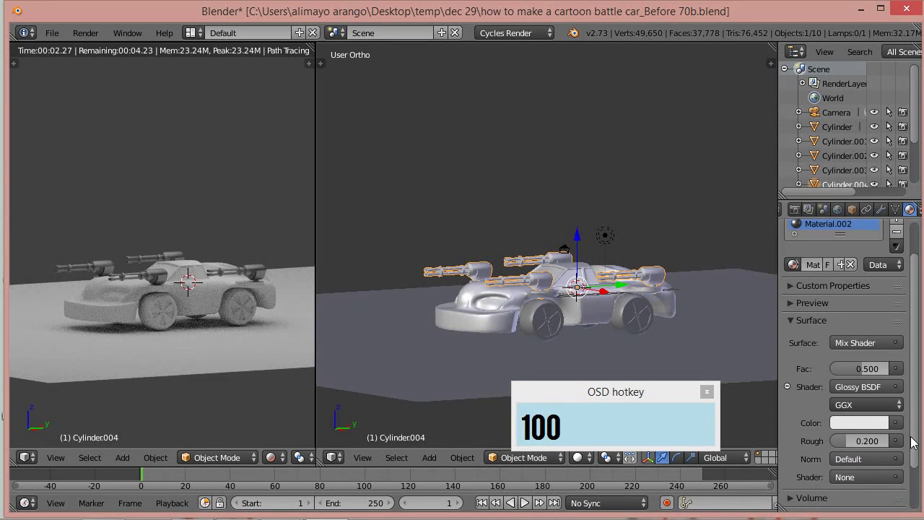
left_click(848, 477)
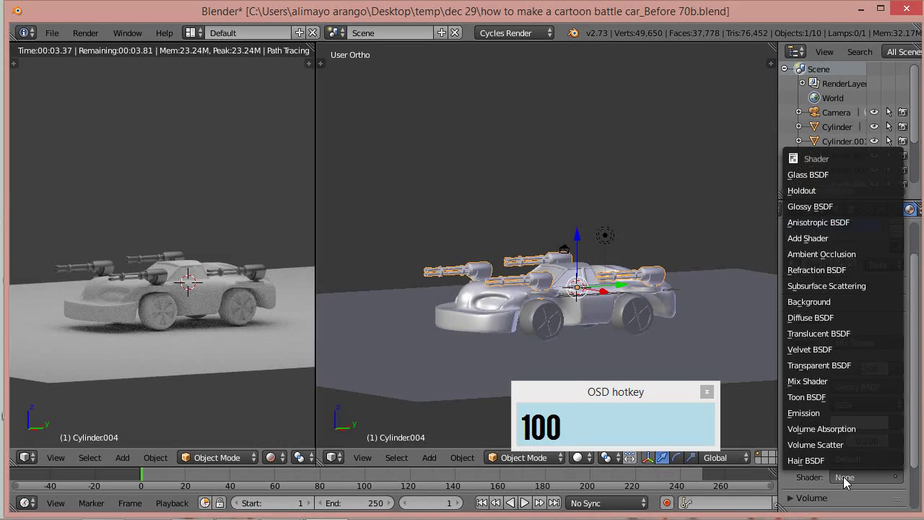
left_click(818, 319)
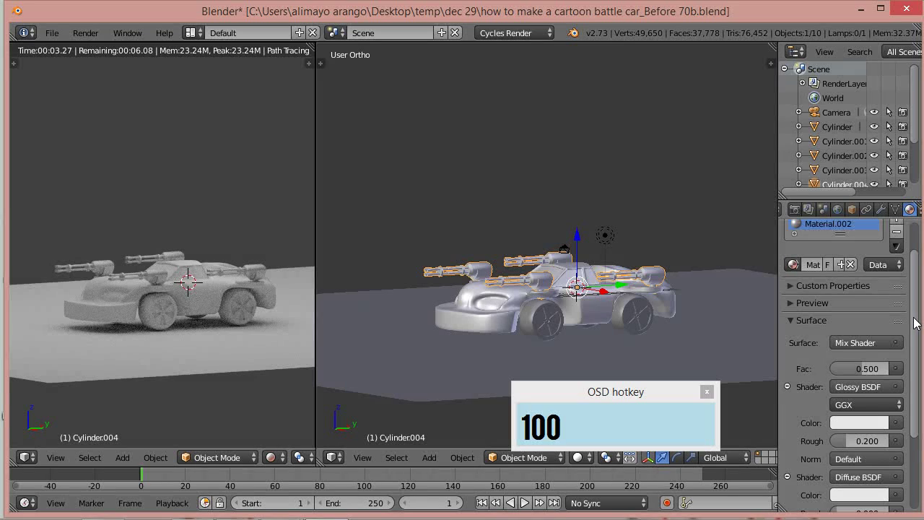
Step: Darken the guns' Diffuse BSDF colour to near black and set the mix factor to 0.664
scroll(917, 337, "down", 1)
scroll(916, 339, "down", 1)
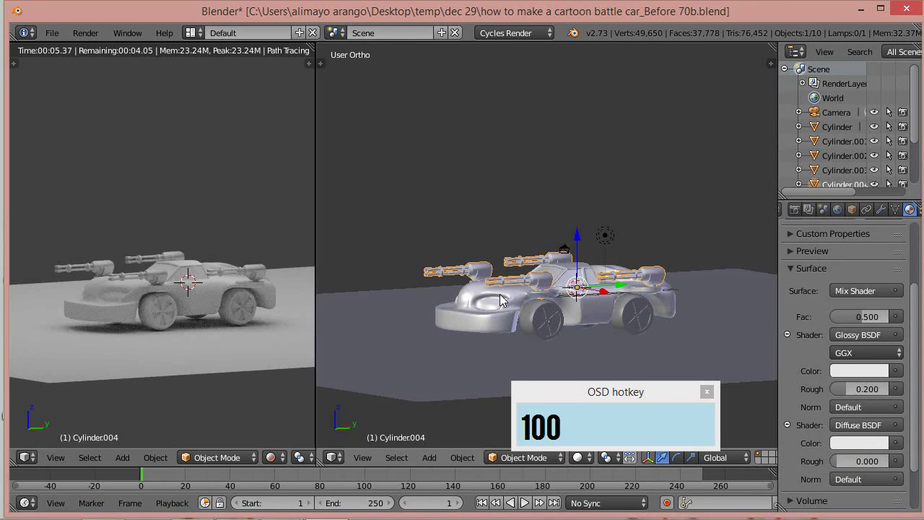
left_click(869, 442)
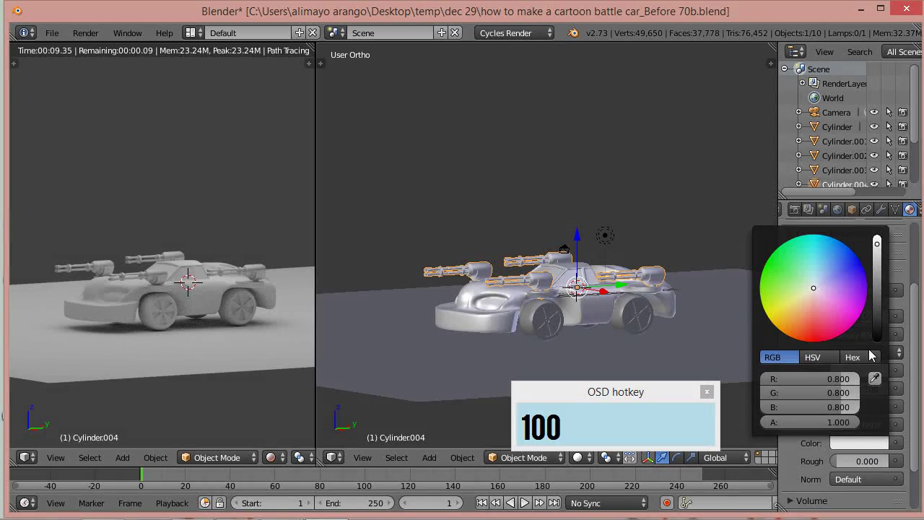
left_click_drag(880, 291, 875, 331)
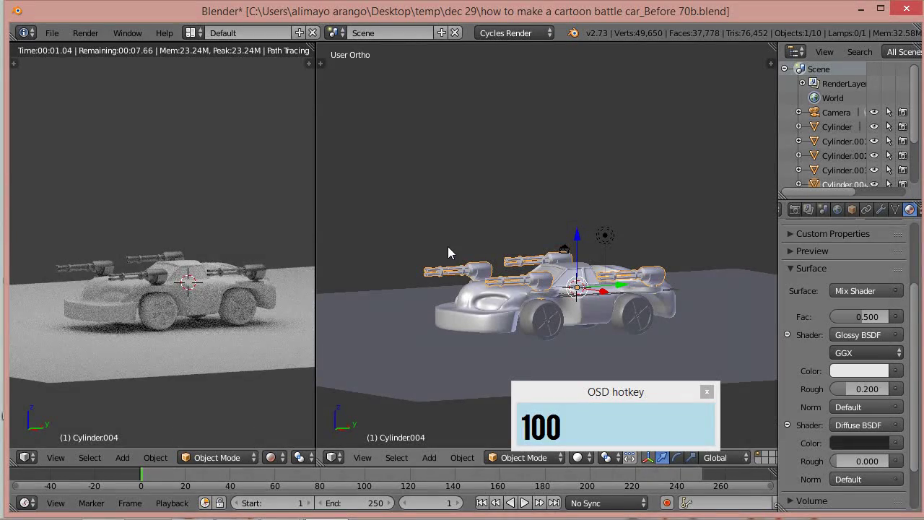
left_click_drag(860, 322, 868, 317)
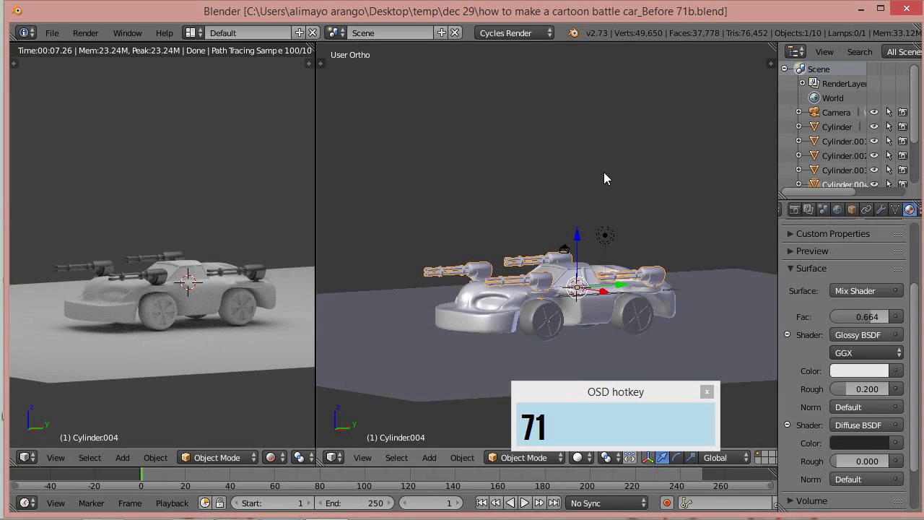
Step: Select the main car body and switch it to Edit Mode
right_click(466, 325)
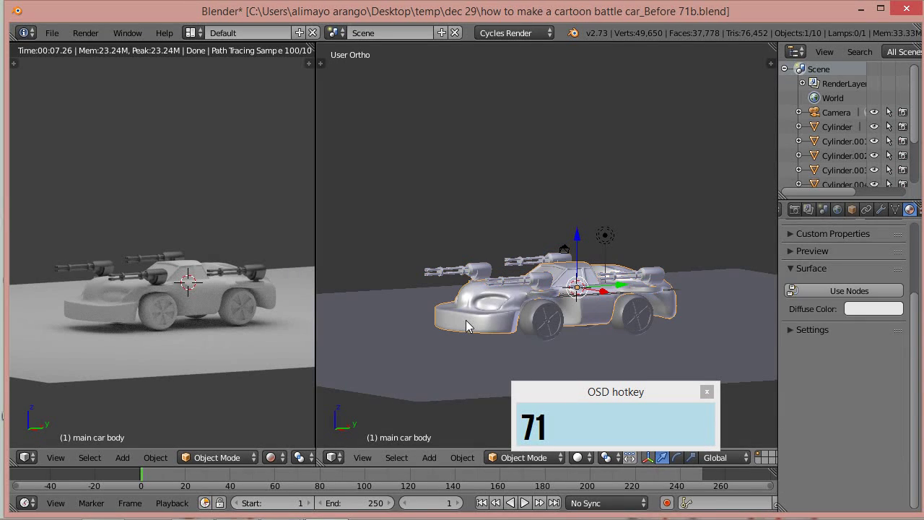
left_click(558, 459)
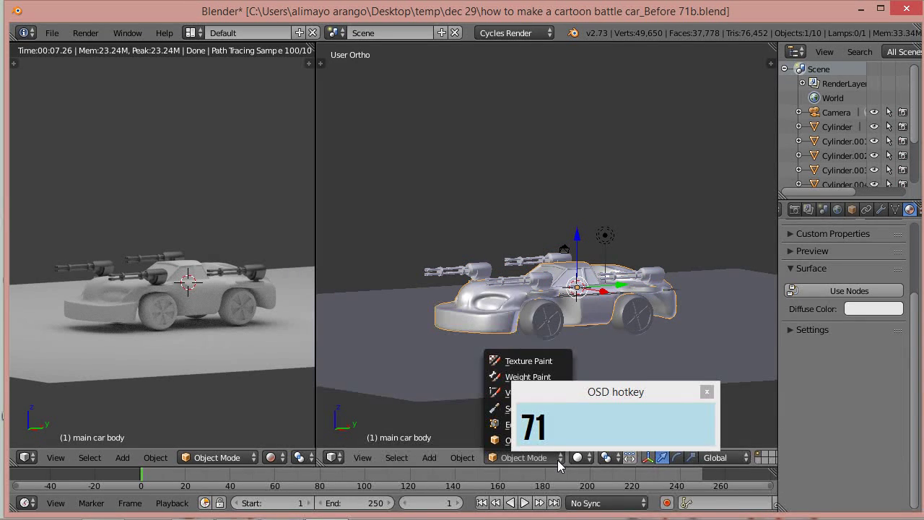
left_click_drag(584, 395, 671, 390)
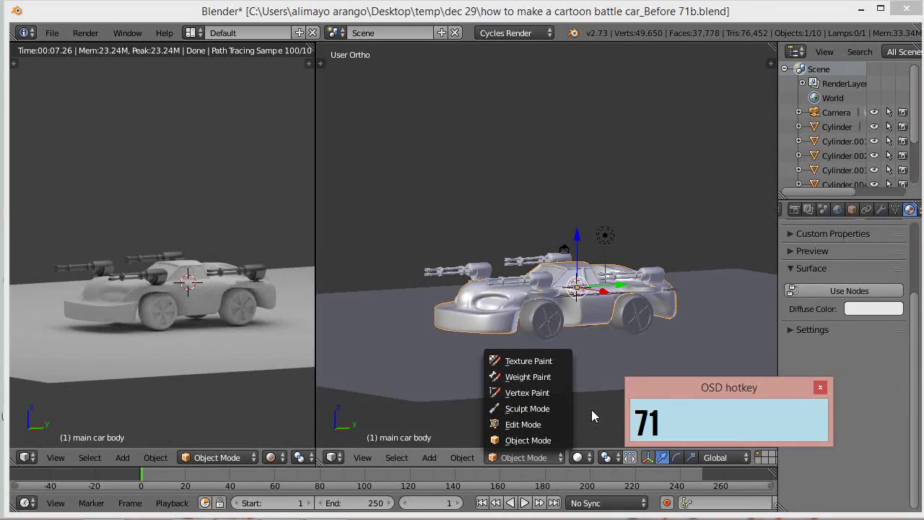
left_click(532, 457)
left_click(532, 426)
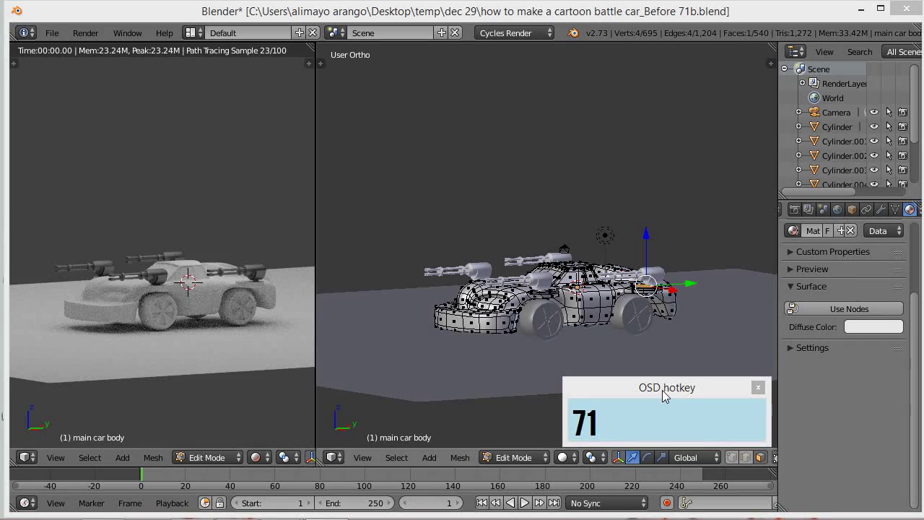
left_click_drag(665, 391, 670, 389)
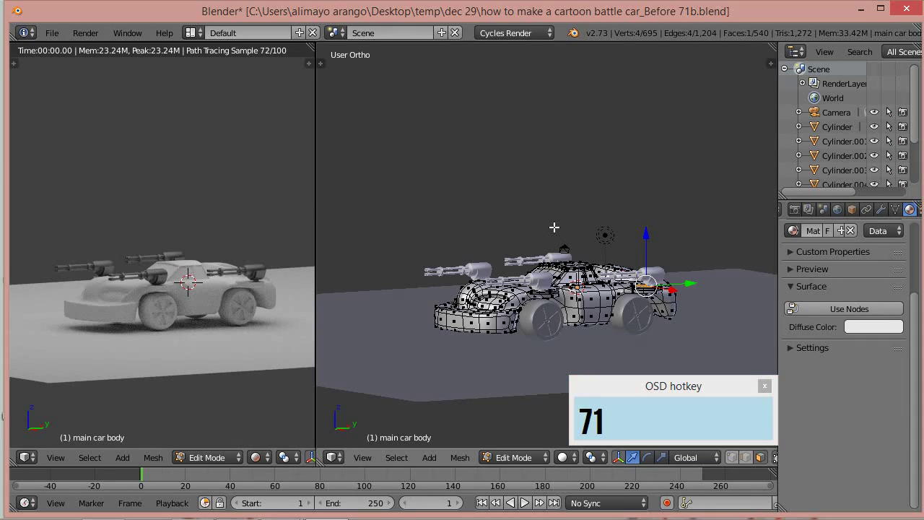
Step: Circle-select the hood's central stripe faces and the tops of the two front gun mounts, leaving out stray neighbouring faces
scroll(553, 229, "up", 2)
middle_click_drag(534, 271, 547, 293)
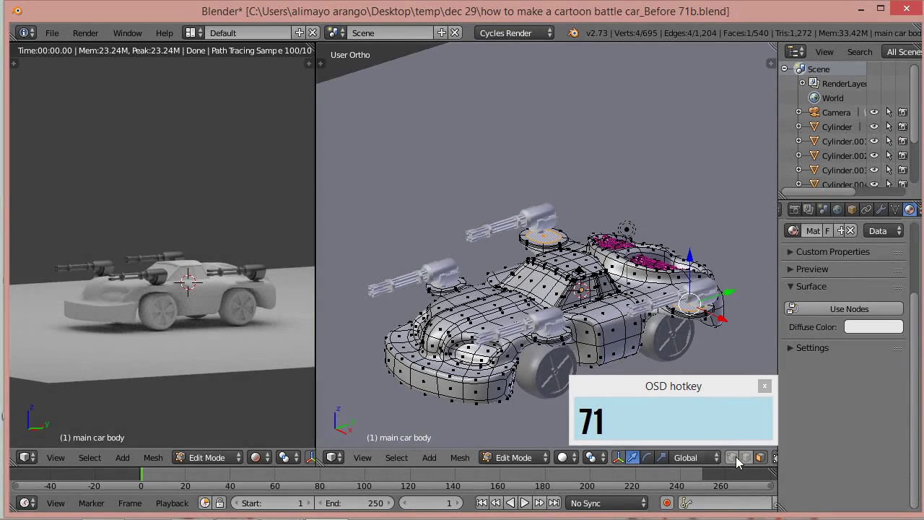
scroll(429, 343, "up", 3)
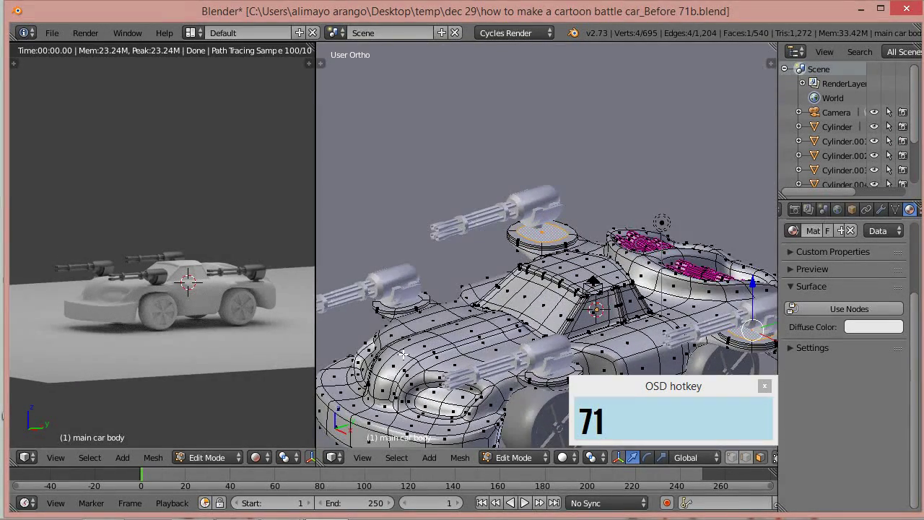
key("c")
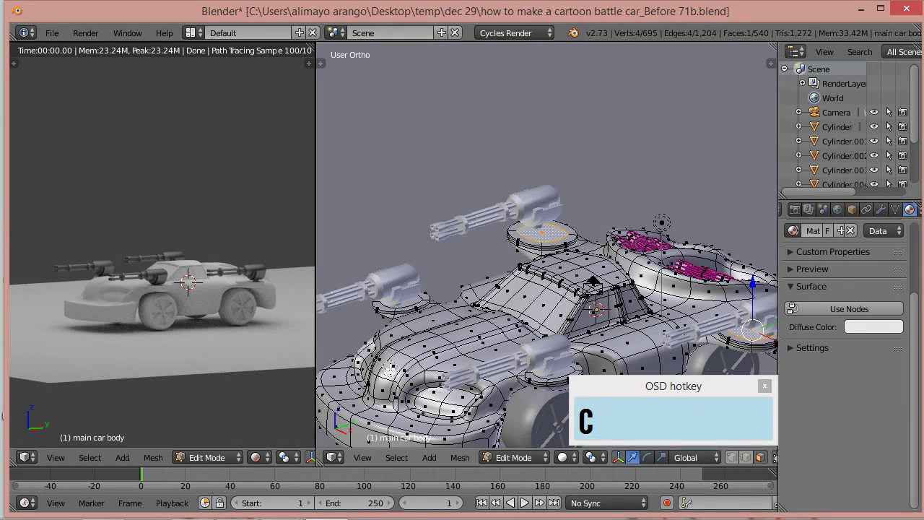
mouse_move(390, 369)
left_mouse_down()
mouse_move(384, 400)
mouse_move(418, 350)
mouse_move(502, 322)
left_mouse_up()
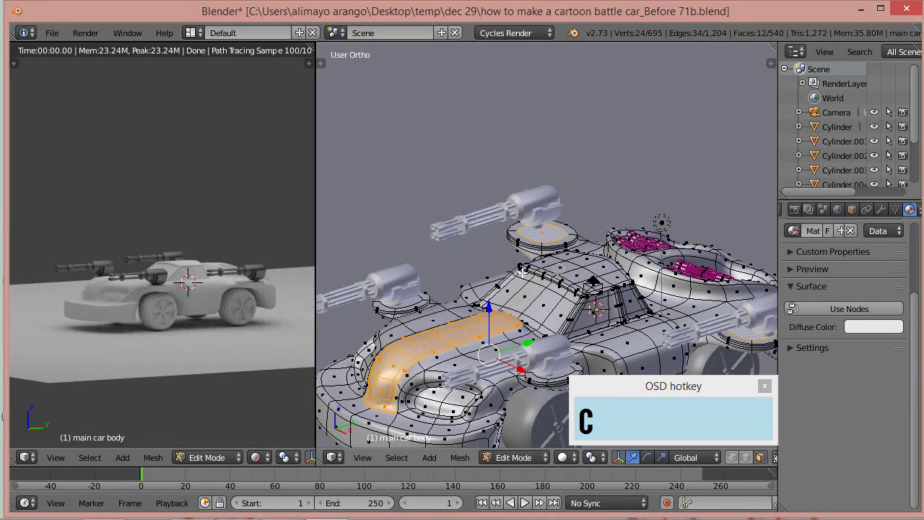
left_click(408, 297)
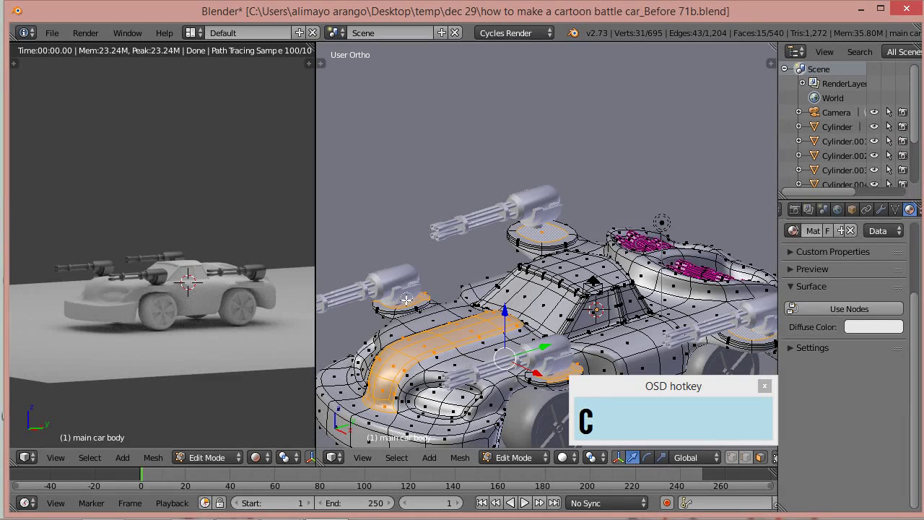
middle_click(534, 373)
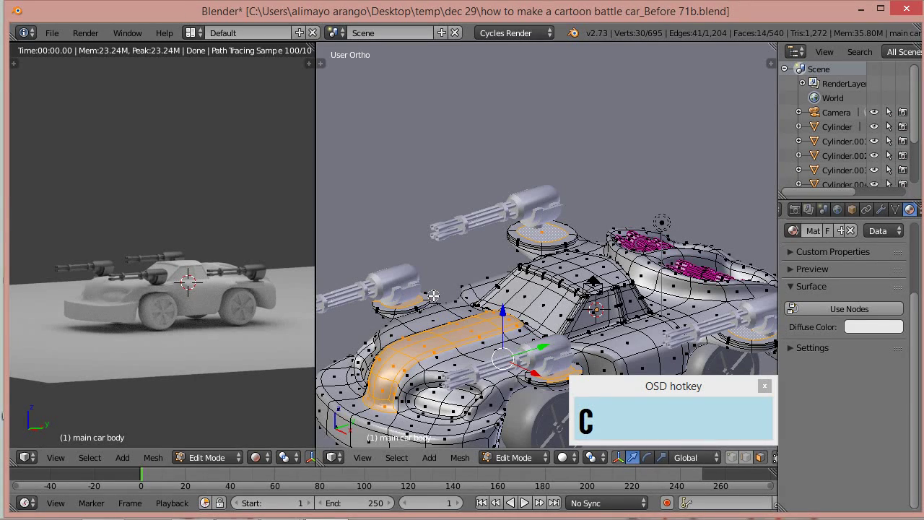
middle_click(543, 386)
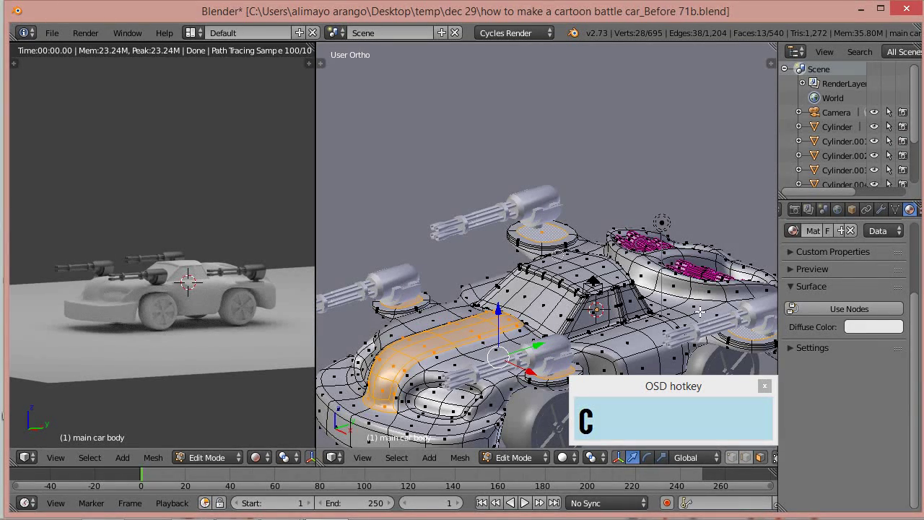
Step: Add the cabin roof faces and the body faces just behind the cabin to the selection
left_click_drag(632, 288, 582, 268)
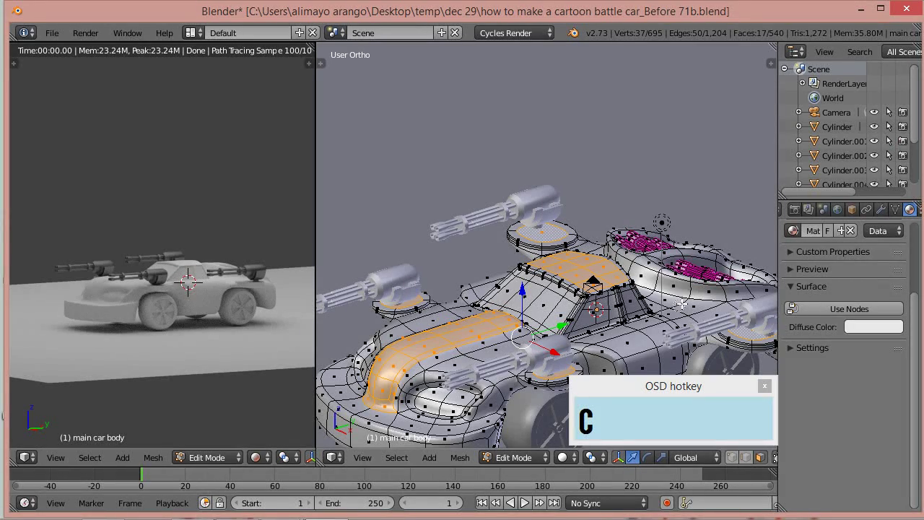
middle_click_drag(705, 284, 656, 322)
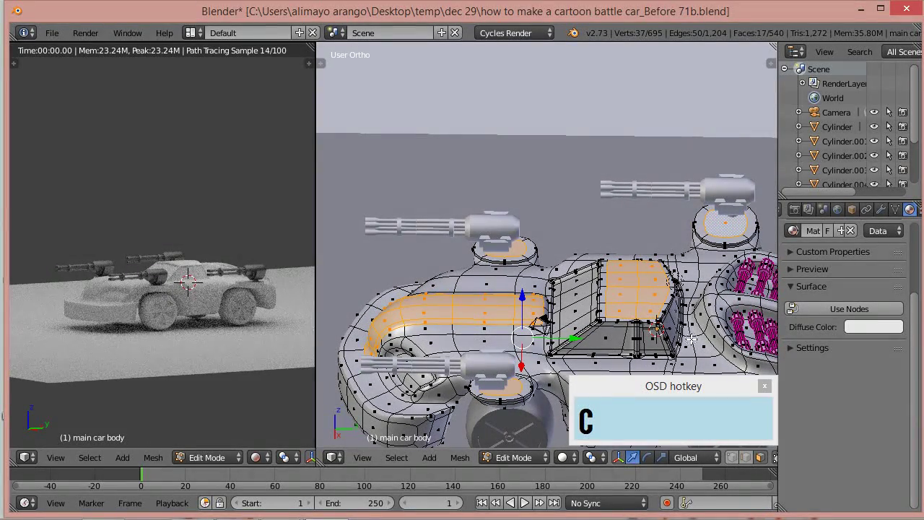
left_click_drag(693, 338, 687, 312)
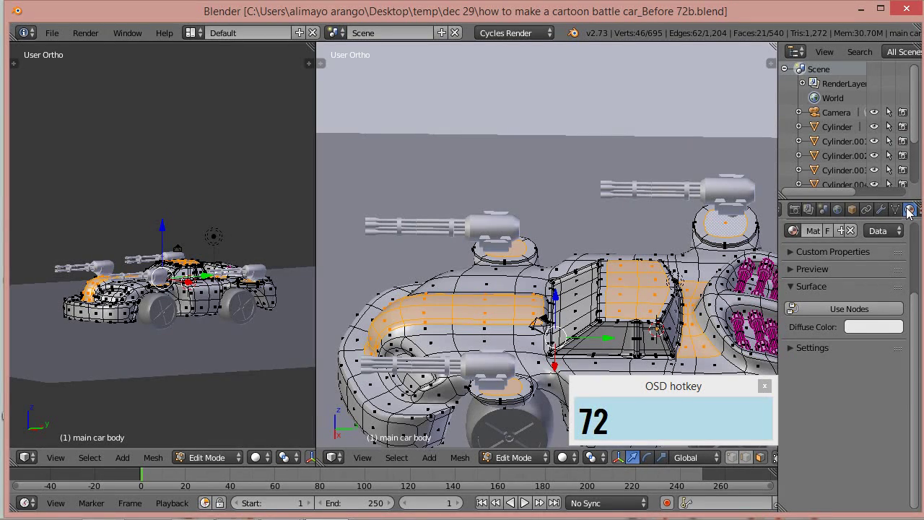
Step: Enable shader nodes on the body's existing material and add a second material slot with a new material
left_click(847, 309)
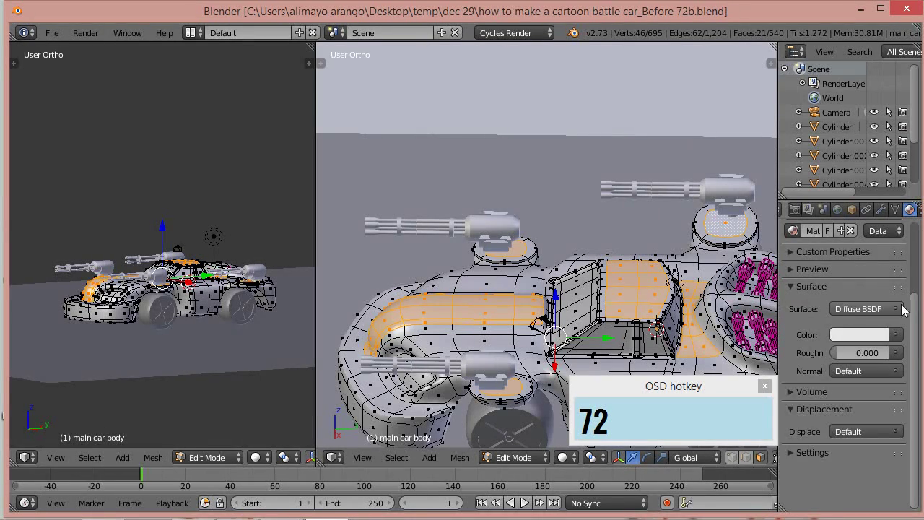
scroll(919, 246, "up", 3)
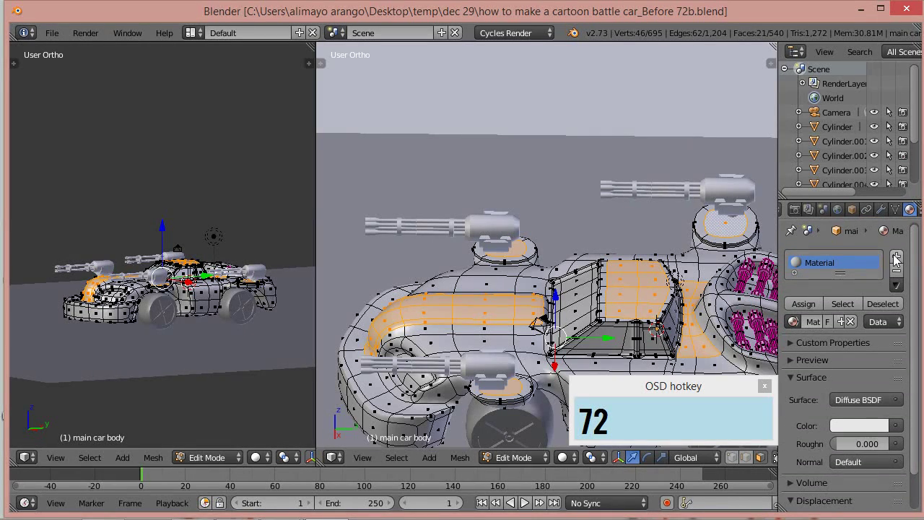
left_click(896, 254)
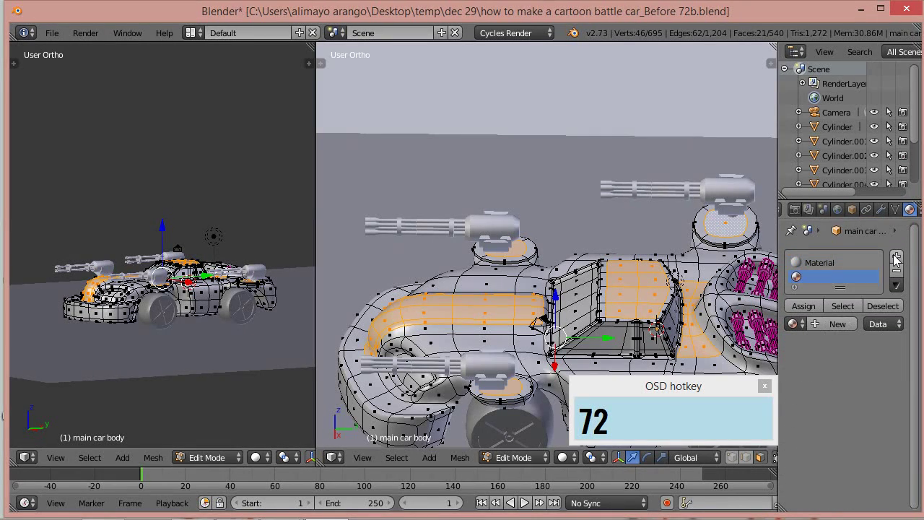
left_click(837, 324)
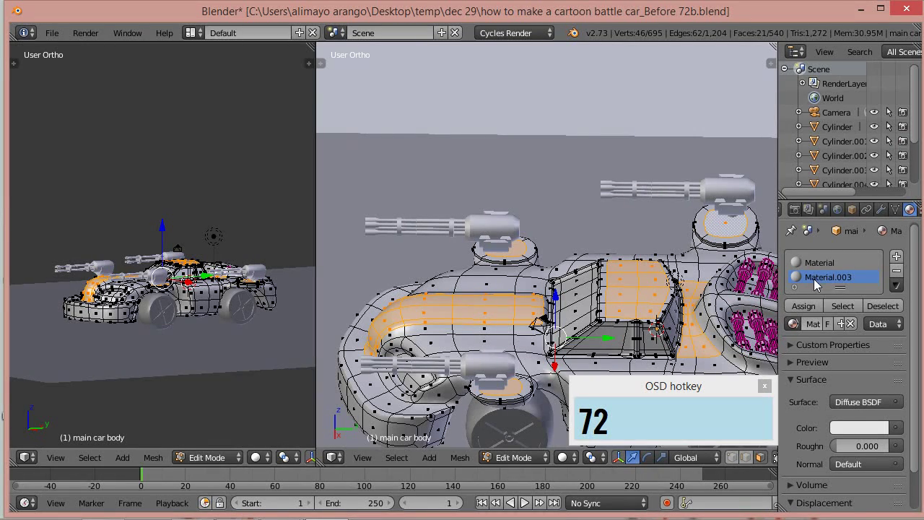
Step: Give the new material a Mix Shader with Glossy BSDF as first shader, coloured orange (R 0.800, G 0.200, B 0.029)
left_click(870, 405)
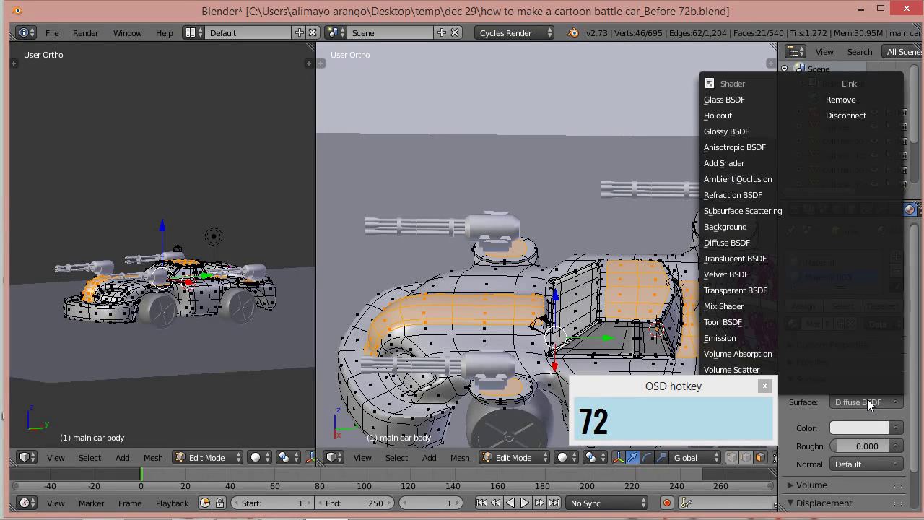
left_click(747, 307)
left_click(849, 447)
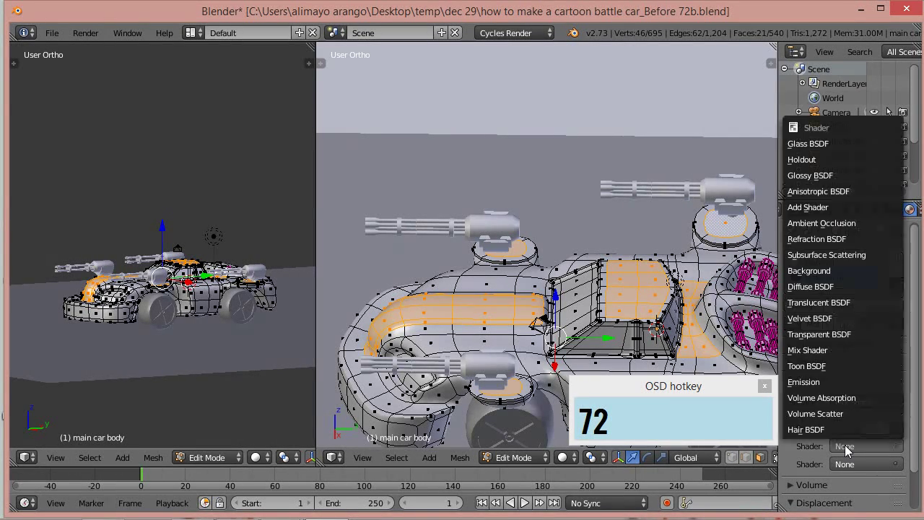
left_click(816, 176)
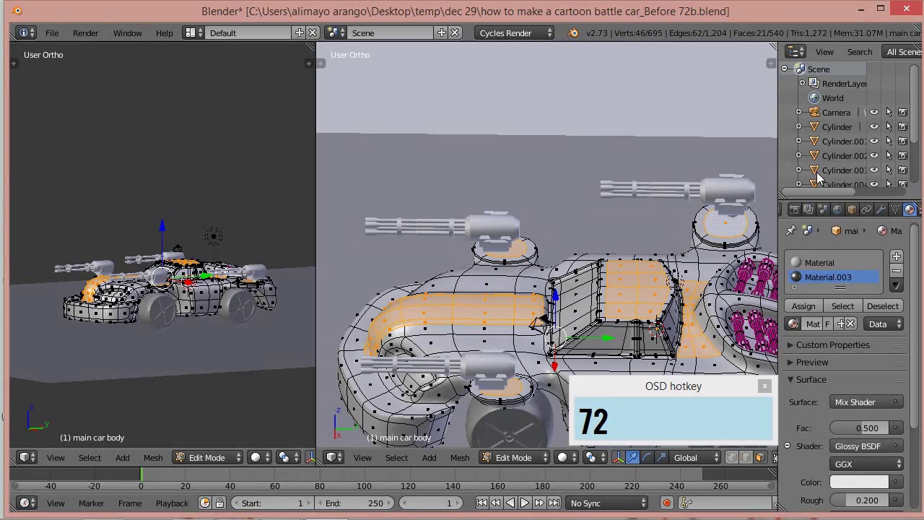
scroll(856, 394, "down", 4)
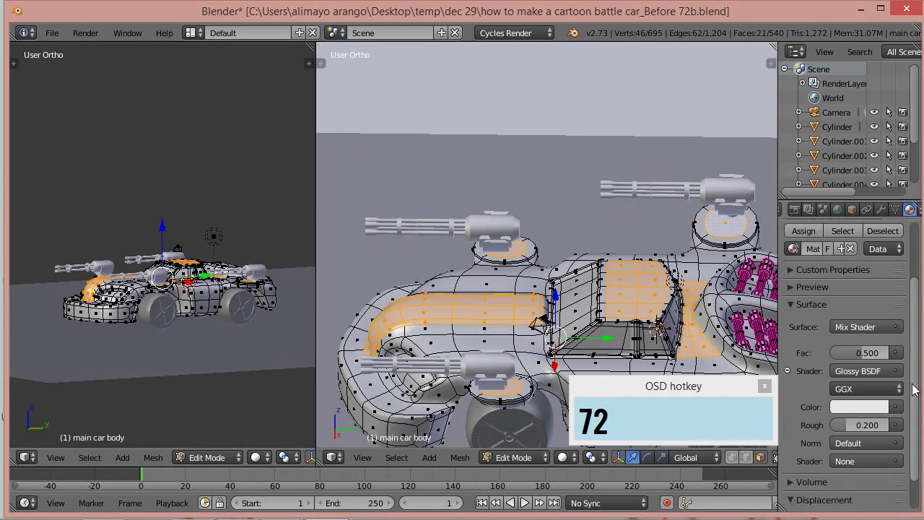
left_click(855, 389)
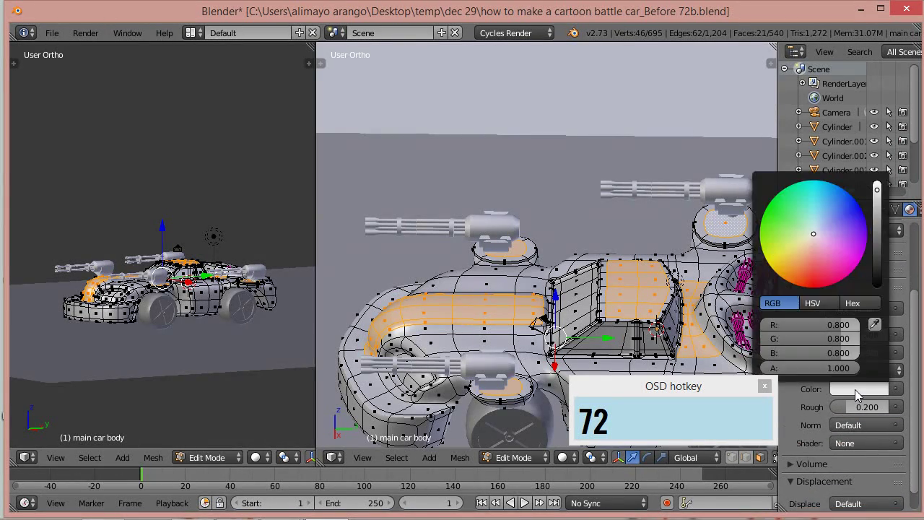
left_click_drag(812, 231, 795, 271)
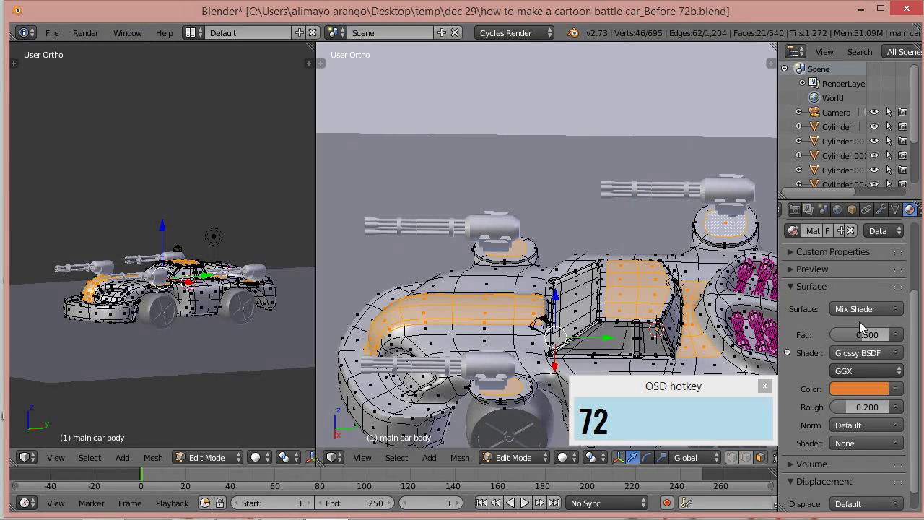
Step: Assign the orange material to the selected body faces and show the car in a rendered preview from an elevated front angle
left_click_drag(917, 318, 917, 217)
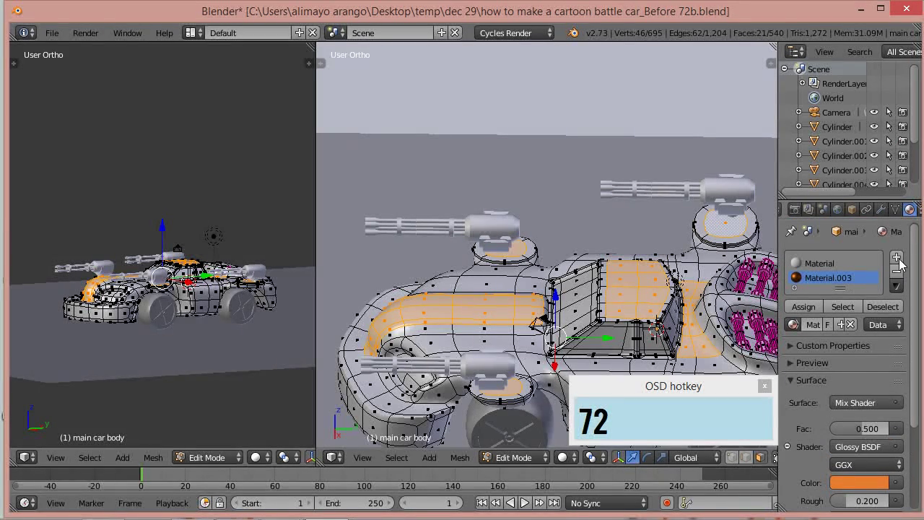
left_click(812, 309)
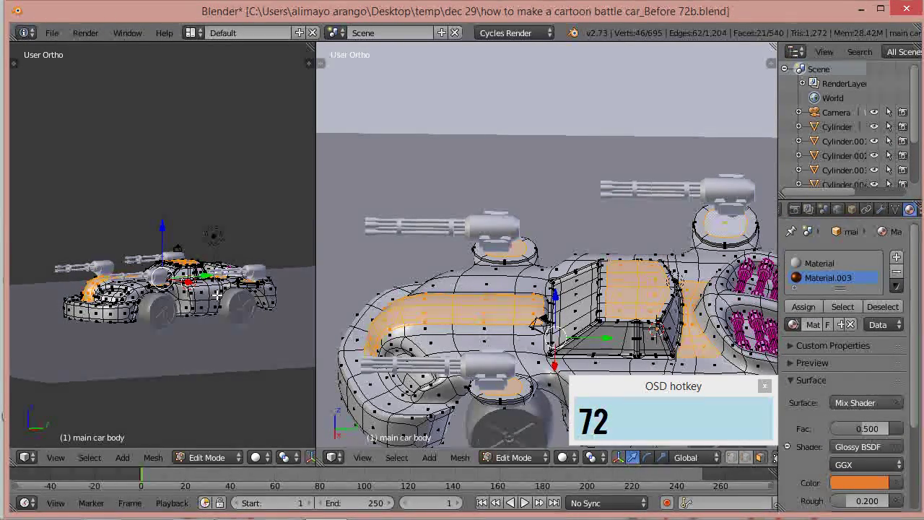
key("shift")
key("shift+z")
middle_click_drag(136, 320, 170, 307)
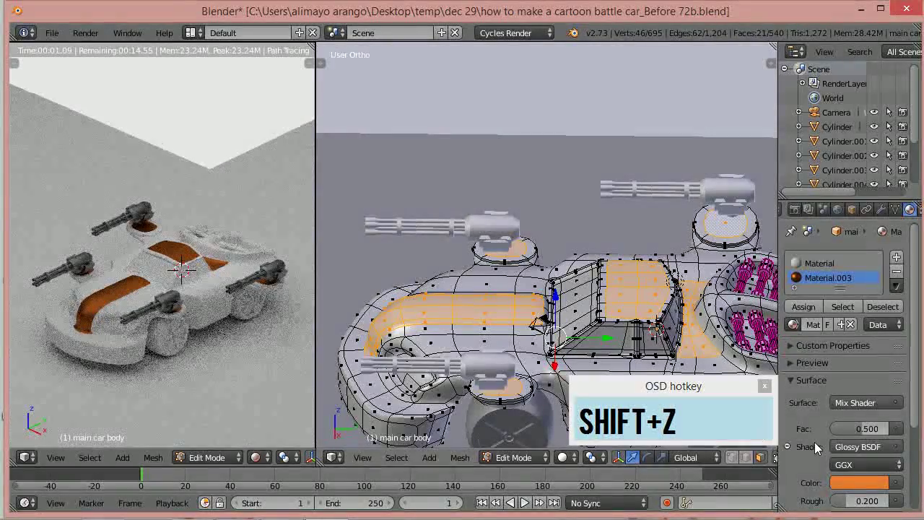
Step: Lighten the Glossy BSDF colour to a pale orange and lower the Mix Shader factor to 0.116
left_click(867, 488)
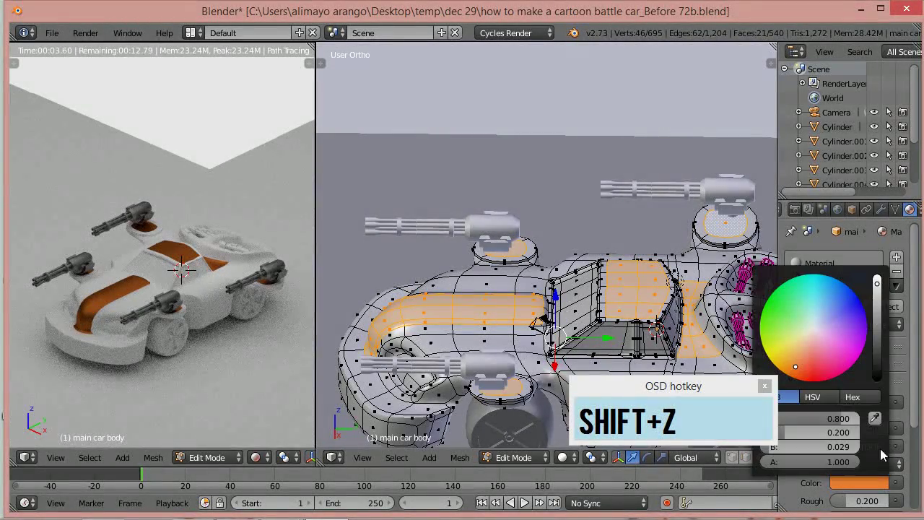
left_click(797, 361)
left_click(800, 356)
left_click(801, 353)
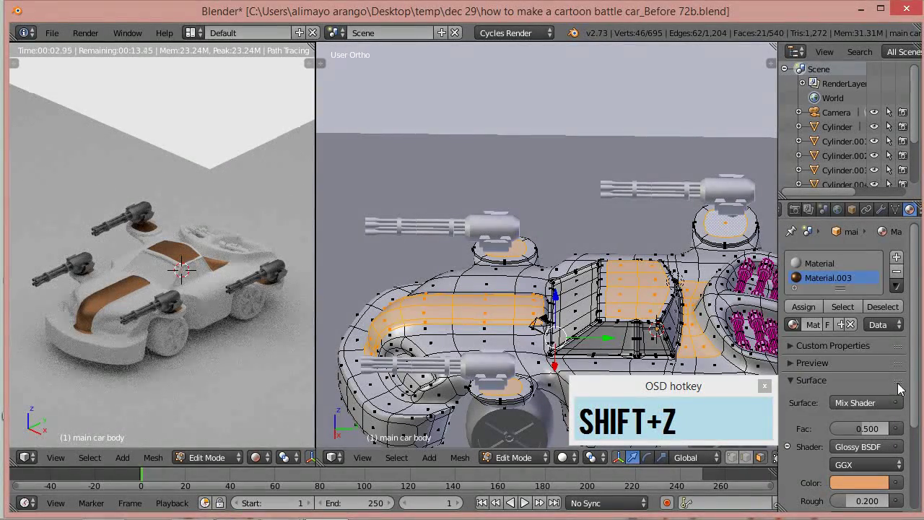
left_click_drag(866, 428, 848, 428)
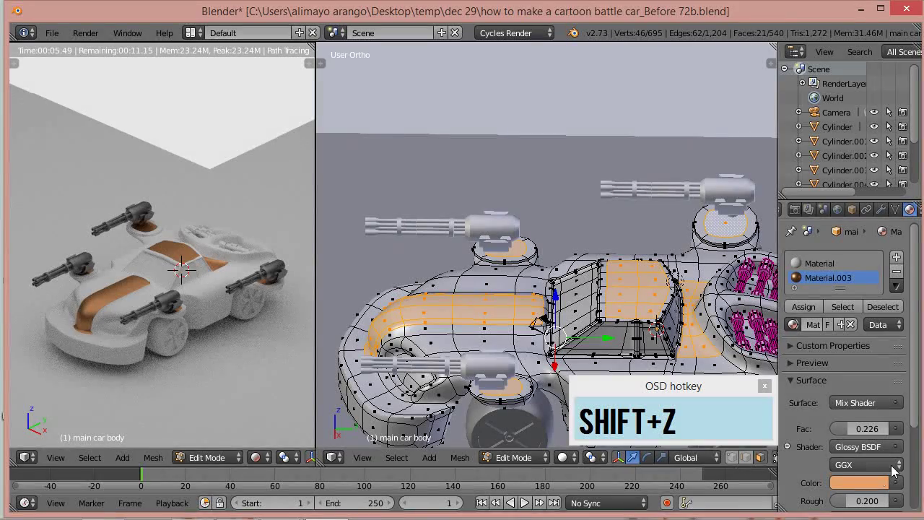
left_click_drag(842, 425, 839, 427)
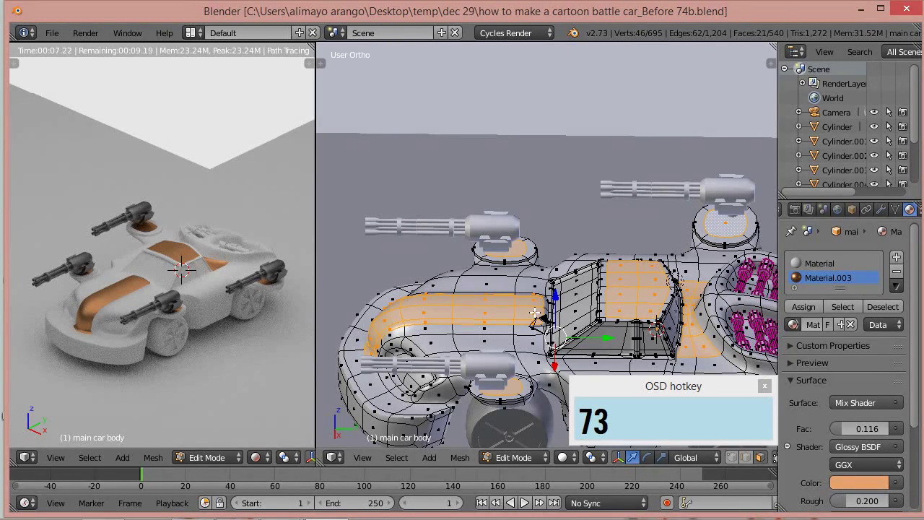
middle_click_drag(541, 320, 579, 306)
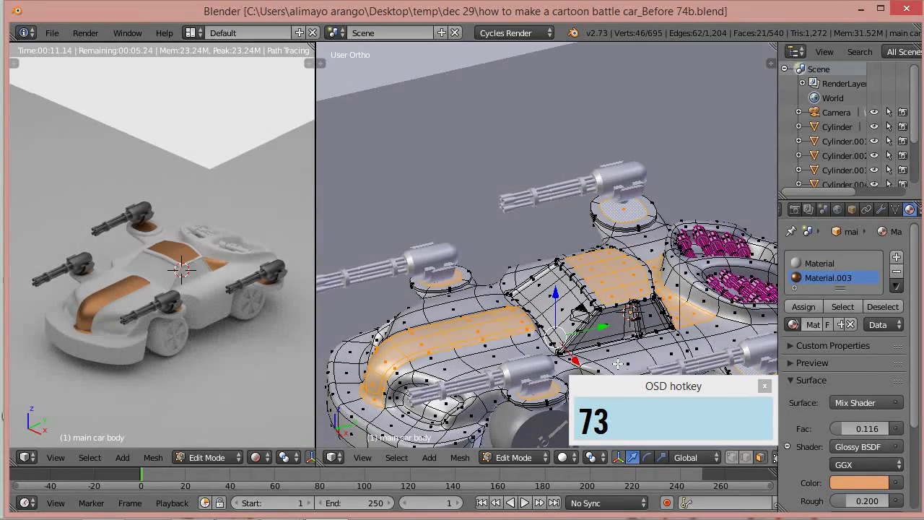
left_click_drag(628, 400, 79, 466)
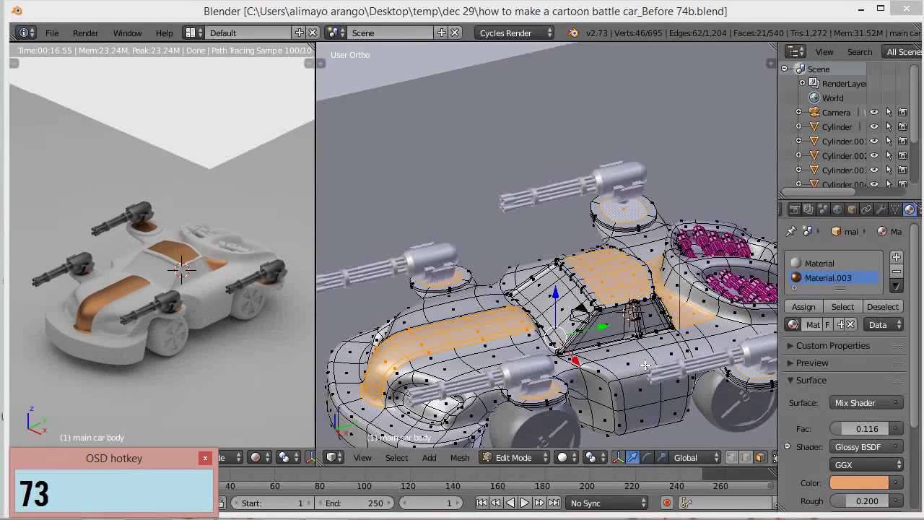
key("ctrl")
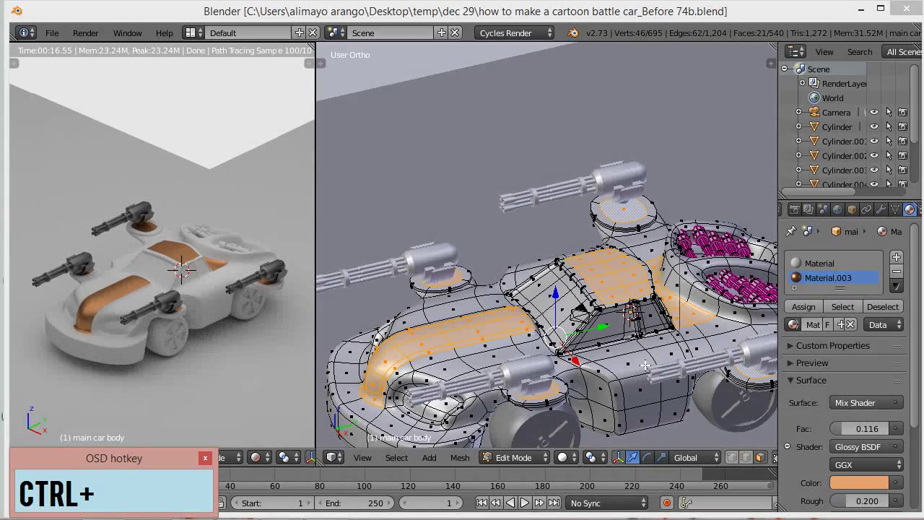
Step: Invert the face selection on the car body and add a third material slot with a new material
key("ctrl+i")
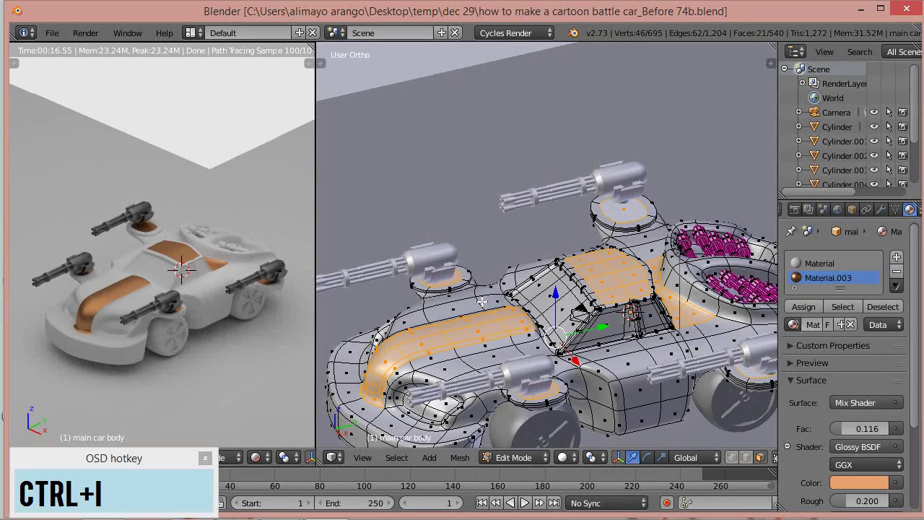
key("ctrl+i")
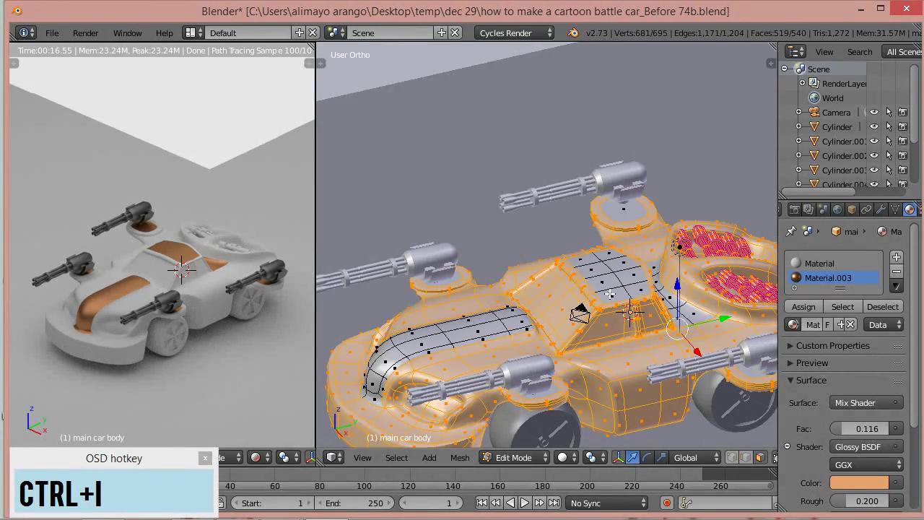
left_click(896, 258)
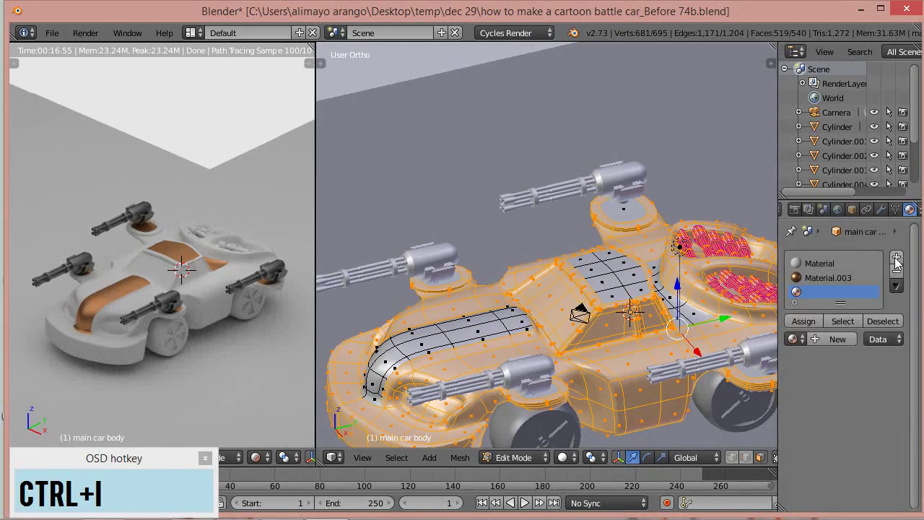
left_click(838, 337)
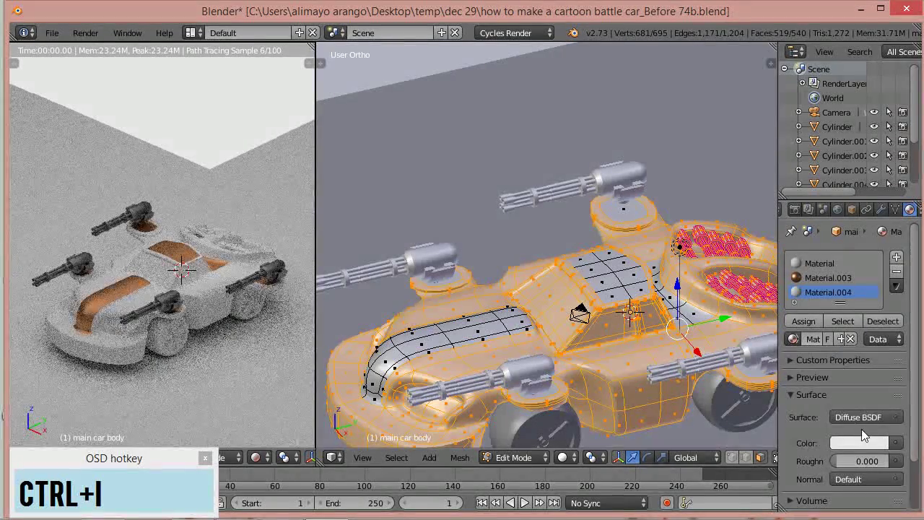
Step: Give the new material a Mix Shader with Glossy BSDF as first shader, darkened to a near-black colour
left_click(865, 418)
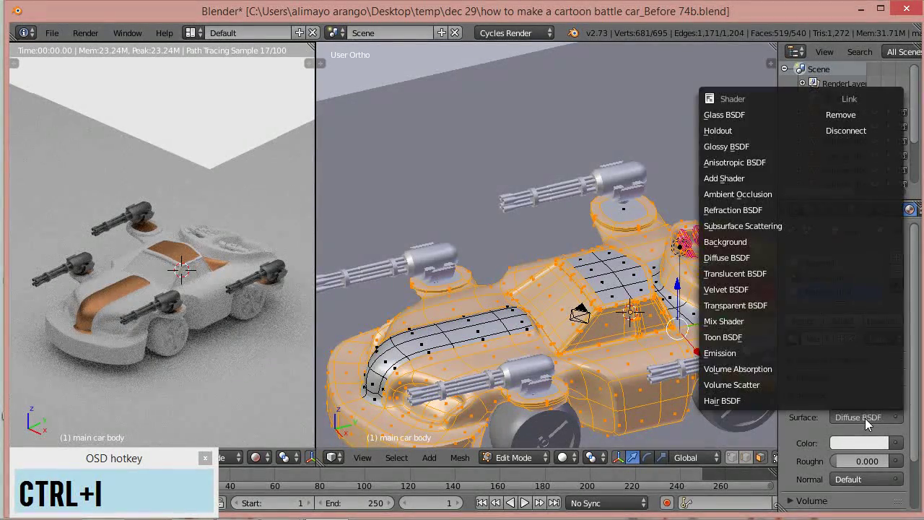
left_click(753, 320)
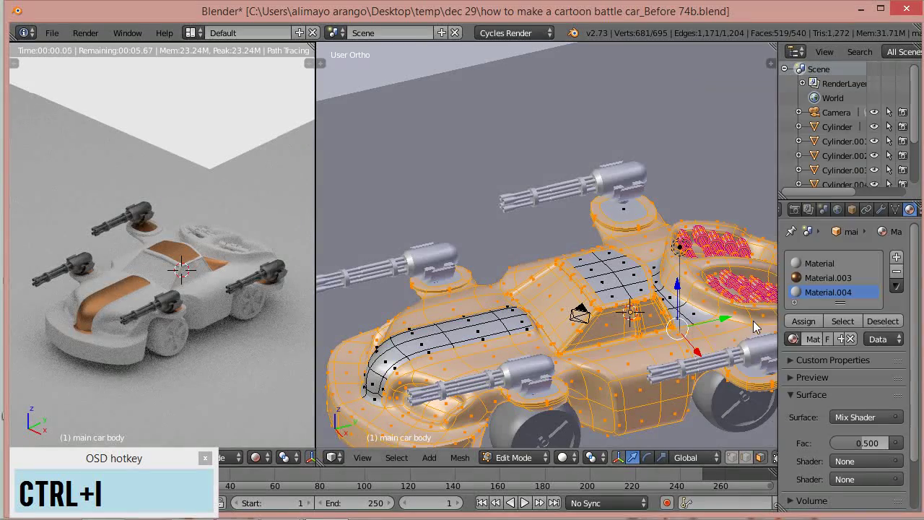
left_click(862, 460)
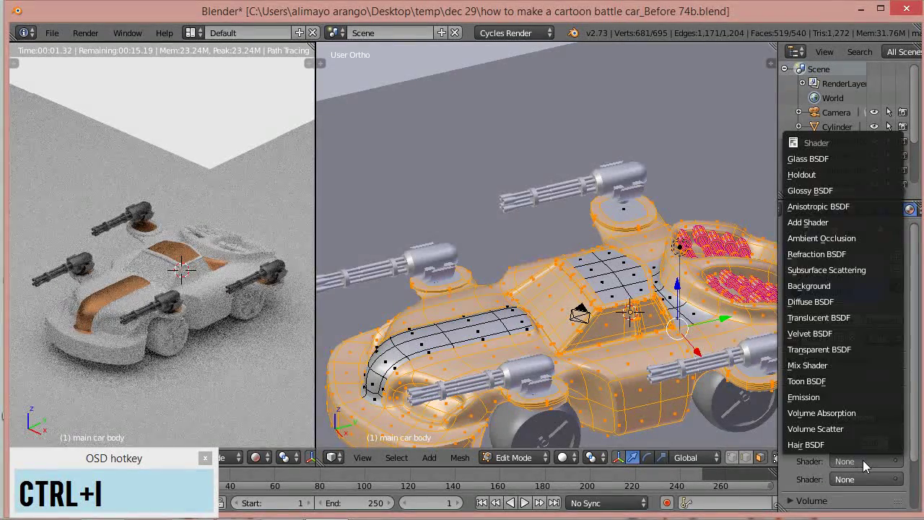
left_click(814, 189)
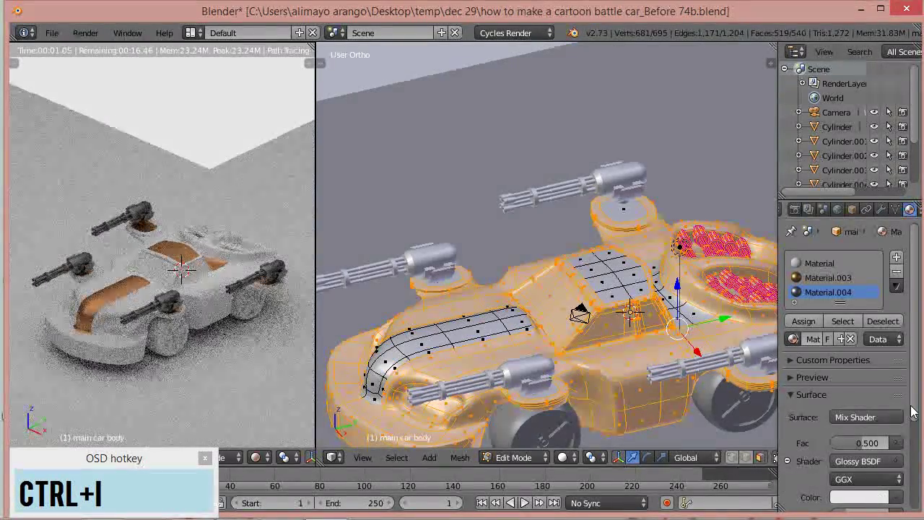
scroll(916, 410, "down", 3)
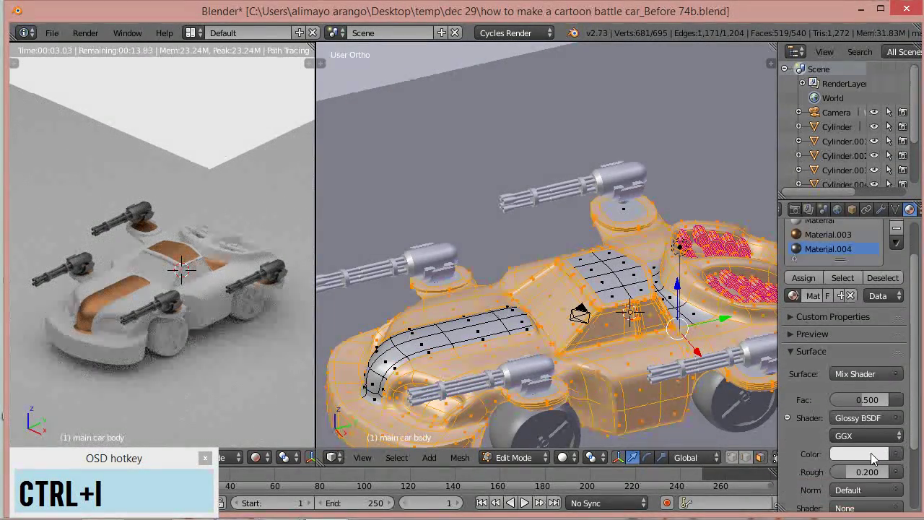
left_click(865, 455)
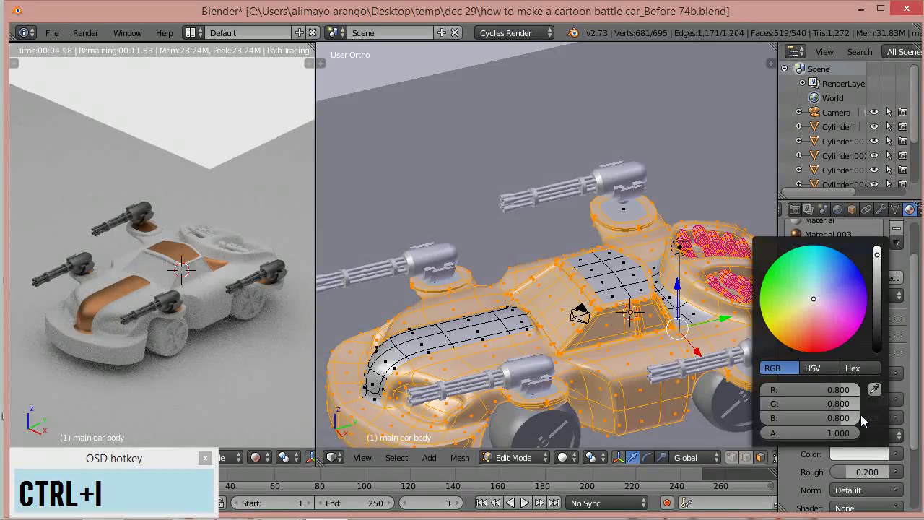
left_click_drag(876, 286, 871, 306)
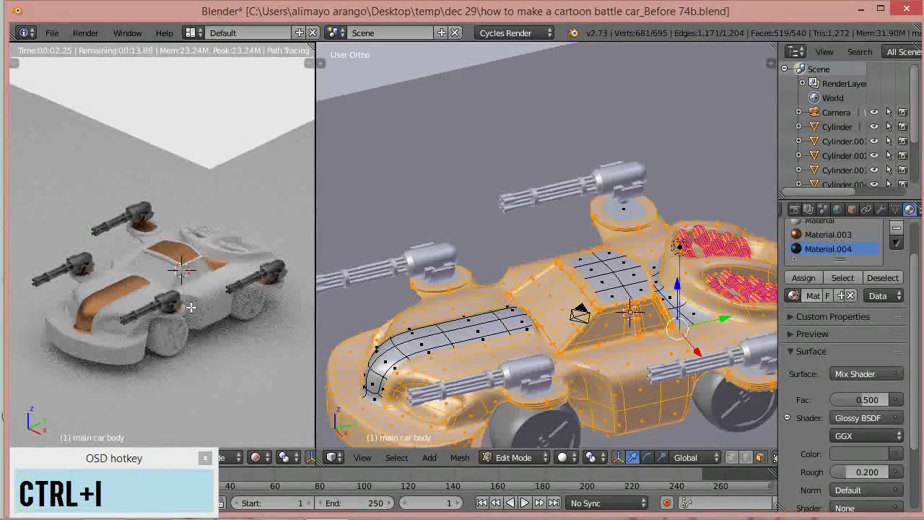
Step: Assign the near-black material to the selected body faces and refresh the rendered preview
left_click(798, 279)
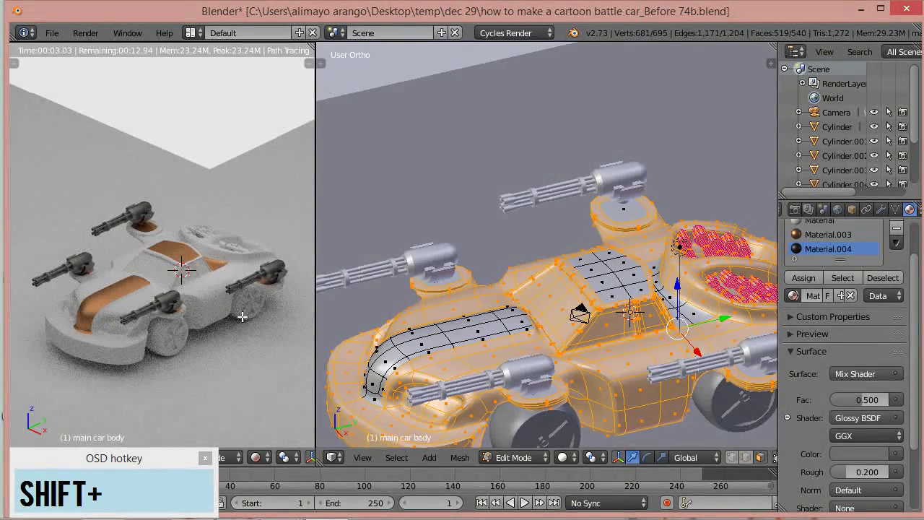
key("shift+z")
key("shift+z")
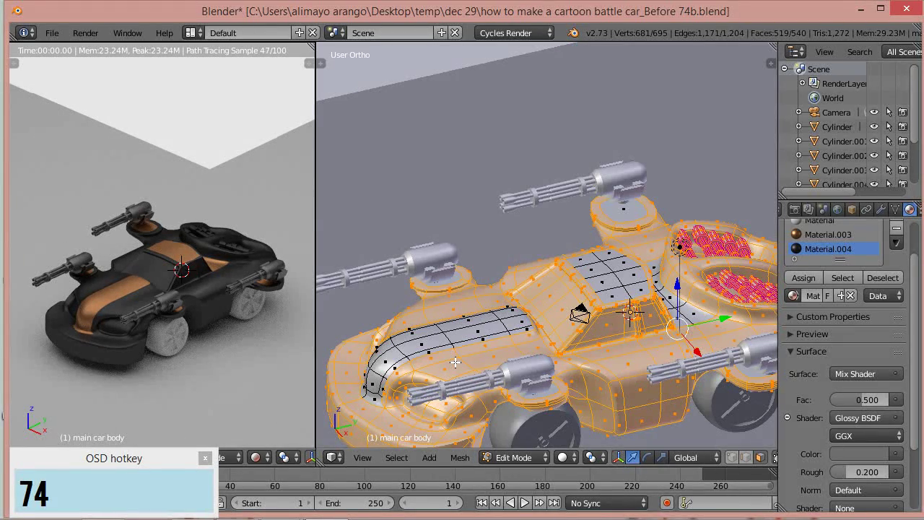
Step: Clear the selection and select the four inner faces of the mirrored front headlights
key("a")
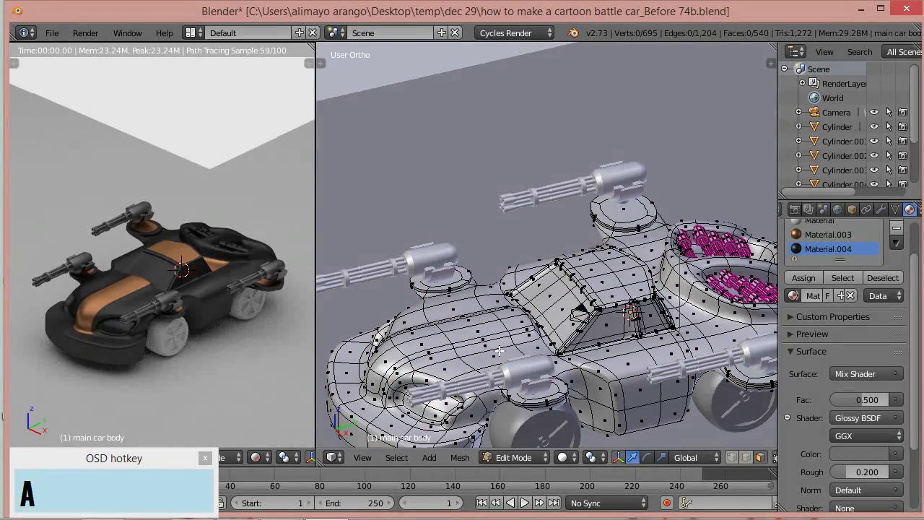
scroll(608, 320, "down", 6, "shift")
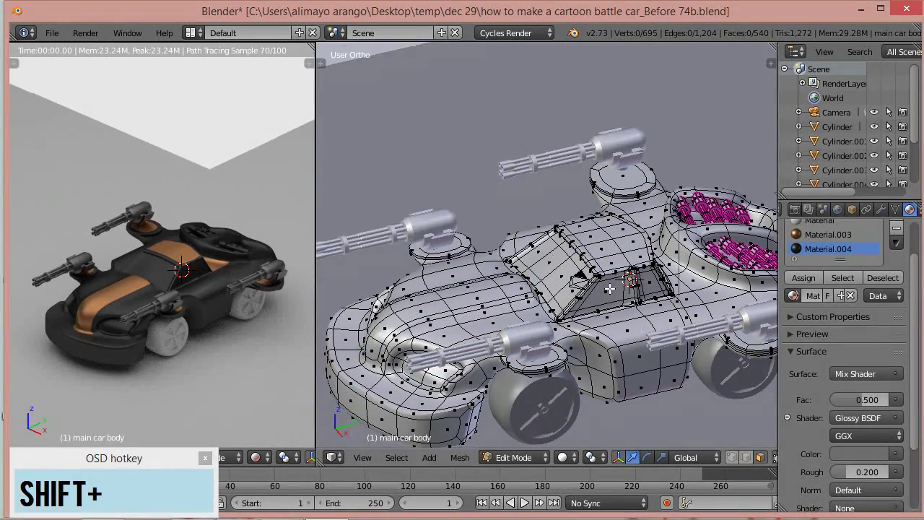
middle_click_drag(485, 320, 540, 319)
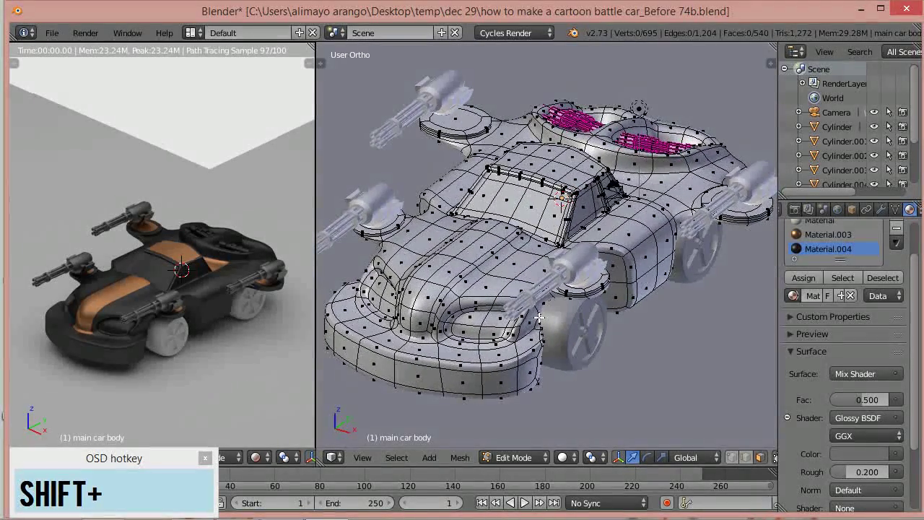
right_click(485, 314)
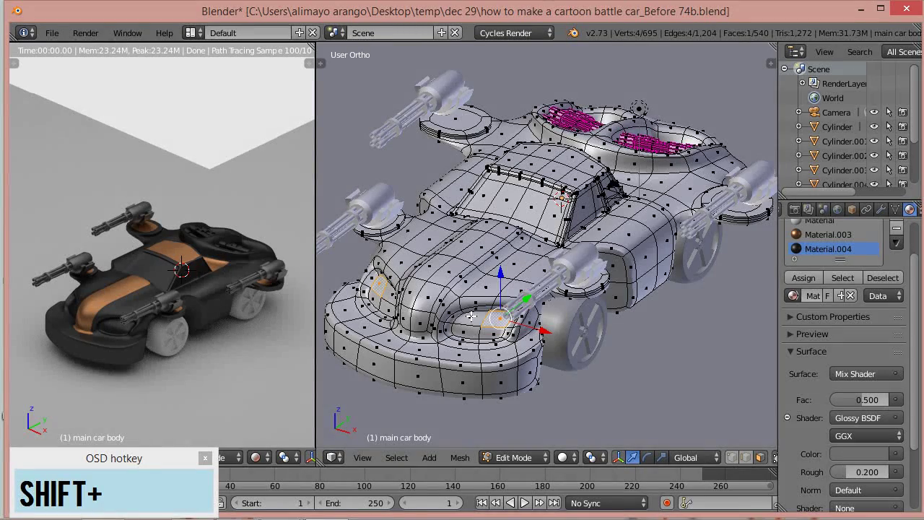
right_click(470, 316, "shift")
right_click(466, 332, "shift")
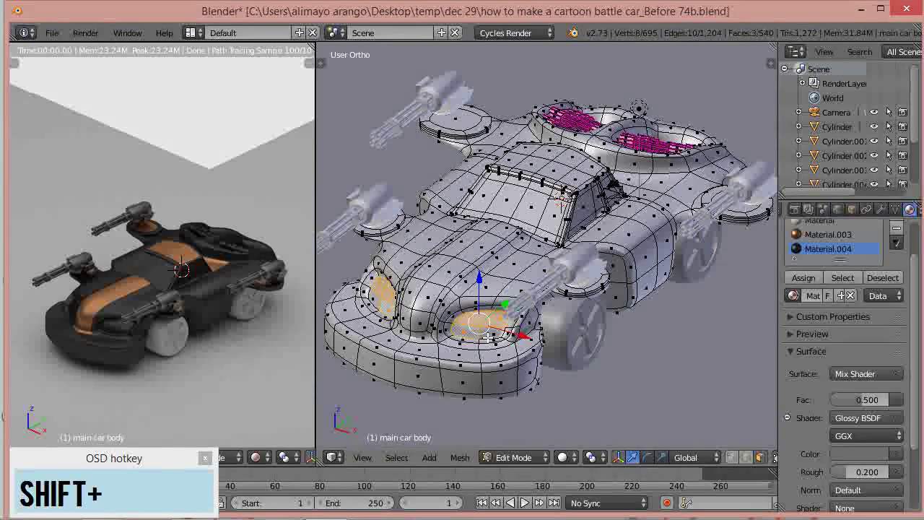
right_click(495, 334, "shift")
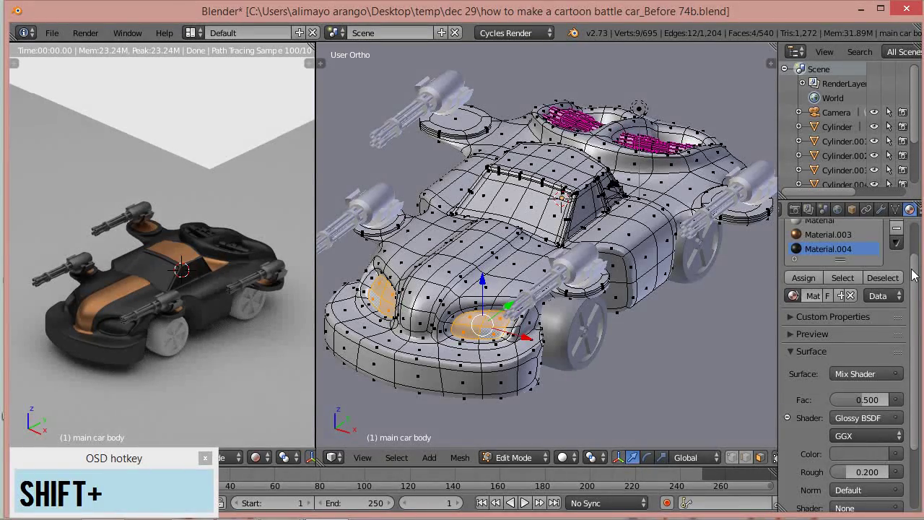
Step: Add a fourth material slot with a new Emission material, assign it to the headlight faces and refresh the rendered preview
scroll(911, 271, "up", 2)
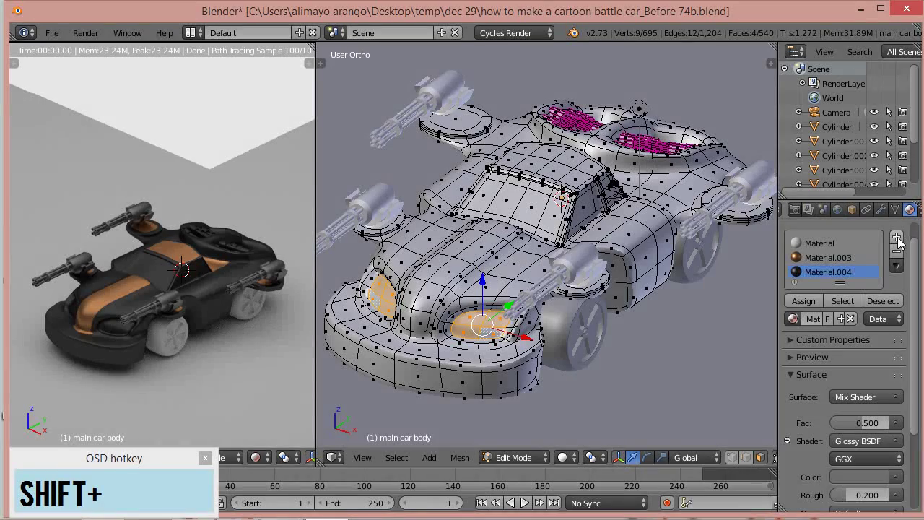
left_click(896, 238)
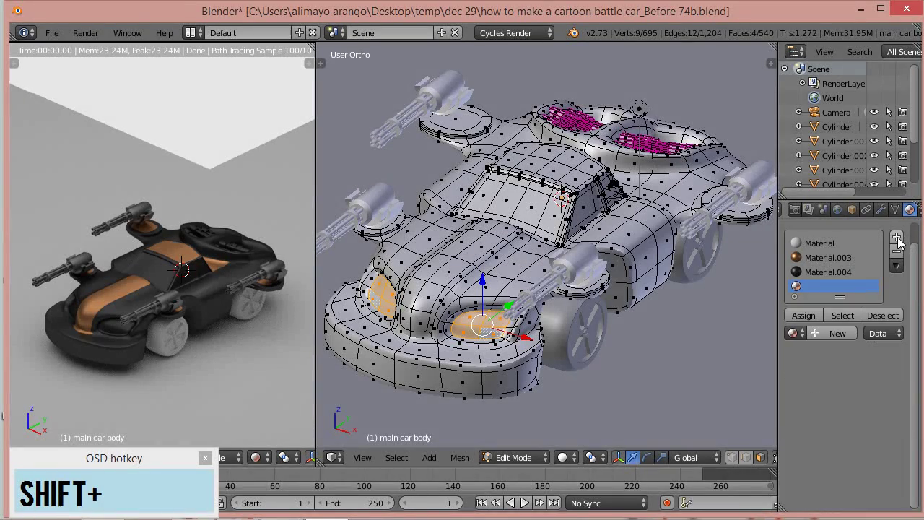
left_click(817, 332)
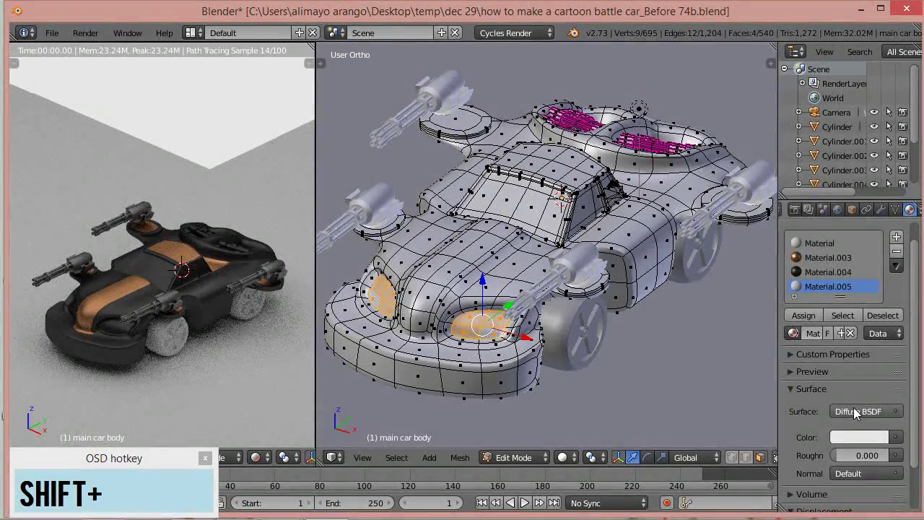
left_click(856, 412)
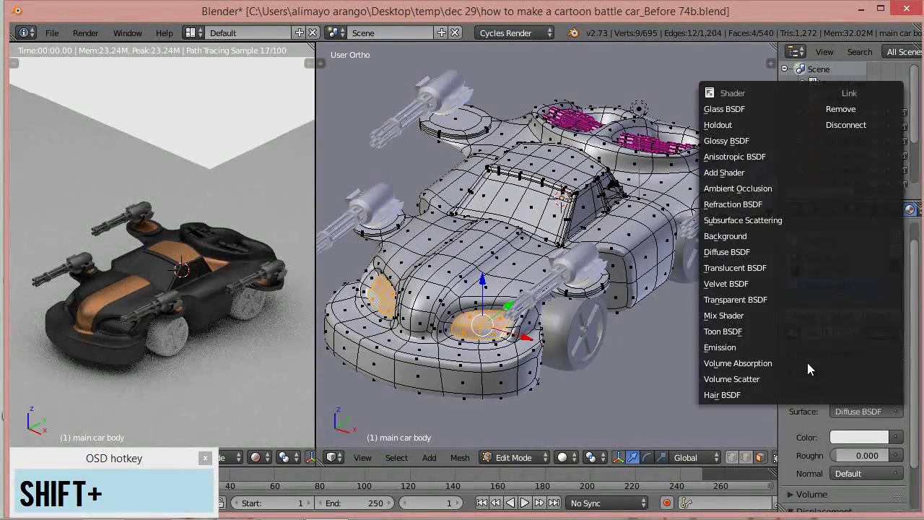
left_click(737, 346)
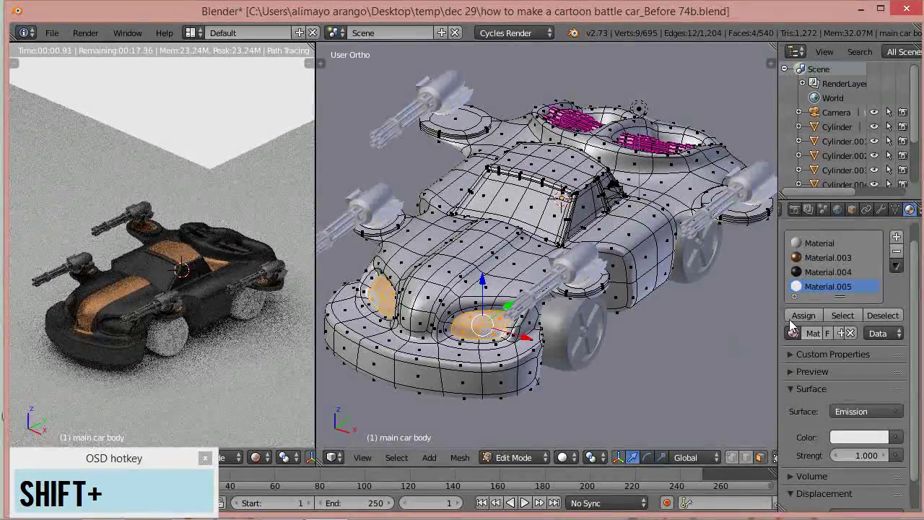
left_click(803, 318)
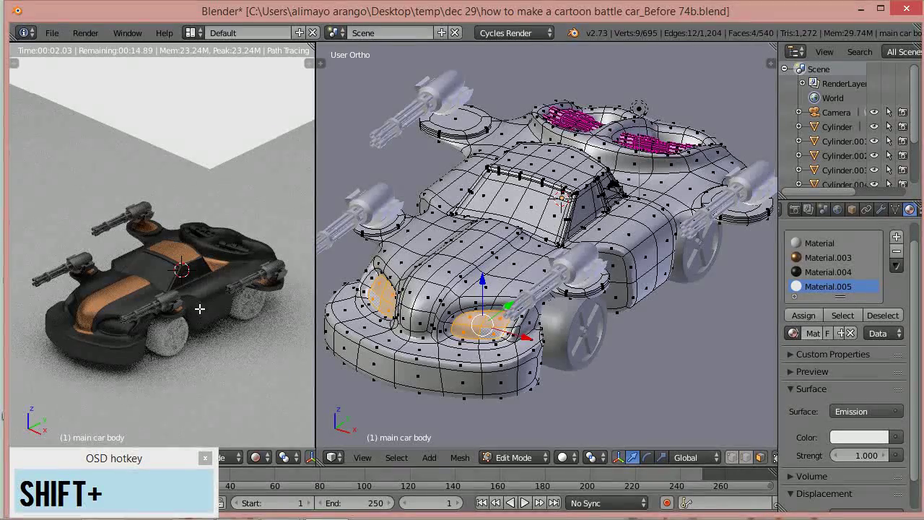
key("shift+z")
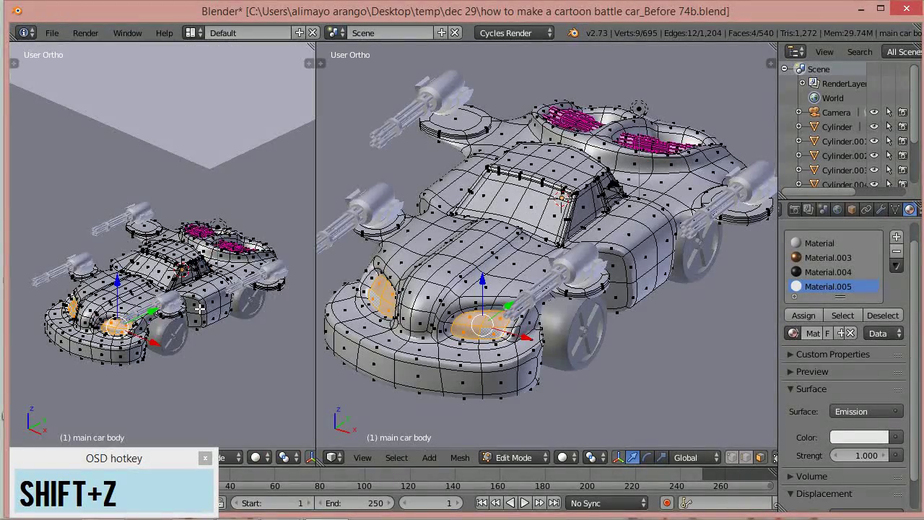
key("shift+z")
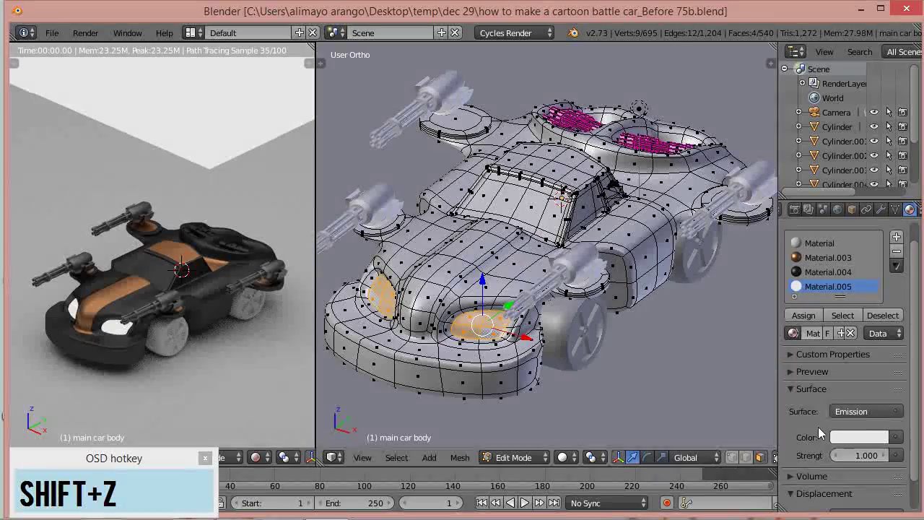
Step: Set the headlight material's emission strength to 0.700
left_click(837, 455)
left_click(836, 456)
left_click(837, 455)
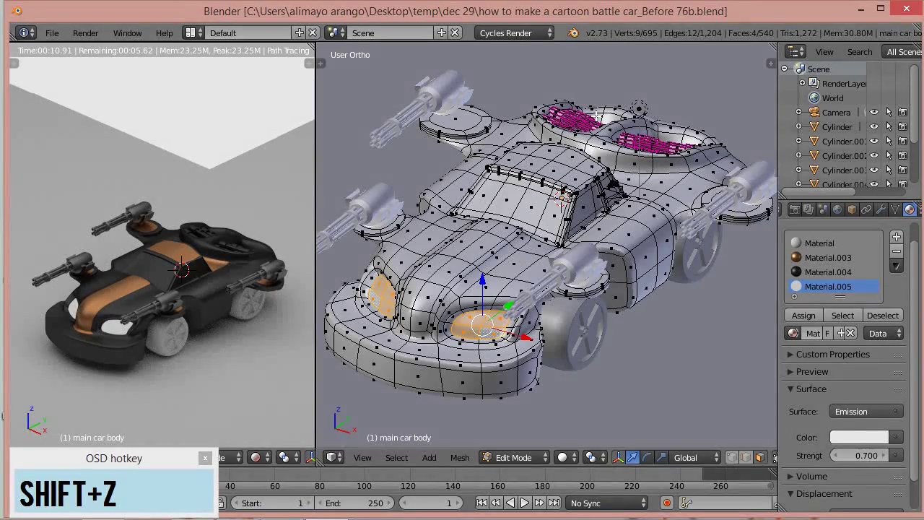
Step: Clear the selection, select all linked pieces of the engine pipes in the mirrored rear openings and refresh the rendered preview
middle_click_drag(660, 309, 603, 324)
middle_click_drag(657, 306, 562, 238, "shift")
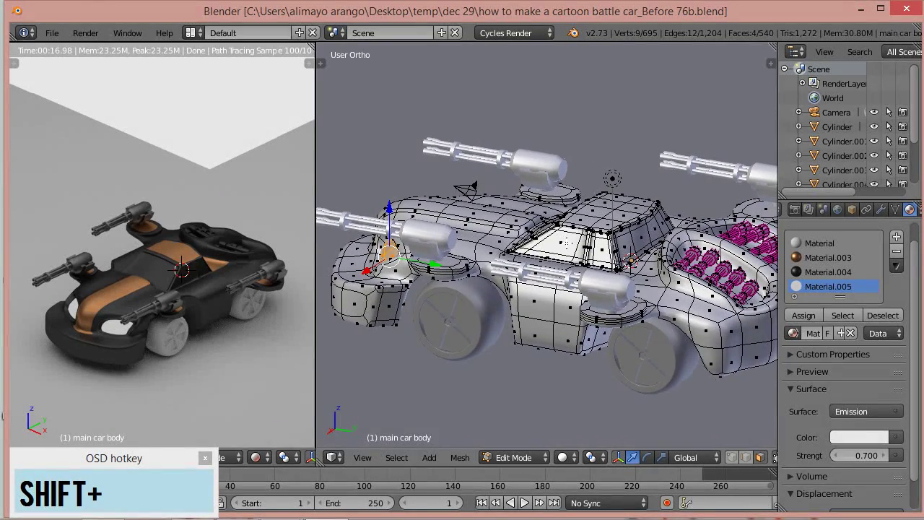
middle_click_drag(672, 294, 622, 301)
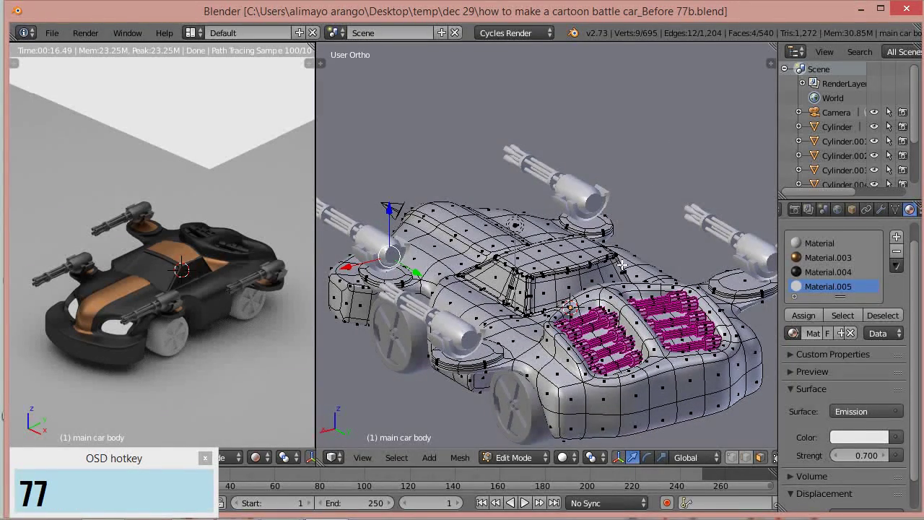
key("a")
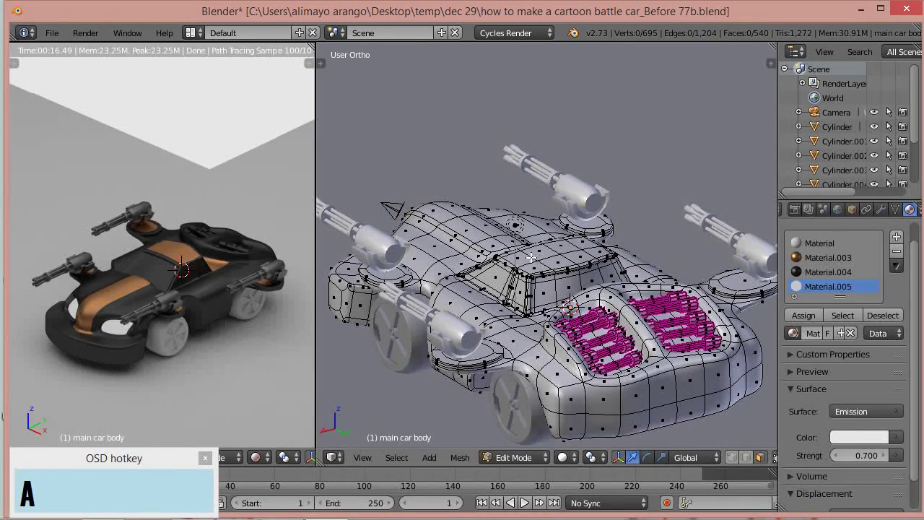
key("a")
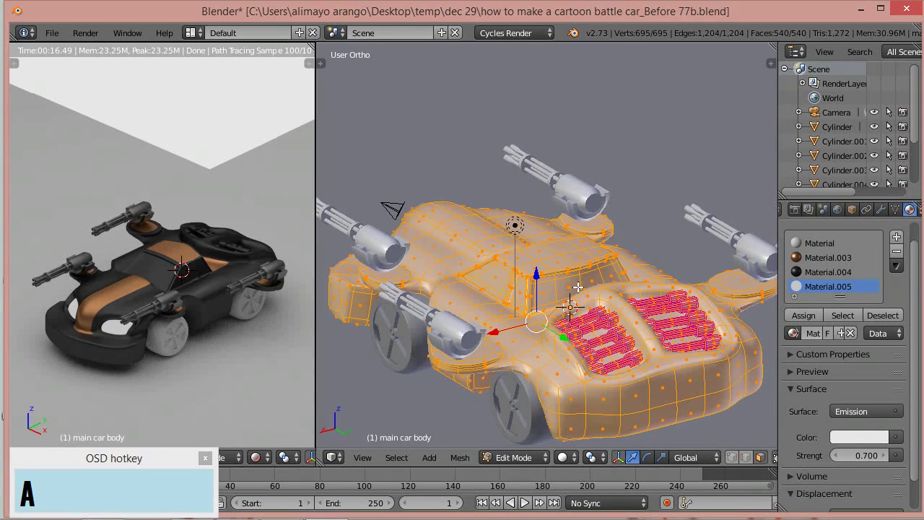
key("a")
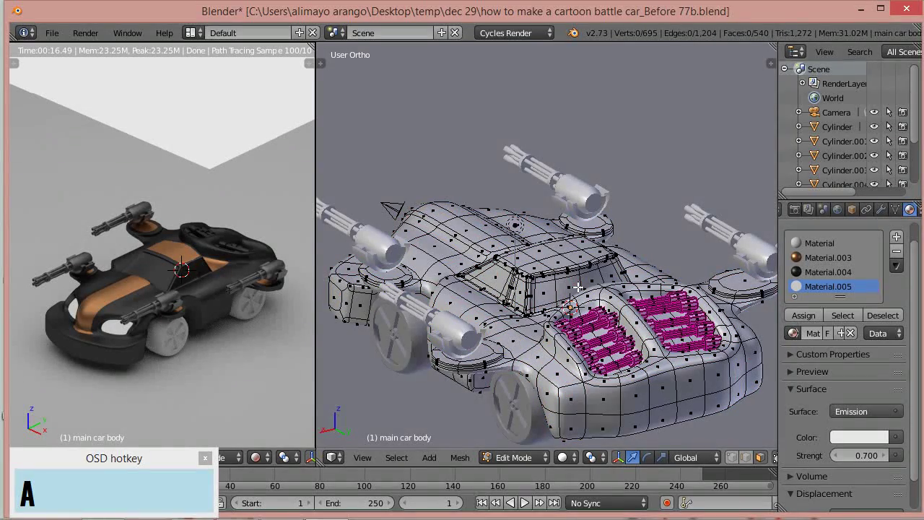
scroll(578, 288, "up", 4)
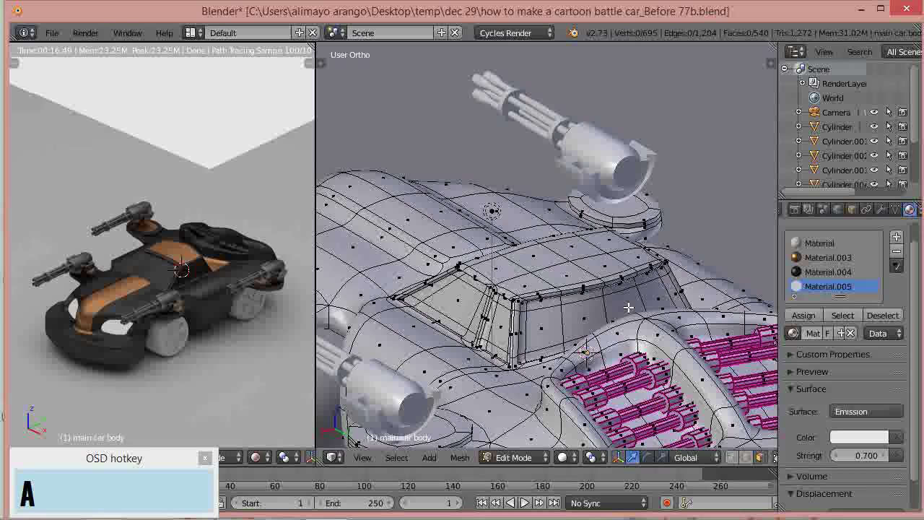
middle_click_drag(650, 343, 538, 249, "shift")
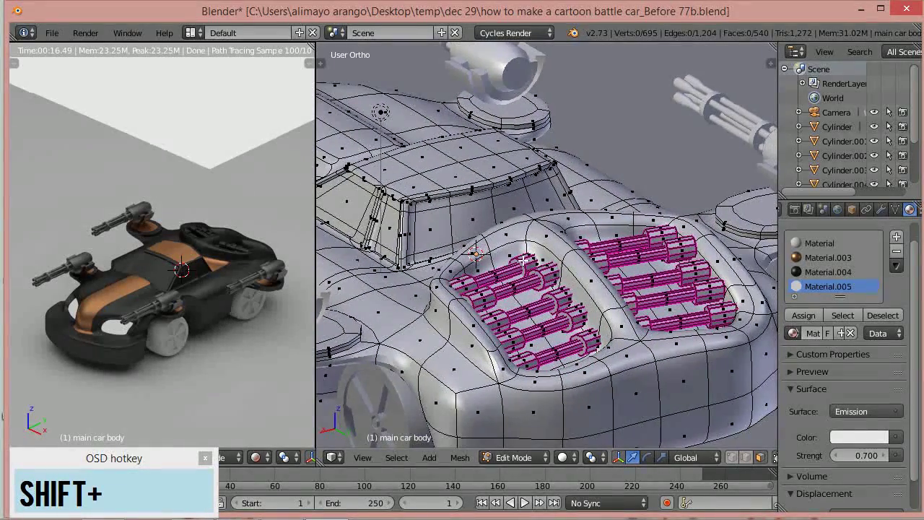
scroll(489, 277, "up", 1)
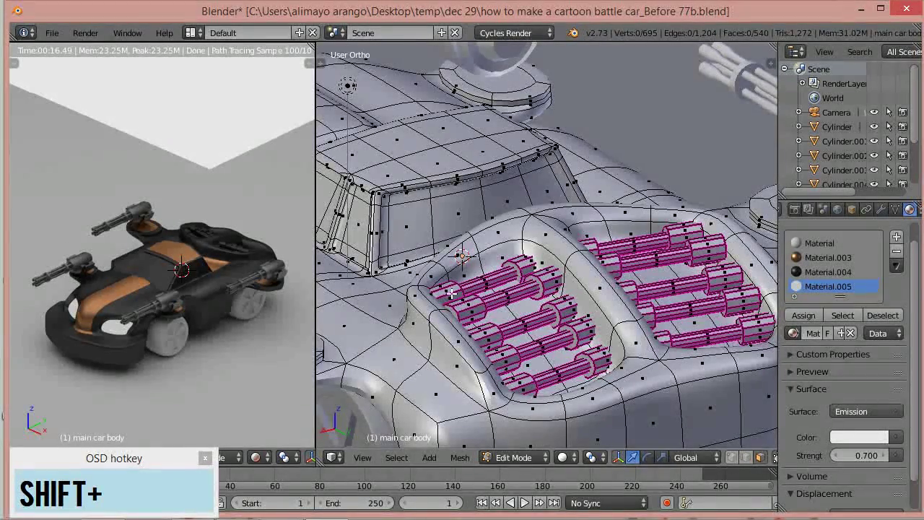
key("l")
key("l")
key("l")
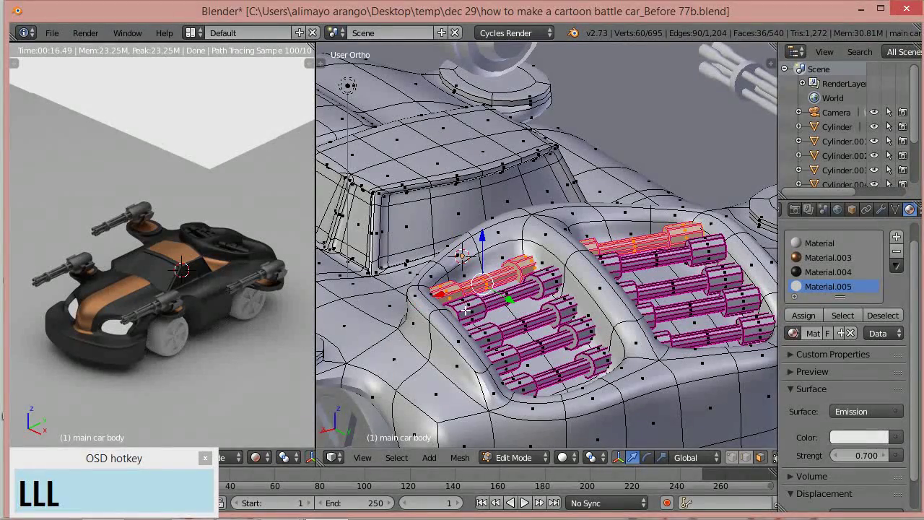
key("l")
key("l")
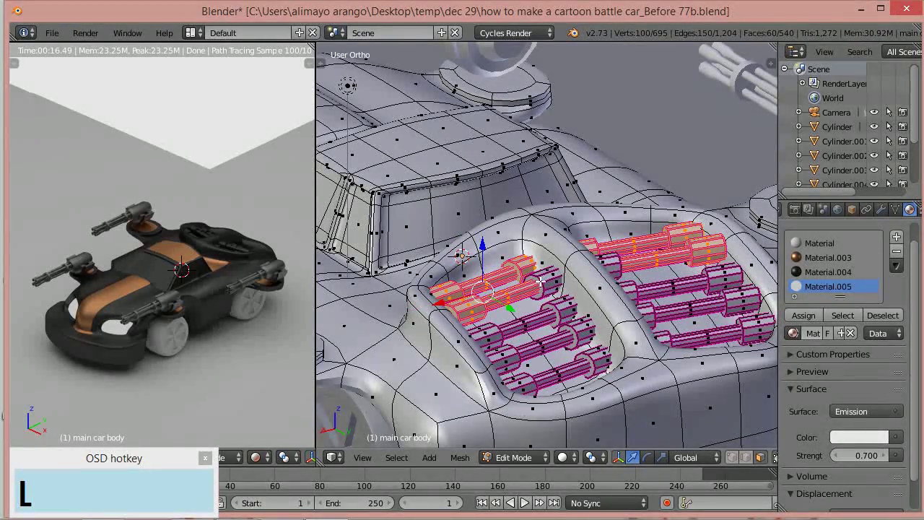
key("l")
key("l")
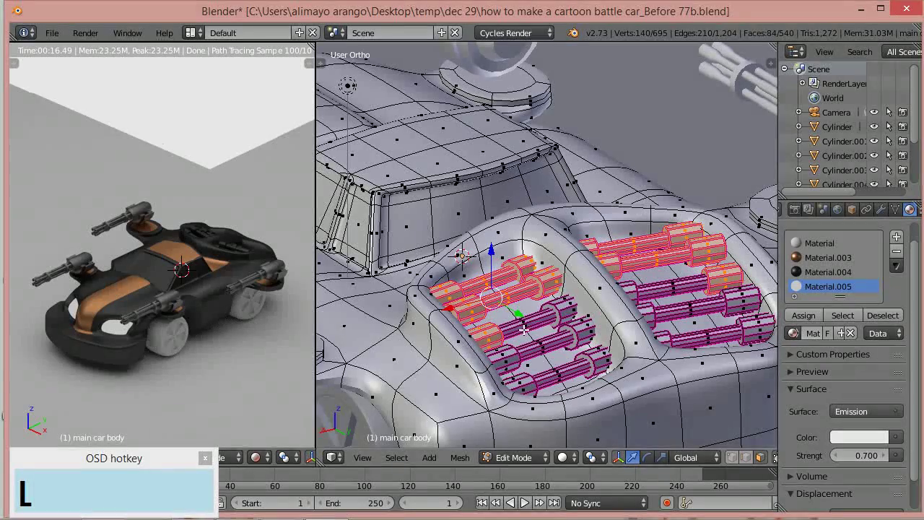
key("l")
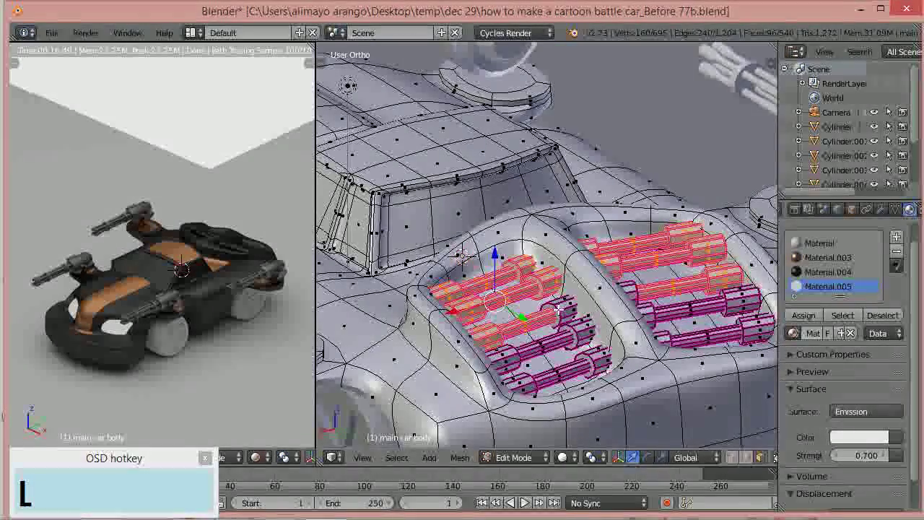
key("l")
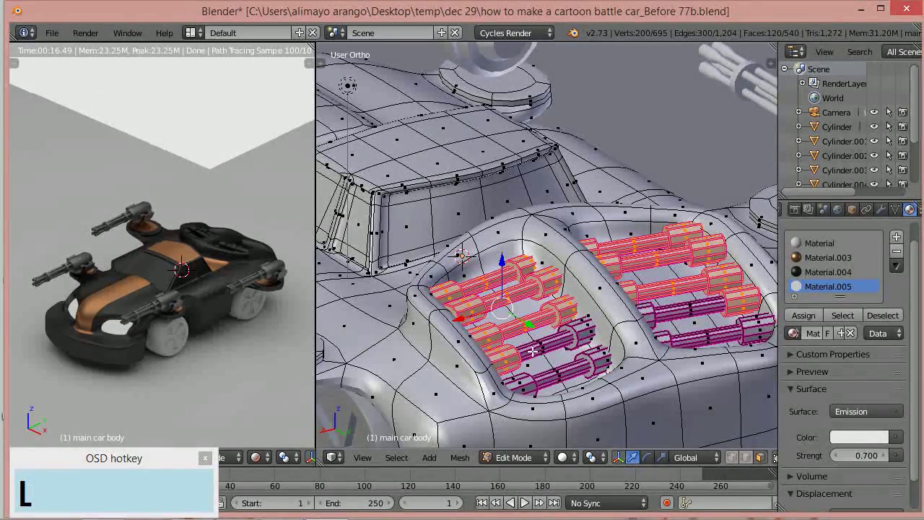
key("l")
key("l")
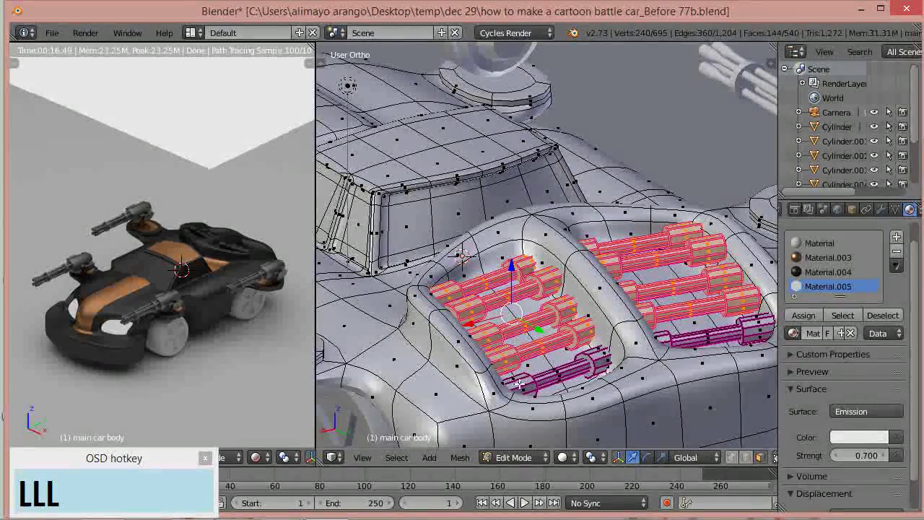
key("l")
key("l")
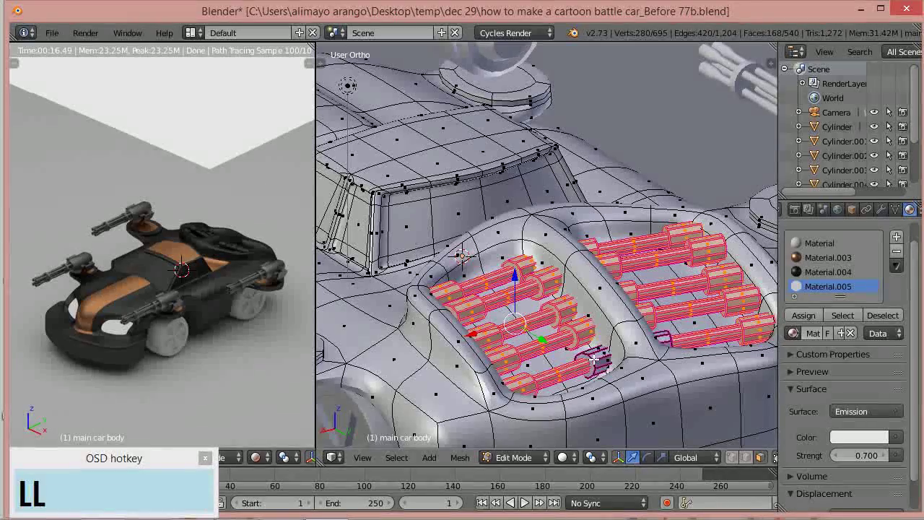
key("l")
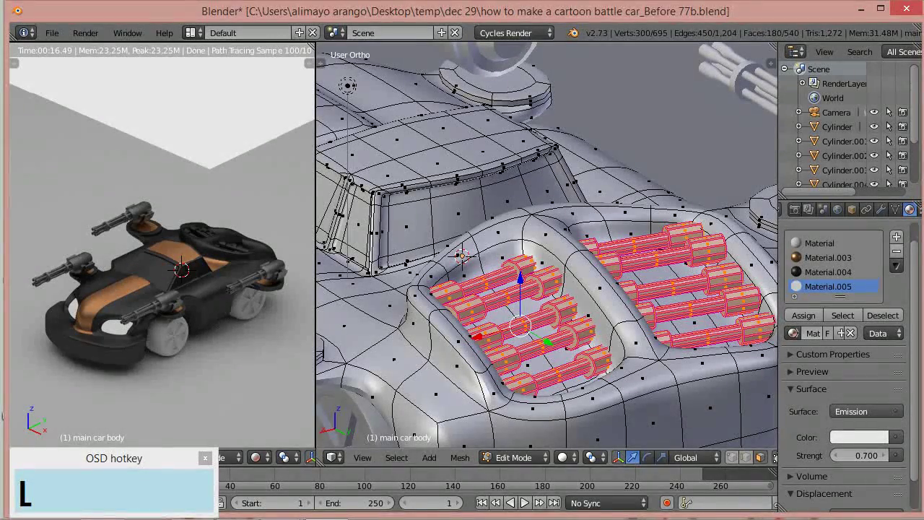
key("shift+z")
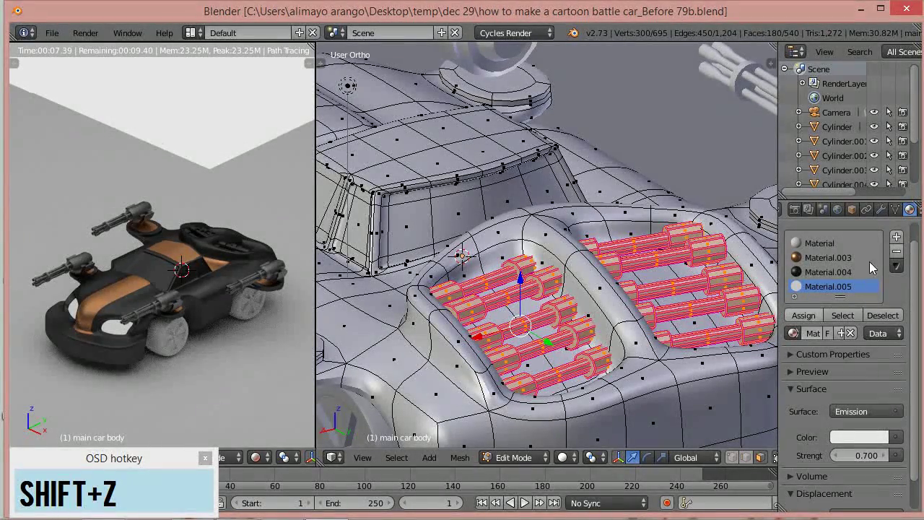
Step: Add a fifth material slot with a new material and set its surface to Mix Shader
scroll(914, 246, "up", 1)
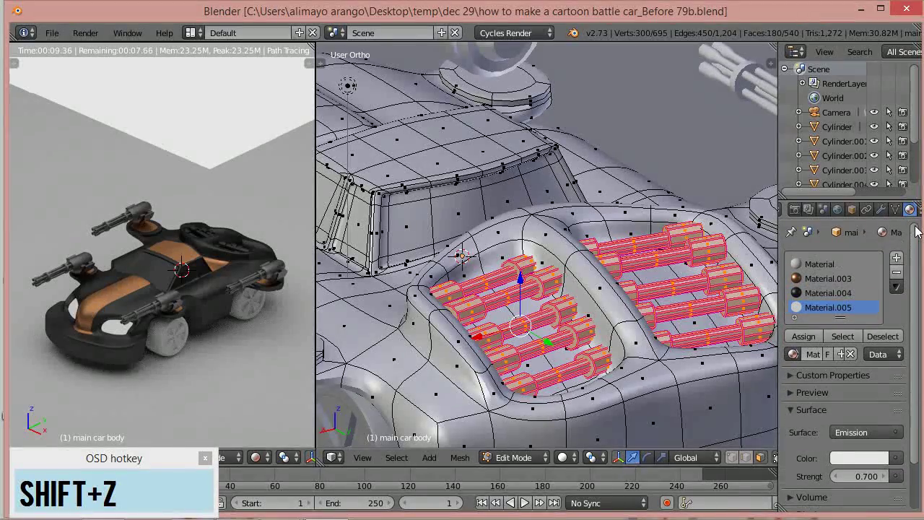
left_click(896, 260)
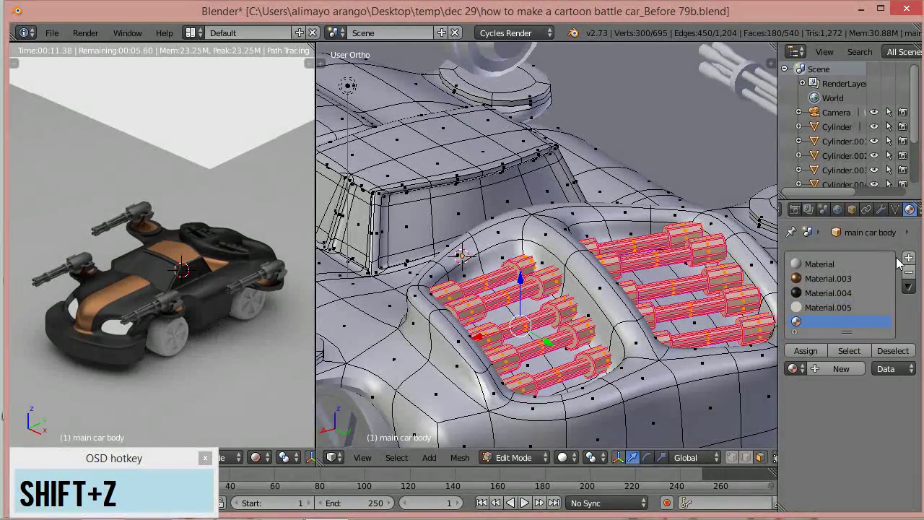
left_click(834, 368)
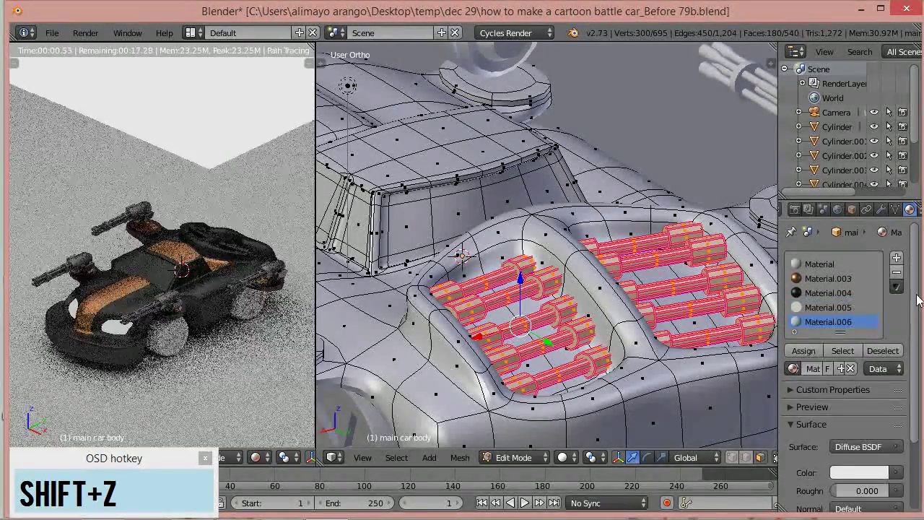
scroll(916, 334, "down", 1)
scroll(917, 335, "down", 3)
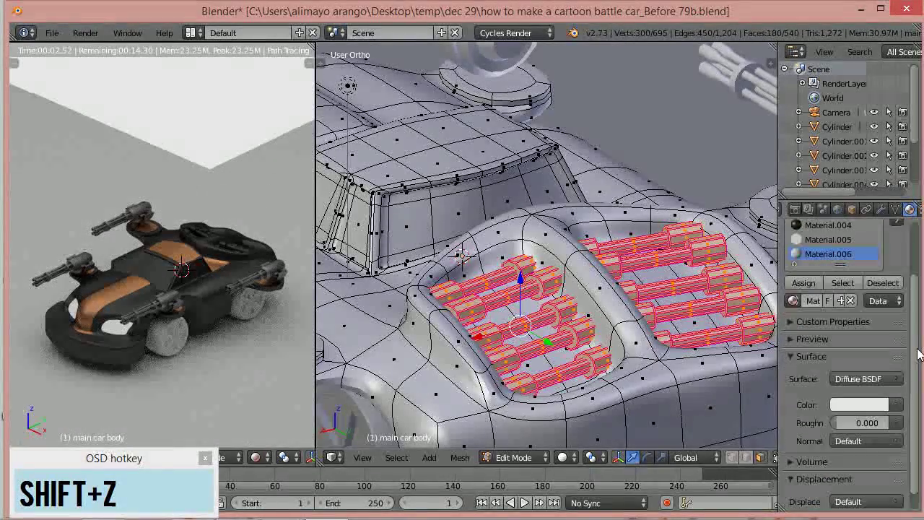
left_click(863, 372)
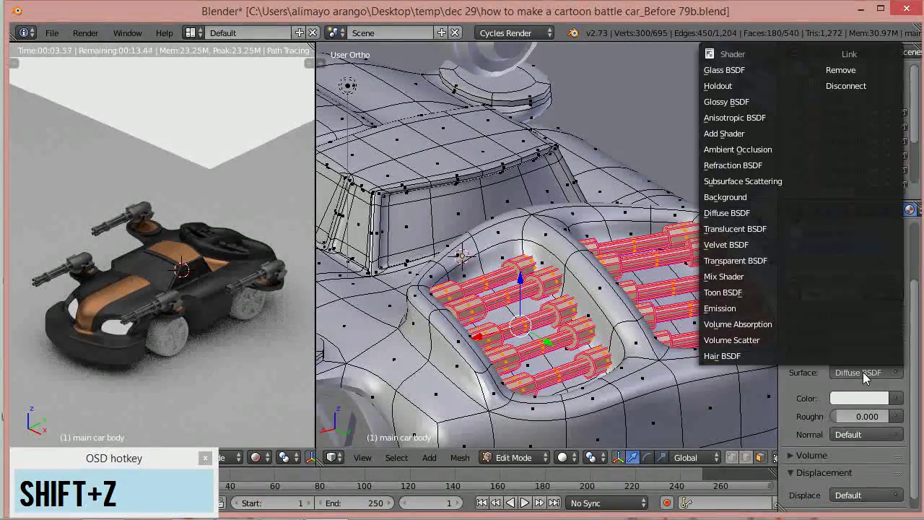
left_click(741, 276)
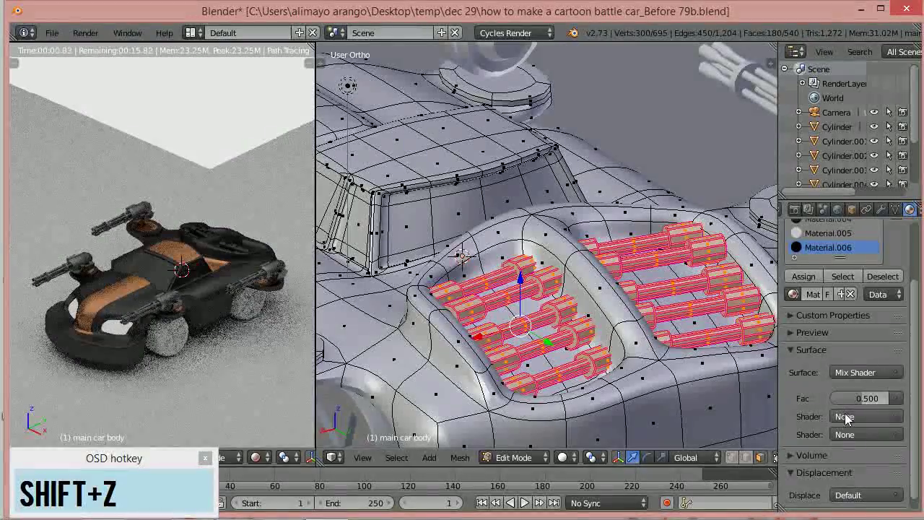
Step: Mix Glossy BSDF as the first shader with Diffuse BSDF as the second and set the diffuse color to dark grey, RGB 0.091
left_click(858, 417)
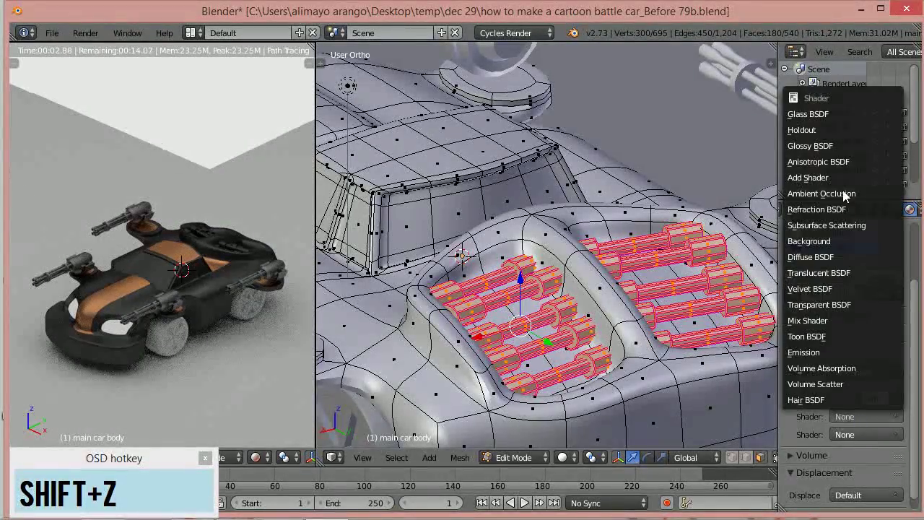
left_click(824, 146)
scroll(873, 448, "down", 4)
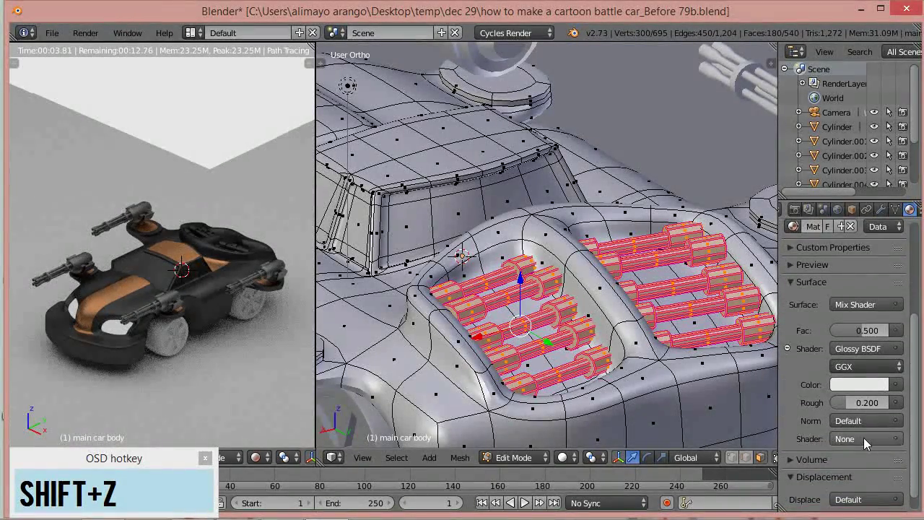
left_click(863, 438)
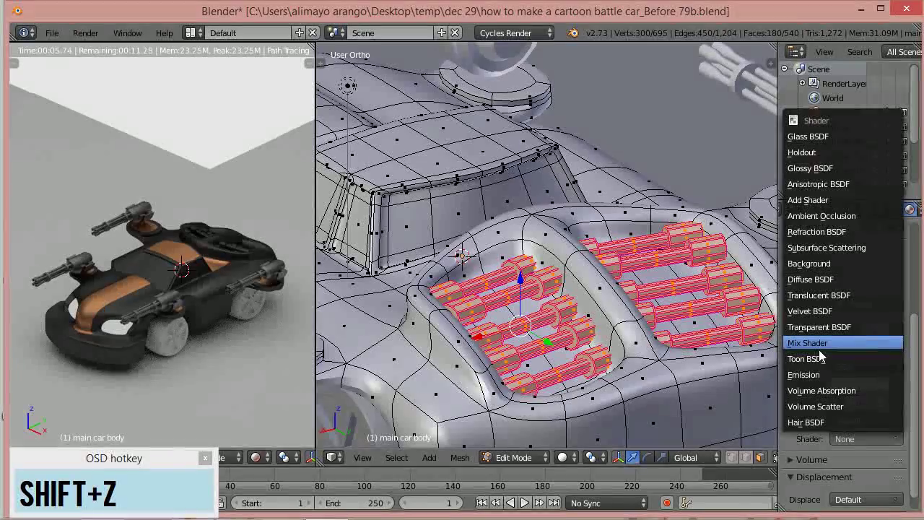
left_click(813, 278)
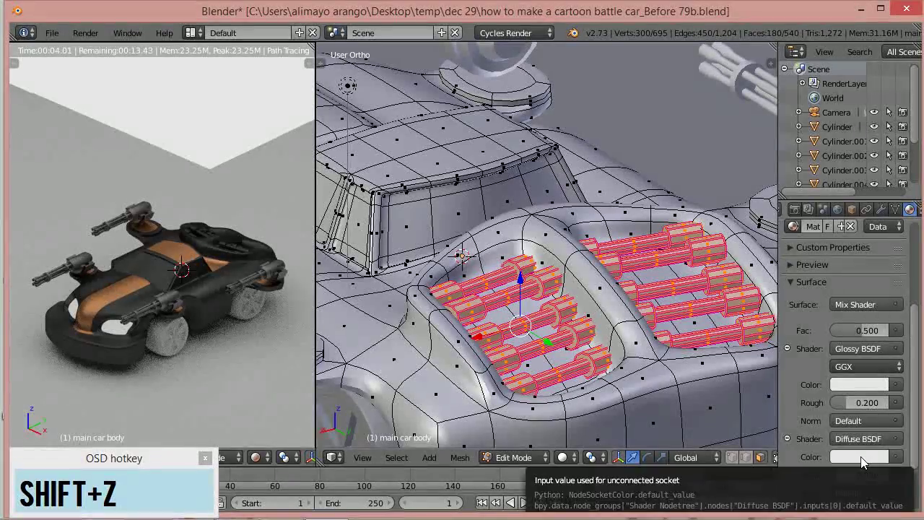
left_click(860, 457)
left_click_drag(879, 328, 876, 316)
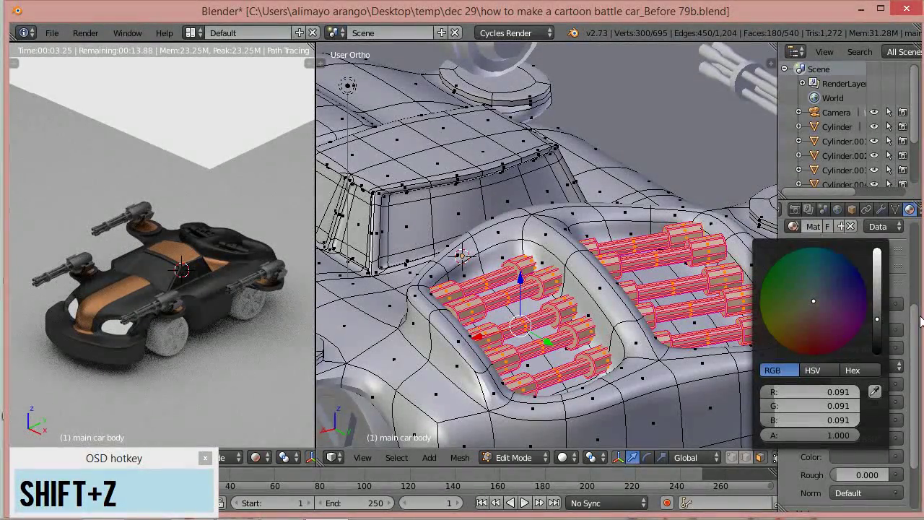
Step: Assign the new glossy grey material to the selected engine pipes and refresh the rendered preview
left_click_drag(916, 318, 920, 226)
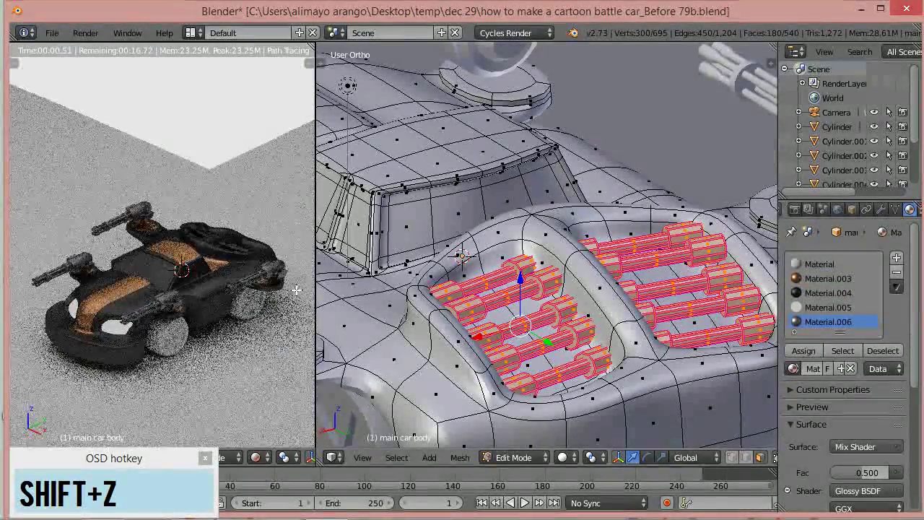
key("shift+z")
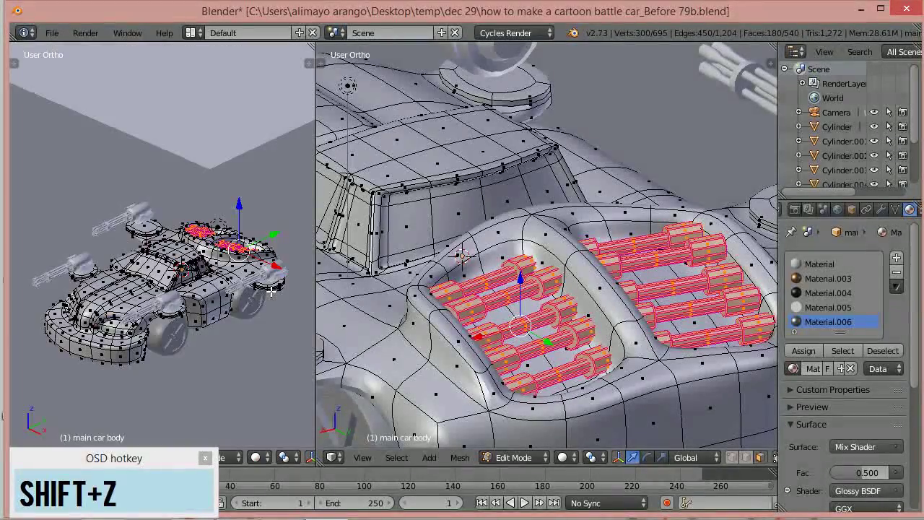
key("shift+z")
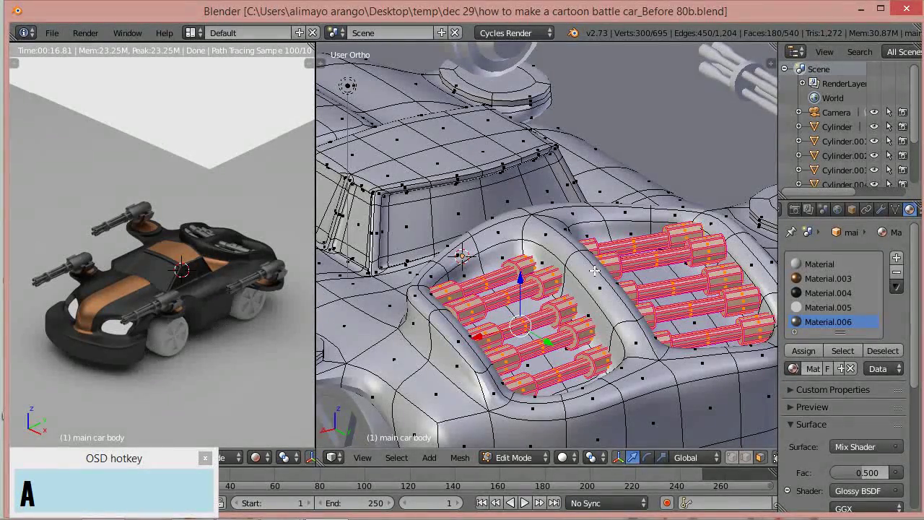
Step: Clear the selection and select all the glass faces of the rear window beside the engine openings
key("a")
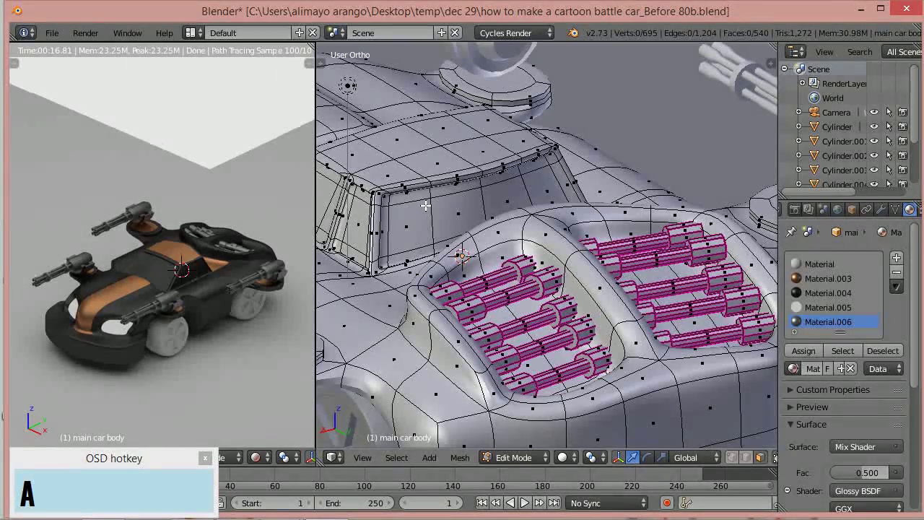
right_click(396, 199, "shift")
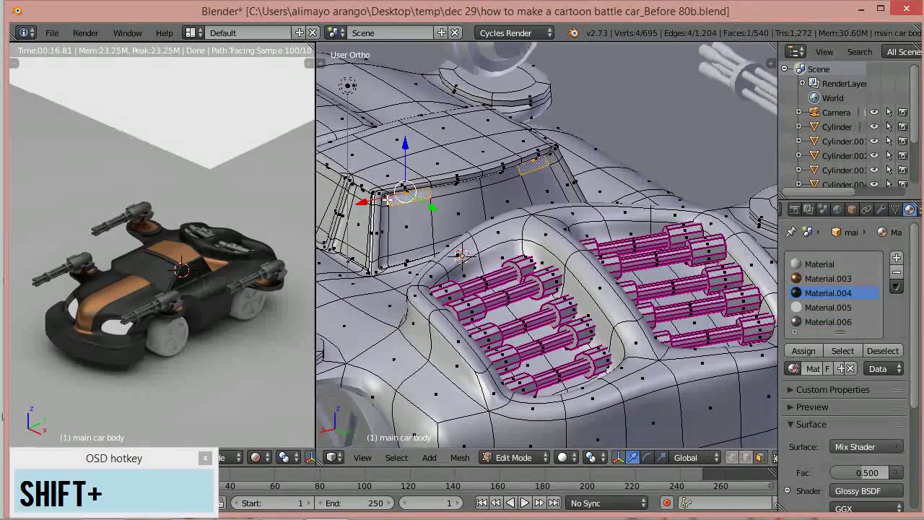
right_click(387, 205, "shift")
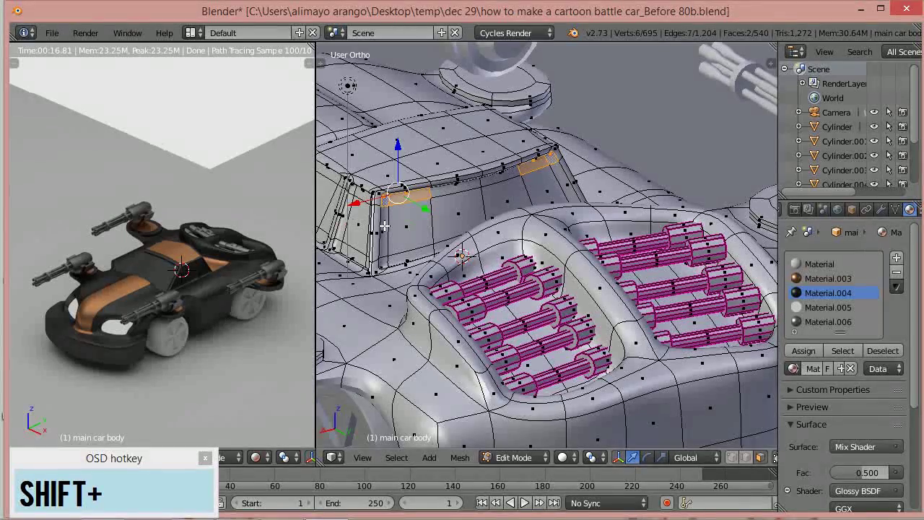
right_click(410, 240, "shift")
right_click(390, 258, "shift")
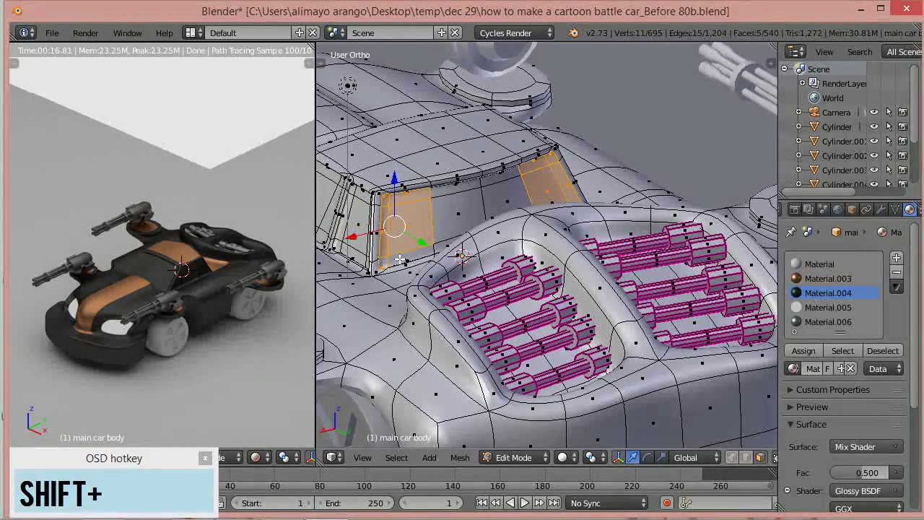
right_click(404, 256, "shift")
right_click(455, 216, "shift")
right_click(449, 193, "shift")
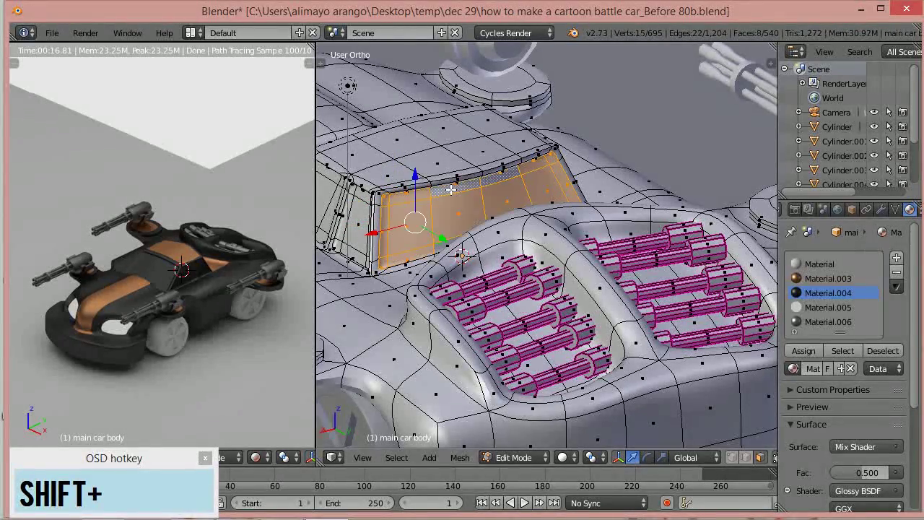
right_click(437, 247, "shift")
middle_click_drag(433, 278, 598, 338)
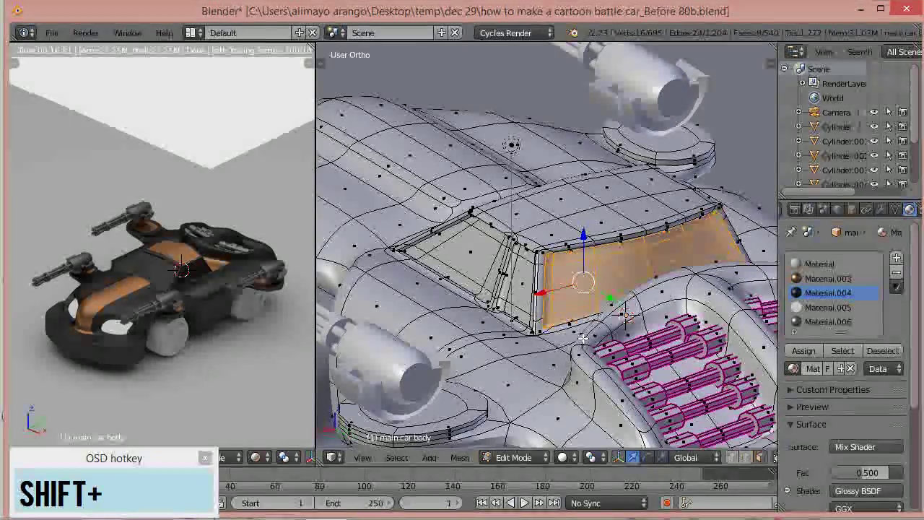
Step: Add all the faces of the small rear side window to the selection
middle_click_drag(522, 335, 578, 346)
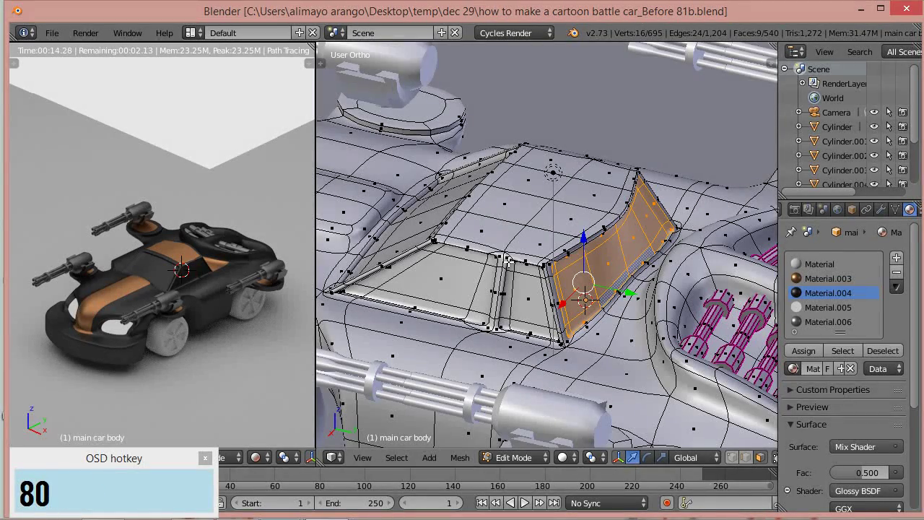
right_click(510, 268, "shift")
right_click(522, 292, "shift")
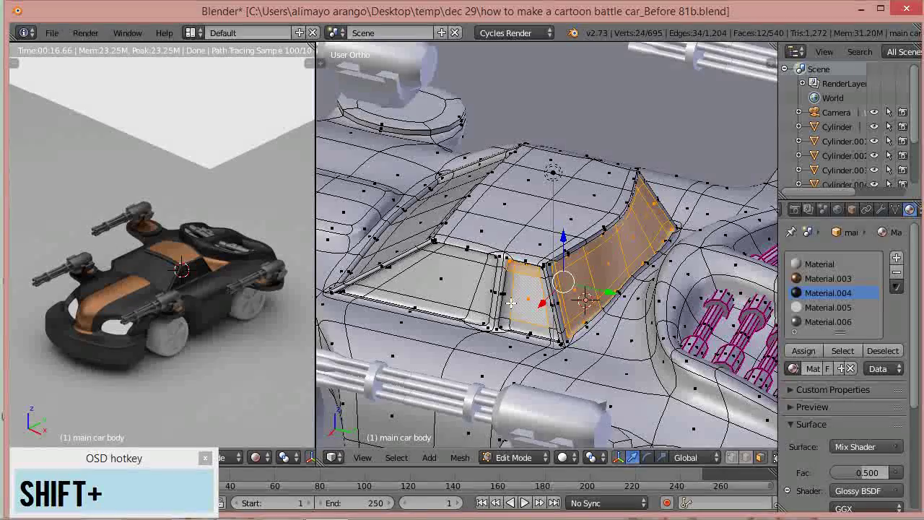
right_click(508, 324, "shift")
right_click(509, 317, "shift")
right_click(551, 330, "shift")
right_click(522, 326, "shift")
middle_click_drag(518, 321, 557, 309)
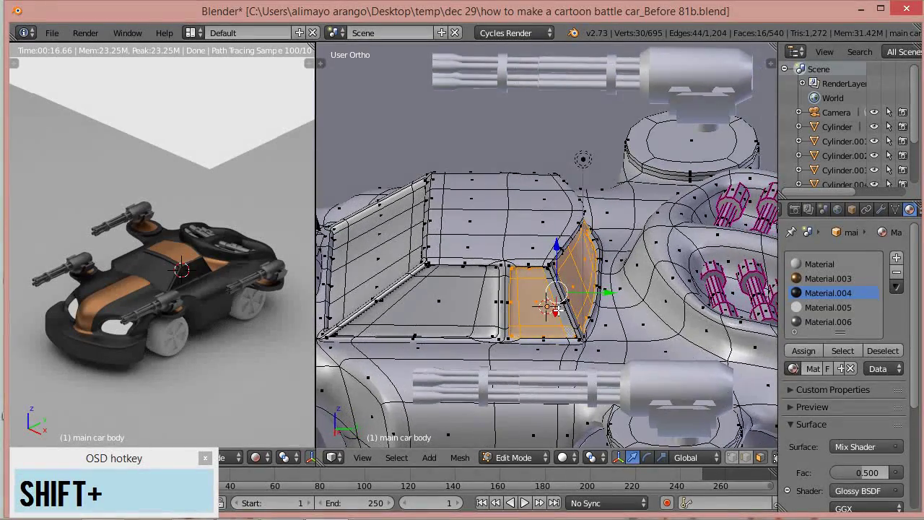
scroll(558, 309, "up", 2)
right_click(571, 352, "shift")
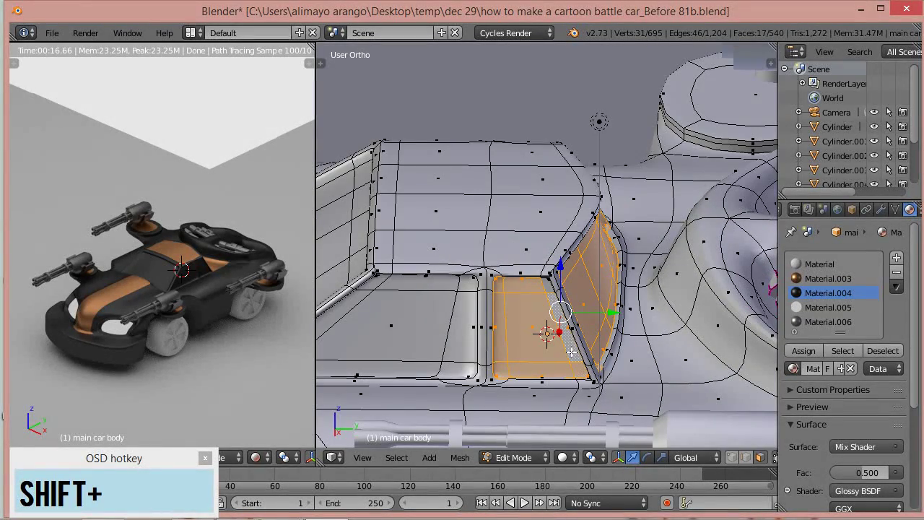
right_click(548, 286, "shift")
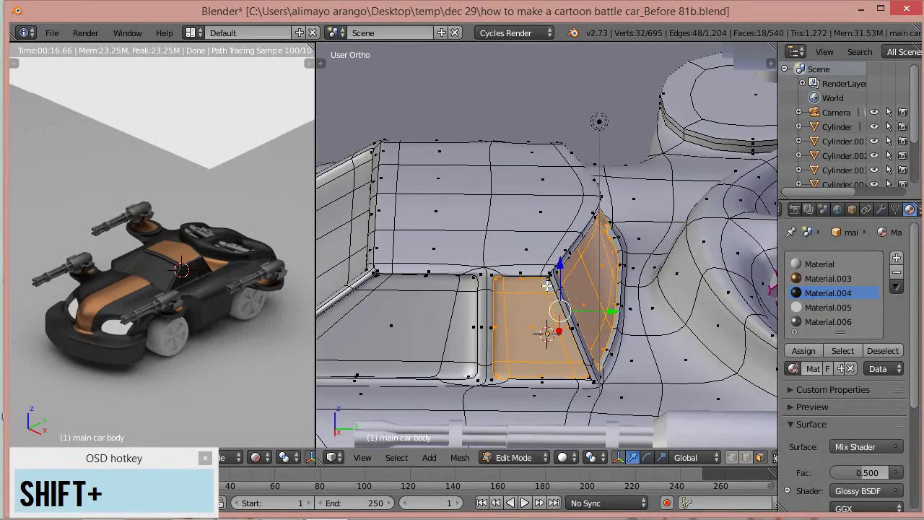
Step: Add all the faces of the larger front side window to the selection, including its edge and corner faces
right_click(385, 288, "shift")
right_click(408, 287, "shift")
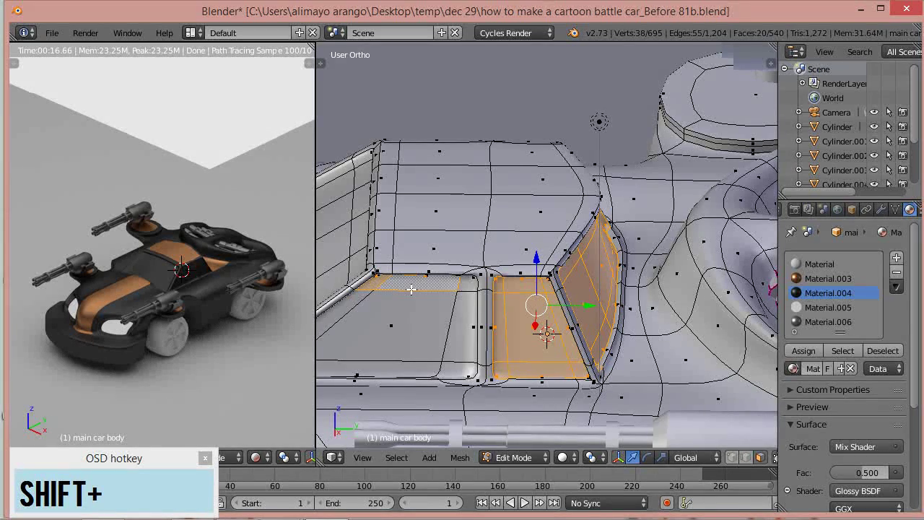
right_click(465, 284, "shift")
right_click(347, 311, "shift")
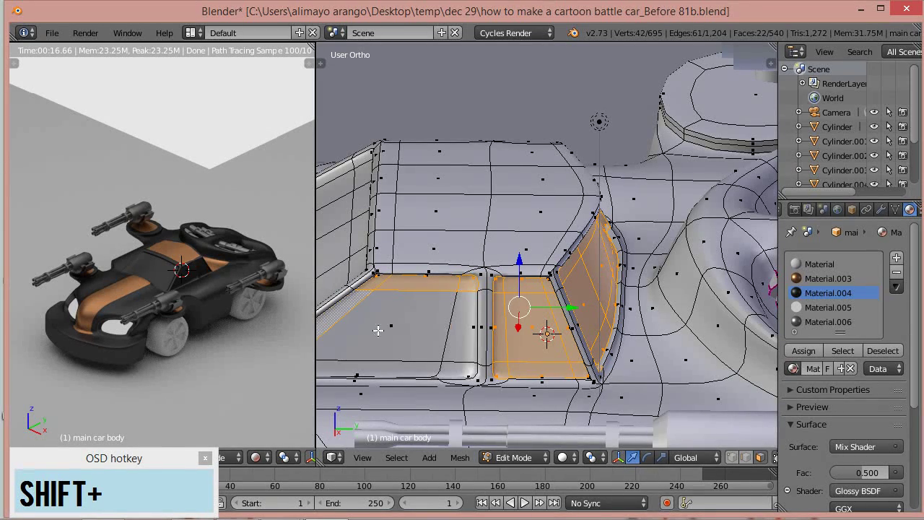
right_click(378, 331, "shift")
right_click(464, 338, "shift")
middle_click_drag(417, 343, 563, 334)
right_click(413, 353, "shift")
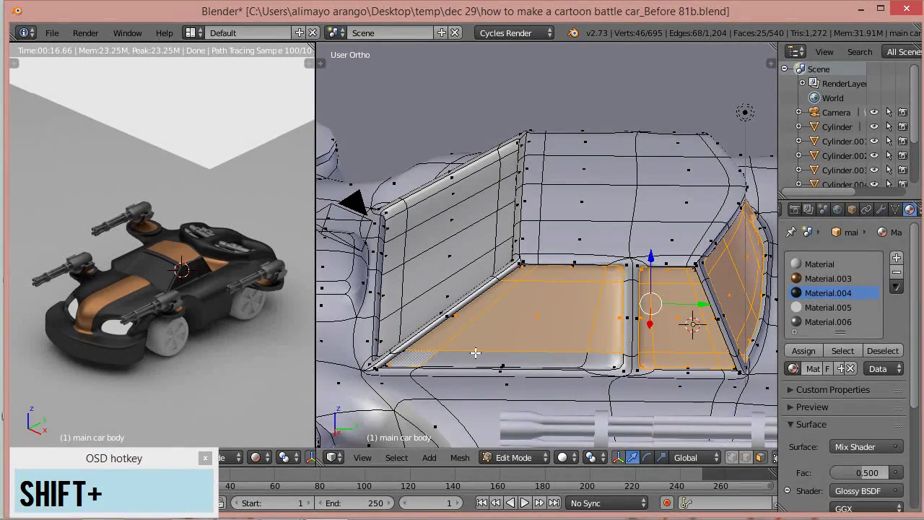
right_click(480, 359, "shift")
right_click(603, 361, "shift")
Step: Add all the windshield faces to the selection and save a new file version as how to make a cartoon battle car_Before 82b.blend
middle_click_drag(484, 337, 587, 328)
middle_click_drag(489, 342, 595, 327)
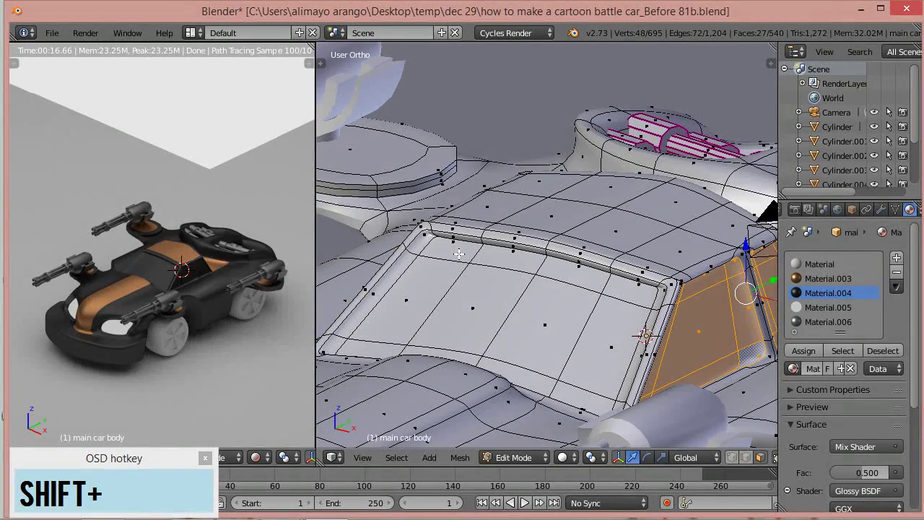
left_click(496, 260, "alt+shift")
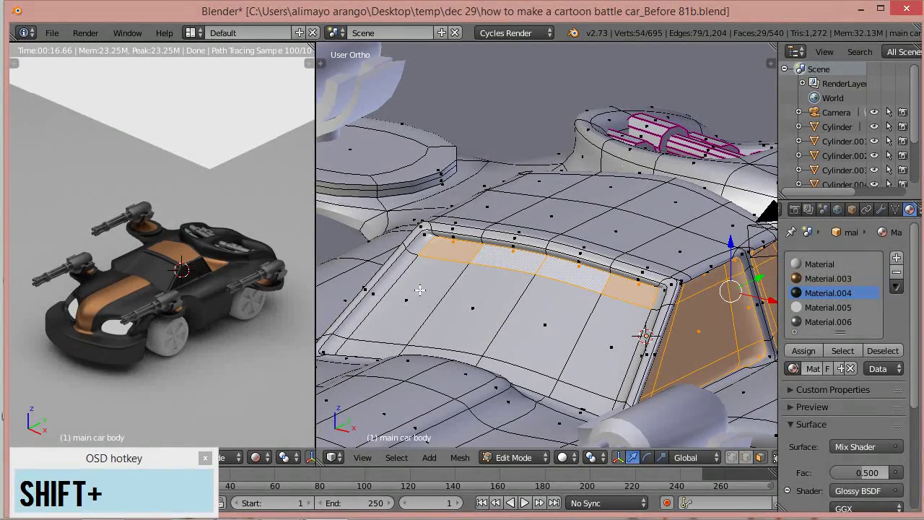
left_click(419, 289, "alt+shift")
left_click(466, 313, "shift")
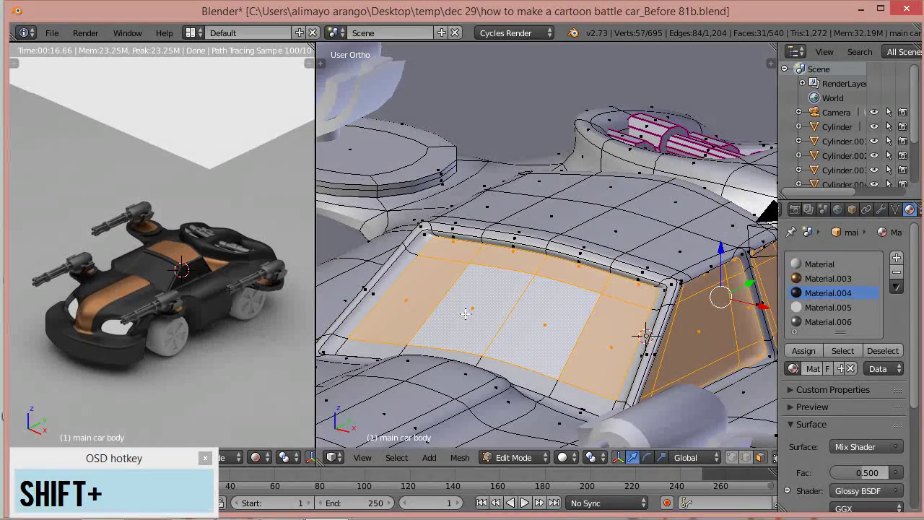
left_click(385, 348, "alt+shift")
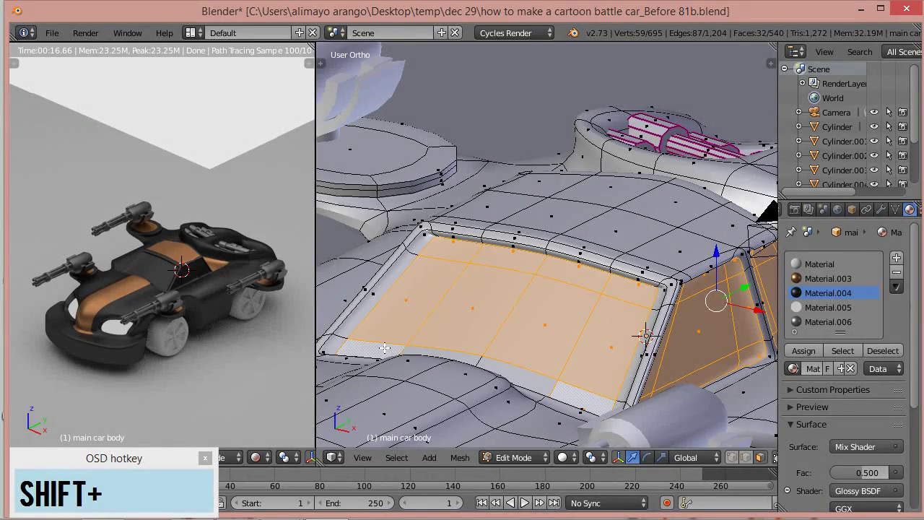
left_click(469, 358, "alt+shift")
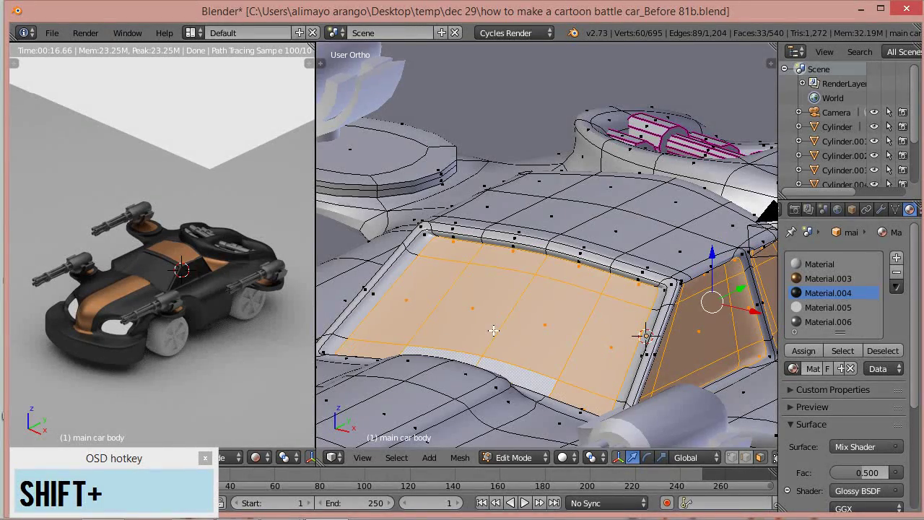
left_click(422, 245, "shift")
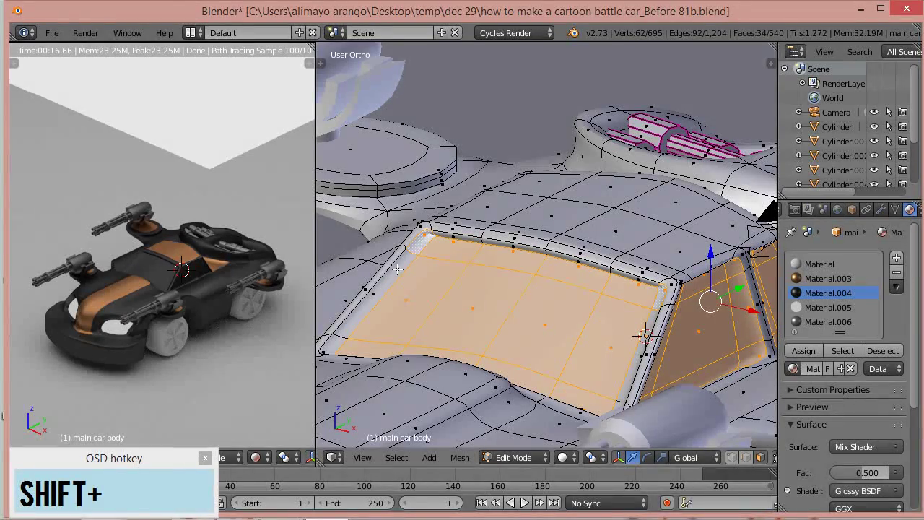
left_click(398, 270, "shift")
left_click(337, 344, "shift")
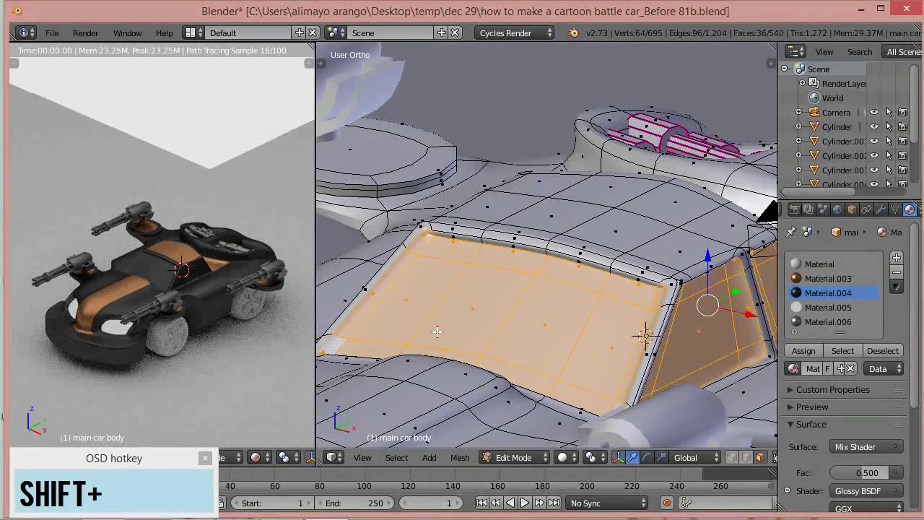
middle_click_drag(488, 323, 509, 323)
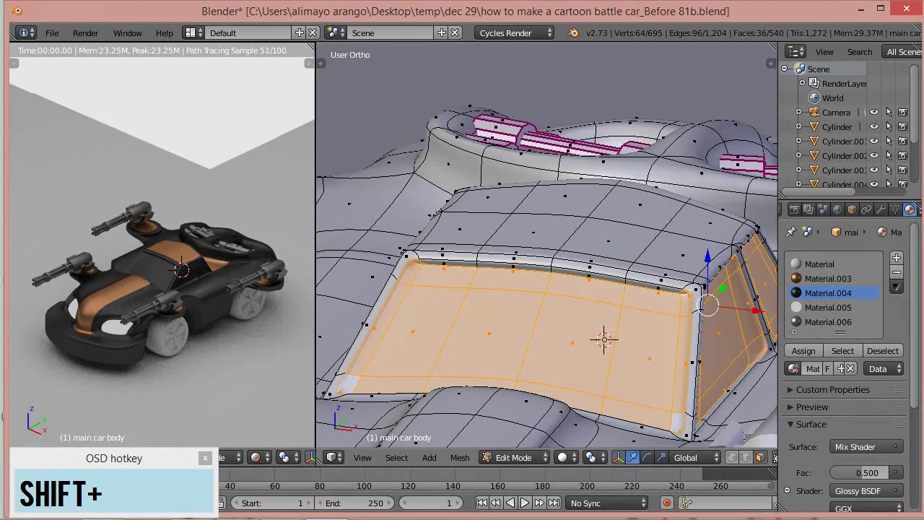
key("ctrl+shift+s")
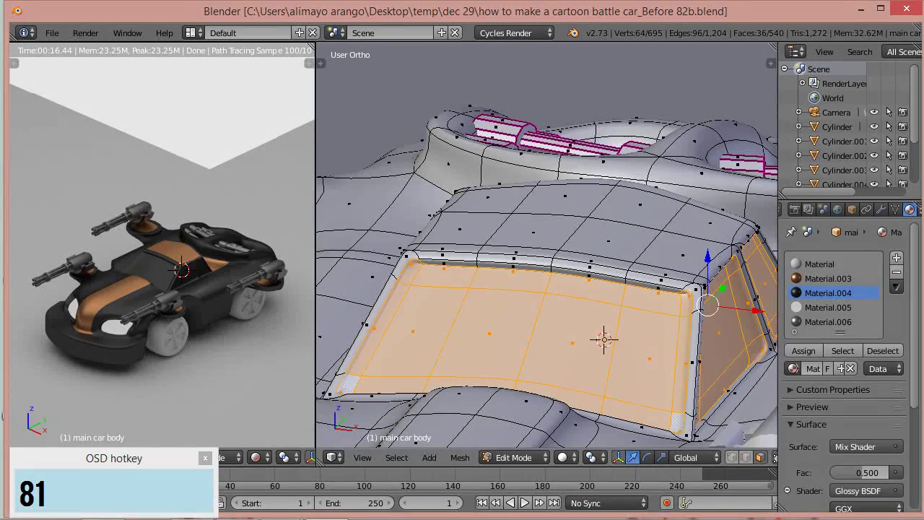
Step: Add another material slot with a new material and set its surface to Transparent BSDF
left_click(896, 258)
left_click(841, 368)
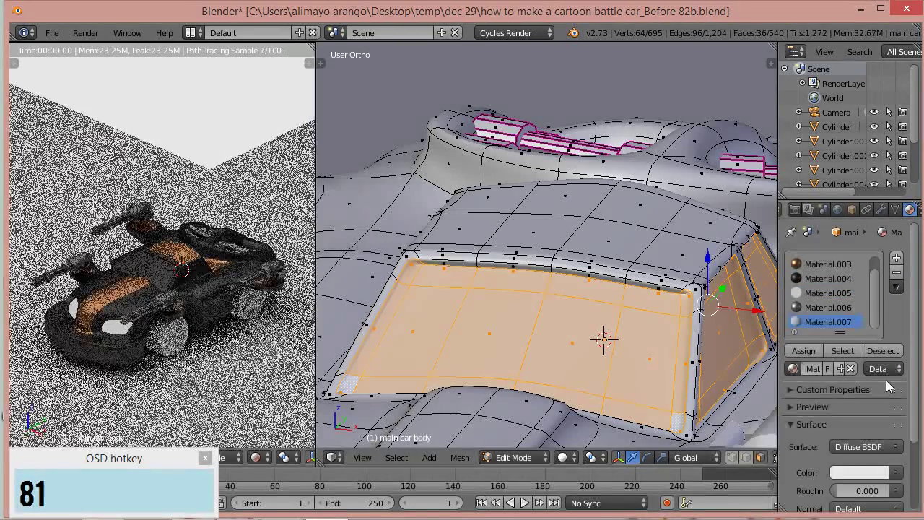
left_click_drag(913, 339, 913, 397)
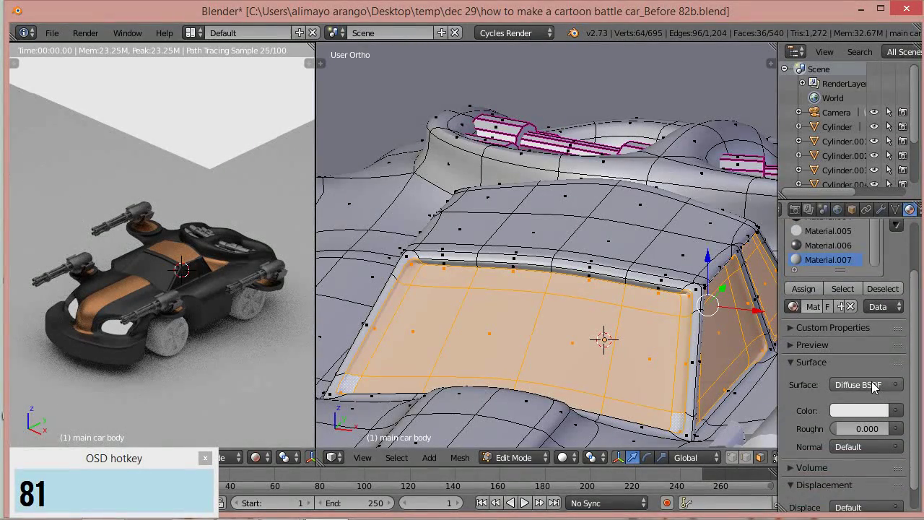
left_click(872, 384)
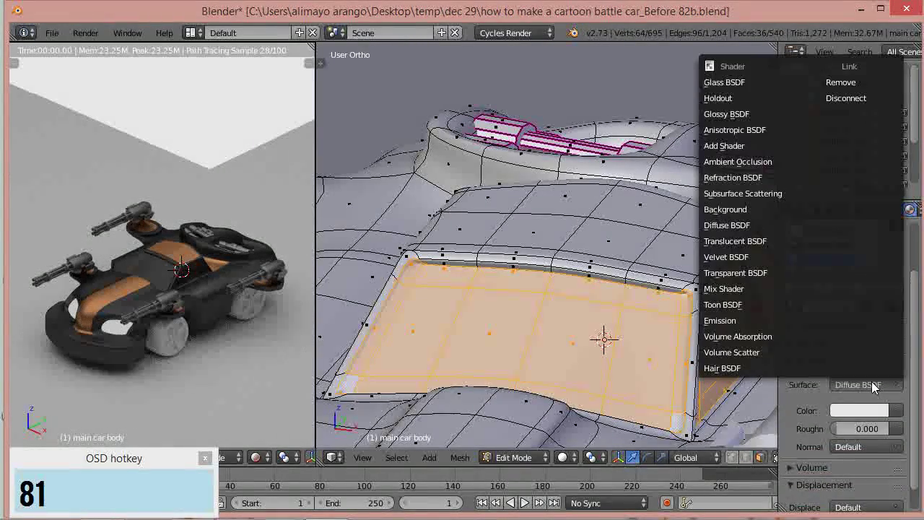
left_click(761, 274)
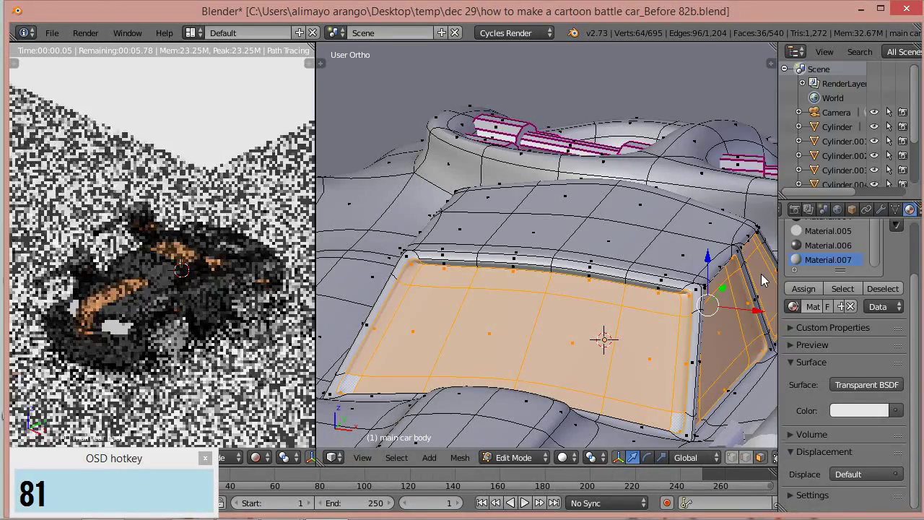
Step: Assign the new transparent material to the selected window faces and refresh the rendered preview
left_click(810, 290)
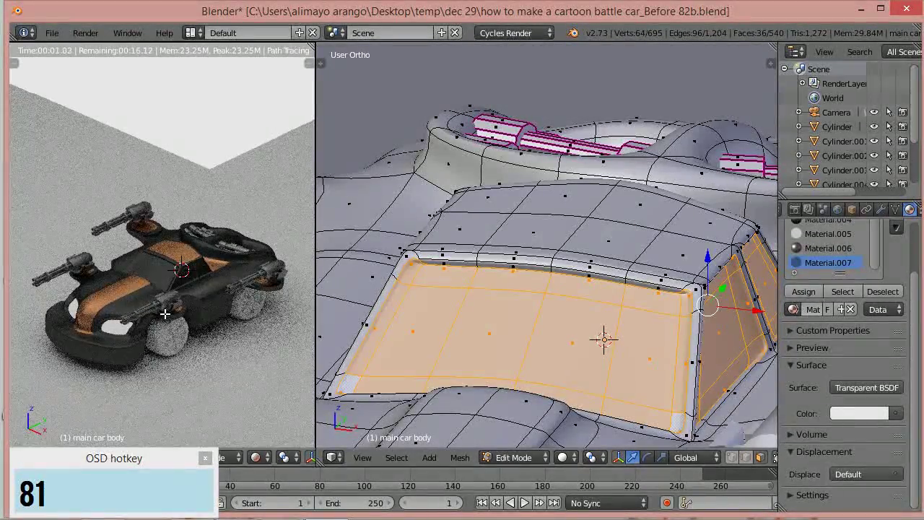
key("shift+z")
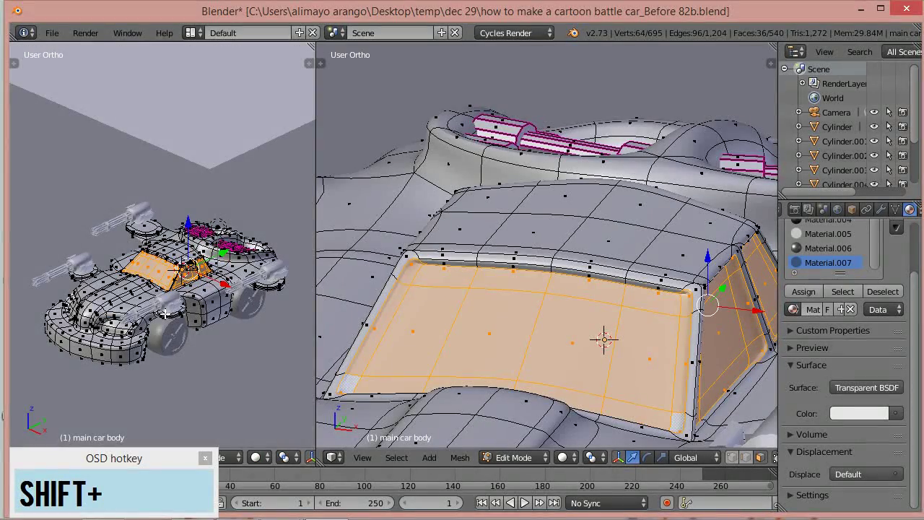
key("shift+z")
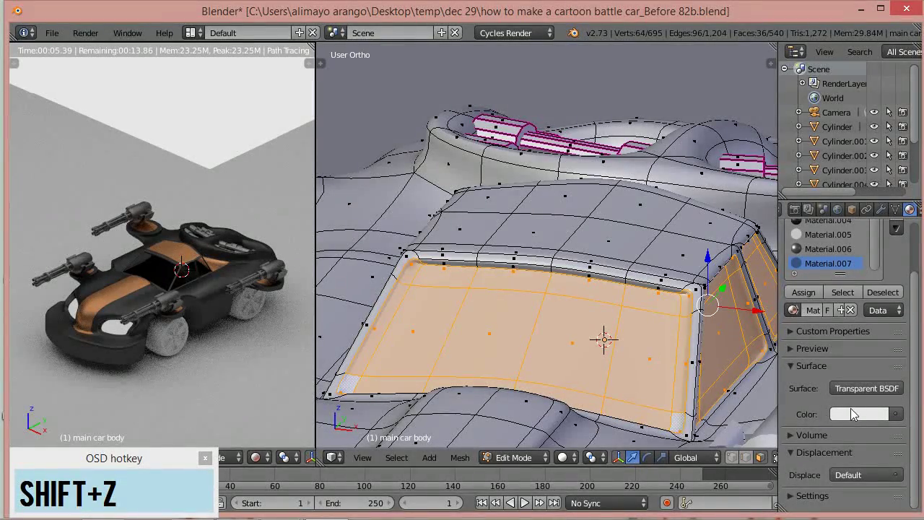
Step: Darken the window material's transparent color to dark grey
left_click(862, 415)
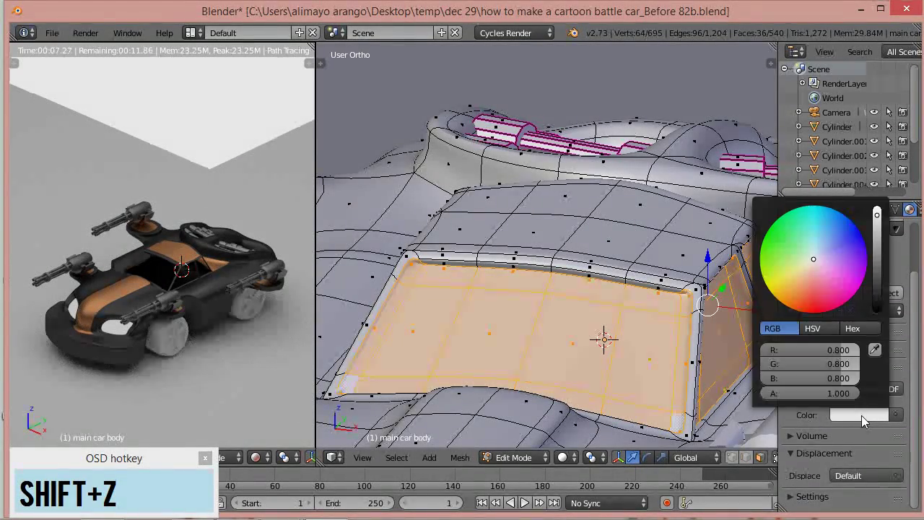
left_click(875, 264)
left_click_drag(874, 264, 880, 288)
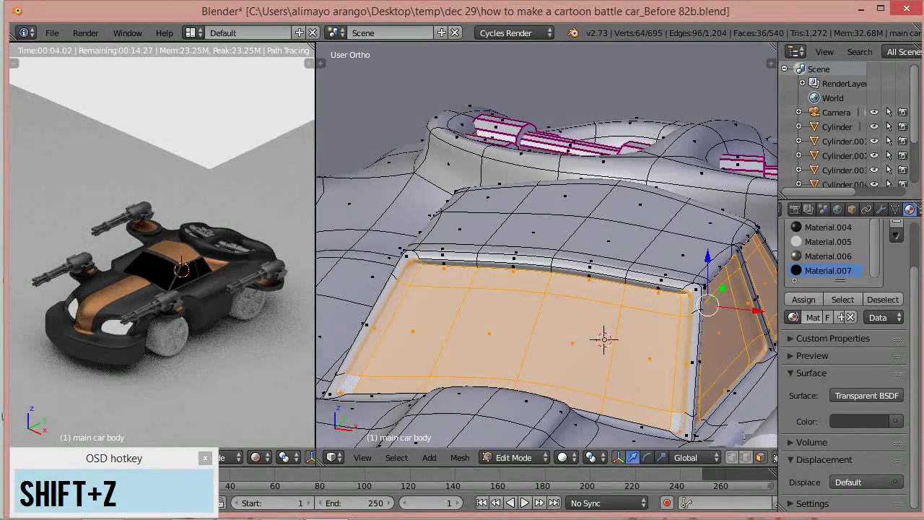
Step: Save a new file version as how to make a cartoon battle car_Before 83b.blend and switch the car body to Object Mode
key("ctrl+alt+s")
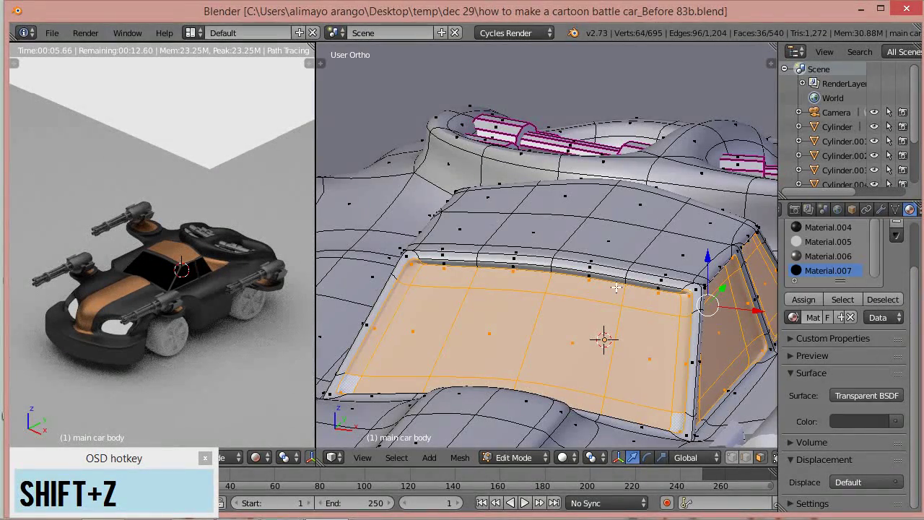
left_click(535, 457)
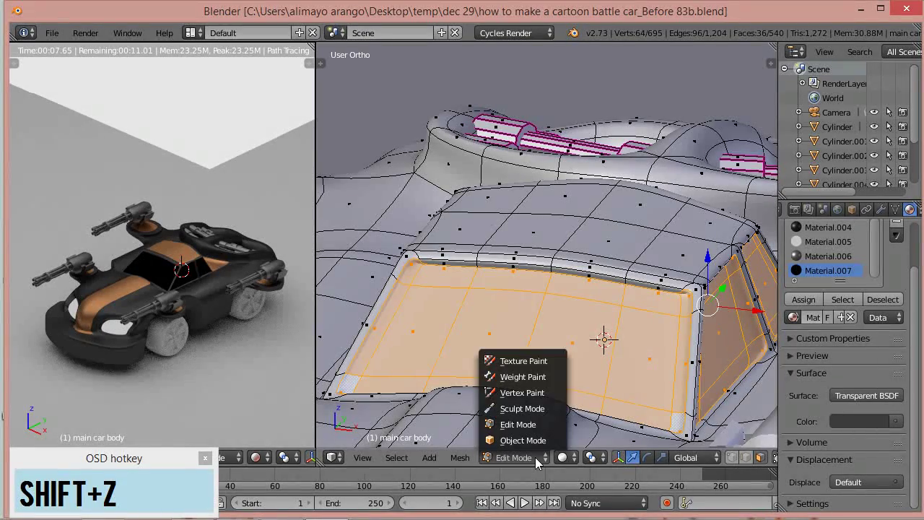
left_click(535, 441)
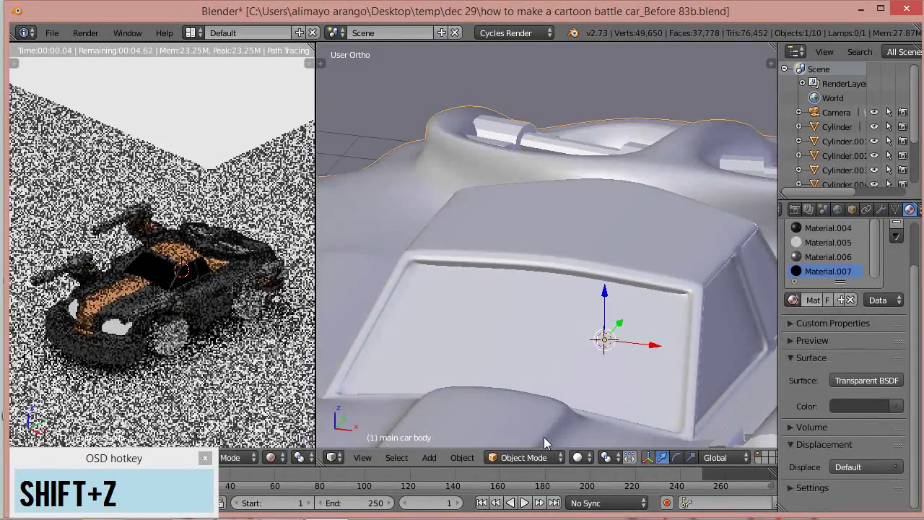
Step: Select the front wheel below the side gun, switch it to Edit Mode and deselect all of its faces
middle_click_drag(686, 356, 522, 148, "shift")
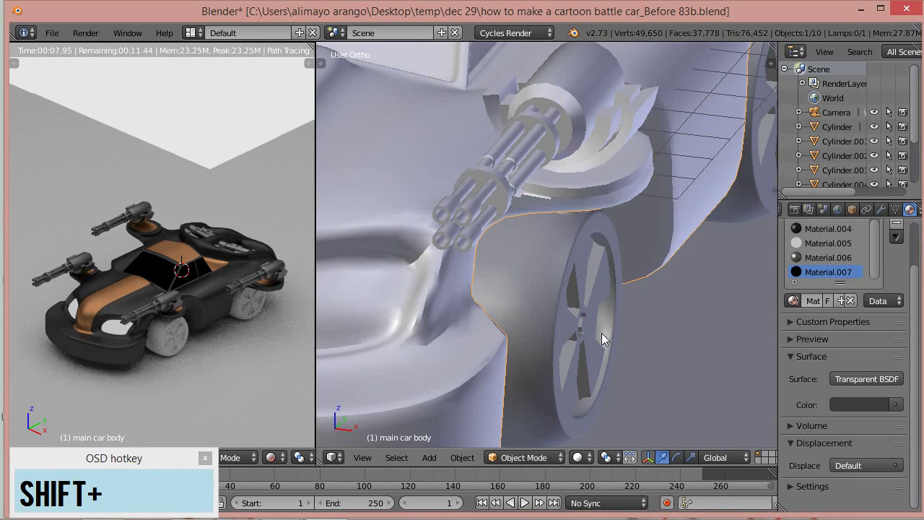
middle_click_drag(617, 388, 546, 337, "shift")
right_click(546, 337)
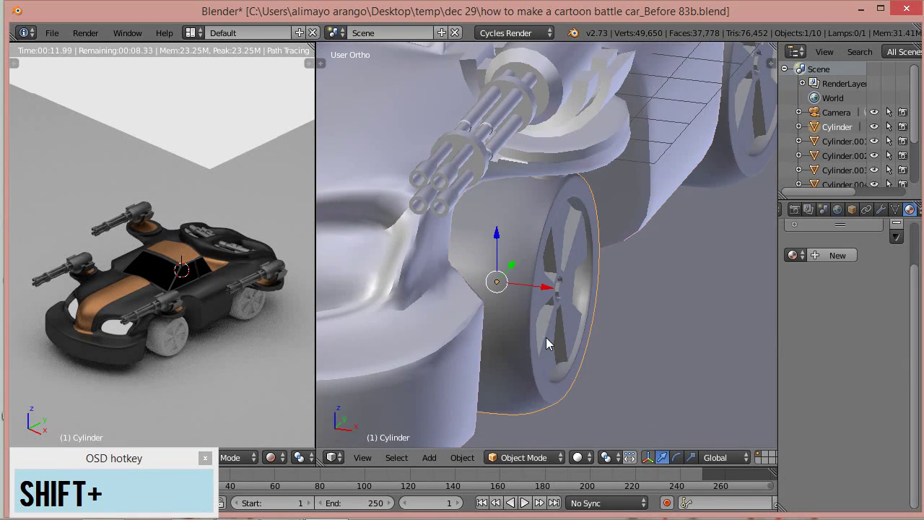
left_click(543, 454)
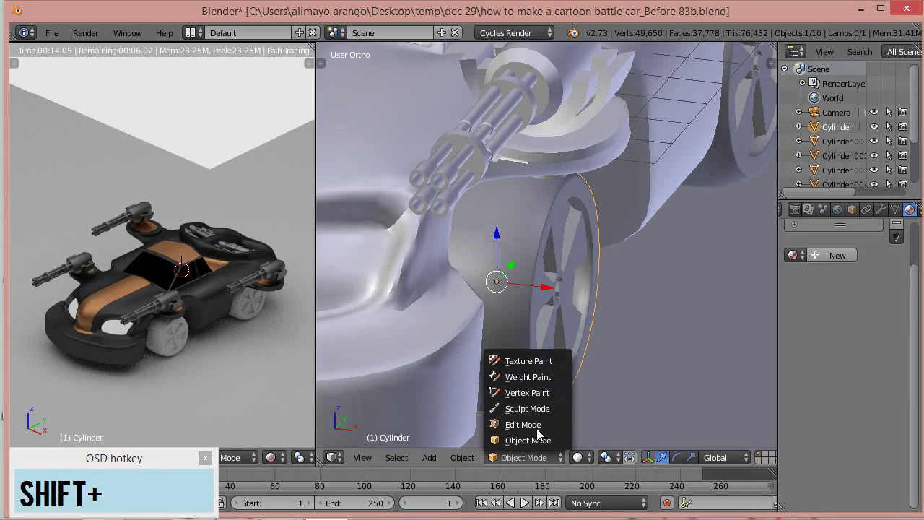
left_click(535, 424)
key("a")
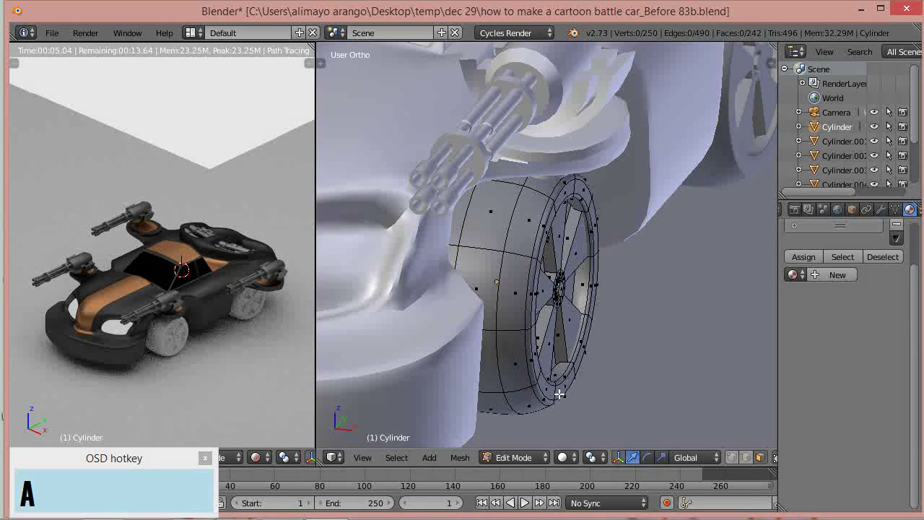
Step: Select the tire's tread and outer sidewall face loops and save a new version as how to make a cartoon battle car_Before 84b.blend
right_click(527, 386, "alt")
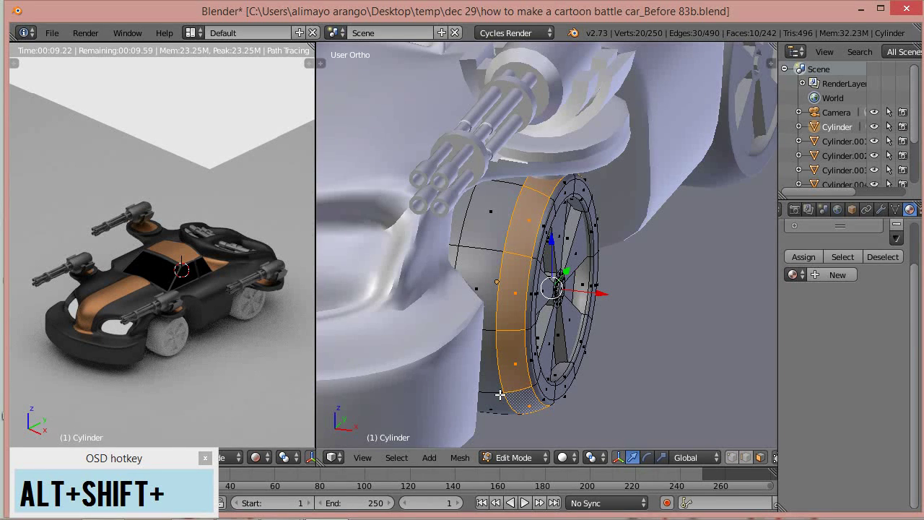
right_click(499, 394, "alt+shift")
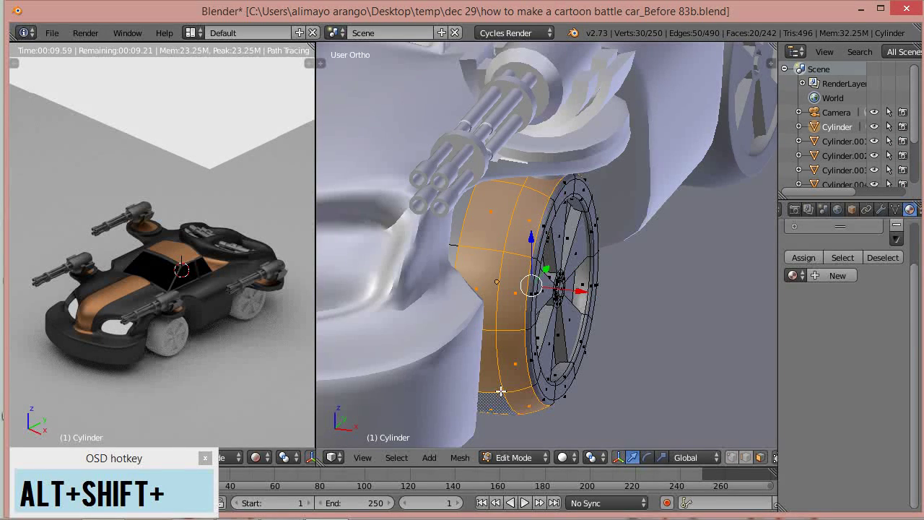
right_click(455, 245, "alt+shift")
middle_click_drag(567, 372, 530, 371)
middle_click_drag(522, 320, 411, 369)
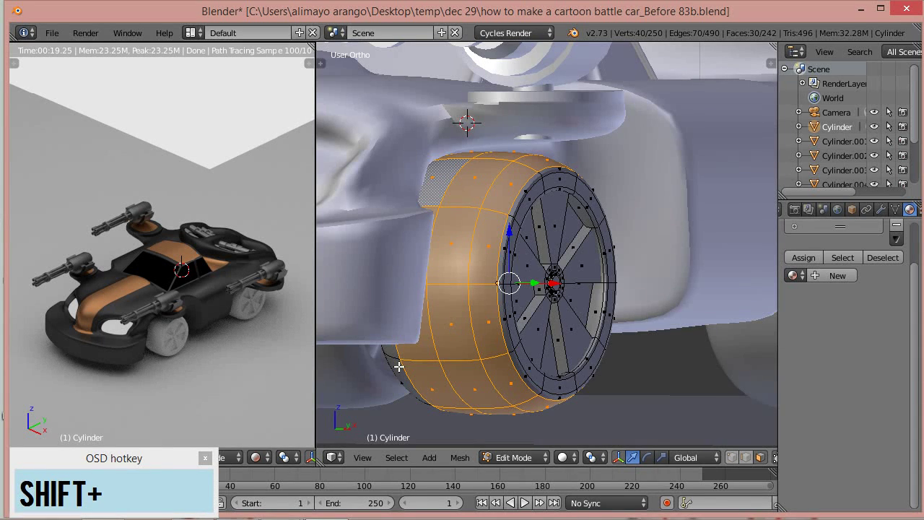
left_click(397, 359, "alt+shift")
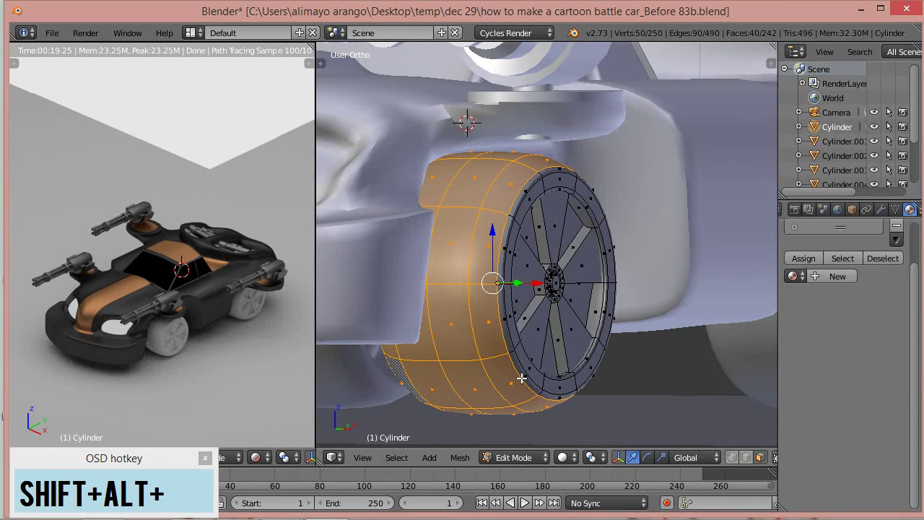
middle_click_drag(529, 384, 512, 390)
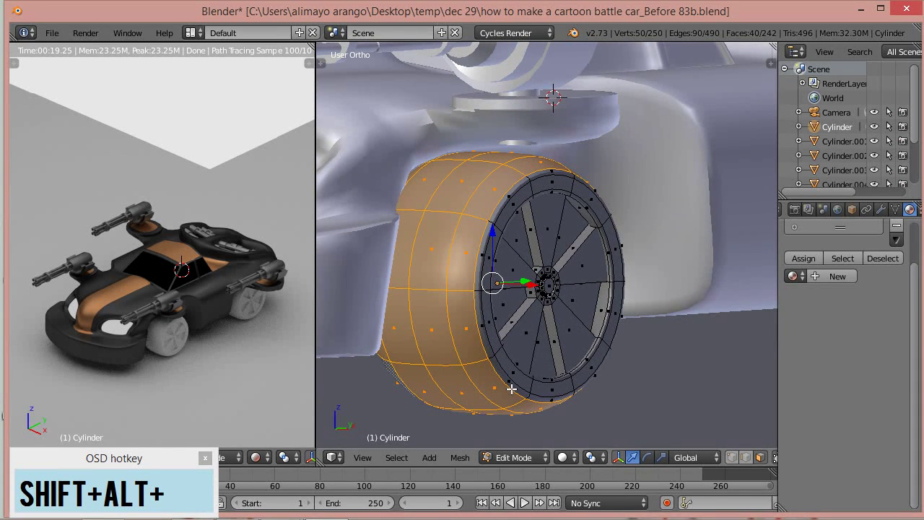
right_click(492, 357, "alt+shift")
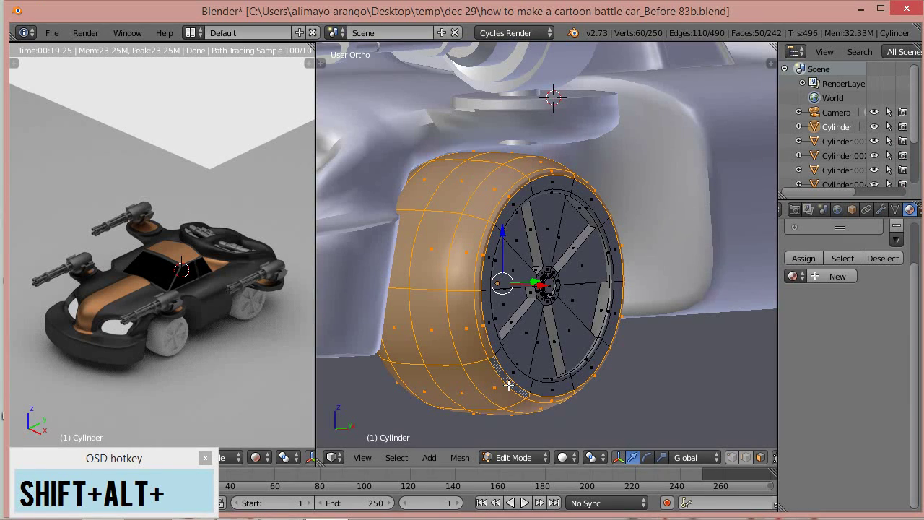
key("ctrl+alt+s")
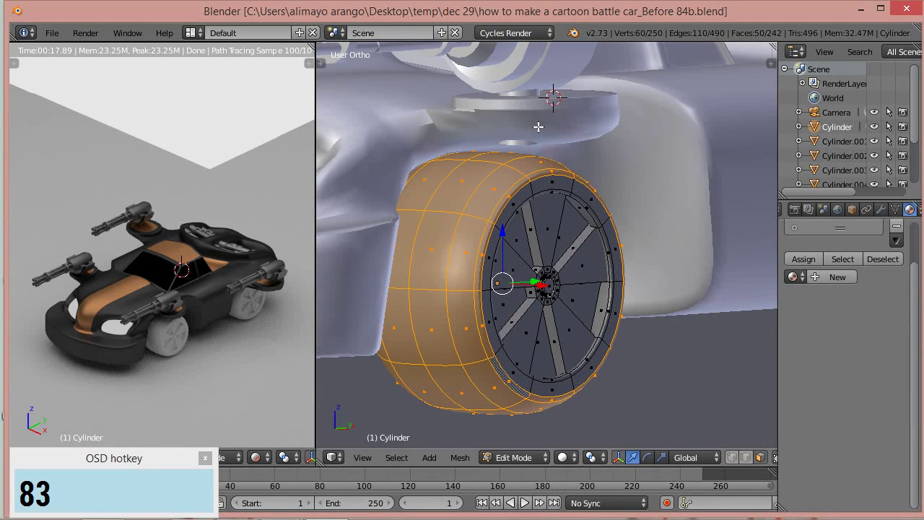
Step: Add two new materials to the wheel and set the second one's surface to Mix Shader
left_click_drag(915, 271, 915, 236)
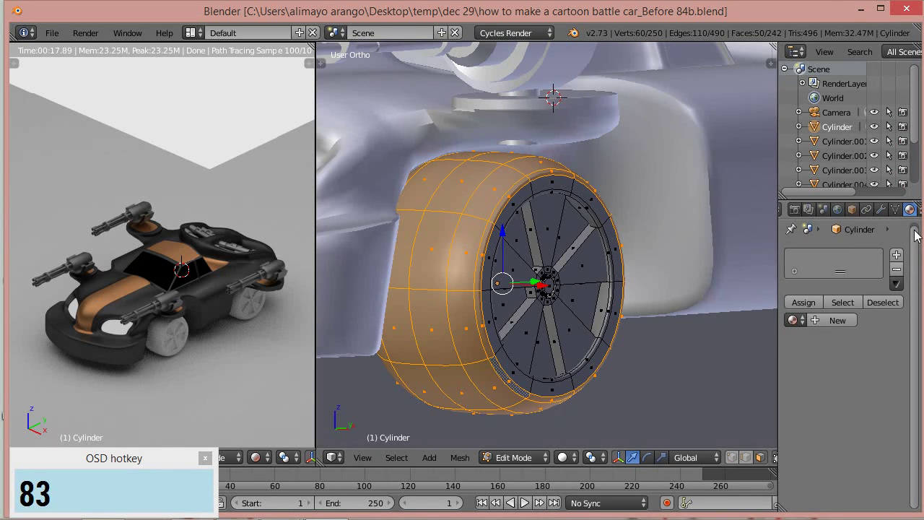
left_click(840, 320)
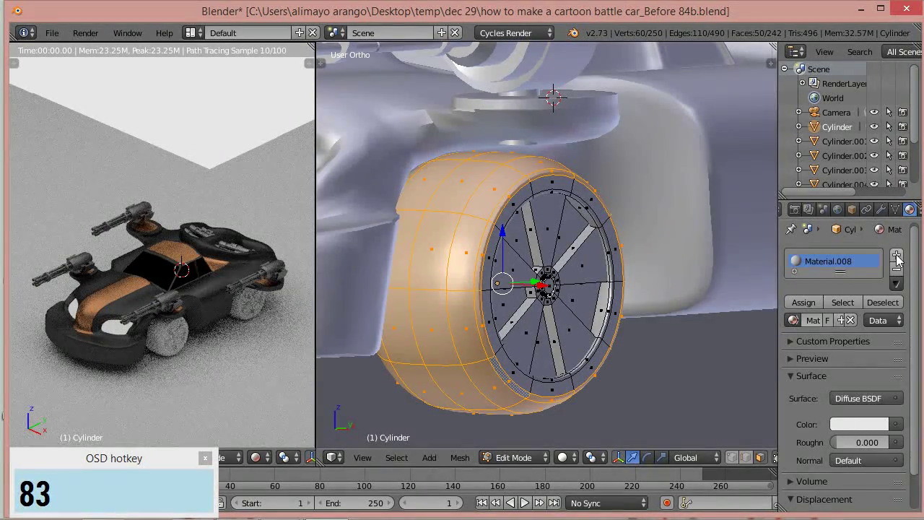
left_click(897, 257)
left_click(835, 320)
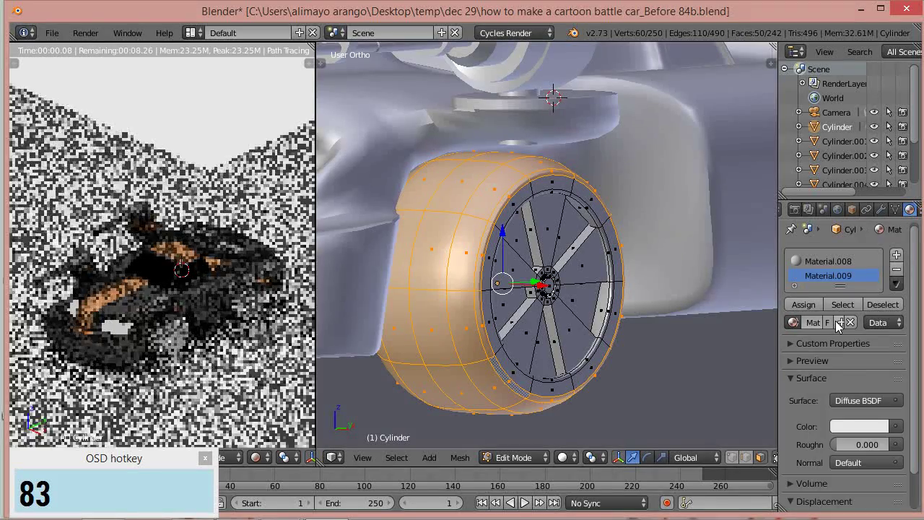
left_click(858, 399)
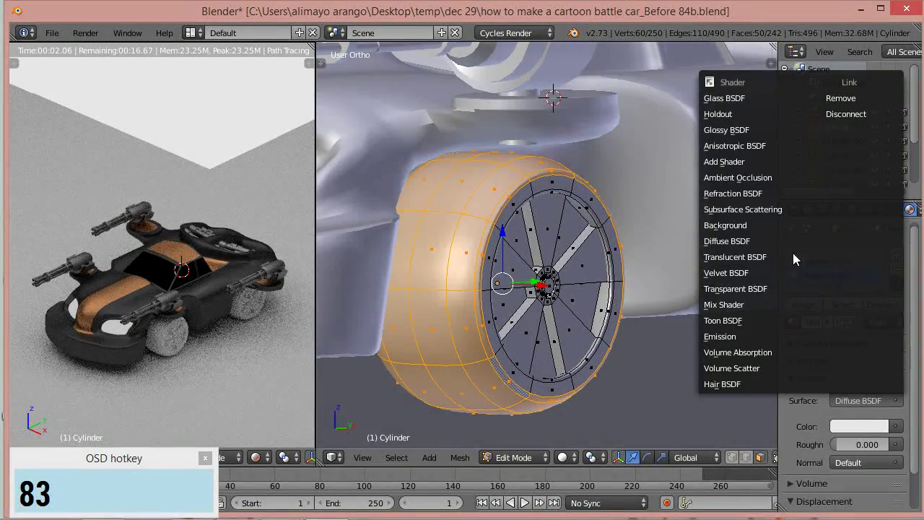
left_click(745, 305)
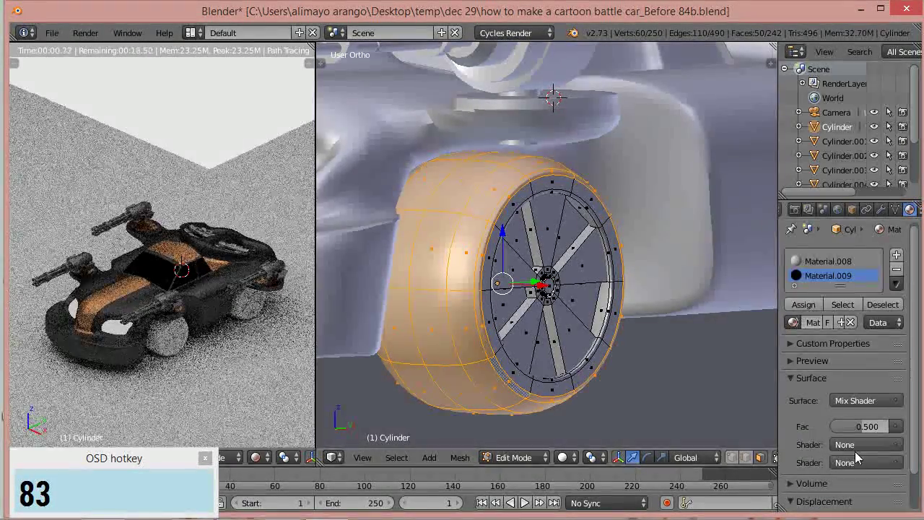
Step: Set the tire material's first mix input to Glossy BSDF and the second to Diffuse BSDF
left_click(857, 445)
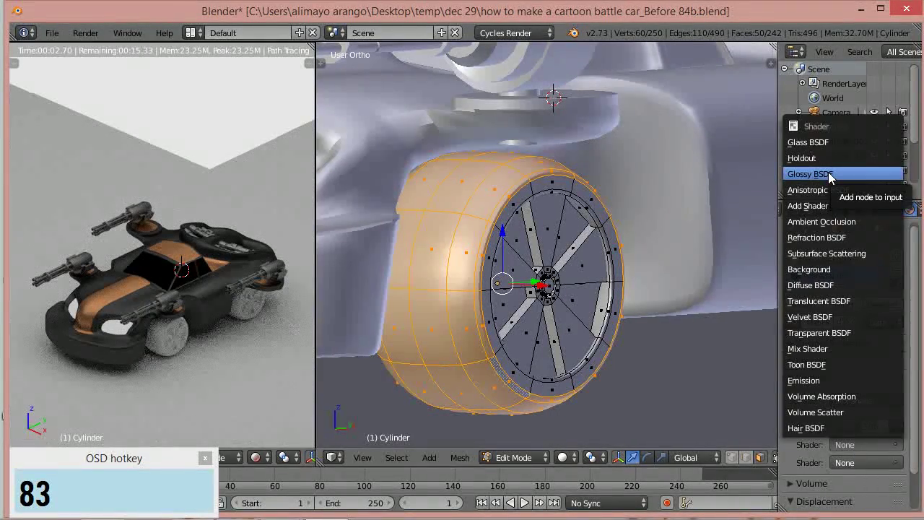
left_click(829, 175)
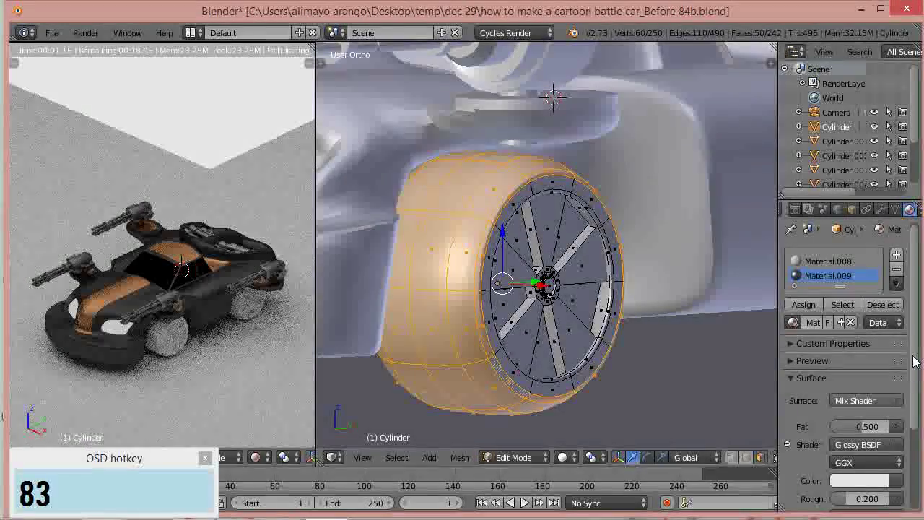
scroll(916, 361, "down", 4)
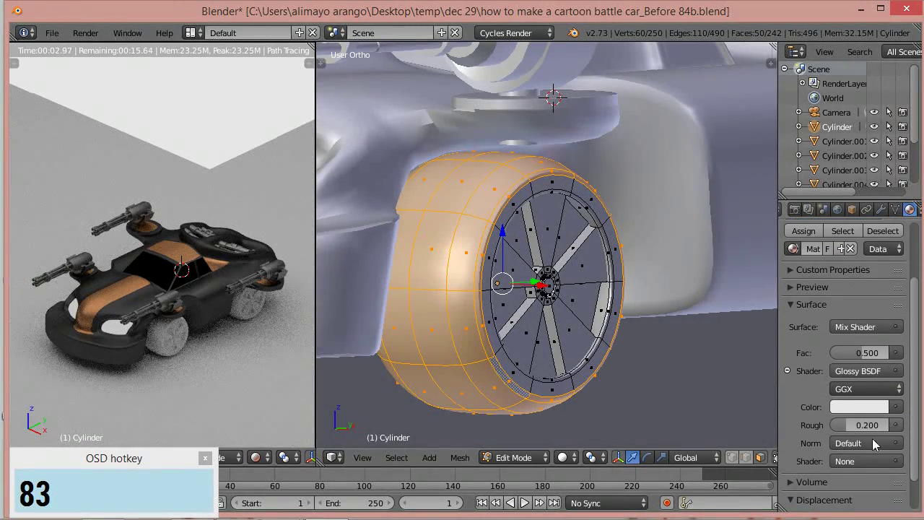
left_click(865, 460)
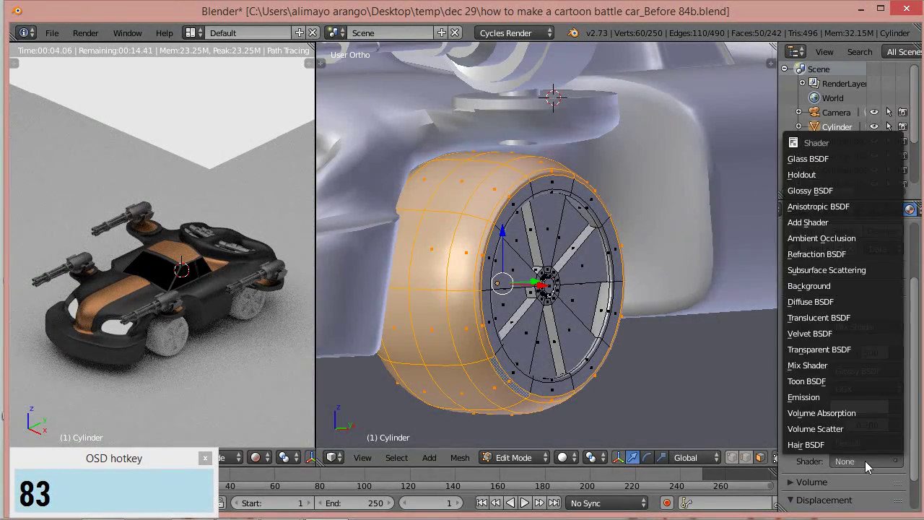
left_click(823, 302)
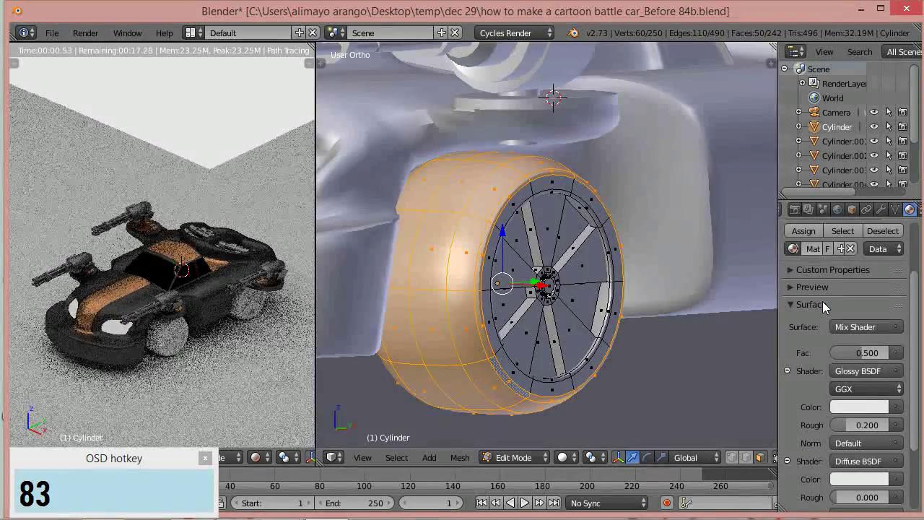
Step: Set the diffuse color to grey at RGB 0.184, assign the material to the selected tire faces and refresh the rendered preview
left_click(858, 479)
left_click_drag(875, 323, 874, 327)
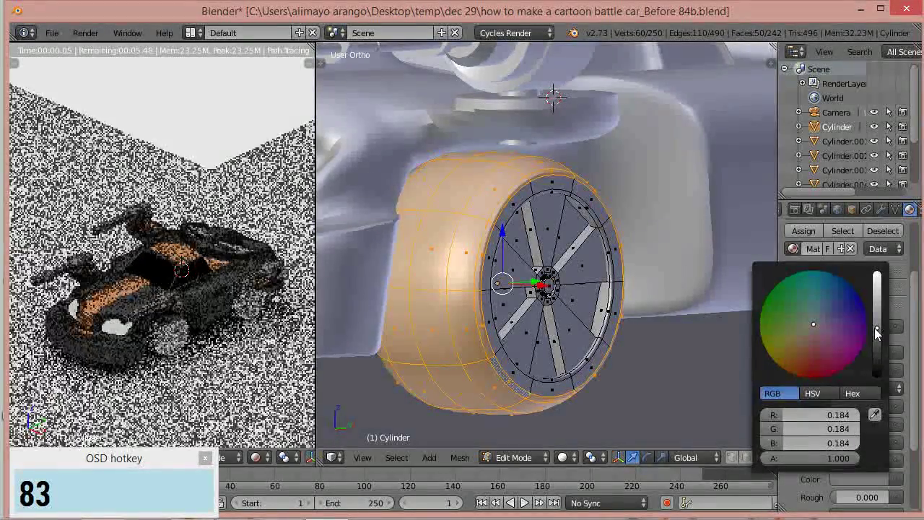
left_click(804, 232)
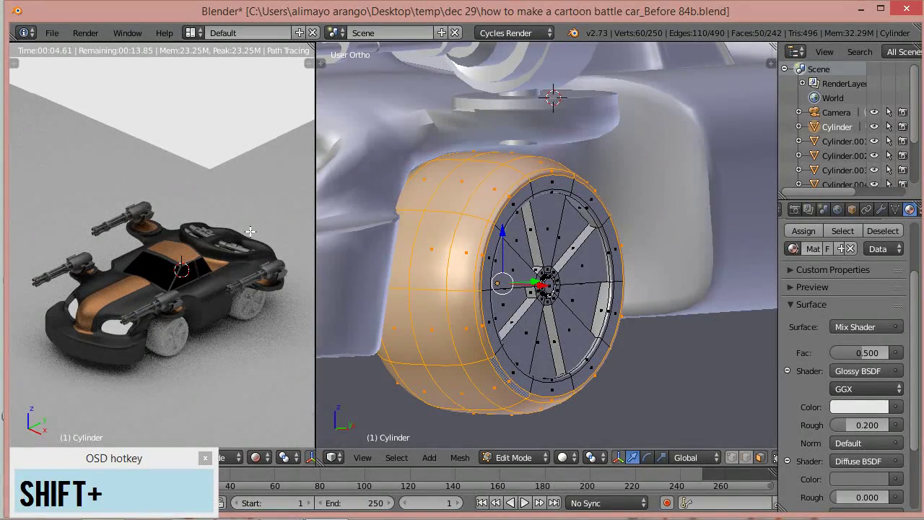
key("shift+z")
key("shift+z")
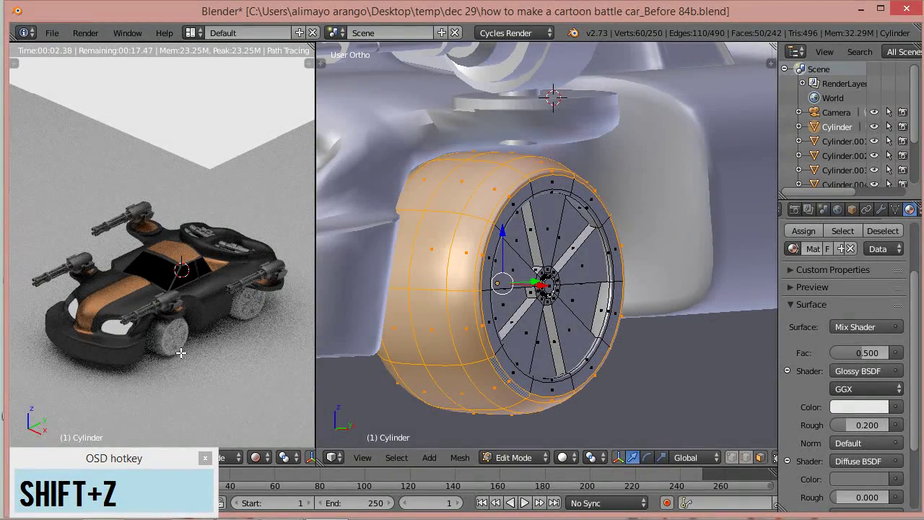
Step: Darken the tire's diffuse color to about RGB 0.040, refresh the rendered preview and set the mix factor to 0.692
left_click(875, 477)
left_click(874, 356)
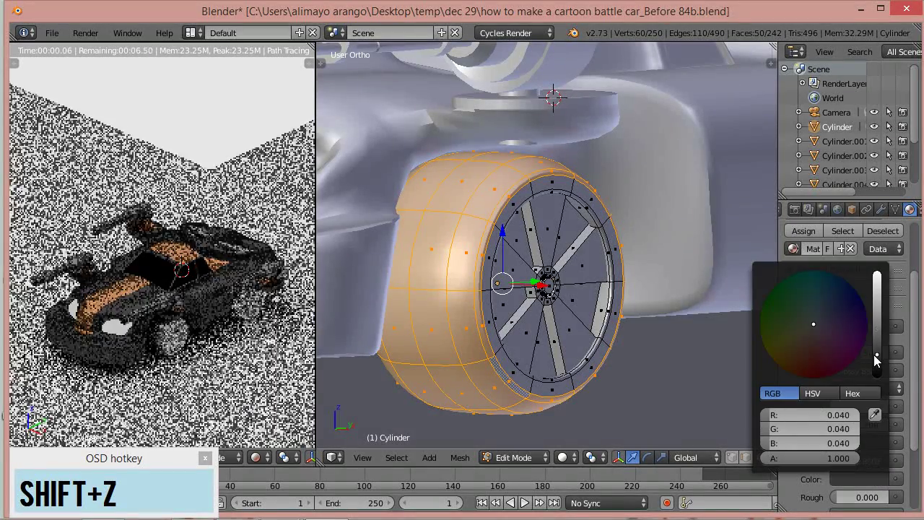
left_click(875, 357)
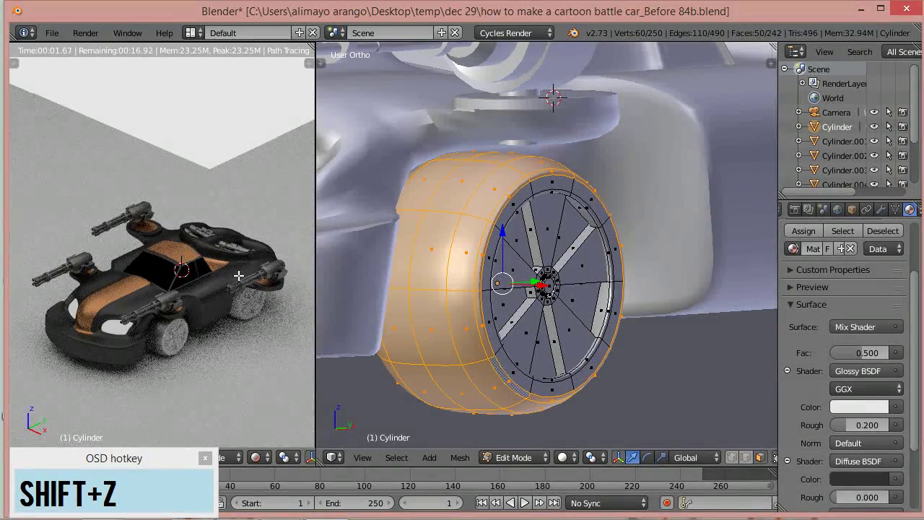
key("shift+z")
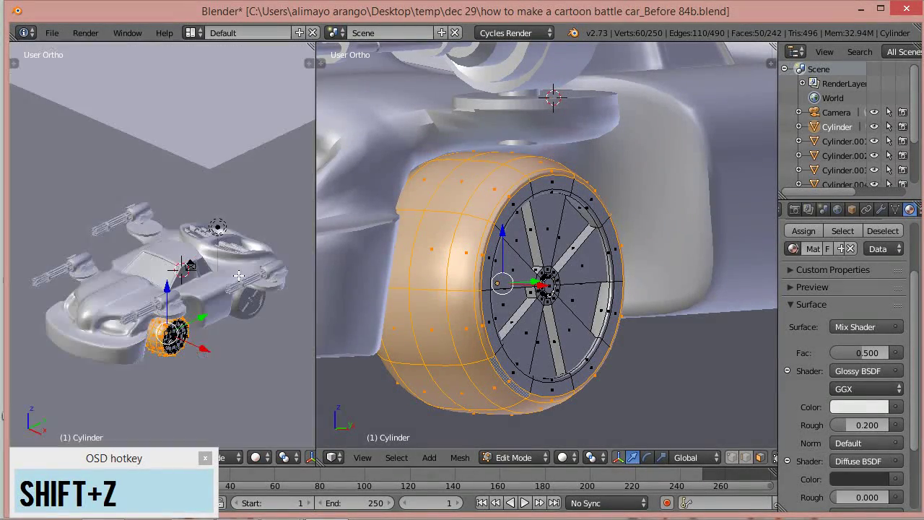
key("shift+z")
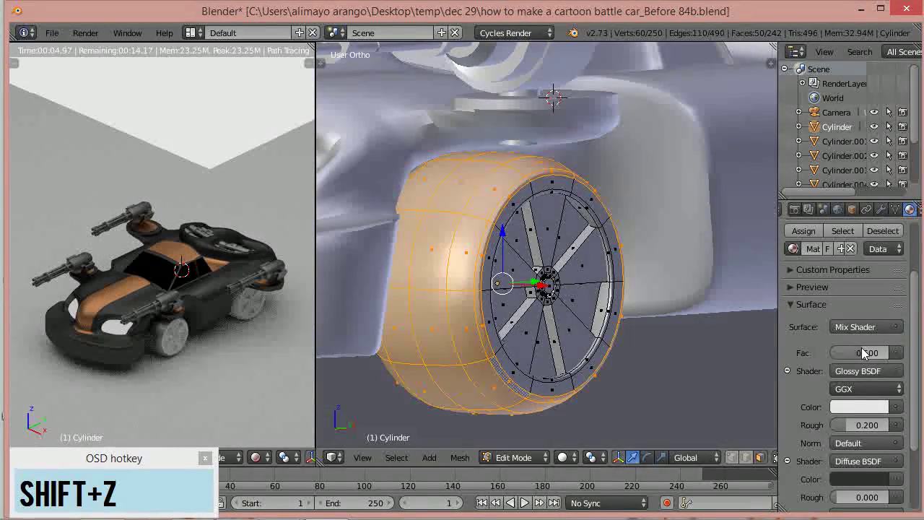
left_click_drag(867, 353, 876, 353)
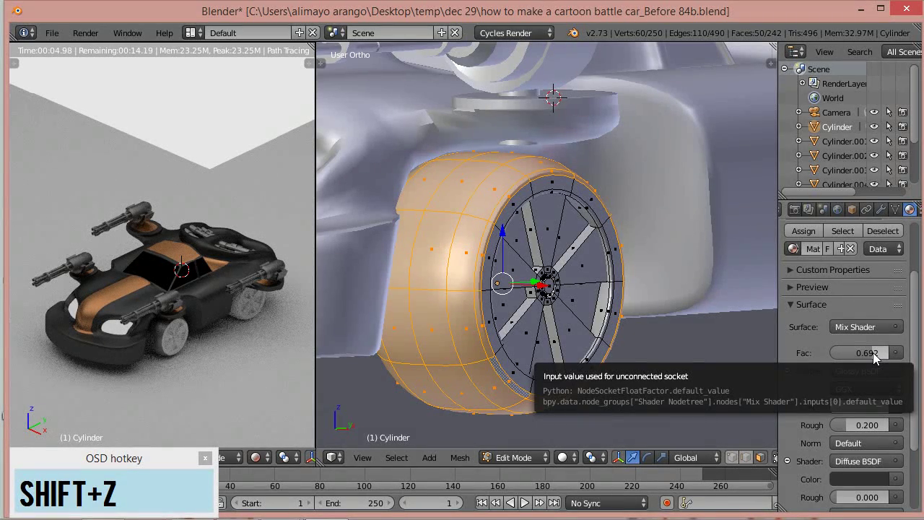
left_click(873, 352)
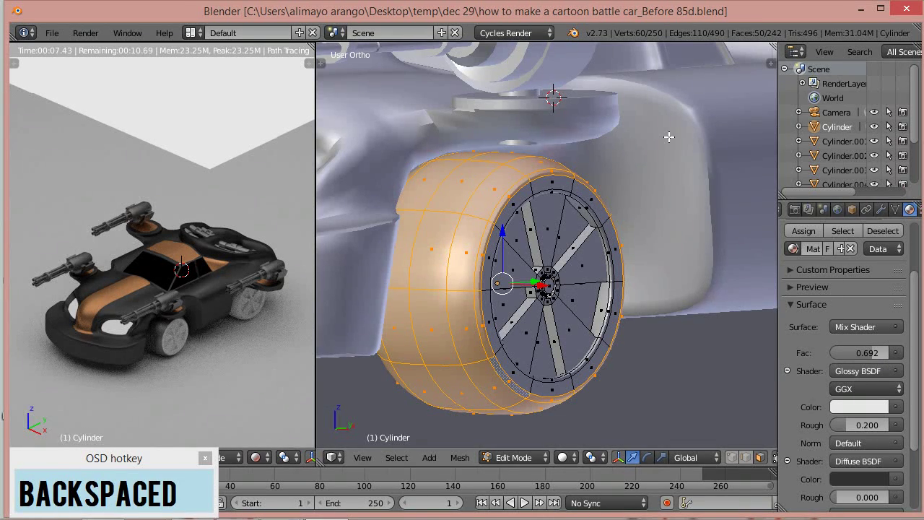
Step: Invert the selection to the rim faces and add a third material slot with a new Glossy BSDF material
key("ctrl+i")
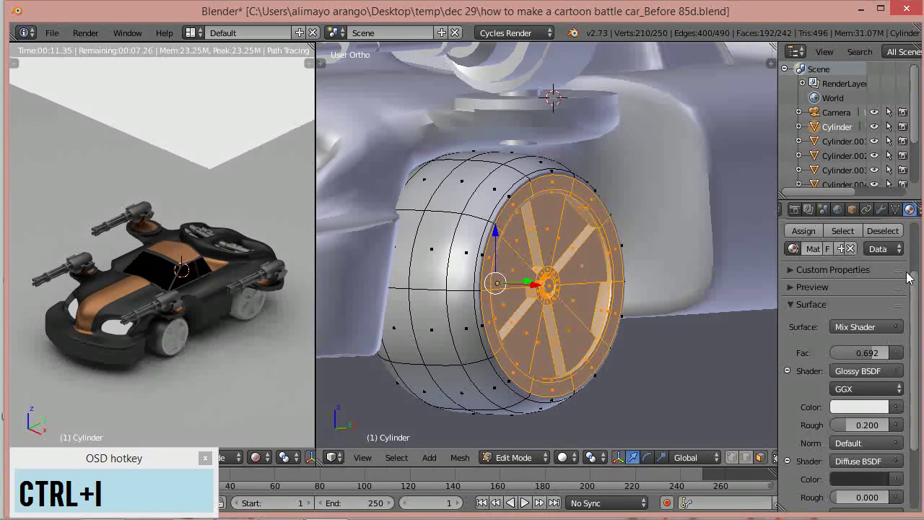
scroll(916, 289, "up", 5)
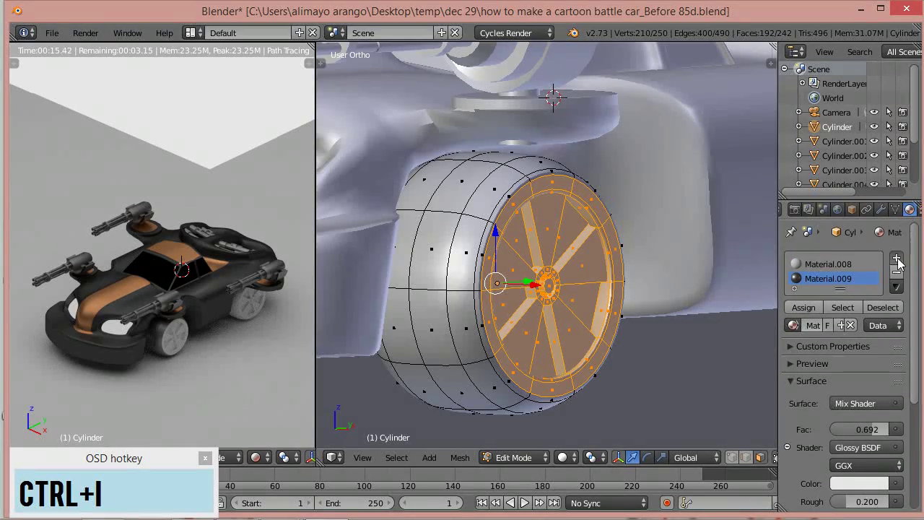
left_click(897, 258)
left_click(841, 340)
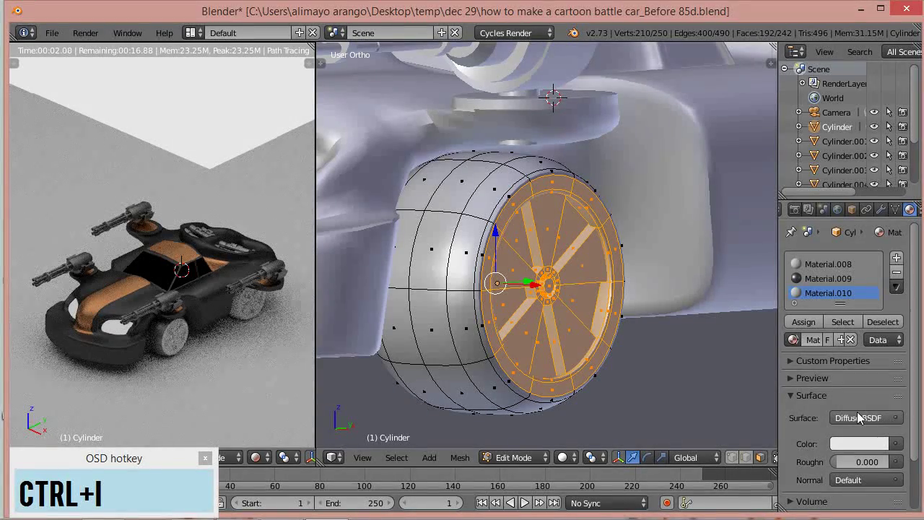
left_click(857, 414)
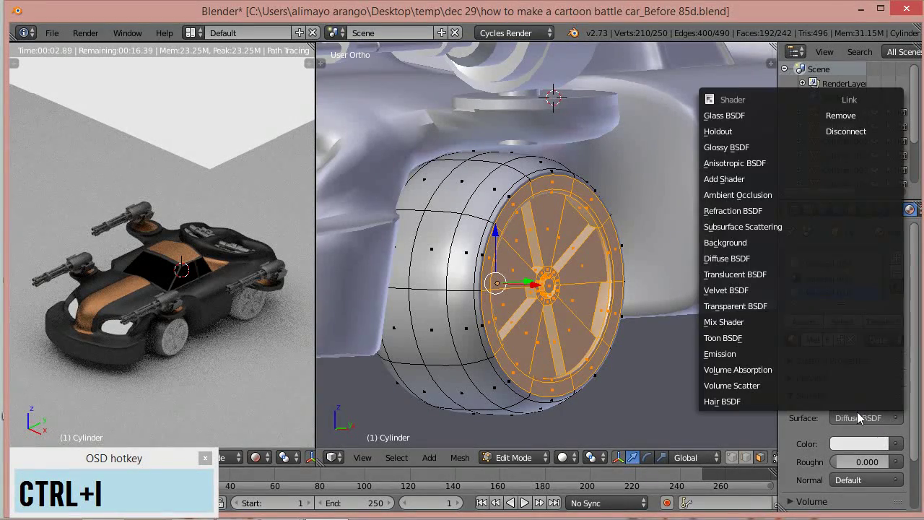
left_click(743, 147)
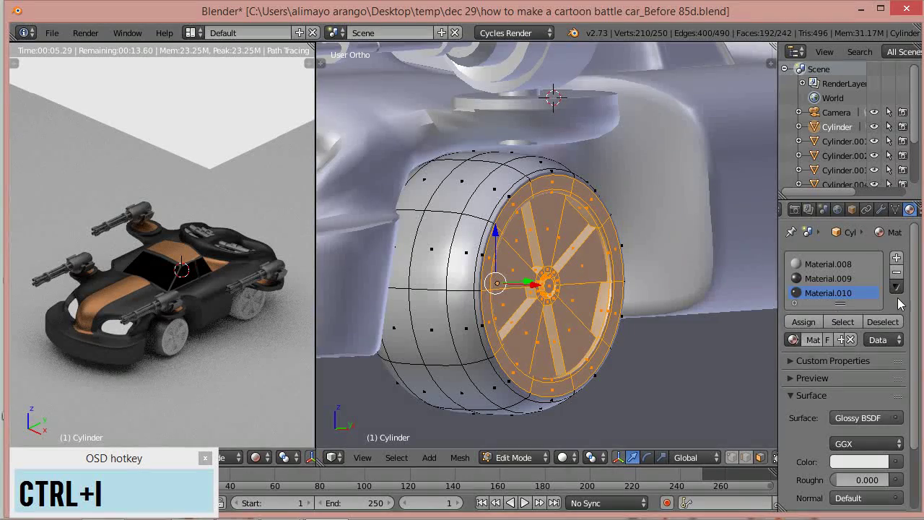
Step: Assign the glossy material to the selected rim faces and refresh the rendered preview
left_click(806, 320)
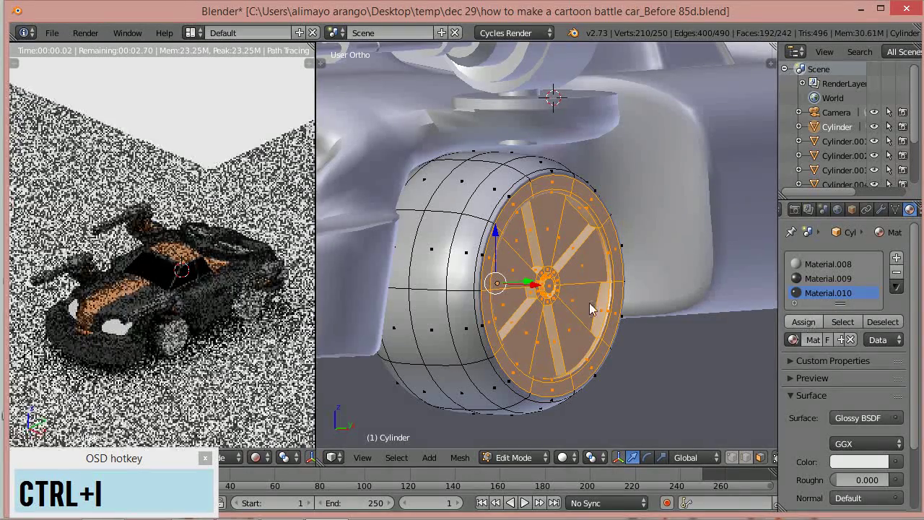
key("shift+z")
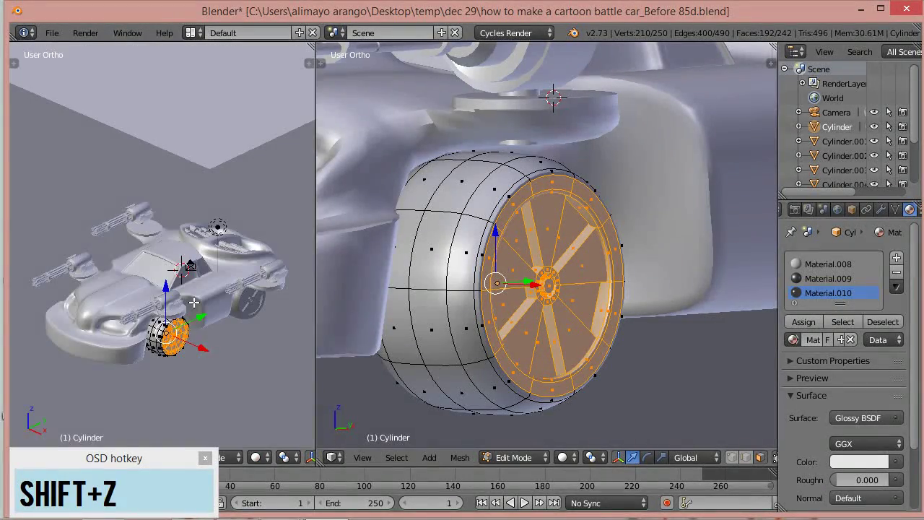
key("shift+z")
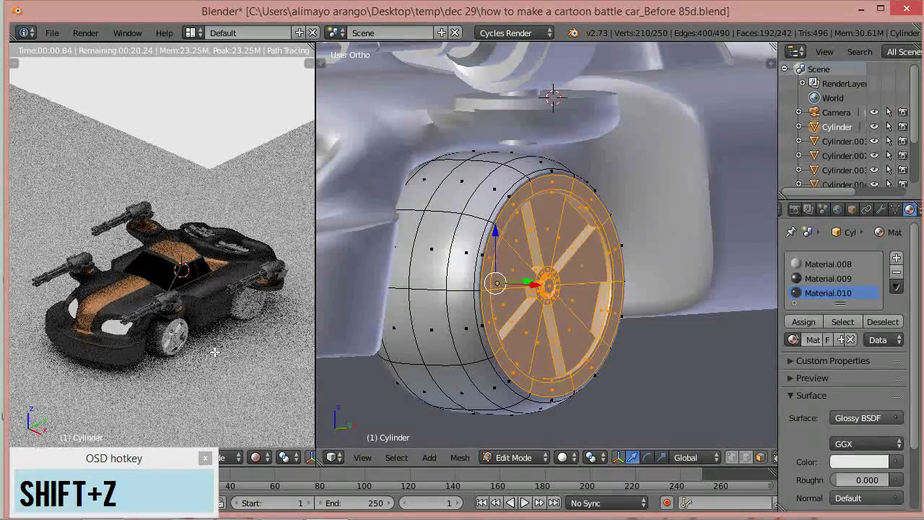
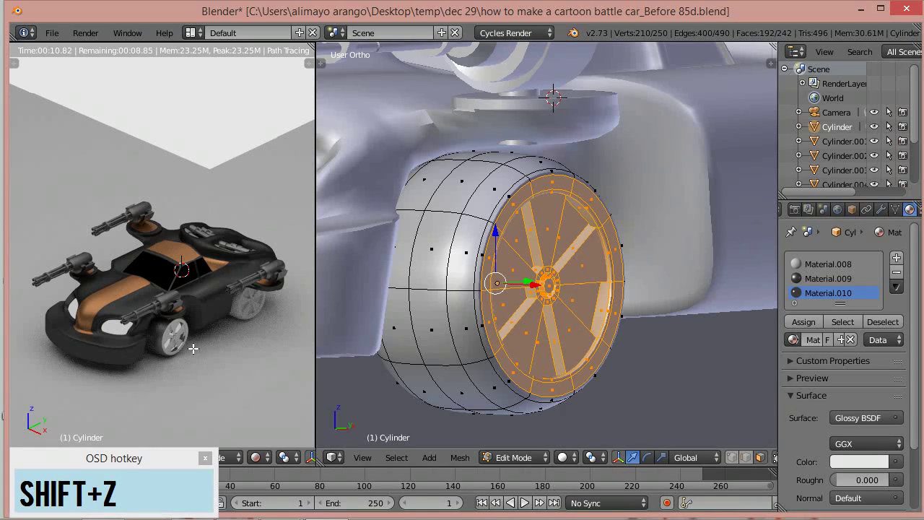
Step: Select the five alternate wedge faces between the front wheel's spokes and add a fourth material slot with a new material
right_click(509, 301)
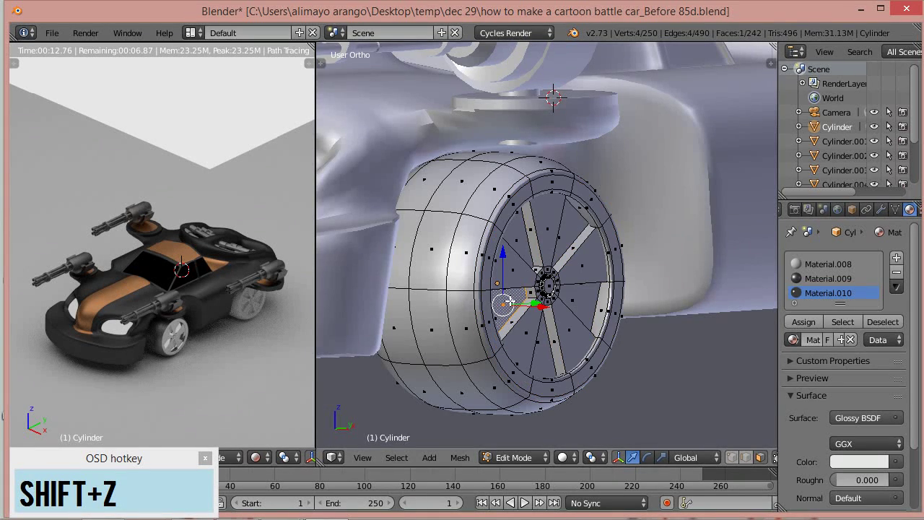
right_click(548, 349, "shift")
right_click(589, 300, "shift")
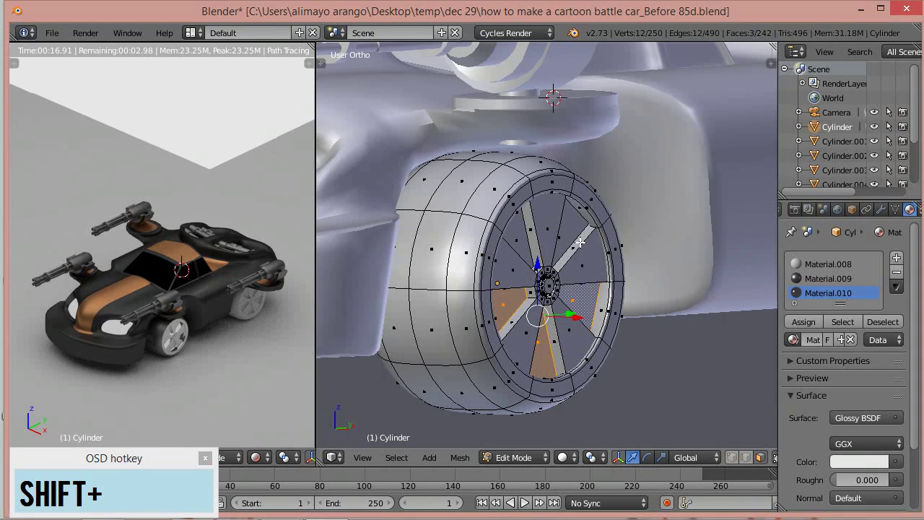
right_click(575, 226, "shift")
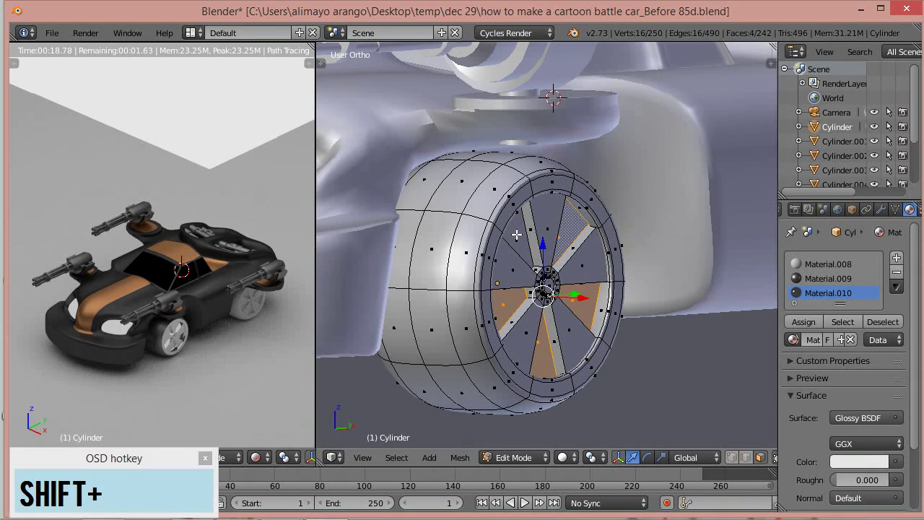
right_click(517, 234, "shift")
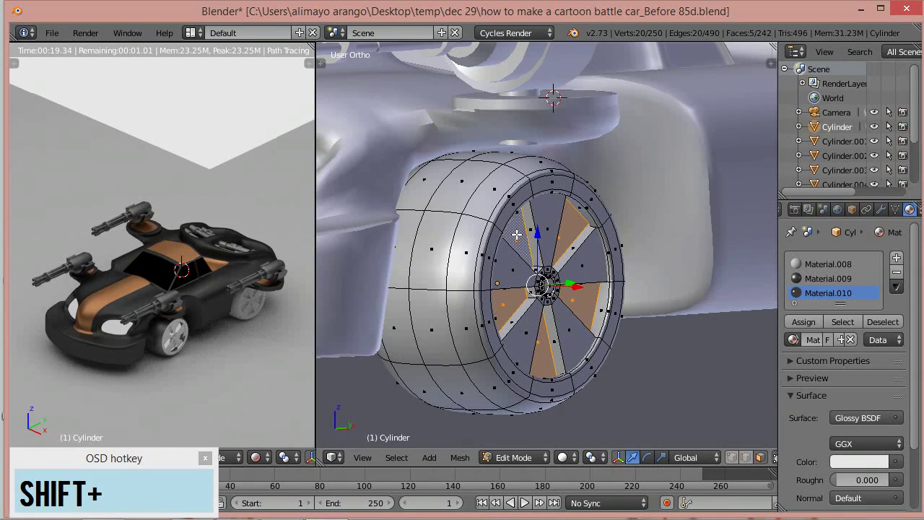
left_click(897, 258)
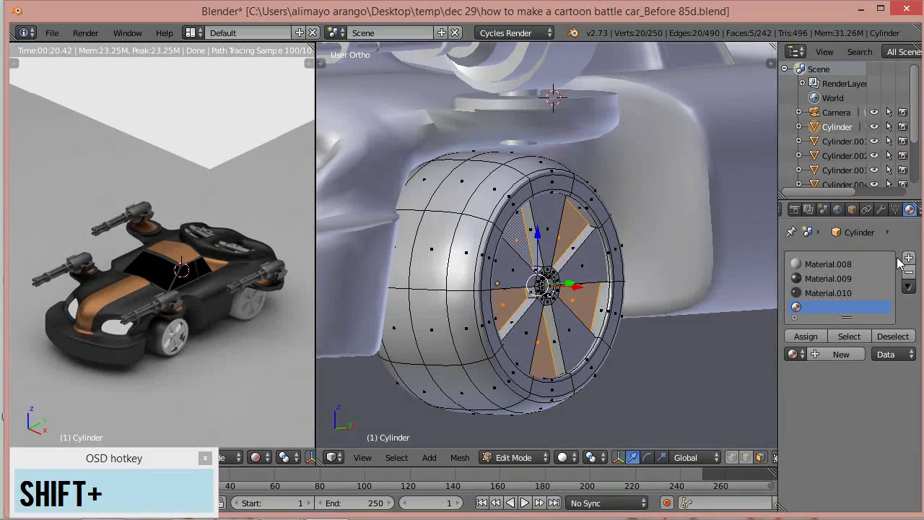
left_click(843, 353)
Step: Change the new material's surface to a Mix Shader combining Glossy BSDF first and Diffuse BSDF second
scroll(881, 346, "down", 5)
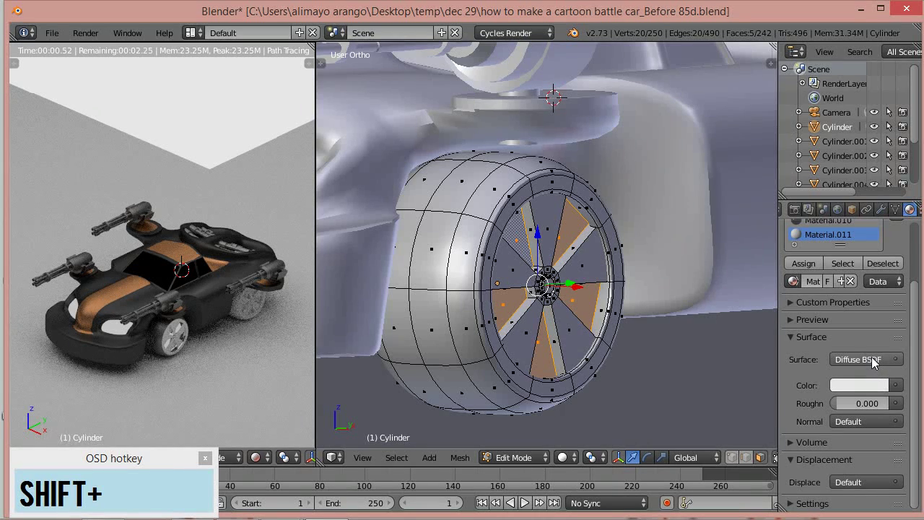
left_click(871, 358)
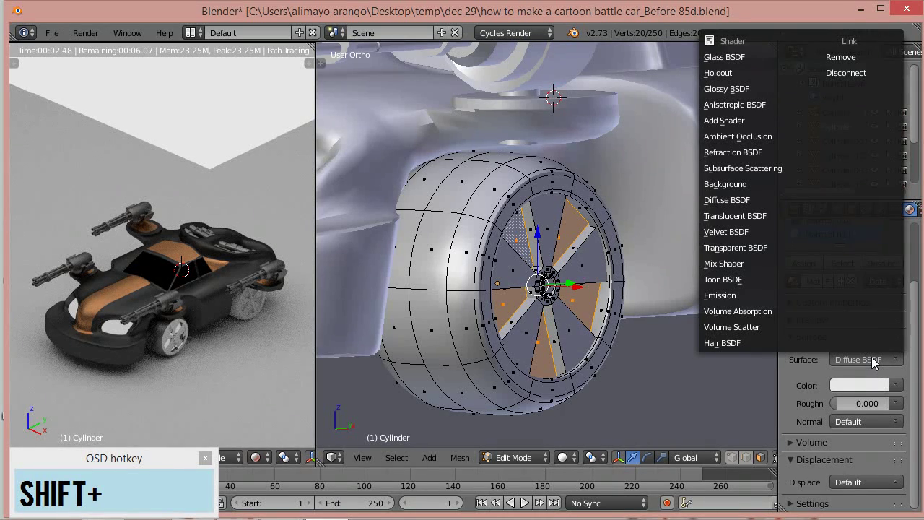
left_click(736, 263)
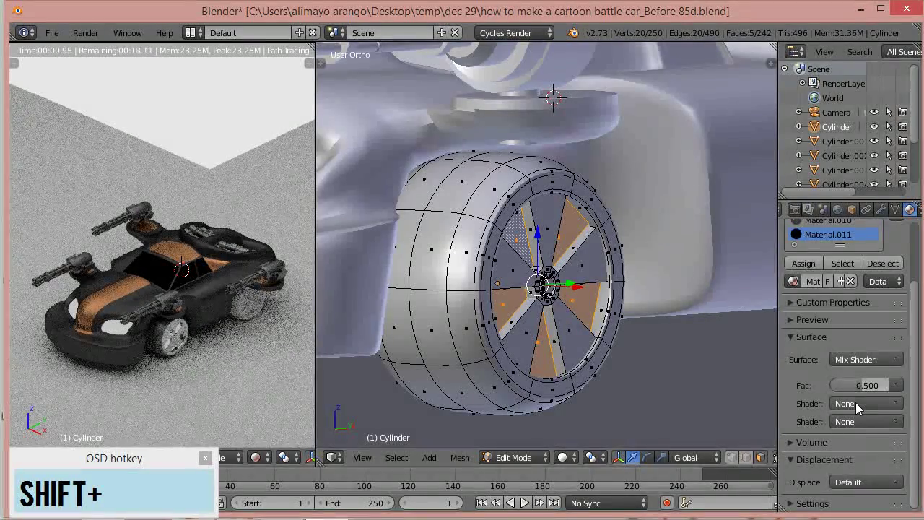
left_click(856, 402)
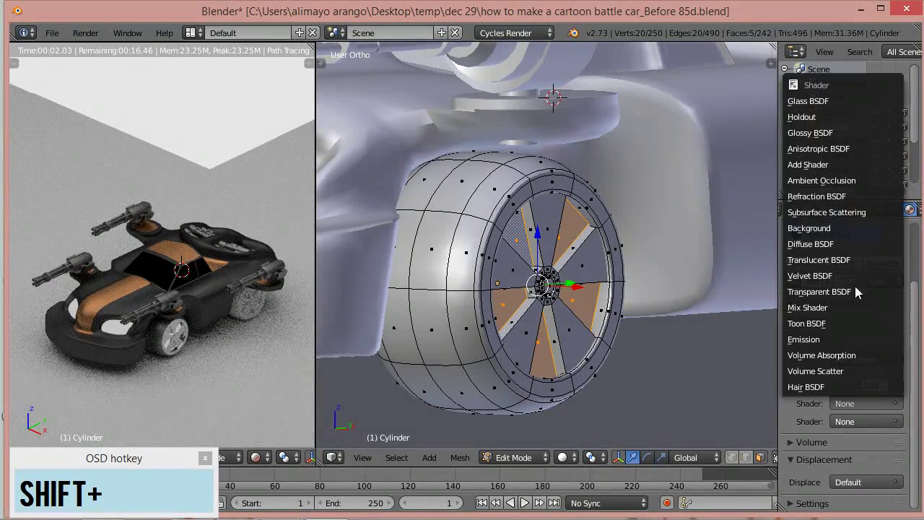
left_click(813, 133)
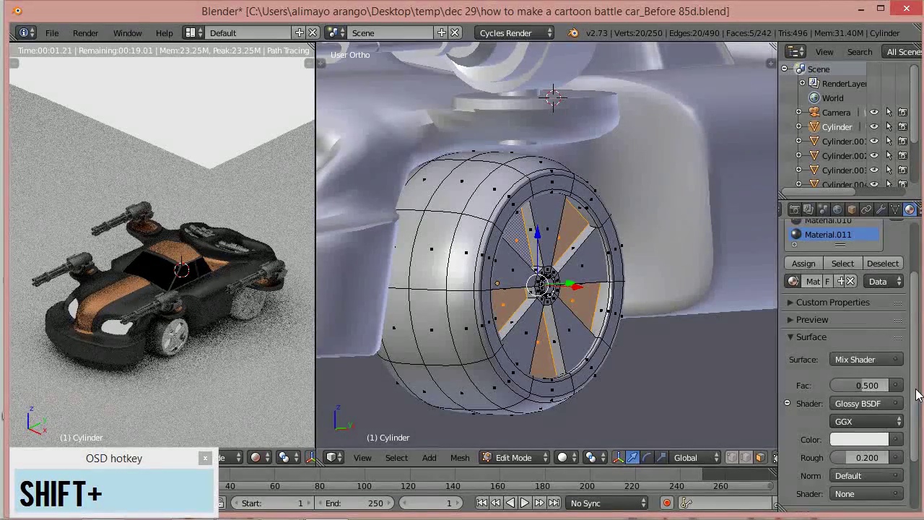
scroll(914, 405, "down", 2)
left_click(866, 449)
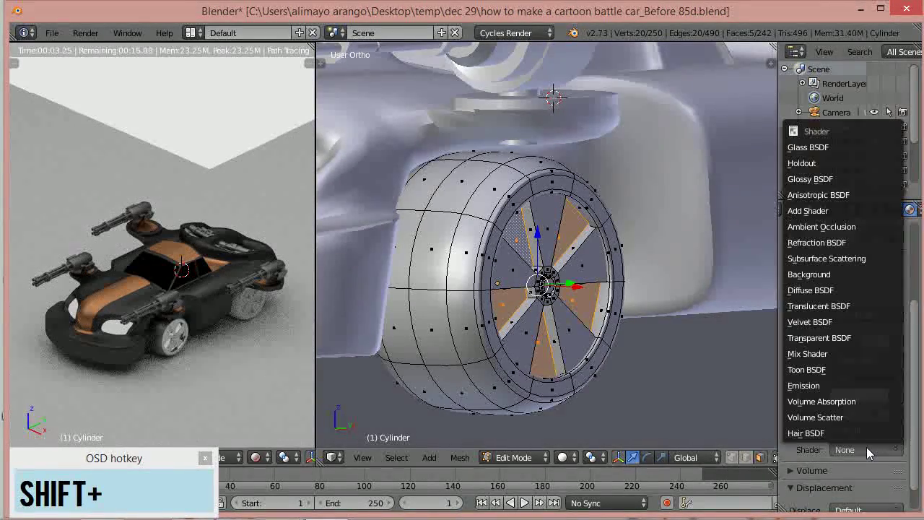
left_click(820, 290)
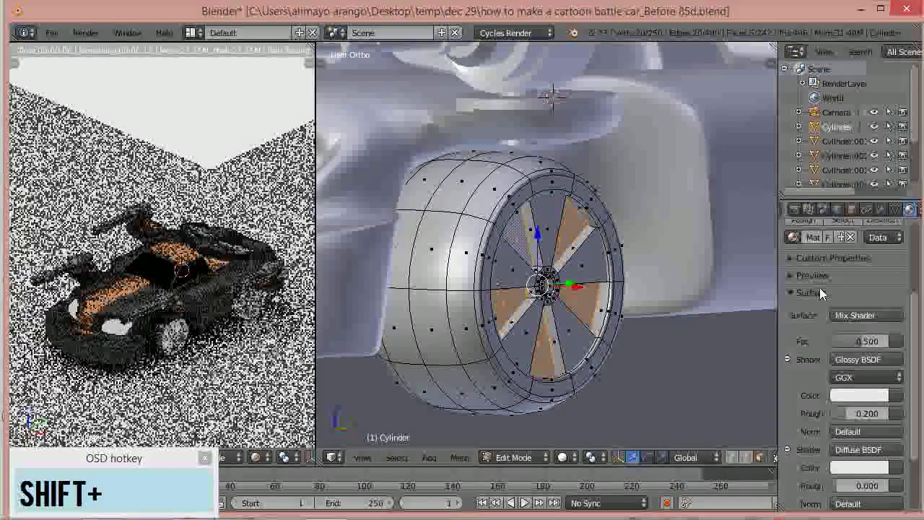
Step: Darken the material's diffuse color to grey, assign the material to the selected wedge faces and refresh the rendered preview
left_click(863, 468)
left_click_drag(875, 311, 876, 328)
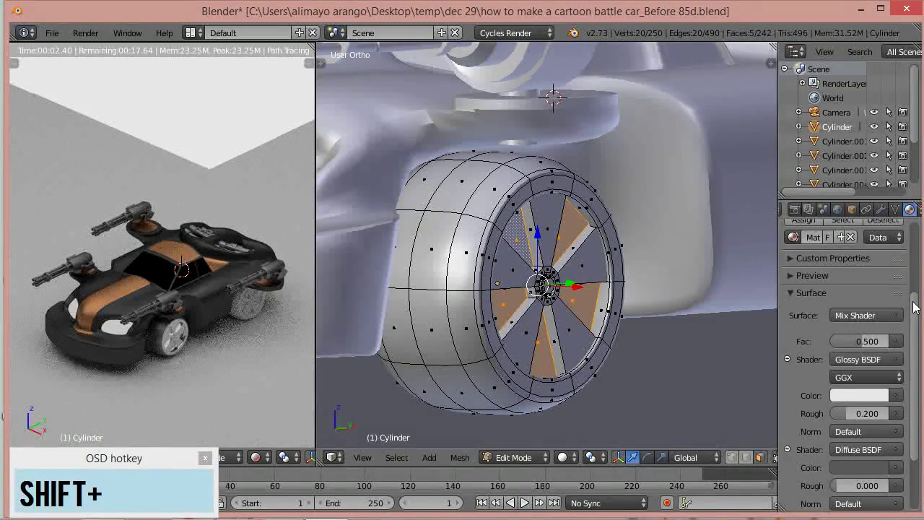
scroll(866, 311, "up", 4)
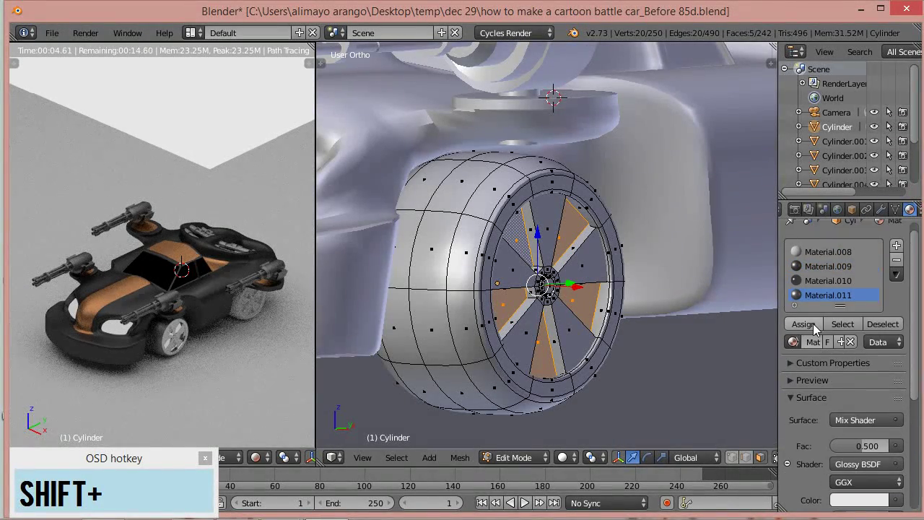
left_click(805, 324)
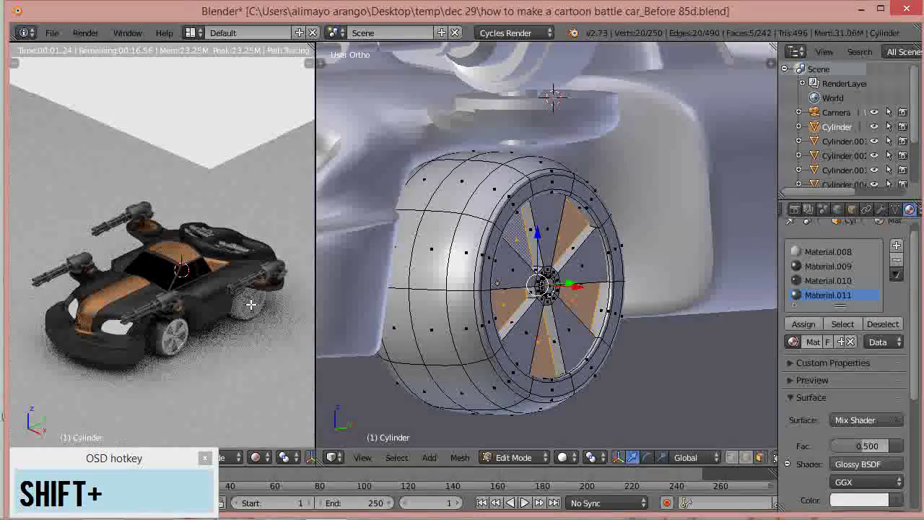
key("shift+z")
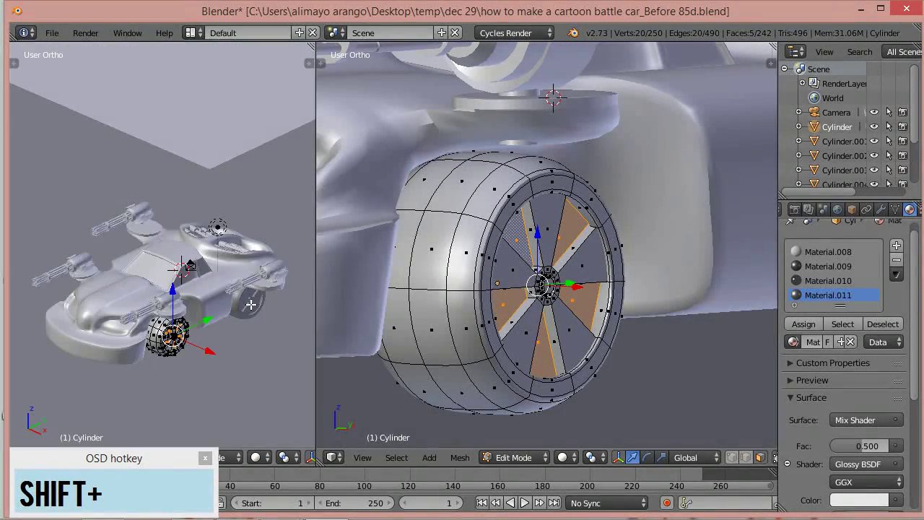
key("shift+z")
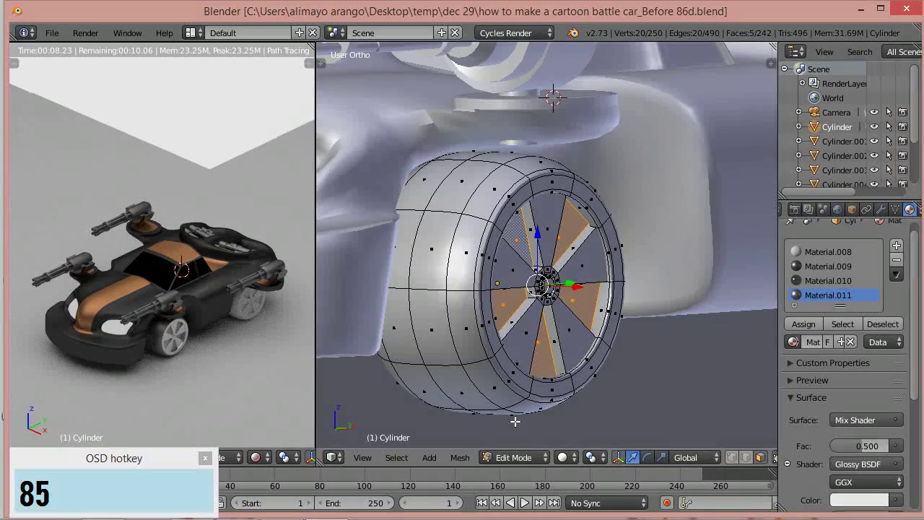
Step: Return to Object Mode and delete the rear wheel on the same side as the textured front wheel
left_click(545, 463)
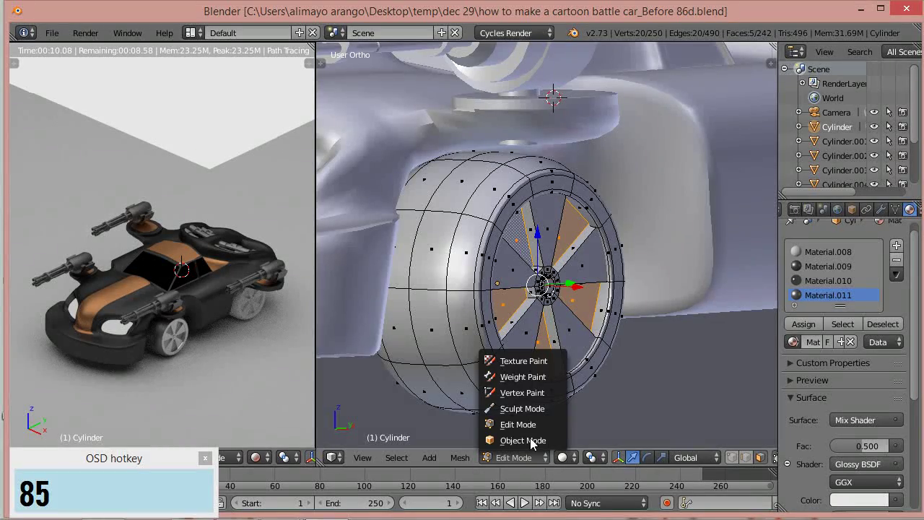
left_click(530, 438)
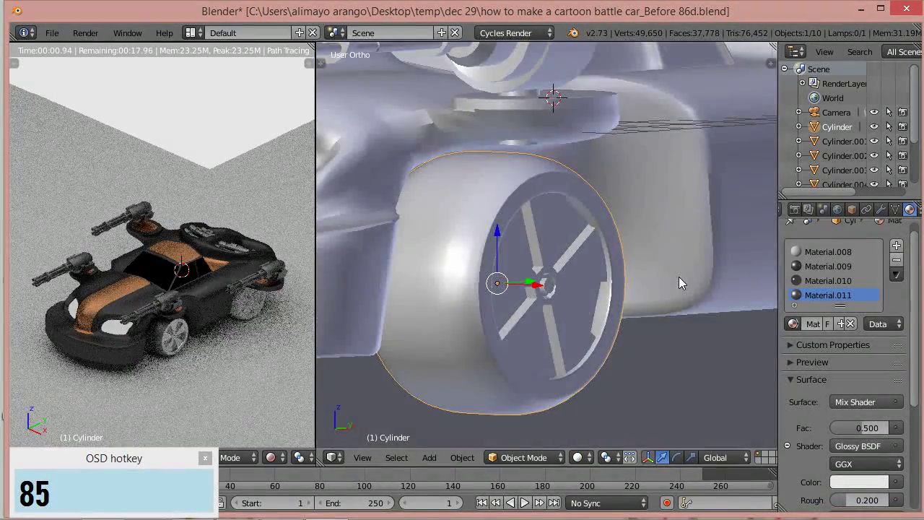
scroll(679, 276, "down", 4)
middle_click_drag(685, 276, 715, 252)
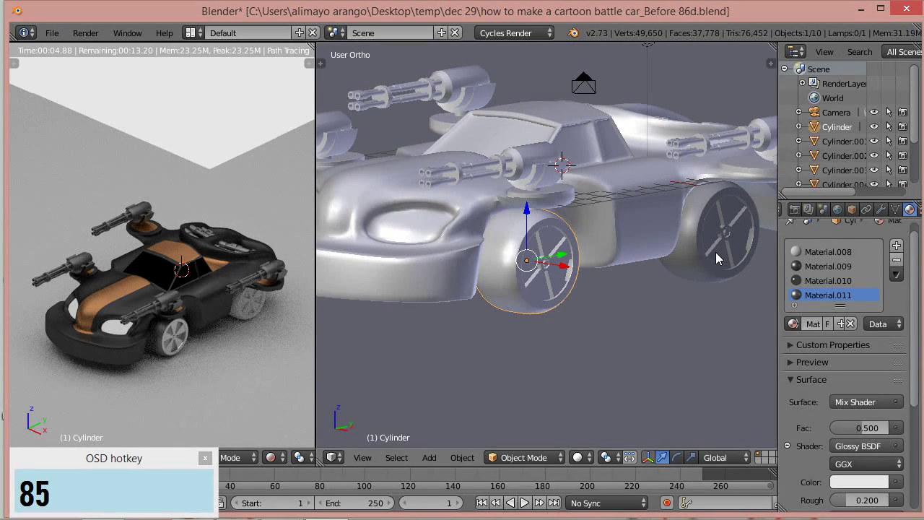
right_click(715, 252)
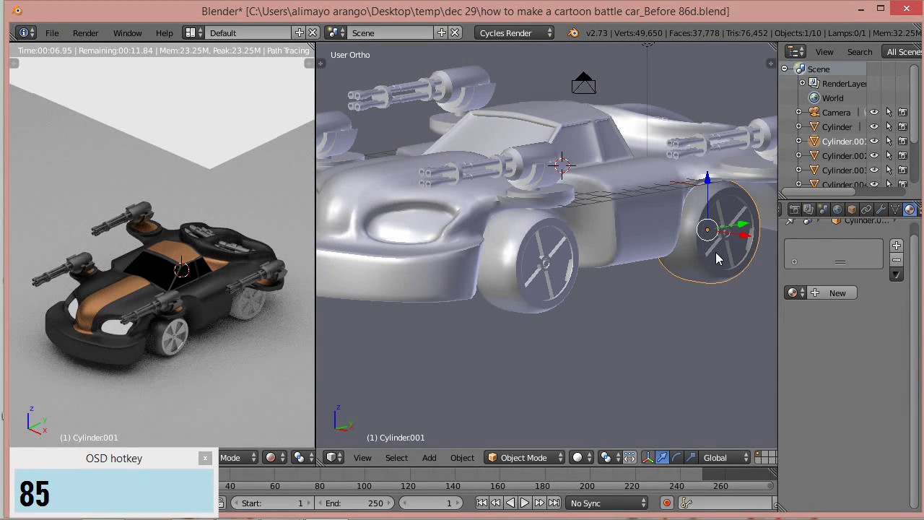
key("x")
left_click(716, 252)
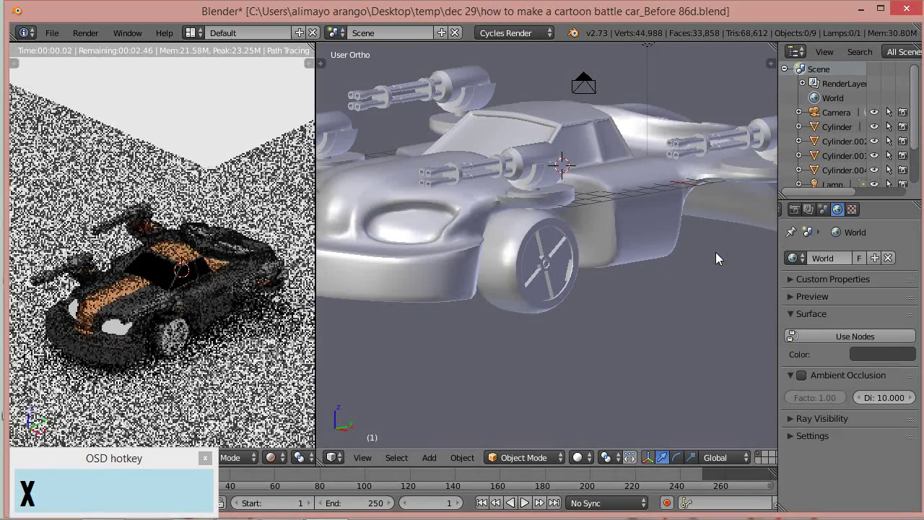
Step: Duplicate the textured front wheel and move the copy along the Y axis into the rear wheel well
right_click(534, 282)
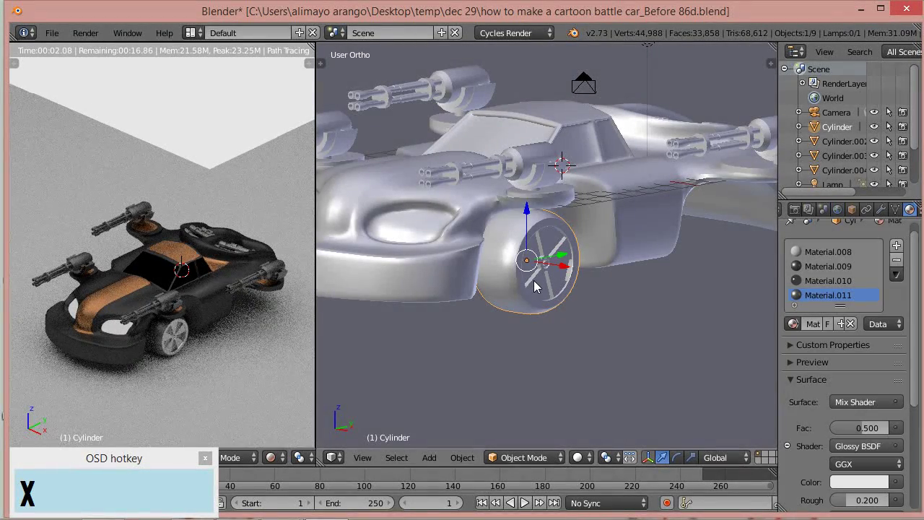
key("shift+d")
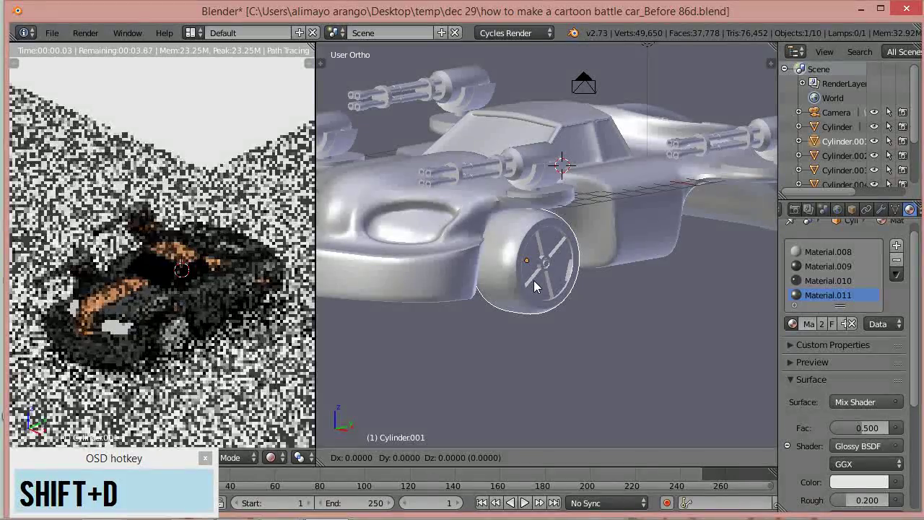
right_click(536, 285)
left_click_drag(565, 258, 748, 231)
left_click(748, 231)
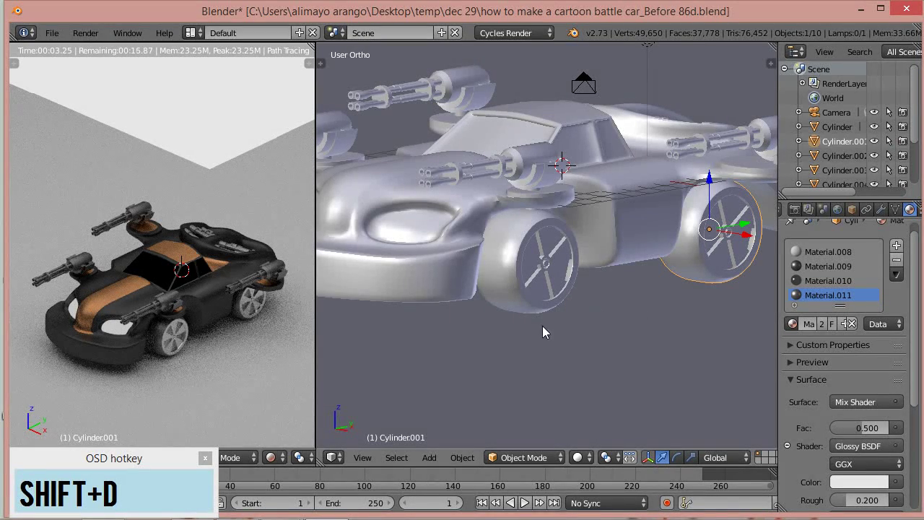
Step: Delete the front and rear wheels without materials on the car's opposite side and bring up the object tools
middle_click_drag(486, 339, 503, 290)
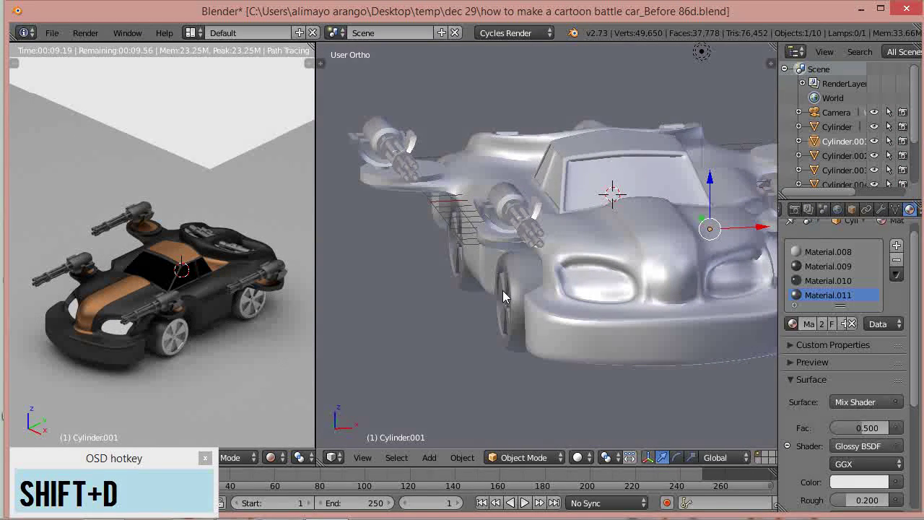
right_click(512, 286)
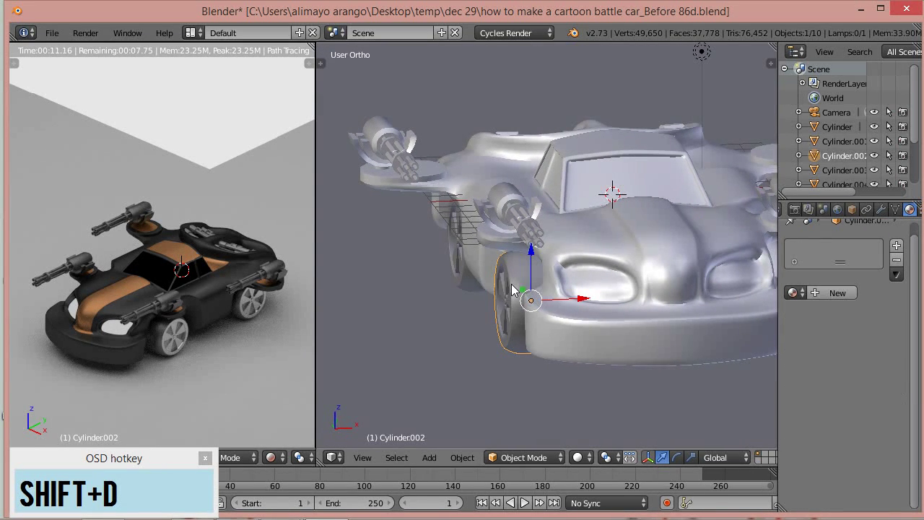
key("x")
left_click(510, 287)
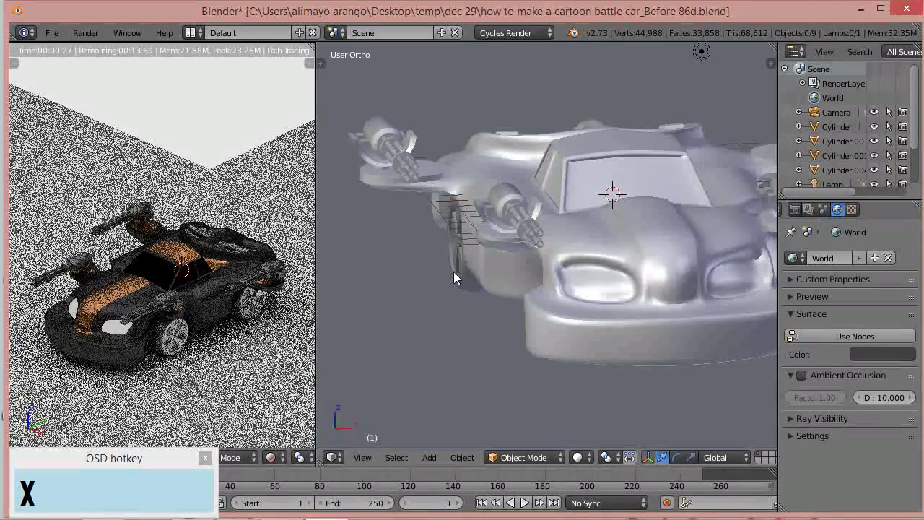
right_click(454, 275)
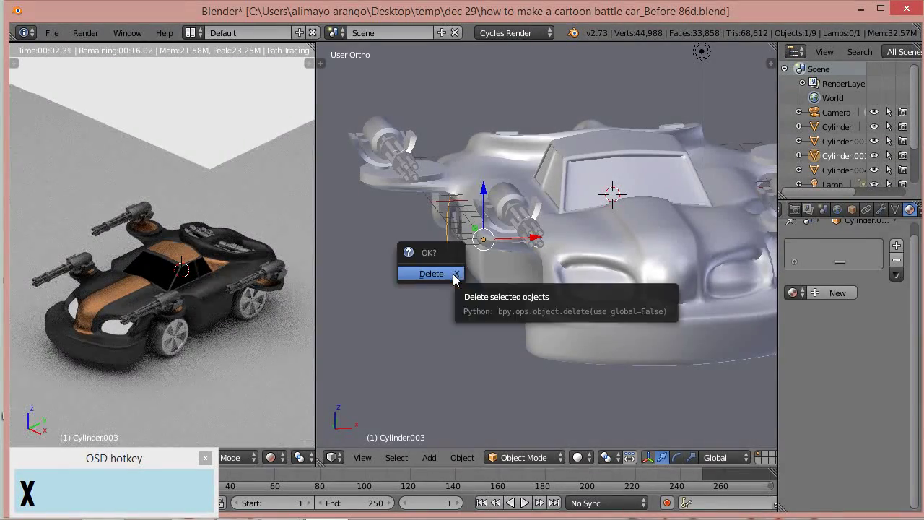
left_click(454, 274)
middle_click_drag(634, 350, 627, 353)
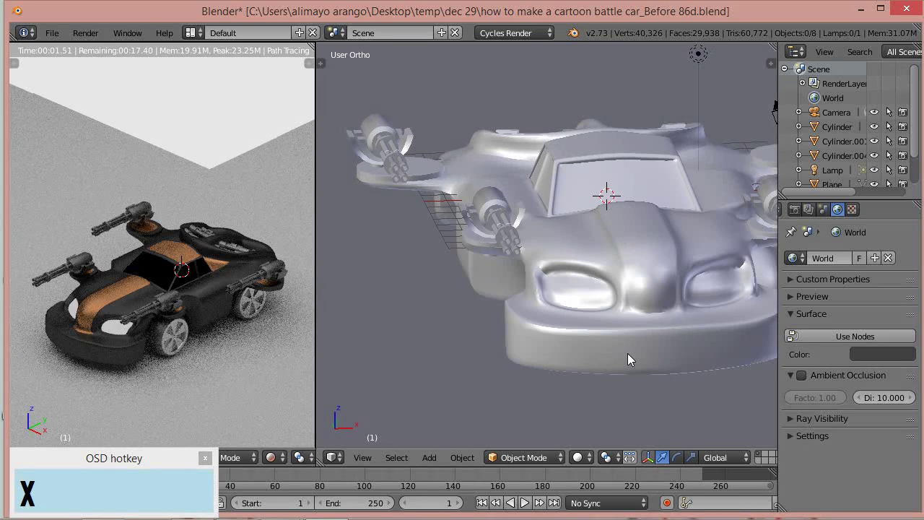
key("t")
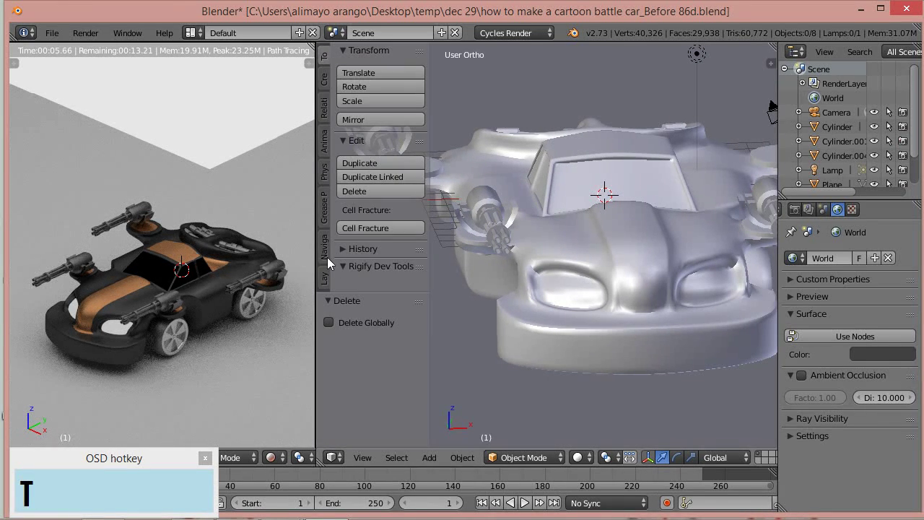
Step: Save the scene as "how to make a cartoon battle car_Before 87d.blend" and set the pivot point to 3D Cursor
left_click(325, 253)
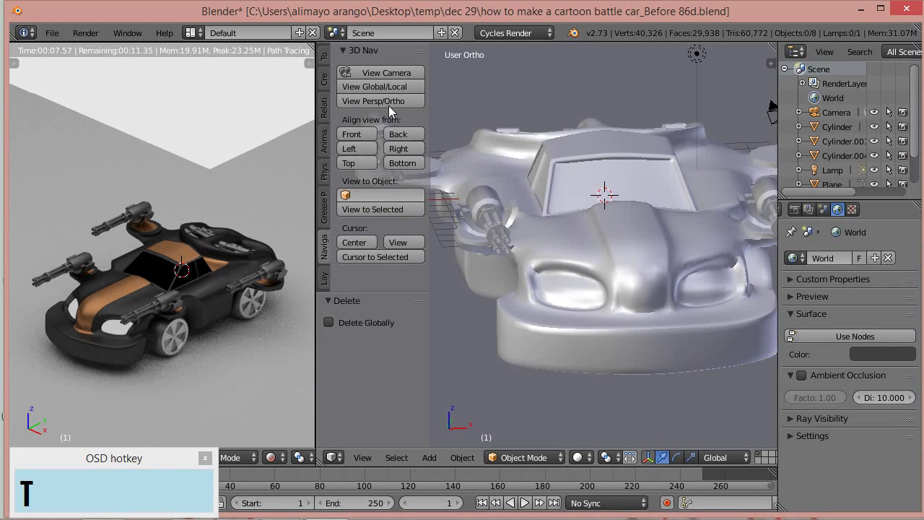
left_click(361, 133)
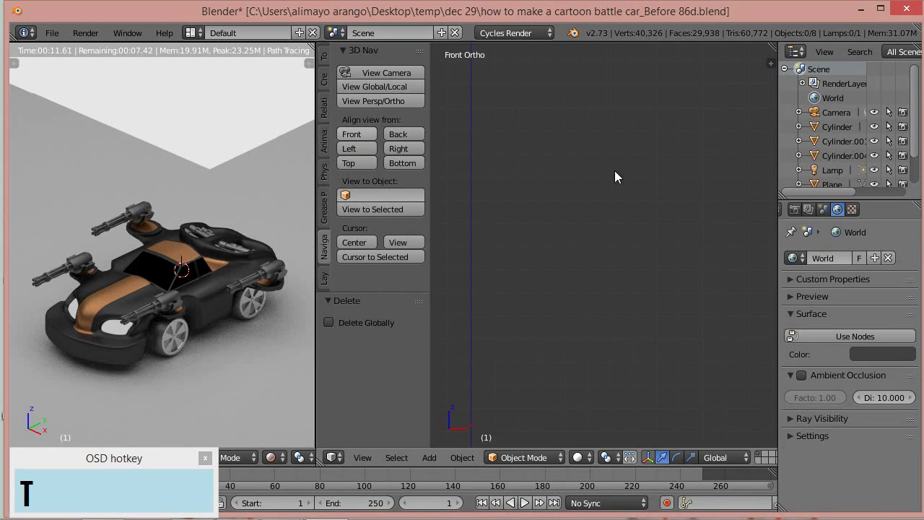
scroll(637, 176, "down", 3)
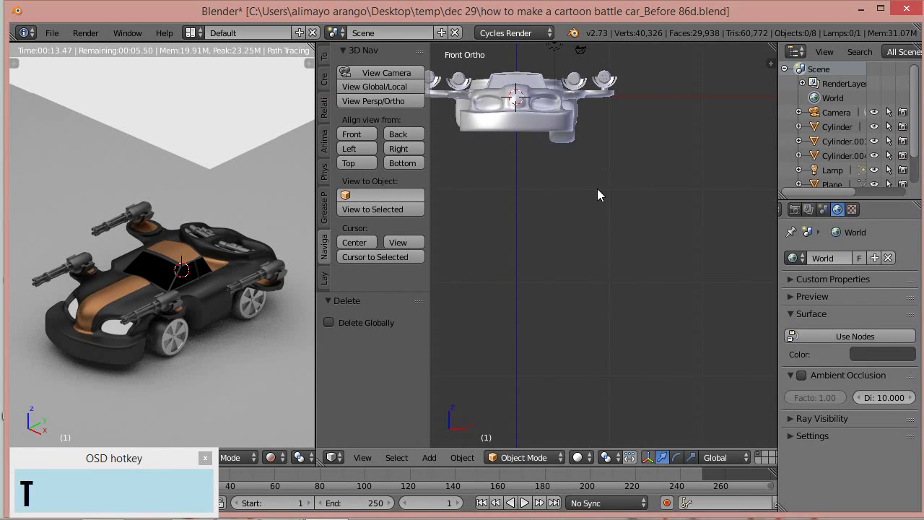
middle_click_drag(593, 196, 668, 337, "shift")
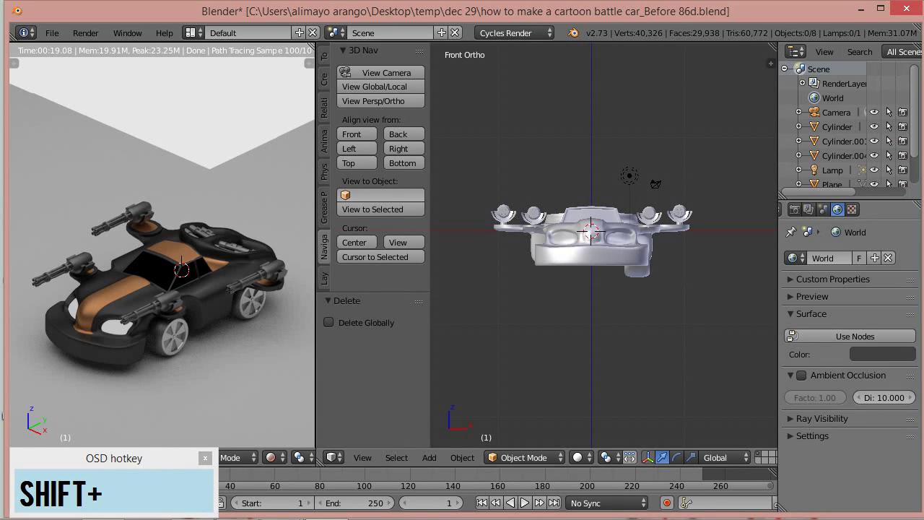
key("shift+z")
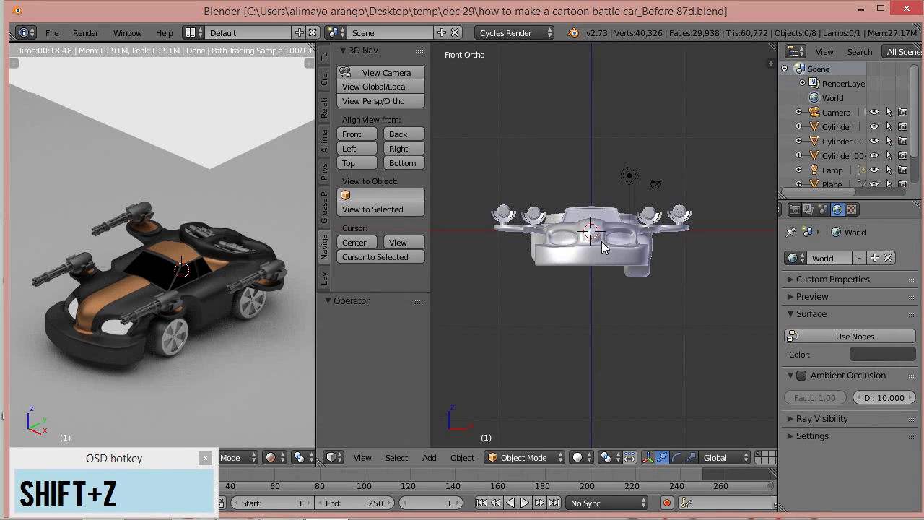
left_click(621, 458)
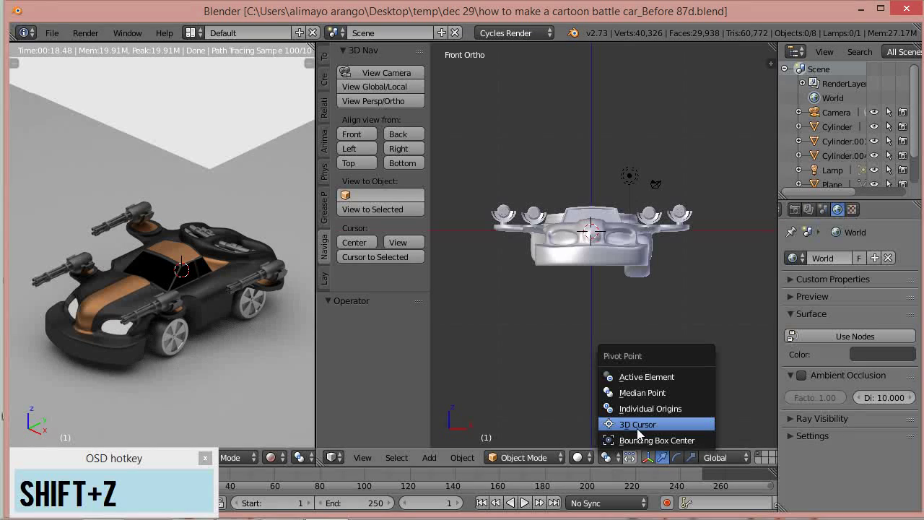
left_click(639, 427)
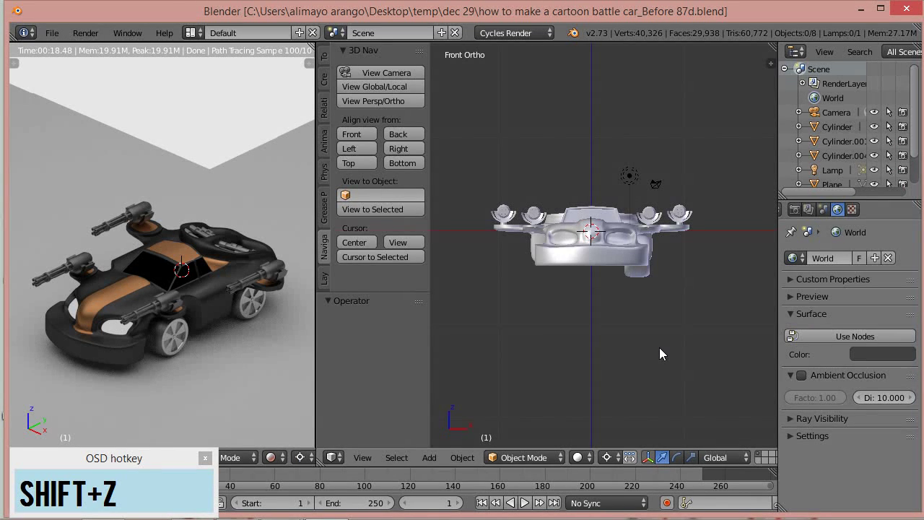
Step: Duplicate the textured front wheel in place, mirror the copy across the car by scaling -1 along X, and save as version 88d
right_click(635, 274)
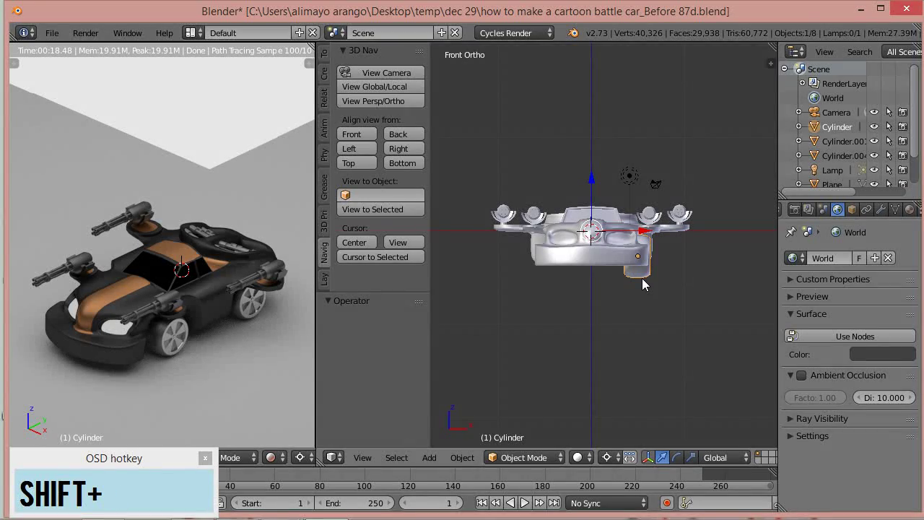
key("shift+d")
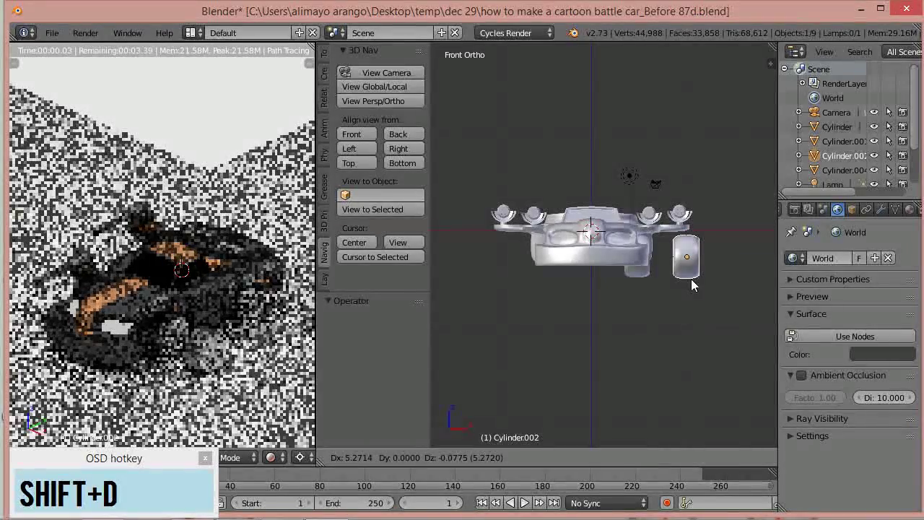
right_click(691, 279)
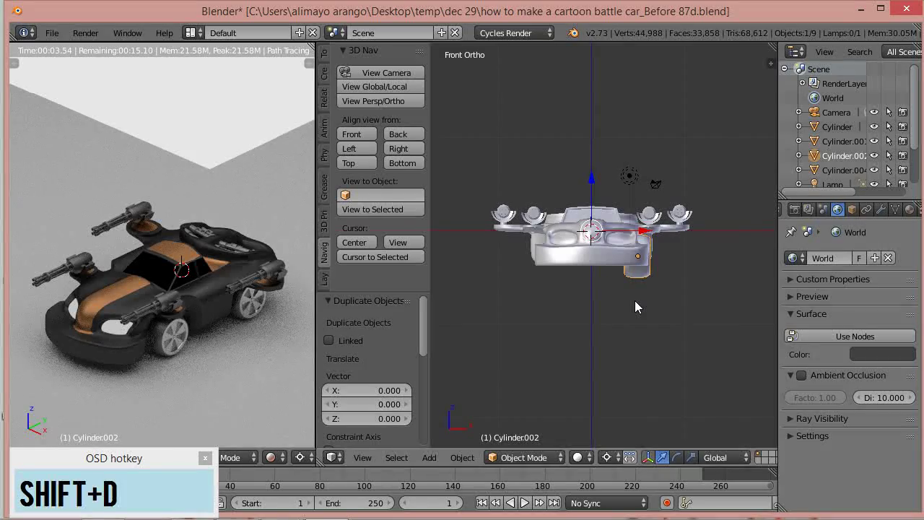
key("s")
type("x")
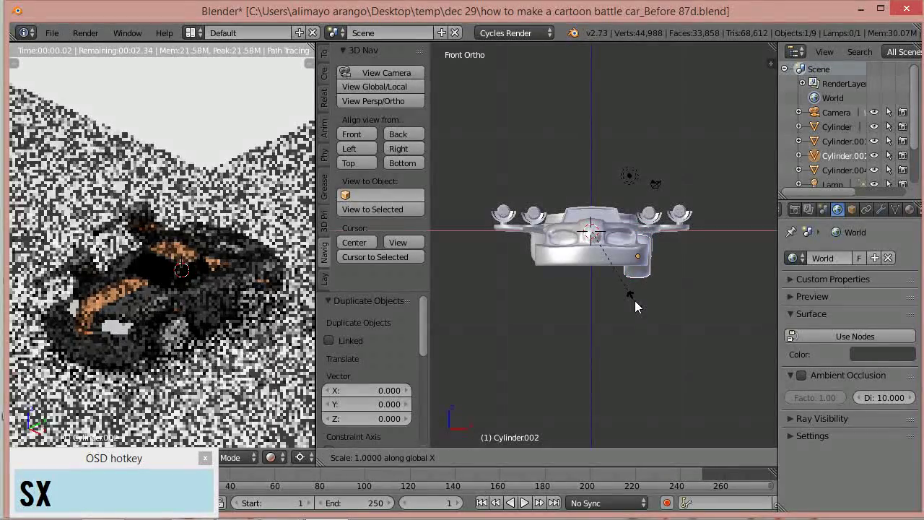
type("-1")
left_click(635, 300)
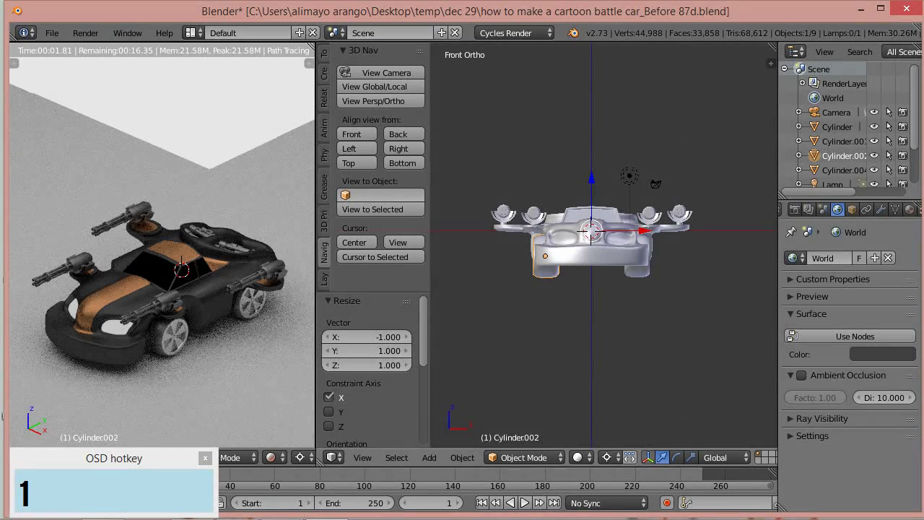
key("shift+z")
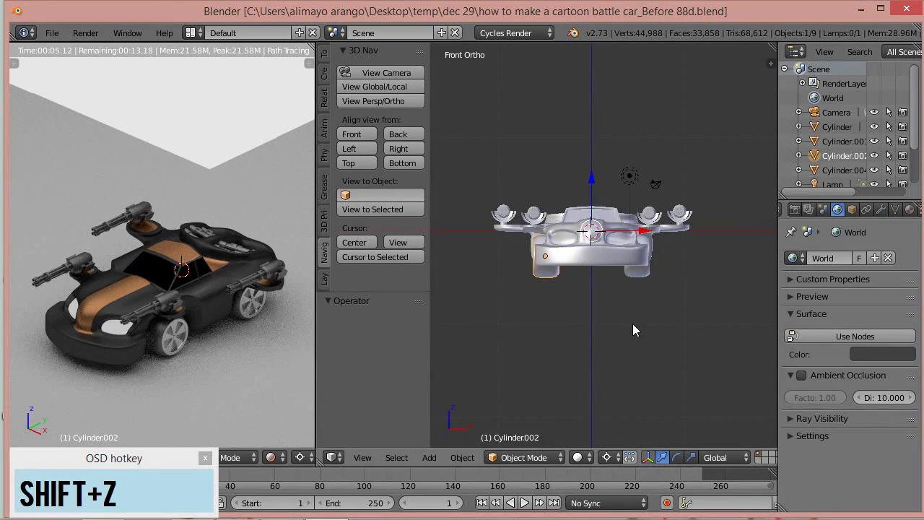
Step: Duplicate the textured rear wheel, leaving the copy at the original's position, and save the file as version 89d
key("a")
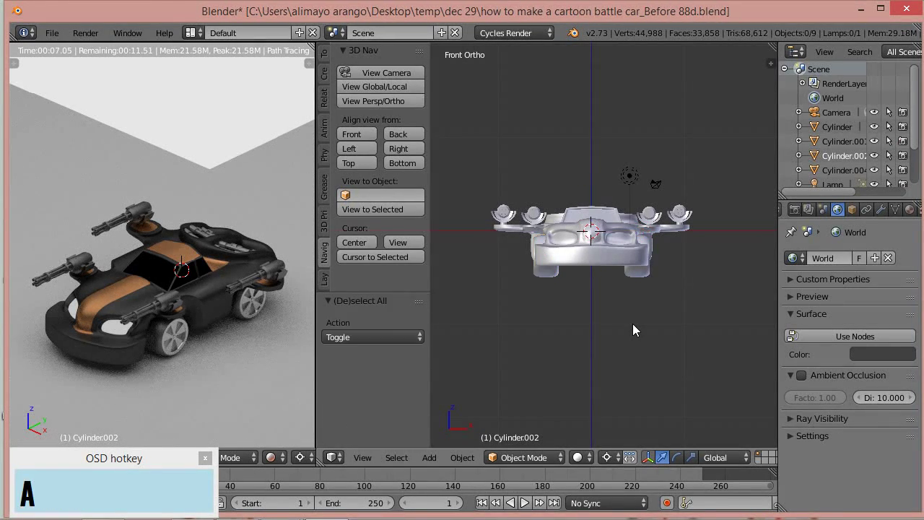
middle_click_drag(691, 303, 660, 314)
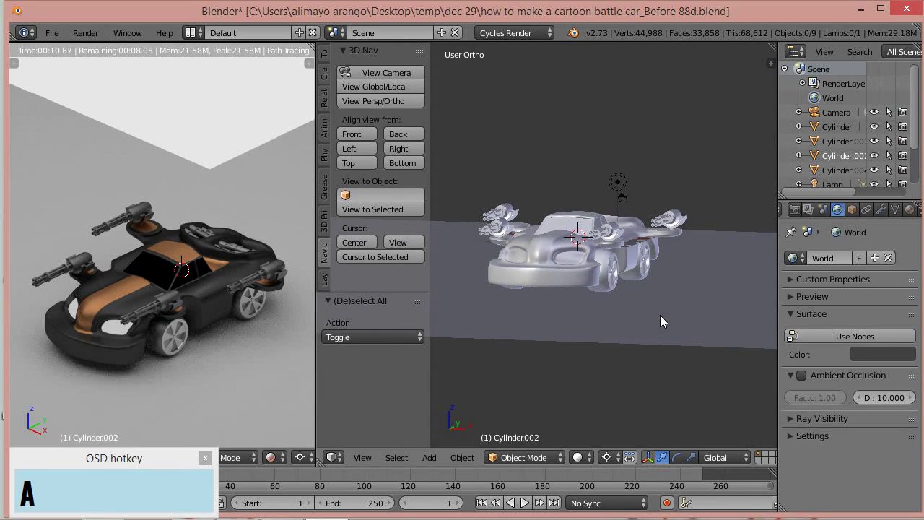
right_click(642, 281)
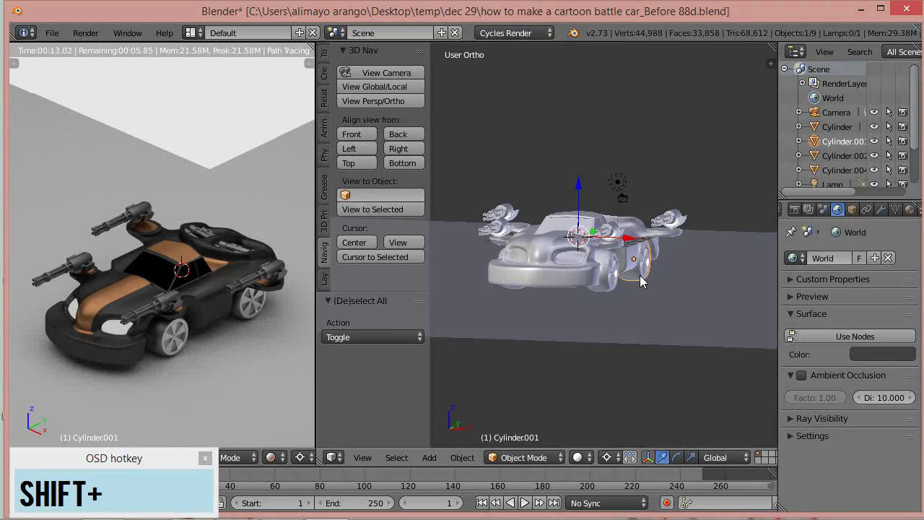
key("shift+d")
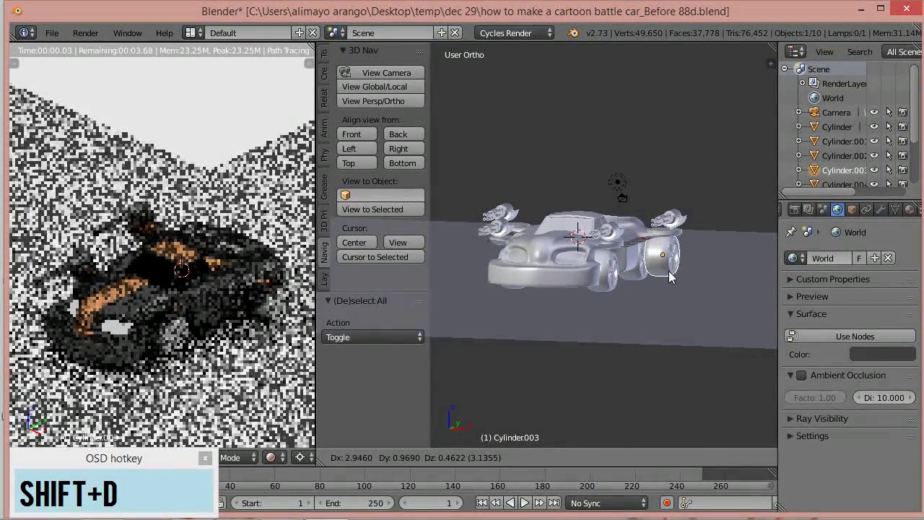
right_click(669, 276)
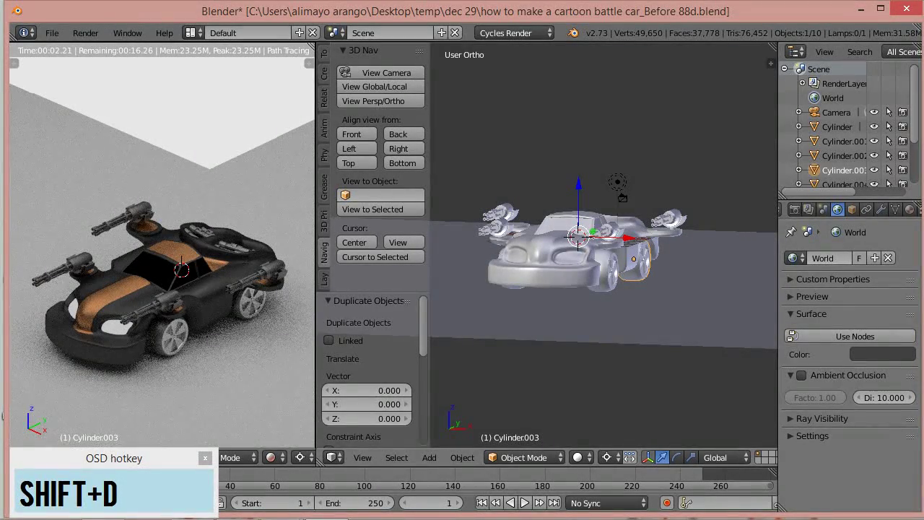
key("shift+z")
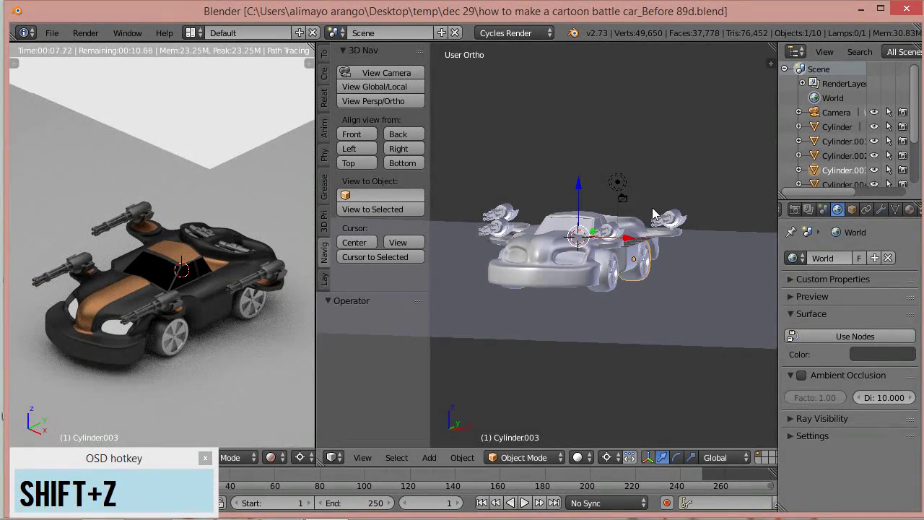
Step: Mirror the rear wheel copy to the car's opposite side by scaling it -1 along X, and save as version 90d
scroll(650, 214, "down", 3)
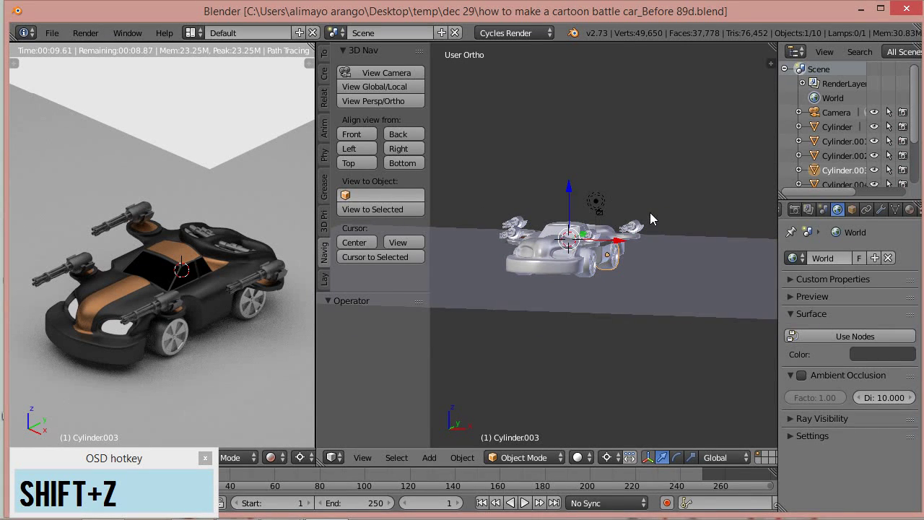
left_click(358, 132)
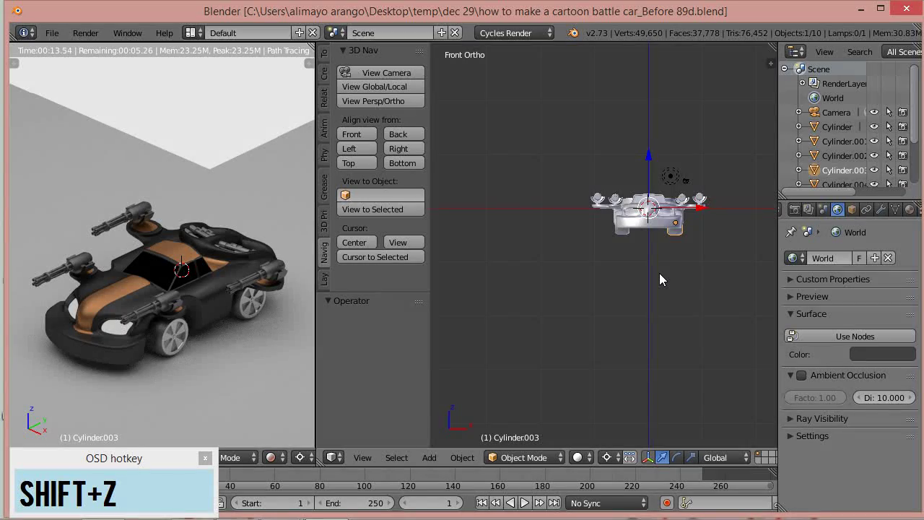
key("s")
key("x")
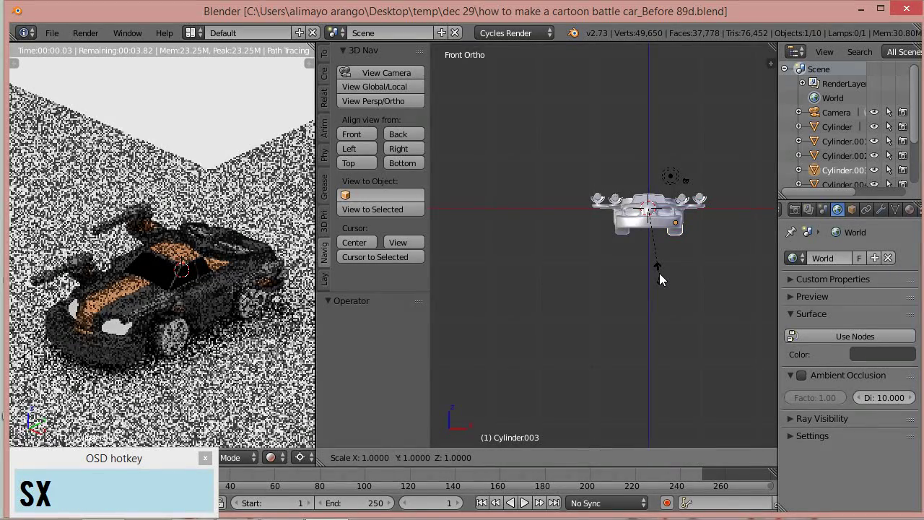
key("minus")
key("1")
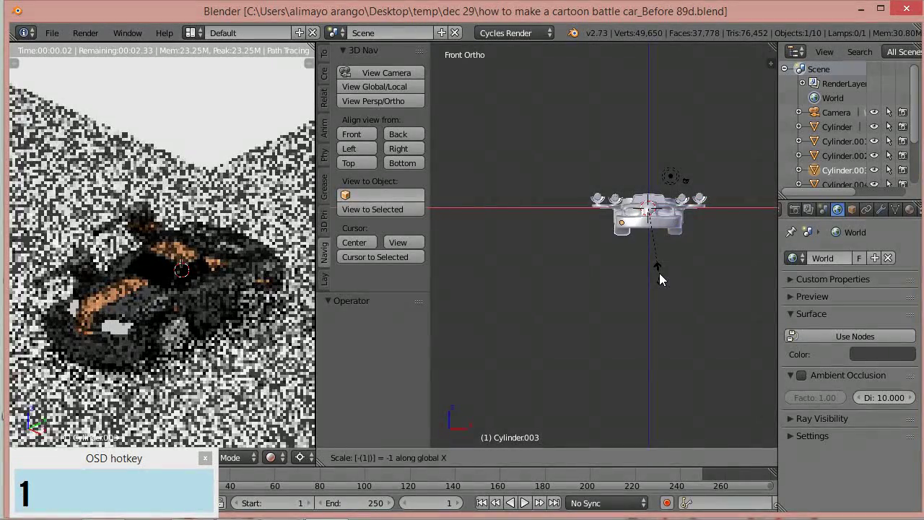
left_click(659, 273)
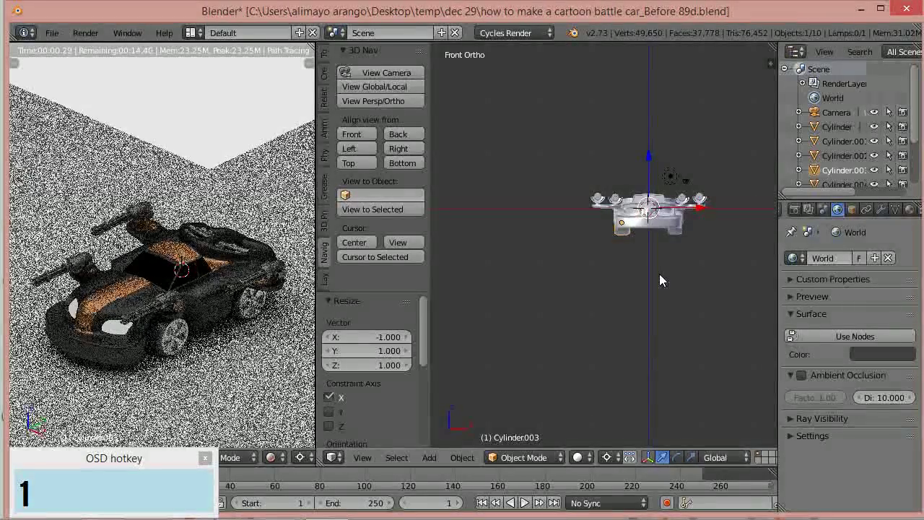
middle_click_drag(542, 204, 577, 226)
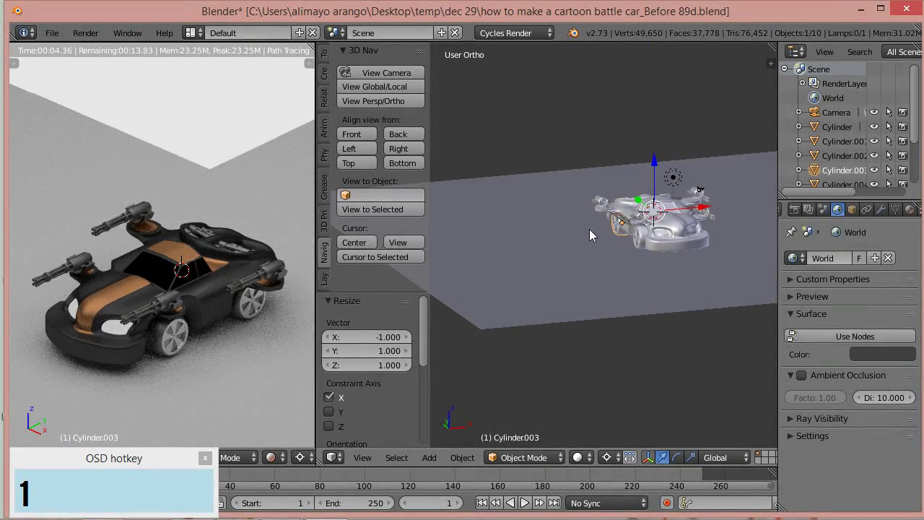
scroll(627, 241, "up", 1)
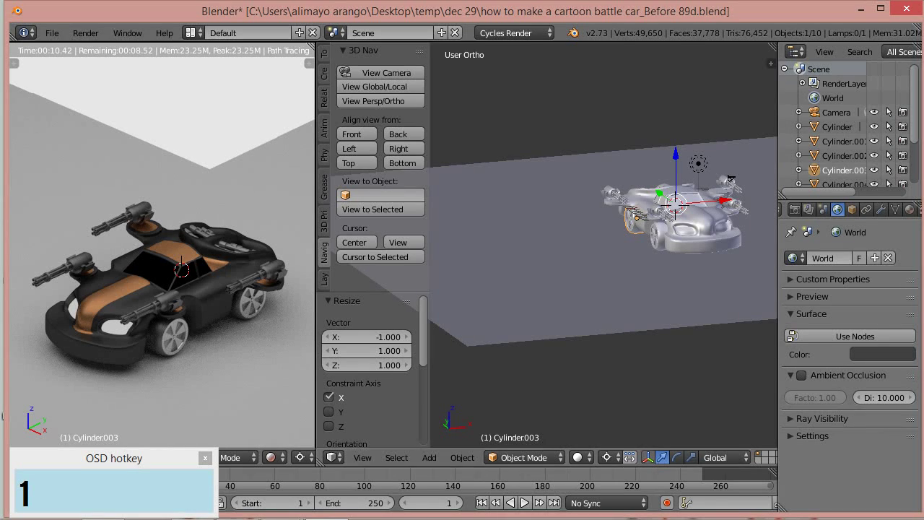
key("ctrl+alt+s")
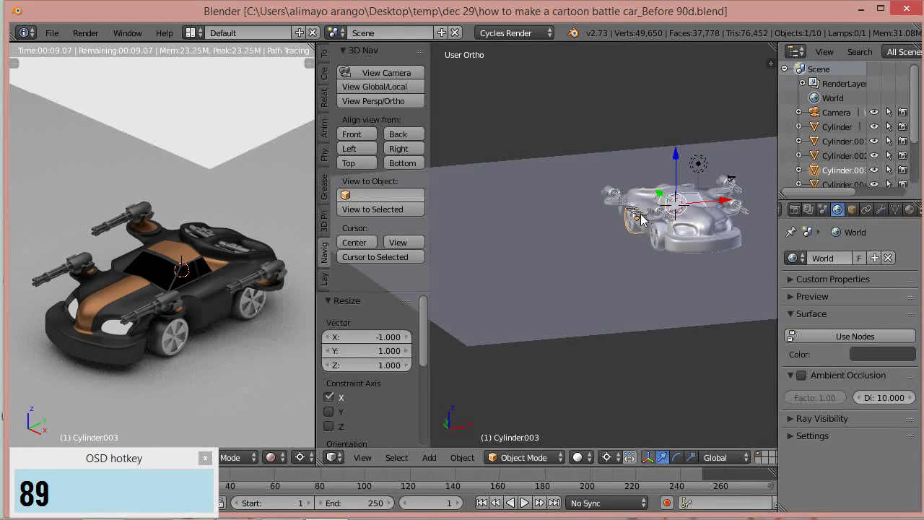
Step: Turn off Camera ray visibility for the large plane above the car and save the file as version 91d
scroll(641, 219, "down", 4)
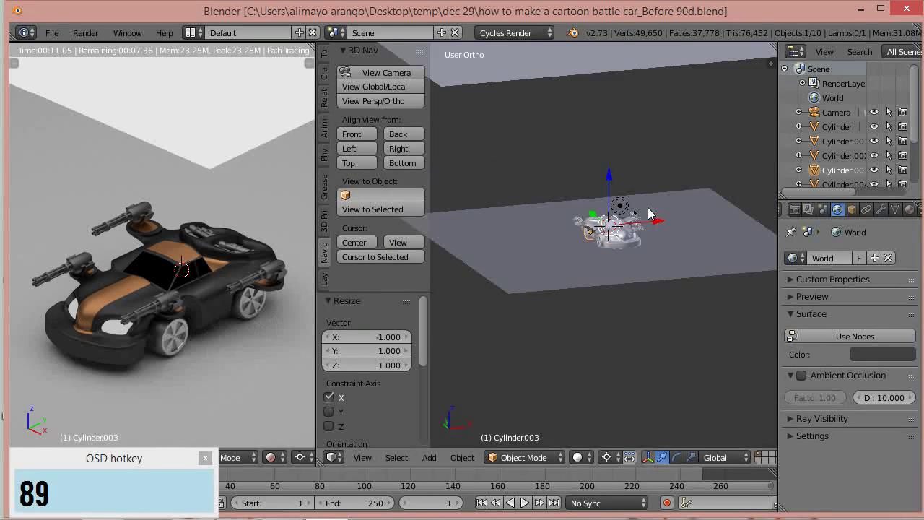
scroll(642, 205, "down", 1)
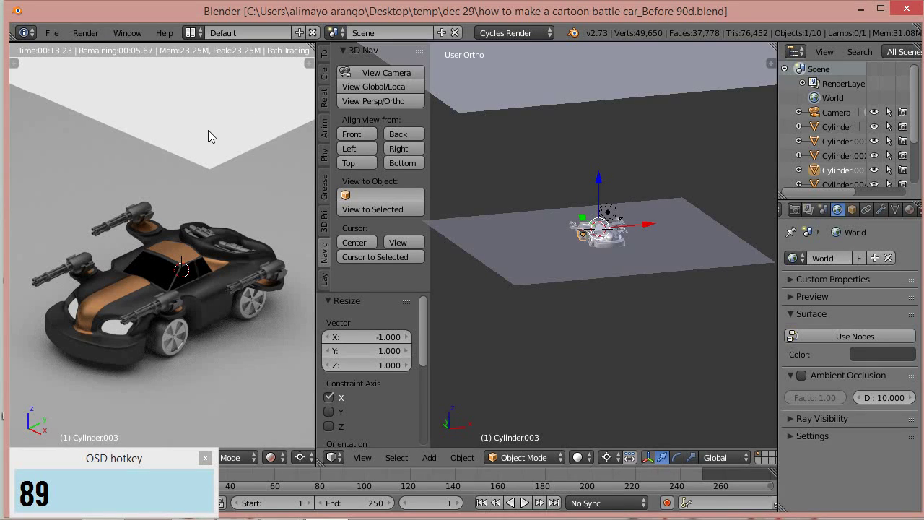
right_click(517, 96)
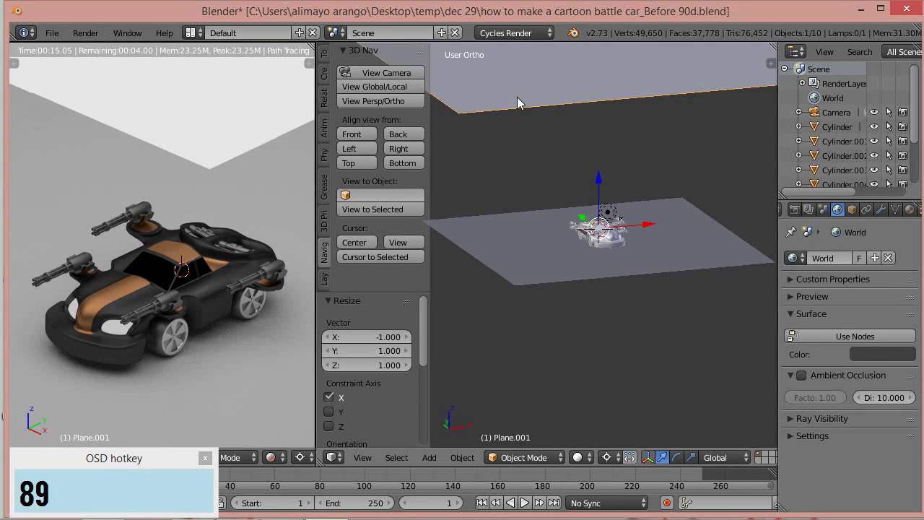
left_click(853, 211)
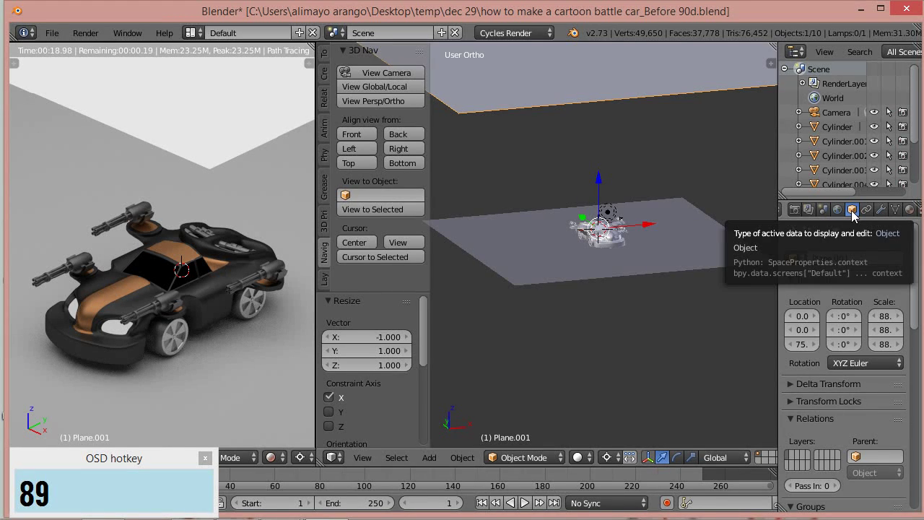
left_click_drag(915, 246, 914, 424)
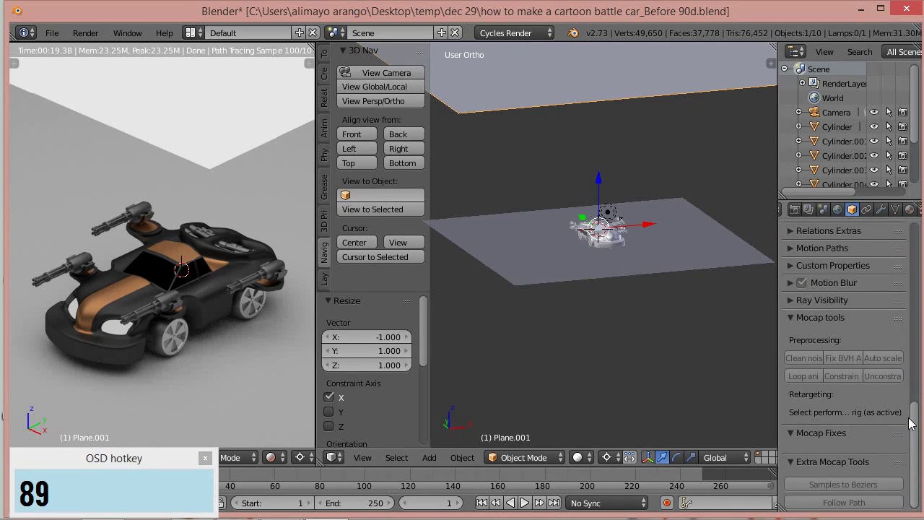
left_click(790, 300)
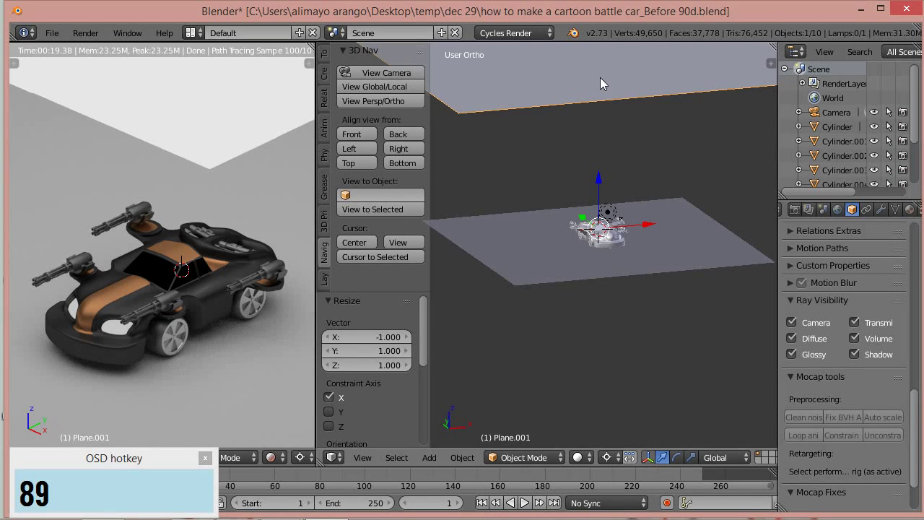
left_click(792, 322)
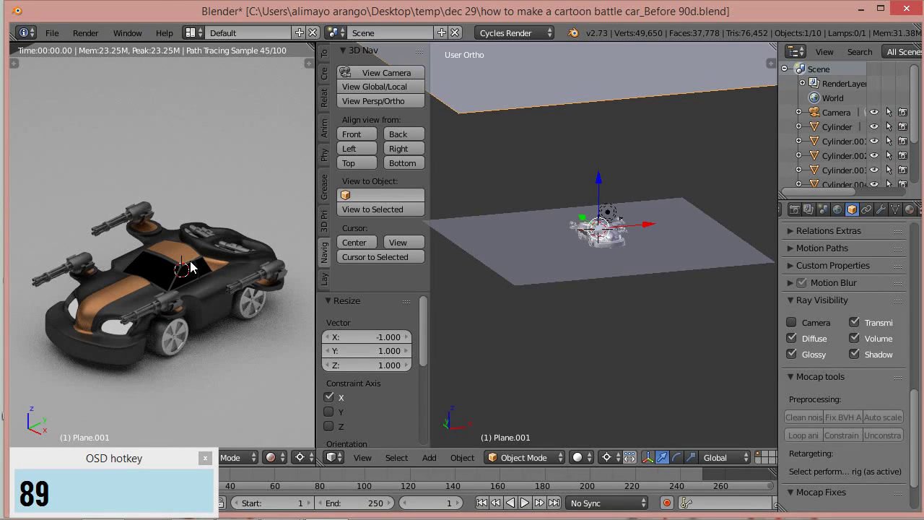
key("shift+z")
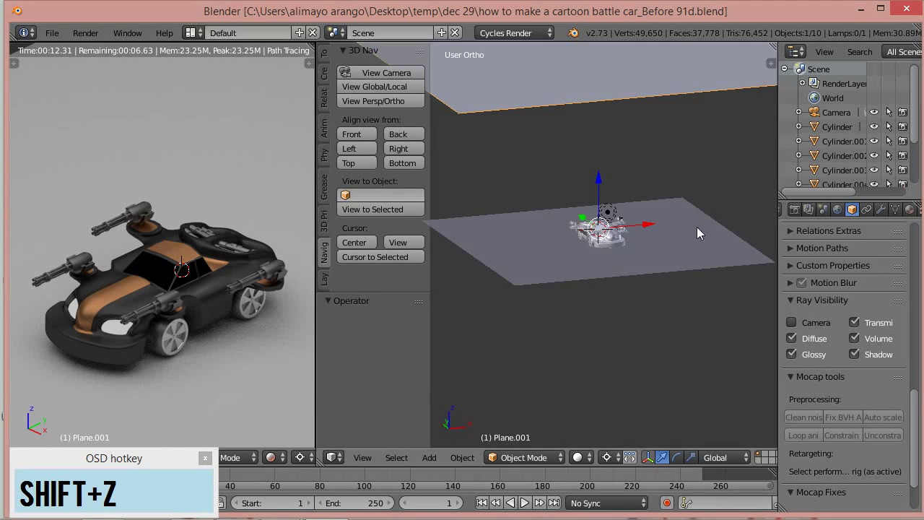
Step: Give the ground plane beneath the car a new Diffuse BSDF material with a light cyan color
right_click(683, 237)
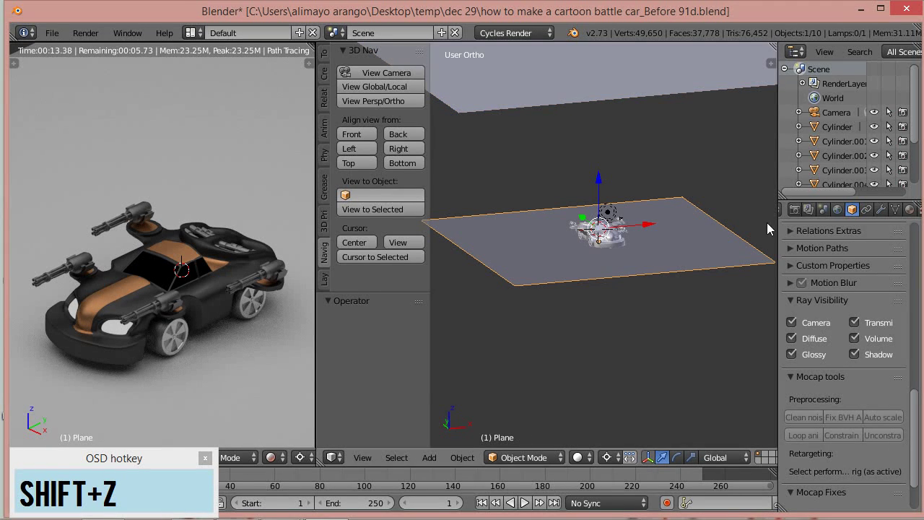
left_click(910, 211)
left_click(843, 304)
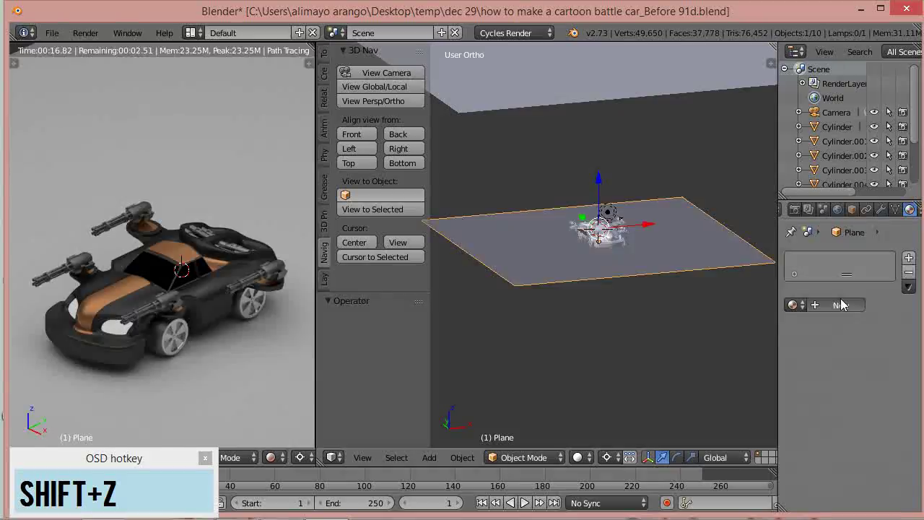
left_click(858, 407)
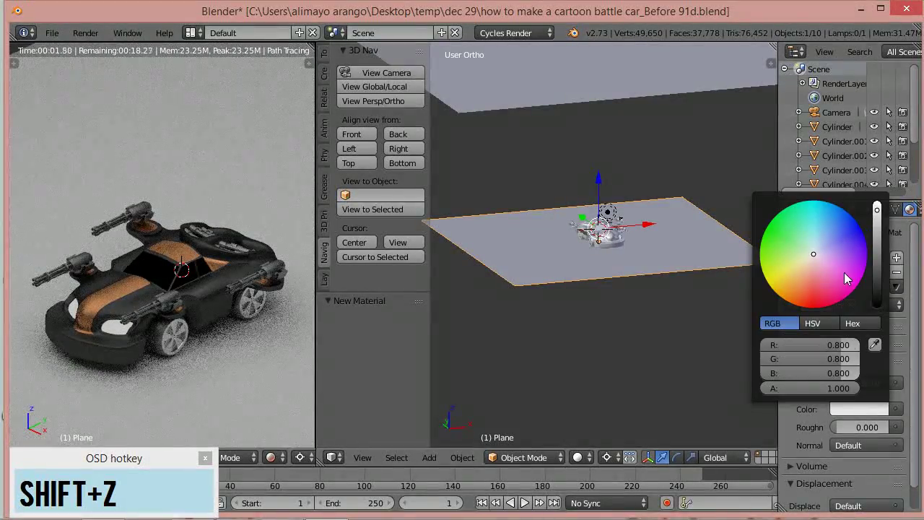
left_click(816, 213)
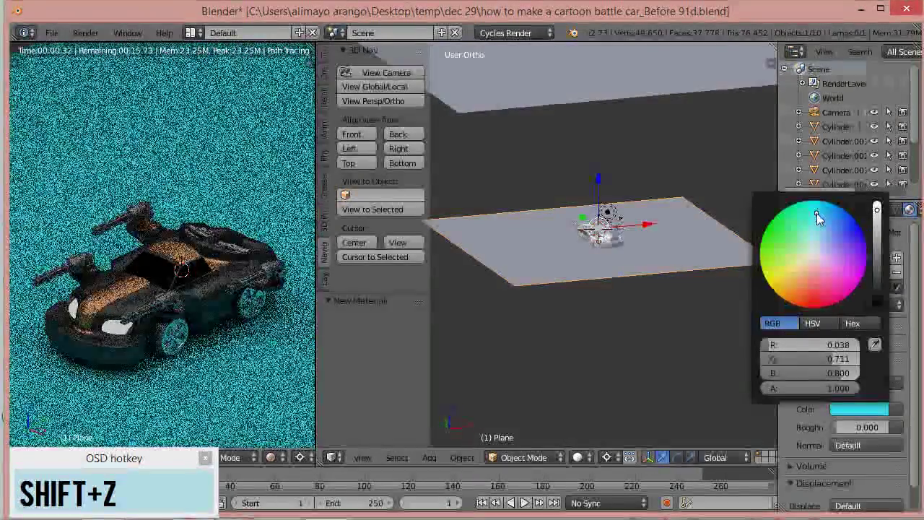
left_click(813, 223)
left_click_drag(813, 223, 815, 233)
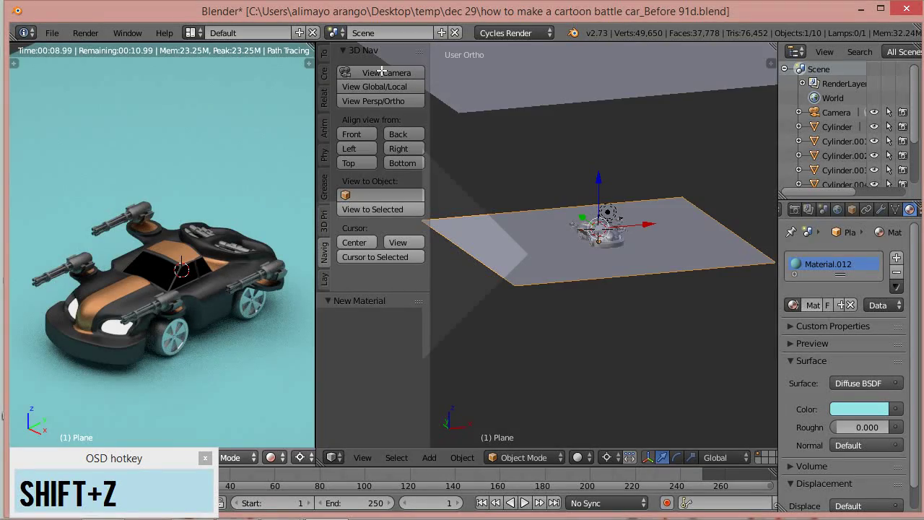
Step: Join the two 3D views into a single rendered view showing the whole car, and save the file as version 92d
left_click_drag(382, 72, 390, 80)
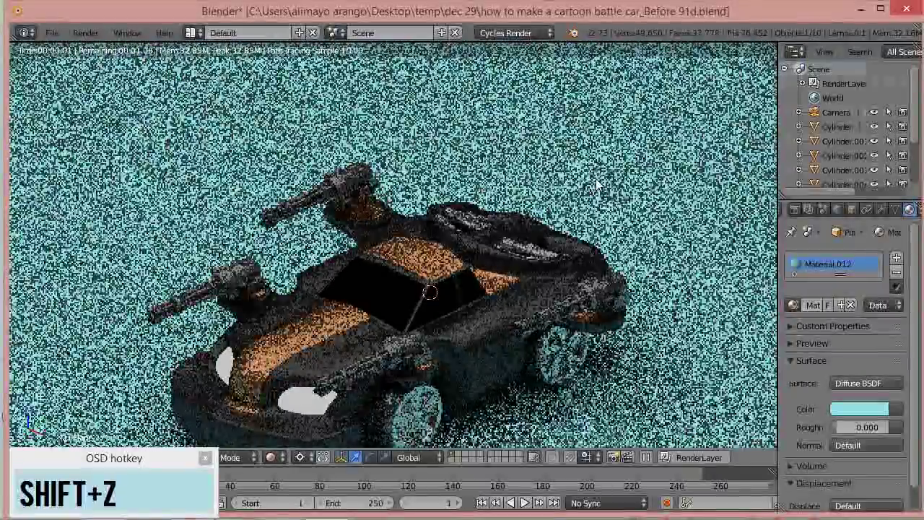
scroll(596, 179, "down", 3)
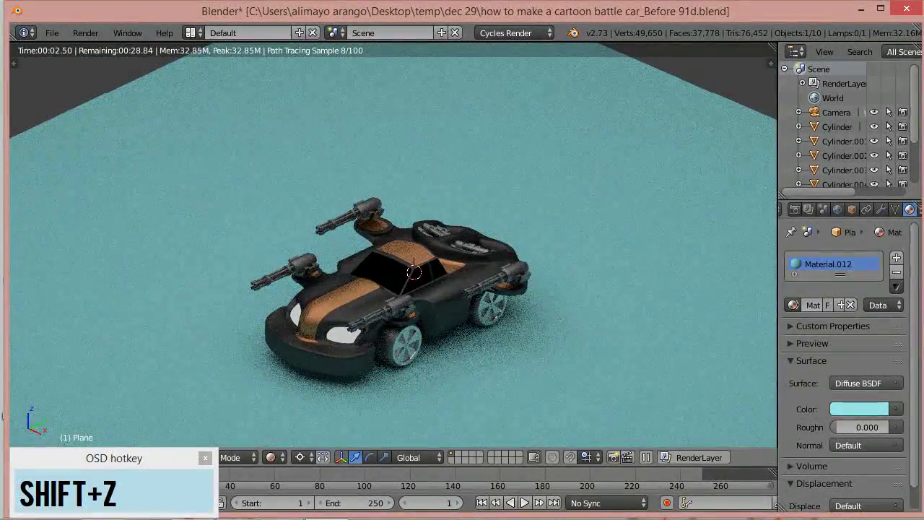
key("ctrl+alt+s")
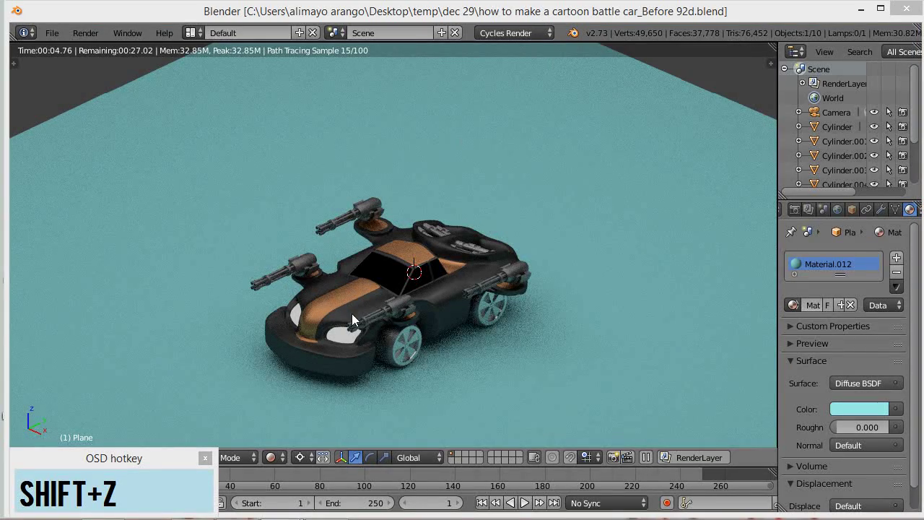
Step: Set the pivot point of the rendered 3D view to Median Point
left_click(301, 457)
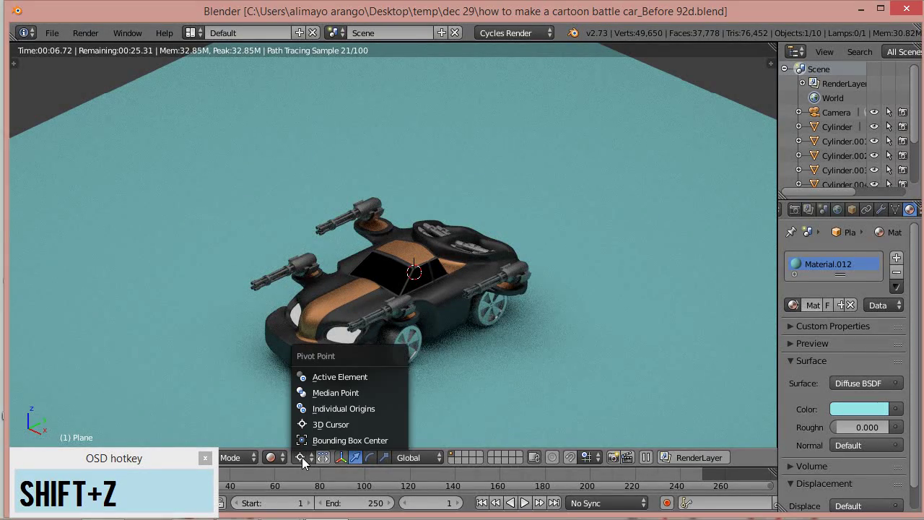
left_click(325, 392)
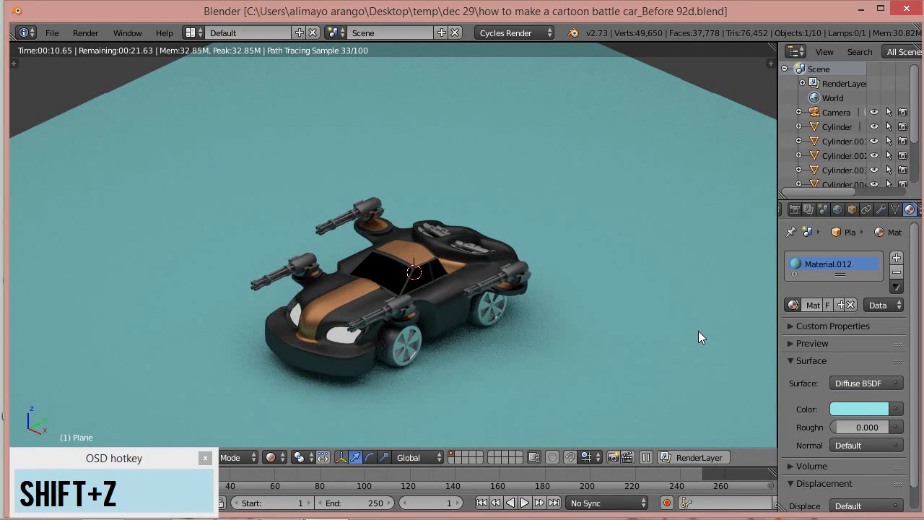